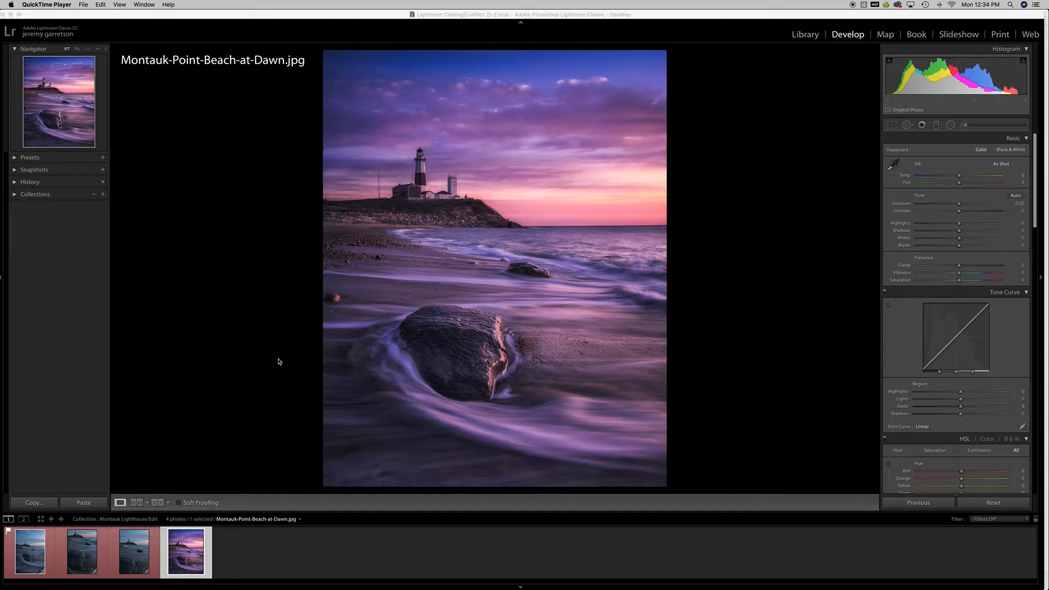
Compare the three raw lighthouse exposures _DSC8943, _DSC8950 and _DSC8951, examining the lighthouse and shoreline detail up close
left_click(45, 548)
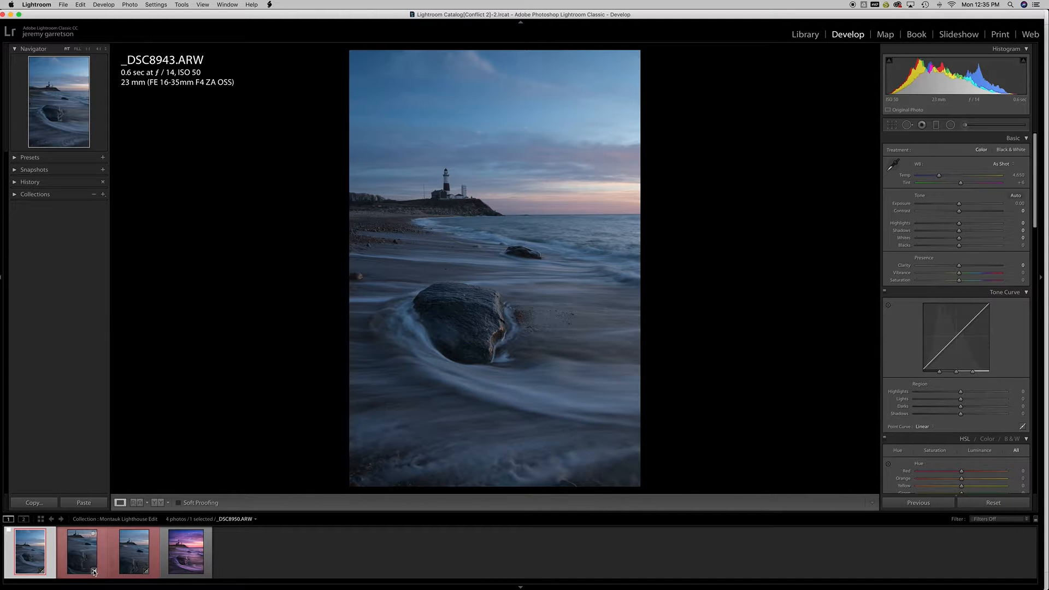
left_click(133, 558)
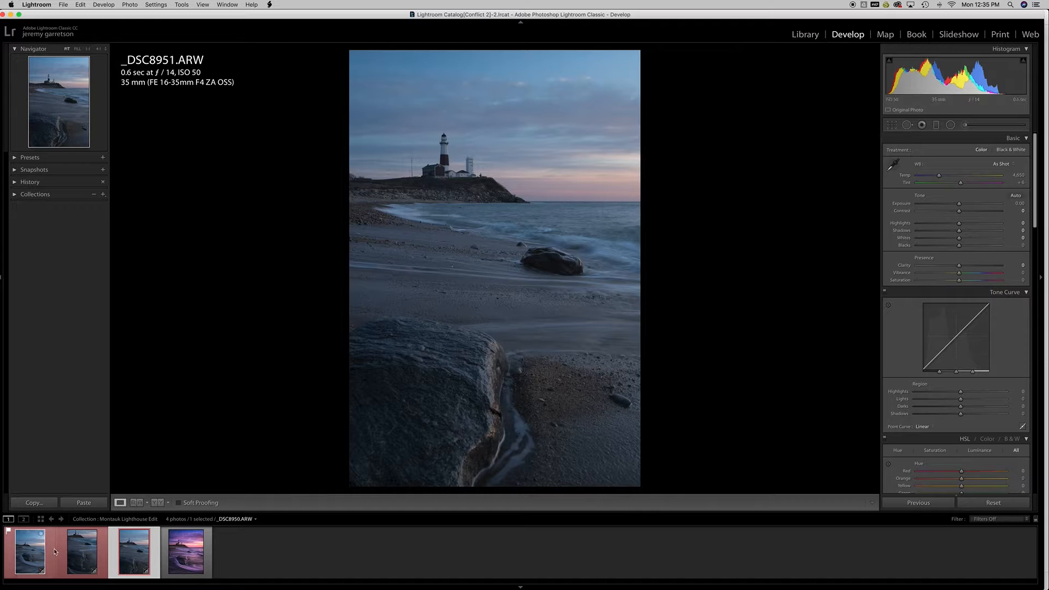
left_click(31, 555)
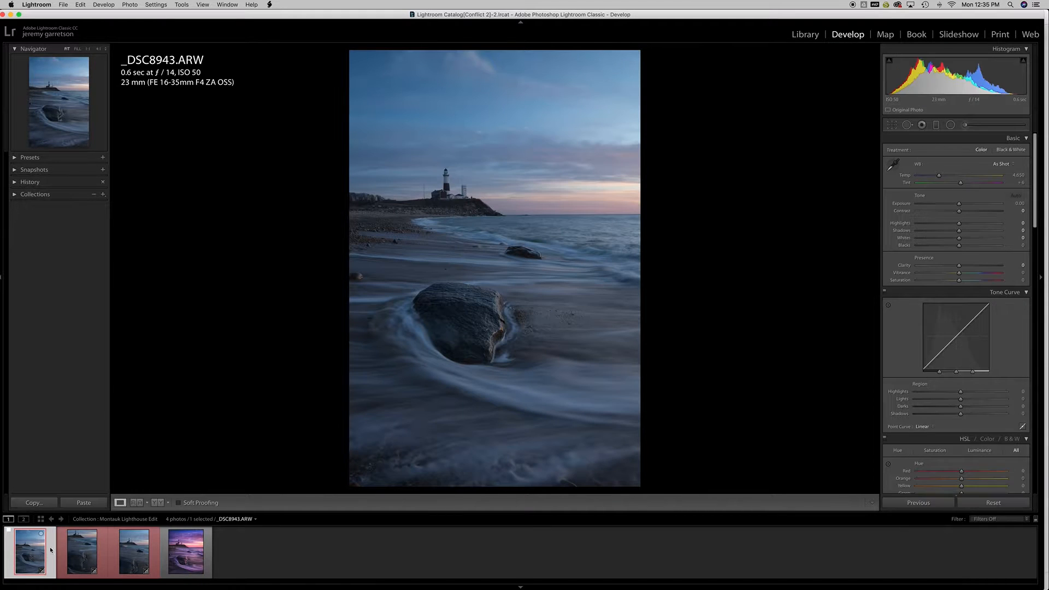
left_click(121, 544)
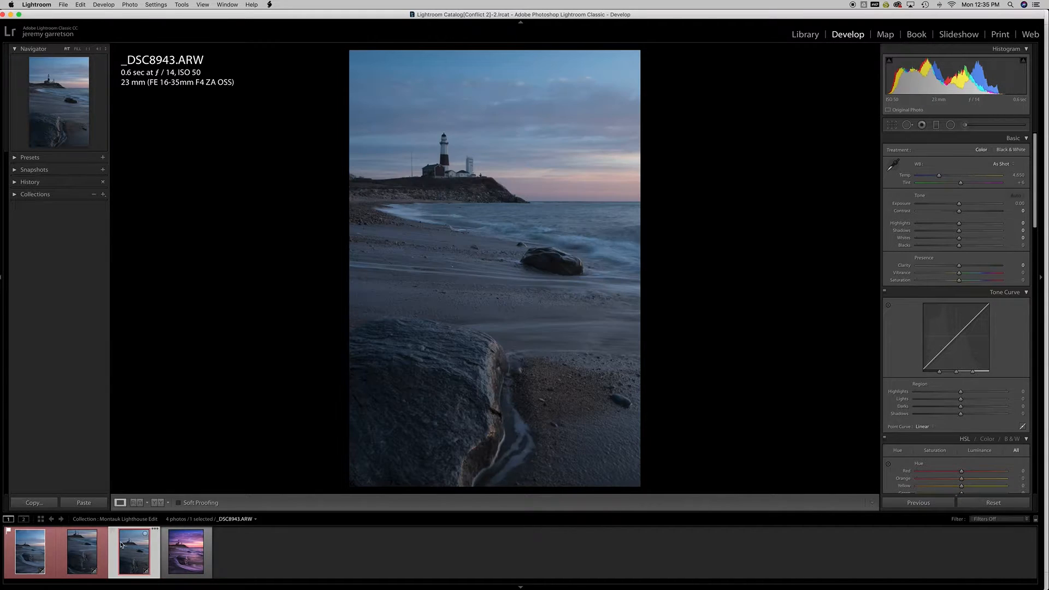
left_click(443, 172)
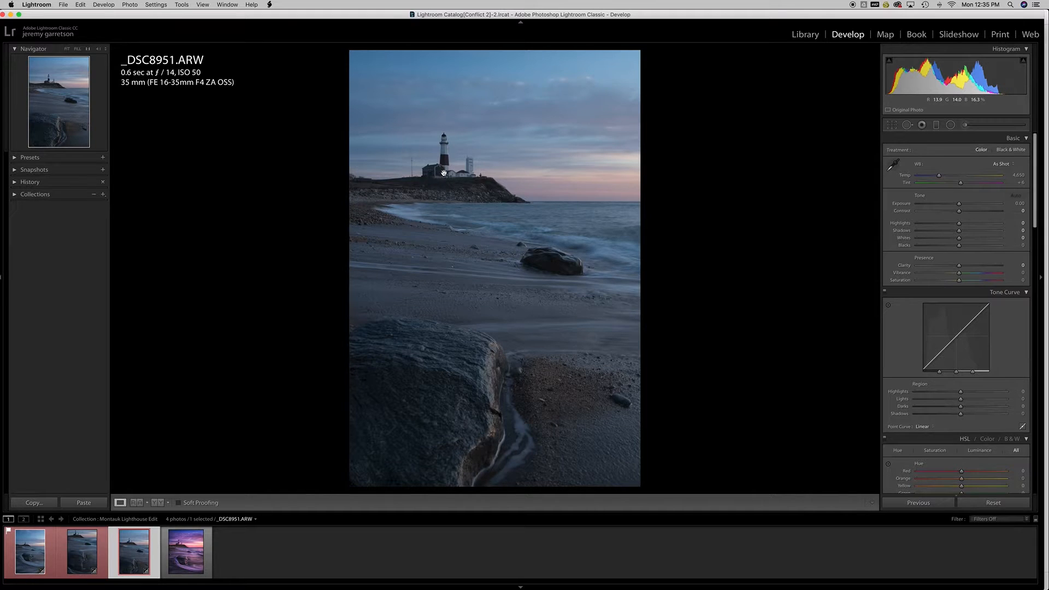
left_click_drag(545, 244, 530, 299)
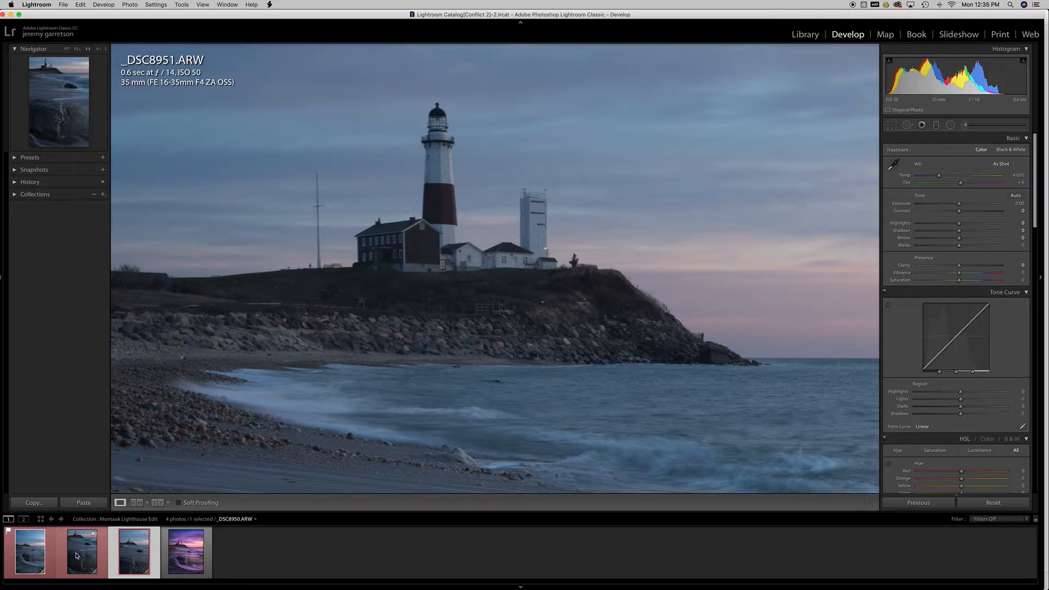
left_click(82, 554)
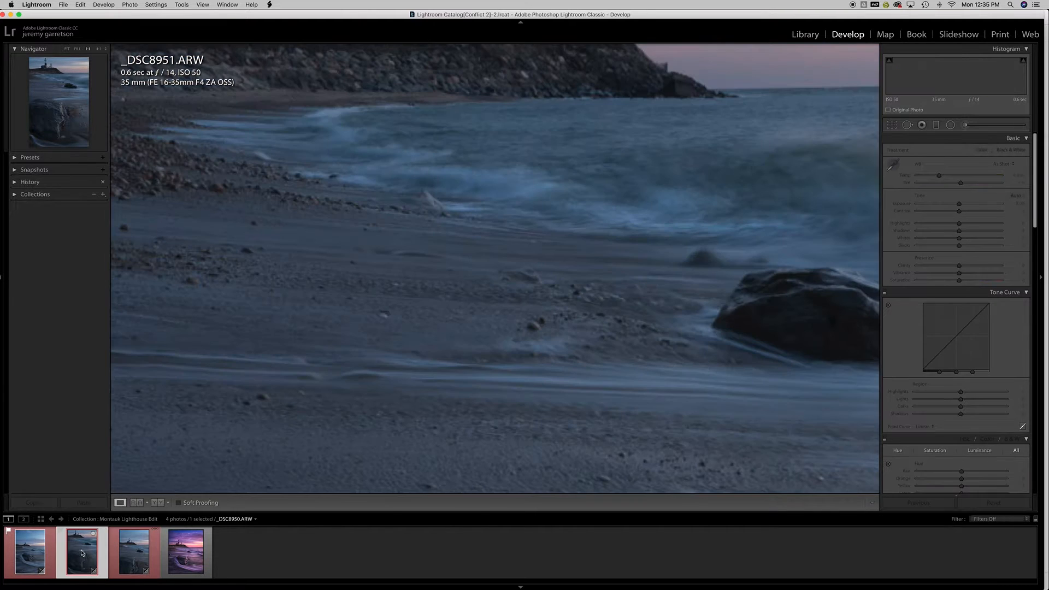
left_click(458, 273)
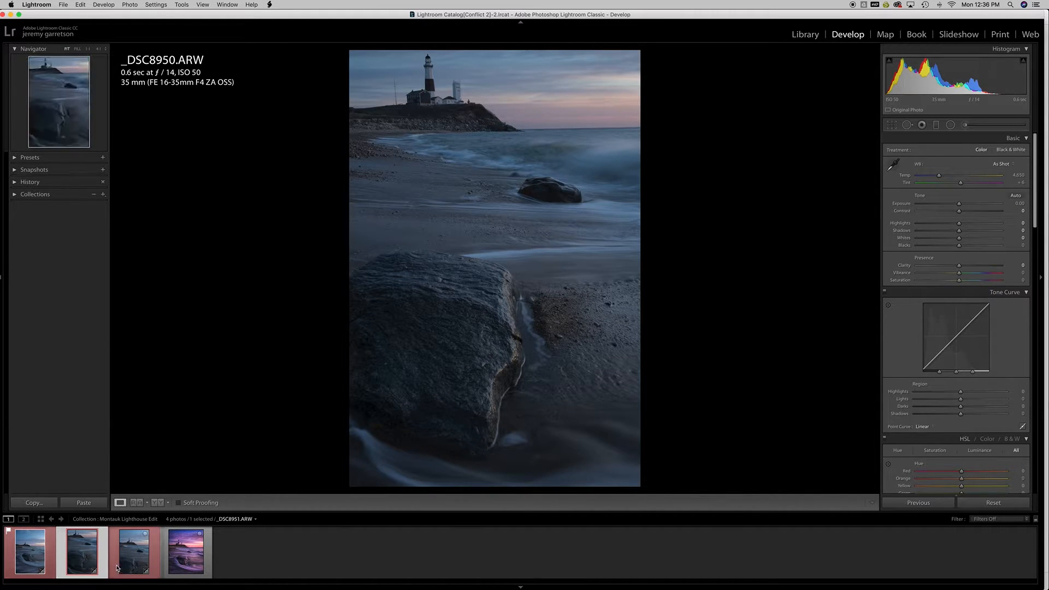
On _DSC8943.ARW, set the basic tone Highlights to -73 and Shadows to +20
left_click(34, 552)
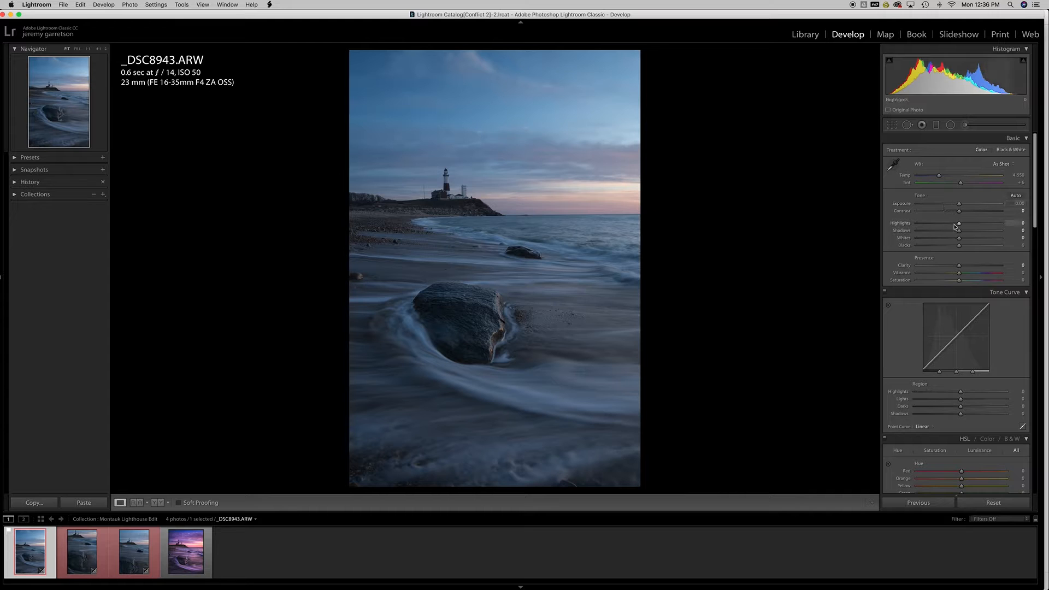
left_click_drag(958, 224, 927, 225)
left_click_drag(927, 226, 928, 226)
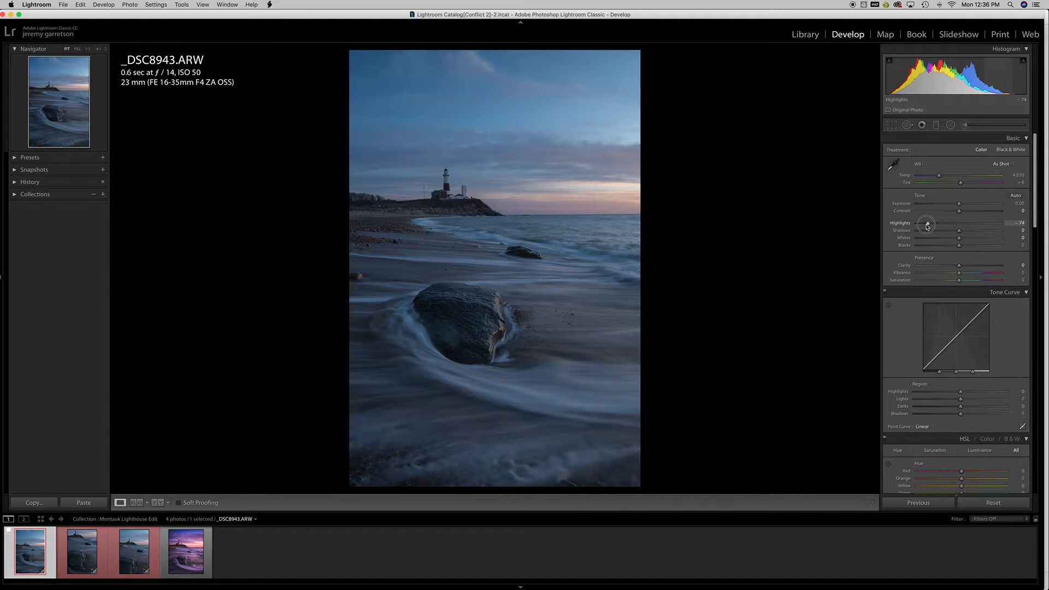
left_click_drag(927, 227, 927, 226)
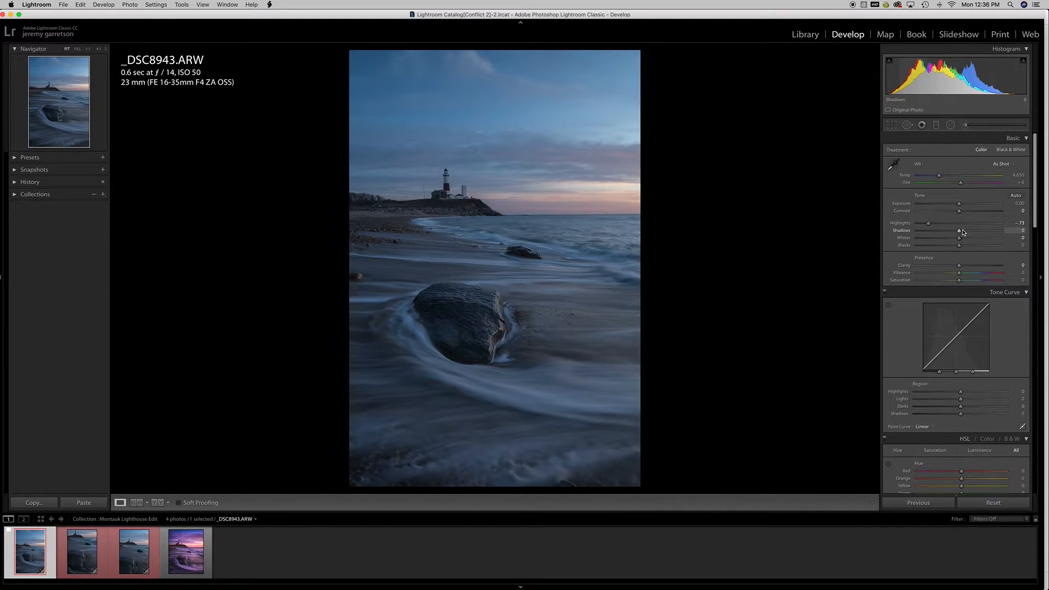
mouse_move(963, 232)
left_mouse_down()
mouse_move(999, 233)
mouse_move(968, 231)
left_mouse_up()
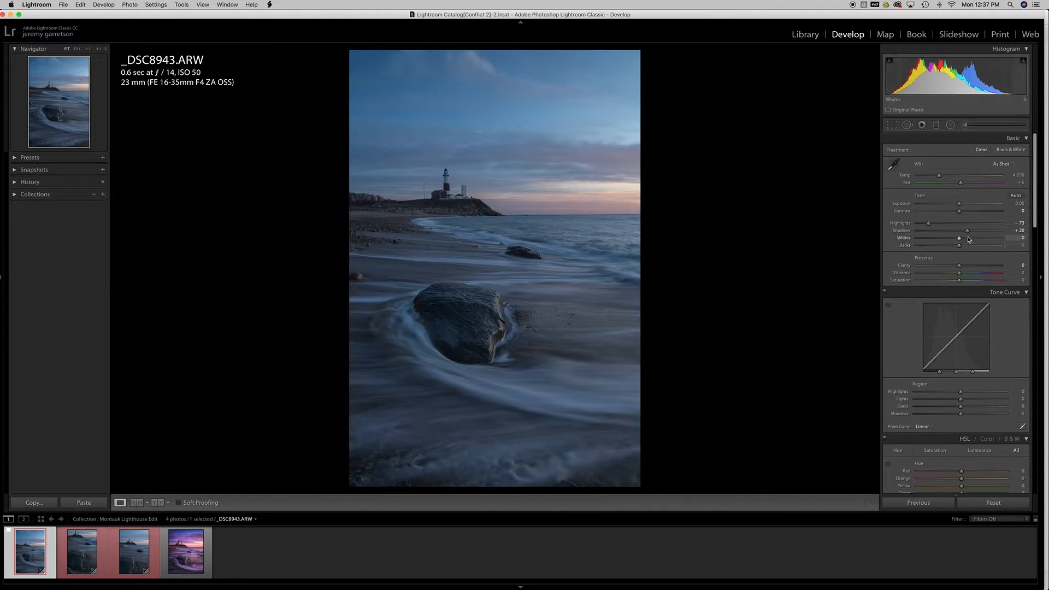
Set Whites to +32 and lower the basic tone Highlights to -92
left_click_drag(959, 238, 974, 243)
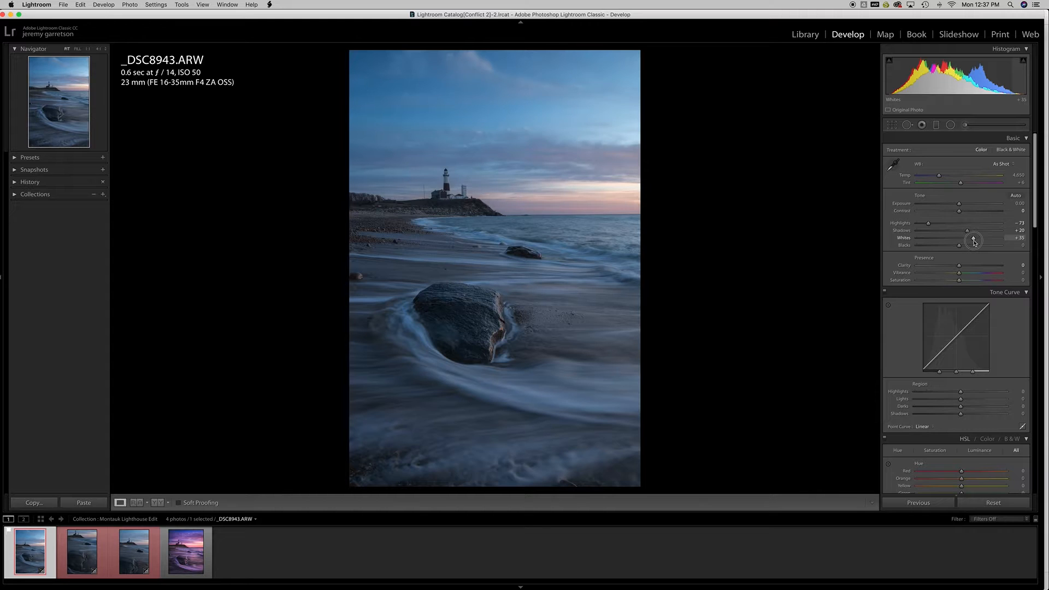
left_click_drag(974, 242, 975, 242)
left_click_drag(975, 243, 974, 243)
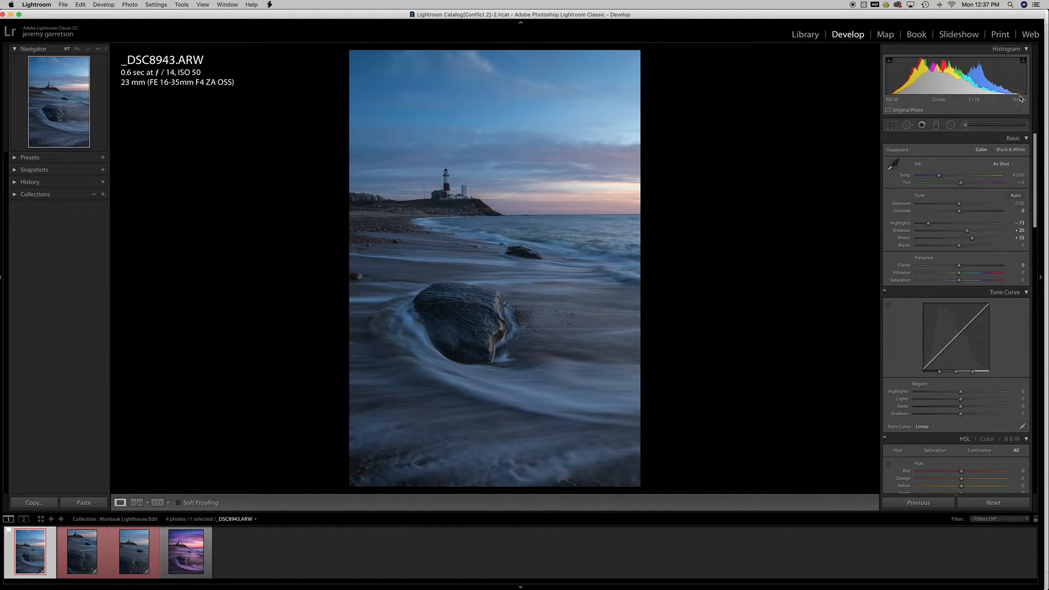
left_click_drag(928, 224, 921, 224)
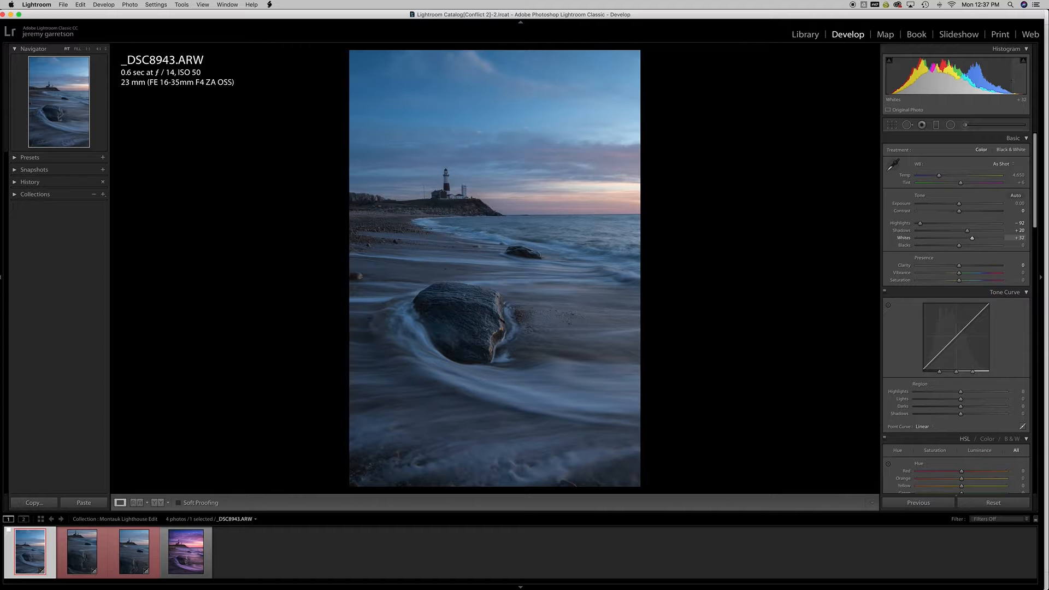
left_click_drag(973, 238, 971, 239)
key("super+z")
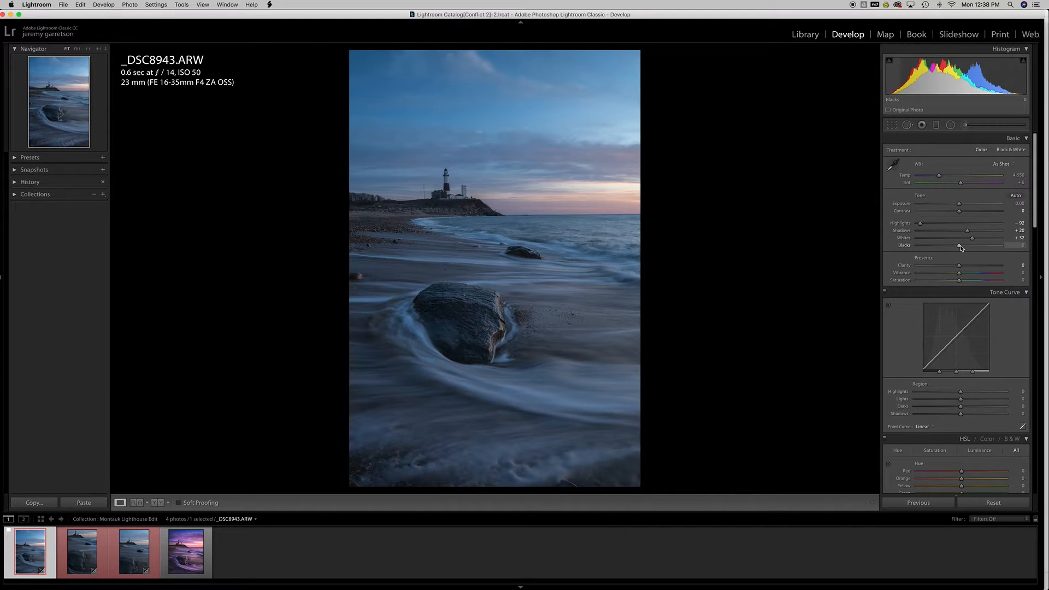
Set Blacks to +31 with Shadows at +20, and check the shoreline and rock detail up close
mouse_move(960, 247)
left_mouse_down()
mouse_move(1003, 232)
mouse_move(970, 233)
left_mouse_up()
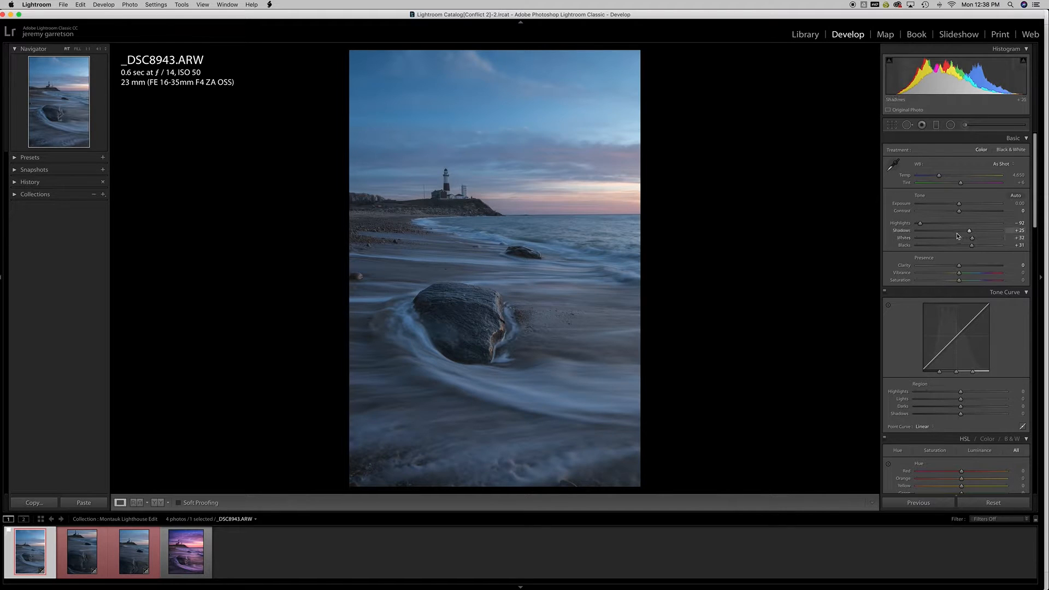
left_click_drag(968, 231, 966, 231)
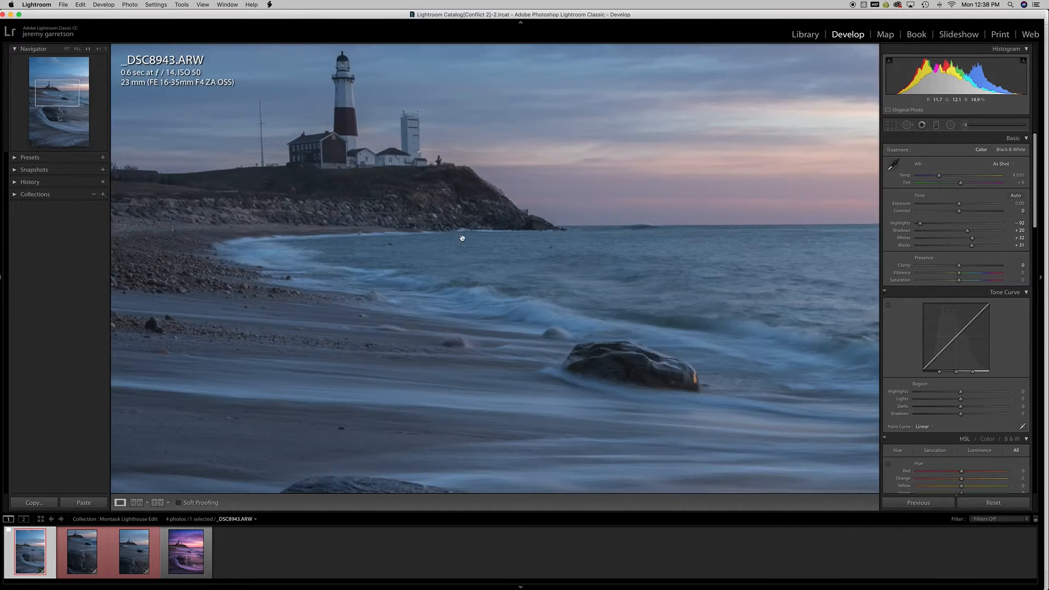
left_click(477, 213)
left_click_drag(414, 394, 407, 295)
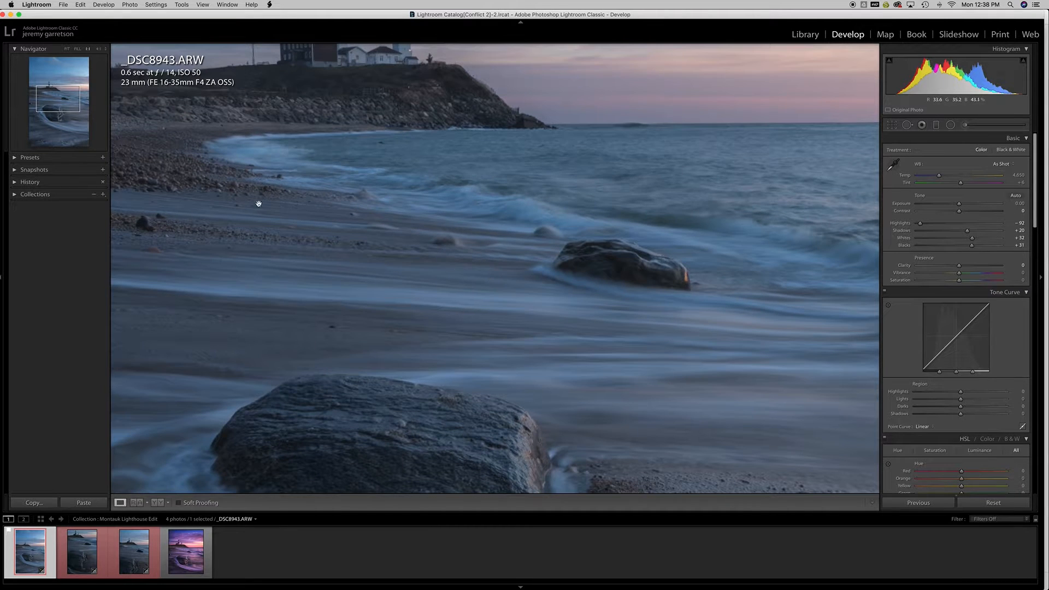
left_click(273, 141)
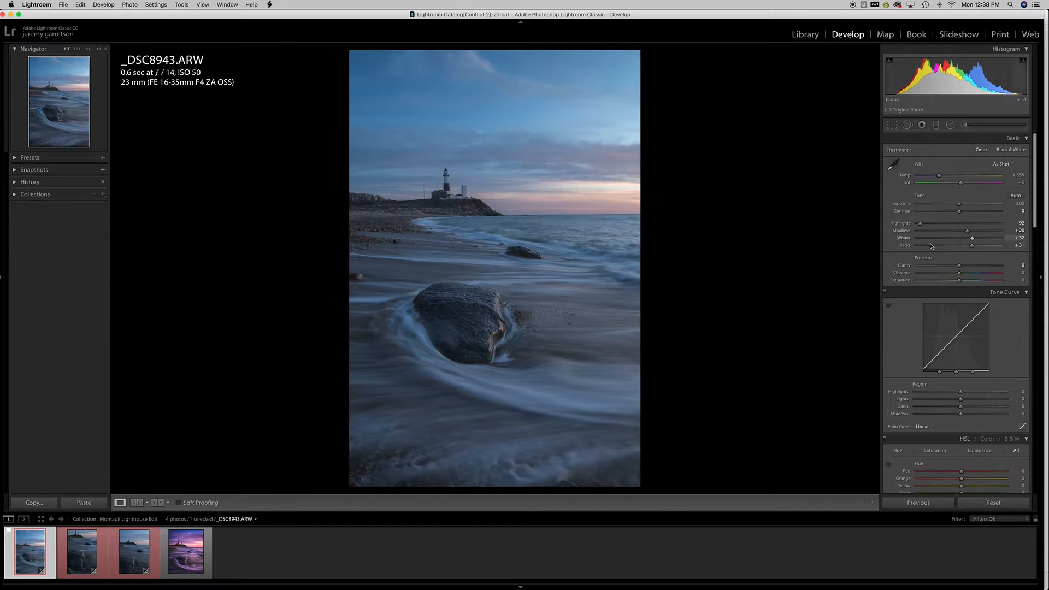
Set Clarity to +10 and warm the white balance to a temperature of 4,917
left_click_drag(987, 265, 1002, 265)
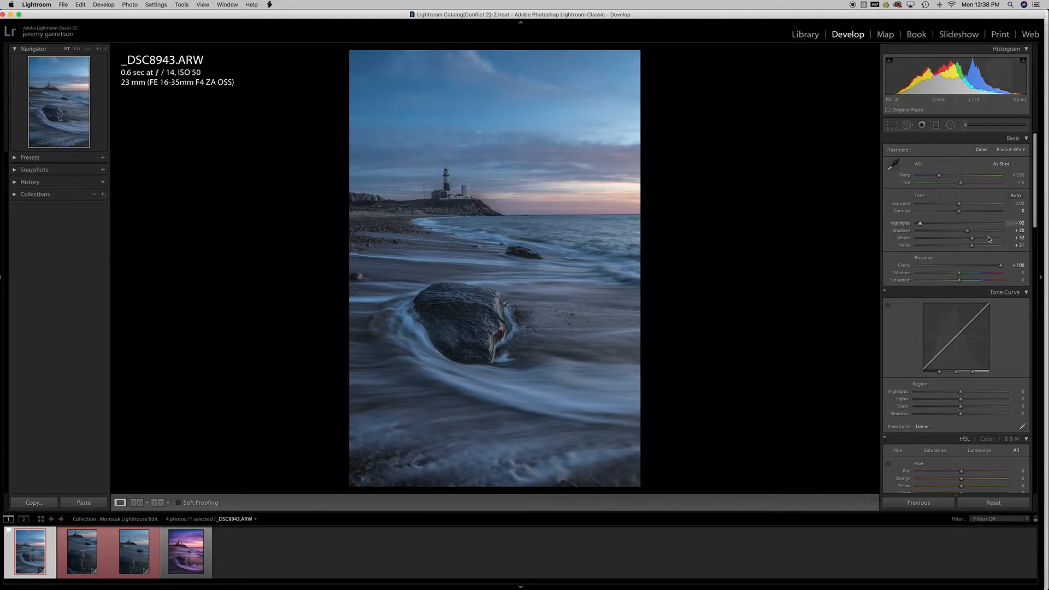
left_click(963, 266)
left_click_drag(963, 268, 964, 267)
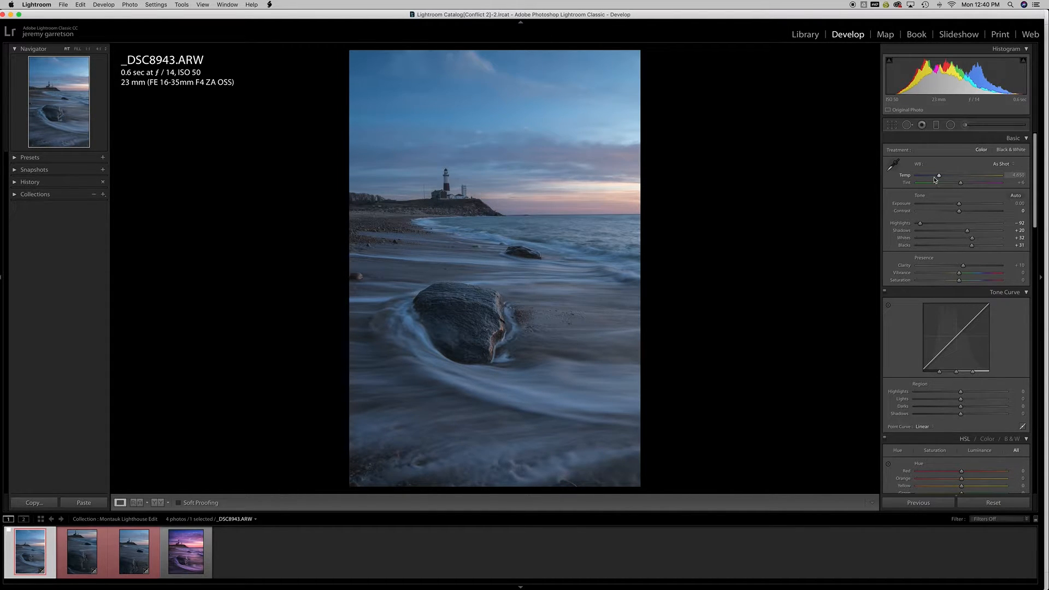
left_click_drag(939, 177, 943, 178)
left_click_drag(943, 178, 942, 178)
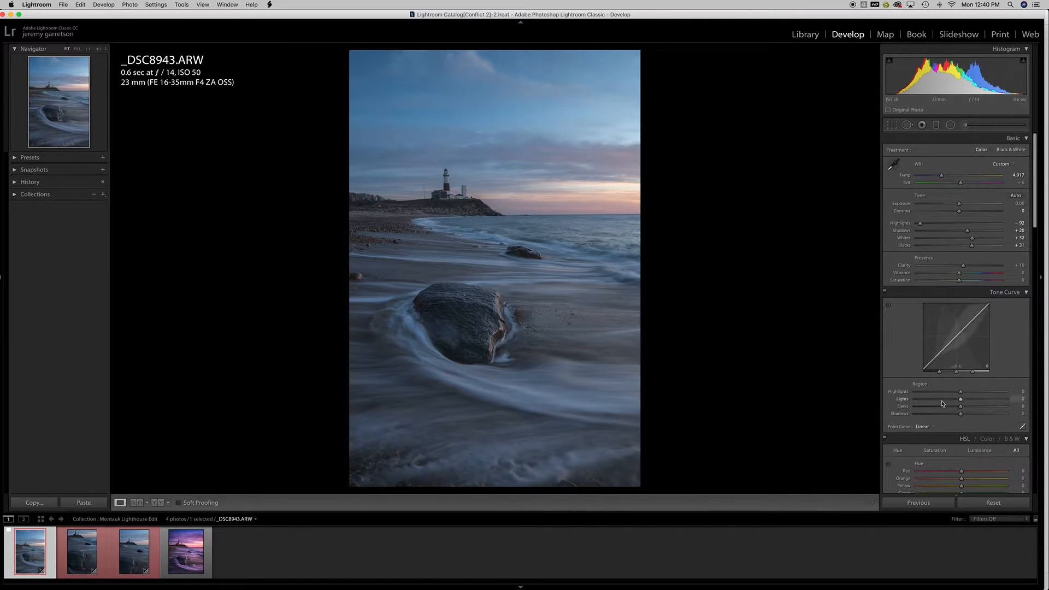
Turn on Solo Mode for the adjustment sections so that only one stays expanded at a time
right_click(952, 292)
left_click(970, 385)
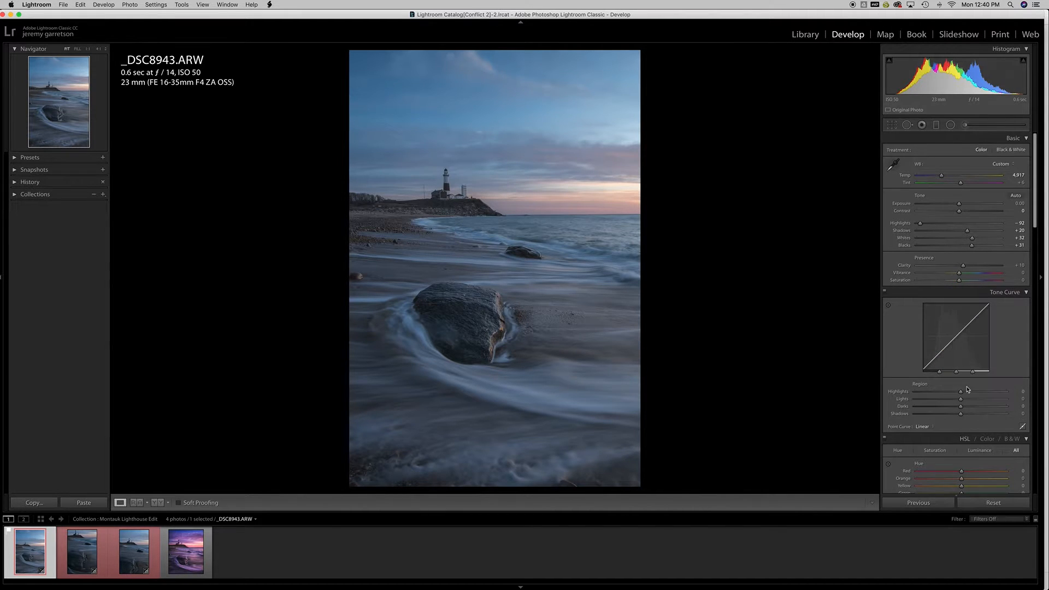
right_click(970, 292)
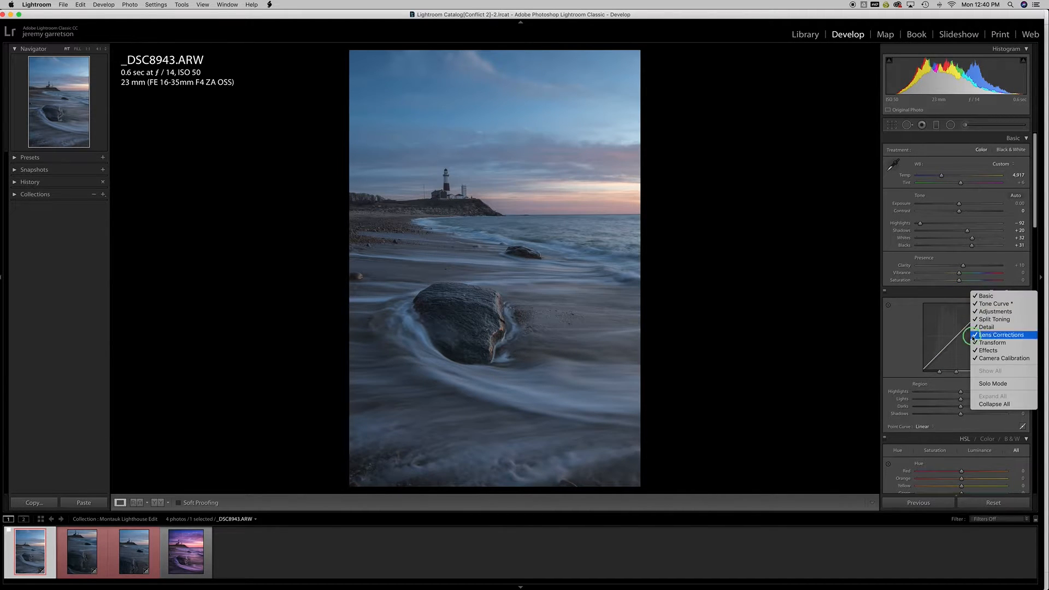
left_click(992, 384)
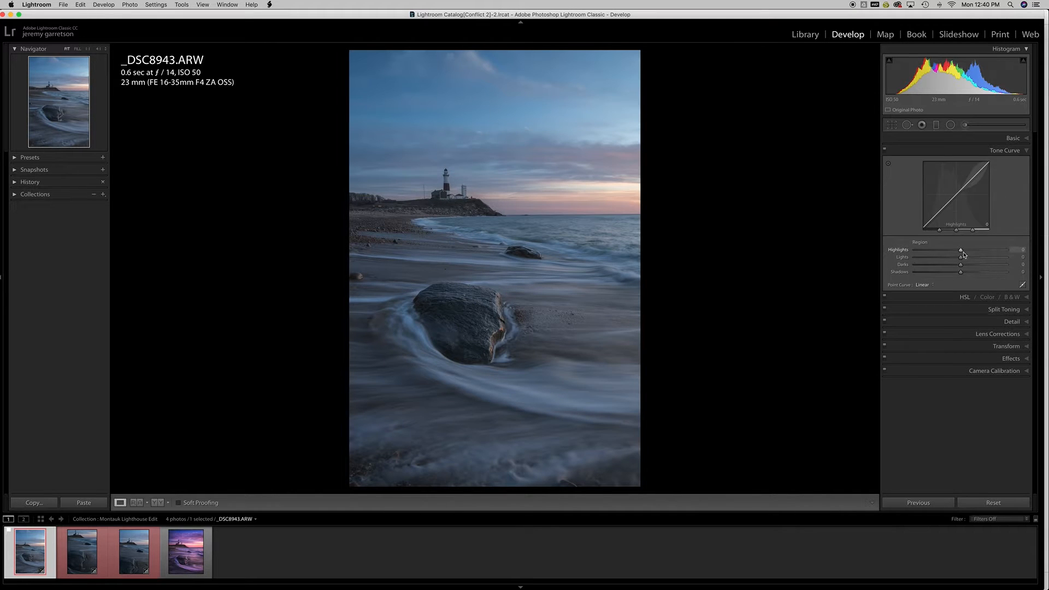
Using the tone curve's region adjustments, set Highlights to -20 and Lights to +20
left_click(1022, 285)
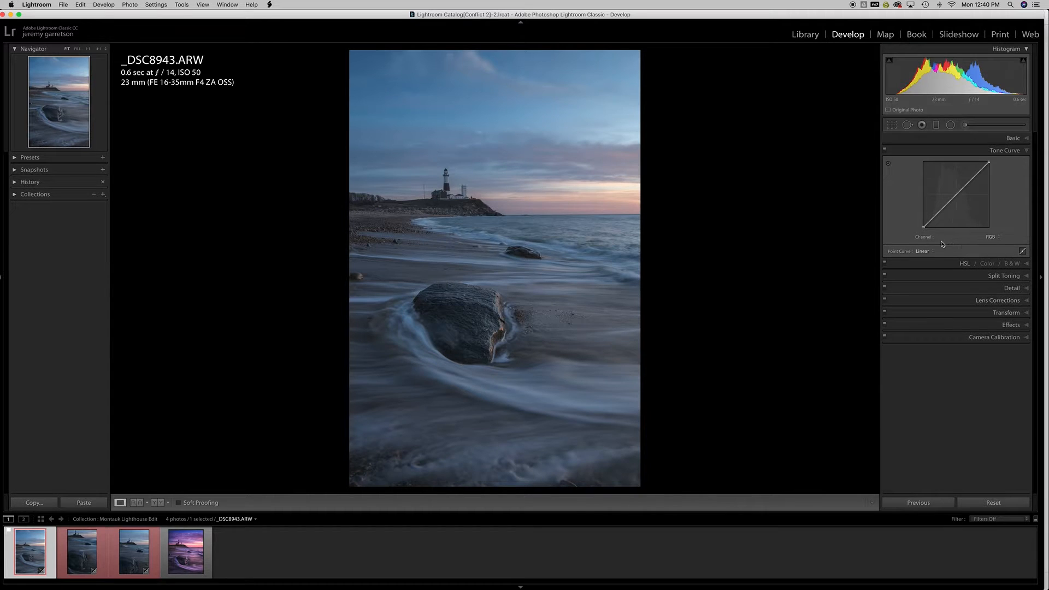
left_click(1022, 251)
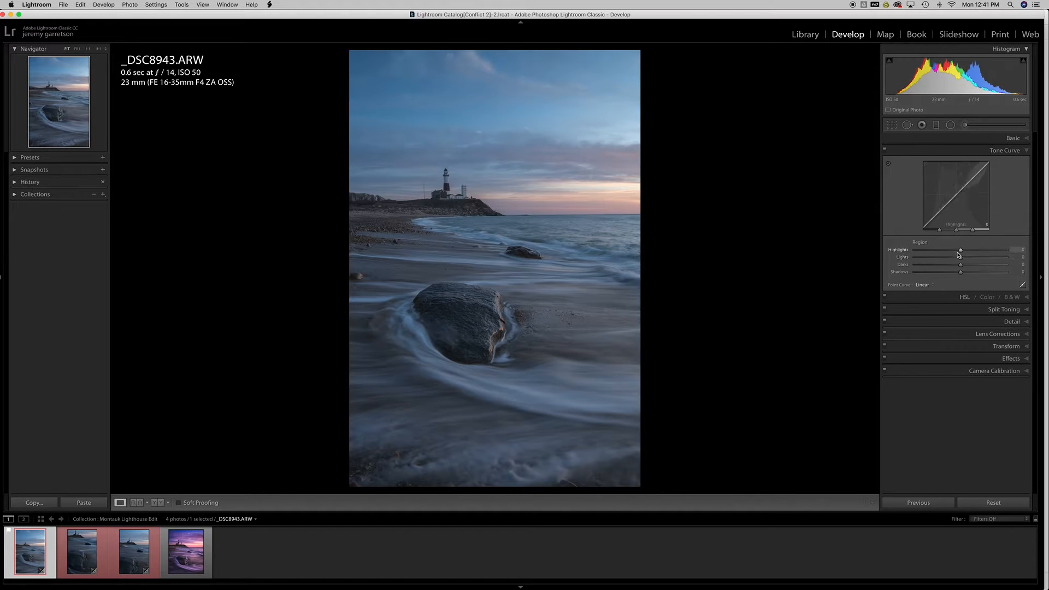
left_click_drag(960, 252, 952, 252)
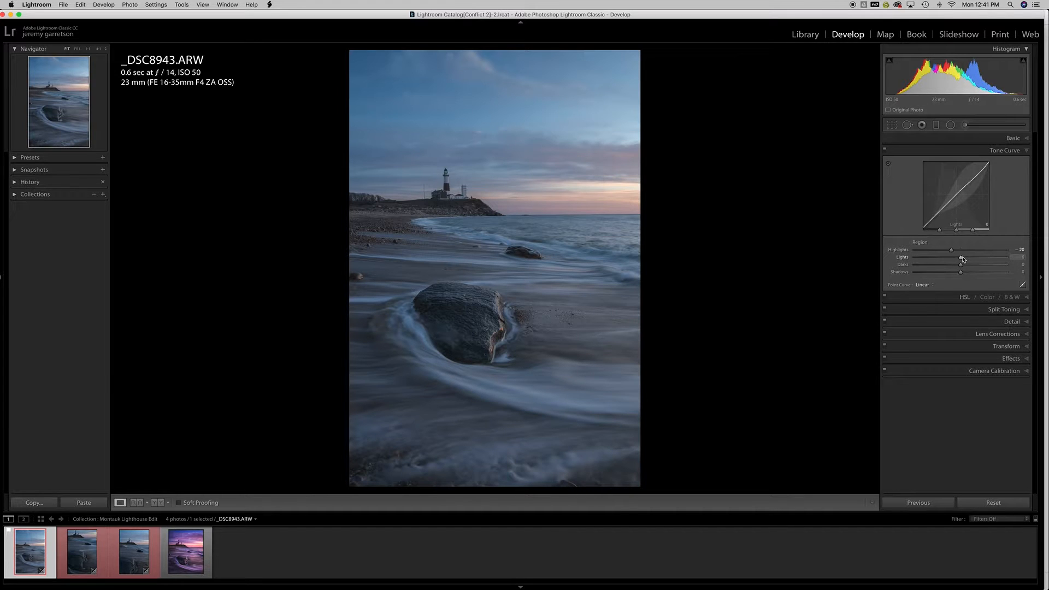
left_click_drag(963, 258, 969, 258)
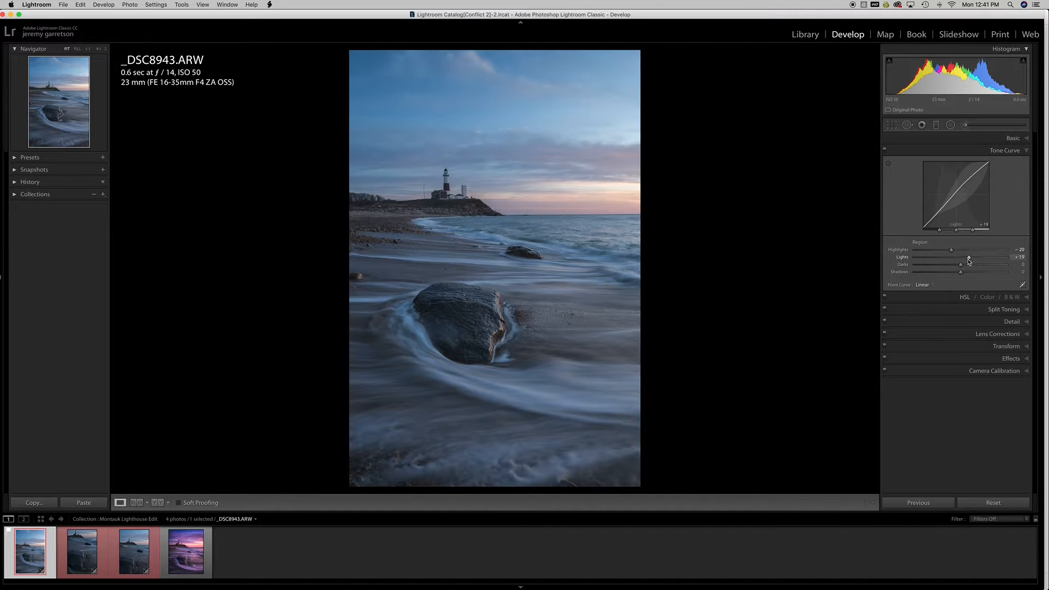
left_click(970, 258)
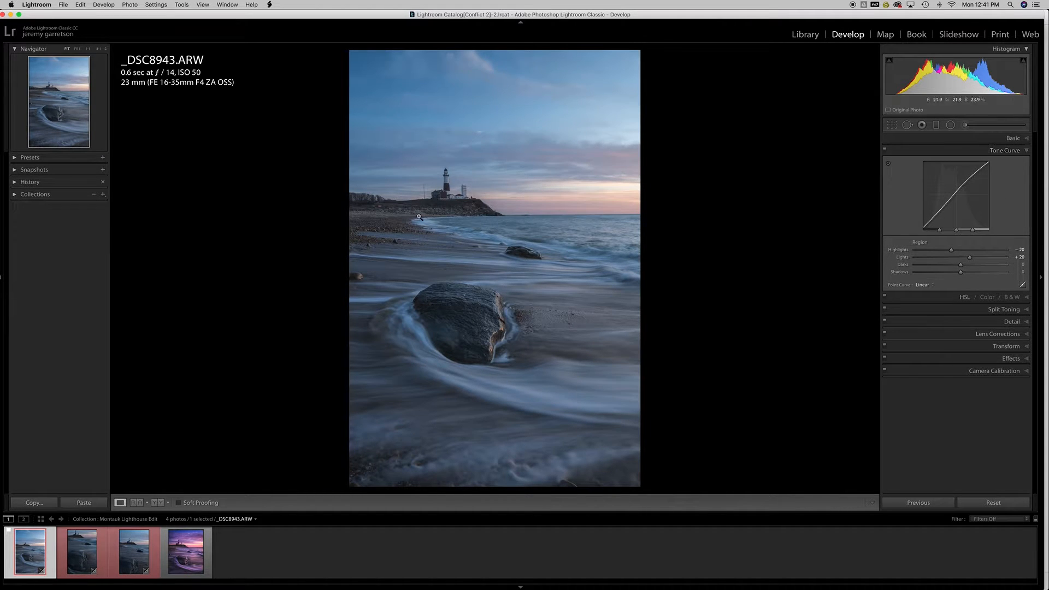
Set the tone curve's Darks to +13 and Shadows to +10 while viewing the lighthouse shoreline up close
left_click(435, 207)
left_click(437, 208)
left_click(454, 207)
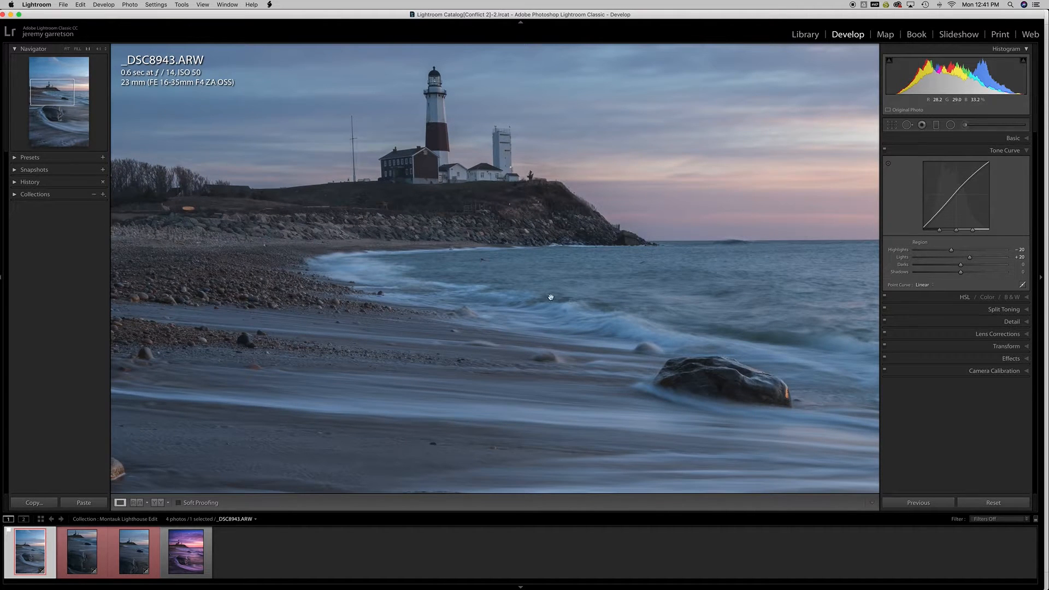
left_click_drag(962, 268, 966, 268)
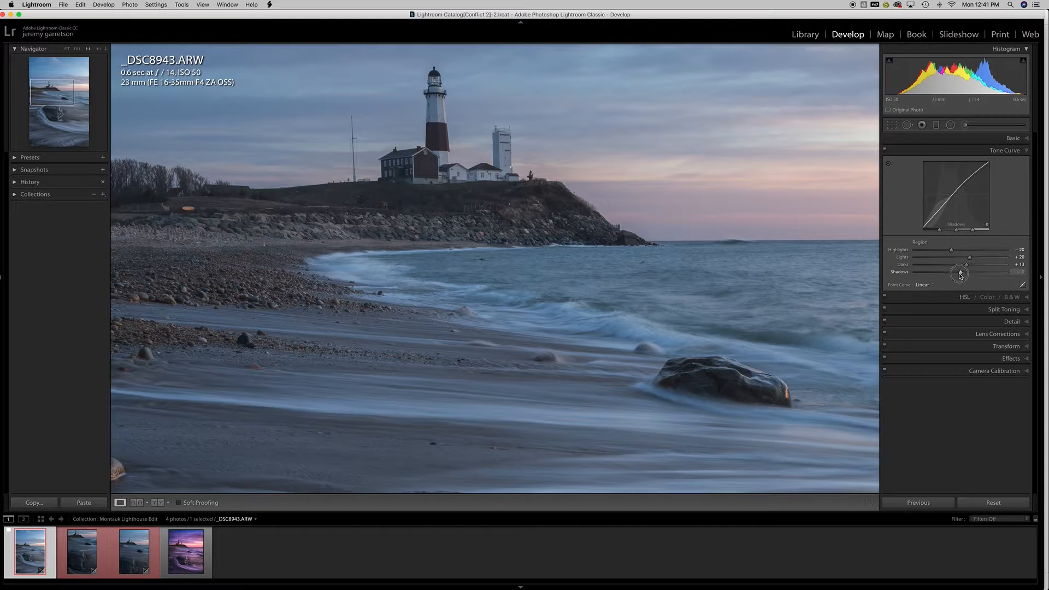
left_click_drag(961, 276, 966, 275)
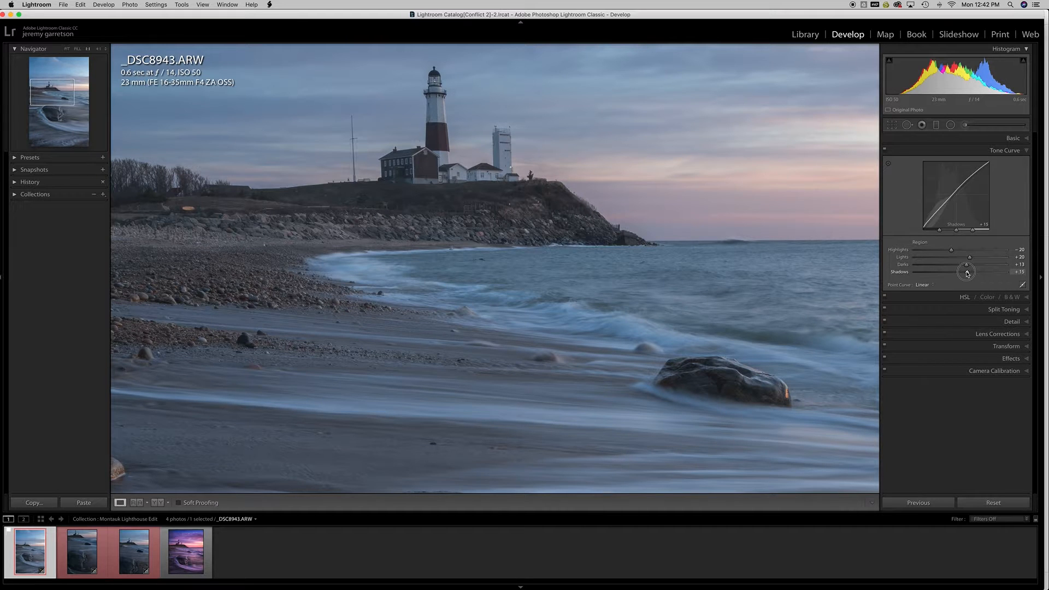
left_click_drag(966, 274, 964, 274)
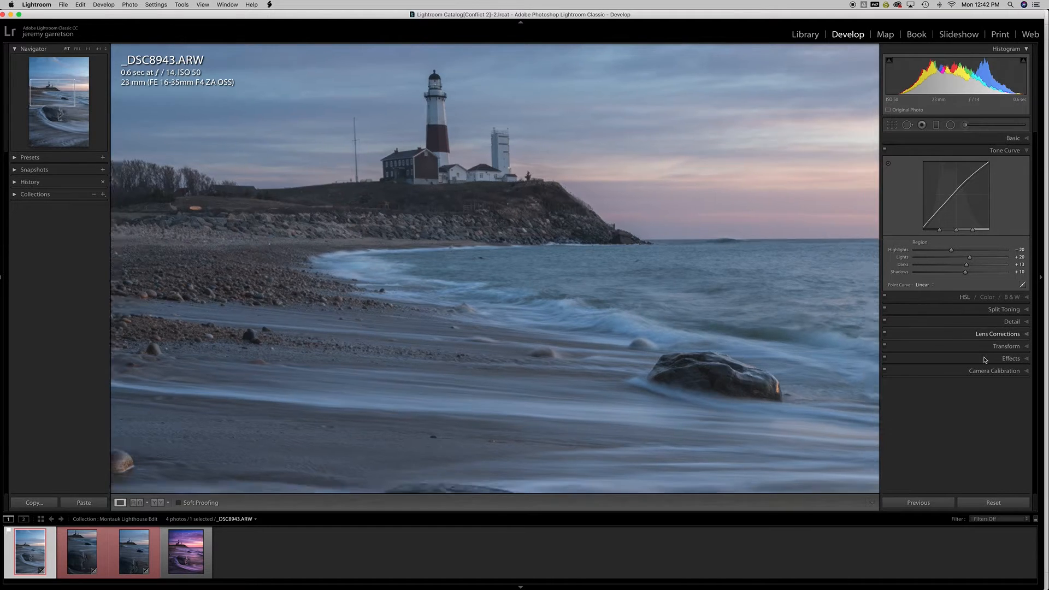
In Camera Calibration, set the Blue Primary saturation to +100 with the whole photo in view
key("z")
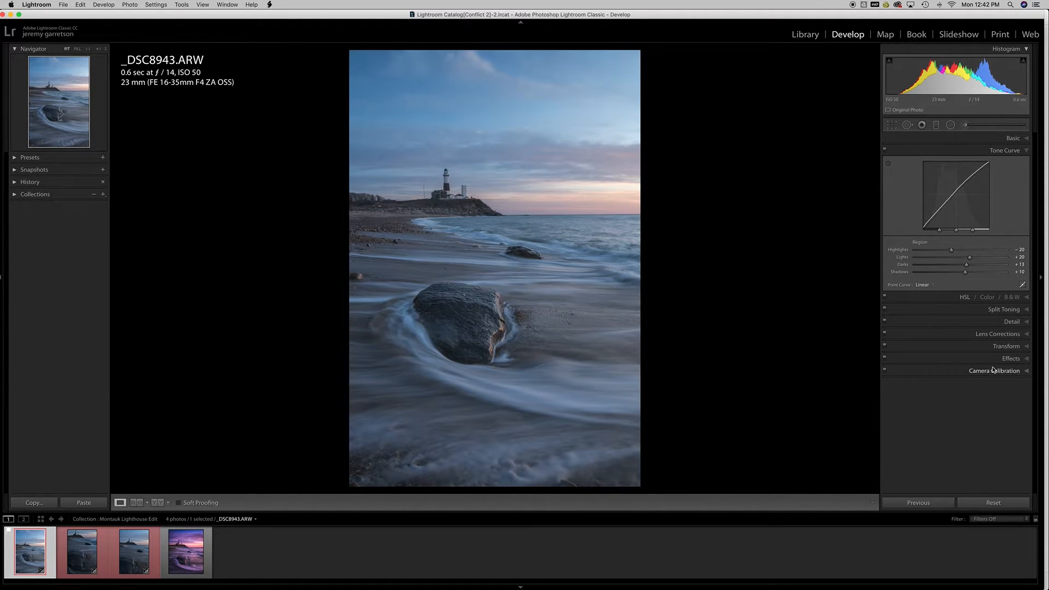
left_click(999, 372)
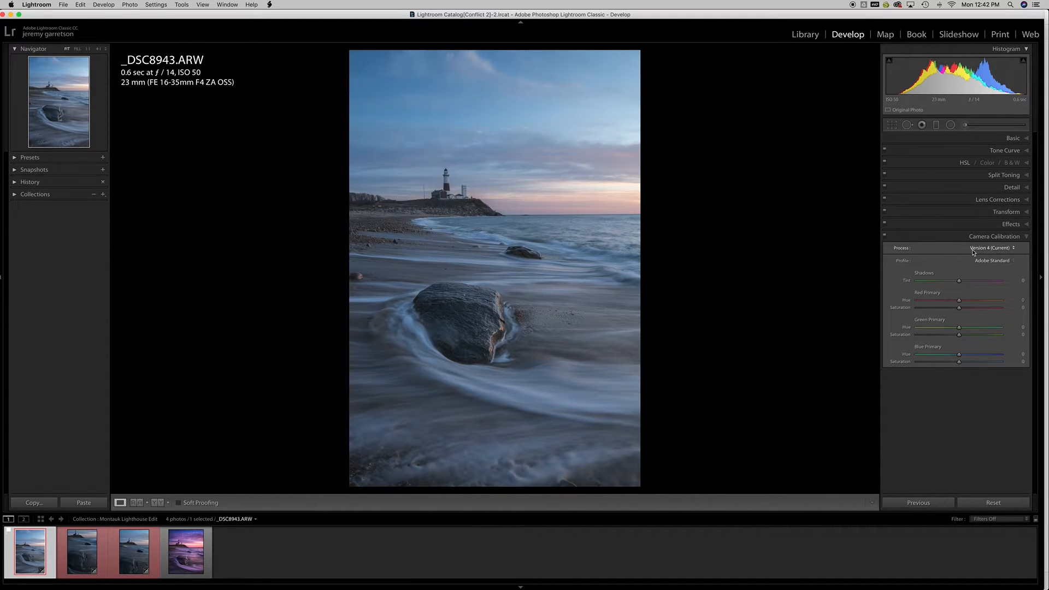
left_click_drag(960, 365, 1015, 368)
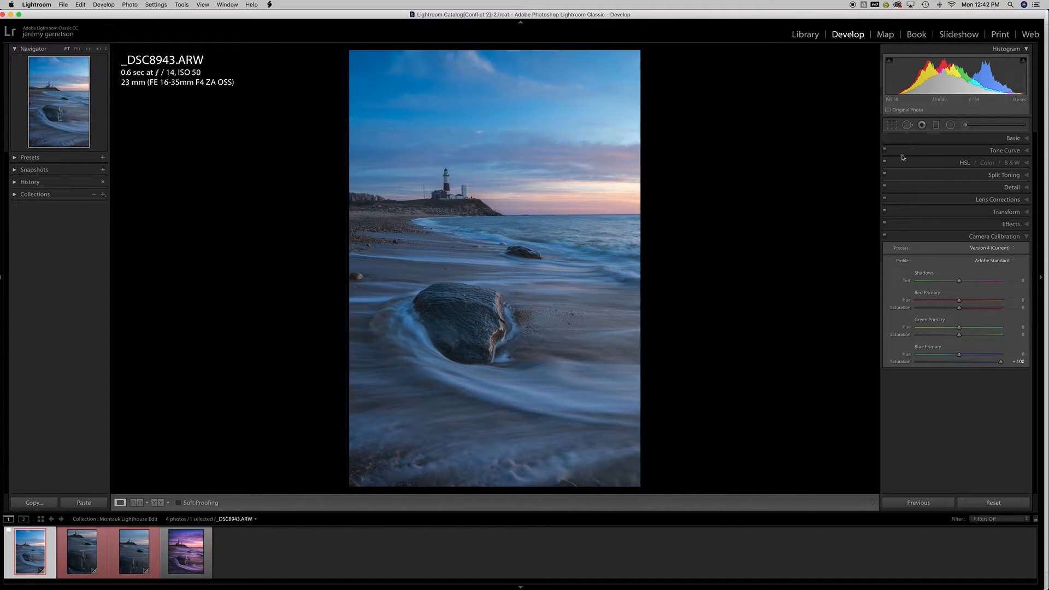
In the HSL adjustments, set blue saturation to -15 and blue luminance to -19, and shift the blue hue slightly towards purple
left_click(947, 164)
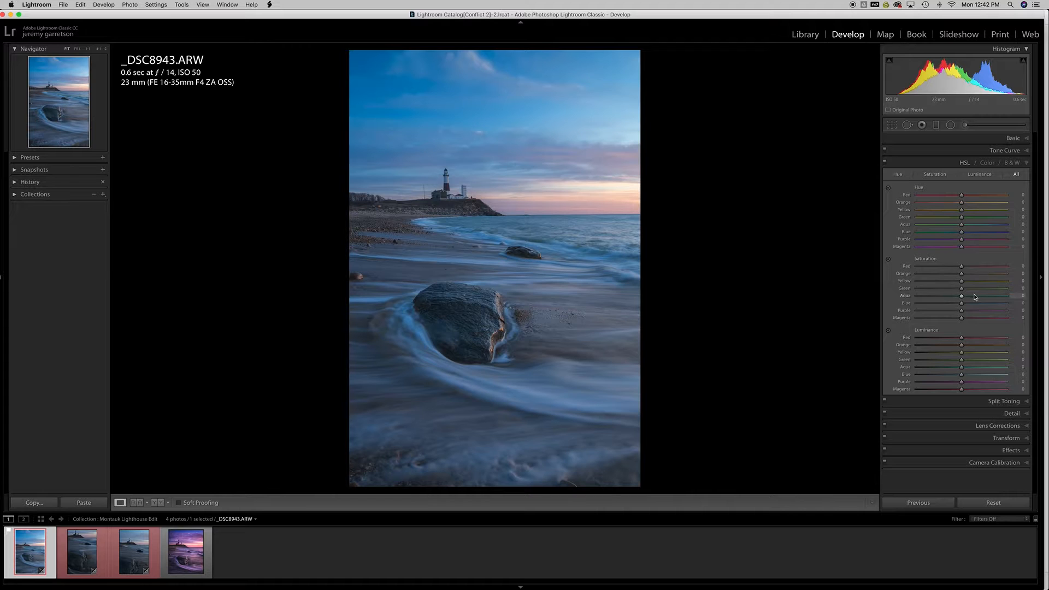
left_click_drag(962, 305, 955, 308)
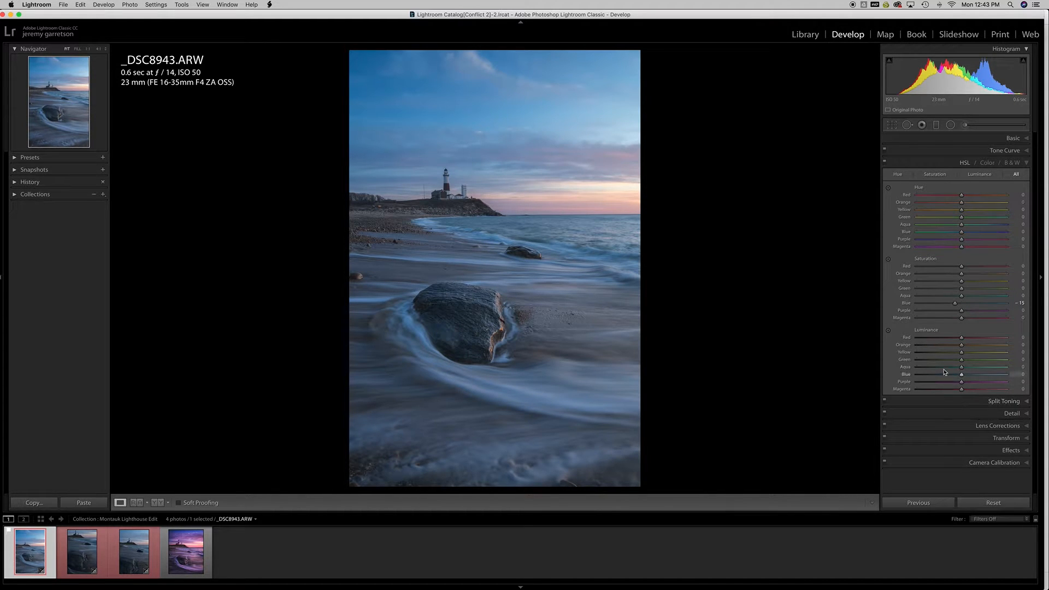
left_click_drag(960, 377, 951, 379)
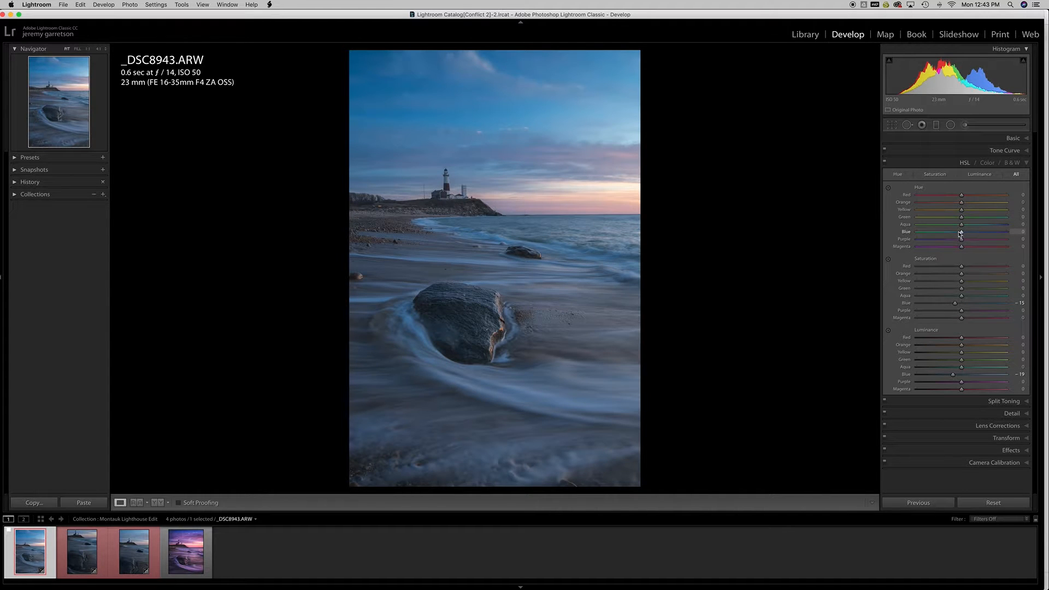
left_click_drag(964, 234, 967, 233)
left_click_drag(968, 234, 969, 233)
Try warming the white balance temperature to about 6.0K and undo the change
left_click(1003, 401)
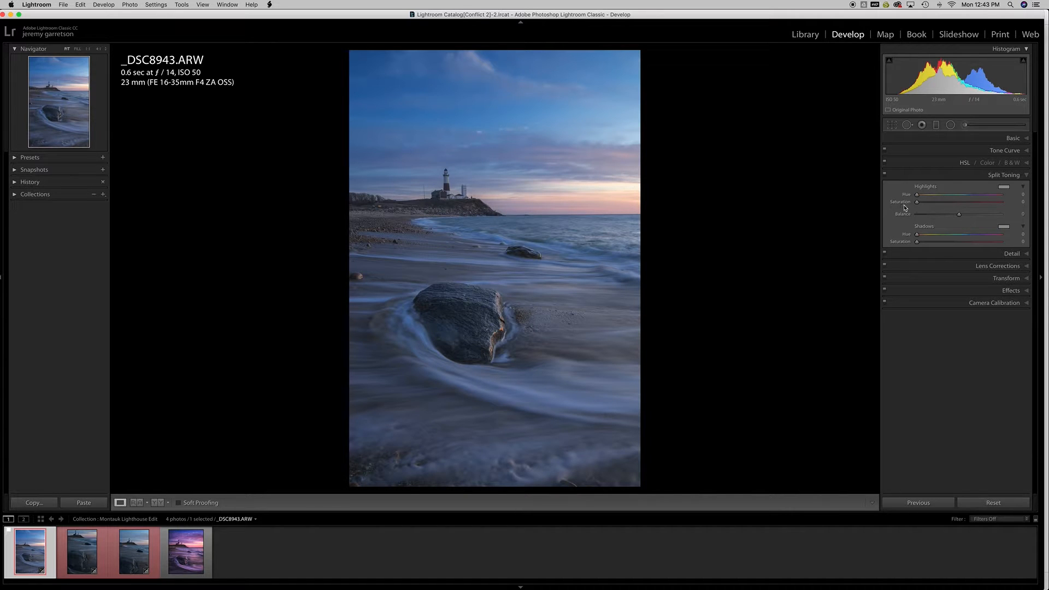
left_click(1011, 140)
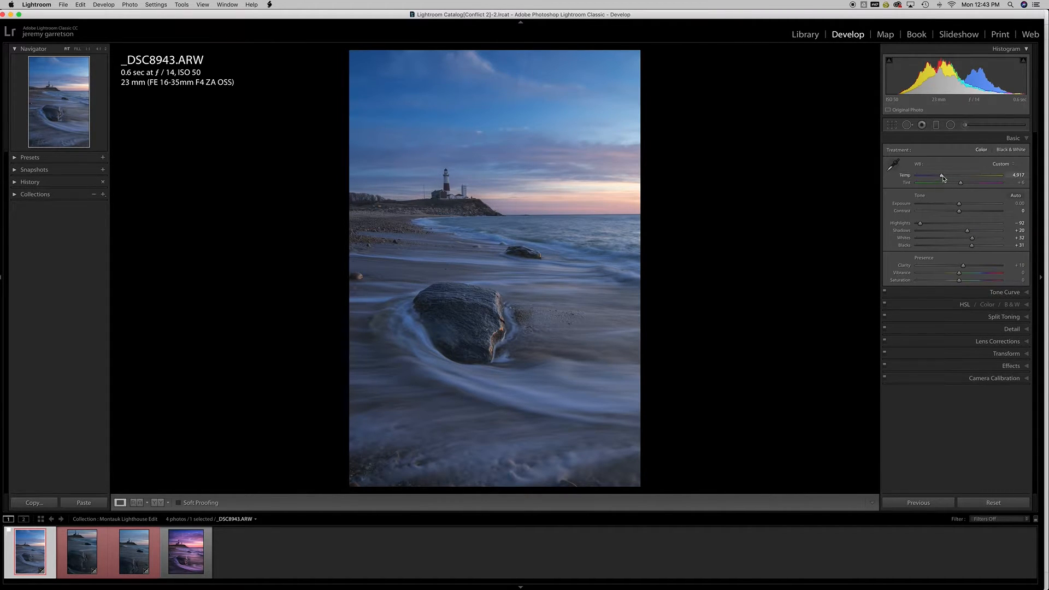
left_click_drag(942, 177, 954, 179)
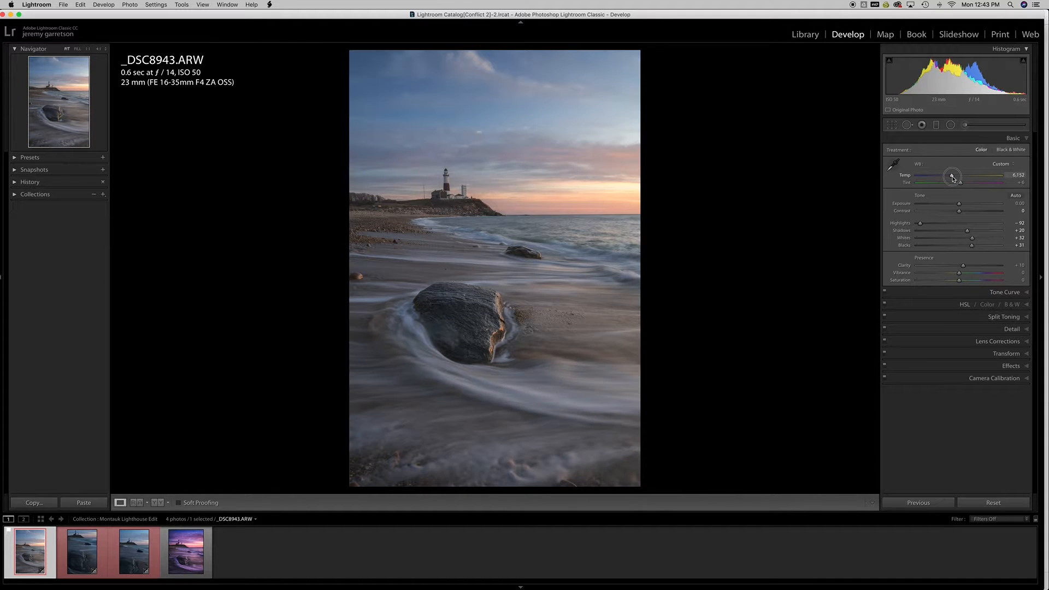
left_click_drag(952, 179, 950, 179)
key("super+z")
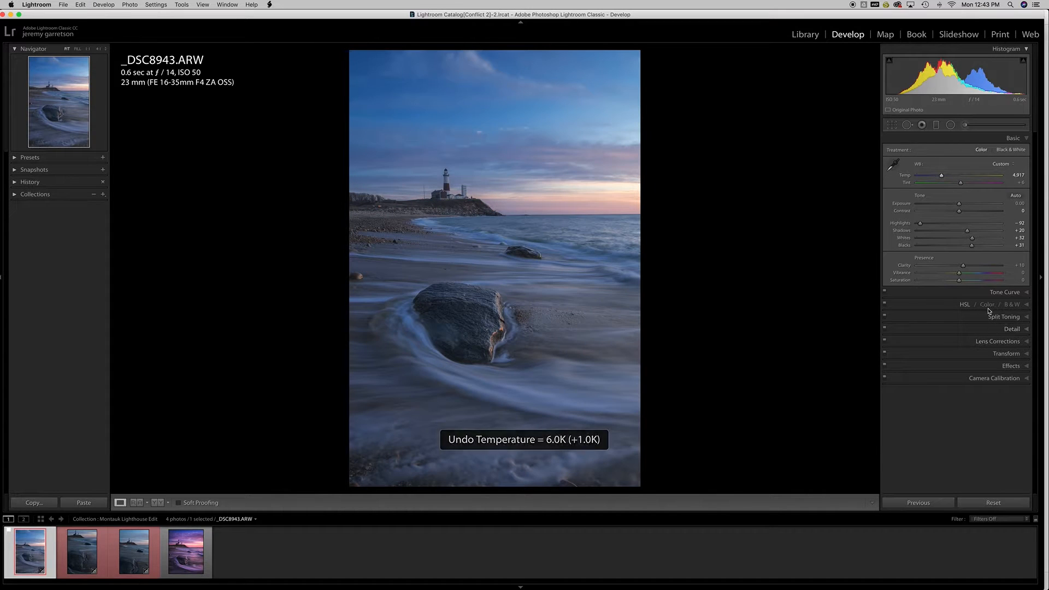
Set the split toning highlights to hue 308 and saturation 13, comparing the photo with split toning off and on
left_click(993, 317)
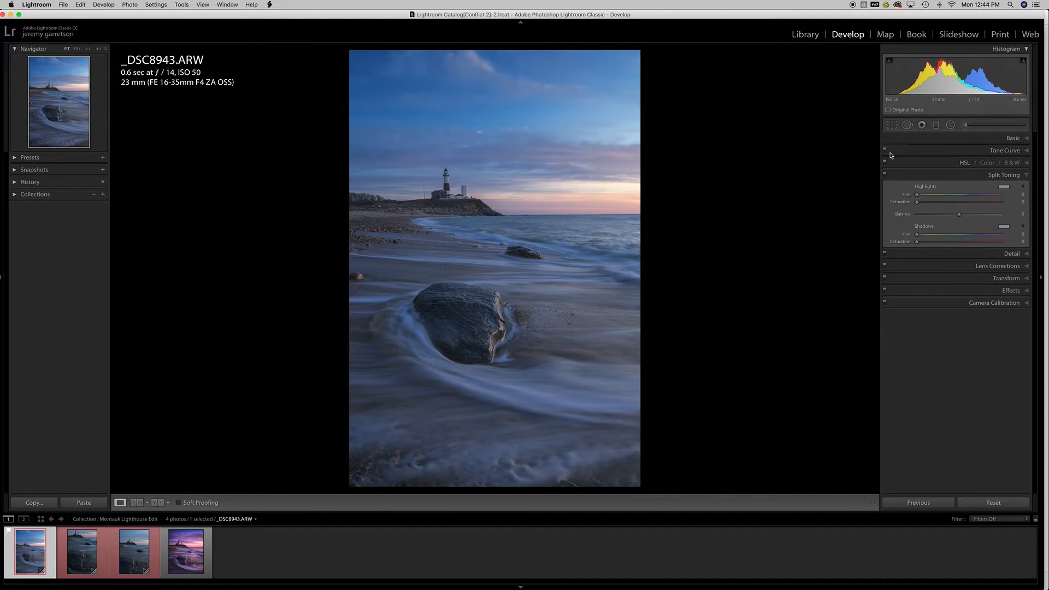
left_click_drag(918, 197, 990, 201)
left_click_drag(917, 202, 929, 204)
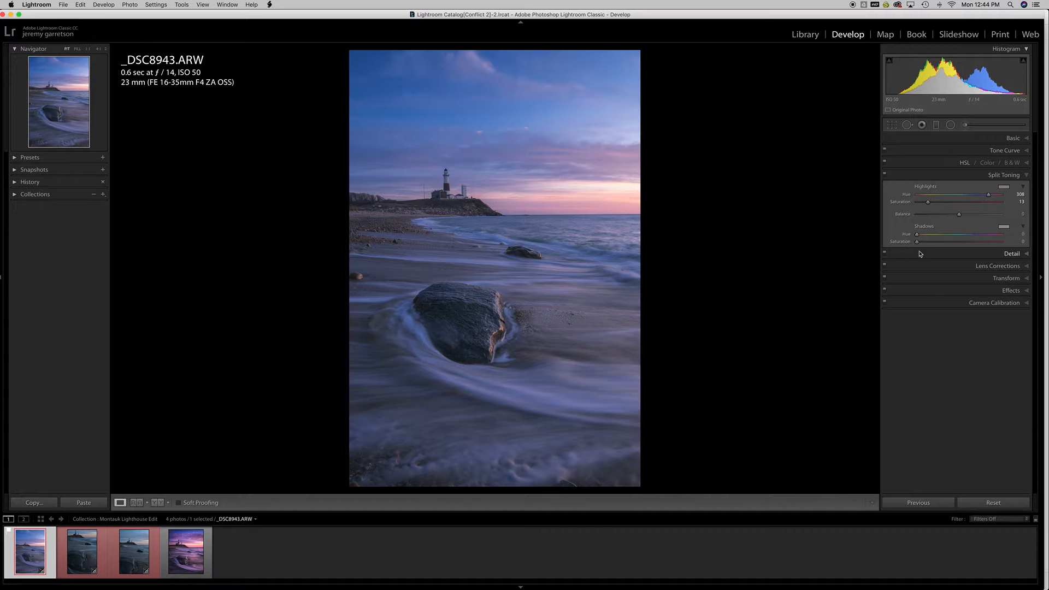
left_click(885, 175)
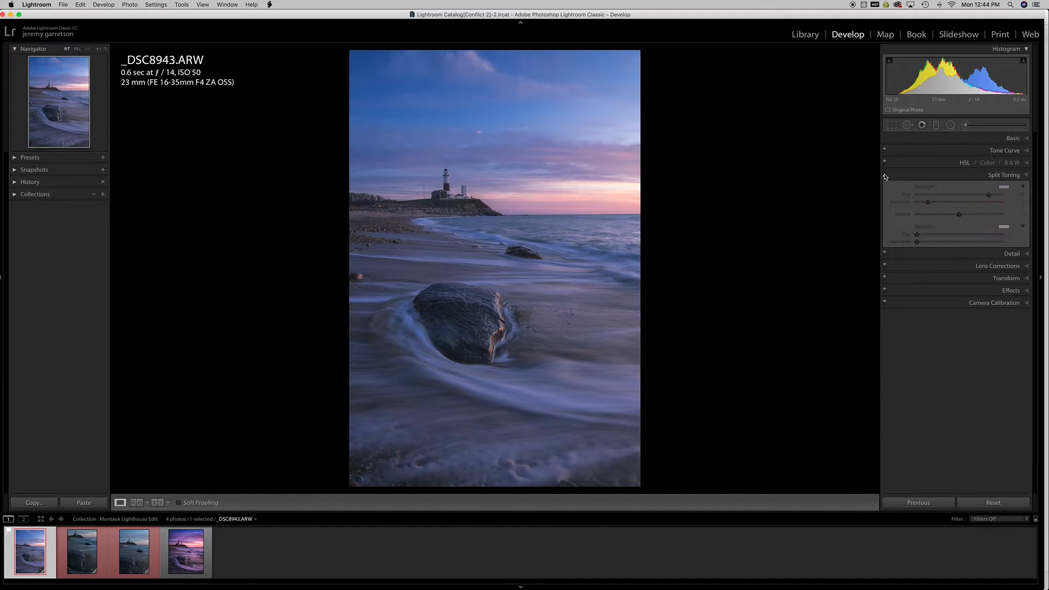
left_click(886, 175)
left_click(886, 175)
left_click(886, 175)
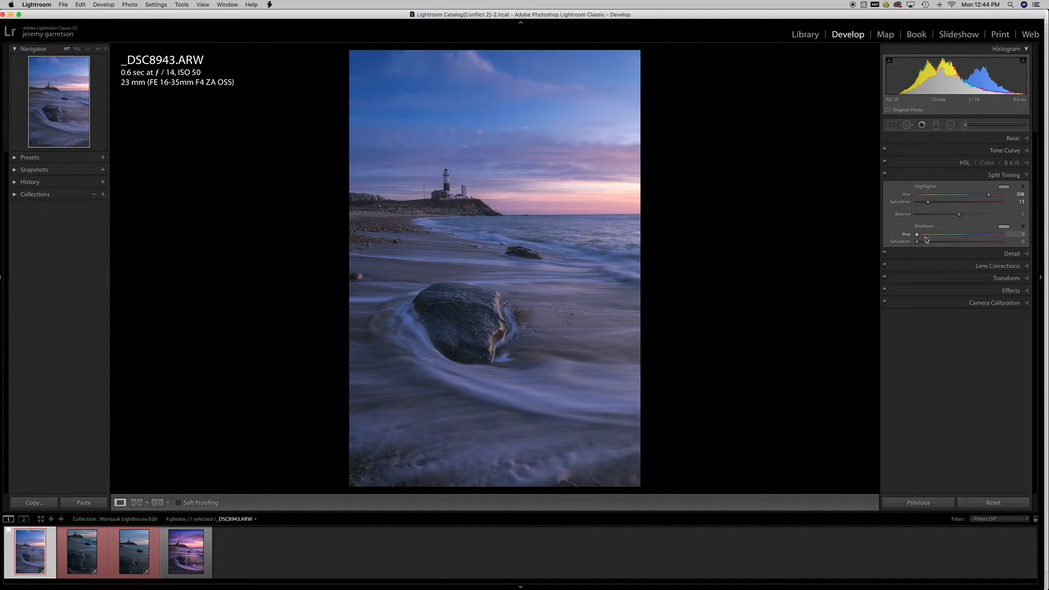
Adjust the split toning shadows towards a purple hue
mouse_move(969, 236)
left_mouse_down()
mouse_move(981, 237)
mouse_move(920, 243)
mouse_move(975, 237)
left_mouse_up()
left_click_drag(976, 237, 977, 239)
left_click_drag(979, 240, 981, 239)
Look over the sharpening and noise reduction settings, and turn off the lens profile corrections
left_click(1012, 254)
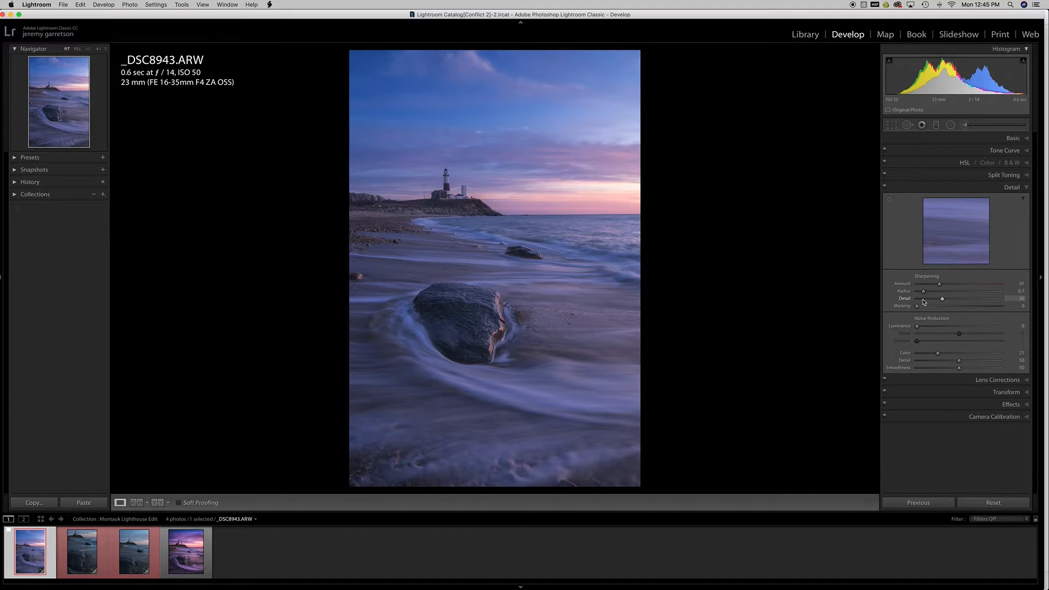
left_click(974, 382)
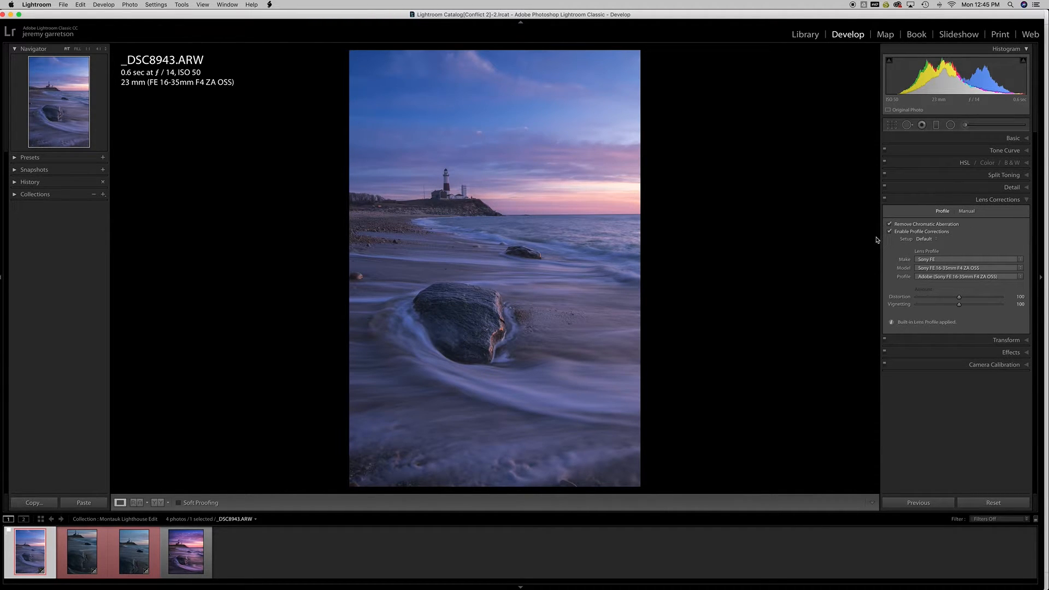
left_click(890, 231)
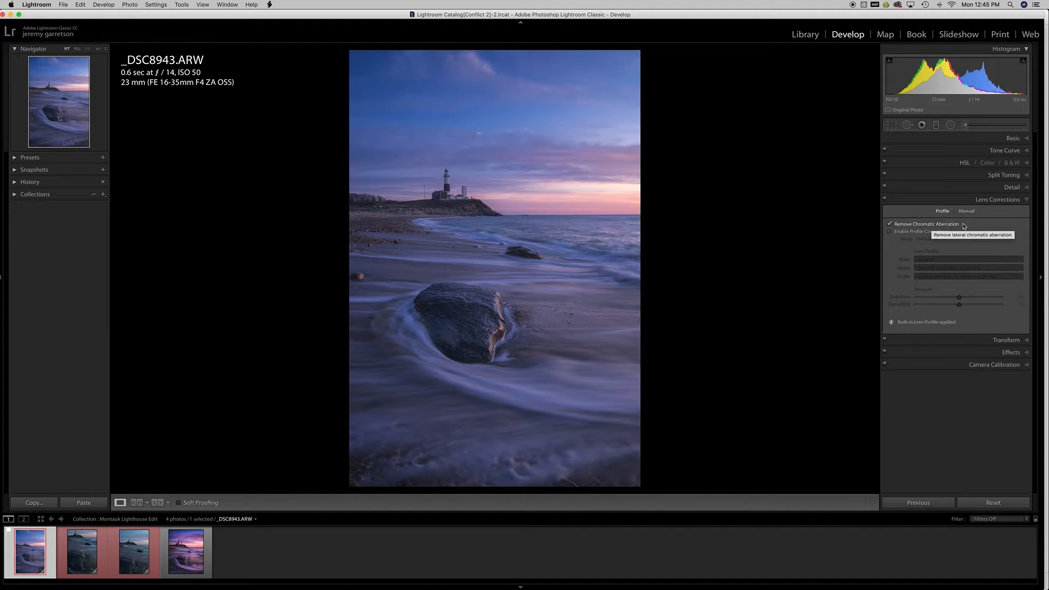
left_click(1001, 353)
left_click(1010, 224)
left_click(1008, 212)
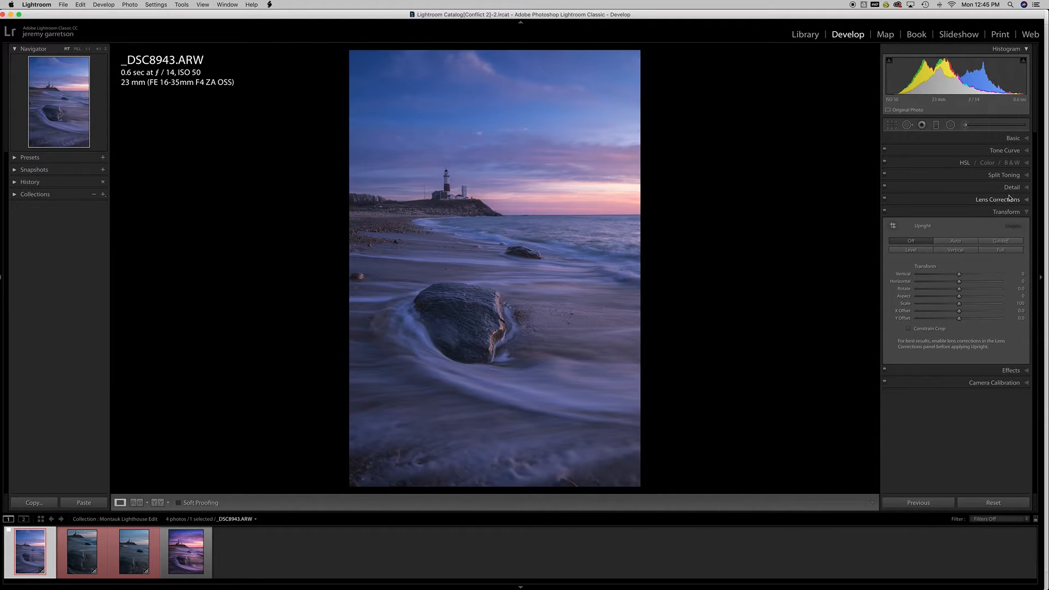
left_click(998, 154)
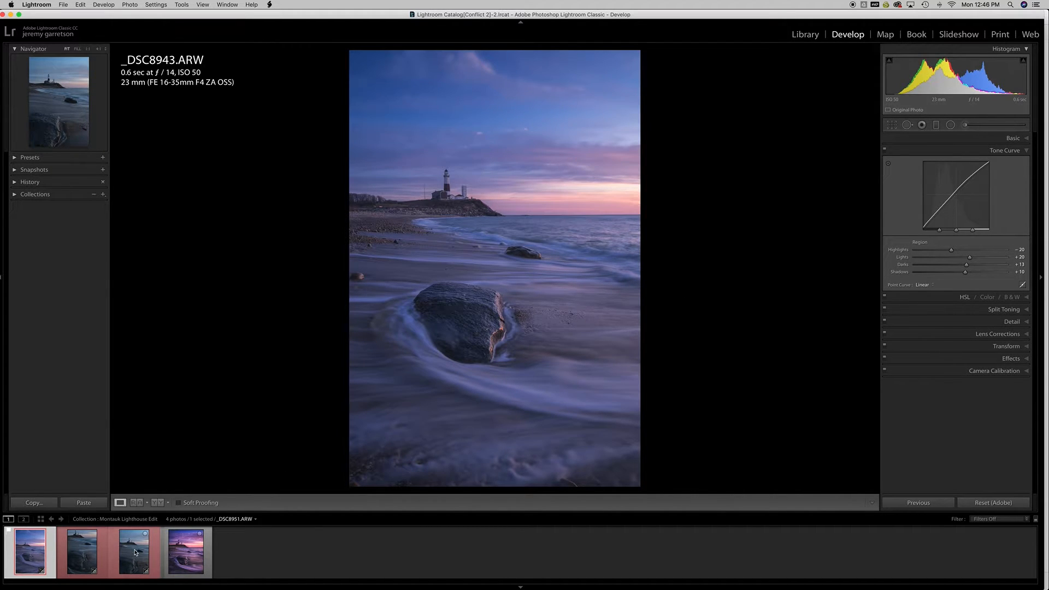
Select all three raw exposures and synchronize the develop settings of _DSC8943.ARW to the other two
left_click(131, 556, "shift")
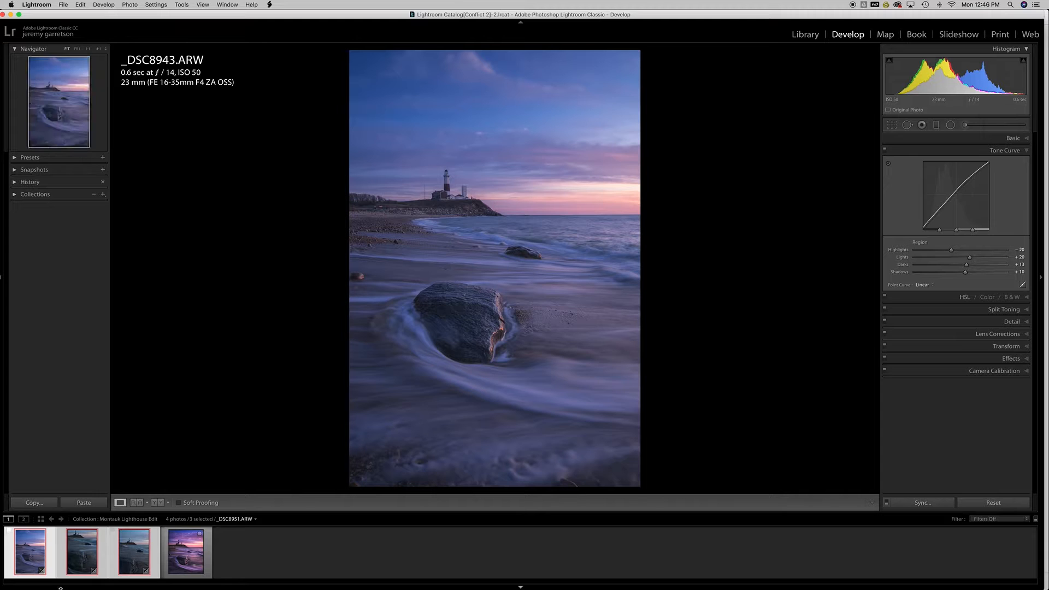
left_click(930, 503)
left_click(655, 201)
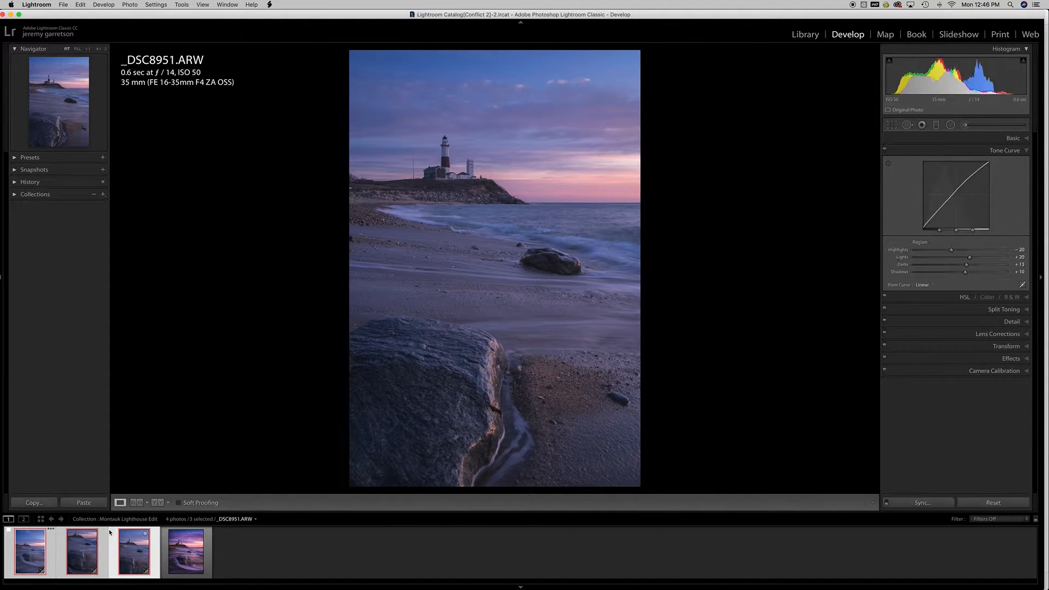
Open the three selected raw exposures as layers in a single Photoshop document
right_click(91, 548)
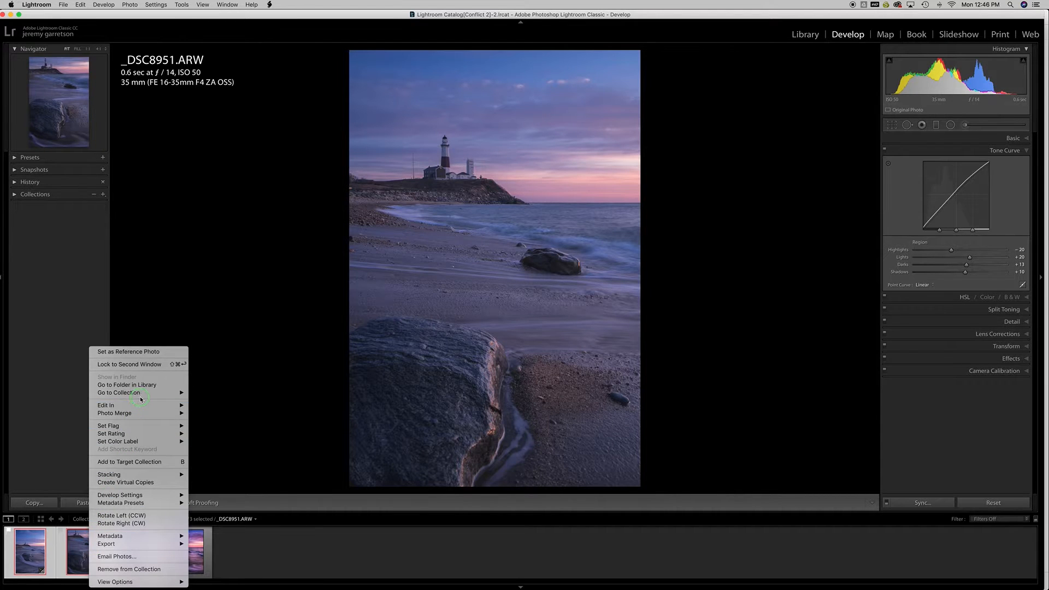
mouse_move(143, 406)
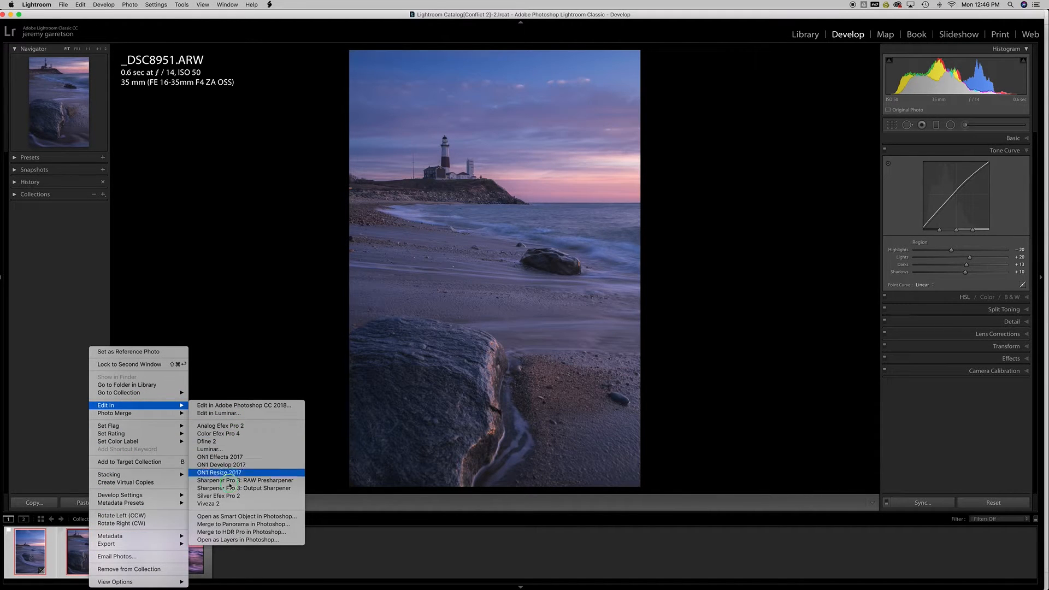
left_click(228, 540)
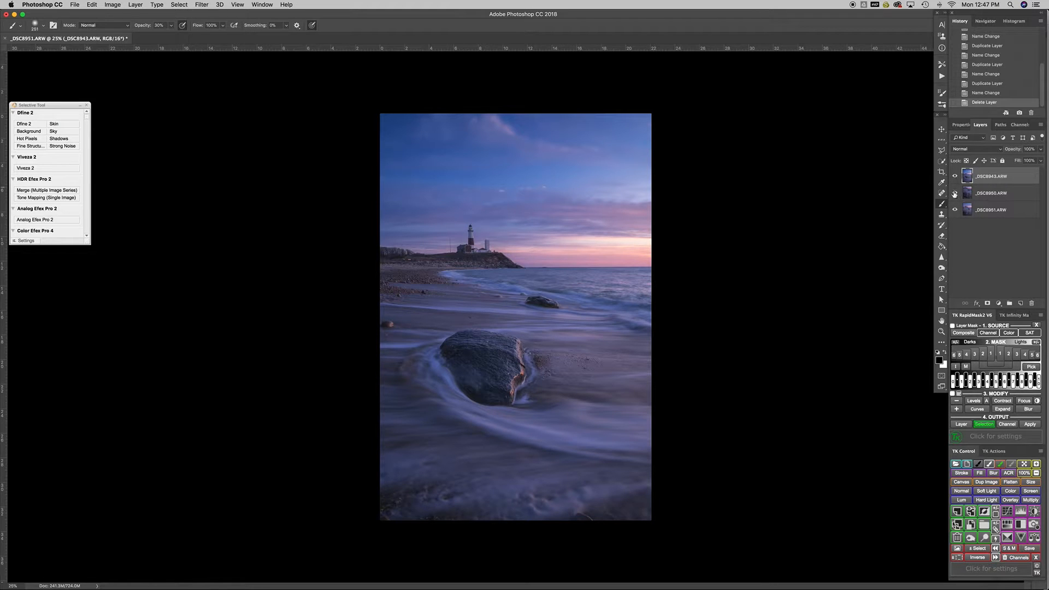
Toggle the visibility of the _DSC8943.ARW and _DSC8950.ARW layers to compare the three exposures
left_click(956, 174)
left_click(956, 174)
left_click(956, 175)
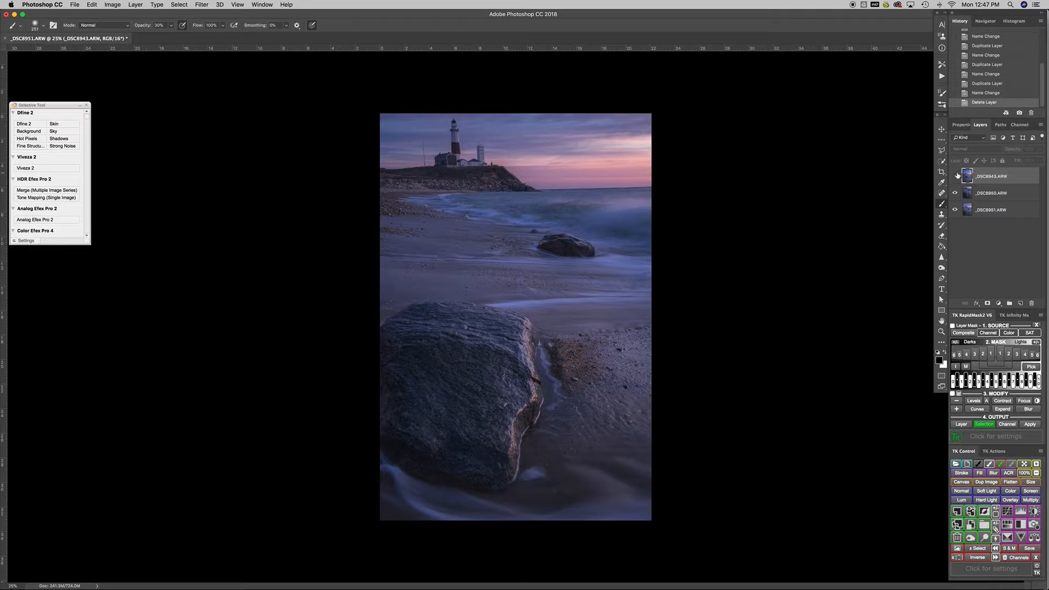
left_click(956, 175)
left_click(956, 176)
left_click(956, 193)
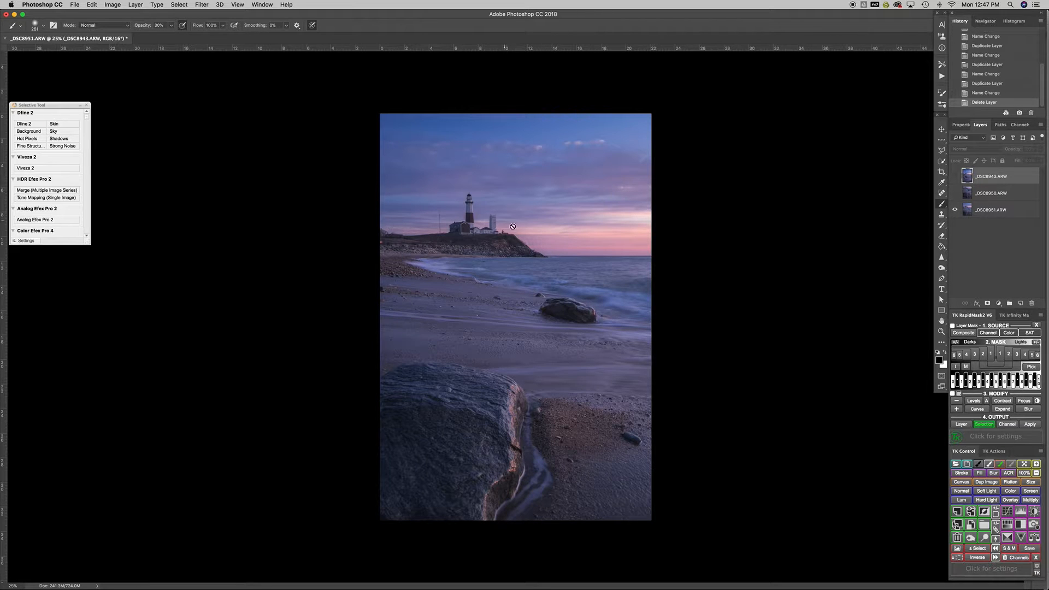
left_click(955, 193)
left_click(956, 176)
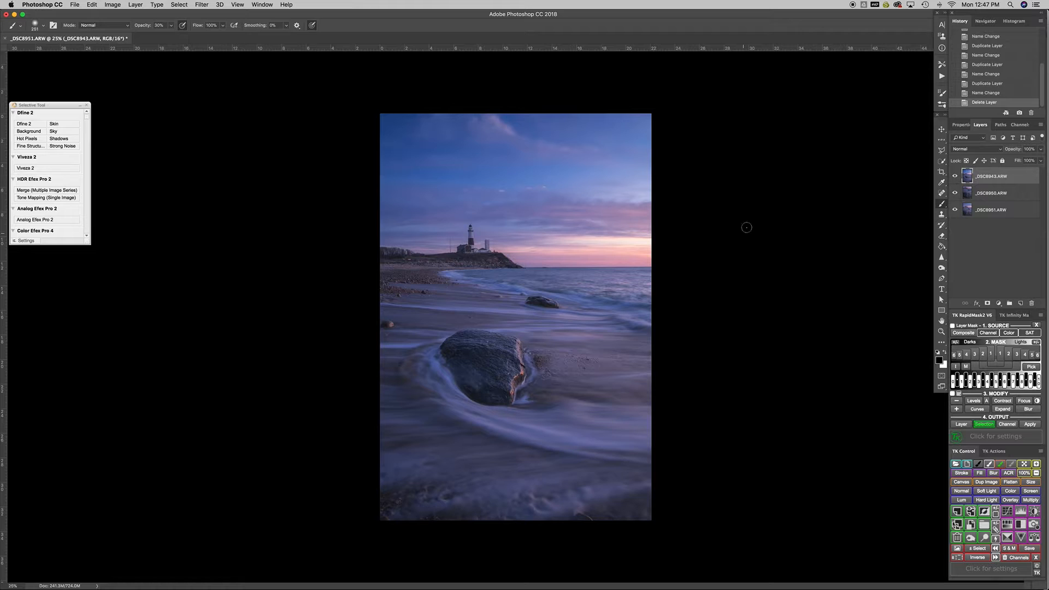
Reorder the layers from top to bottom as _DSC8950.ARW, _DSC8951.ARW and _DSC8943.ARW, and hide all three
left_click(956, 176)
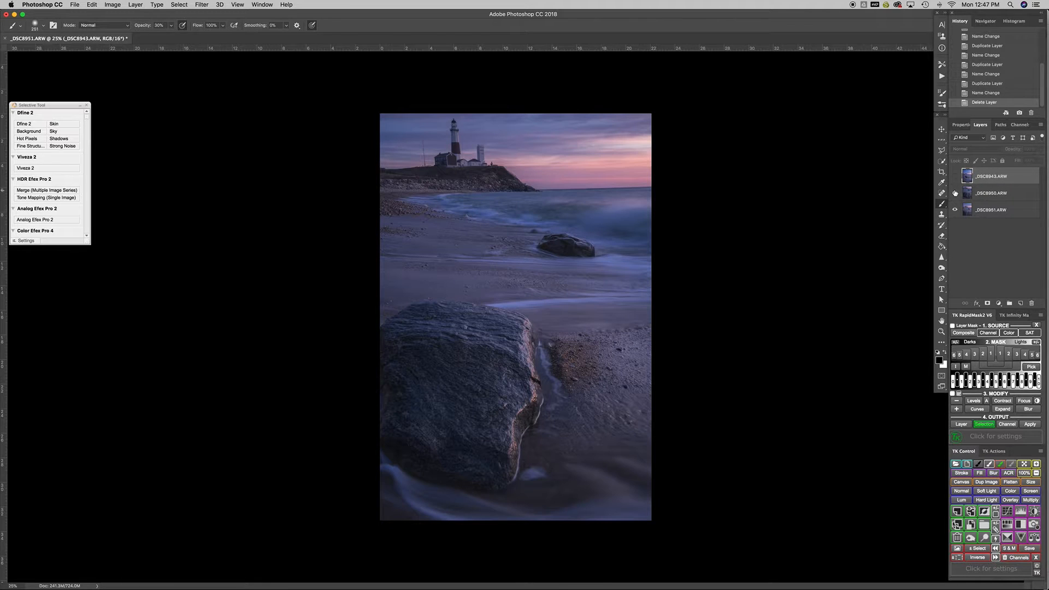
left_click_drag(966, 194, 965, 174)
left_click(955, 176)
left_click(956, 193)
left_click(956, 193)
left_click_drag(964, 215, 962, 192)
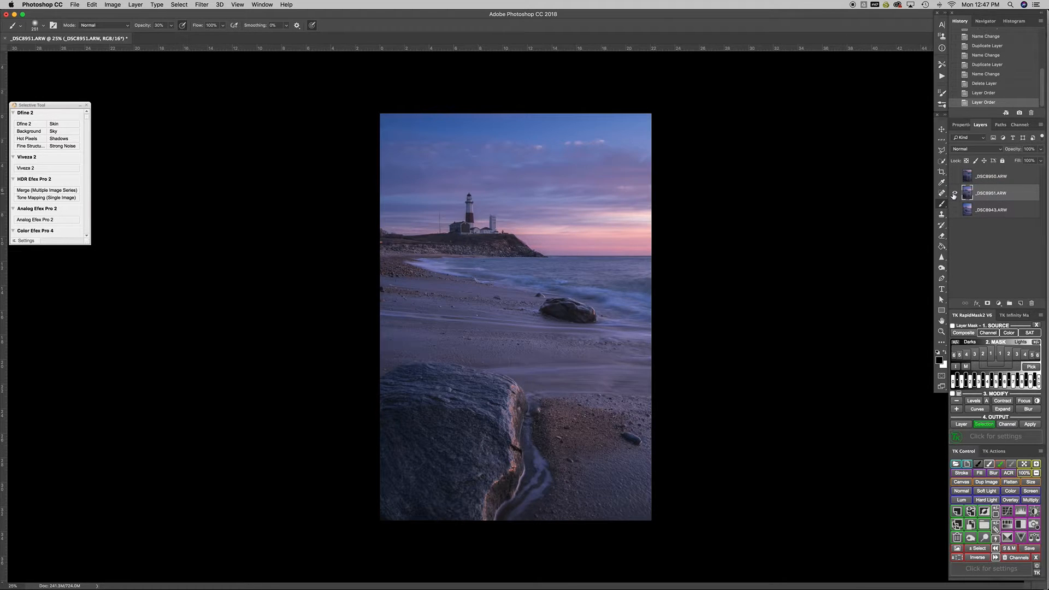
left_click(955, 193)
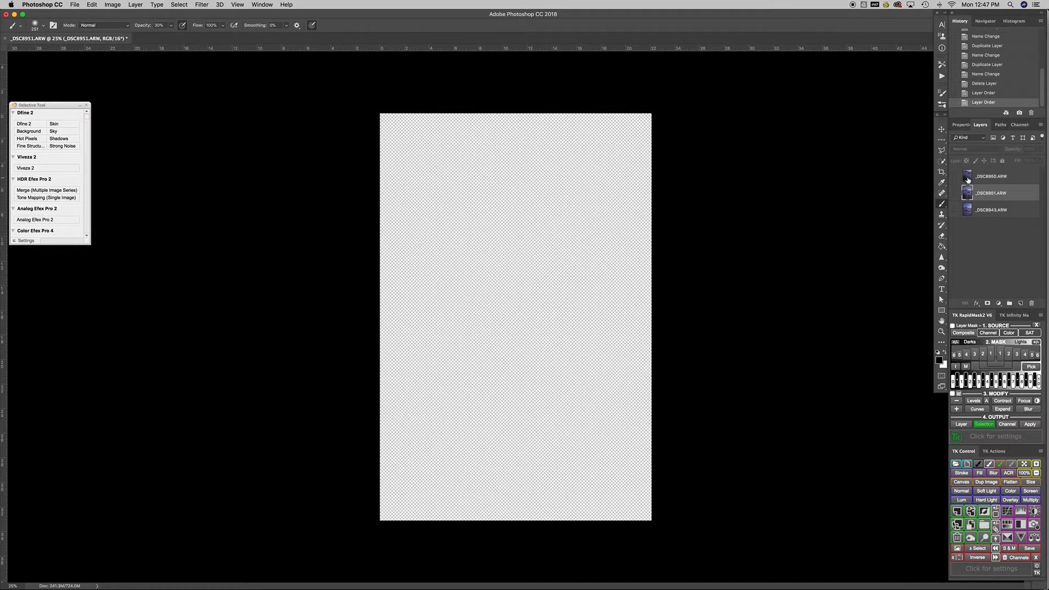
Switch the layer list to large thumbnails and show only the _DSC8951.ARW layer
right_click(999, 176)
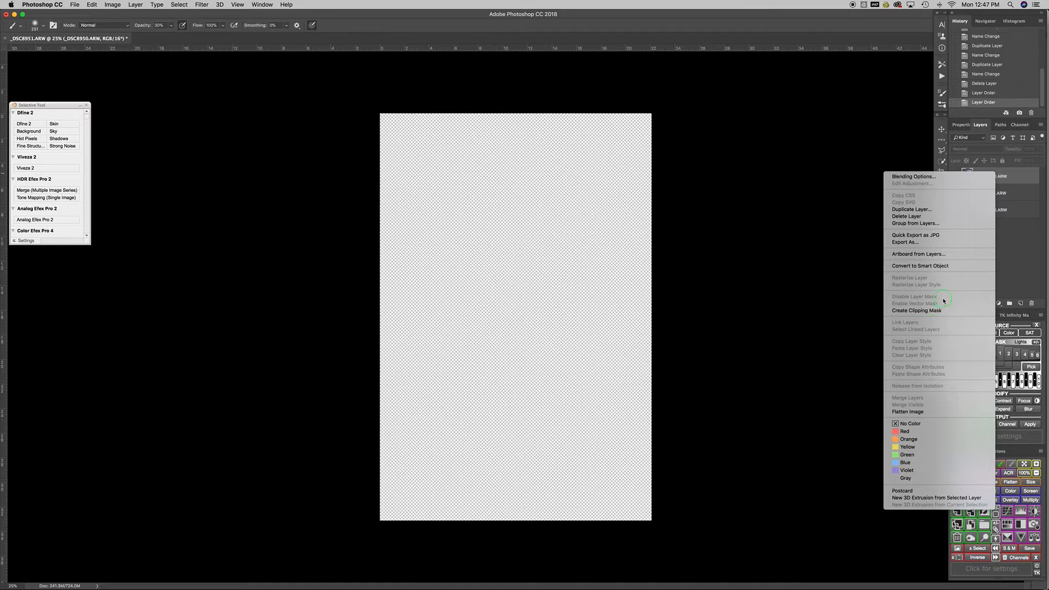
left_click(1026, 189)
right_click(1018, 194)
left_click(1022, 225)
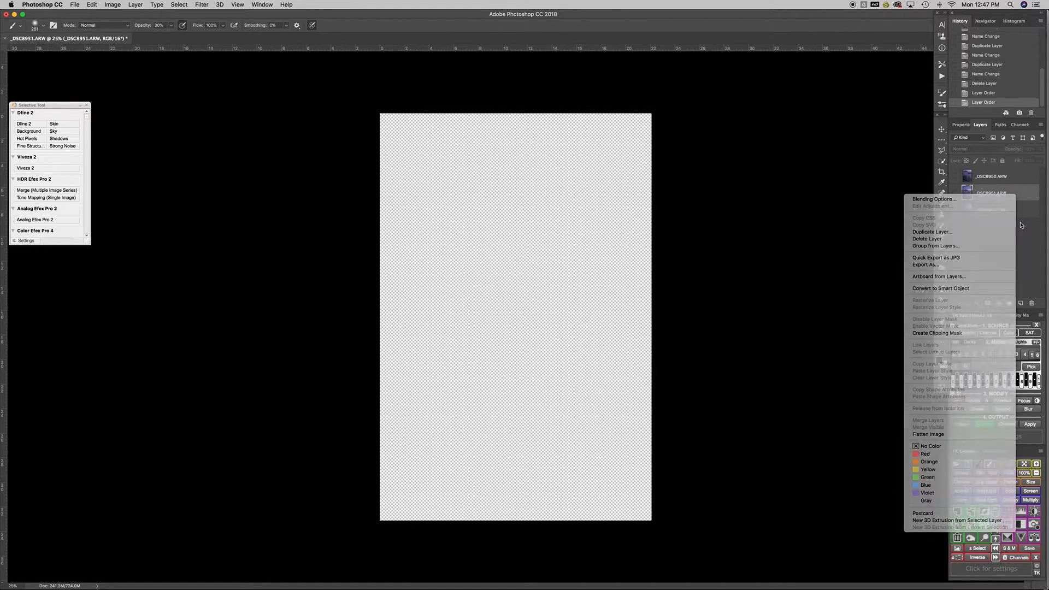
right_click(1023, 212)
left_click(1028, 228)
right_click(1014, 228)
left_click(1013, 231)
right_click(1013, 230)
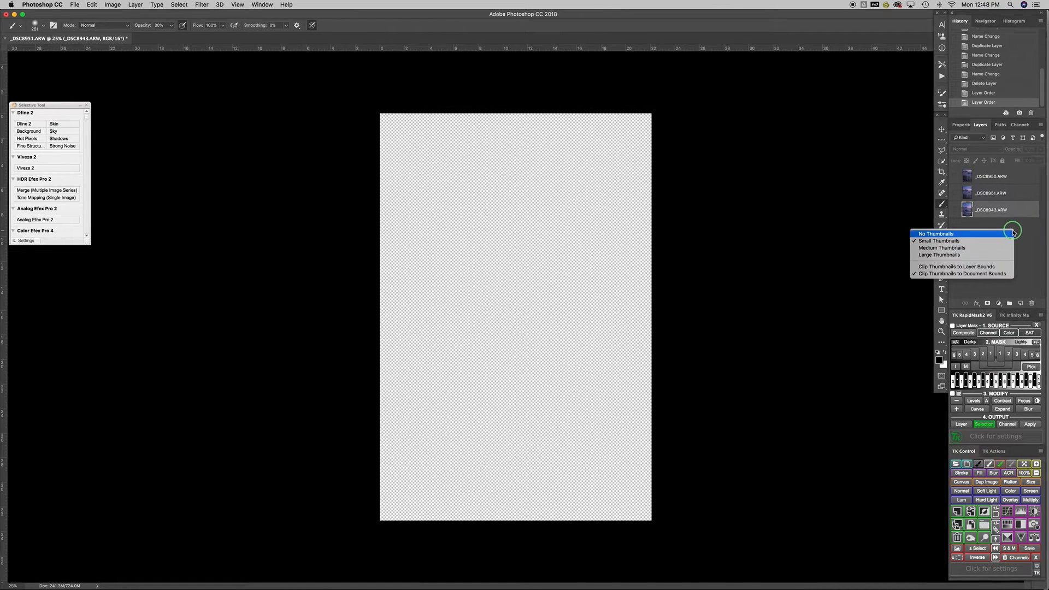
left_click(978, 254)
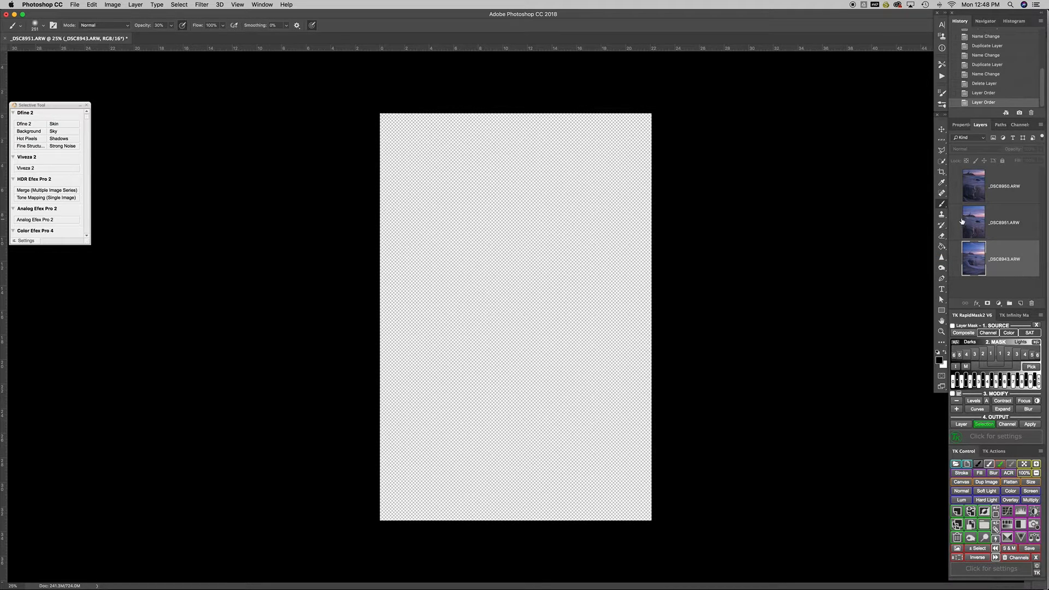
left_click(955, 222)
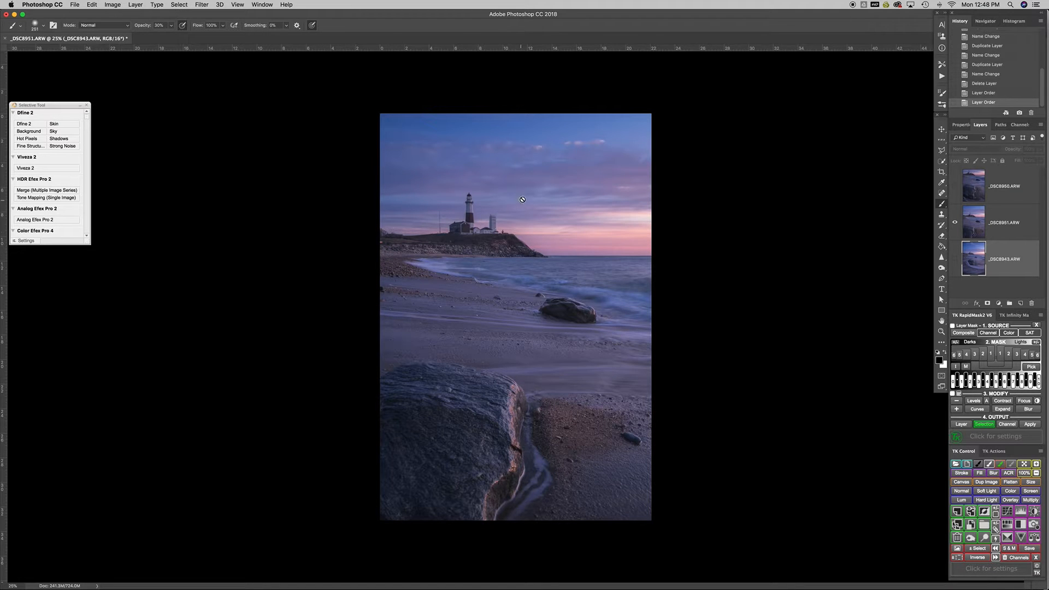
Examine the lighthouse in the _DSC8951.ARW layer, compare it with the _DSC8950.ARW layer, and hide both layers
left_click_drag(496, 213, 696, 217)
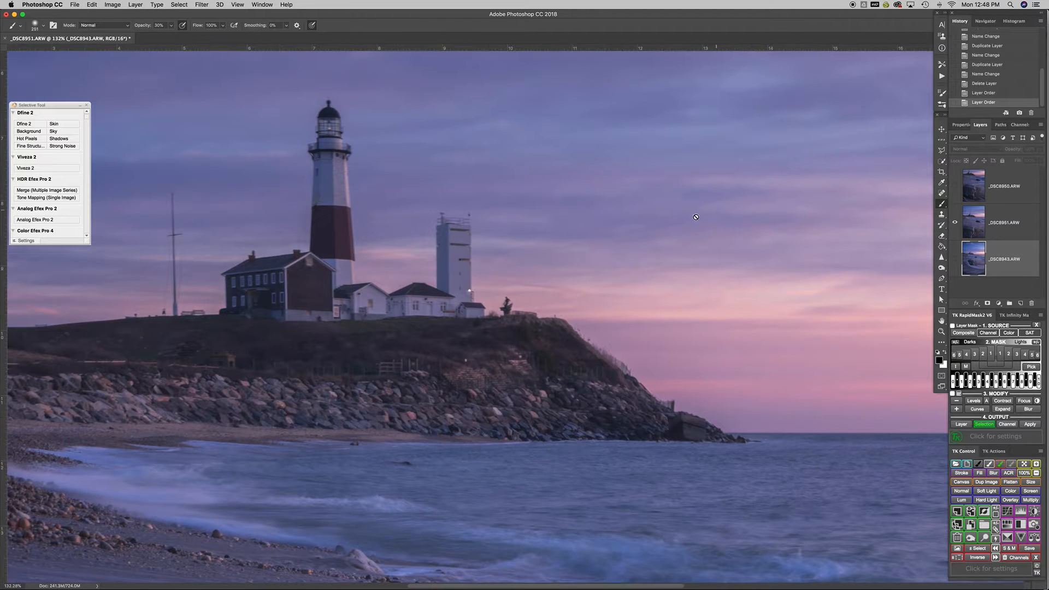
left_click_drag(597, 243, 509, 358)
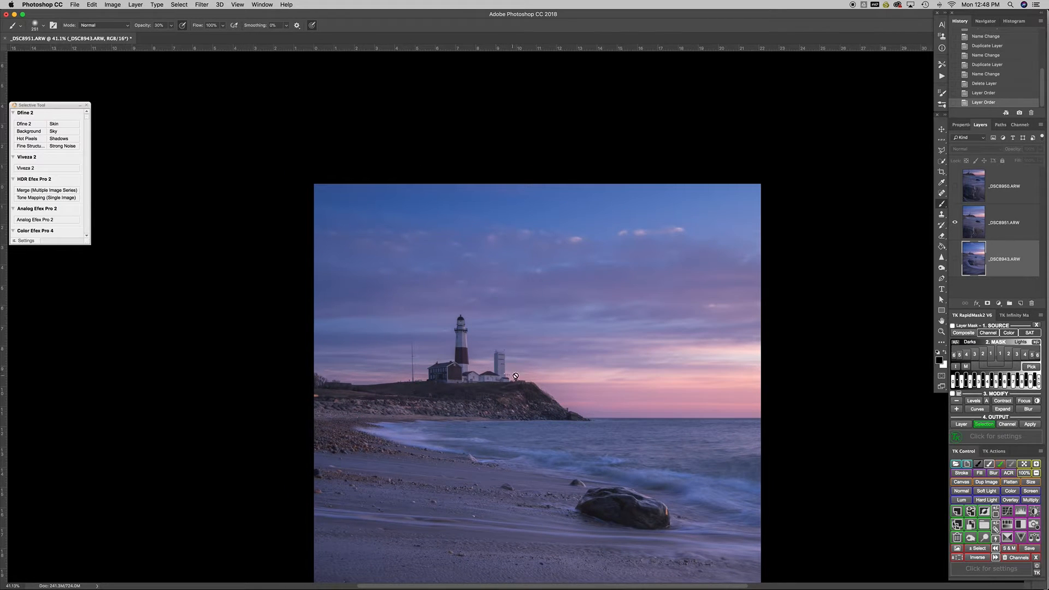
left_click(954, 186)
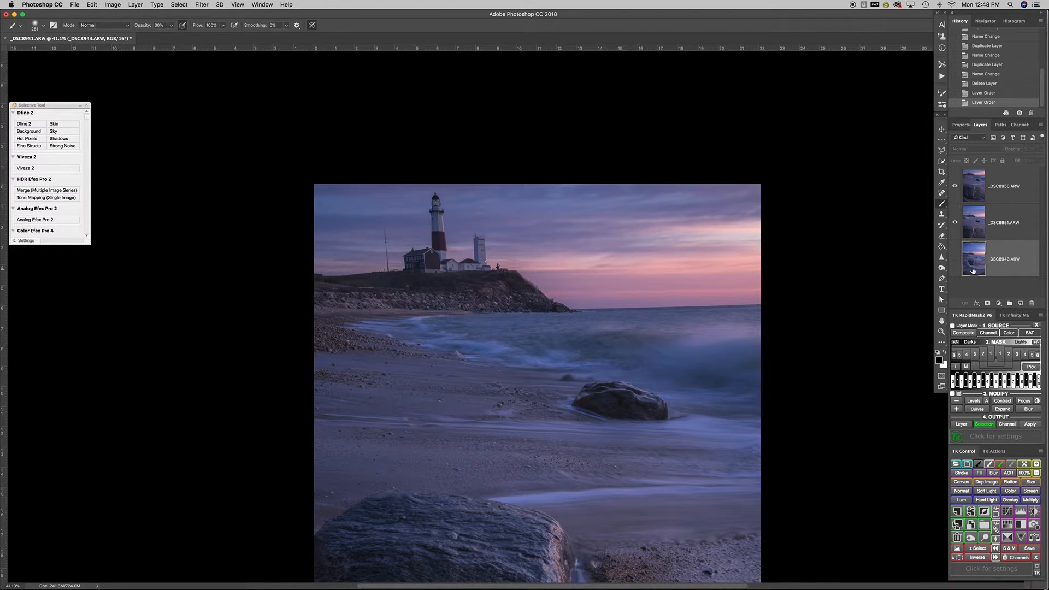
left_click(956, 223)
left_click(955, 186)
Color-label the _DSC8950.ARW and _DSC8951.ARW layers red and the _DSC8943.ARW layer green
left_click(1000, 223)
left_click(1004, 190, "shift")
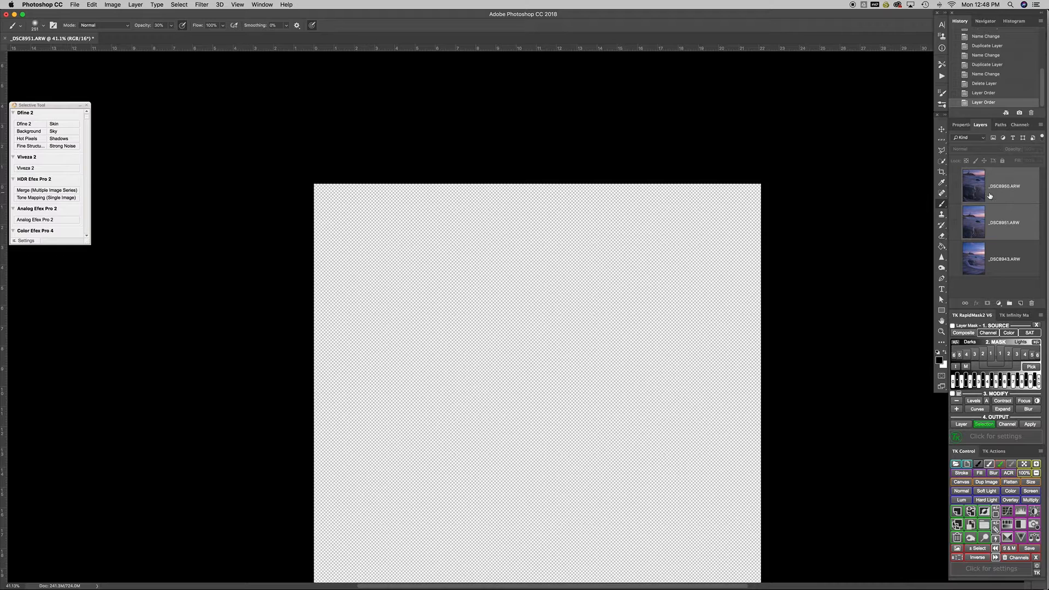
right_click(1009, 196)
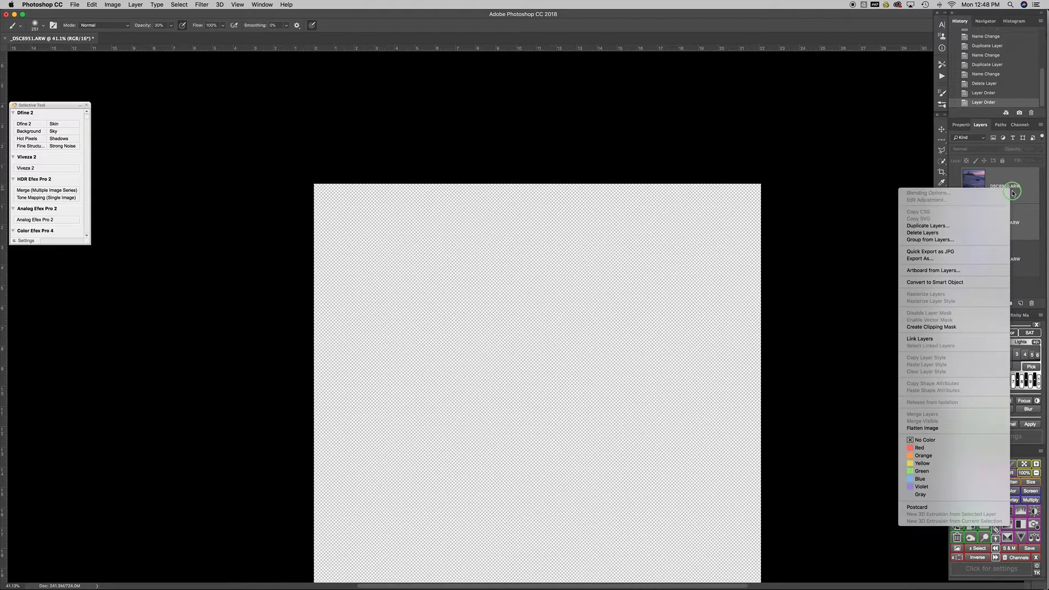
left_click(925, 448)
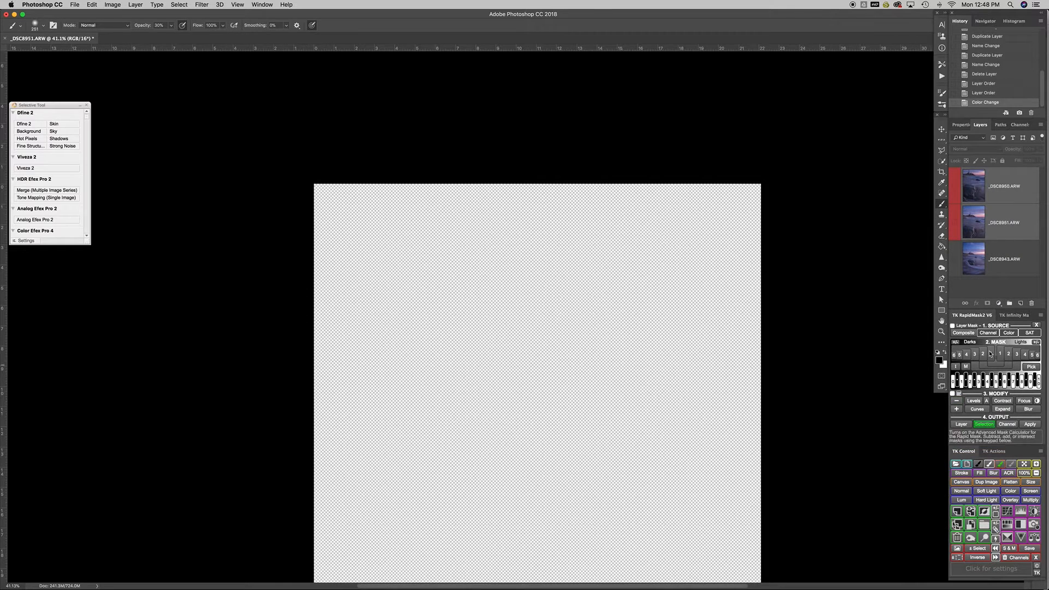
left_click(996, 252)
right_click(997, 253)
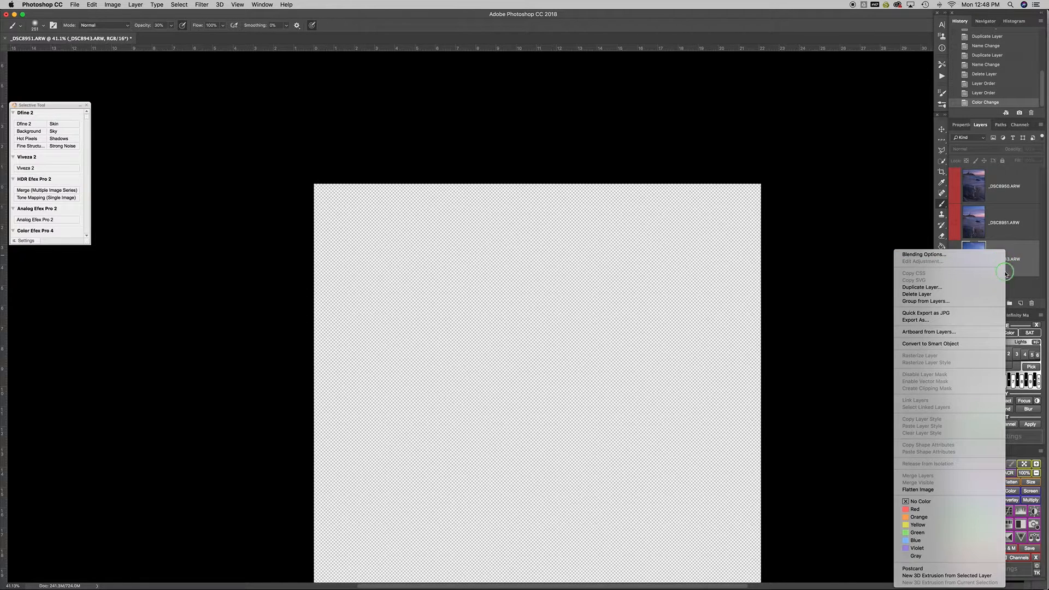
left_click(917, 532)
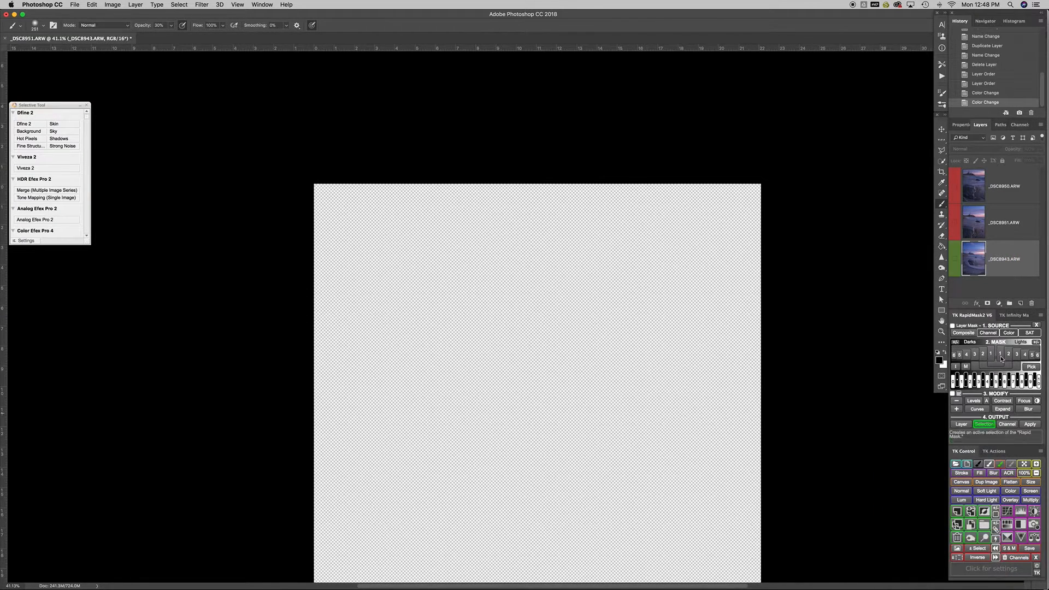
Show only the _DSC8943.ARW layer with the whole image in view
left_click(956, 260)
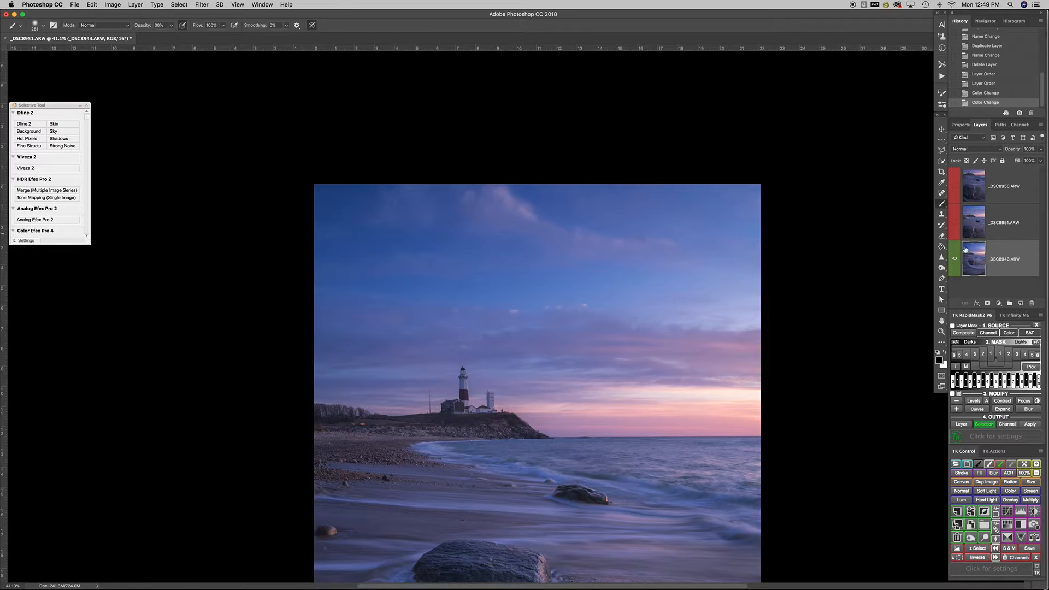
left_click_drag(547, 358, 522, 195)
mouse_move(539, 276)
left_mouse_down()
mouse_move(510, 272)
mouse_move(550, 266)
left_mouse_up()
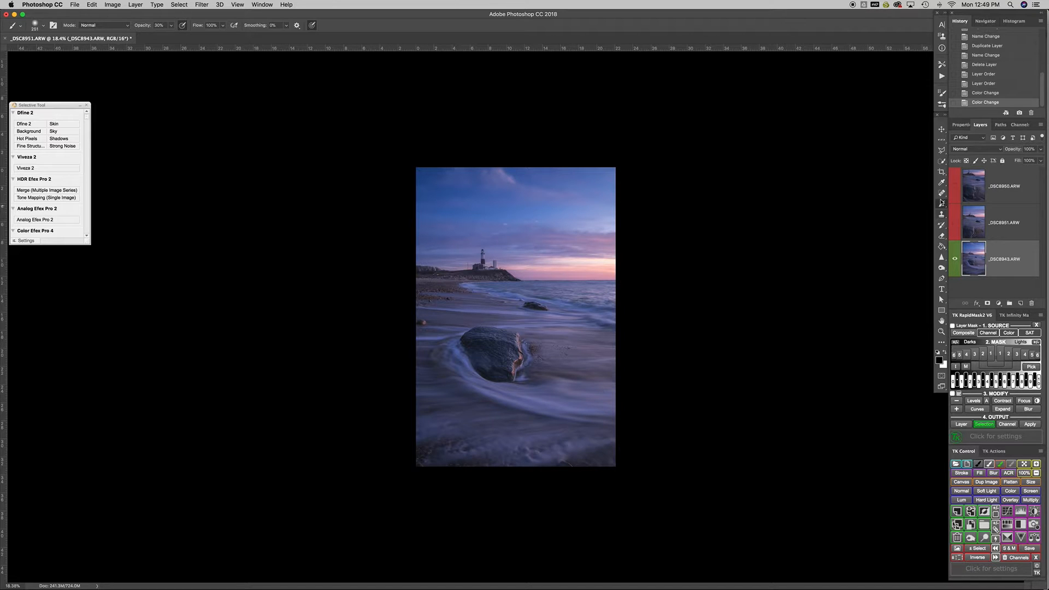
Toggle the _DSC8951.ARW and _DSC8950.ARW layers on and off to compare each with the _DSC8943.ARW base image
left_click(970, 189)
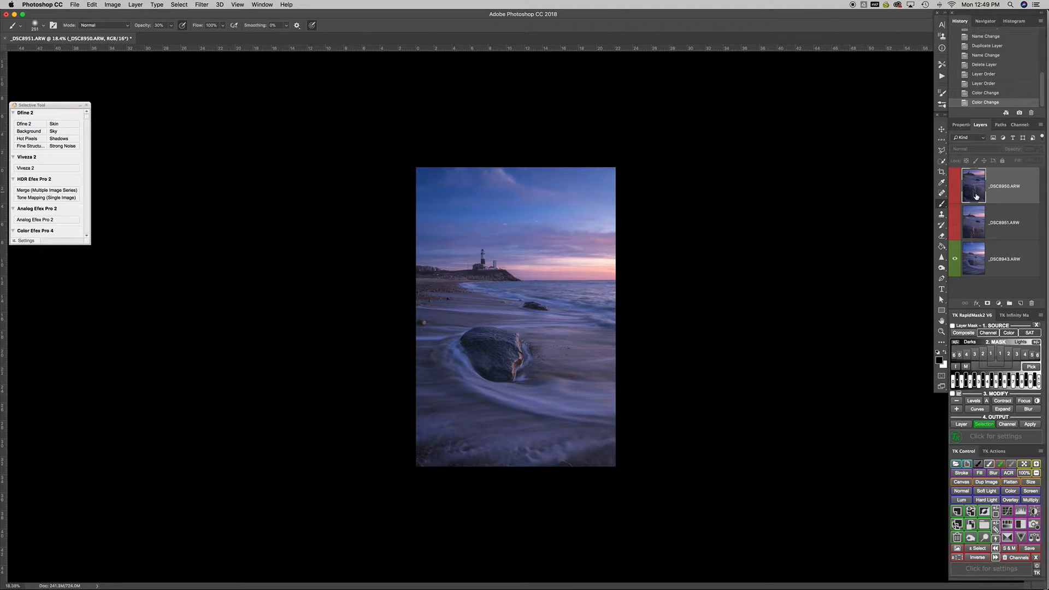
left_click(976, 221)
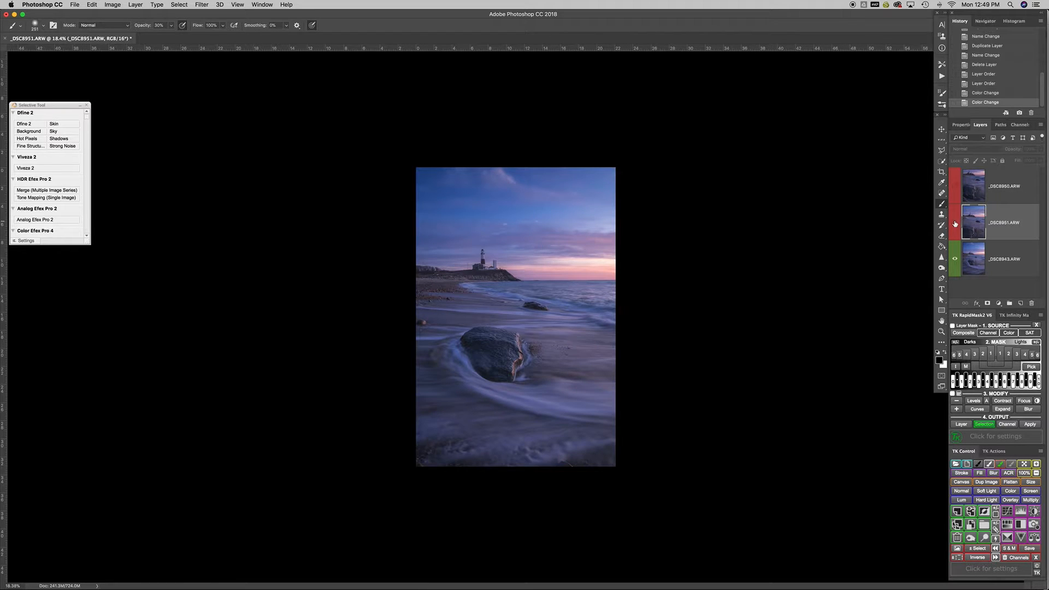
left_click(955, 224)
left_click(956, 223)
left_click(956, 224)
left_click(955, 224)
left_click(954, 187)
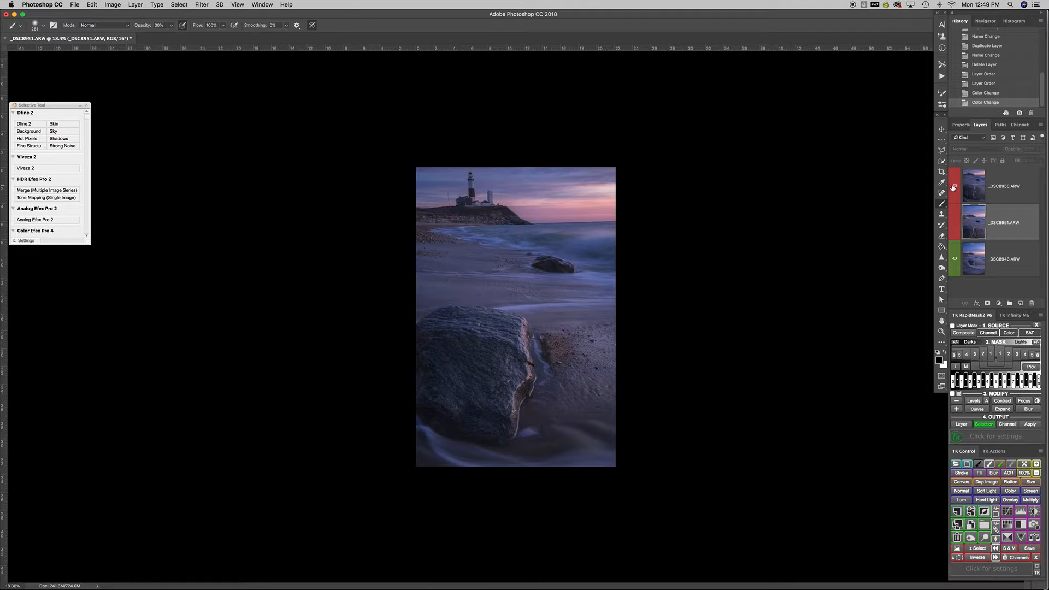
left_click(955, 187)
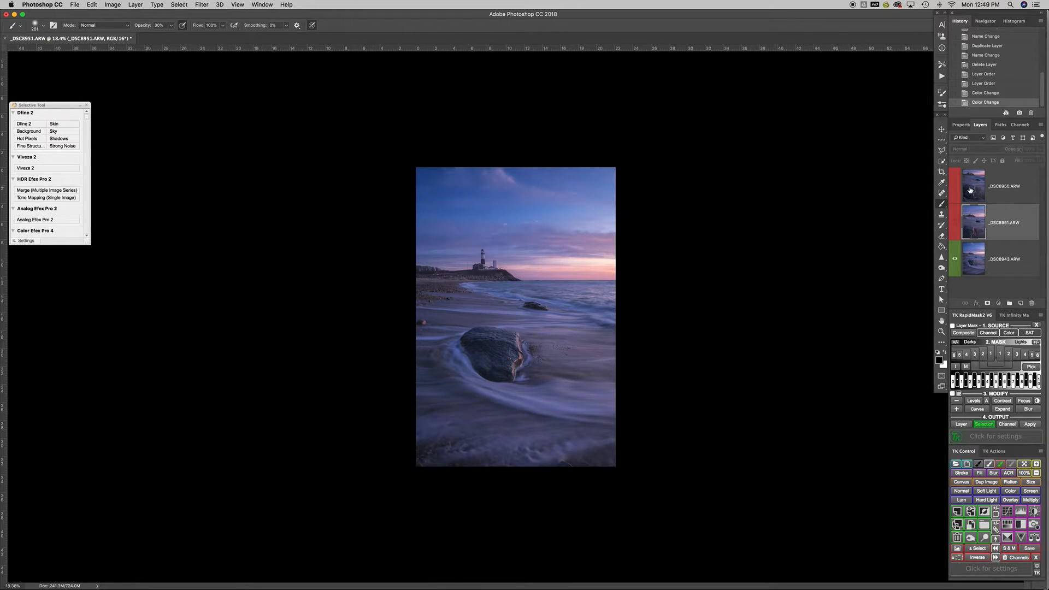
Show the _DSC8950.ARW layer, start a free transform on it, and lower its opacity to 45%
left_click(967, 194)
left_click(955, 188)
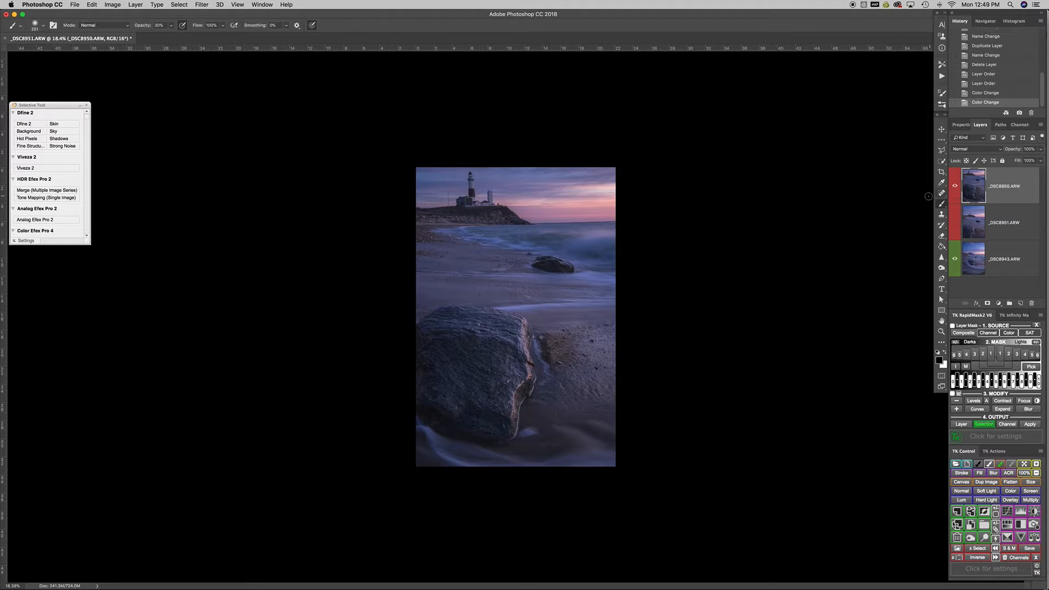
key("super+t")
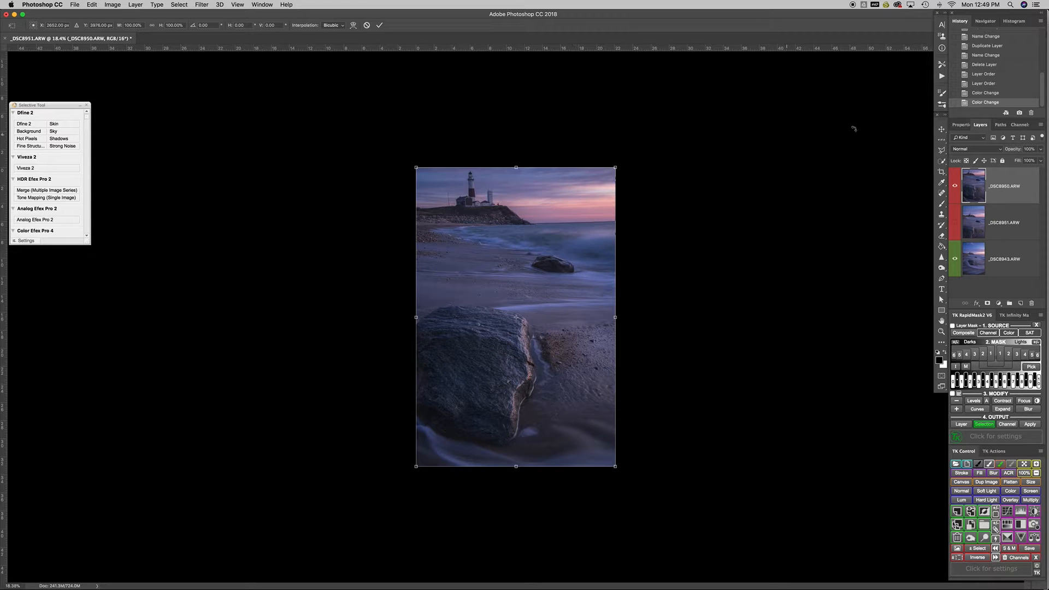
left_click(1041, 149)
left_click_drag(1038, 159, 1019, 161)
Move the _DSC8950.ARW layer down to match the base image's horizon and headland, rotate it about 1.15° clockwise, and apply the transform
left_click_drag(545, 302, 539, 353)
left_click_drag(517, 282, 541, 285)
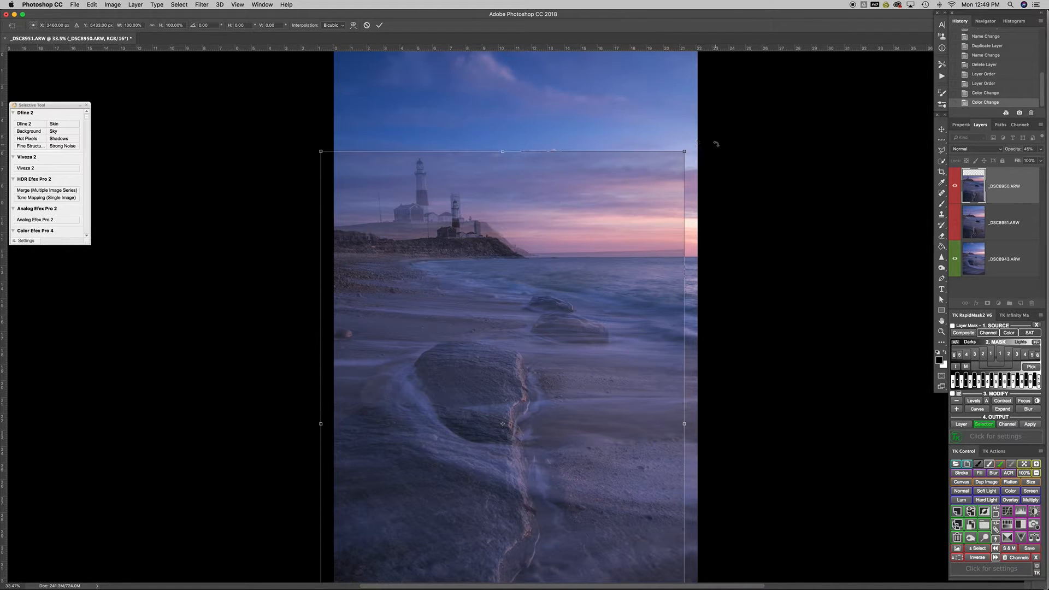
left_click(717, 145)
left_click_drag(719, 147, 721, 170)
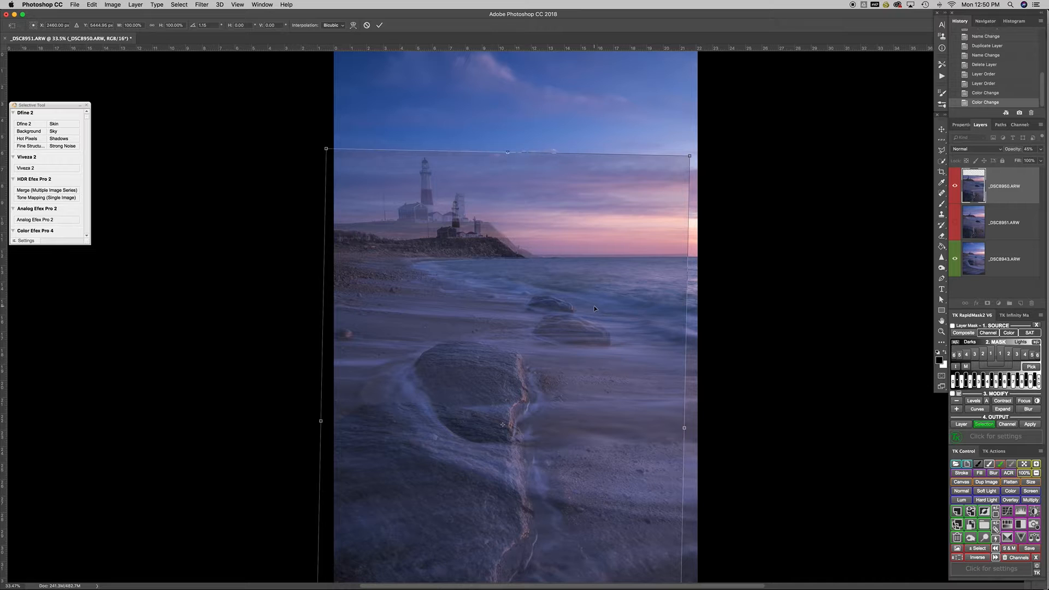
mouse_move(591, 309)
left_mouse_down()
mouse_move(598, 318)
mouse_move(586, 316)
left_mouse_up()
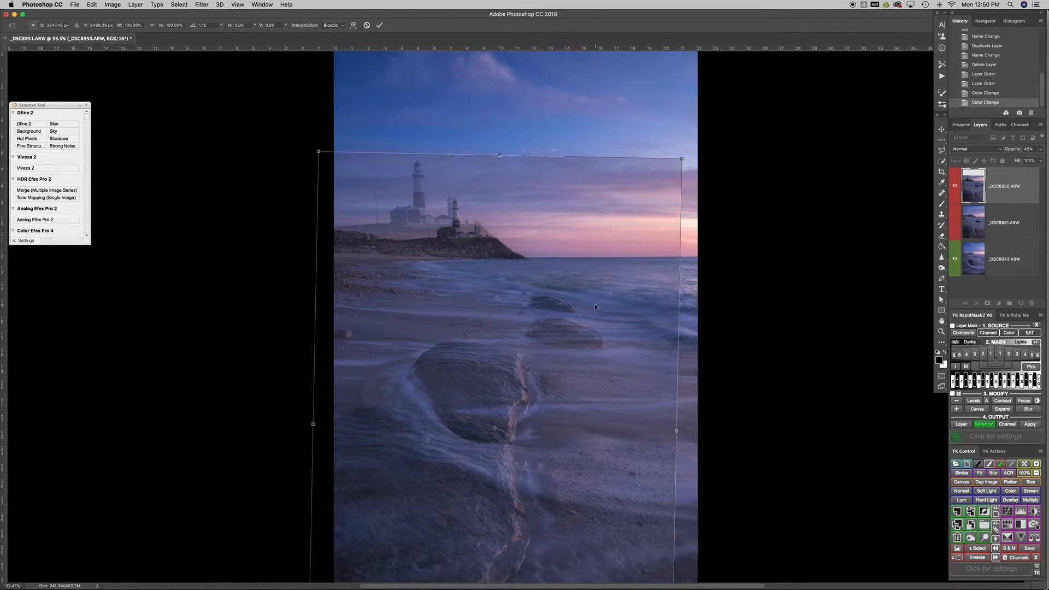
key("Right")
key("Right")
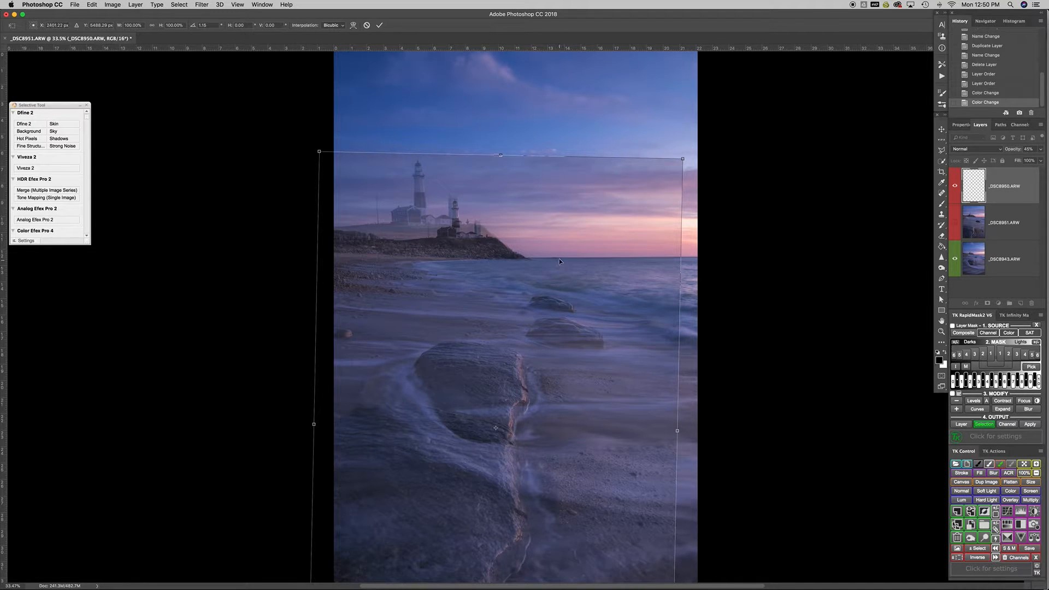
key("Right")
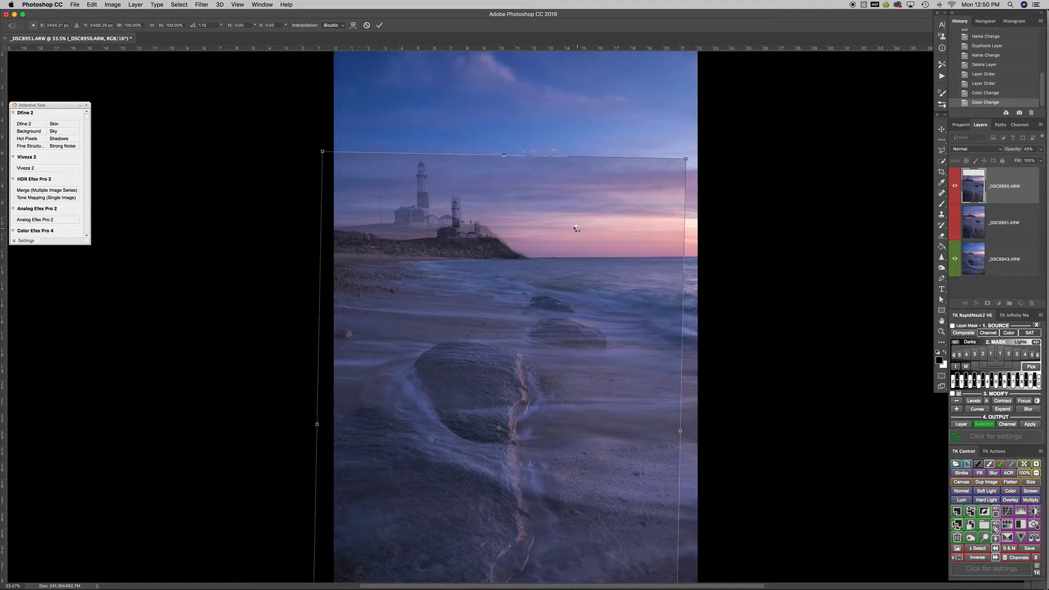
key("Return")
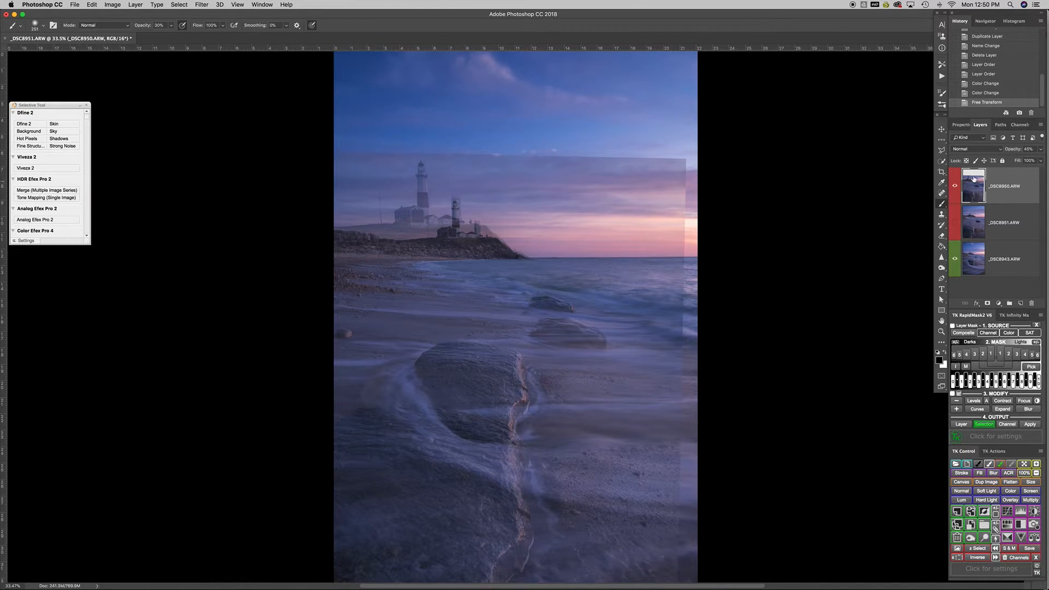
Restore the _DSC8950.ARW layer's opacity to 100% and add a white layer mask to it
left_click(1043, 151)
left_click_drag(1019, 159, 1041, 159)
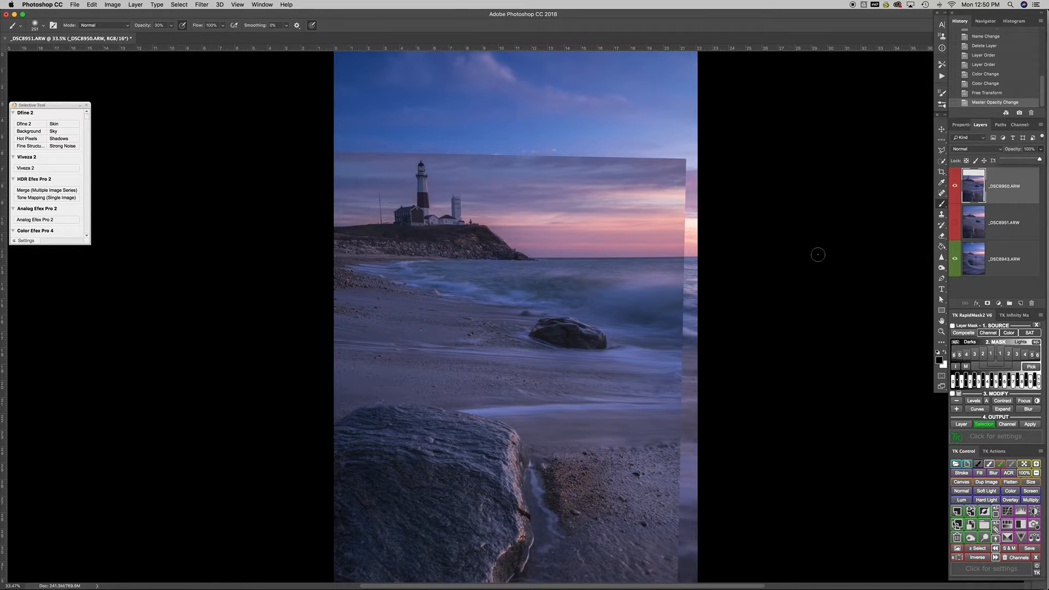
scroll(611, 342, "down", 1)
scroll(611, 342, "down", 3)
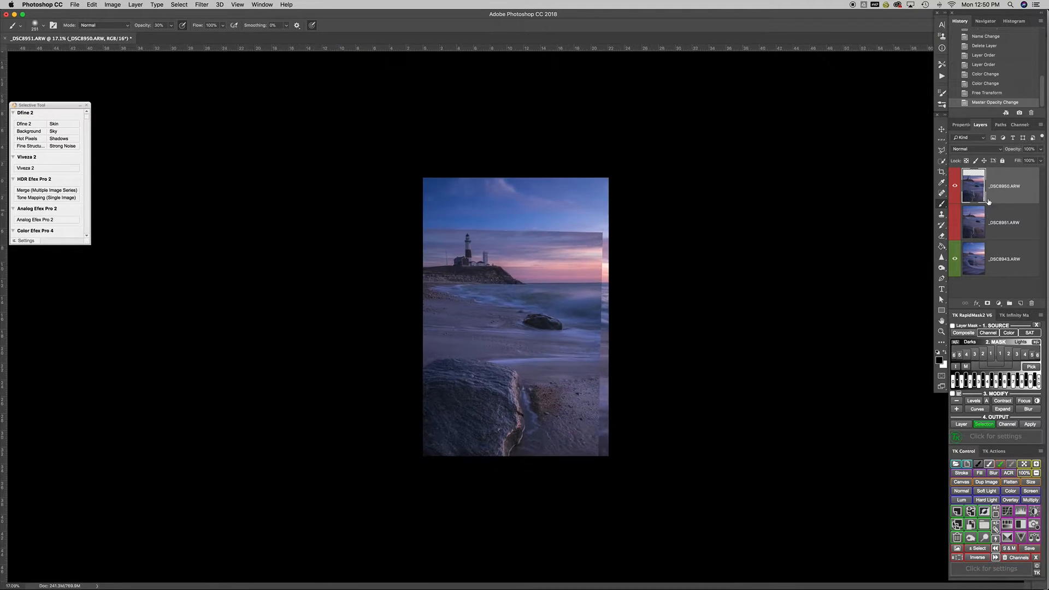
left_click(987, 302)
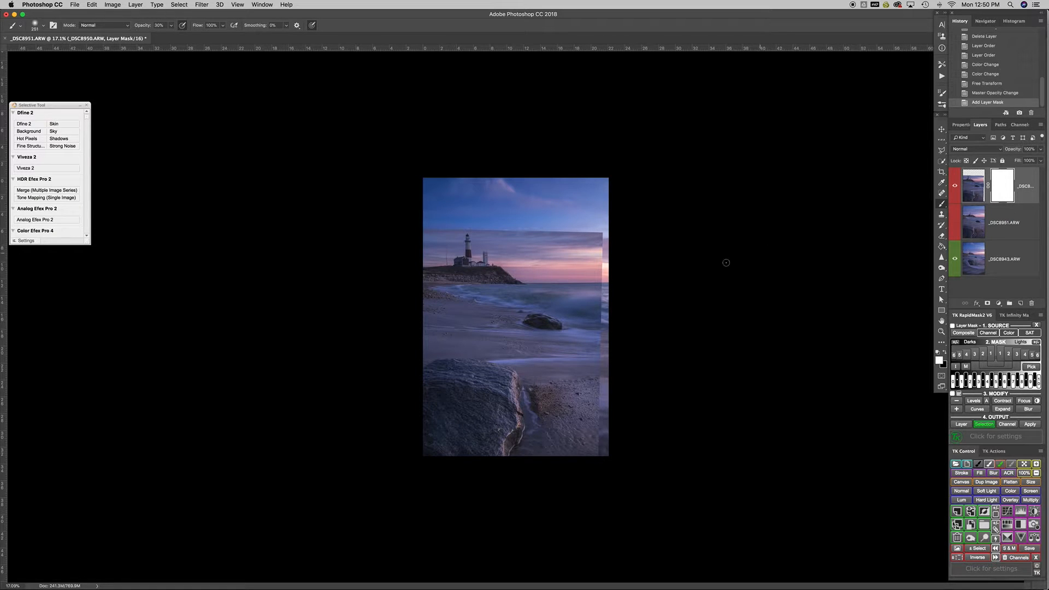
Prepare a large black brush of about 1508 px at 100% opacity for painting on the layer mask
left_click_drag(554, 304, 576, 306)
mouse_move(520, 325)
left_mouse_down()
mouse_move(507, 338)
mouse_move(556, 328)
mouse_move(545, 436)
mouse_move(543, 316)
mouse_move(540, 465)
mouse_move(540, 325)
mouse_move(546, 348)
mouse_move(522, 342)
left_mouse_up()
left_click_drag(525, 289, 526, 291)
key("x")
key("x")
key("x")
key("x")
key("x")
mouse_move(486, 349)
left_mouse_down()
mouse_move(508, 348)
mouse_move(500, 409)
left_mouse_up()
key("0")
left_click(172, 26)
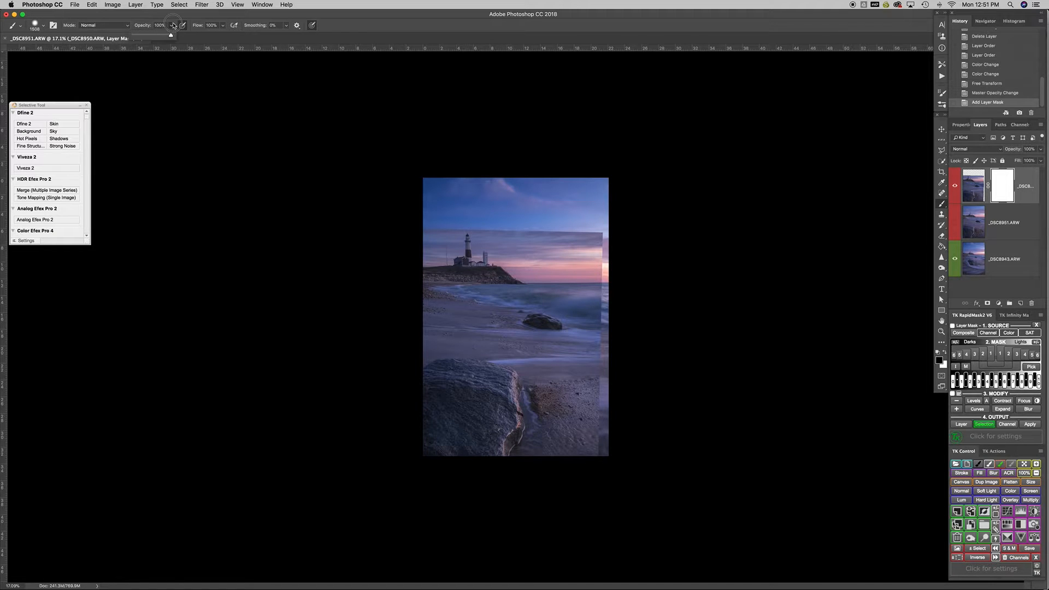
left_click_drag(171, 36, 183, 38)
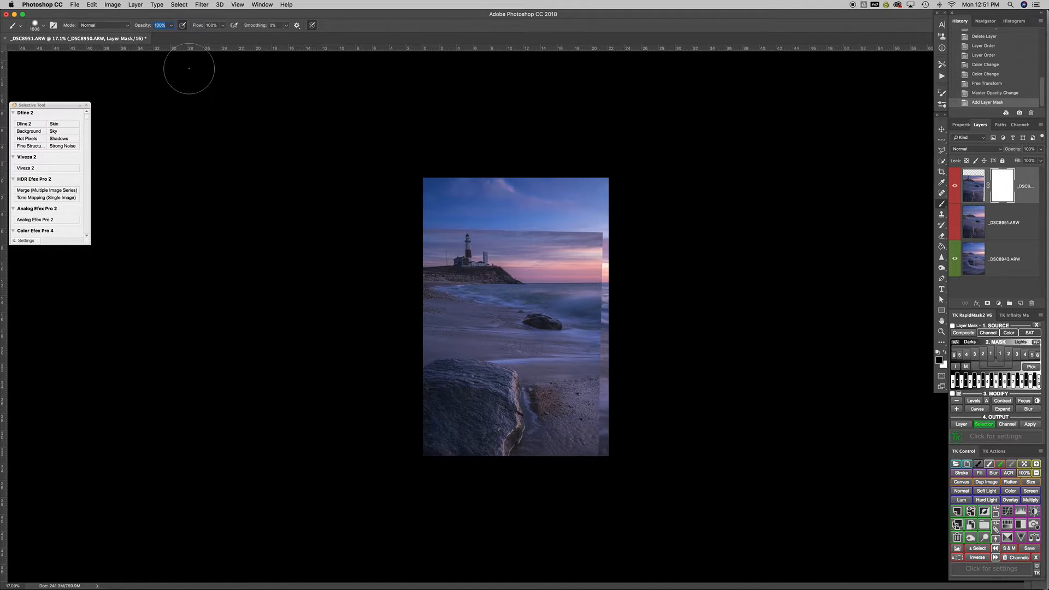
type("6")
left_click(233, 230)
Try painting black on the _DSC8950.ARW image itself around the distant rock, and revert the document to the added layer mask
left_click(971, 189)
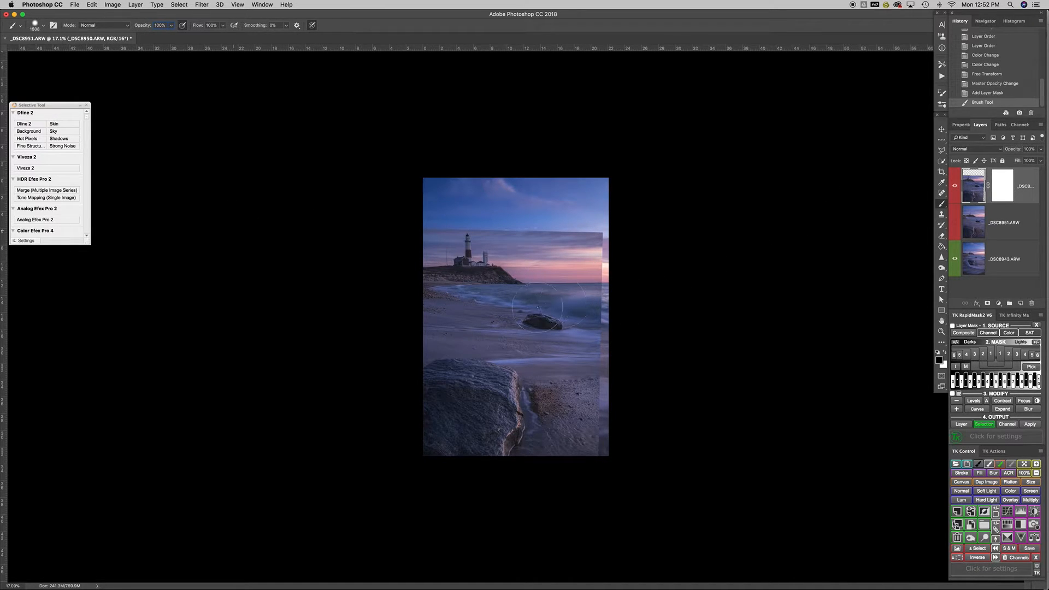
left_click(540, 302)
left_click_drag(563, 359, 561, 360)
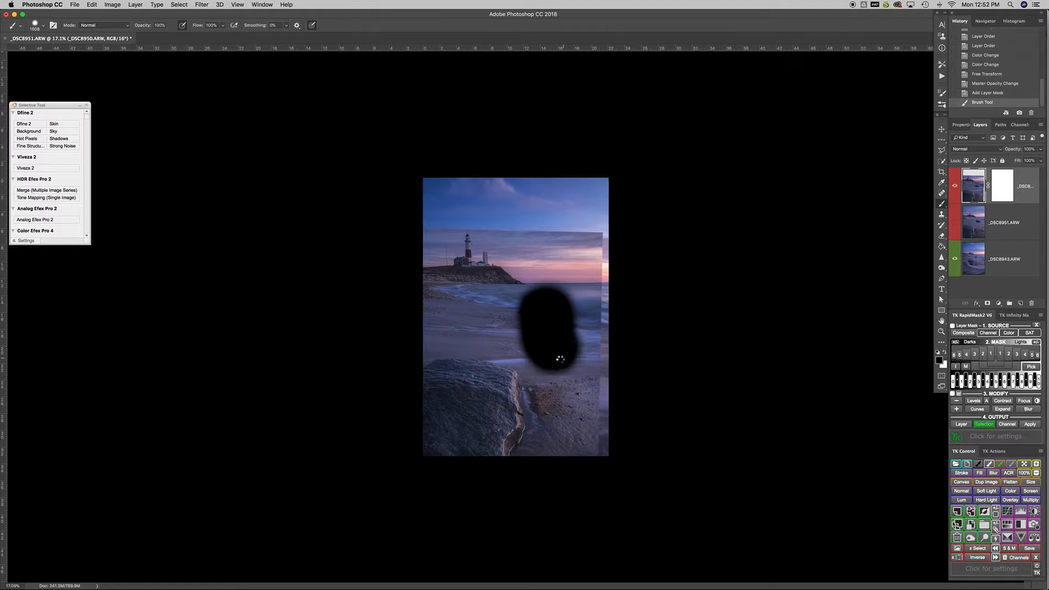
key("super+z")
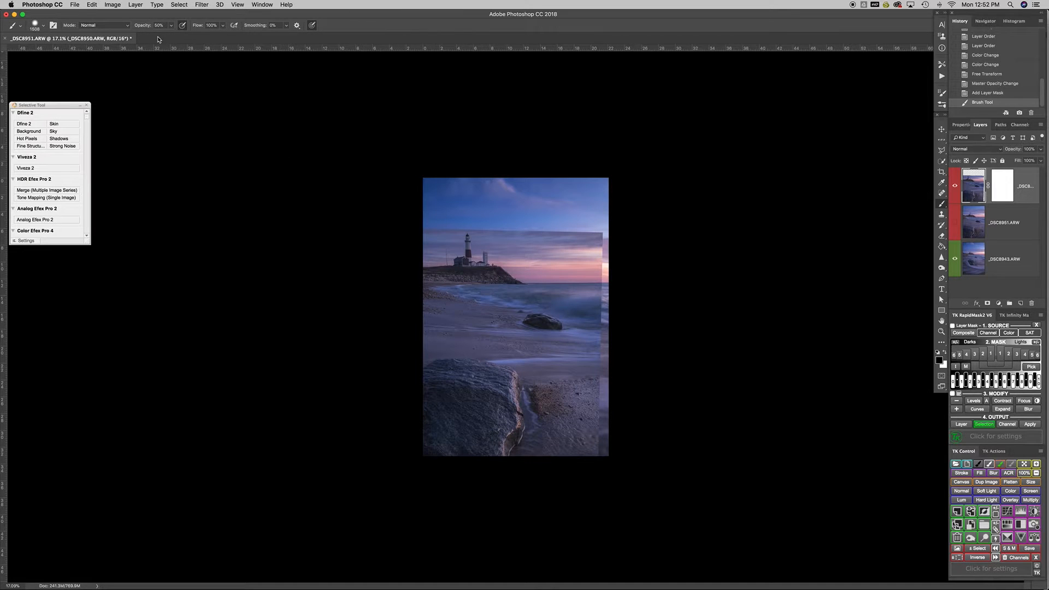
key("9")
left_click(1001, 189)
left_click(972, 192)
left_click(982, 96)
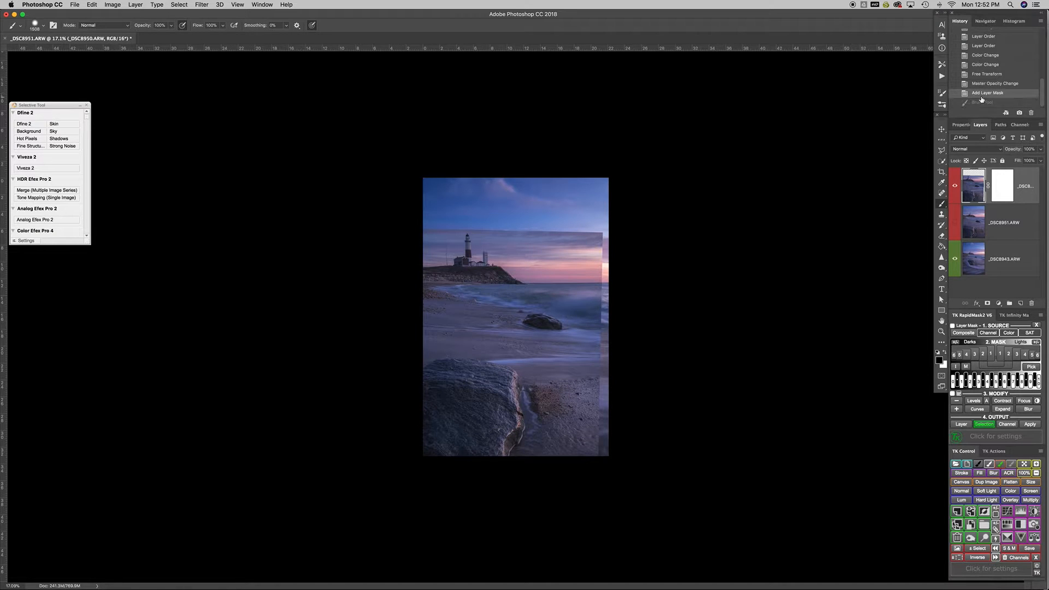
Paint black on the _DSC8950.ARW layer mask to hide its foreground boulder, beach, distant rock, and hard edges in the sky
left_click(1003, 187)
mouse_move(534, 440)
left_mouse_down()
mouse_move(654, 428)
mouse_move(516, 448)
mouse_move(512, 429)
mouse_move(410, 430)
mouse_move(495, 415)
mouse_move(425, 402)
mouse_move(637, 379)
mouse_move(419, 365)
mouse_move(457, 336)
left_mouse_up()
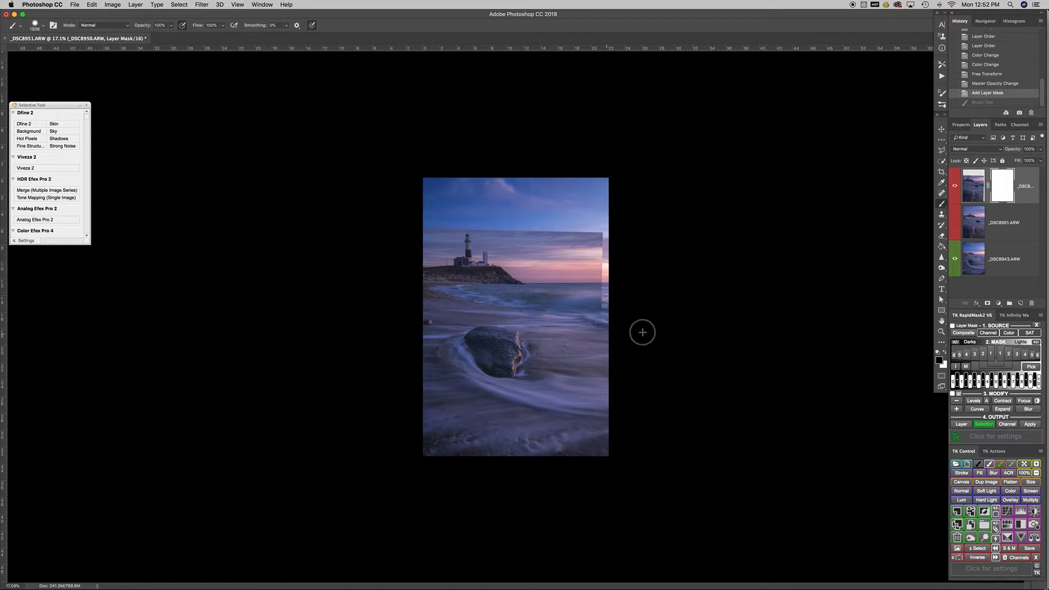
mouse_move(579, 319)
left_mouse_down()
mouse_move(591, 309)
mouse_move(590, 246)
mouse_move(573, 226)
mouse_move(567, 288)
mouse_move(531, 304)
left_mouse_up()
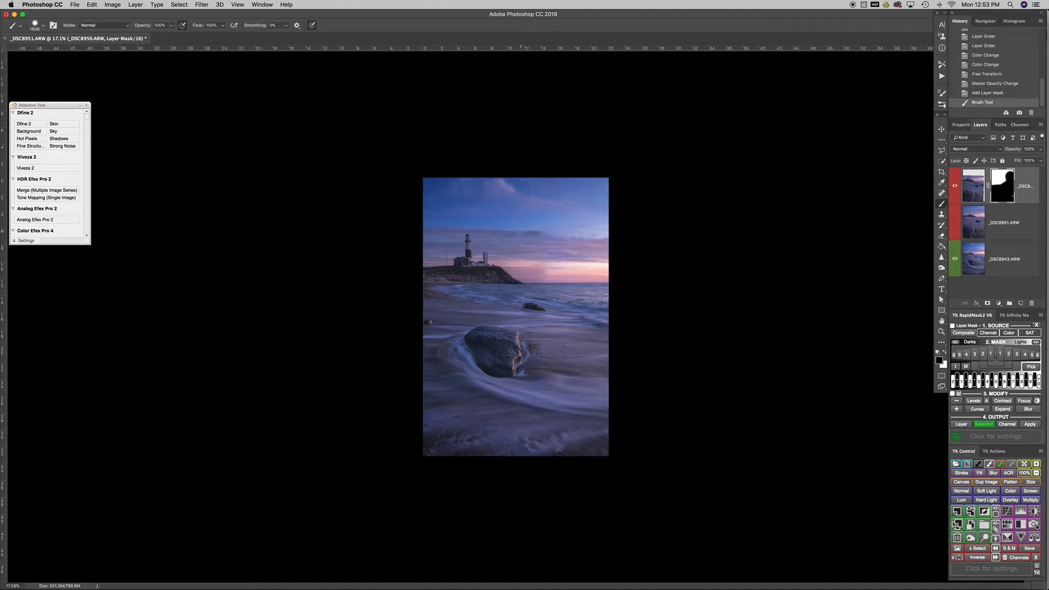
left_click_drag(530, 240, 625, 255)
Paint more black on the _DSC8950.ARW layer mask across the sea and sky along the horizon, and reduce the brush size
left_click_drag(521, 285, 616, 280)
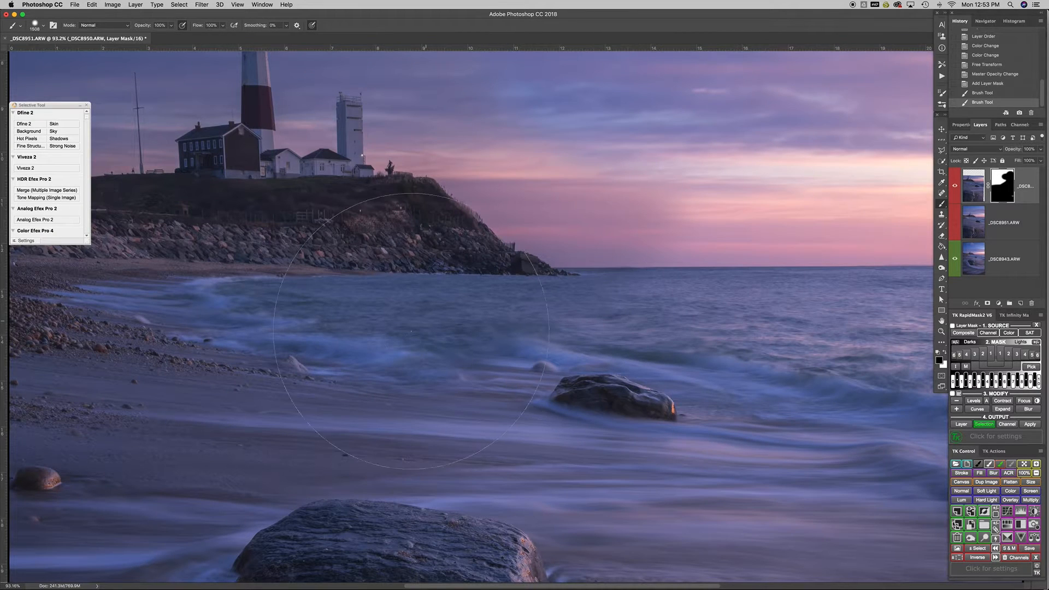
left_click_drag(384, 388, 706, 354)
left_click_drag(708, 353, 671, 343)
left_click_drag(691, 285, 546, 296)
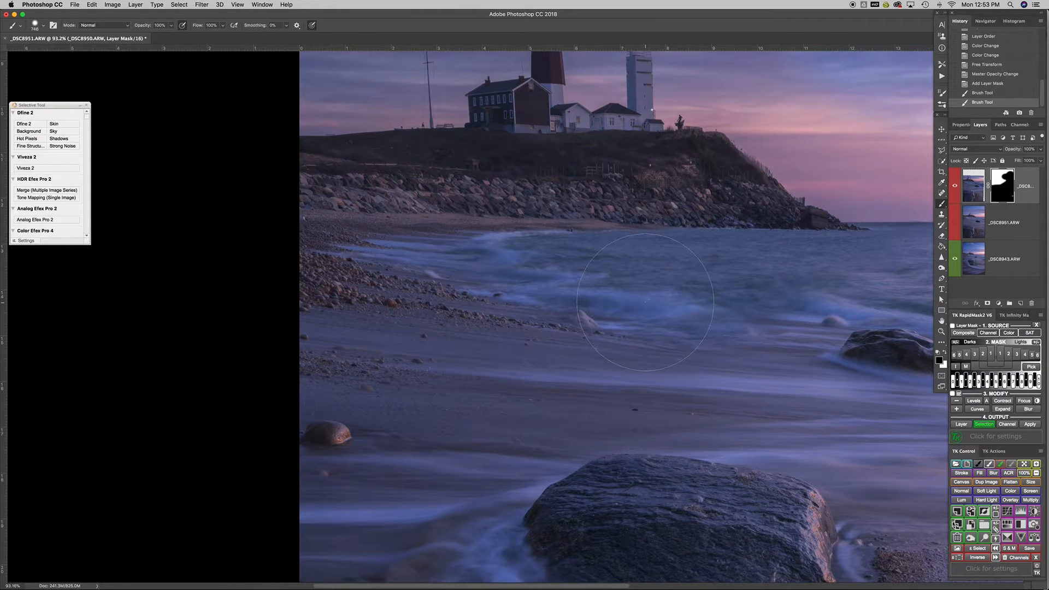
Revert the document to the Free Transform history state and restore the _DSC8950.ARW layer's opacity to 100%
left_click(982, 84)
left_click(983, 66)
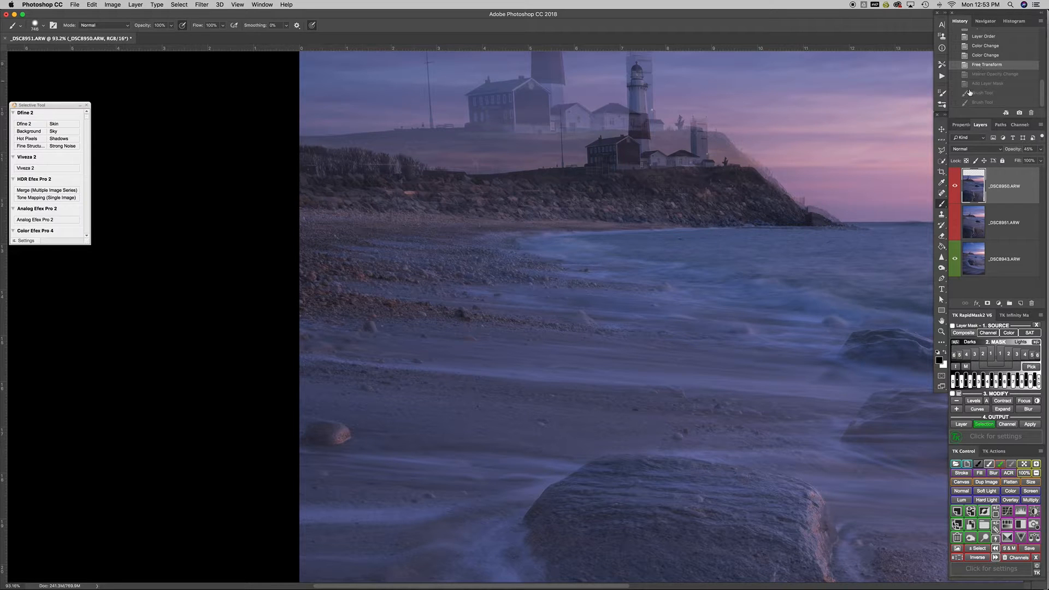
left_click_drag(785, 236, 739, 235)
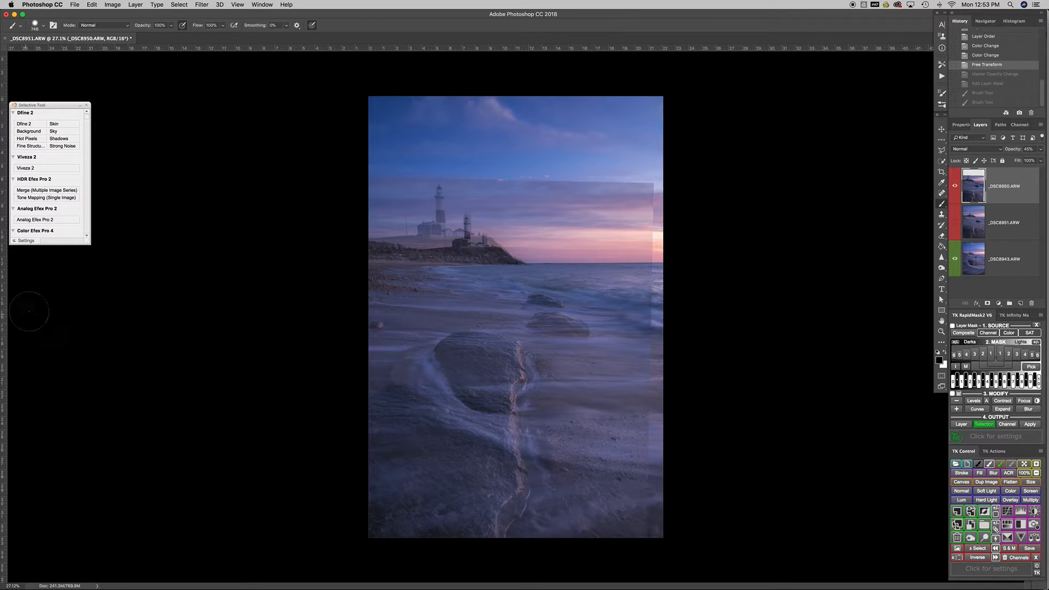
left_click(1041, 149)
left_click_drag(1018, 160, 1044, 160)
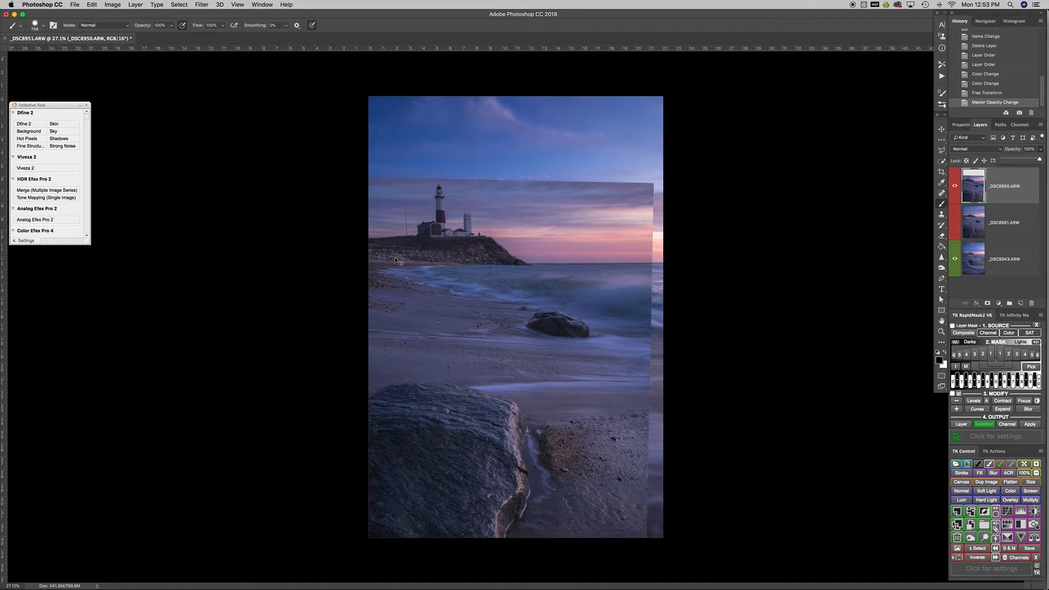
Start a free transform on the _DSC8950.ARW layer and place a vertical guide through the lighthouse tower
key("super+t")
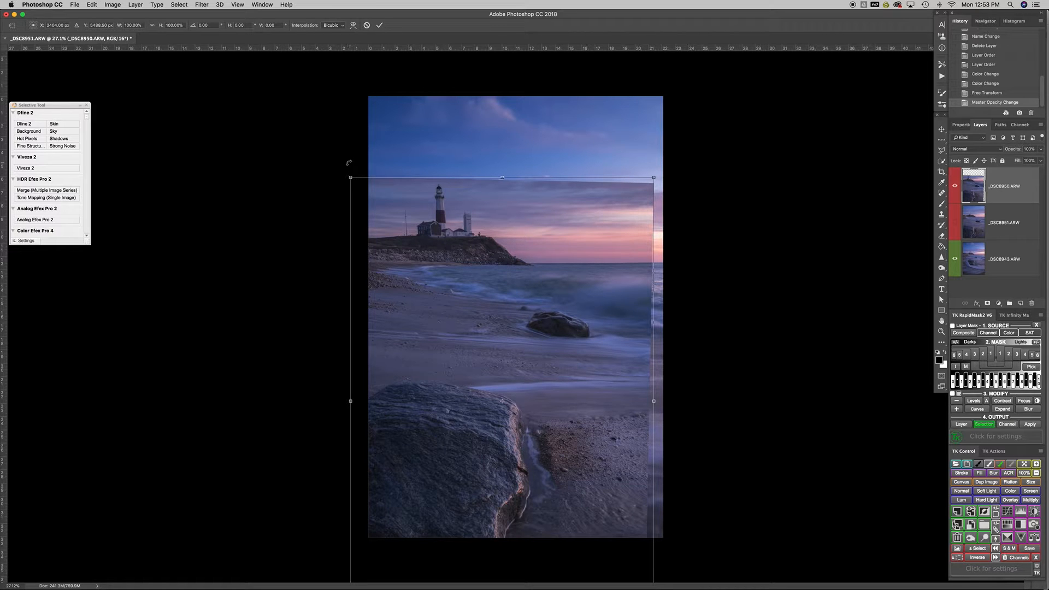
right_click(467, 261)
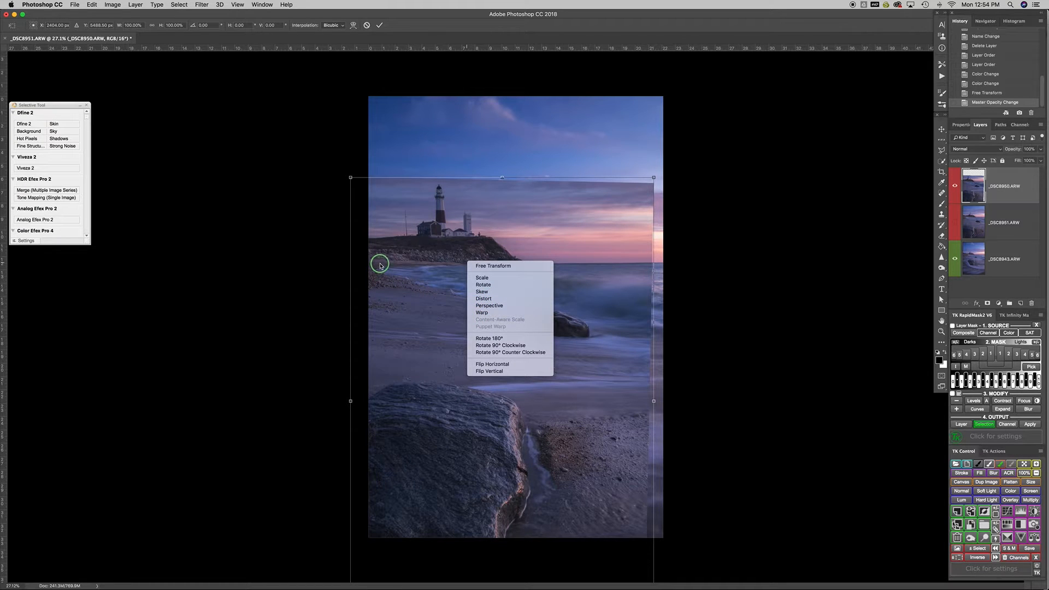
left_click(355, 246)
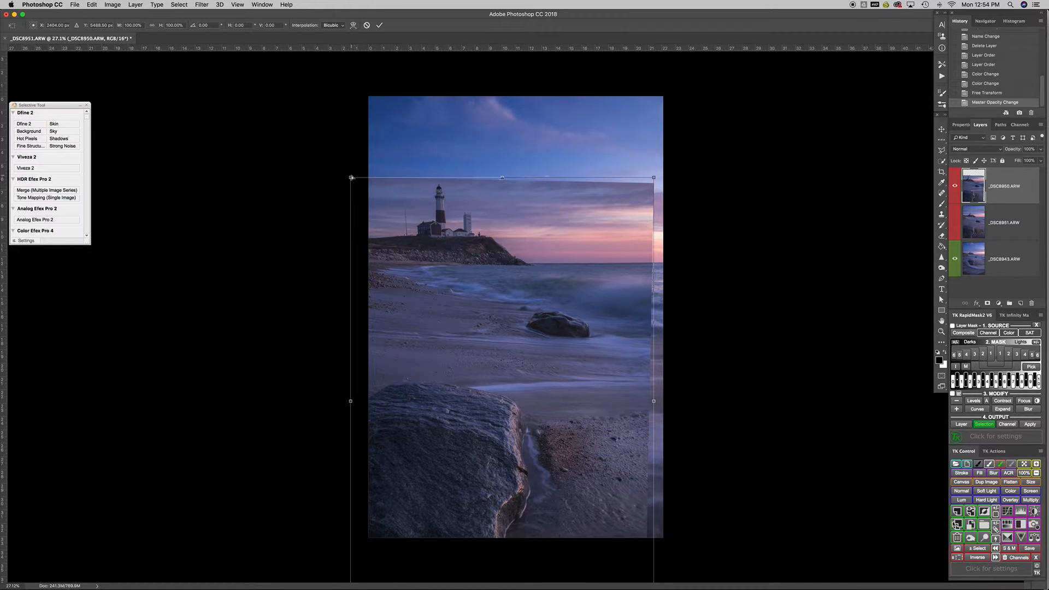
left_click(351, 178)
mouse_move(350, 177)
left_mouse_down()
mouse_move(365, 176)
mouse_move(350, 178)
left_mouse_up()
left_click_drag(3, 247, 441, 268)
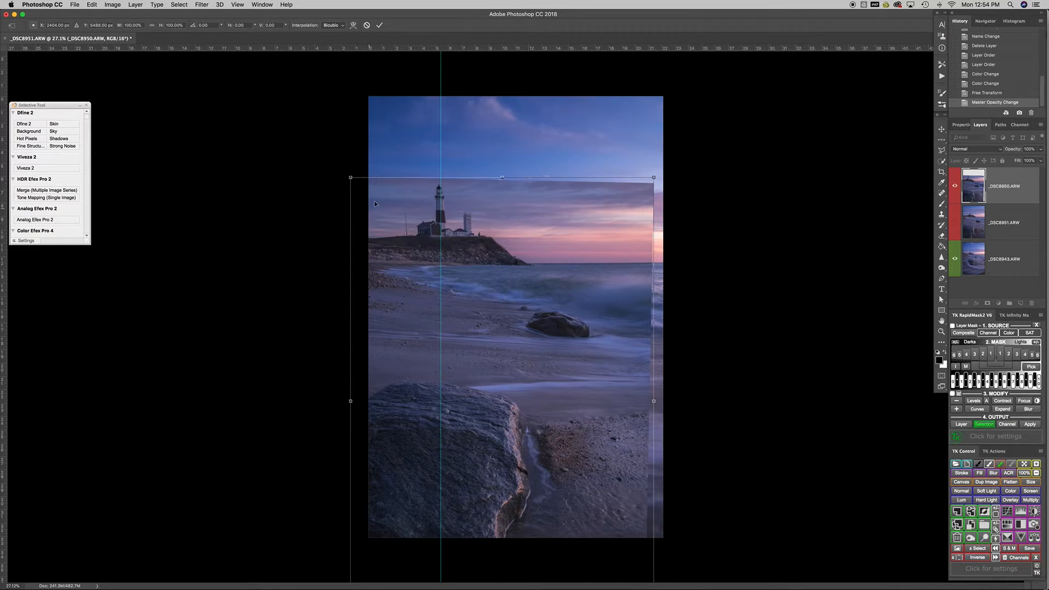
Distort the _DSC8950.ARW layer by pulling its upper-left corner inward and its lower-left corner outward, and reposition it to straighten the lighthouse
left_click(351, 177)
left_click_drag(353, 178, 365, 178)
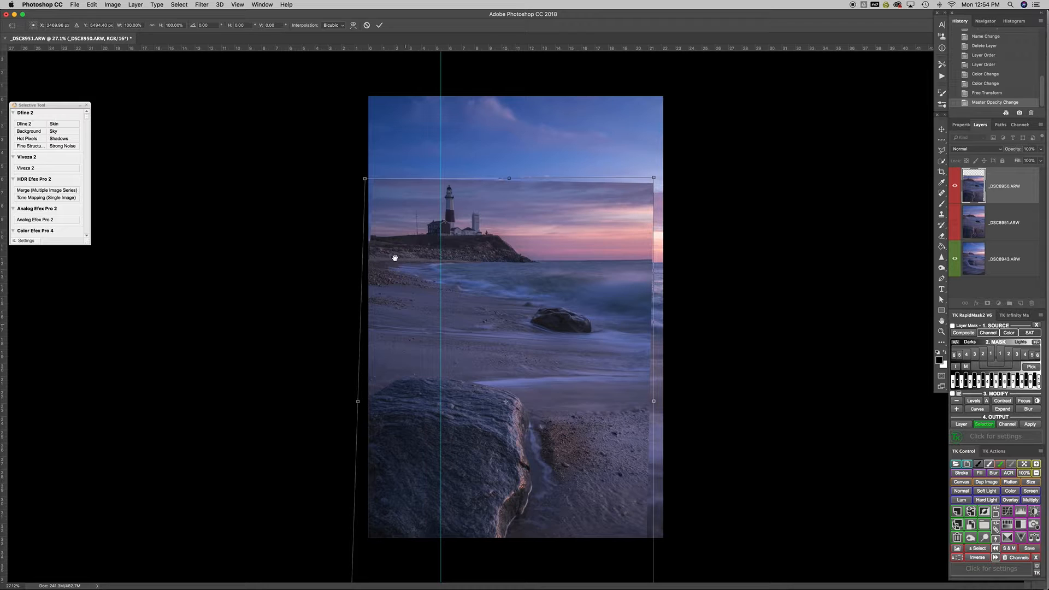
left_click_drag(413, 249, 410, 251)
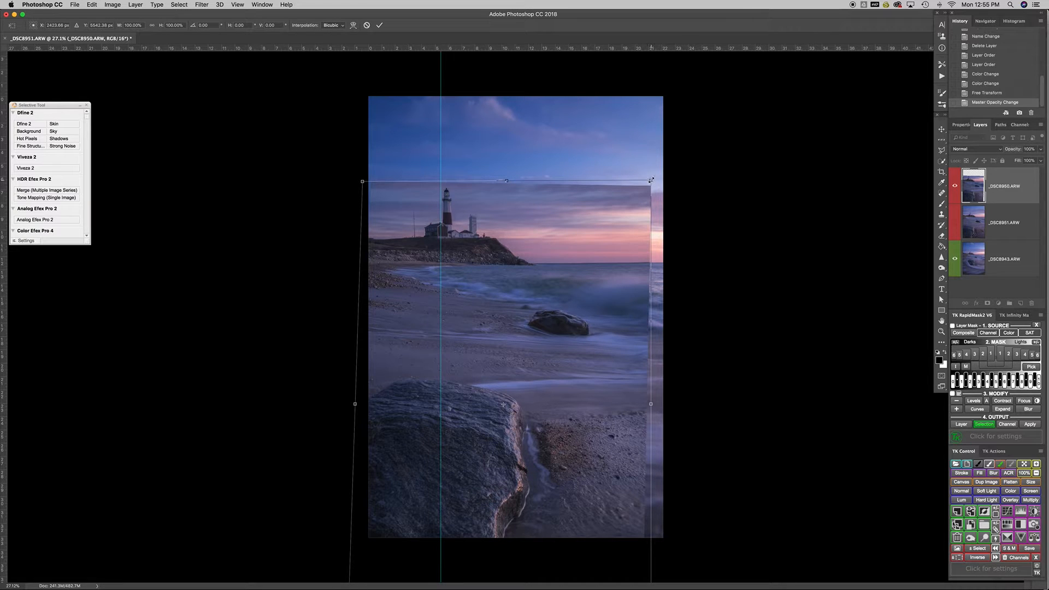
left_click_drag(651, 182, 655, 181)
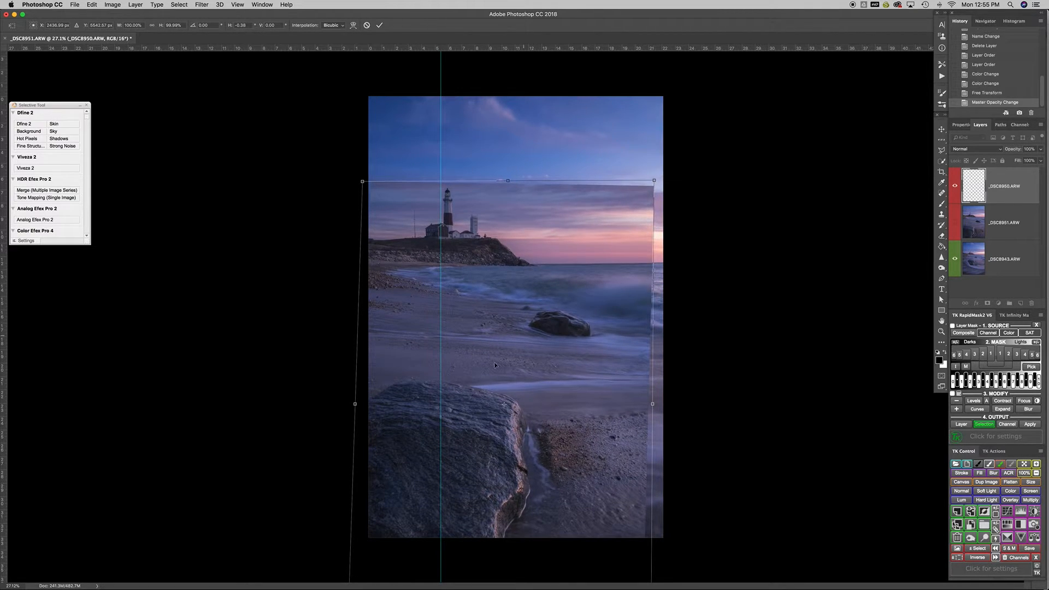
mouse_move(406, 373)
left_mouse_down()
mouse_move(406, 357)
mouse_move(401, 381)
left_mouse_up()
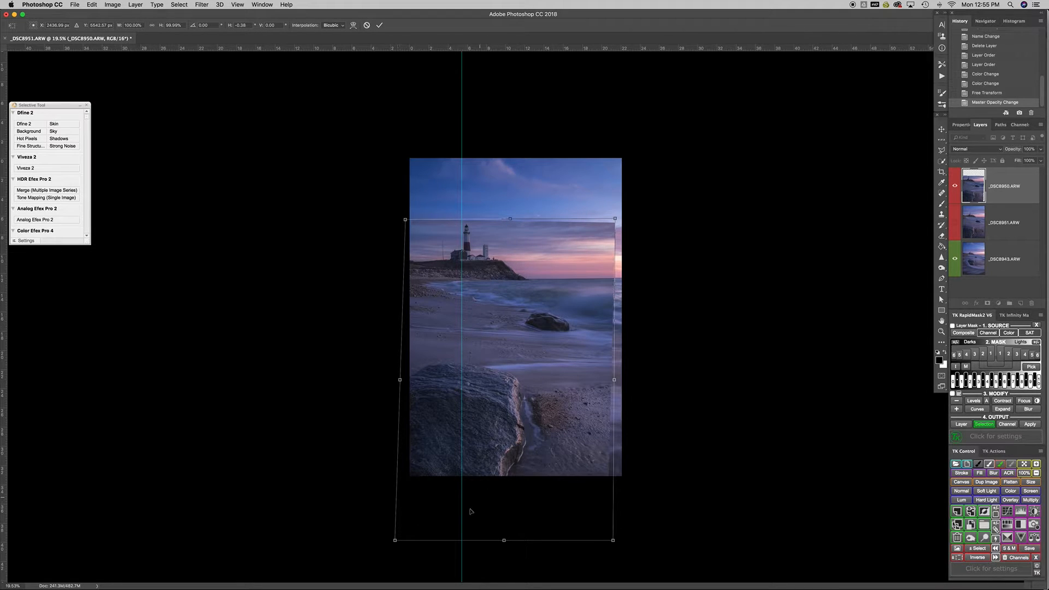
mouse_move(396, 541)
left_mouse_down()
mouse_move(356, 539)
mouse_move(418, 537)
mouse_move(359, 534)
mouse_move(386, 539)
mouse_move(366, 539)
mouse_move(377, 541)
left_mouse_up()
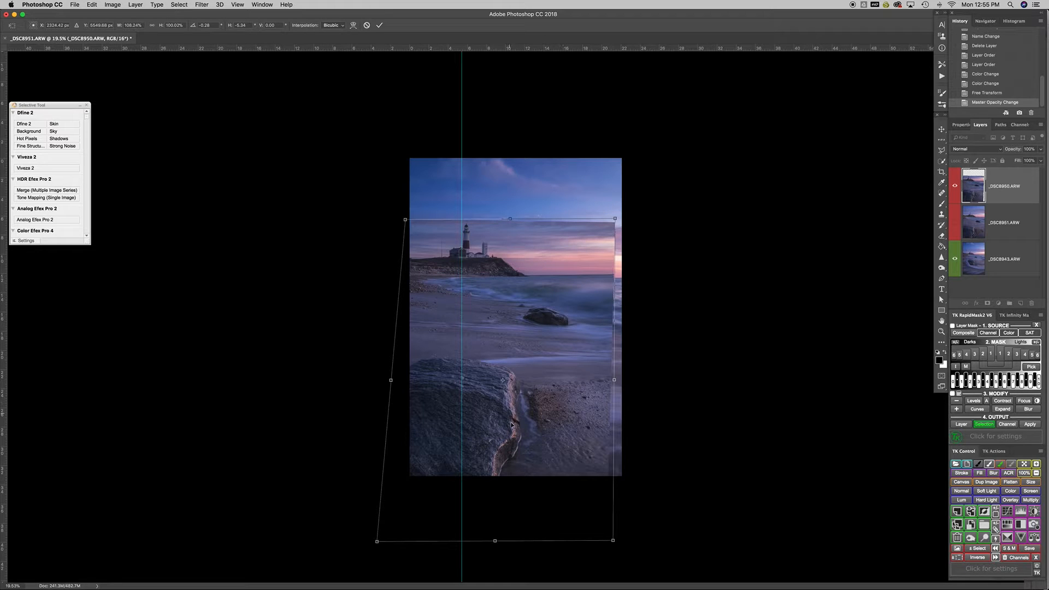
left_click_drag(473, 261, 510, 272)
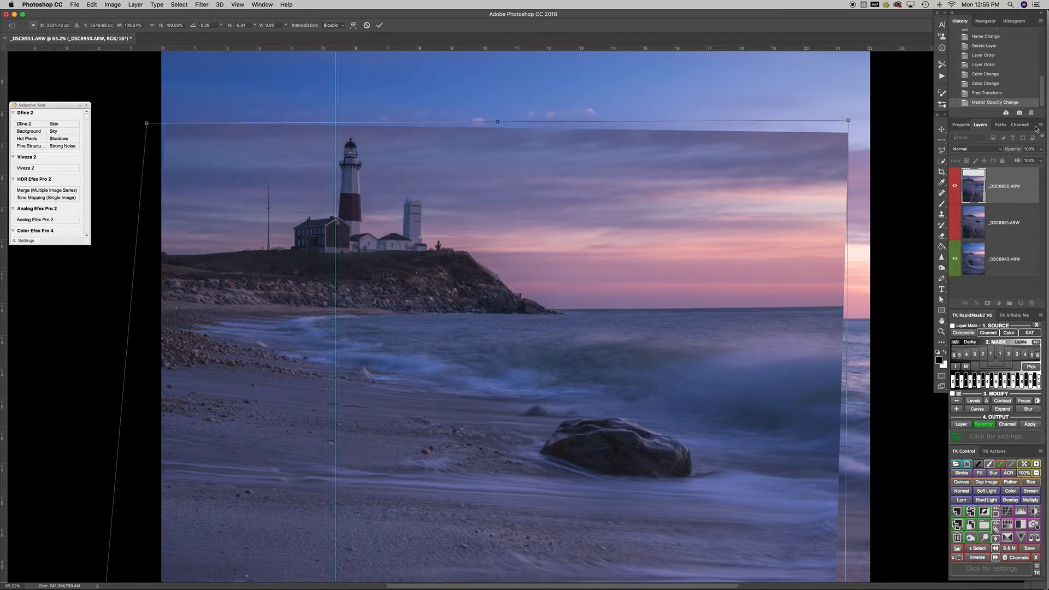
Lower the _DSC8950.ARW layer's opacity to 50% and move it down in small increments to match its horizon to the base image
left_click(1043, 151)
left_click_drag(1038, 158, 1021, 159)
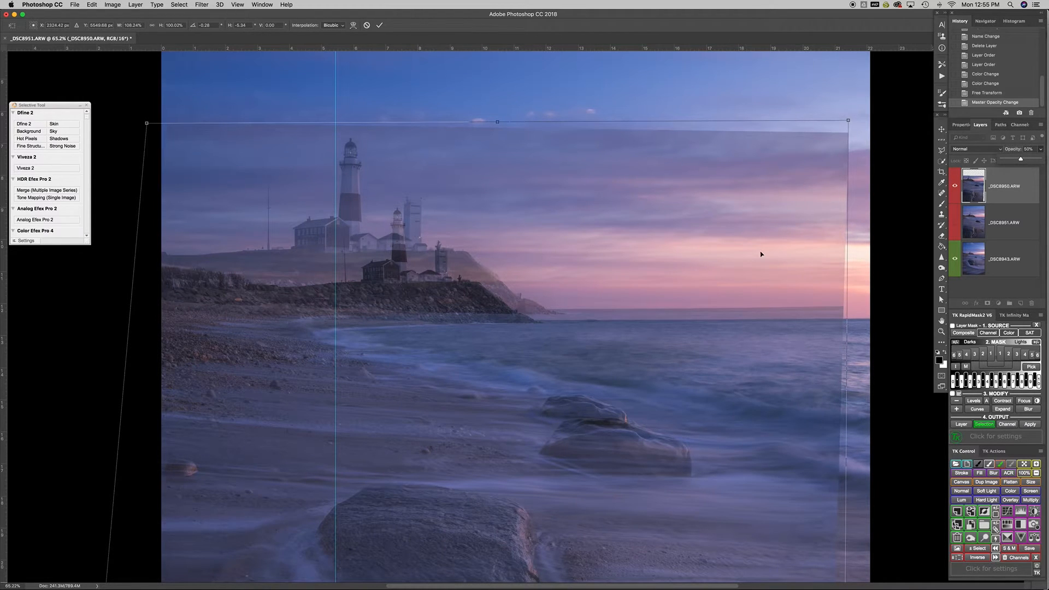
left_click_drag(641, 342, 643, 382)
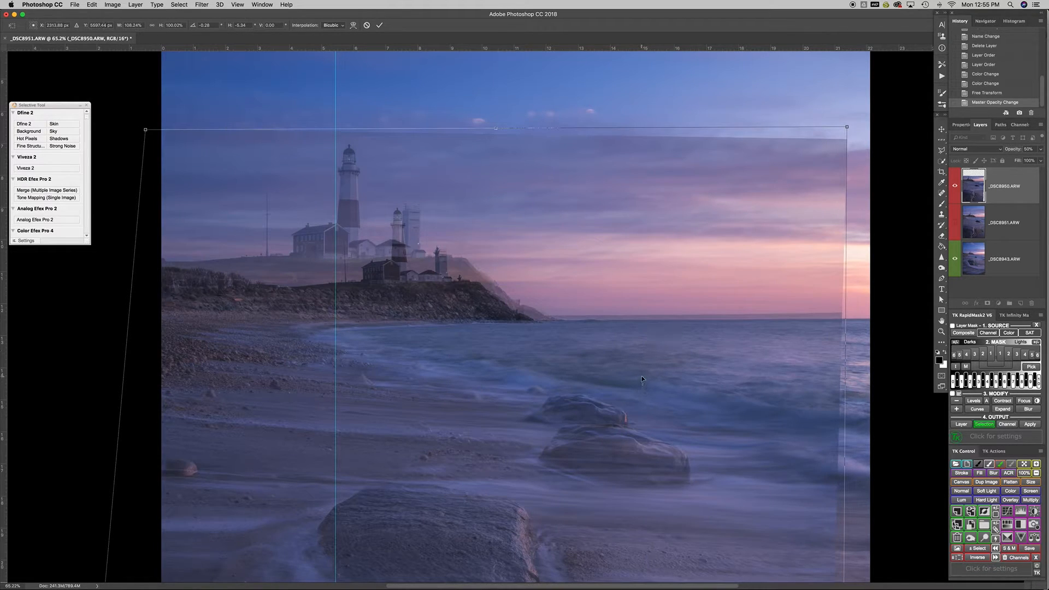
key("Down")
key("Down")
key("Down")
key("Down")
key("Down")
key("Down")
key("Down")
key("Down")
key("Down")
key("Down")
key("Down")
key("Down")
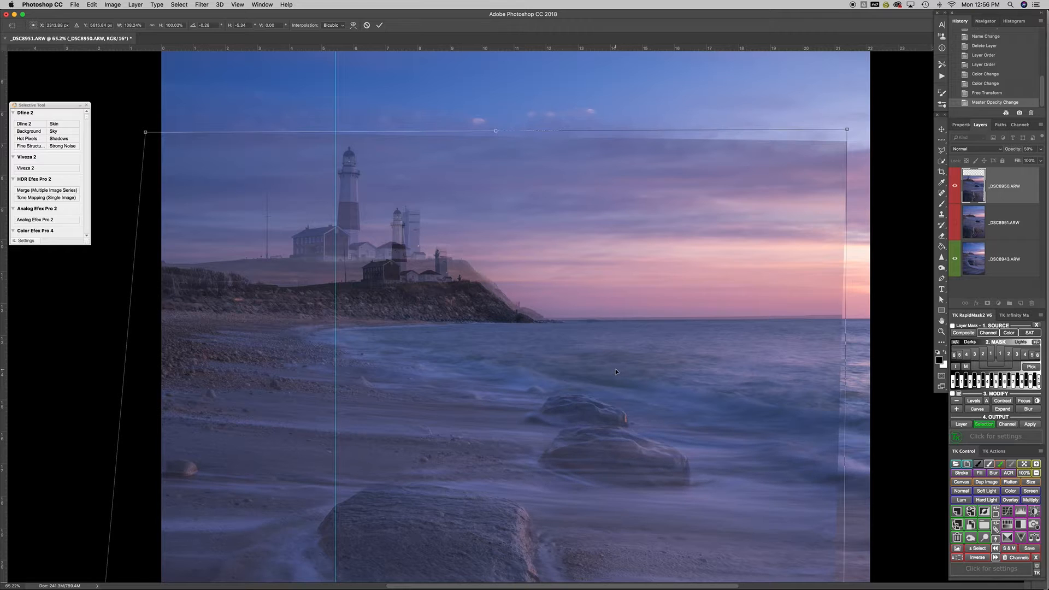
key("Down")
key("Down")
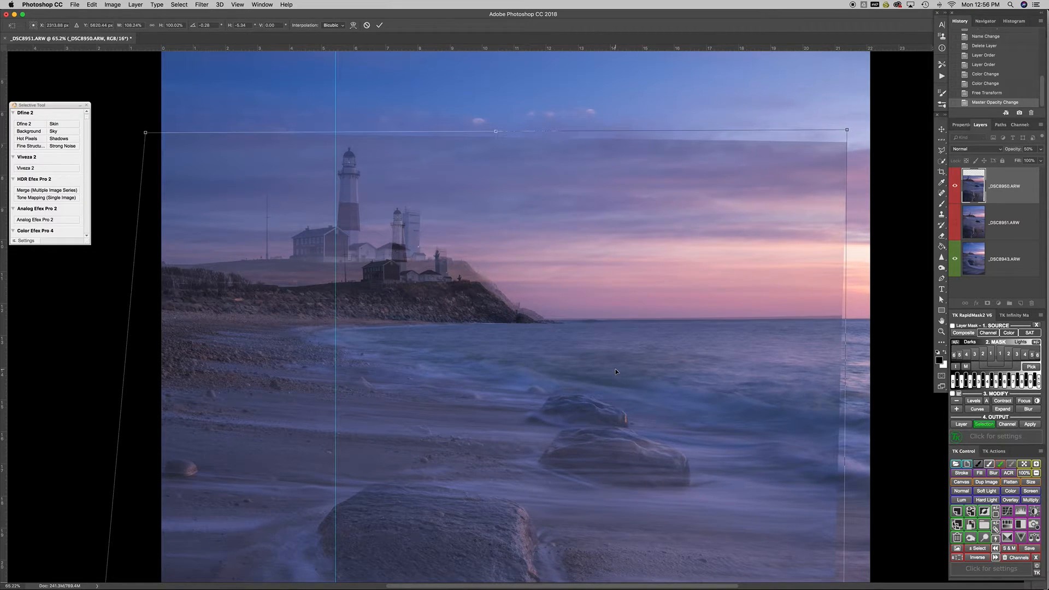
key("Down")
key("Down")
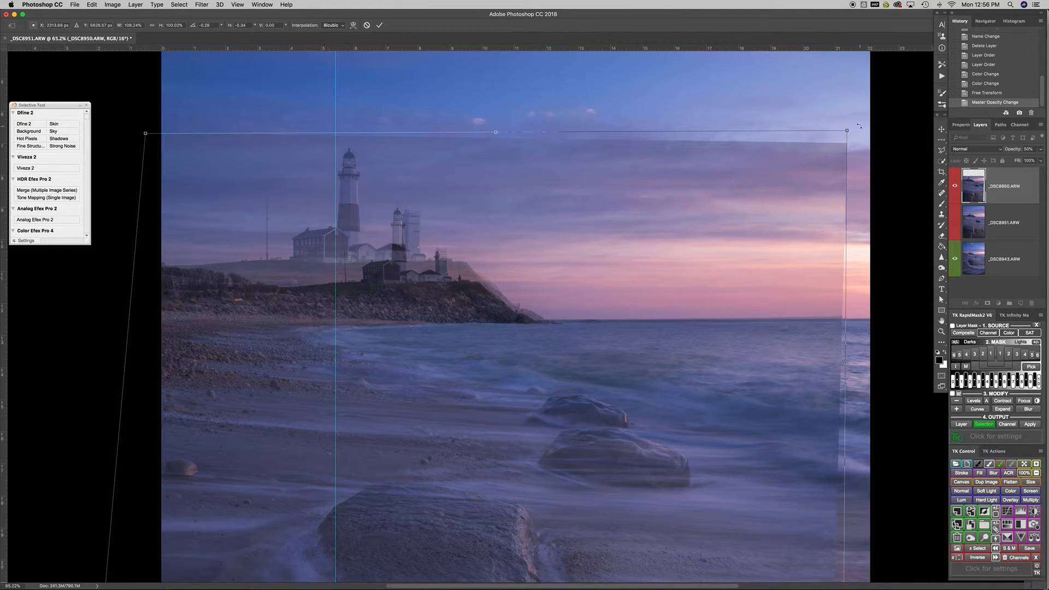
Rotate the layer to -0.06° and nudge it down to level the horizons, restoring its opacity to 100%
left_click_drag(860, 129, 860, 140)
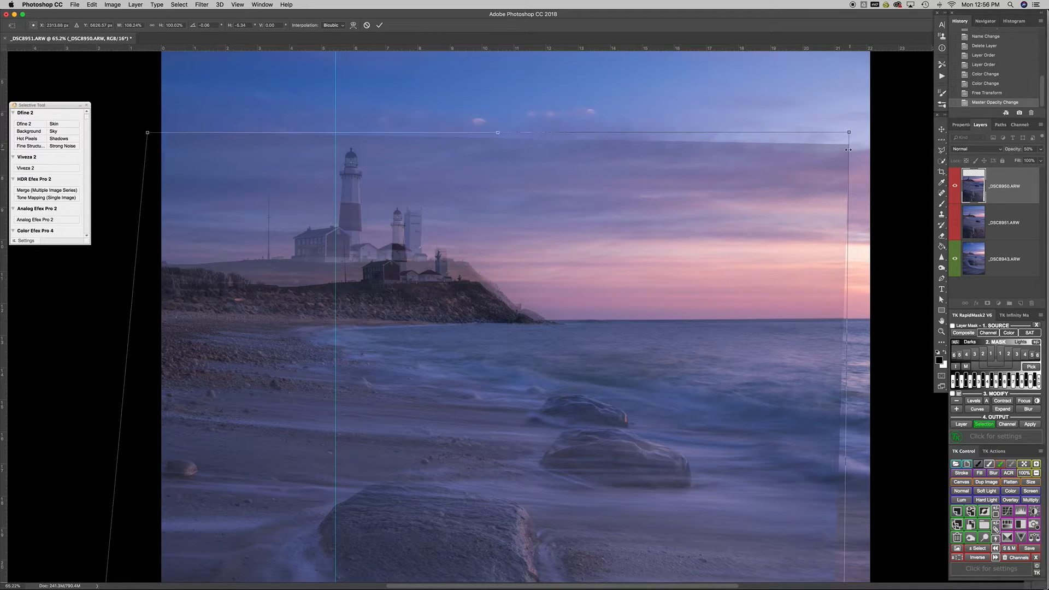
key("Down")
key("Down")
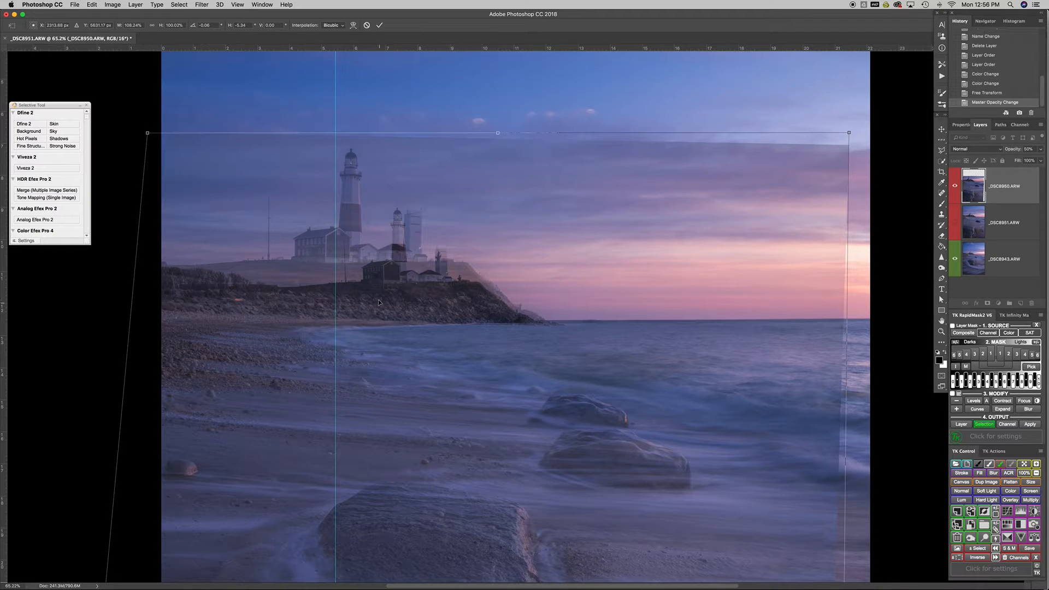
left_click(1041, 159)
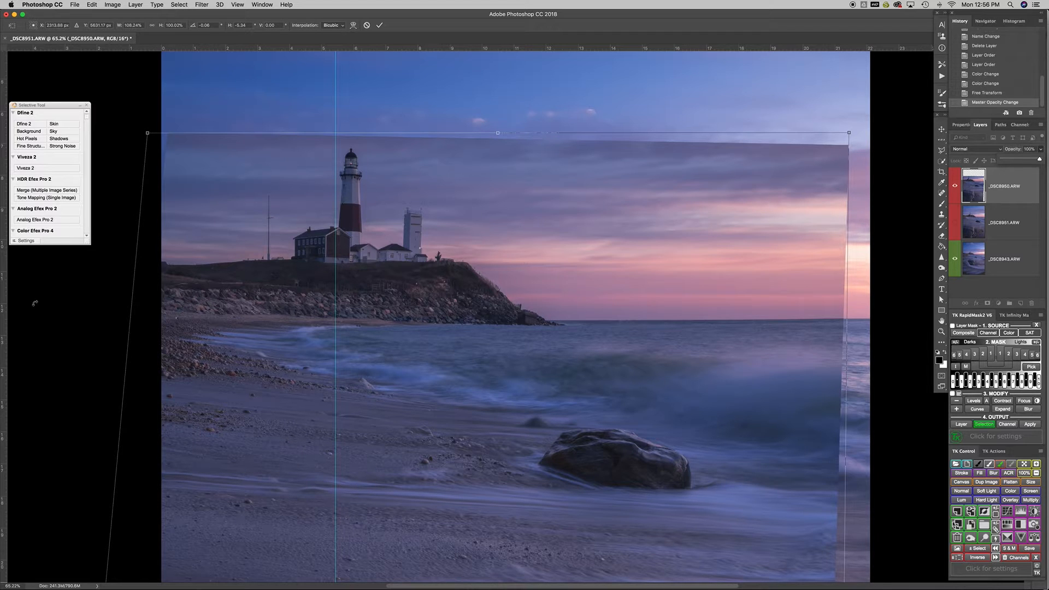
Place a second vertical guide beside the white tower and distort the layer by pulling its upper-right corner inward to make the towers upright
left_click_drag(2, 301, 408, 297)
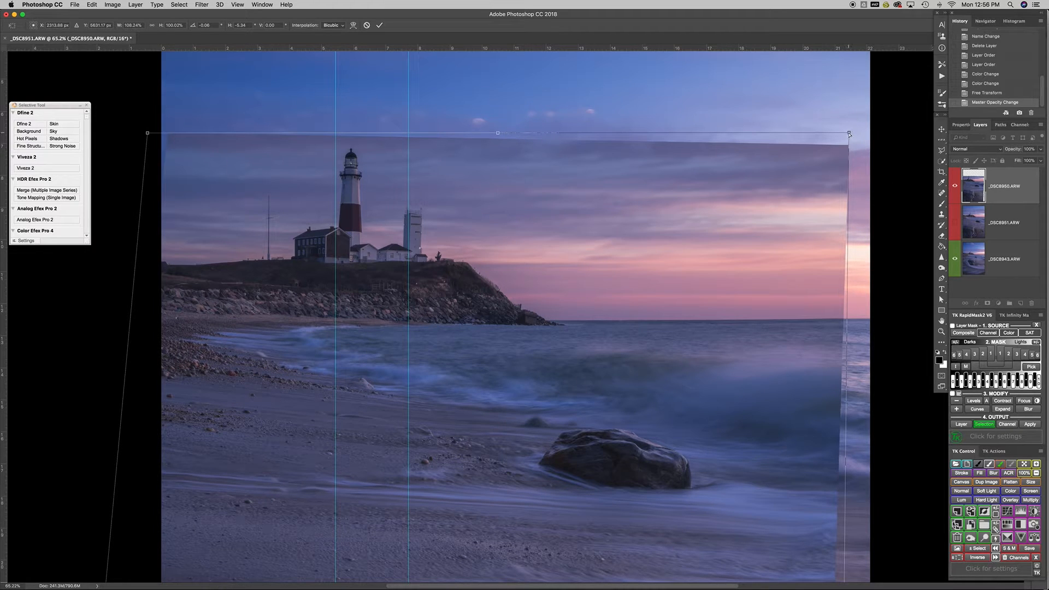
left_click_drag(848, 132, 842, 131)
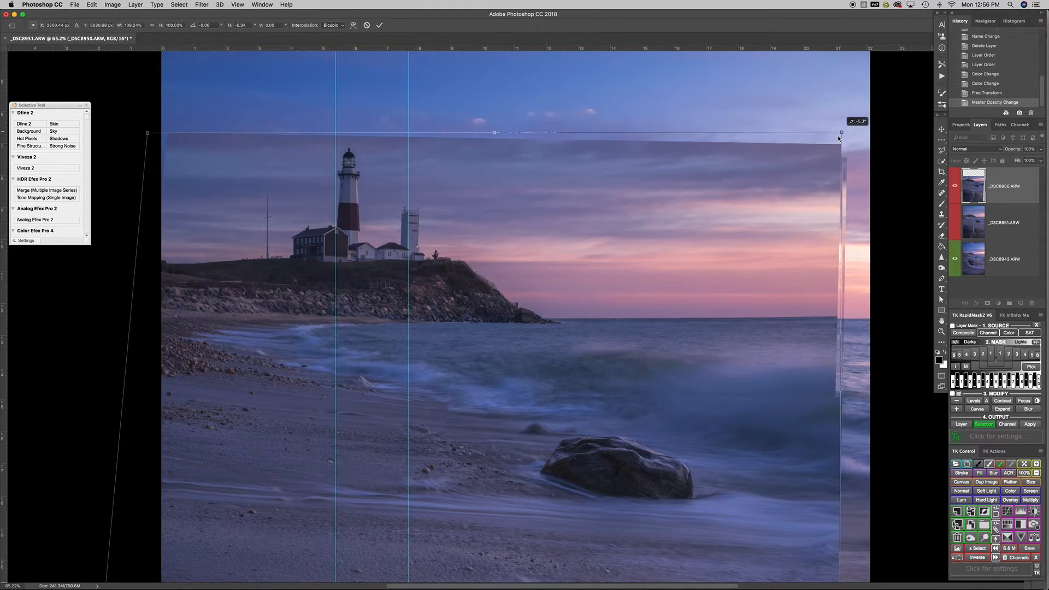
left_click_drag(836, 134, 831, 132)
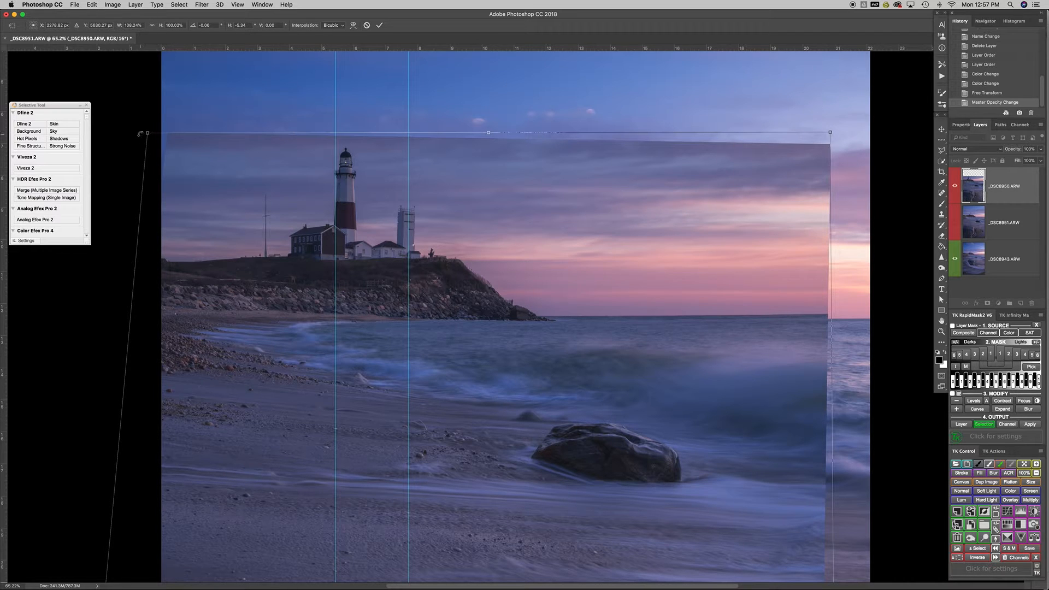
left_click_drag(147, 134, 143, 137)
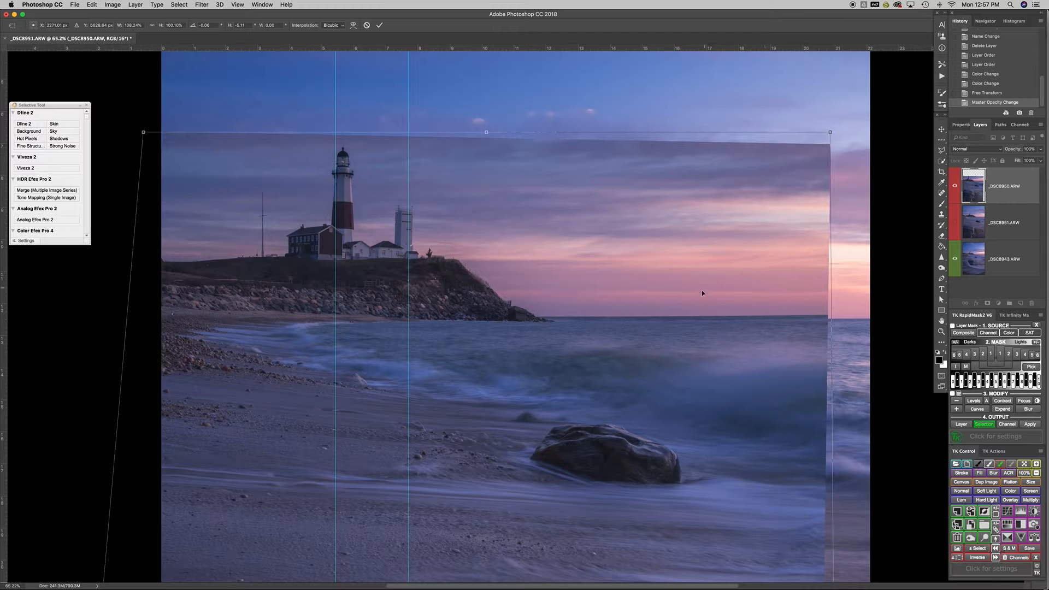
left_click_drag(705, 304, 793, 219)
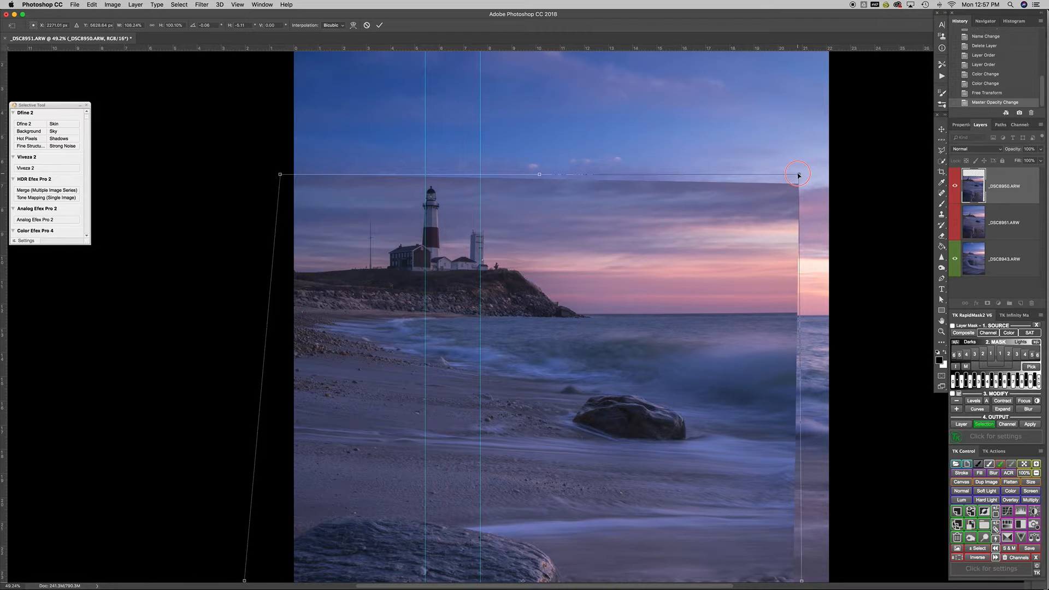
left_click_drag(798, 175, 775, 173)
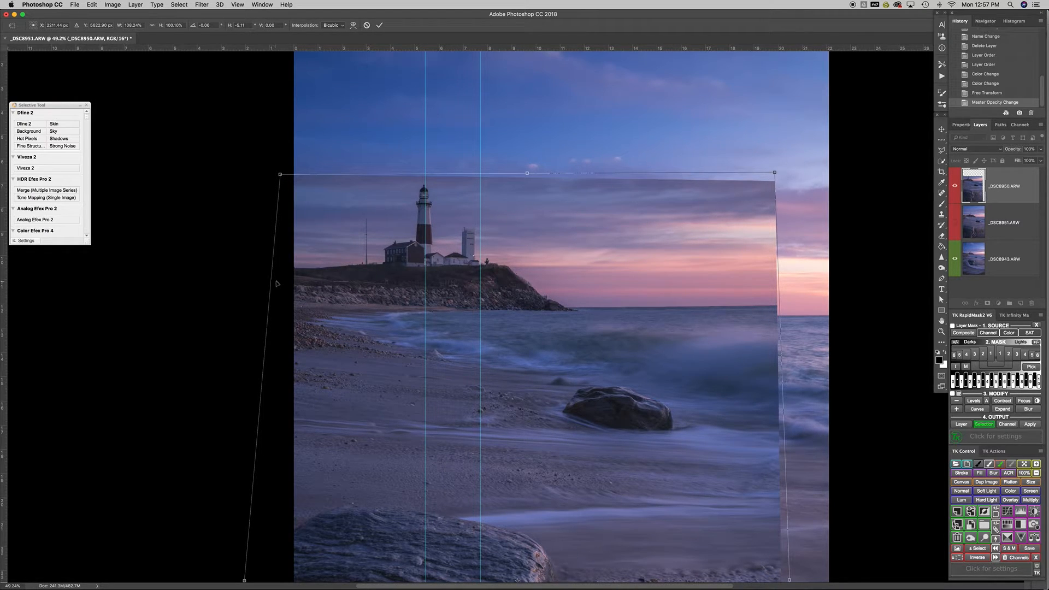
left_click_drag(775, 174, 767, 174)
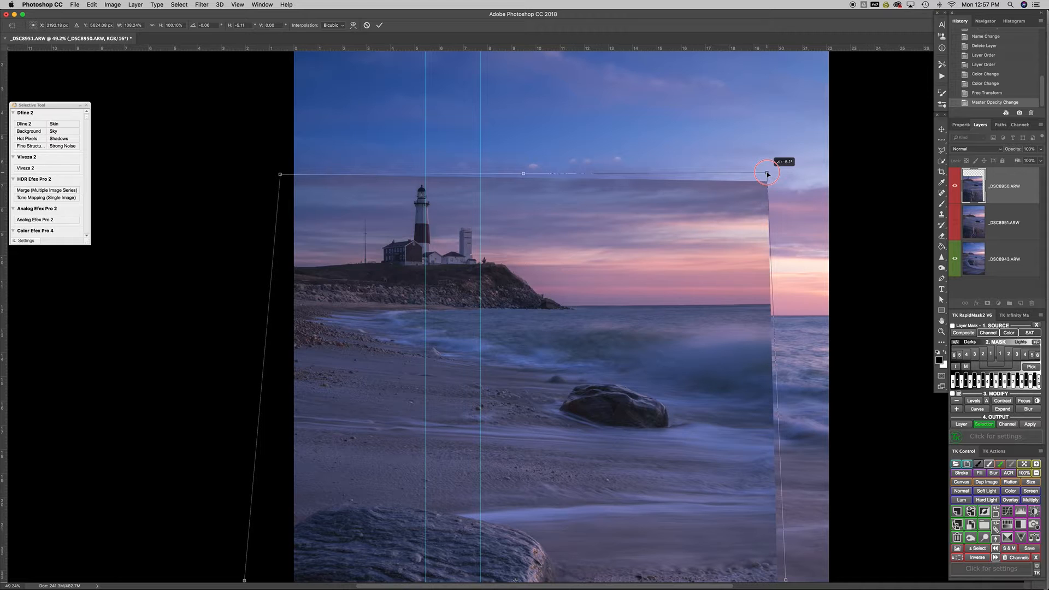
left_click_drag(767, 174, 768, 173)
Move the _DSC8950.ARW layer down onto the base horizon, check the overlap at reduced opacity, and restore it to 100%
left_click_drag(650, 292, 654, 302)
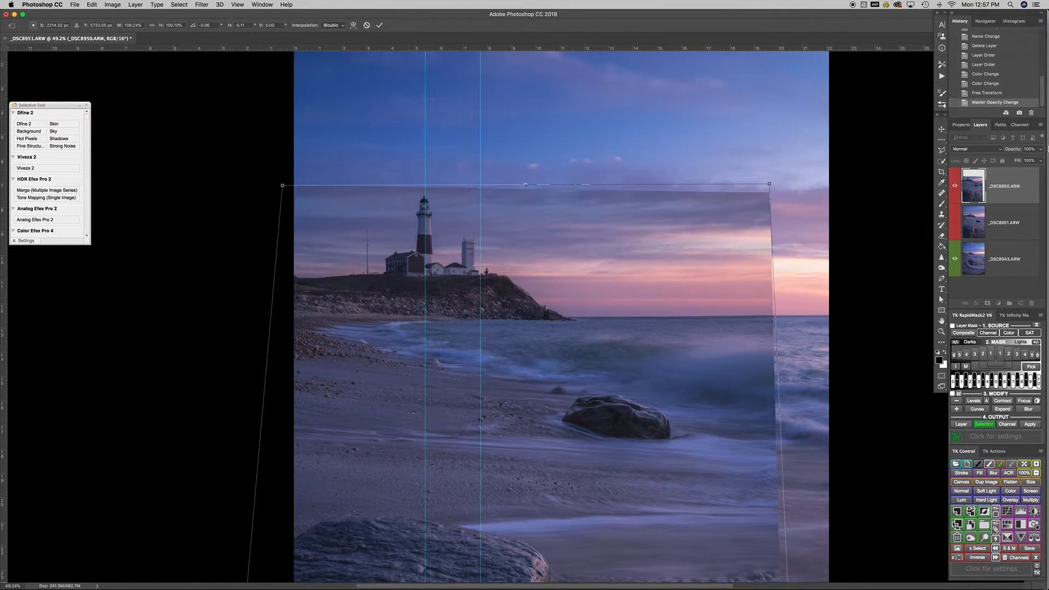
left_click(1042, 152)
left_click(1020, 162)
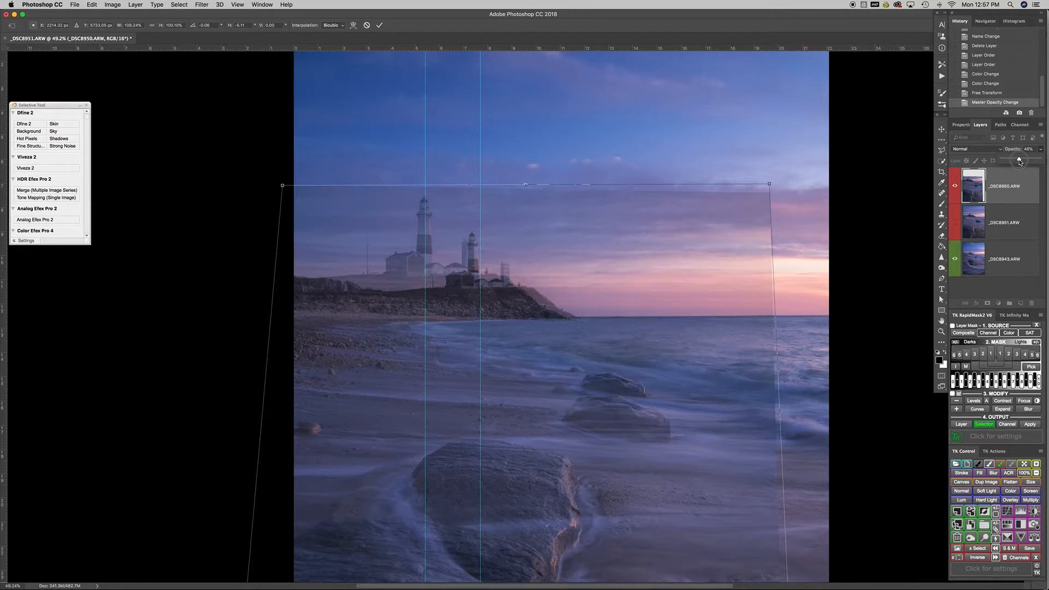
left_click_drag(1020, 162, 1040, 160)
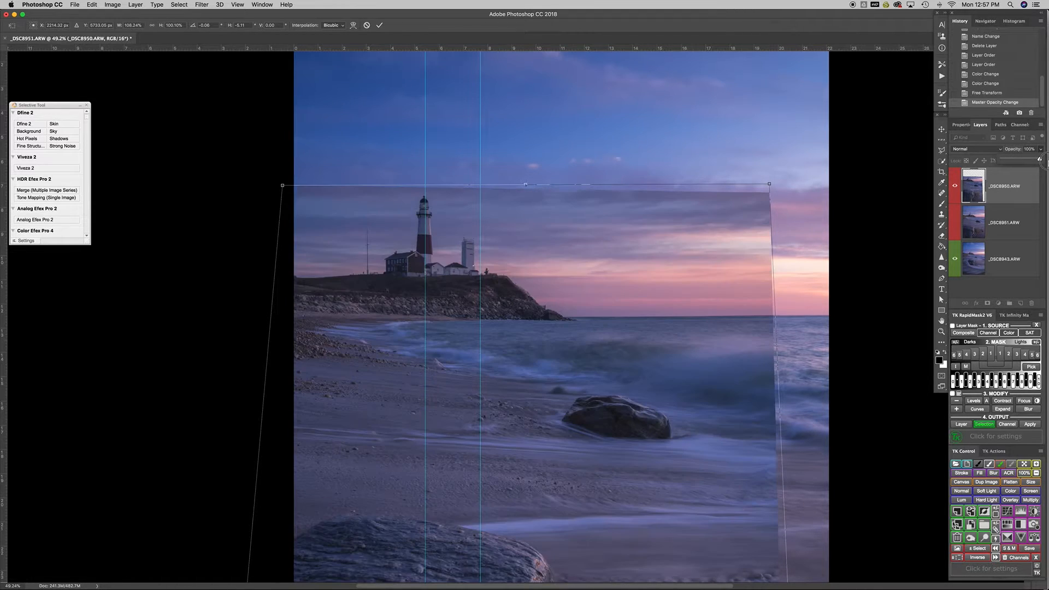
Apply the free transform and remove the vertical guide beside the white tower
left_click(967, 206)
key("Return")
left_click(941, 131)
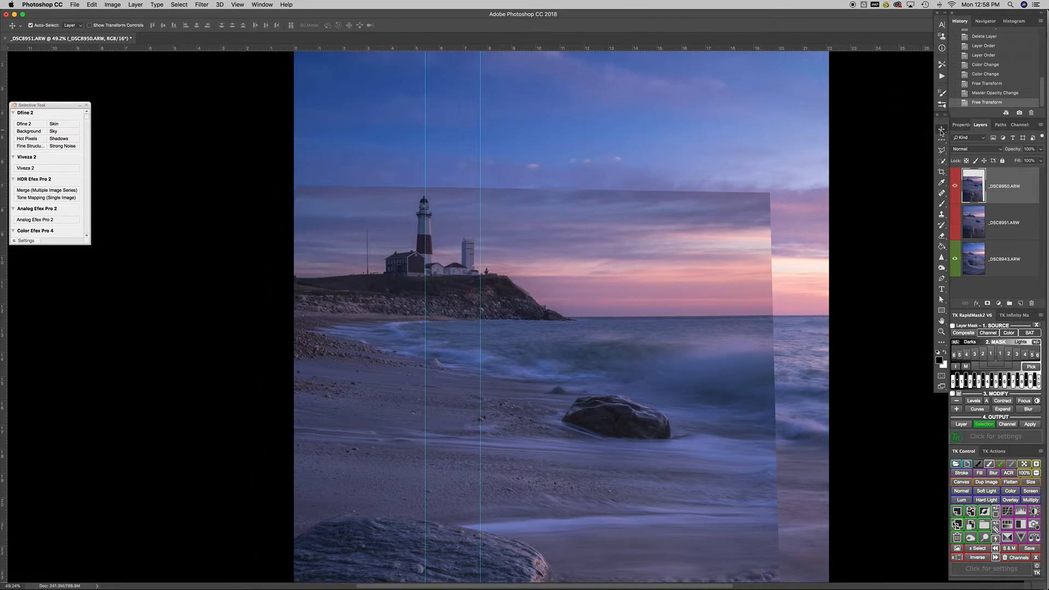
left_click_drag(480, 176, 13, 221)
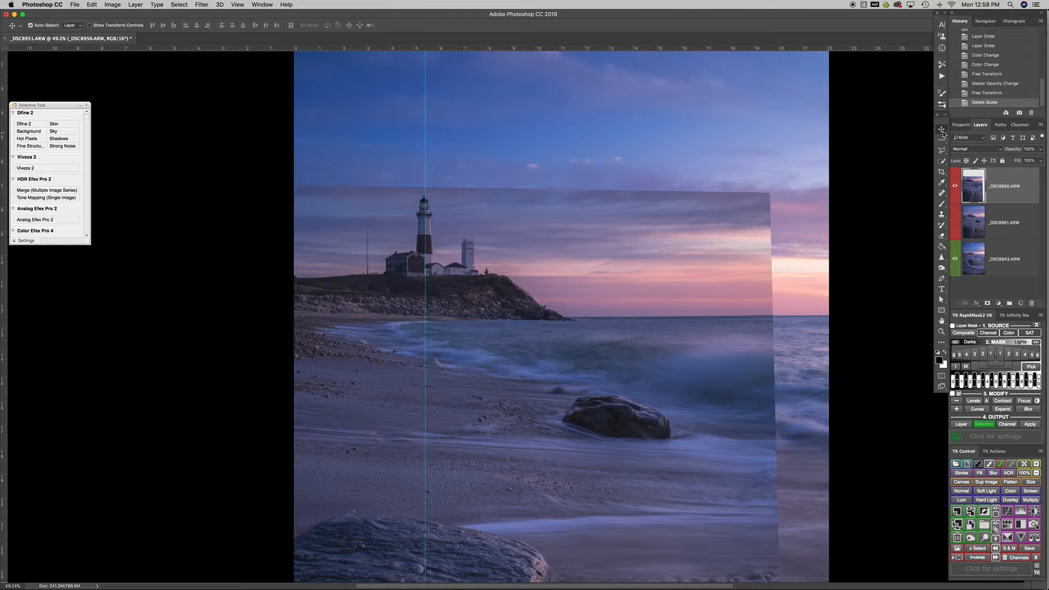
Remove the remaining vertical guide at the lighthouse and add a white layer mask to the _DSC8950.ARW layer
left_click_drag(425, 206, 10, 249)
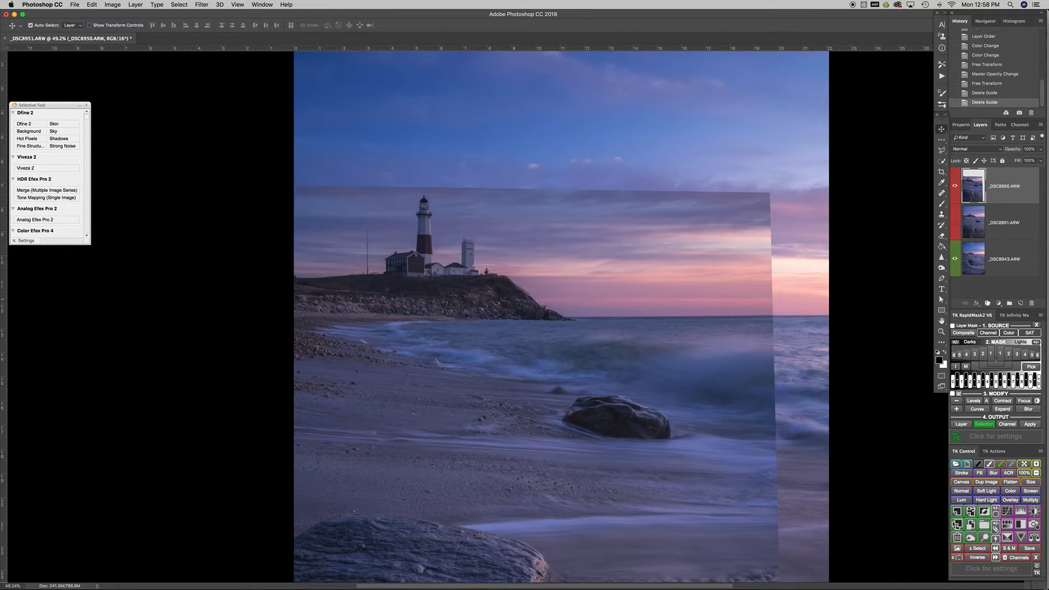
left_click(989, 303)
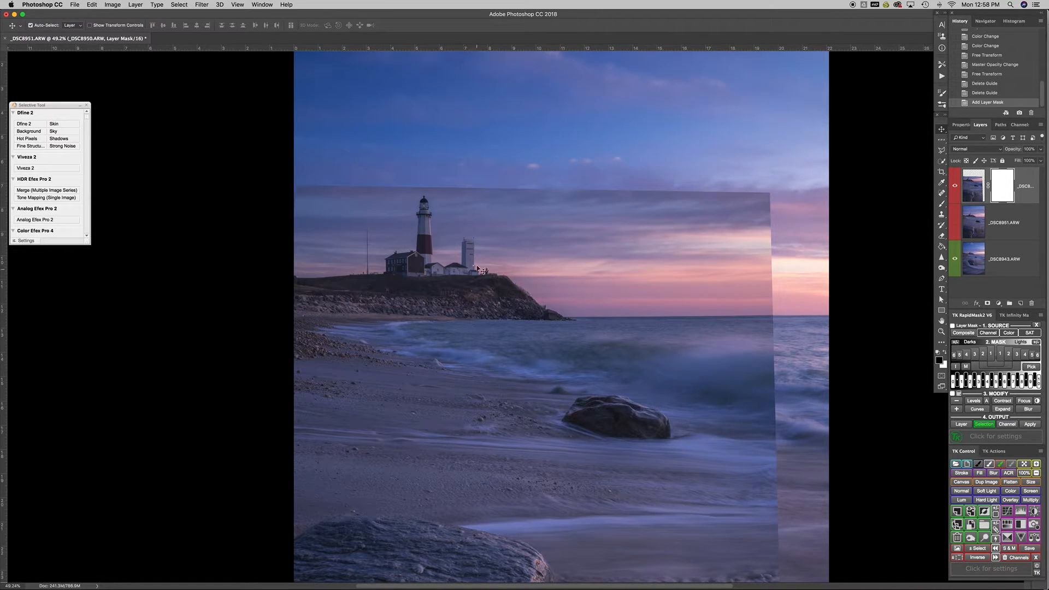
Paint black on the mask with a large soft brush to hide the layer's foreground beach and rocks
key("b")
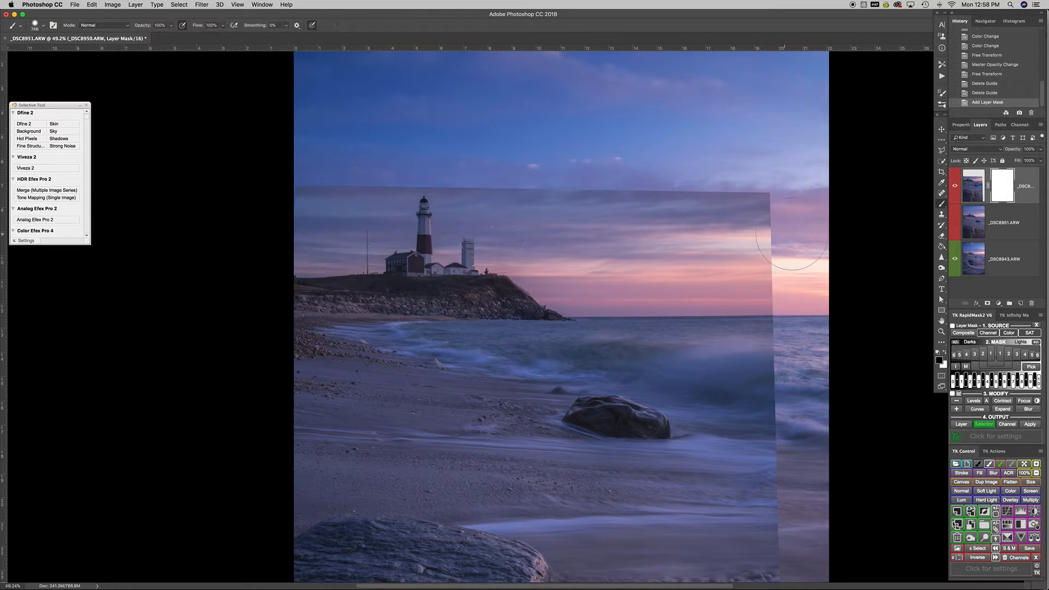
left_click_drag(770, 268, 788, 273)
left_click_drag(632, 408, 558, 239)
left_click_drag(595, 313, 491, 331)
left_click_drag(426, 457, 517, 452)
mouse_move(405, 425)
left_mouse_down()
mouse_move(609, 379)
mouse_move(410, 363)
mouse_move(460, 350)
left_mouse_up()
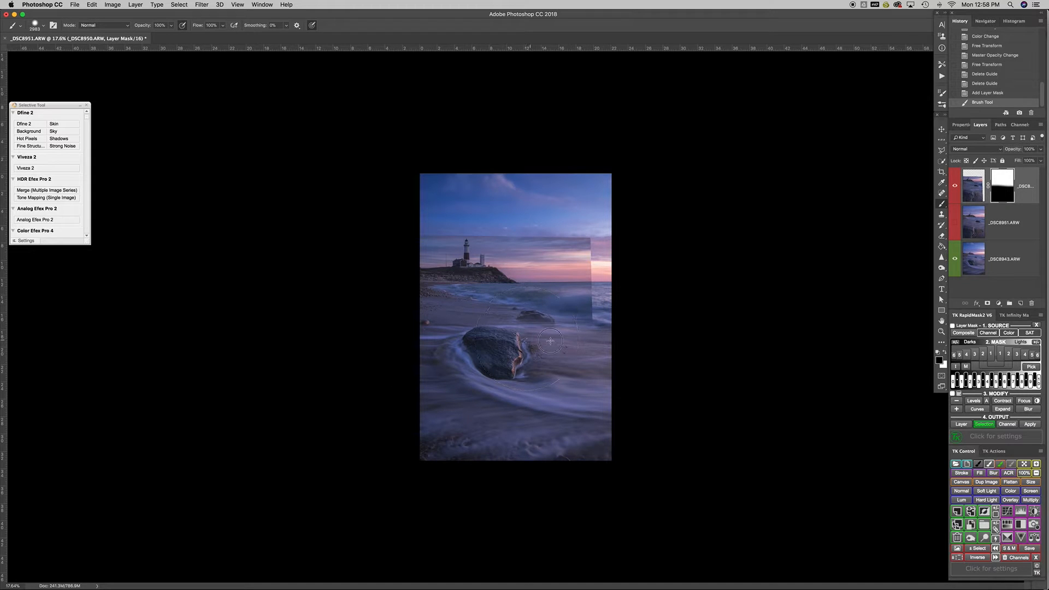
left_click_drag(533, 325, 563, 330)
left_click_drag(495, 348, 371, 356)
Paint black on the mask with a smaller brush across the pebble shoreline and the water, revealing the base image there
left_click(466, 315, "super")
left_click_drag(466, 314, 494, 316)
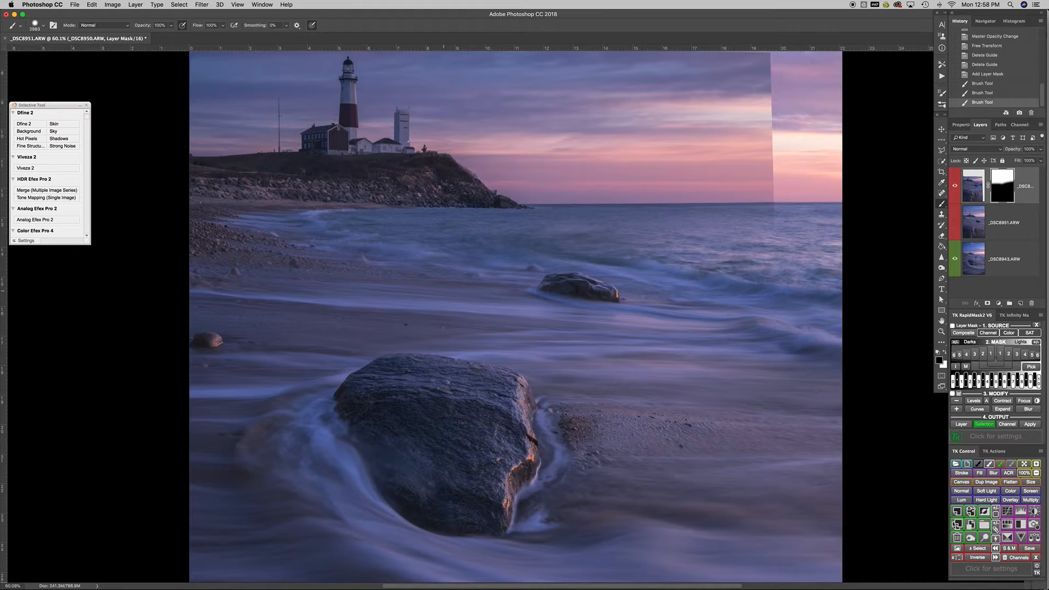
left_click_drag(429, 287, 232, 306)
mouse_move(277, 270)
left_mouse_down()
mouse_move(201, 278)
mouse_move(591, 292)
left_mouse_up()
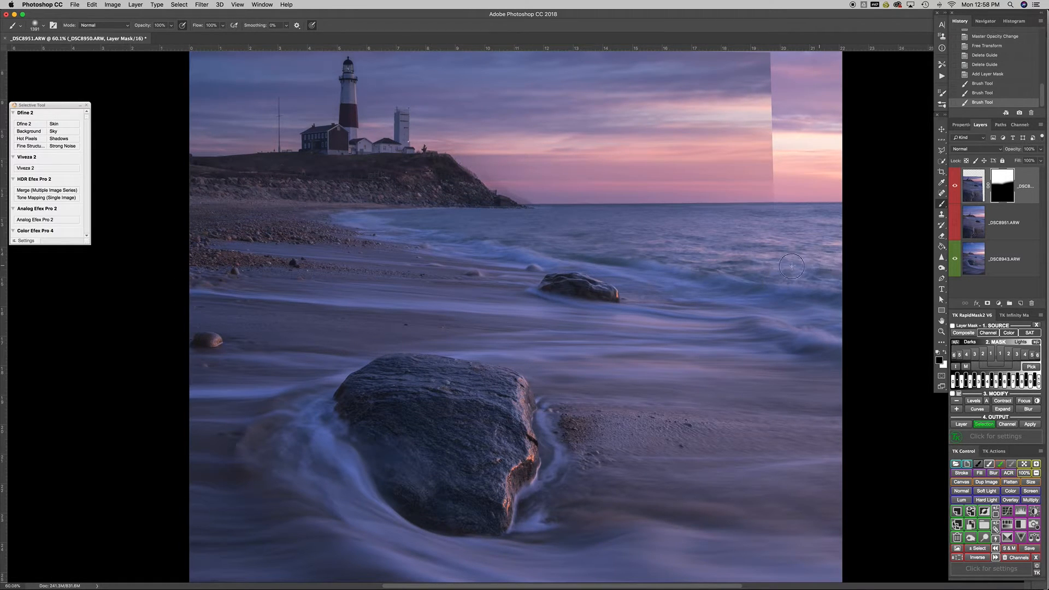
mouse_move(822, 248)
left_mouse_down()
mouse_move(799, 250)
mouse_move(787, 271)
mouse_move(601, 285)
left_mouse_up()
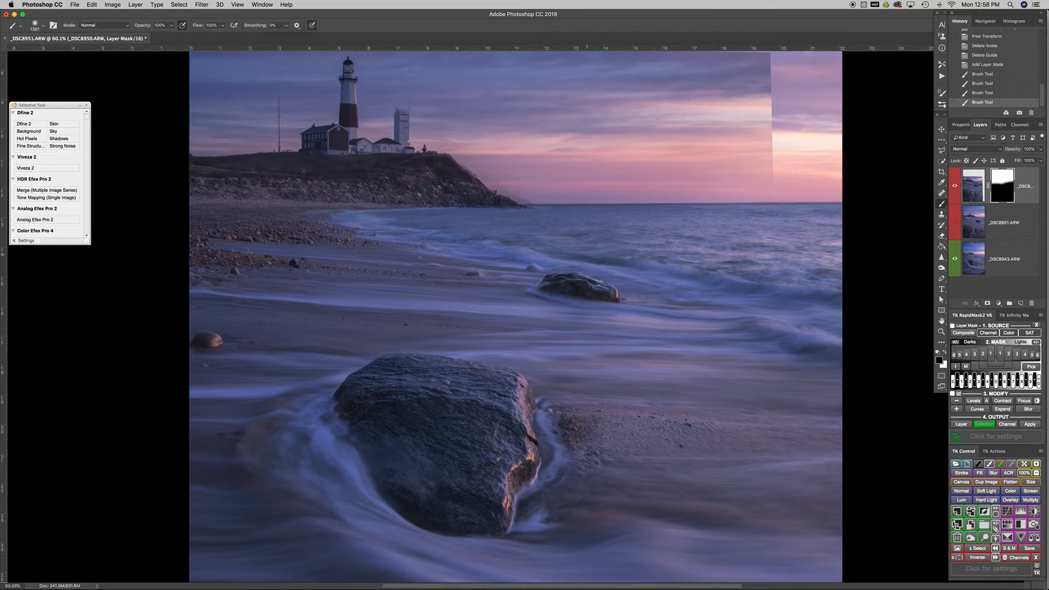
Paint white on the mask along the horizon and the headland slope to bring back the layer's lighthouse cliff
key("x")
mouse_move(500, 141)
left_mouse_down()
mouse_move(471, 142)
mouse_move(546, 141)
left_mouse_up()
mouse_move(545, 177)
left_mouse_down()
mouse_move(428, 184)
mouse_move(456, 192)
left_mouse_up()
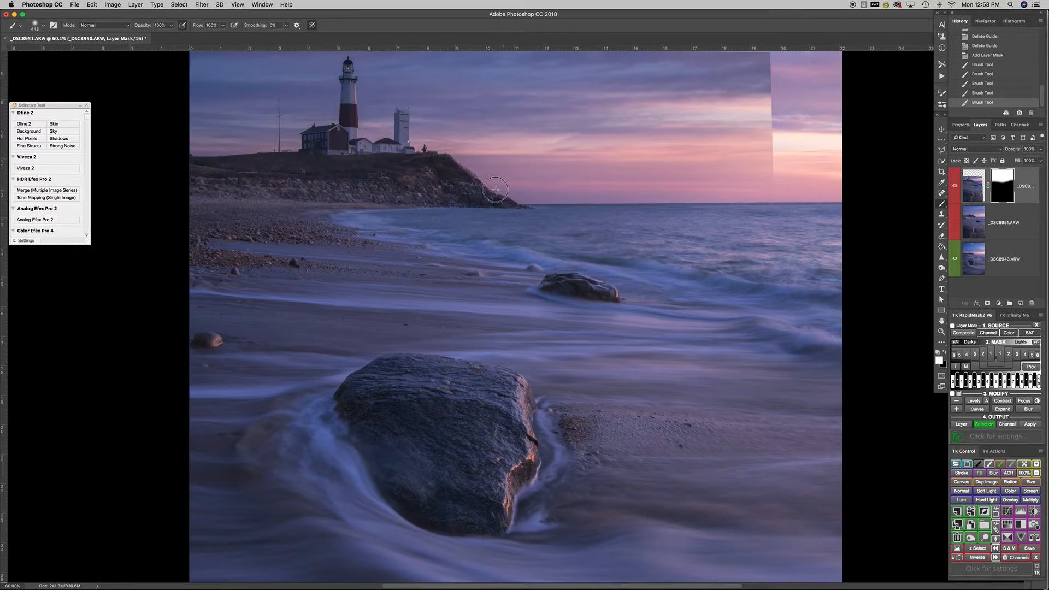
left_click_drag(439, 142, 430, 146)
left_click(986, 185)
scroll(696, 274, "down", 5)
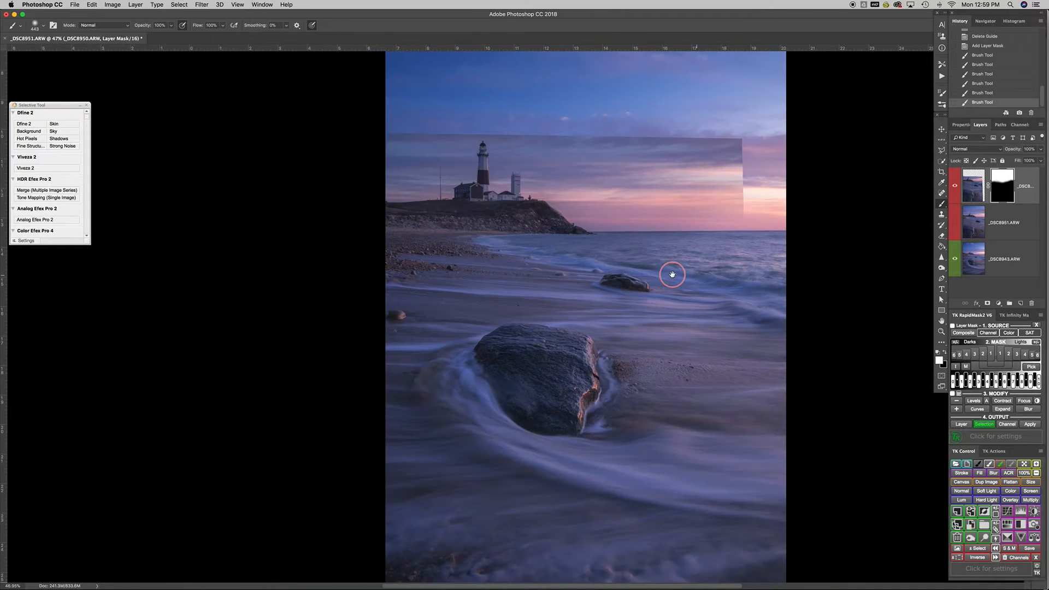
scroll(671, 273, "up", 2)
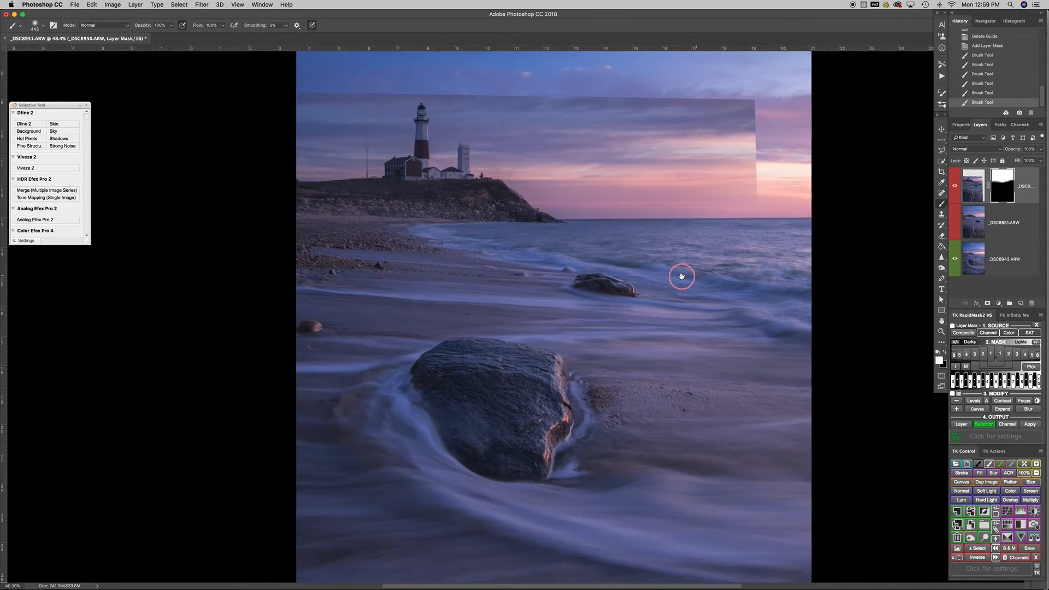
scroll(680, 276, "down", 1)
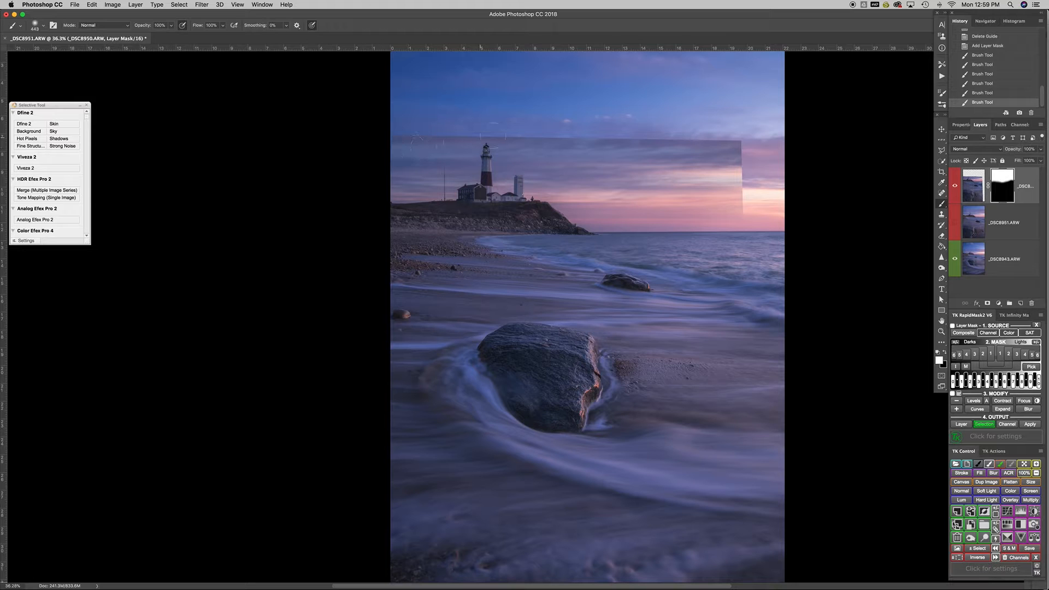
Try painting the layer back in with white over the pebble beach, and undo the stroke
key("super+space")
left_click_drag(460, 237, 511, 236)
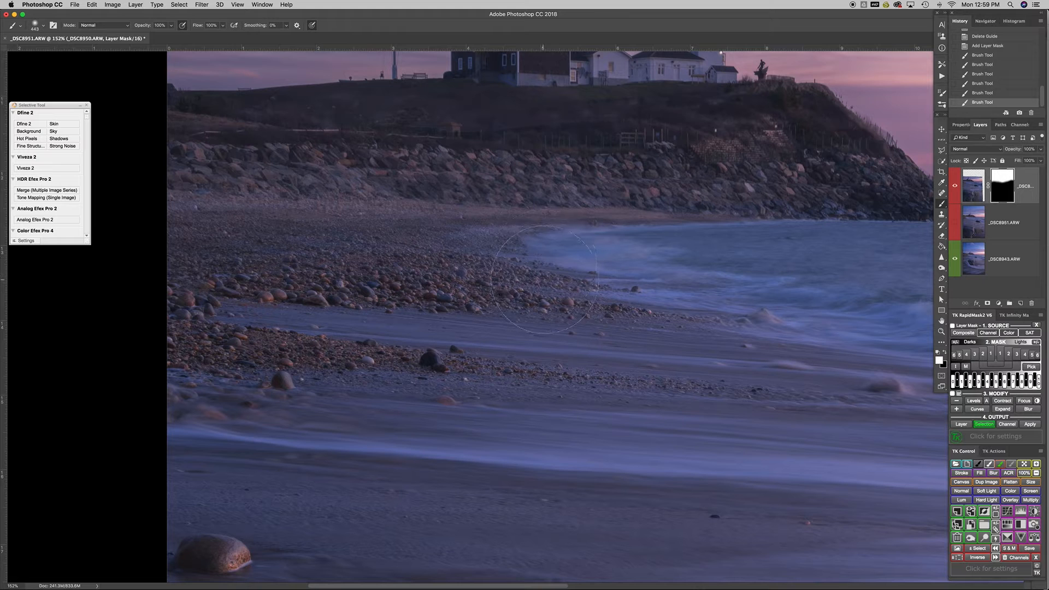
left_click_drag(503, 281, 483, 282)
left_click_drag(578, 264, 547, 265)
left_click_drag(469, 254, 329, 266)
key("super+z")
Touch up the mask with black on the water off the shore and white over the rocky embankment below the lighthouse
key("x")
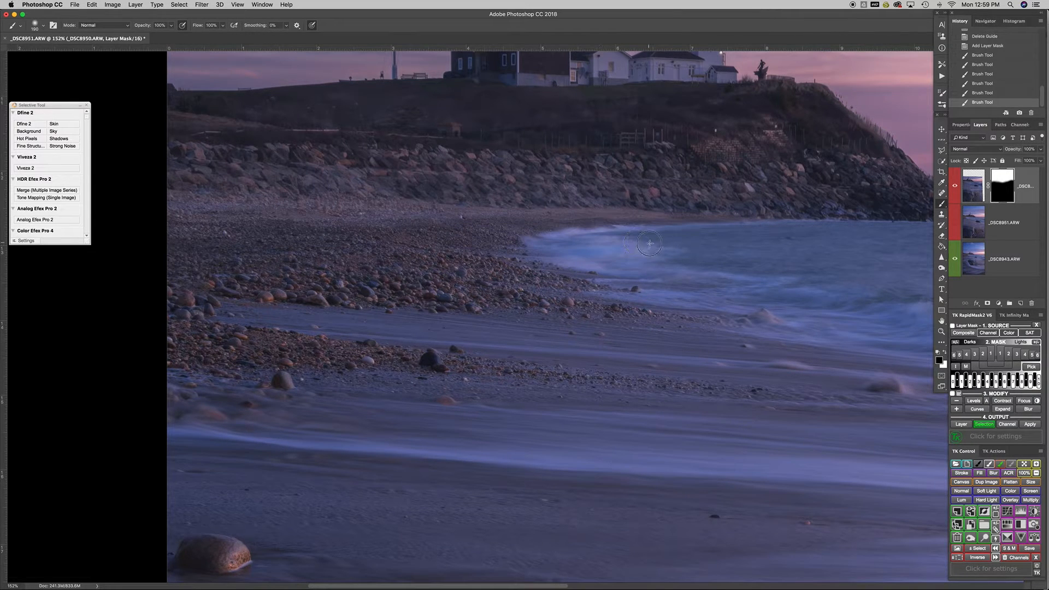
left_click(722, 244)
key("x")
left_click_drag(695, 212, 813, 203)
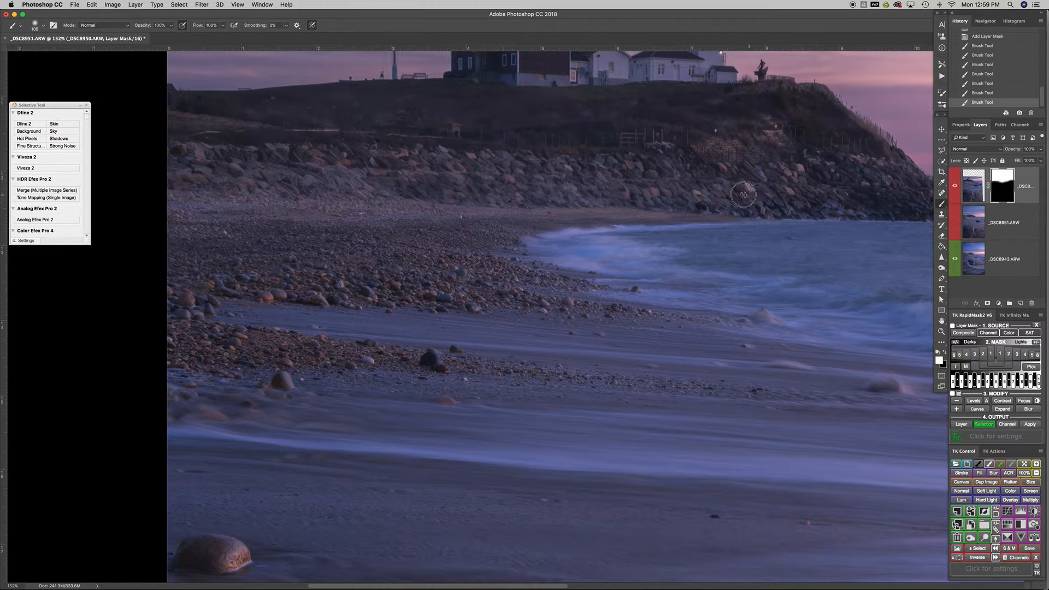
mouse_move(555, 184)
left_mouse_down()
mouse_move(442, 181)
mouse_move(415, 175)
left_mouse_up()
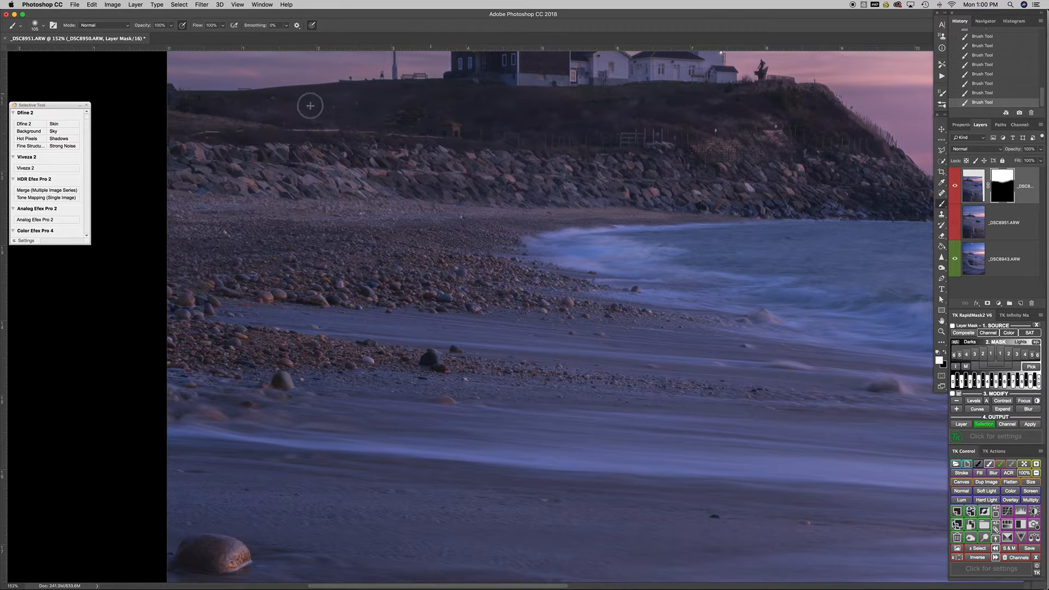
left_click_drag(579, 145, 607, 145)
Refine the mask with white where the pebble beach meets the embankment rocks, undoing the black stroke over the hillside shrubs
left_click_drag(462, 249, 372, 251)
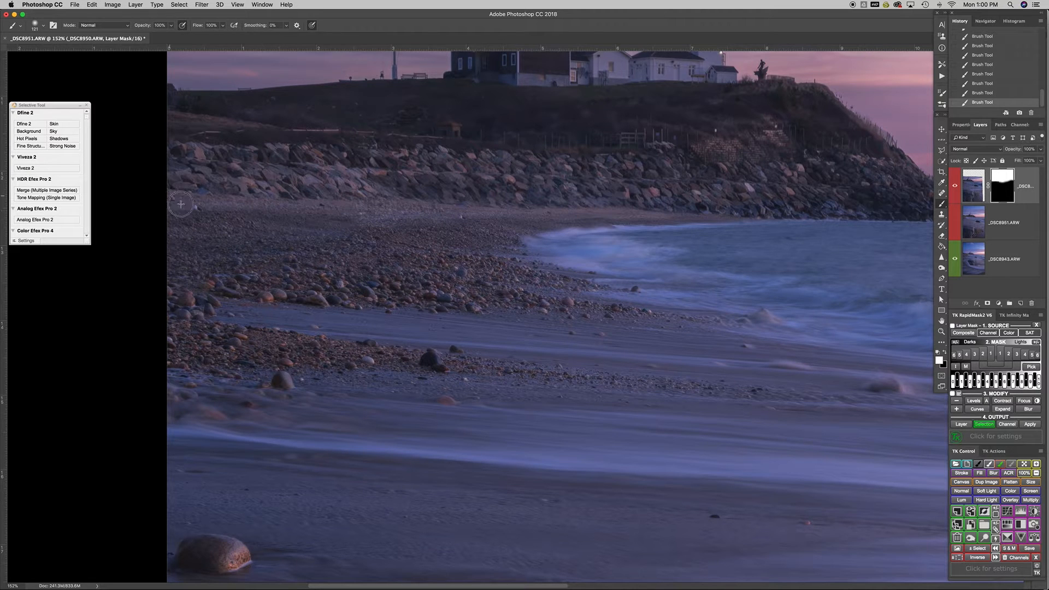
mouse_move(350, 222)
left_mouse_down()
mouse_move(308, 236)
mouse_move(347, 231)
mouse_move(328, 229)
mouse_move(367, 247)
left_mouse_up()
key("x")
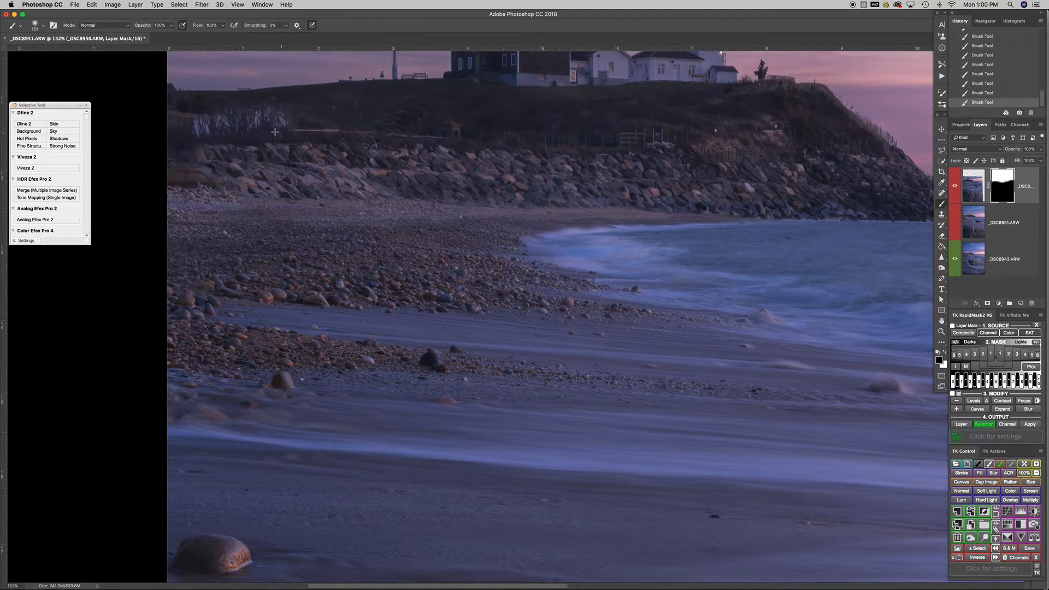
key("super+z")
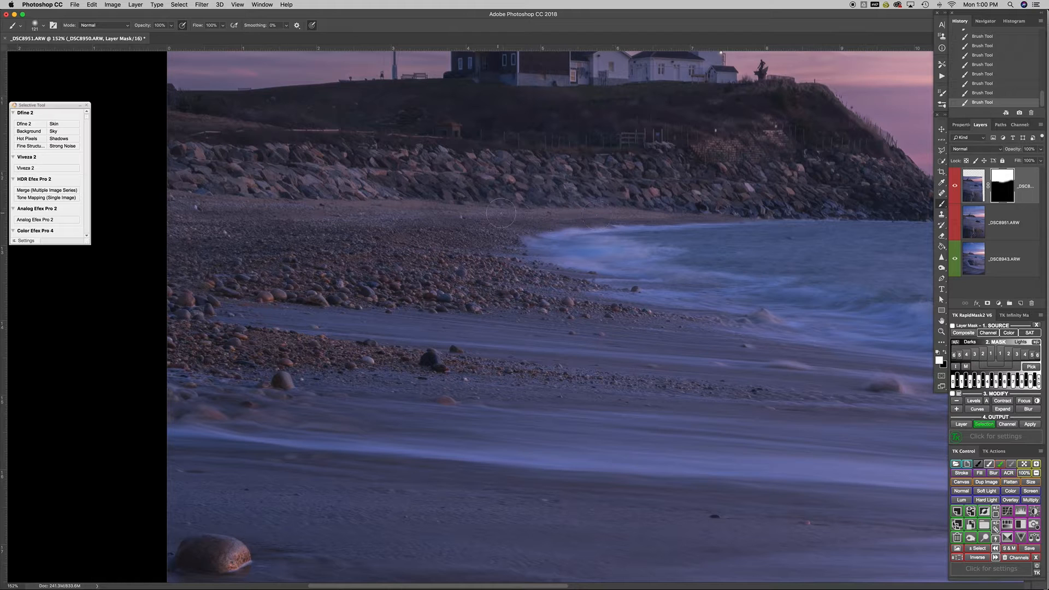
mouse_move(530, 196)
left_mouse_down()
mouse_move(512, 200)
mouse_move(517, 232)
left_mouse_up()
key("x")
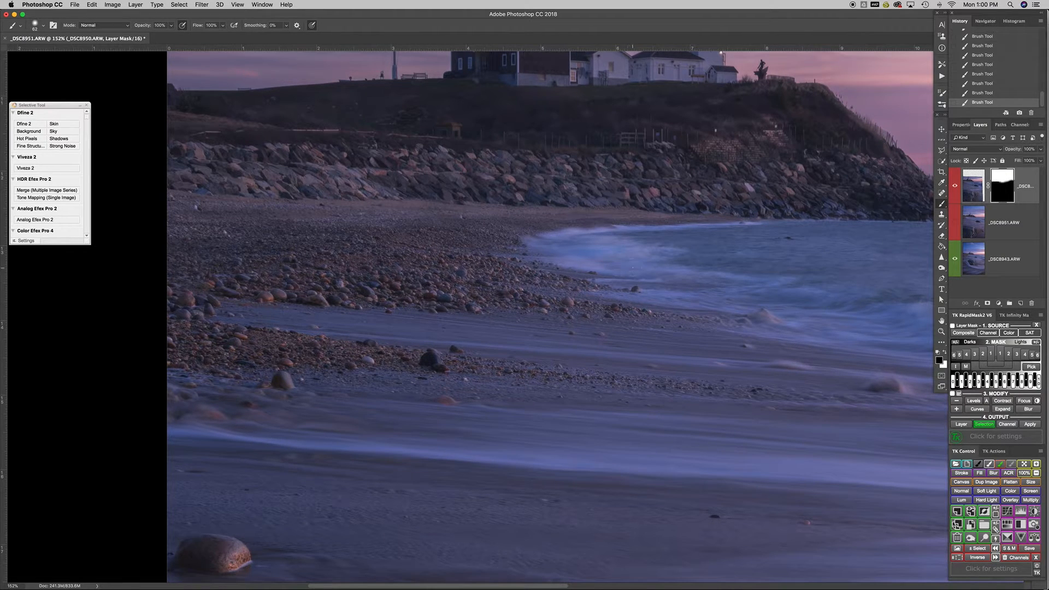
Blend the mask with black and white strokes over the sea and shoreline beside the headland's tip
mouse_move(695, 264)
left_mouse_down()
mouse_move(503, 277)
mouse_move(609, 280)
left_mouse_up()
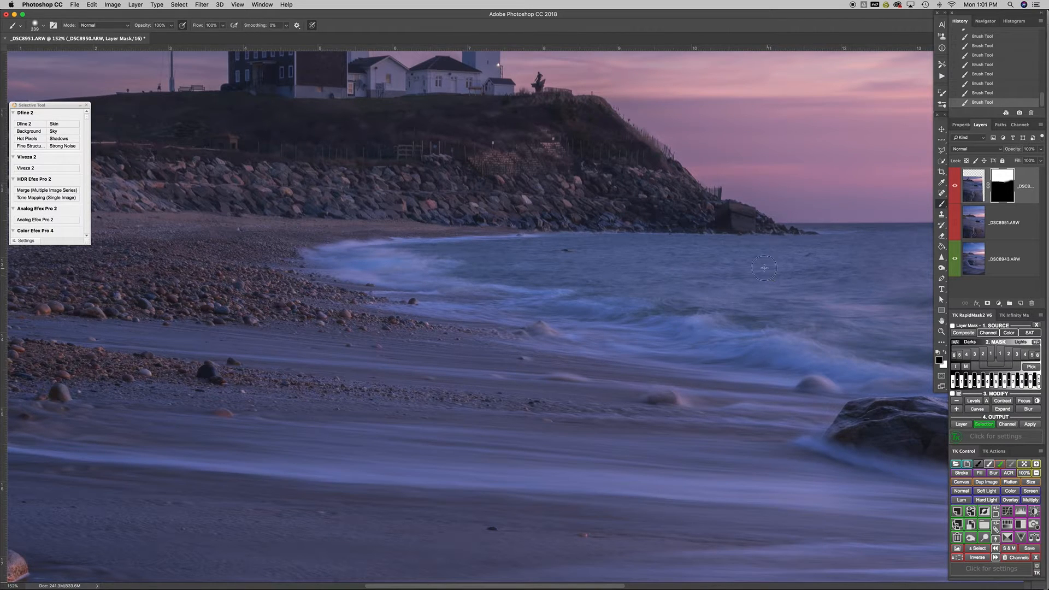
left_click_drag(740, 234, 677, 245)
key("x")
left_click_drag(795, 270, 574, 306)
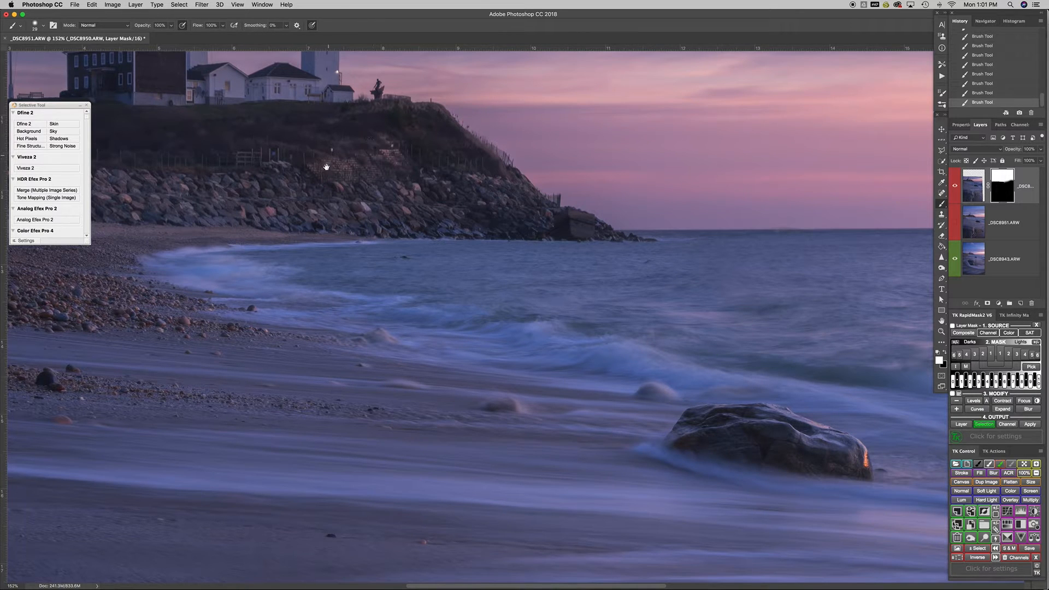
left_click_drag(368, 215, 398, 241)
left_click_drag(451, 293, 422, 296)
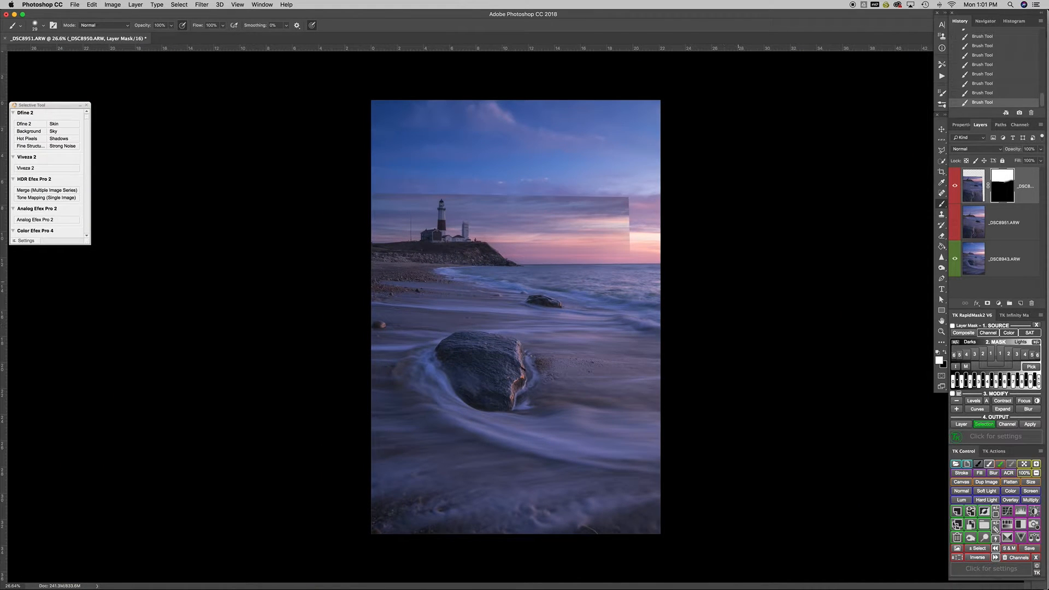
Bring the _DSC8951.ARW layer to the top of the layer stack and make it visible
left_click_drag(970, 226, 972, 174)
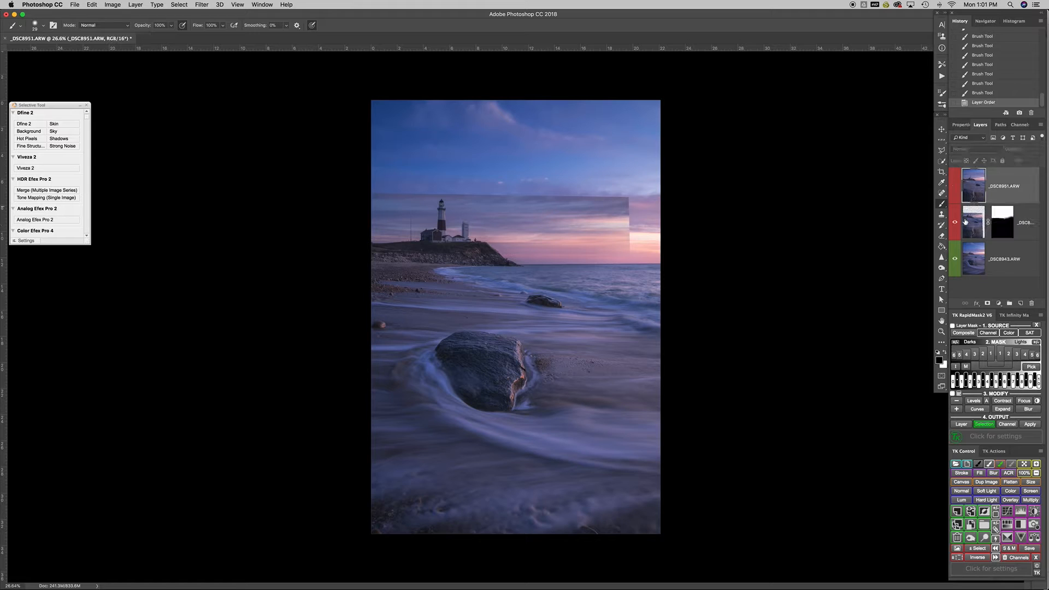
left_click(955, 186)
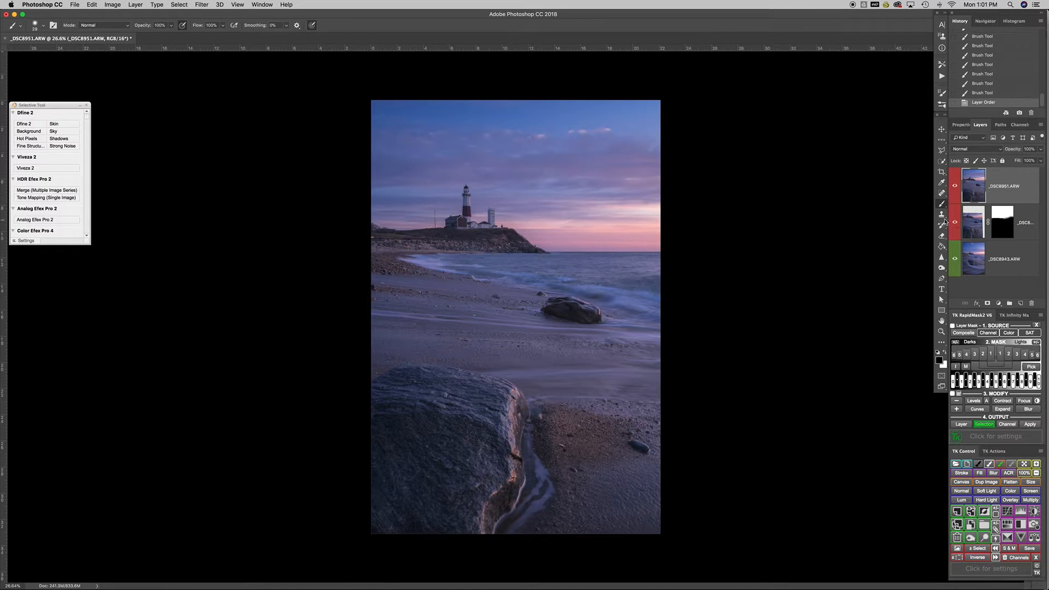
Free-transform the _DSC8951.ARW layer at 50% opacity, moving it down and sideways to line its headland and horizon up with the image below
key("ctrl+t")
left_click(1041, 150)
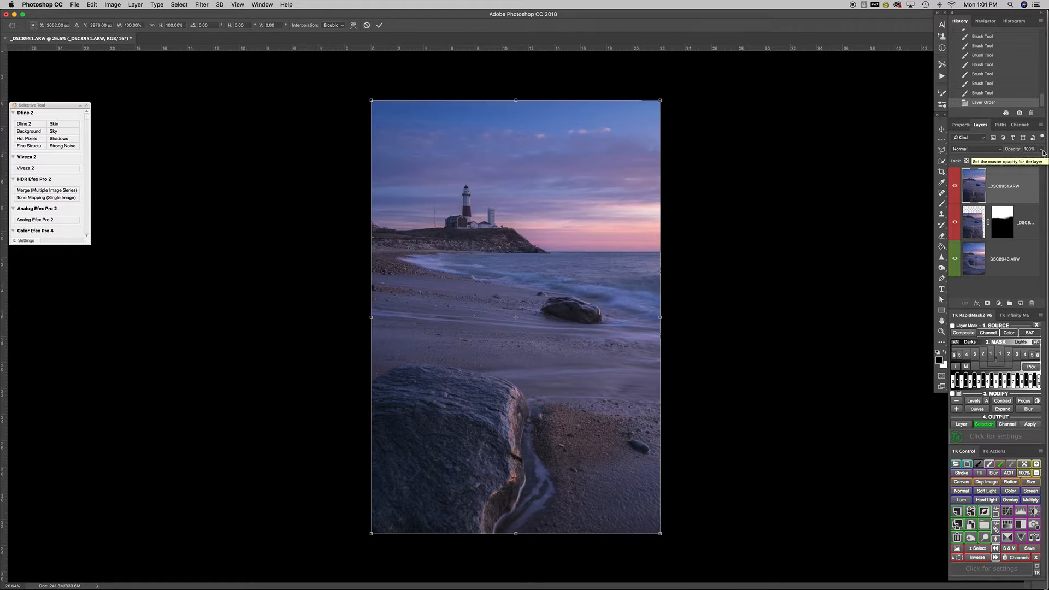
left_click(1021, 160)
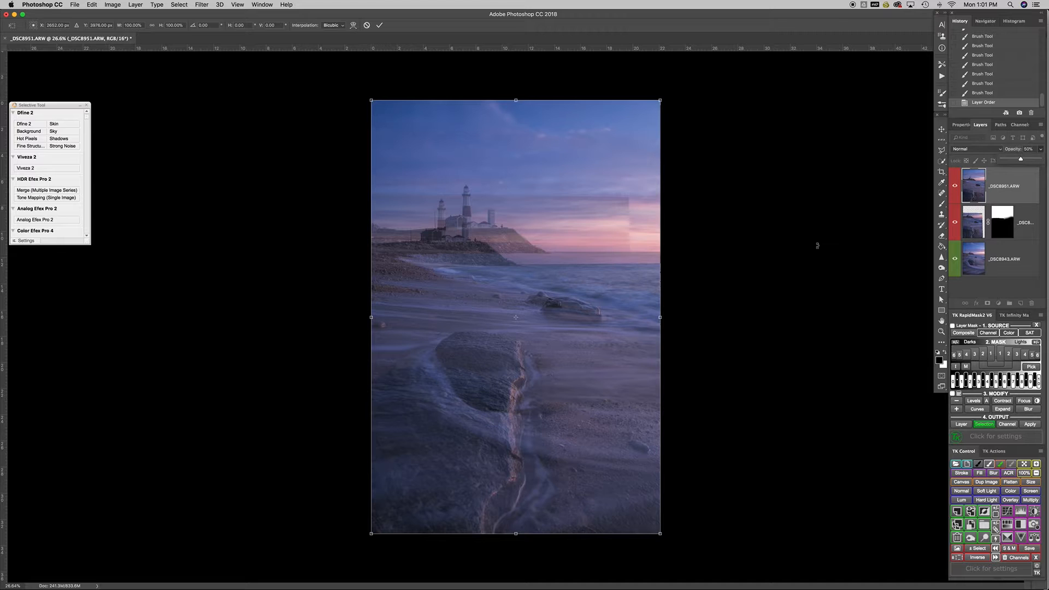
left_click_drag(560, 302, 536, 312)
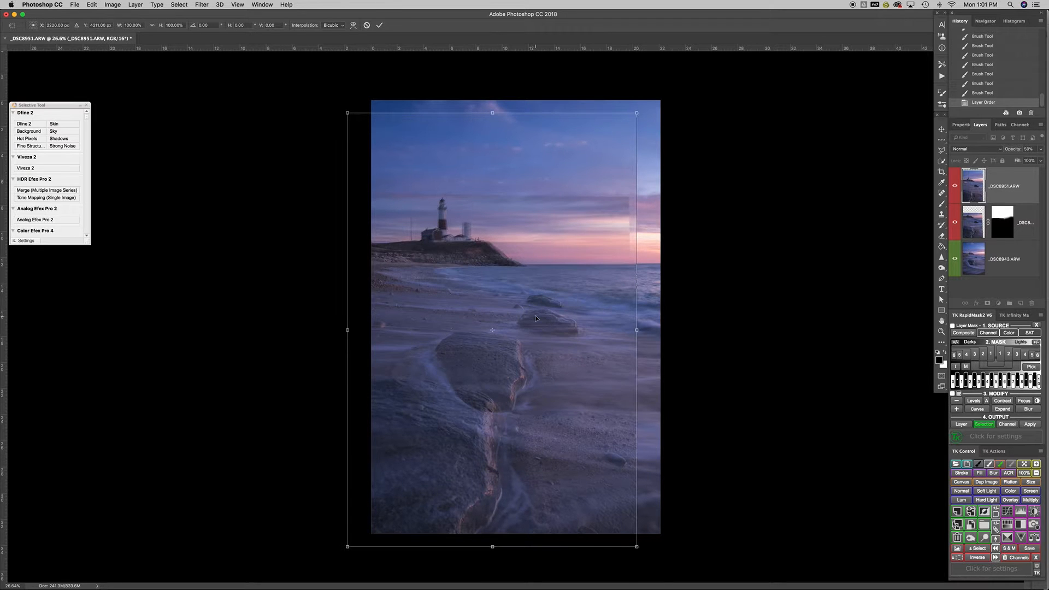
left_click_drag(593, 280, 607, 280)
Set the layer's opacity to 76% and shift it so its sides meet the canvas edges with the horizons aligned
left_click(1041, 151)
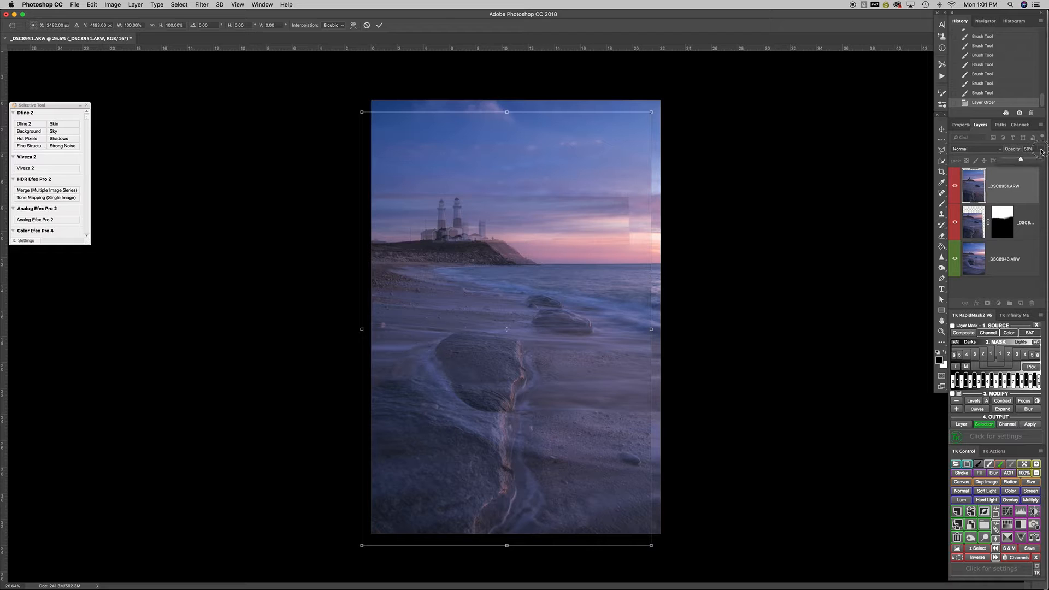
left_click_drag(1029, 161, 1029, 161)
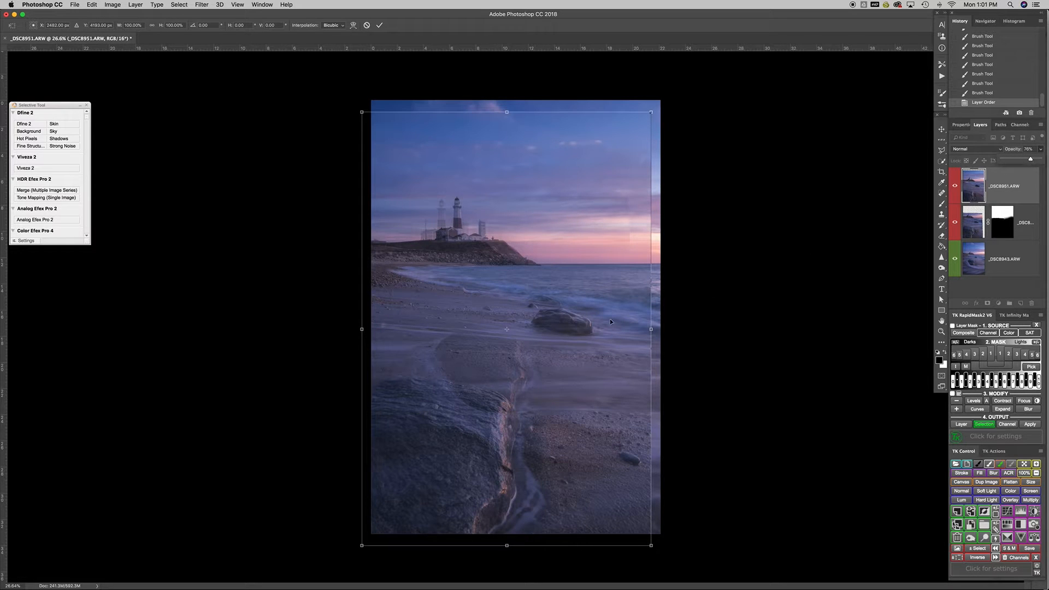
mouse_move(555, 350)
left_mouse_down()
mouse_move(544, 360)
mouse_move(560, 363)
left_mouse_up()
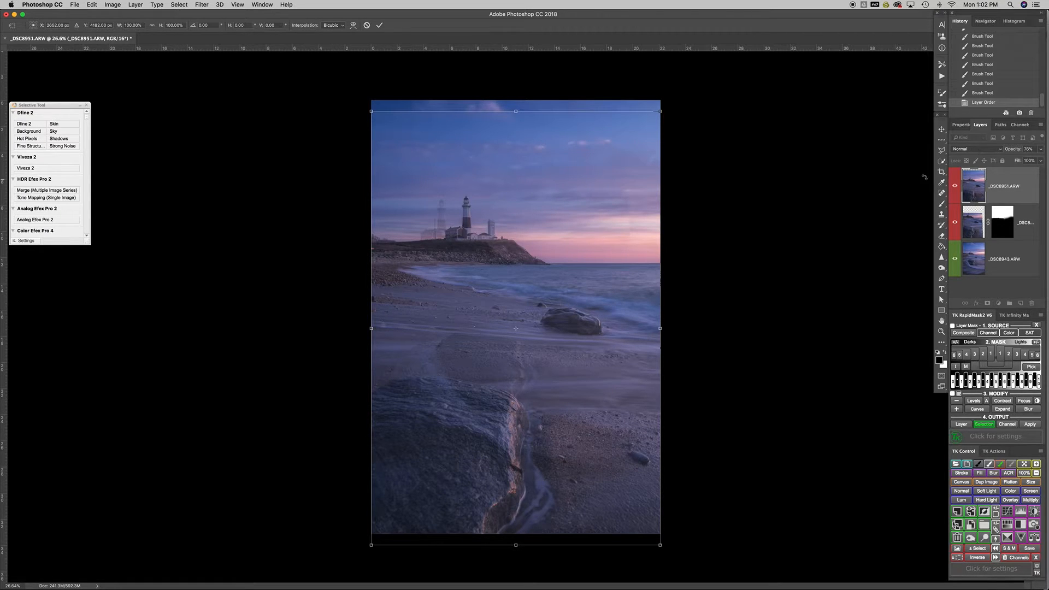
Restore the _DSC8951.ARW layer to 100% opacity and apply the free transform
left_click(1042, 149)
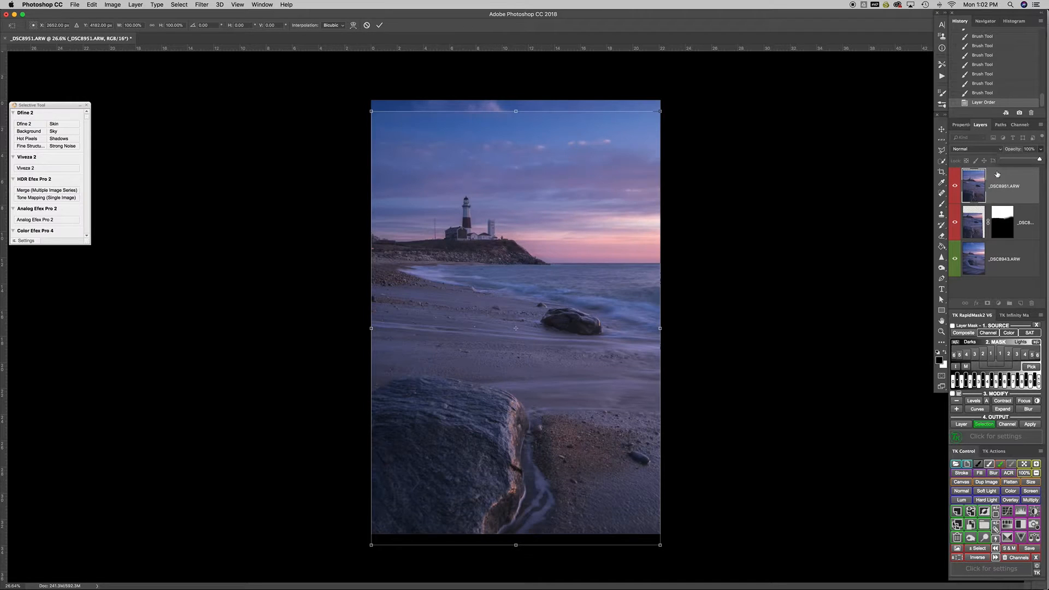
key("Return")
key("Return")
Compare the composition with and without the _DSC8951.ARW layer by toggling its visibility, leaving it shown
left_click(955, 187)
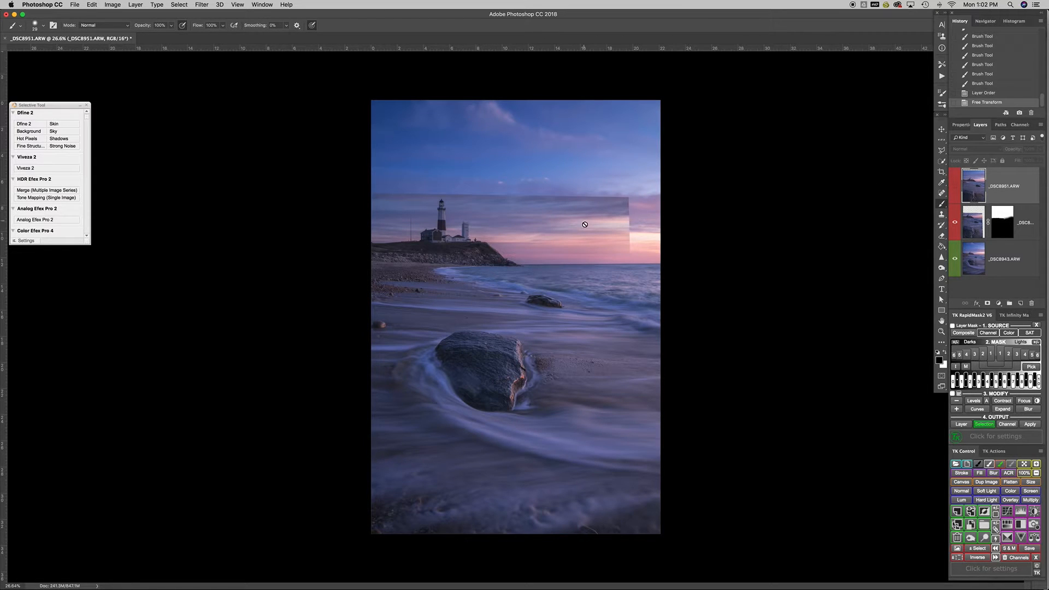
left_click(956, 187)
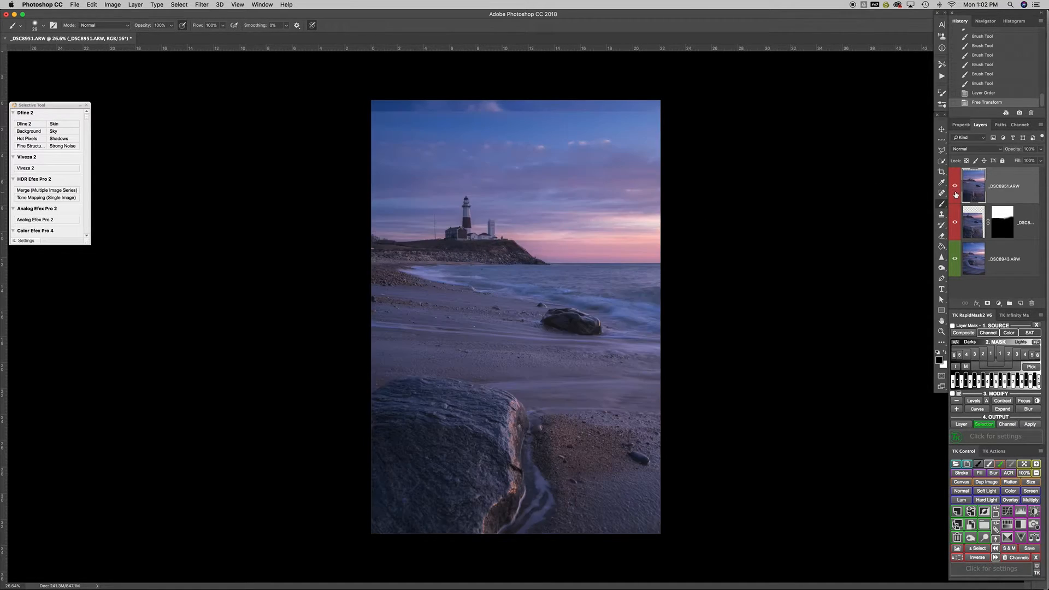
left_click(956, 187)
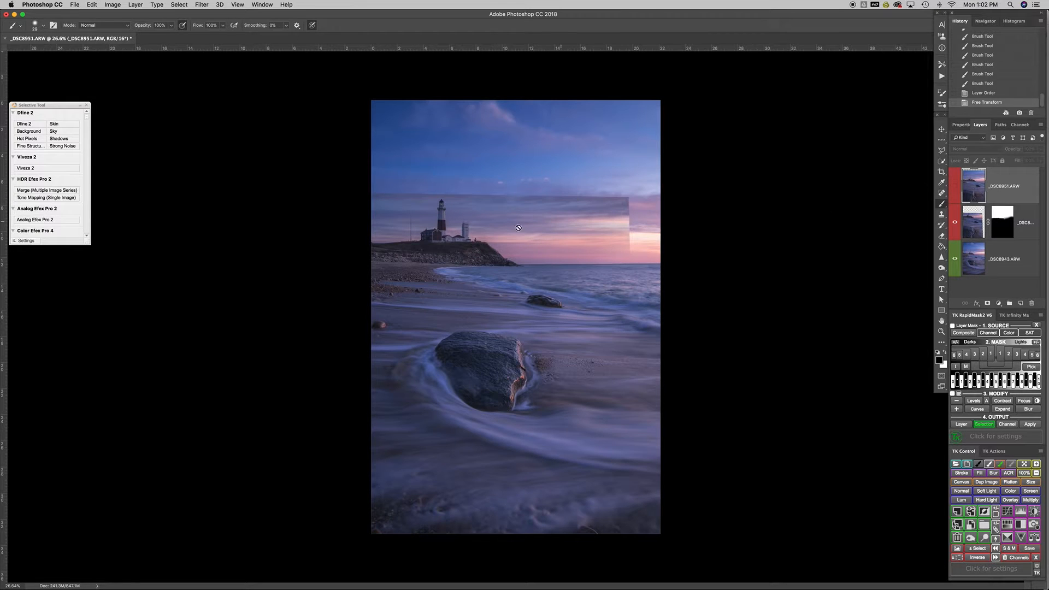
left_click(955, 186)
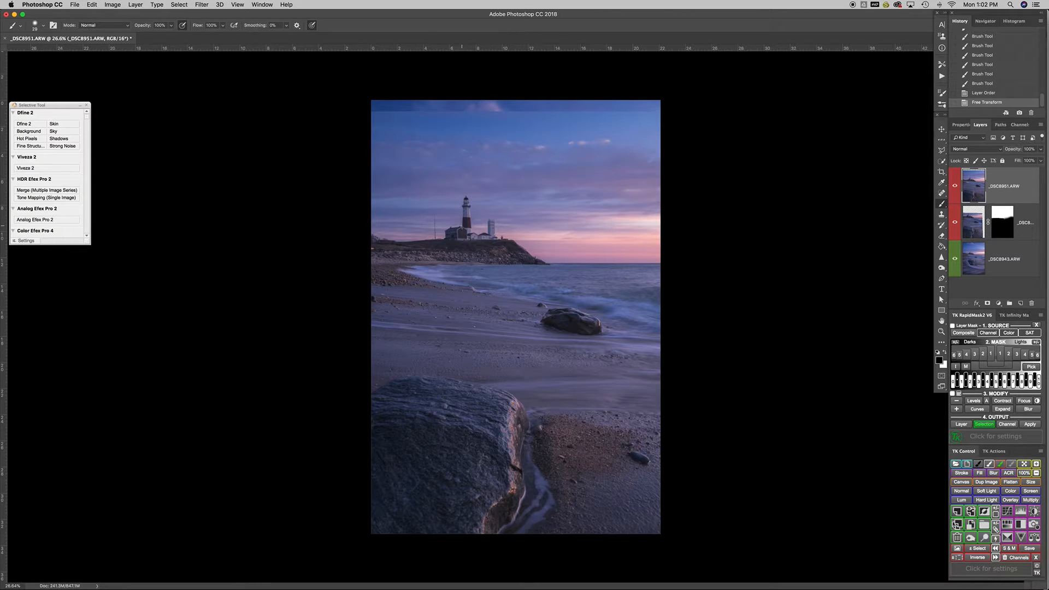
Add a black layer mask to the _DSC8951.ARW layer and paint its upper sky back in with a large white brush
scroll(491, 231, "up", 3)
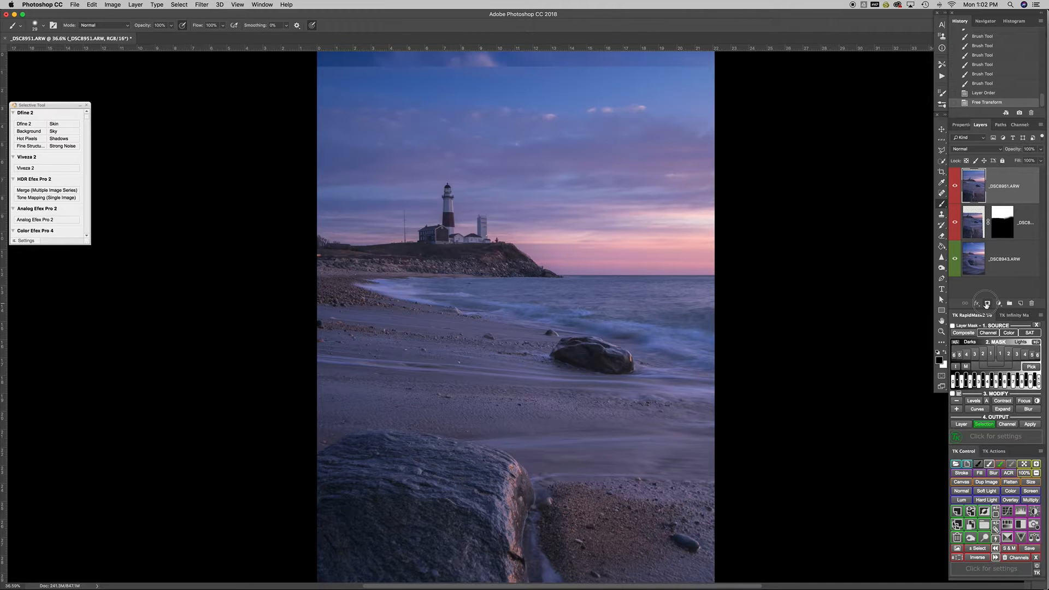
left_click(988, 304, "alt")
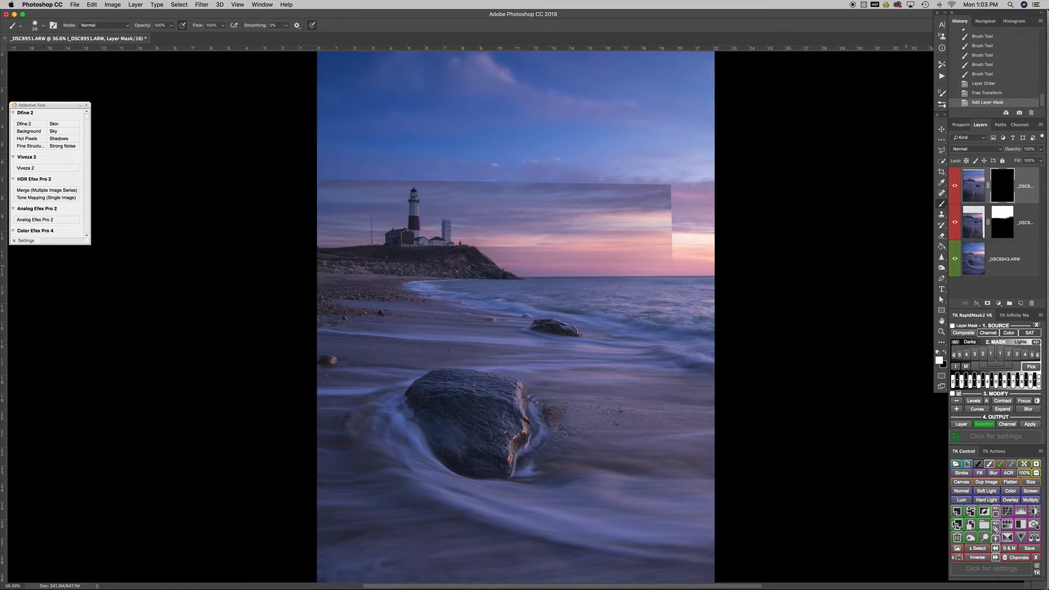
mouse_move(573, 190)
left_mouse_down("ctrl+alt")
mouse_move(673, 194)
mouse_move(689, 218)
mouse_move(716, 211)
mouse_move(546, 186)
mouse_move(333, 103)
mouse_move(317, 120)
mouse_move(702, 83)
mouse_move(674, 151)
mouse_move(722, 152)
left_mouse_up("ctrl+alt")
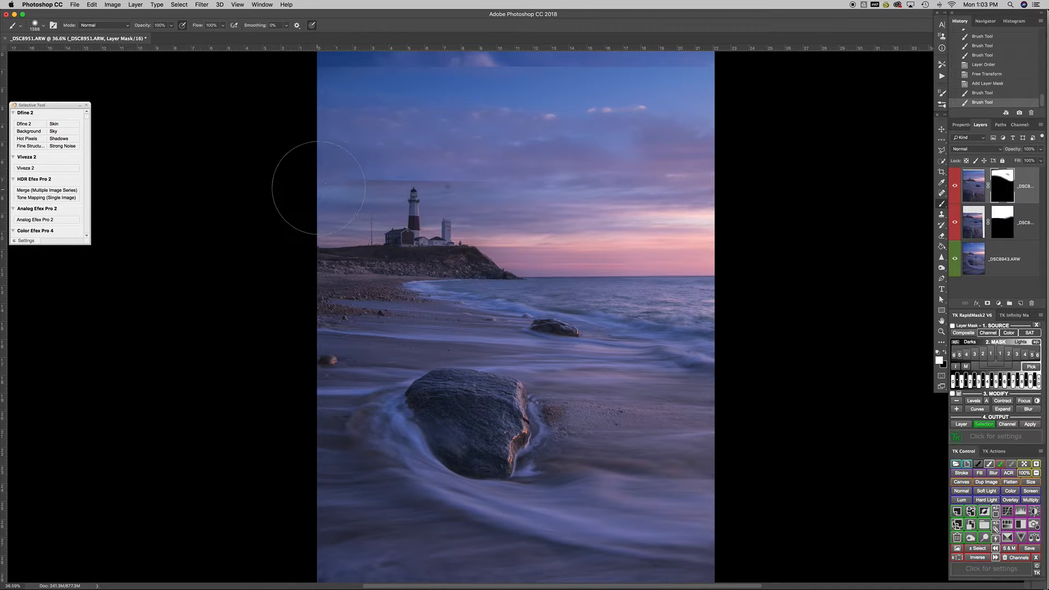
Paint white on the mask over the seam beside the lighthouse top, touching up around the duplicate lantern in black
left_click_drag(350, 184, 398, 186)
left_click_drag(355, 155, 367, 156)
key("super+z")
left_click_drag(452, 187, 380, 192)
key("x")
mouse_move(455, 191)
left_mouse_down()
mouse_move(443, 185)
mouse_move(465, 182)
left_mouse_up()
key("x")
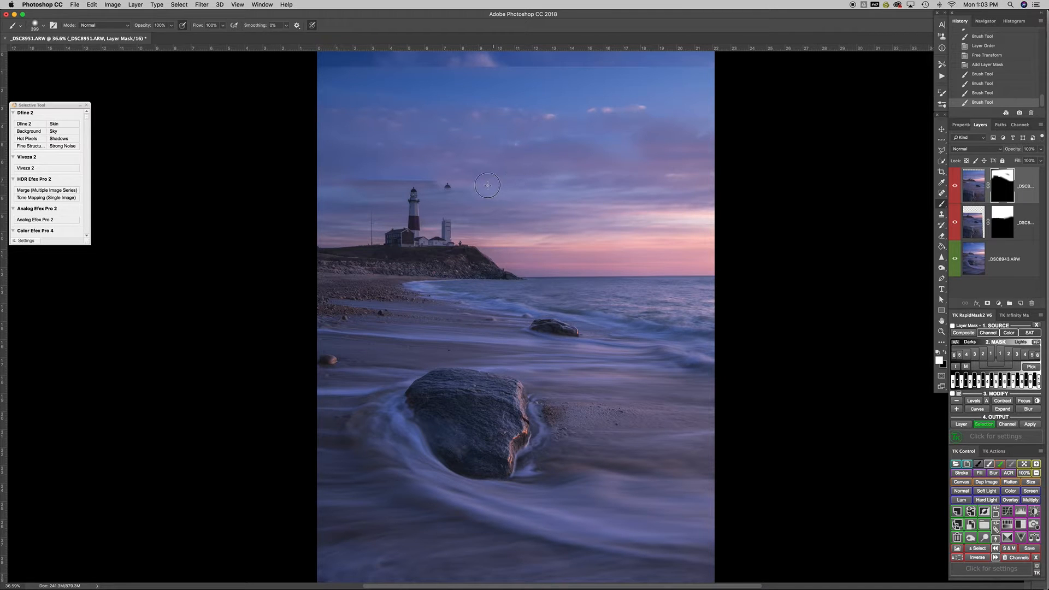
Paint white on the _DSC8951.ARW mask to cover the hard rectangular seam across the sky between the lighthouse and the open sea
mouse_move(466, 198)
left_mouse_down()
mouse_move(458, 205)
mouse_move(432, 185)
mouse_move(538, 192)
mouse_move(569, 220)
mouse_move(562, 216)
mouse_move(738, 206)
left_mouse_up()
key("super+z")
key("x")
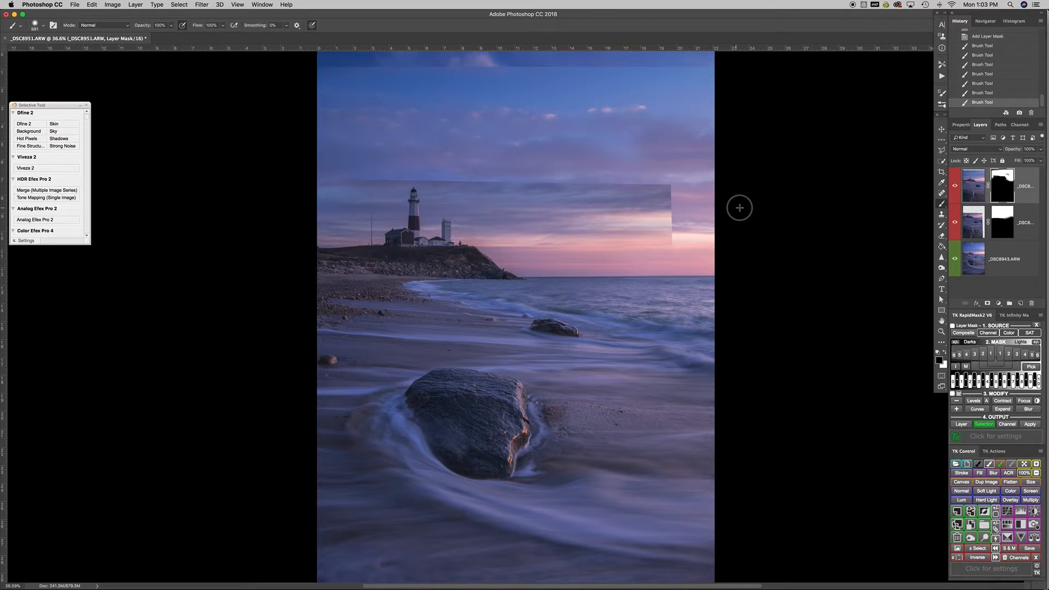
key("x")
mouse_move(648, 213)
left_mouse_down()
mouse_move(684, 214)
mouse_move(650, 209)
mouse_move(603, 228)
mouse_move(662, 224)
left_mouse_up()
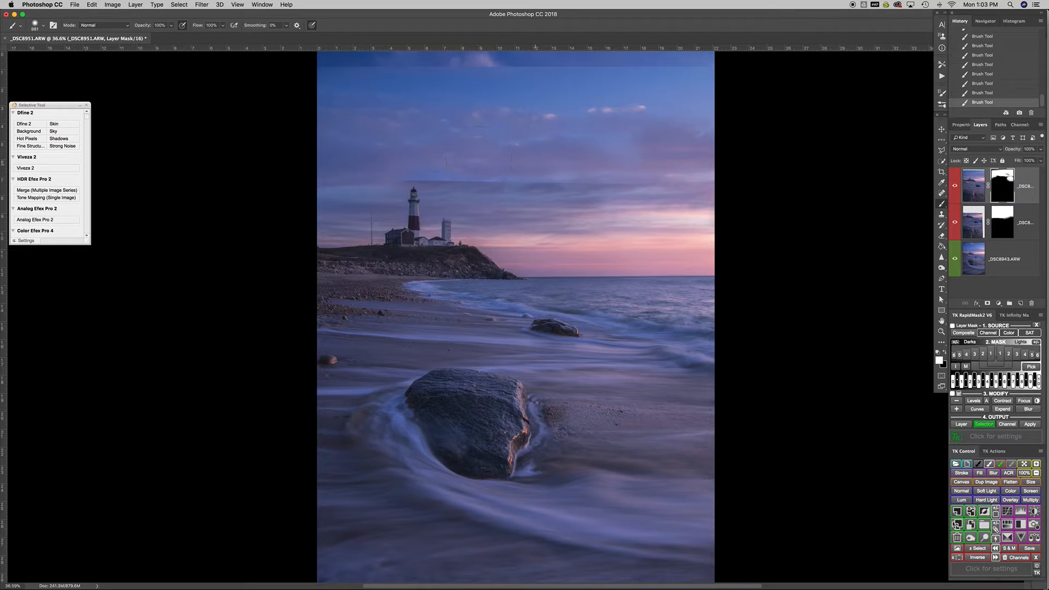
left_click(503, 169, "ctrl+alt")
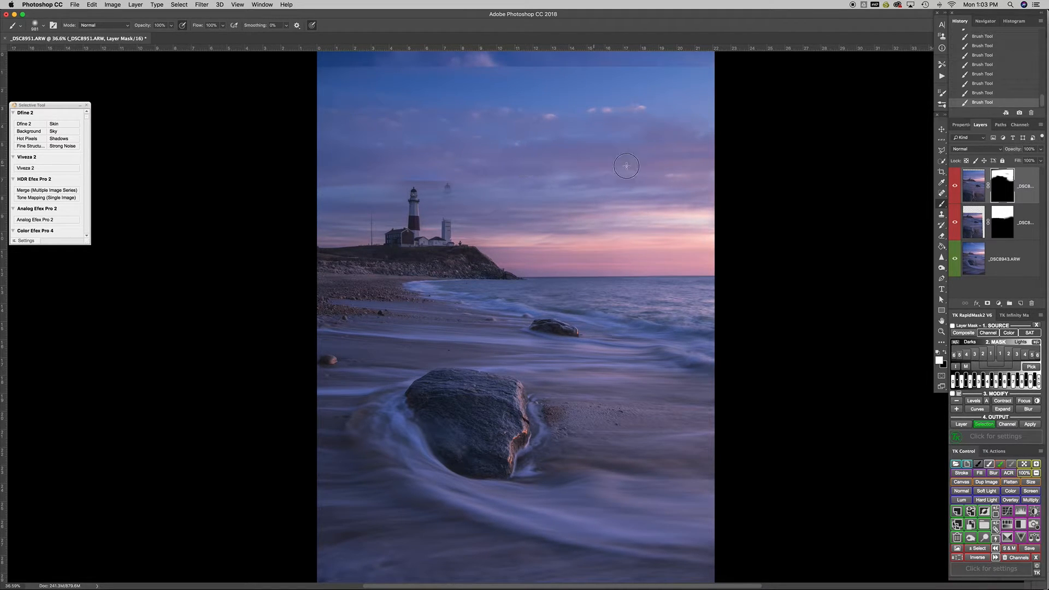
Blend away the remaining horizontal seam around and above the lighthouse top by painting the mask white
key("super+space")
mouse_move(421, 200)
left_mouse_down()
mouse_move(454, 188)
mouse_move(465, 196)
left_mouse_up()
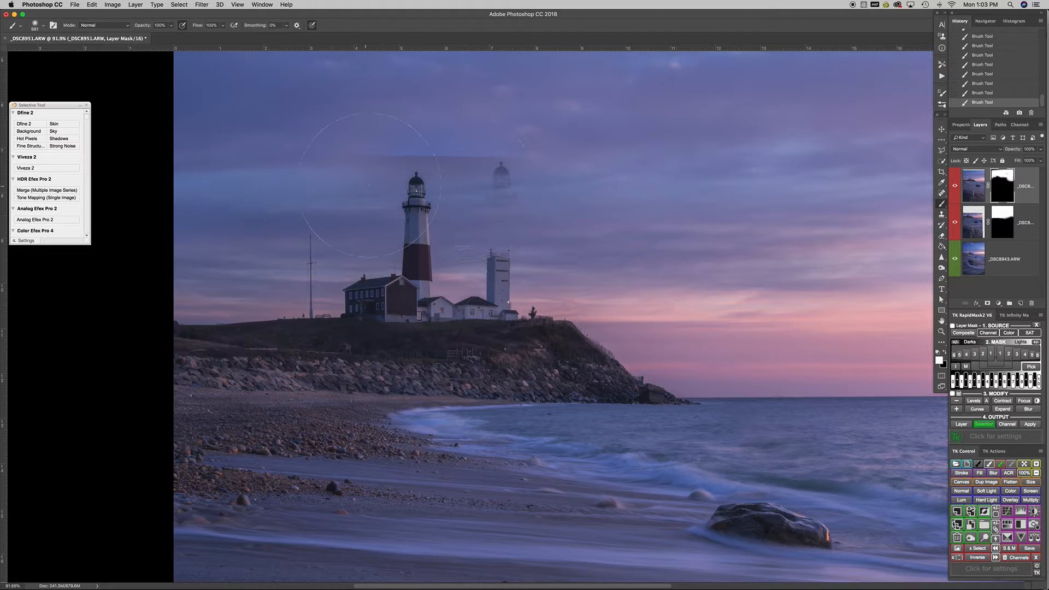
left_click_drag(452, 206, 334, 214)
left_click_drag(420, 173, 402, 173)
left_click_drag(433, 150, 595, 154)
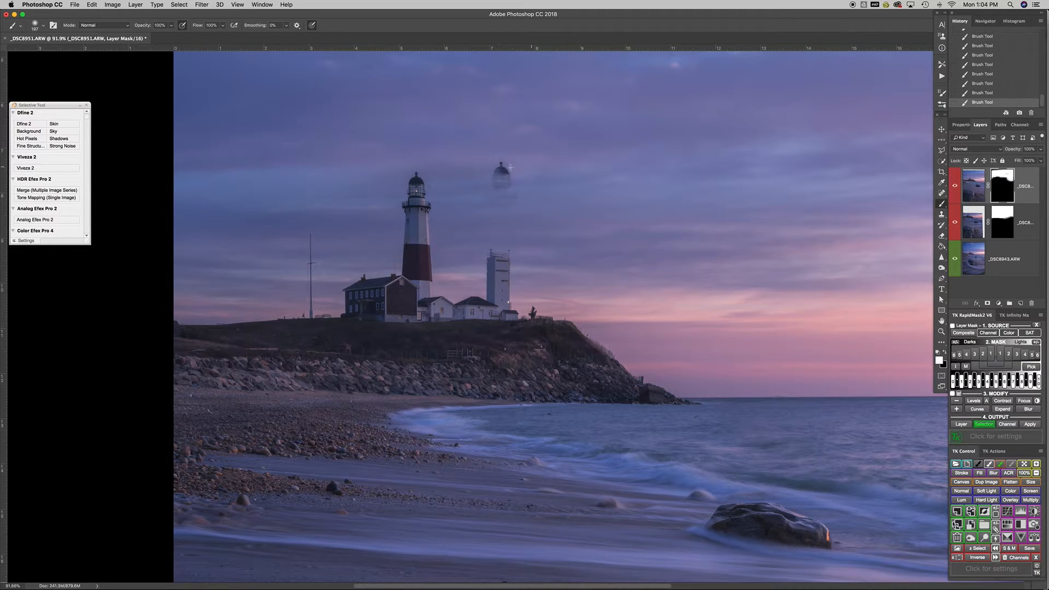
Try to hide the duplicate lantern in the sky by painting black over it on the mask, undoing the strokes
key("x")
left_click_drag(506, 171, 516, 176)
key("super+z")
key("x")
key("super+z")
key("x")
left_click_drag(514, 162, 491, 162)
key("super+z")
Paint white on the mask over the sky just above the lighthouse, and black with a small brush over its finial and dome
key("x")
left_click_drag(413, 157, 392, 158)
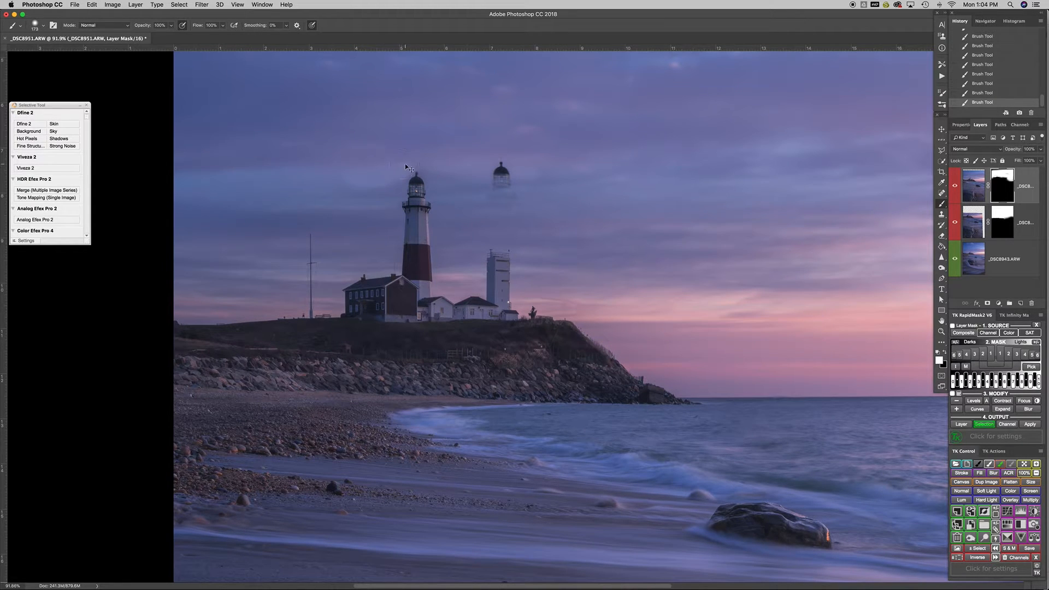
scroll(410, 167, "up", 5)
mouse_move(443, 207)
left_mouse_down()
mouse_move(392, 263)
mouse_move(268, 244)
mouse_move(277, 241)
left_mouse_up()
key("x")
left_click_drag(414, 193, 423, 190)
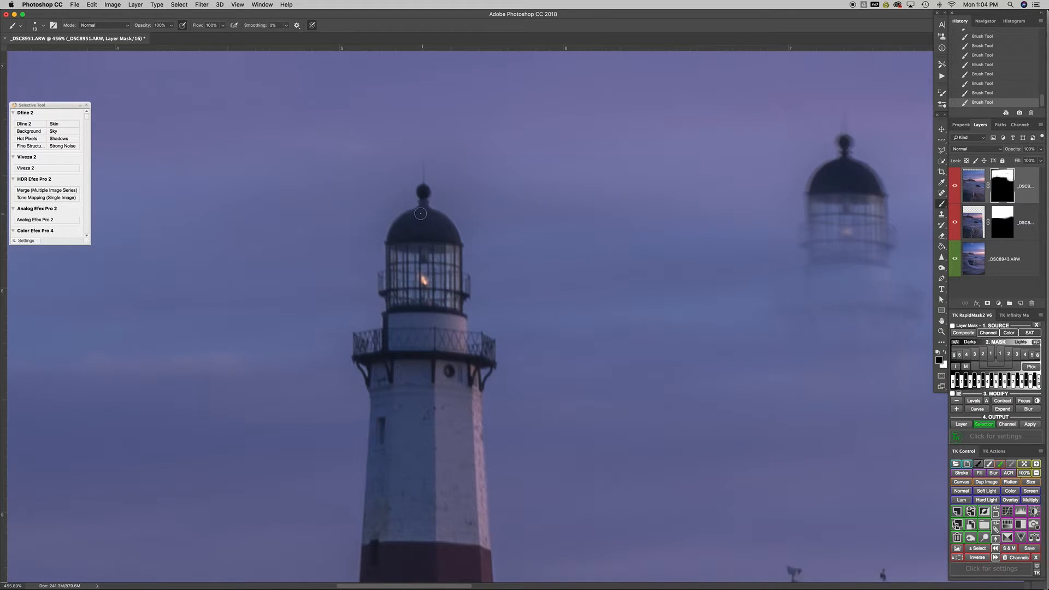
mouse_move(404, 223)
left_mouse_down()
mouse_move(396, 238)
mouse_move(409, 217)
left_mouse_up()
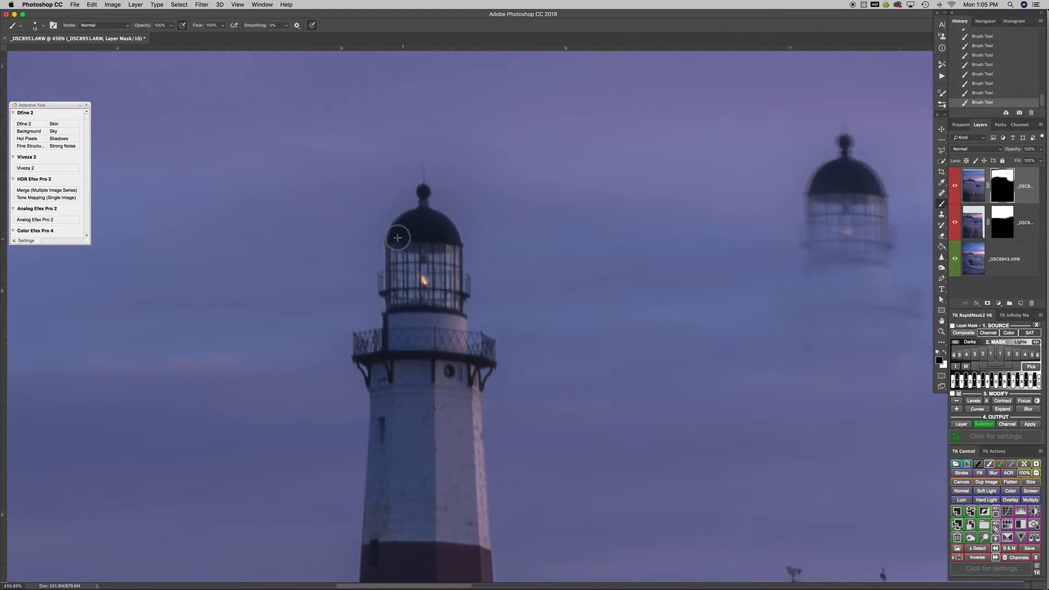
Restore the lighthouse's finial neck and spire with fine black mask strokes, undoing the white touch-up beside the spire
left_click(421, 209, "ctrl+alt")
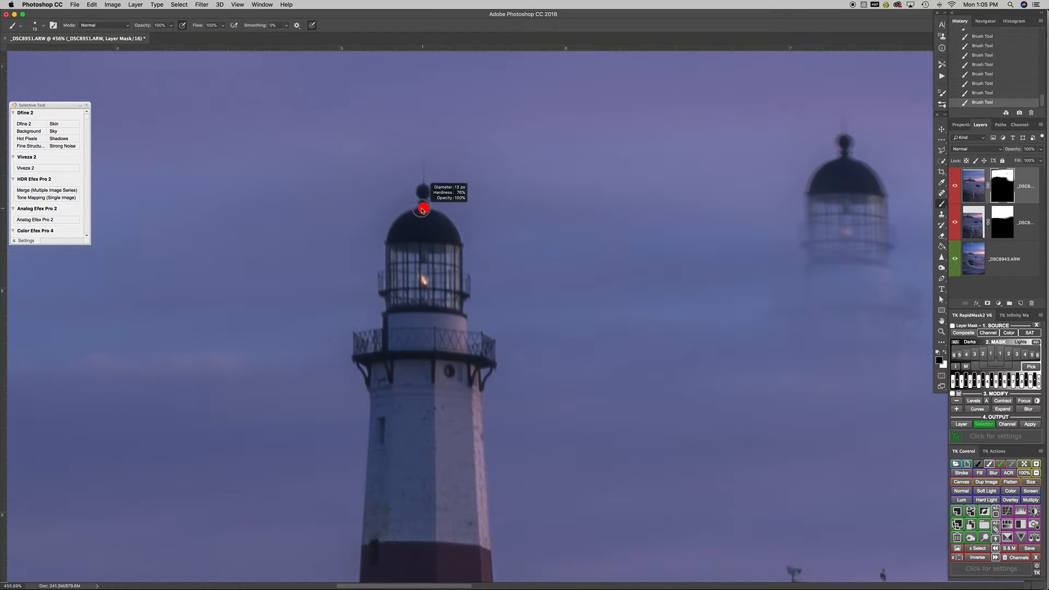
mouse_move(436, 206)
left_mouse_down()
mouse_move(450, 201)
mouse_move(412, 202)
left_mouse_up()
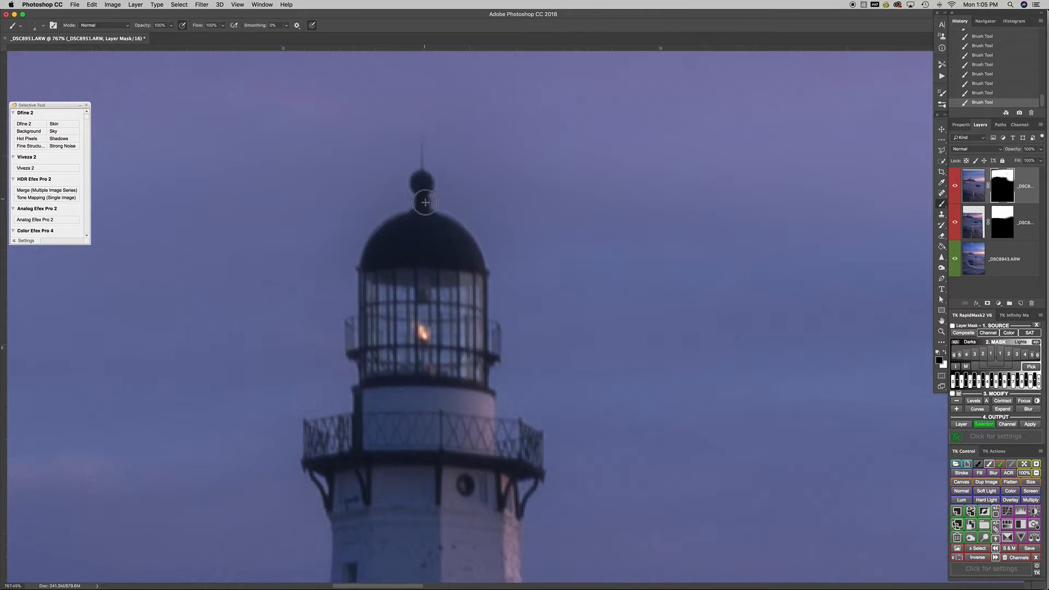
left_click_drag(425, 200, 423, 202)
mouse_move(422, 170)
left_mouse_down()
mouse_move(428, 69)
mouse_move(432, 101)
left_mouse_up()
key("x")
left_click(425, 167, "shift")
key("super+z")
left_click(1002, 96)
Examine the lighthouse top, the duplicate lantern and the horizon up to the canvas edge for blending flaws
scroll(644, 238, "down", 10)
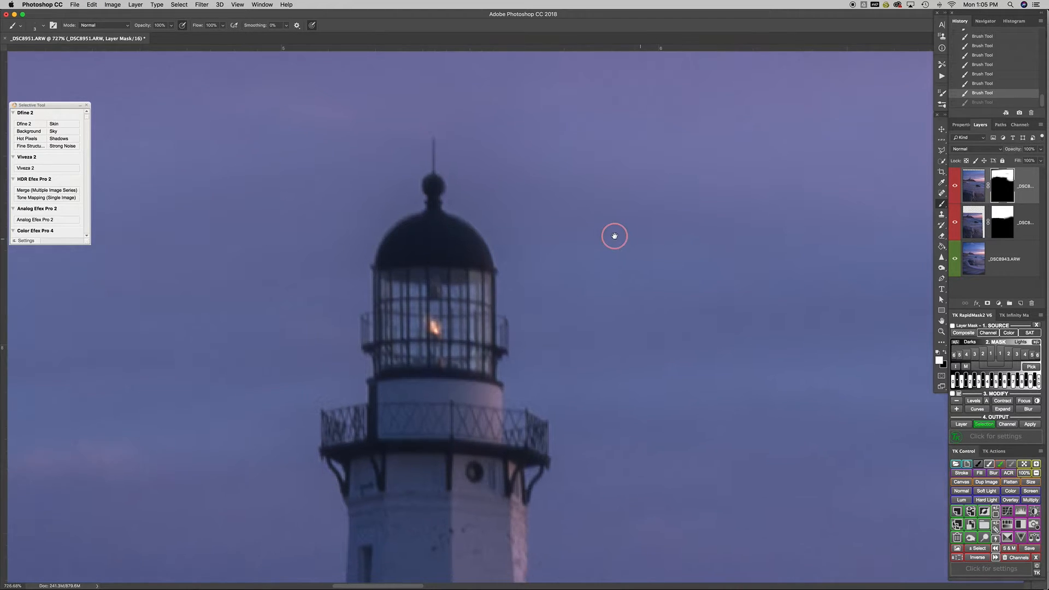
scroll(596, 238, "up", 1)
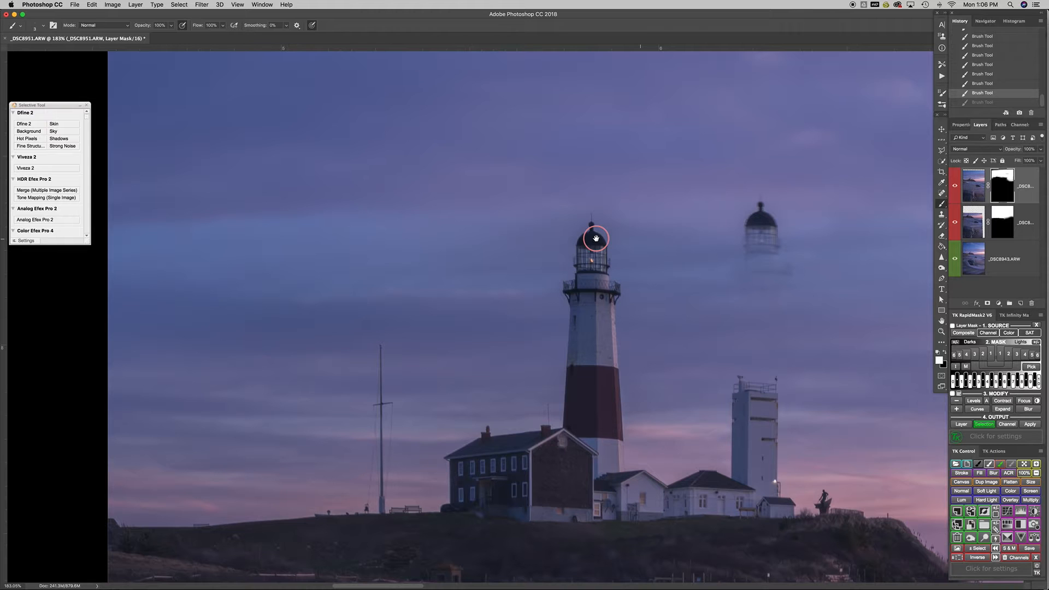
scroll(596, 239, "up", 5)
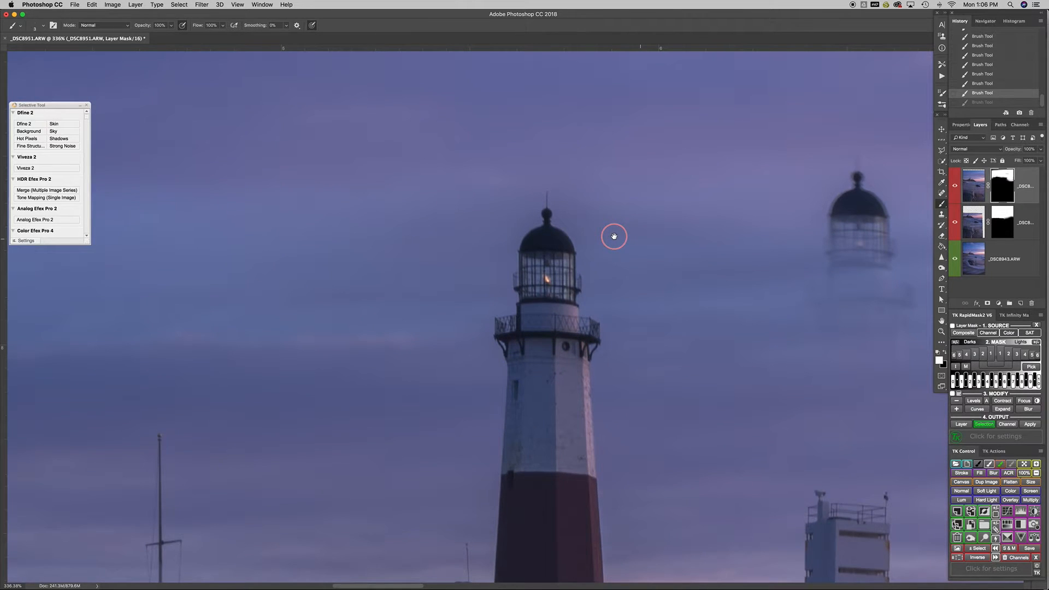
scroll(615, 236, "down", 2)
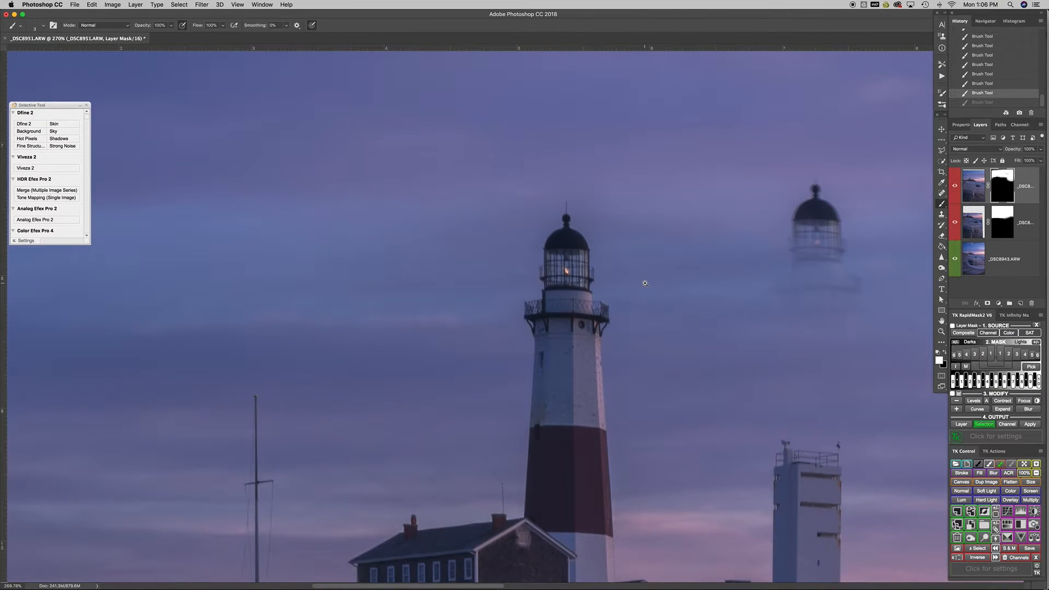
left_click_drag(725, 264, 339, 270)
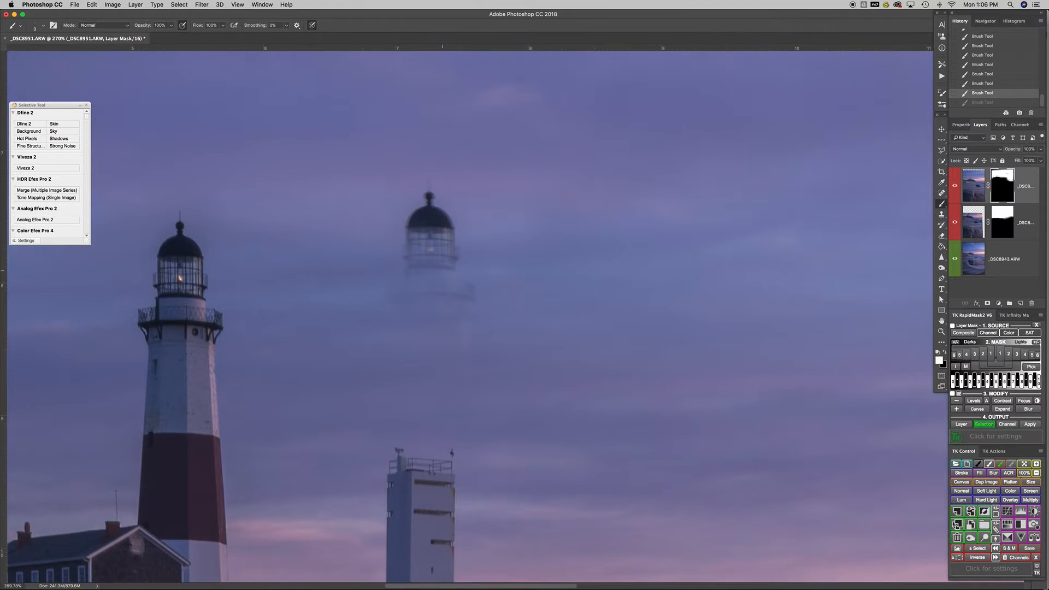
scroll(529, 281, "down", 8)
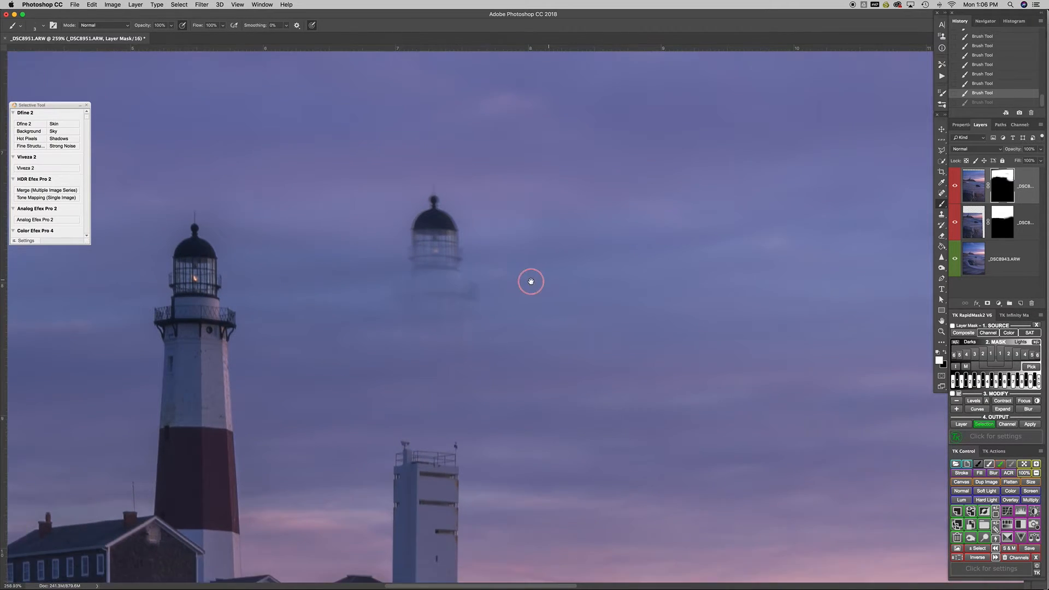
left_click_drag(667, 266, 511, 270)
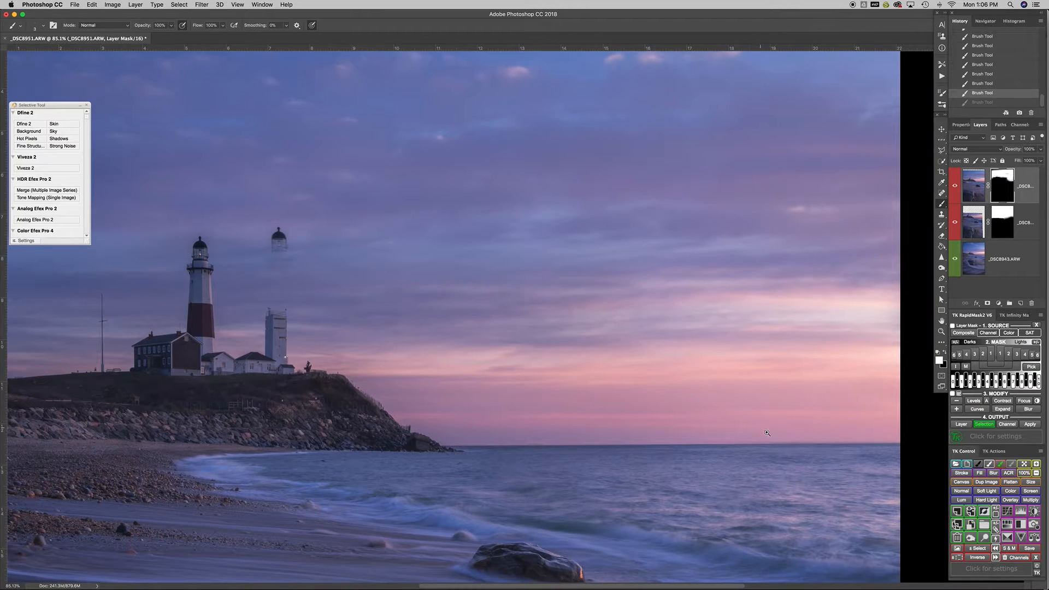
scroll(810, 447, "up", 8)
scroll(820, 449, "down", 1)
left_click_drag(820, 449, 251, 417)
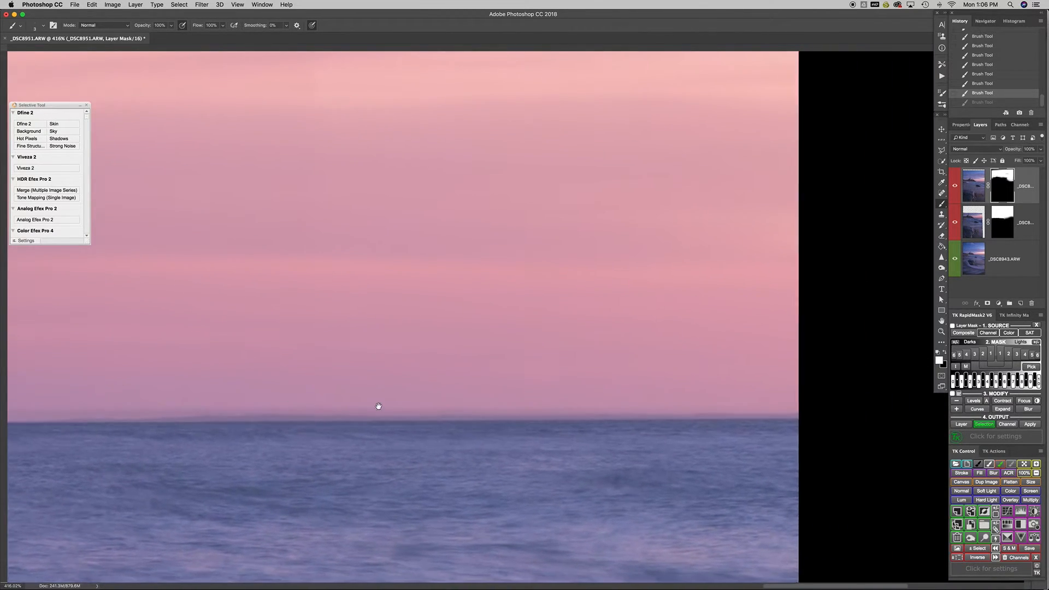
left_click_drag(478, 412, 585, 418)
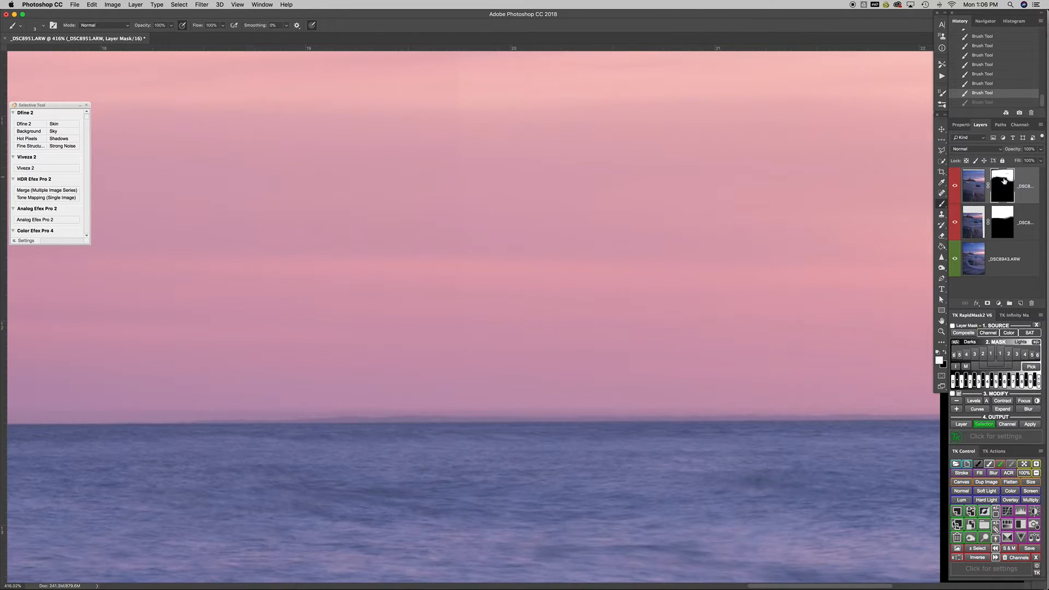
left_click_drag(691, 270, 633, 269)
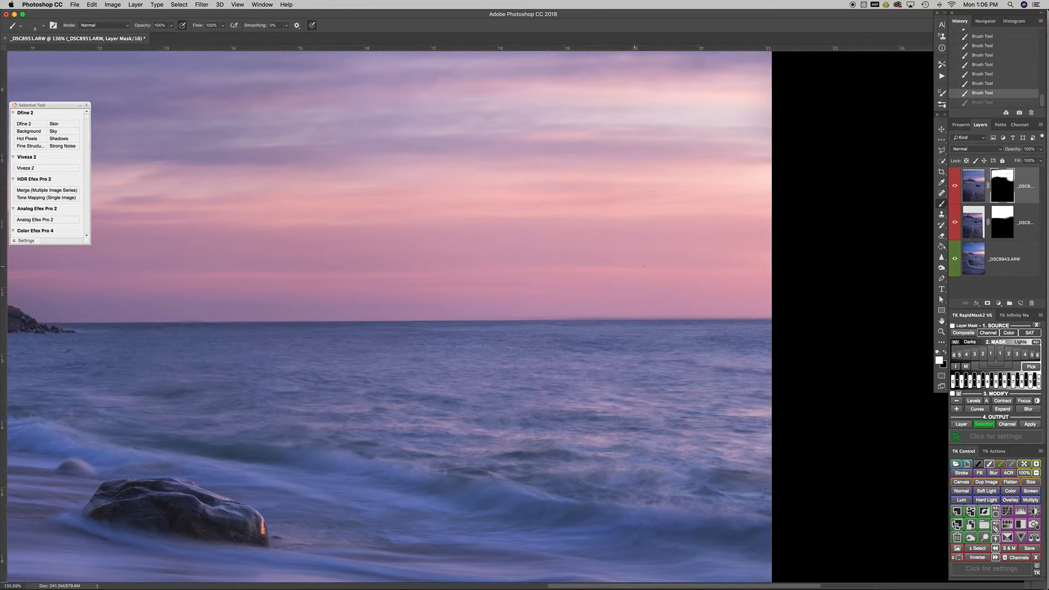
Paint white on the _DSC8951.ARW mask with a large brush across the clouds above the open sea
left_click_drag(507, 130, 607, 140)
left_click_drag(466, 210, 481, 354)
left_click_drag(438, 228, 501, 228)
mouse_move(610, 195)
left_mouse_down()
mouse_move(354, 241)
mouse_move(571, 191)
left_mouse_up()
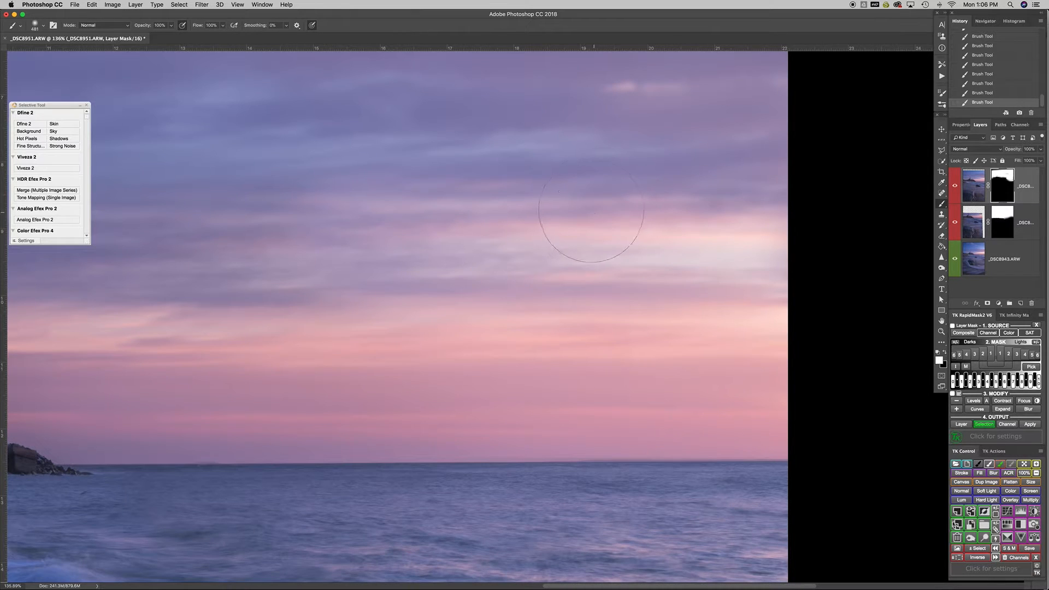
left_click_drag(534, 244, 539, 401)
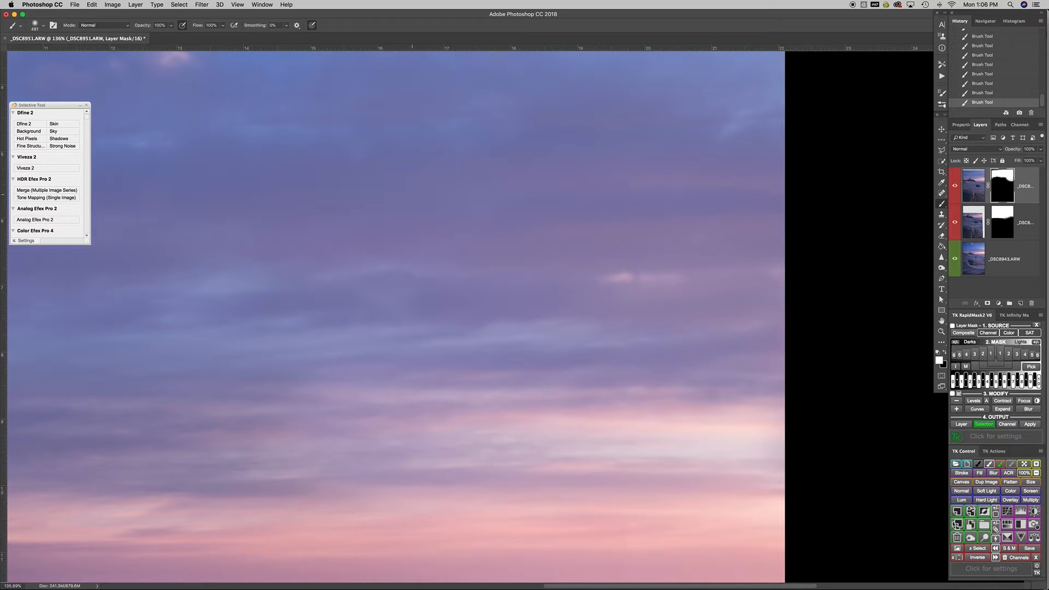
Paint white on the _DSC8951.ARW mask along the horizon beyond the headland, undoing a black correction stroke
scroll(504, 329, "down", 10)
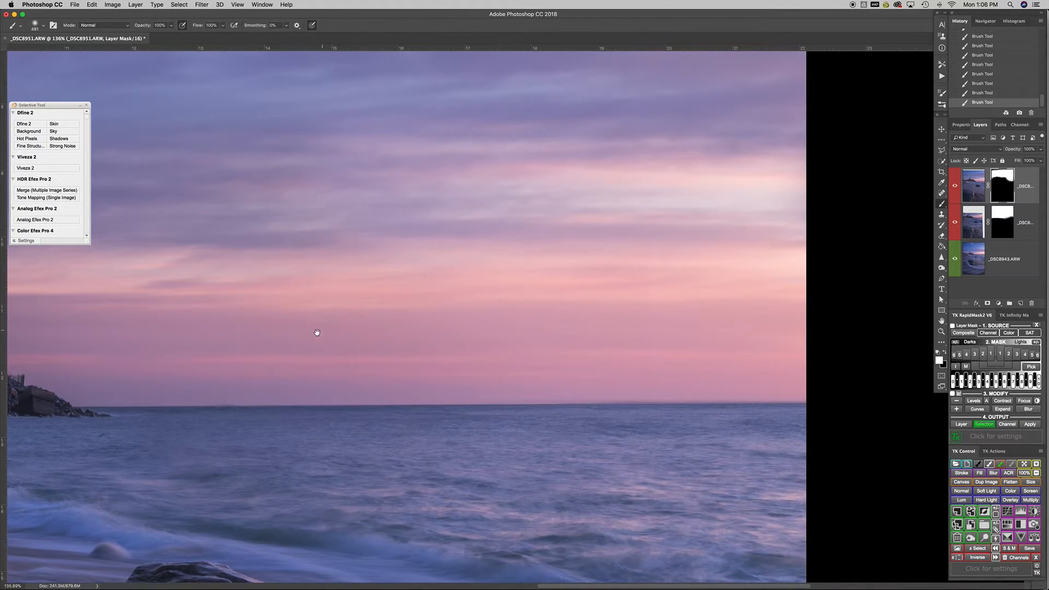
left_click_drag(236, 402, 265, 399)
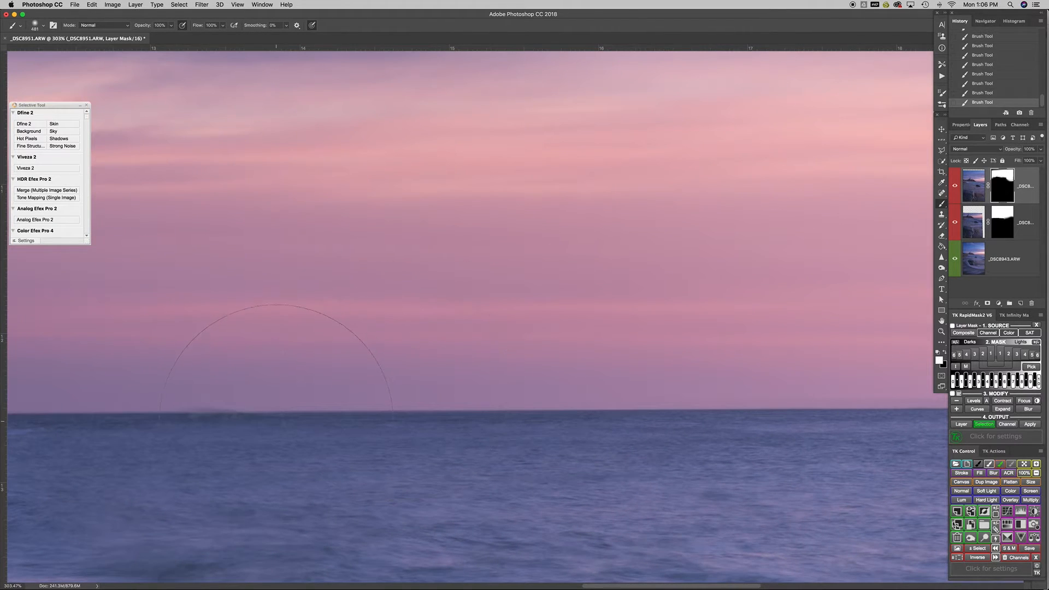
mouse_move(248, 410)
left_mouse_down()
mouse_move(30, 424)
mouse_move(42, 420)
left_mouse_up()
key("x")
left_click_drag(239, 418, 197, 416)
key("super+z")
Paint white on the _DSC8950.ARW layer's mask through the sky band just above the horizon, undoing a stroke across the water
left_click(1003, 229)
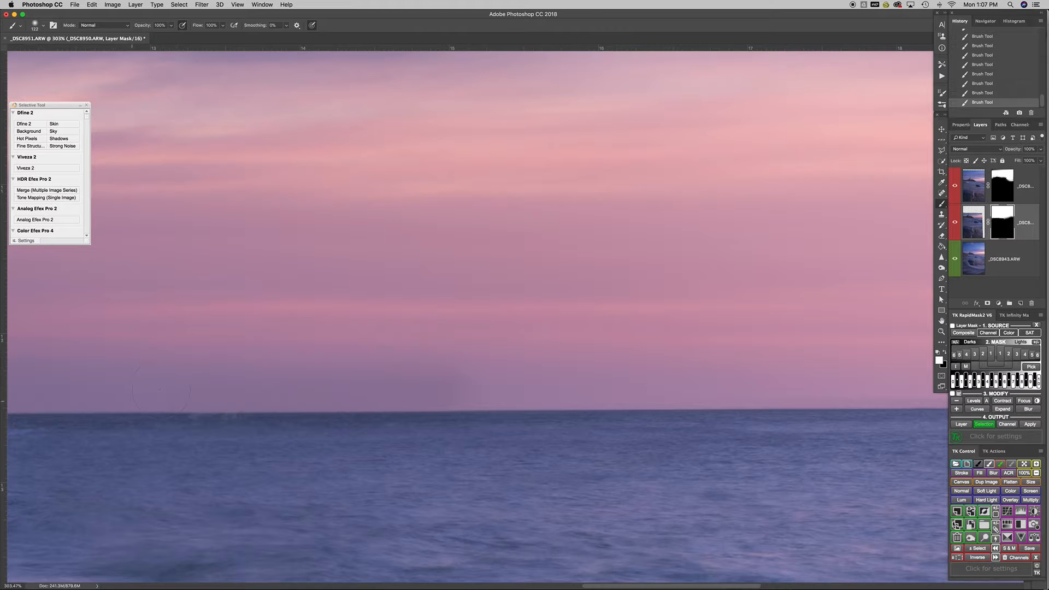
left_click_drag(306, 473, 906, 460)
key("super+0")
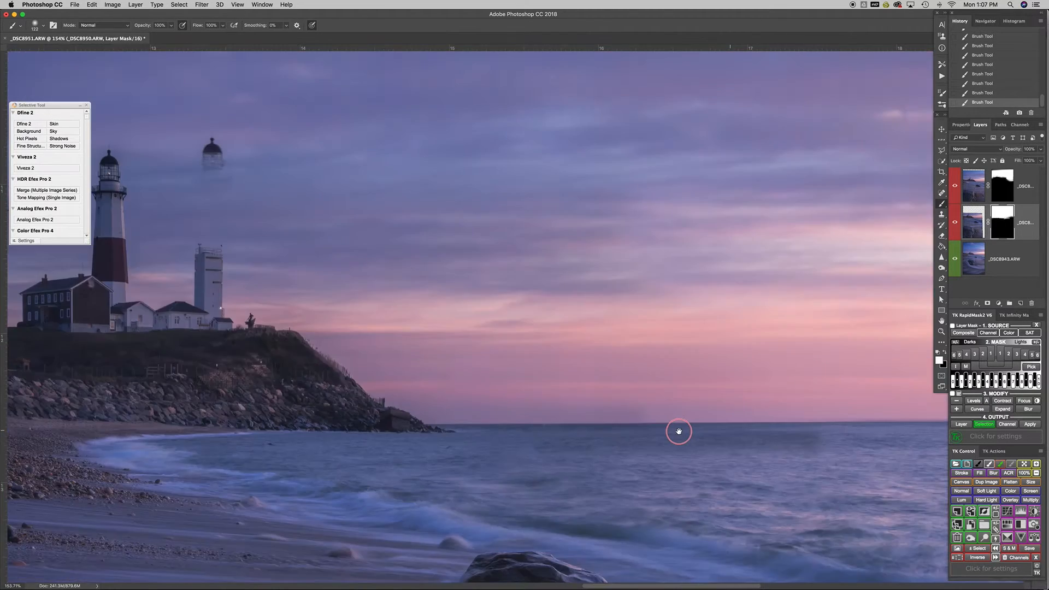
key("super+z")
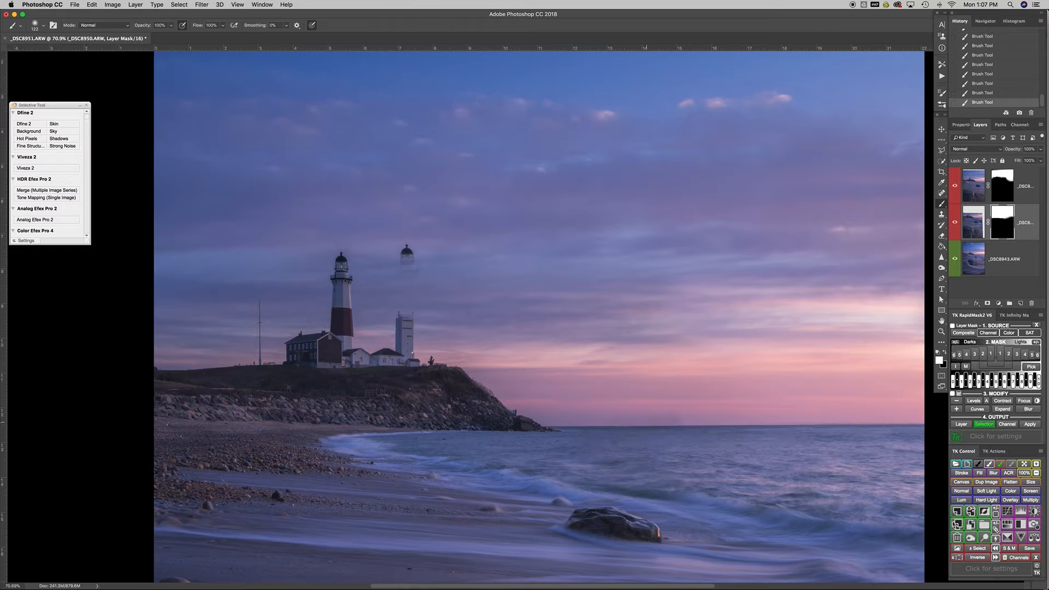
mouse_move(663, 425)
left_mouse_down()
mouse_move(713, 429)
mouse_move(717, 417)
mouse_move(687, 412)
left_mouse_up()
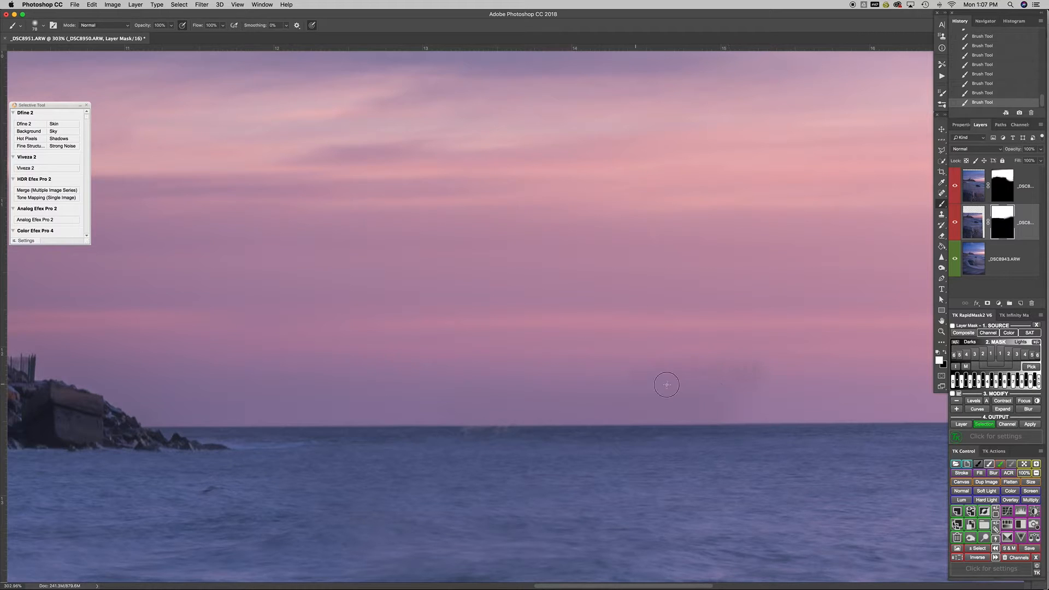
left_click_drag(775, 386, 873, 391)
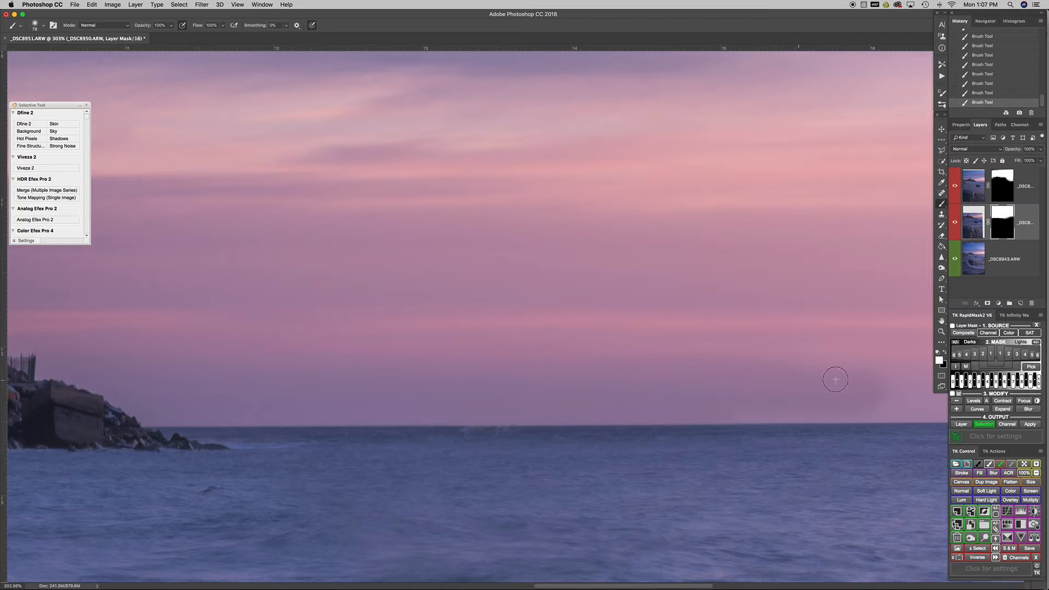
scroll(710, 394, "right", 10)
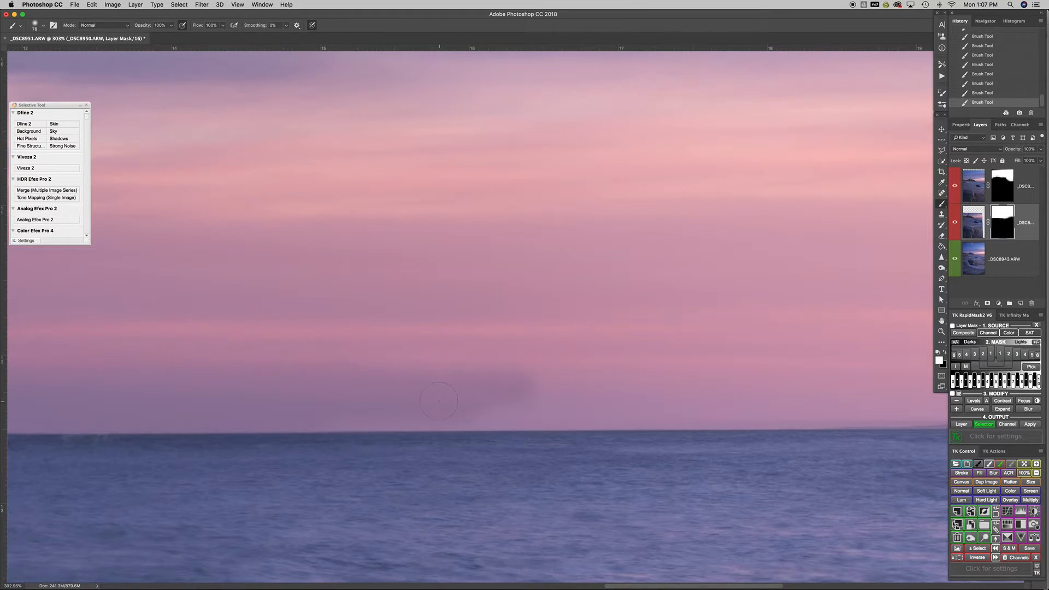
left_click_drag(581, 403, 925, 403)
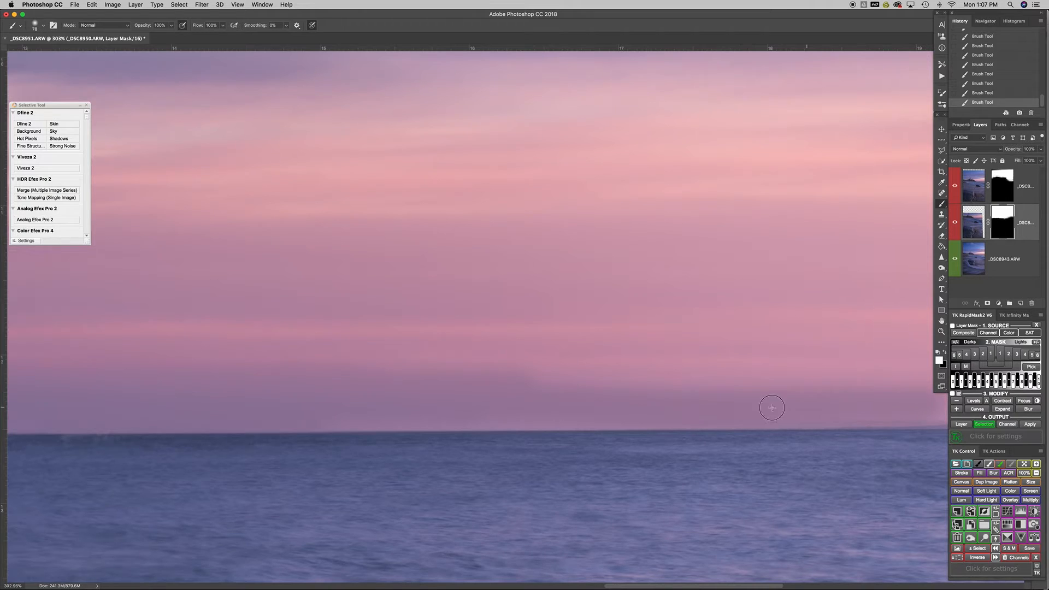
Try painting black on the _DSC8950.ARW mask through the sky just above the horizon, undoing a preceding white stroke
scroll(772, 407, "right", 5)
left_click_drag(664, 407, 750, 408)
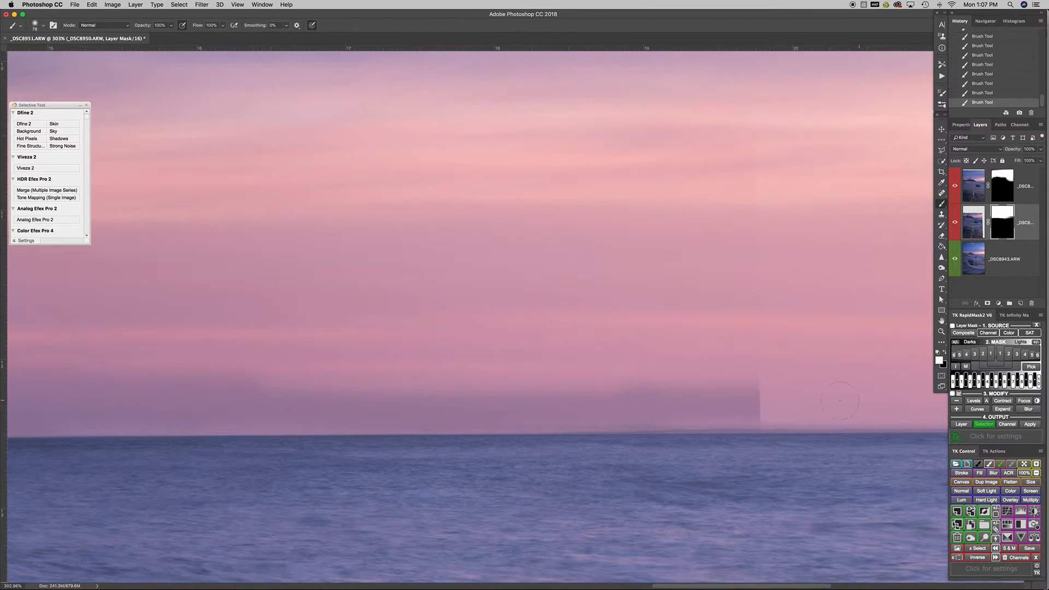
key("super+z")
key("x")
mouse_move(664, 405)
left_mouse_down()
mouse_move(268, 387)
mouse_move(178, 393)
mouse_move(522, 405)
left_mouse_up()
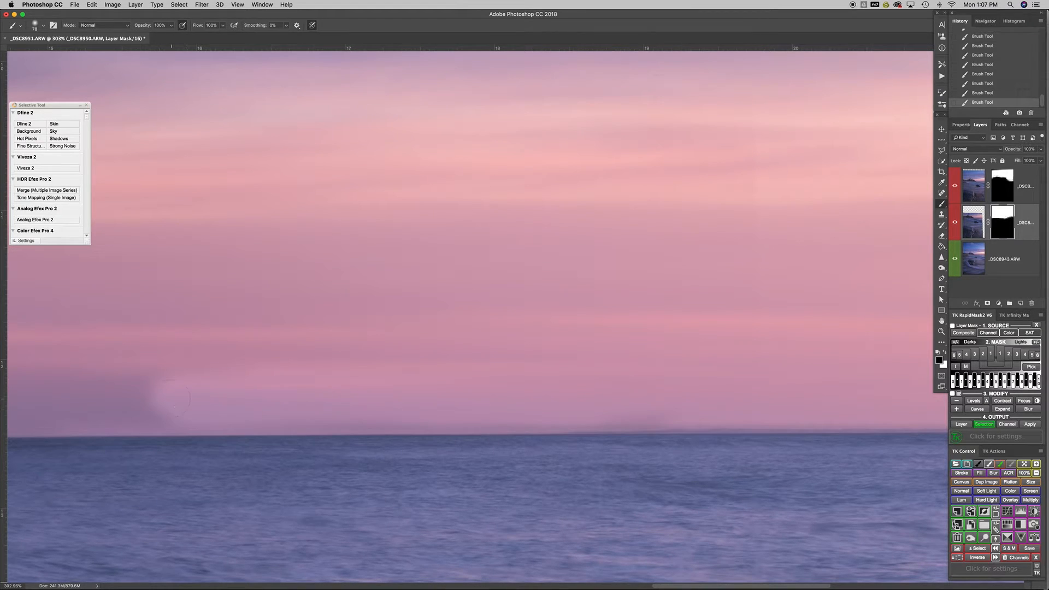
mouse_move(470, 432)
left_mouse_down()
mouse_move(573, 441)
mouse_move(806, 429)
left_mouse_up()
mouse_move(556, 386)
left_mouse_down()
mouse_move(590, 388)
mouse_move(594, 559)
left_mouse_up()
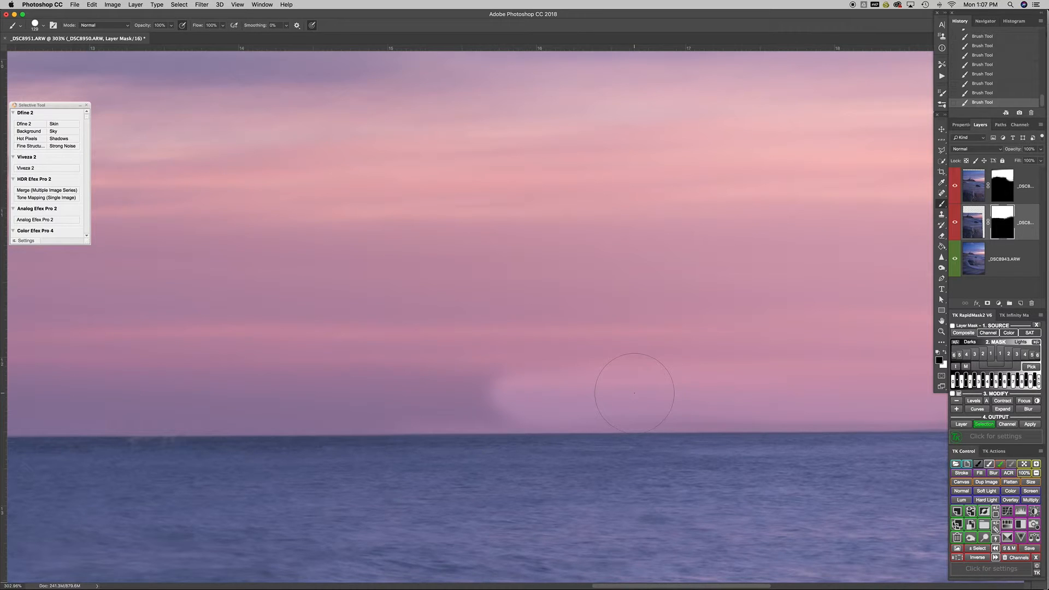
Try straight black strokes with a larger hard brush on the _DSC8950.ARW mask just above the horizon
left_click(634, 393)
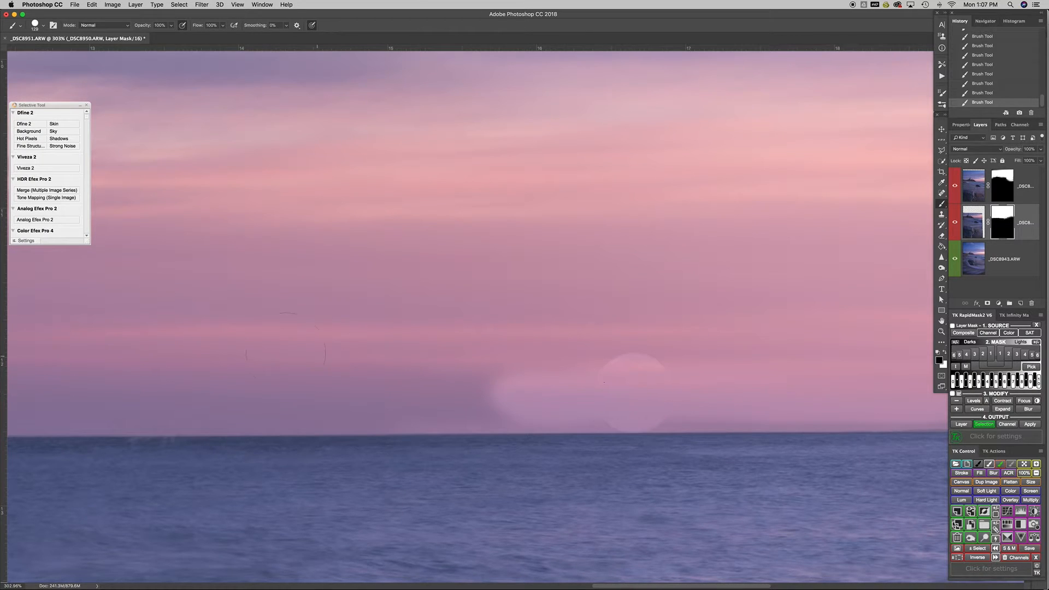
left_click(69, 395, "shift")
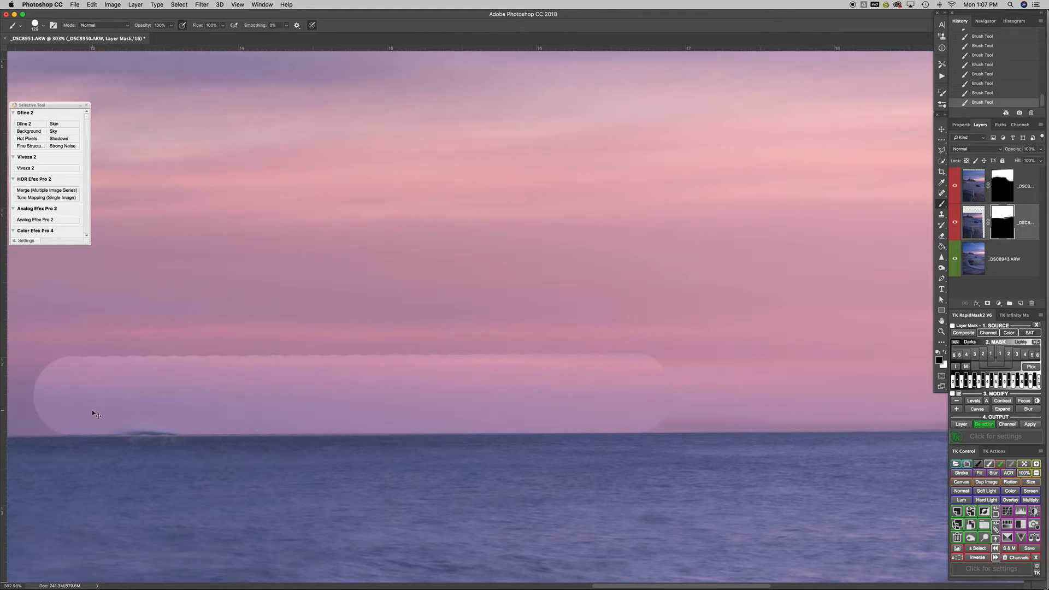
key("super+z")
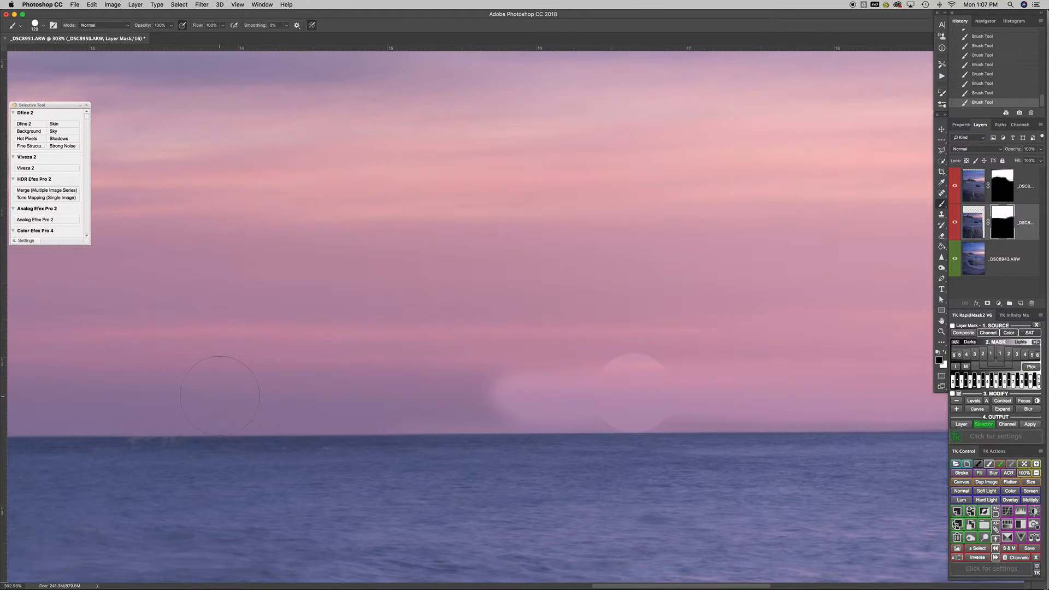
left_click(220, 396)
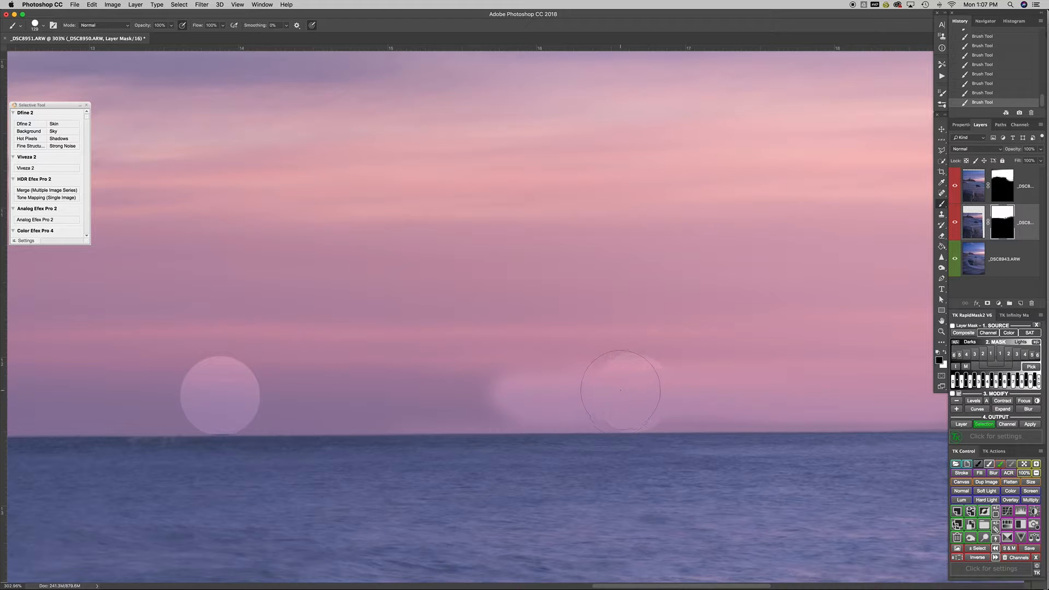
left_click(622, 392, "shift")
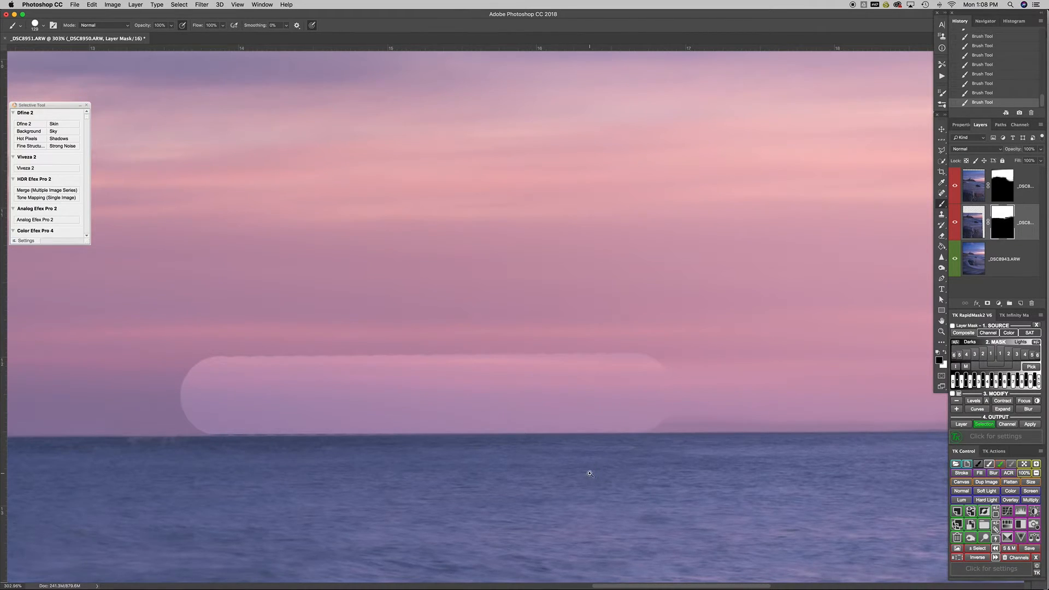
left_click_drag(591, 474, 550, 480)
left_click(364, 449)
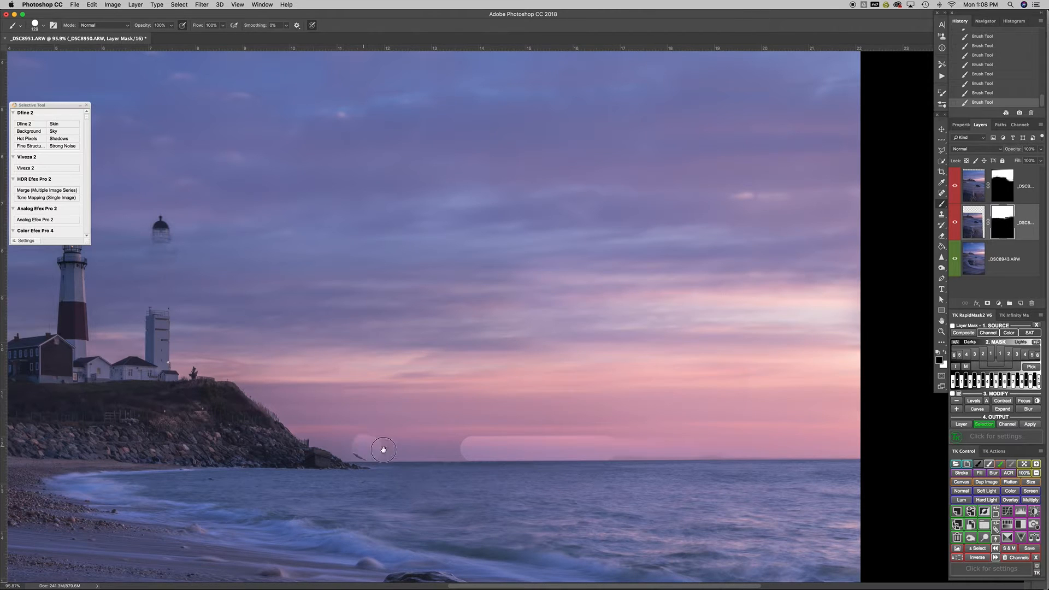
Roll the history back several brush strokes to discard the black painting above the horizon
key("super+z")
left_click(984, 86)
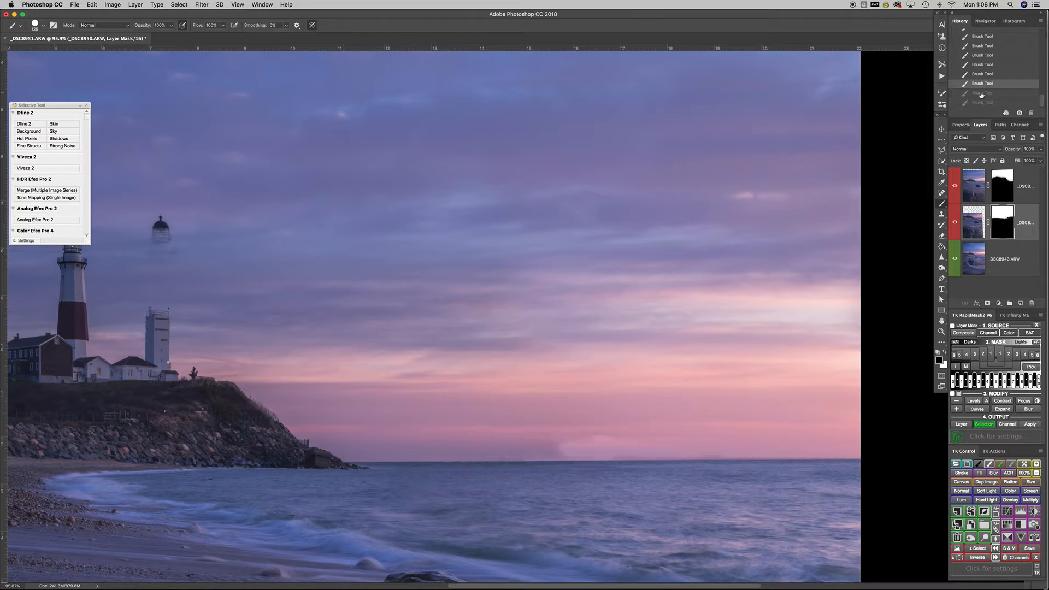
left_click(977, 64)
left_click(980, 55)
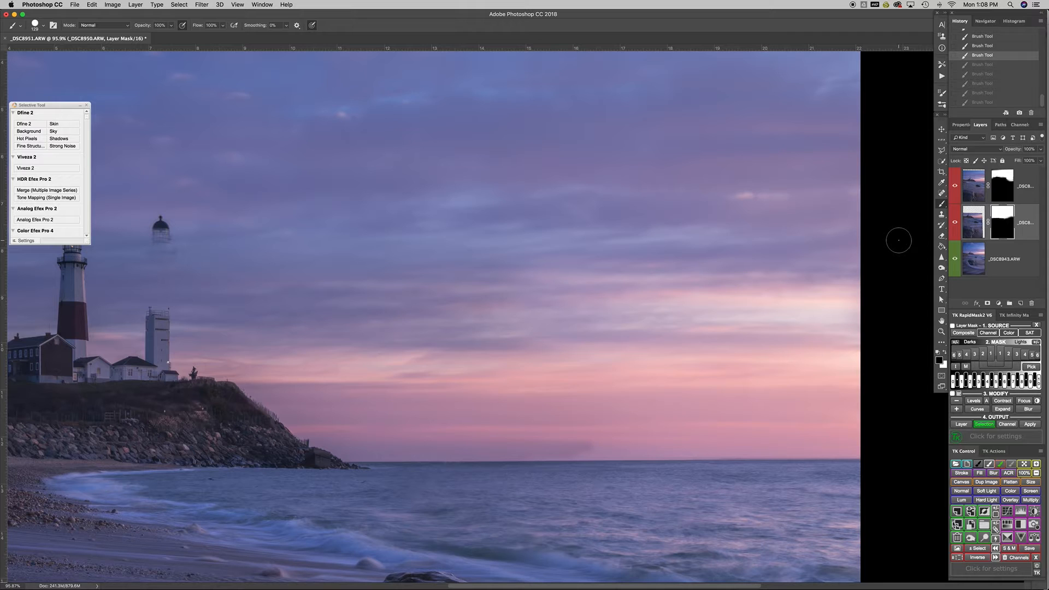
Soften the brush to 0% hardness and try white strokes on the _DSC8951.ARW mask above the horizon, undoing them
left_click(996, 186)
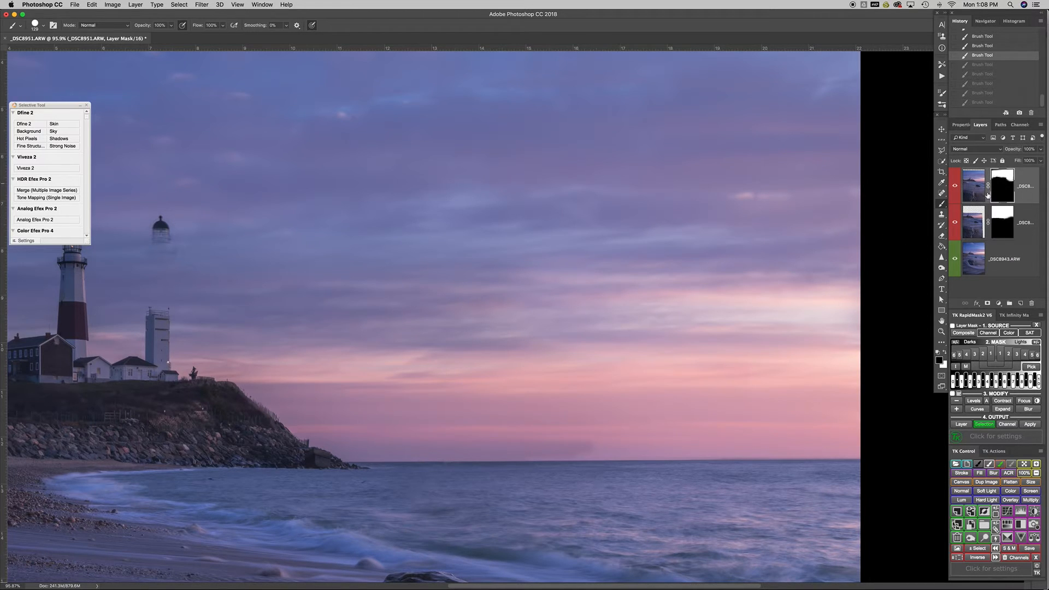
left_click_drag(576, 450, 596, 185)
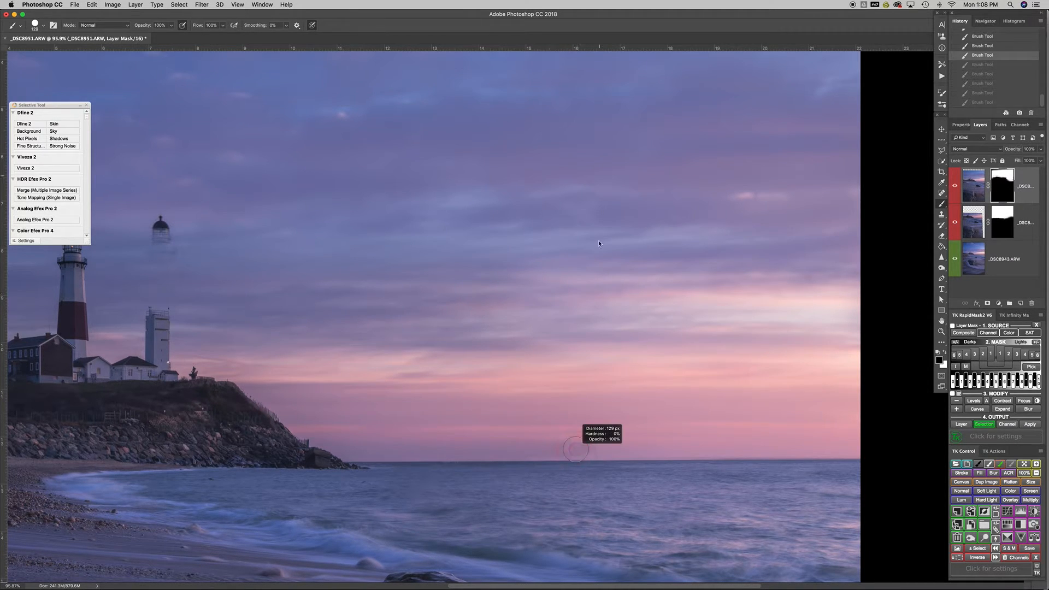
left_click(574, 440)
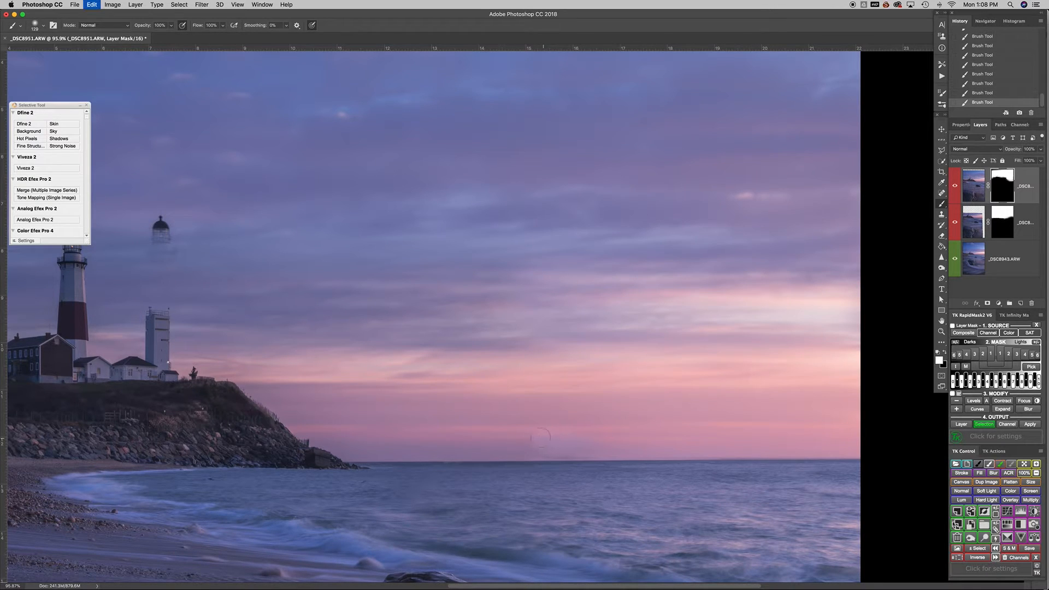
left_click_drag(574, 436, 601, 435)
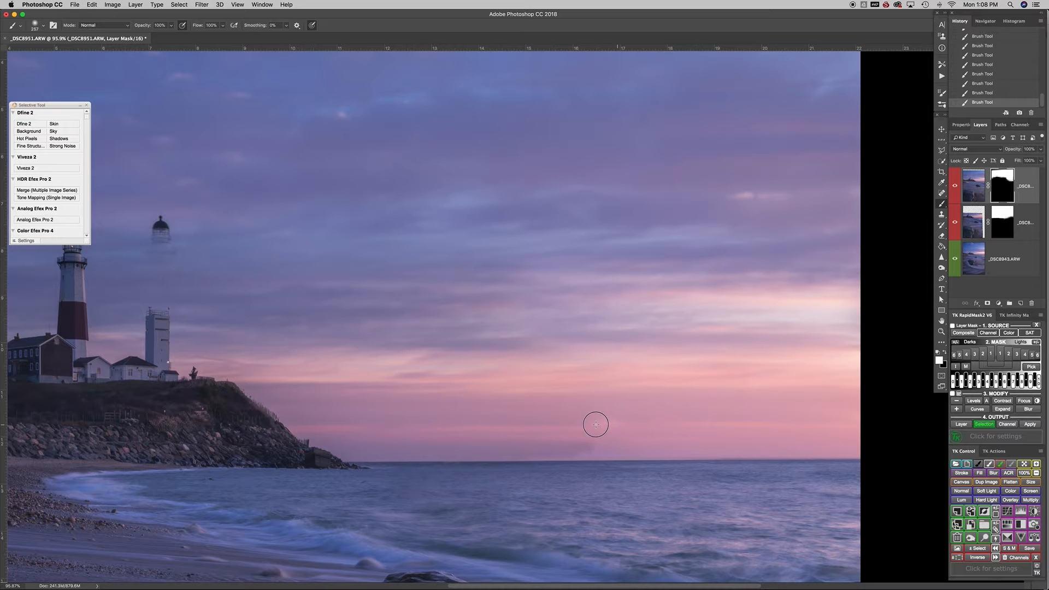
key("super+z")
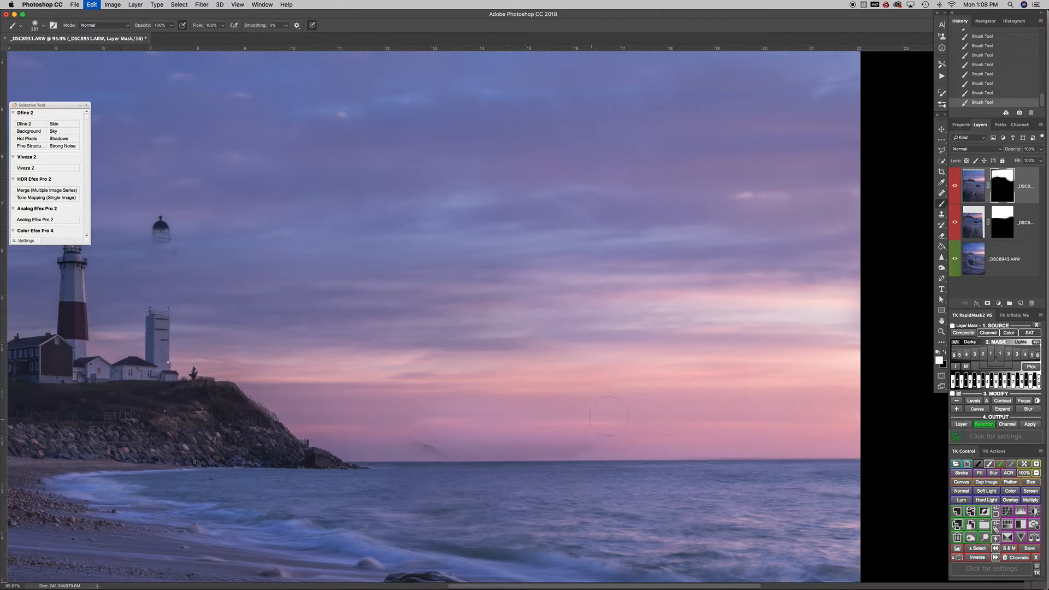
Blend the pink sky above the open sea with a soft brush on the _DSC8950.ARW mask, undoing the last stroke
left_click(1002, 231)
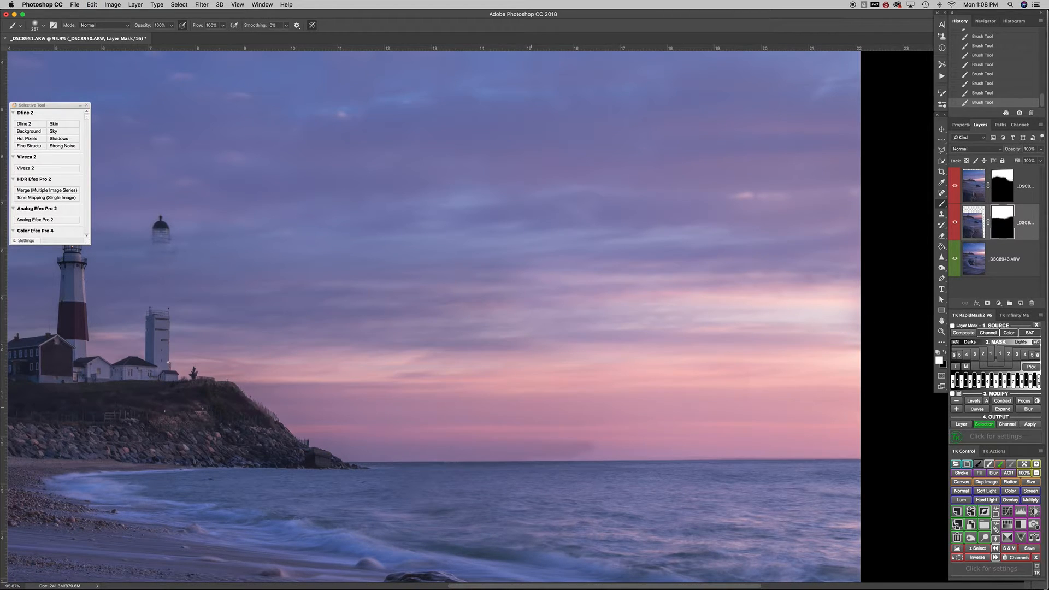
mouse_move(601, 426)
left_mouse_down()
mouse_move(533, 434)
mouse_move(803, 429)
mouse_move(743, 433)
left_mouse_up()
mouse_move(609, 436)
left_mouse_down()
mouse_move(410, 423)
mouse_move(500, 407)
mouse_move(794, 412)
left_mouse_up()
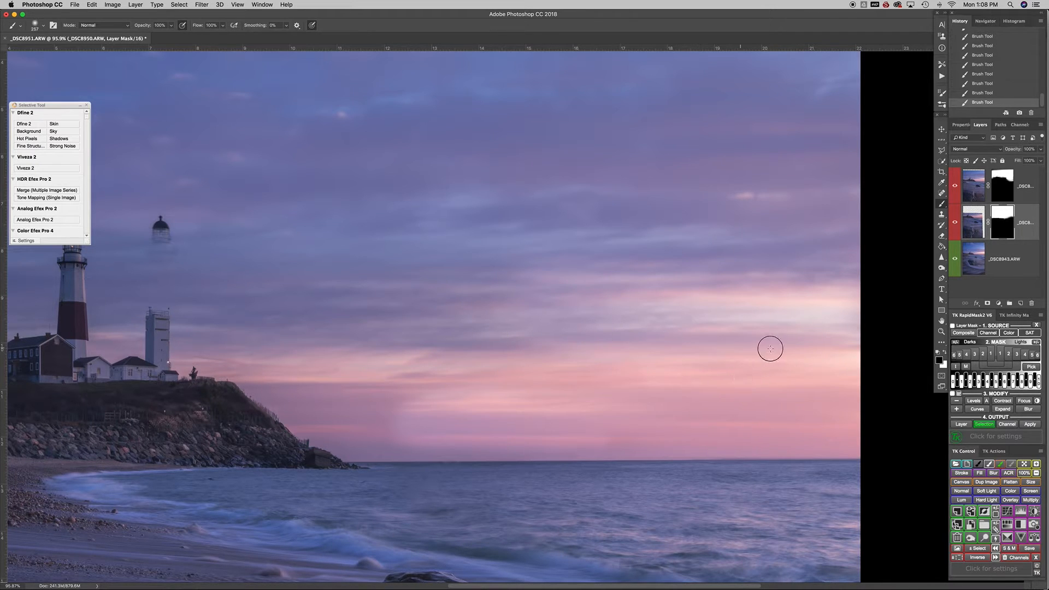
left_click_drag(369, 431, 645, 428)
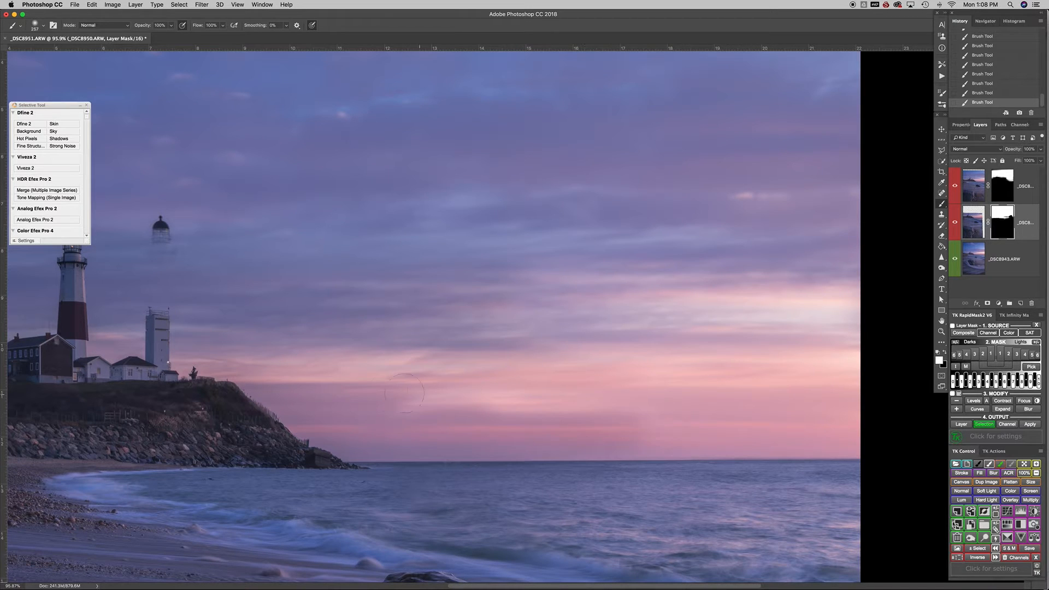
left_click_drag(383, 407, 686, 401)
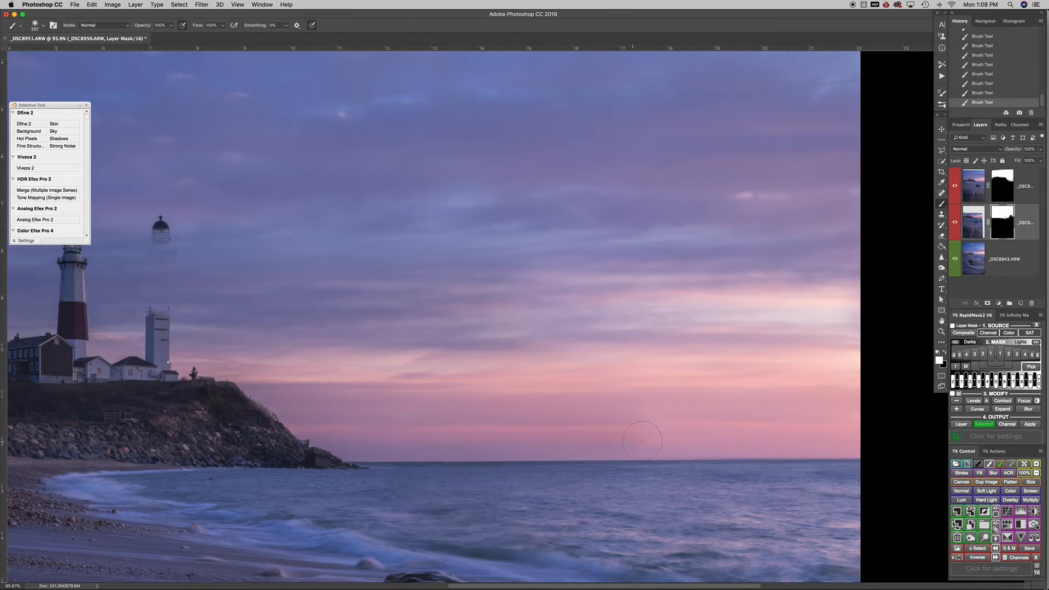
left_click_drag(642, 440, 707, 441)
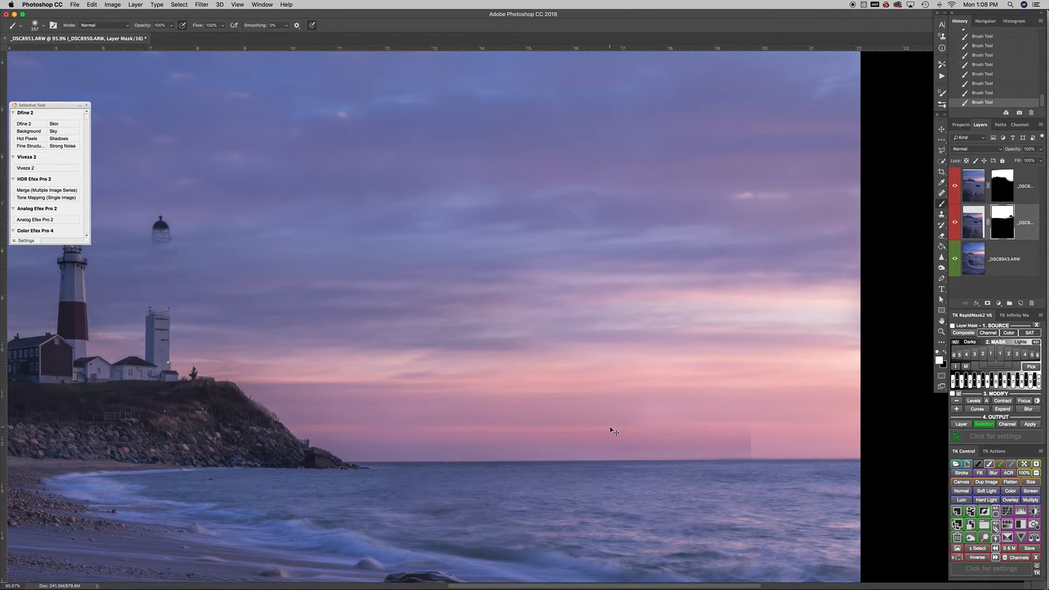
key("super+z")
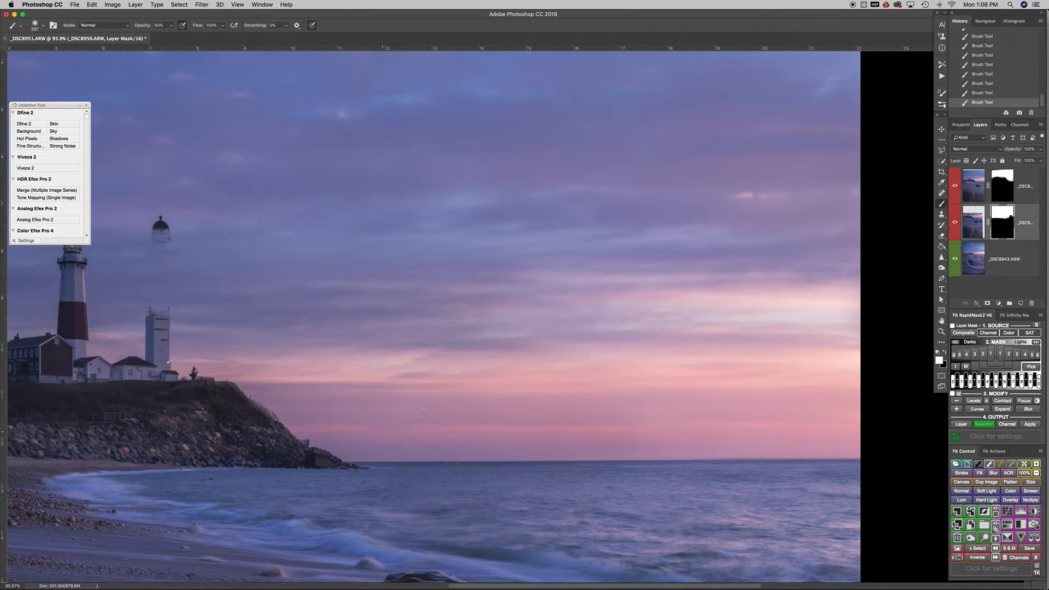
Try a 50% opacity stroke on the _DSC8950.ARW mask along the horizon and undo it
scroll(723, 460, "up", 6)
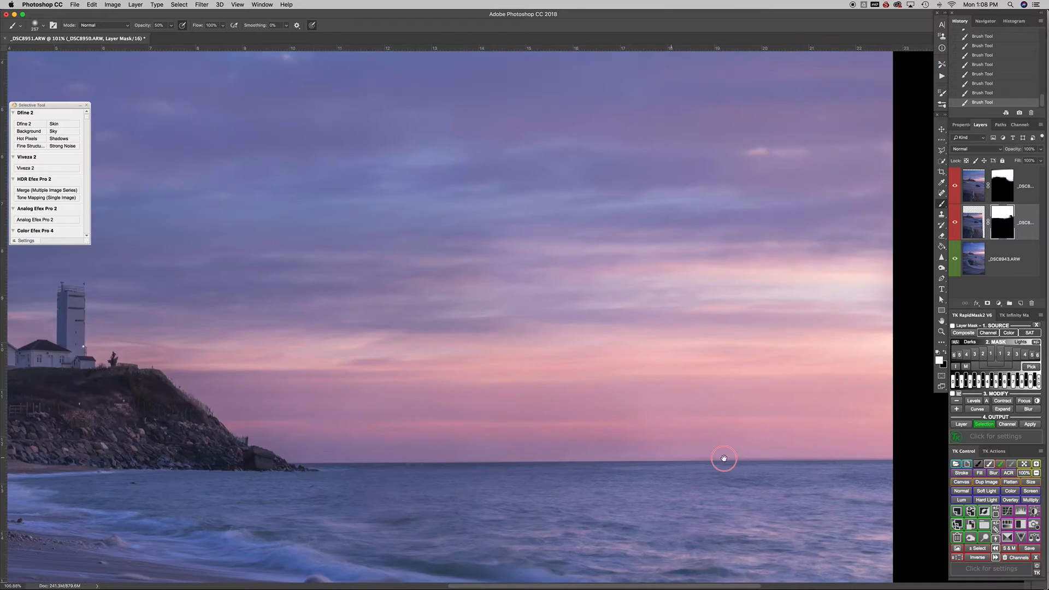
scroll(723, 460, "down", 2)
mouse_move(804, 450)
left_mouse_down()
mouse_move(594, 463)
mouse_move(649, 460)
left_mouse_up()
key("super+z")
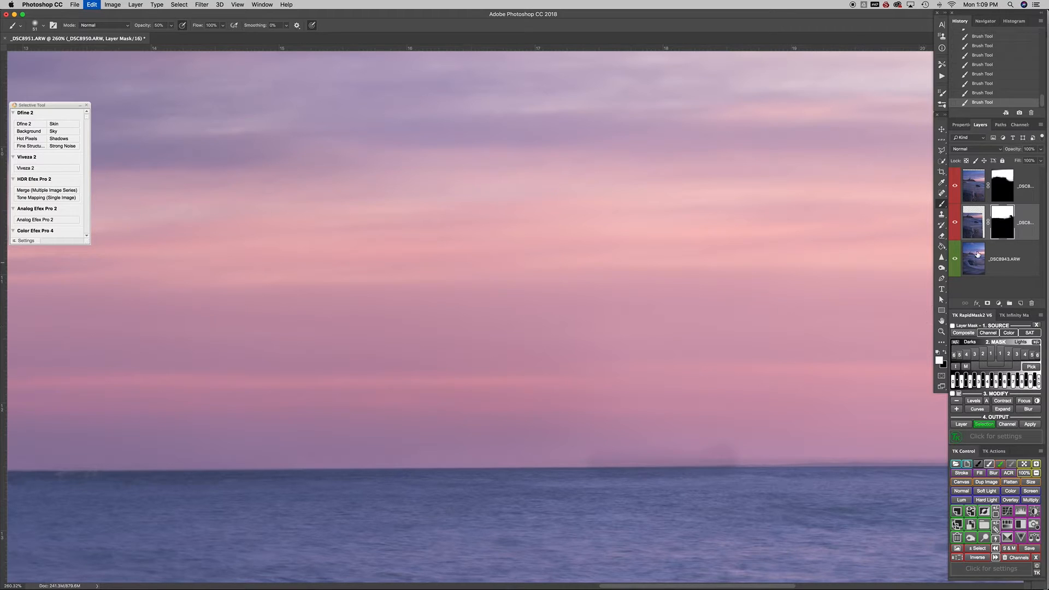
Toggle the visibility of the _DSC8951.ARW and _DSC8950.ARW layers to compare what each contributes to the sky and headland
left_click(955, 185)
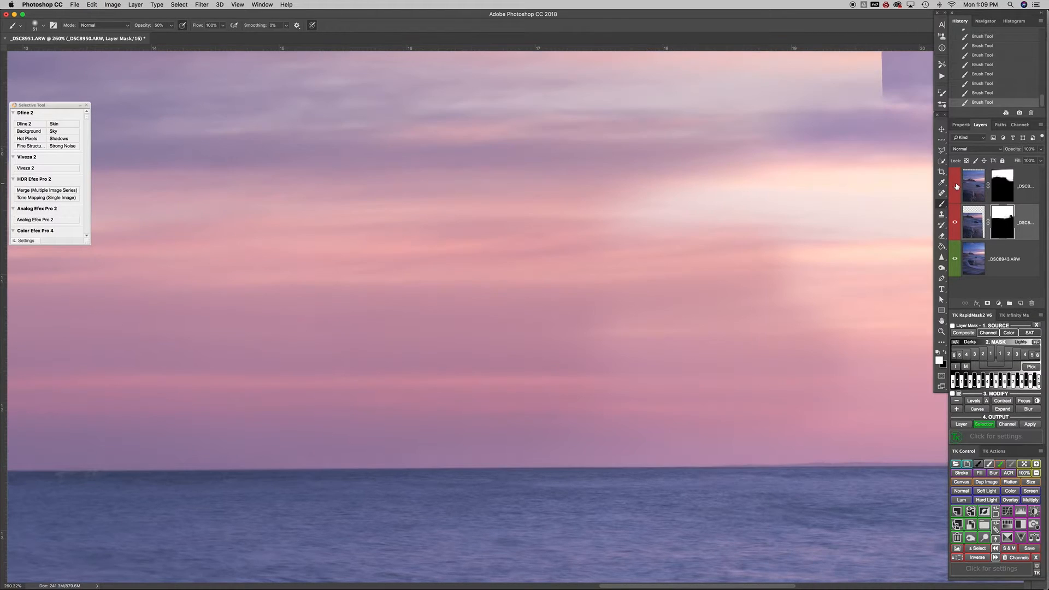
left_click(956, 186)
left_click(959, 187)
left_click_drag(879, 237, 803, 260)
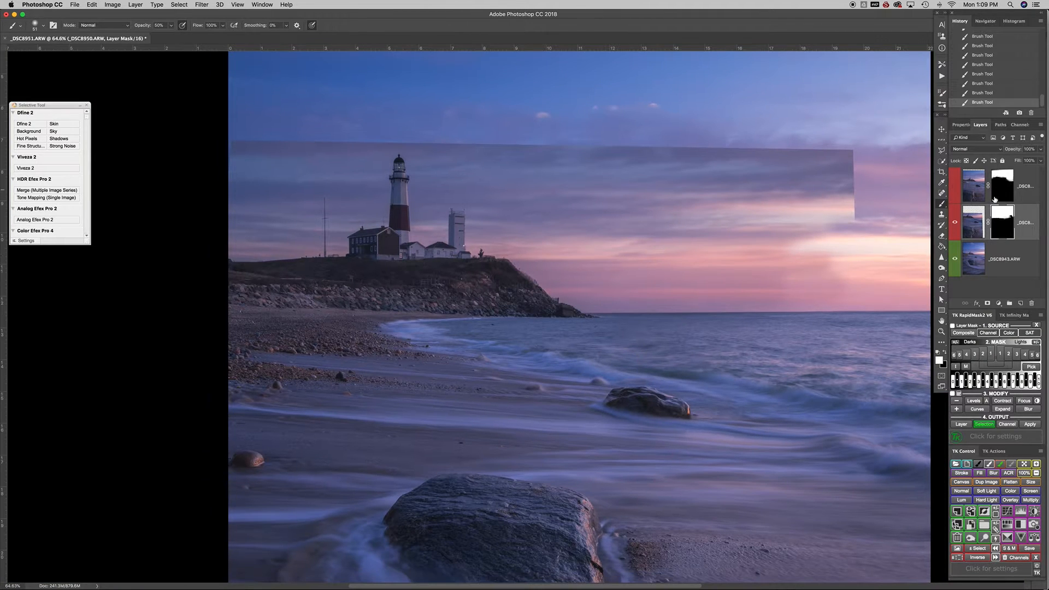
left_click(955, 187)
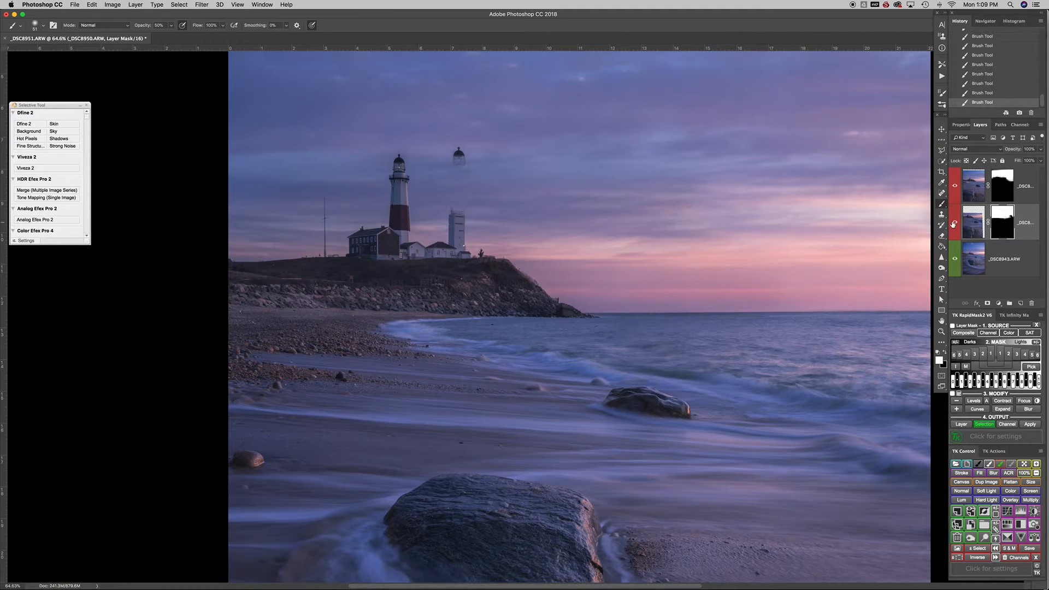
left_click(954, 224)
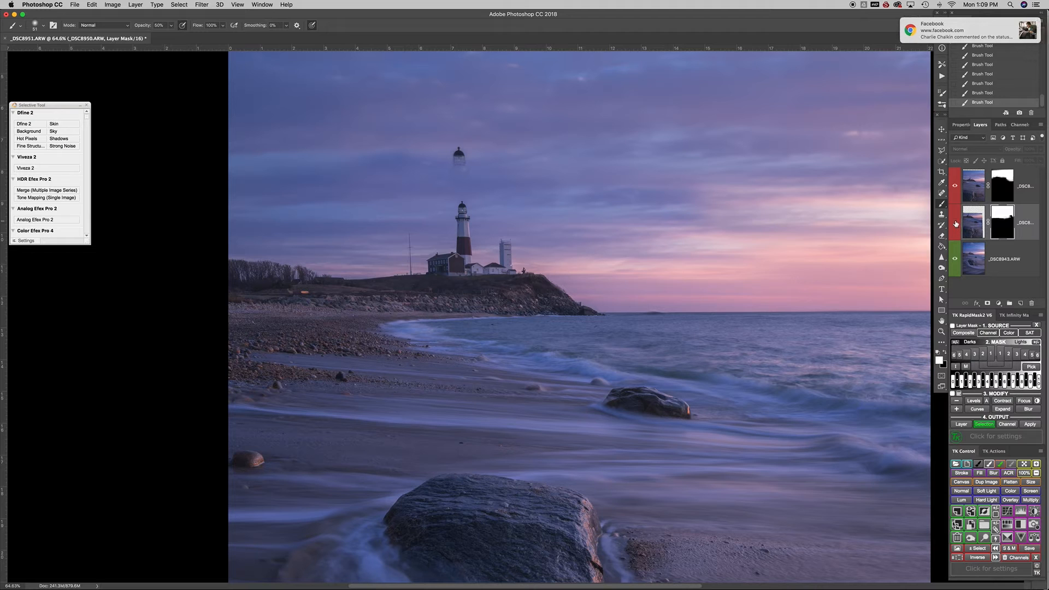
left_click(956, 224)
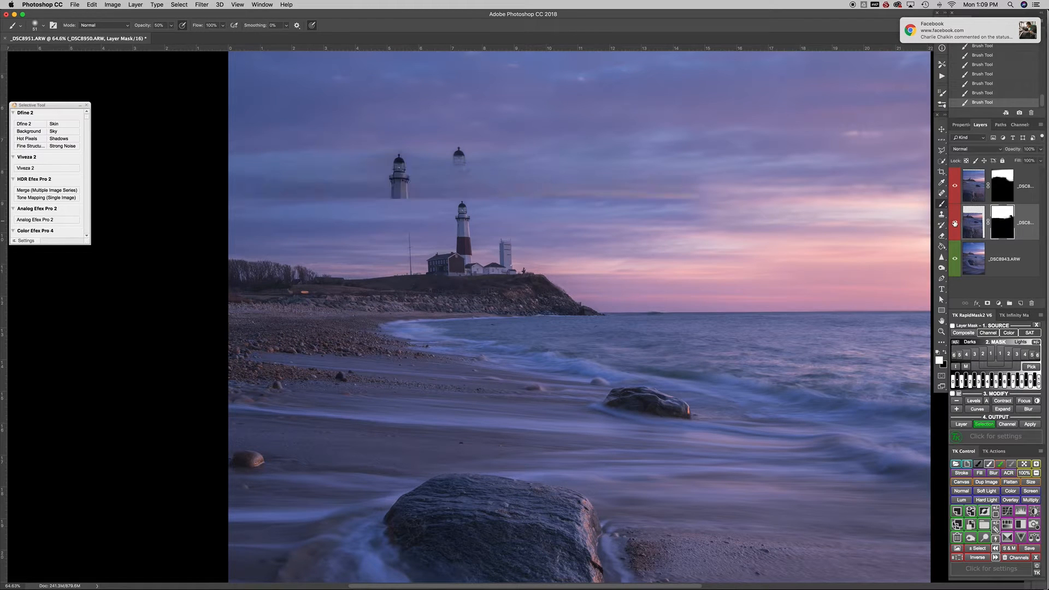
Hide the base _DSC8943.ARW layer, restore it and view it alone to compare it with the full blend
left_click(955, 258)
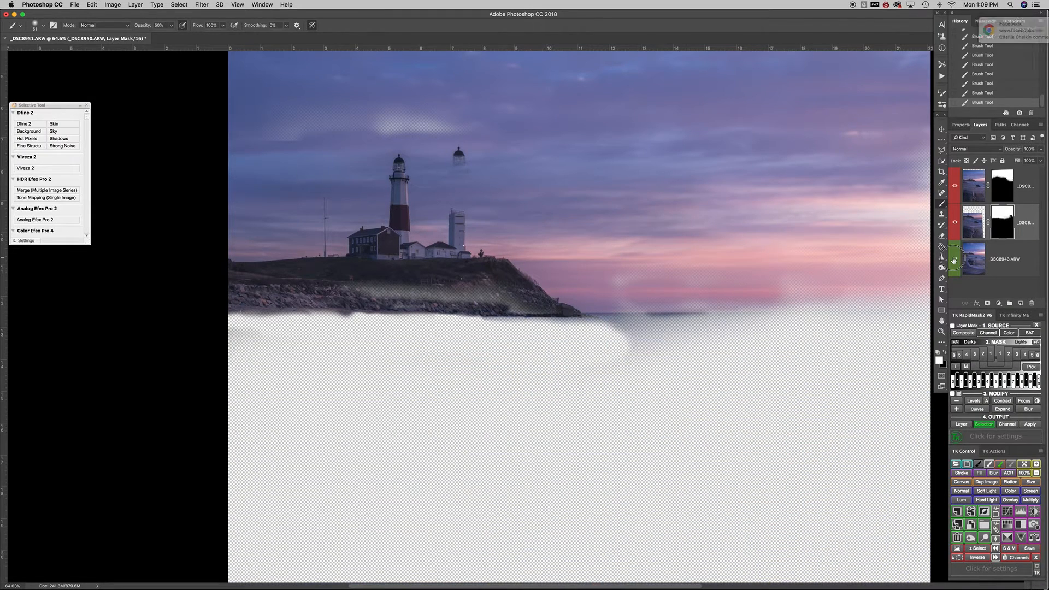
left_click(955, 260)
left_click(955, 261, "alt")
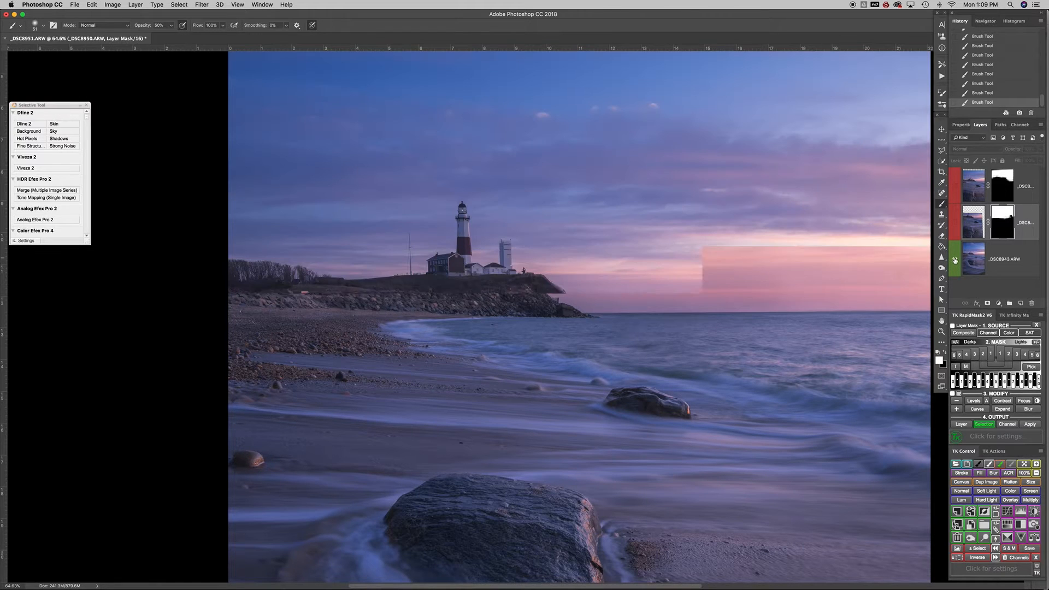
left_click(956, 261, "alt")
left_click(956, 261, "alt")
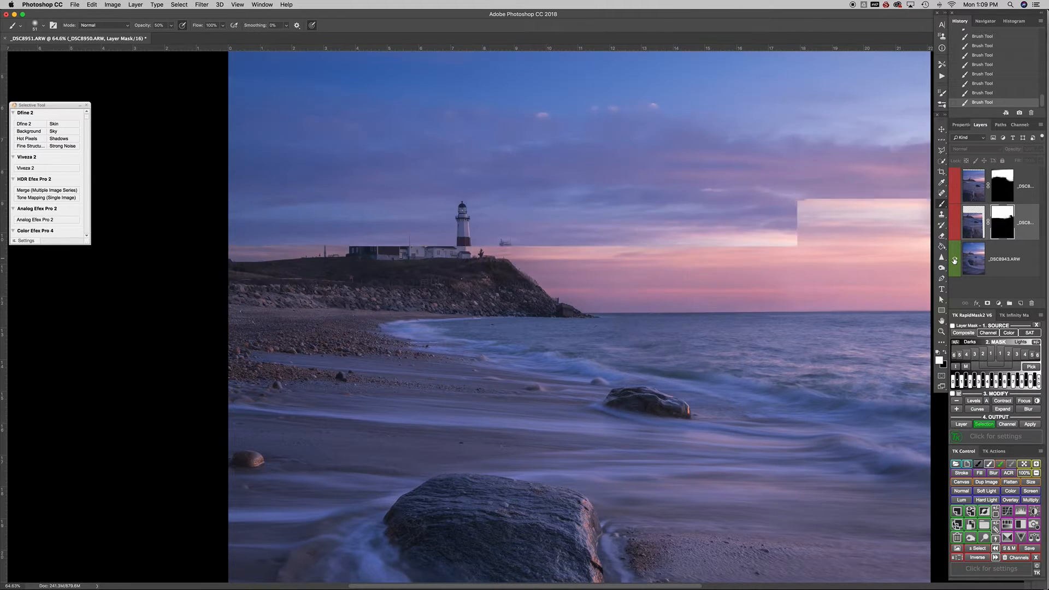
left_click(955, 260, "alt")
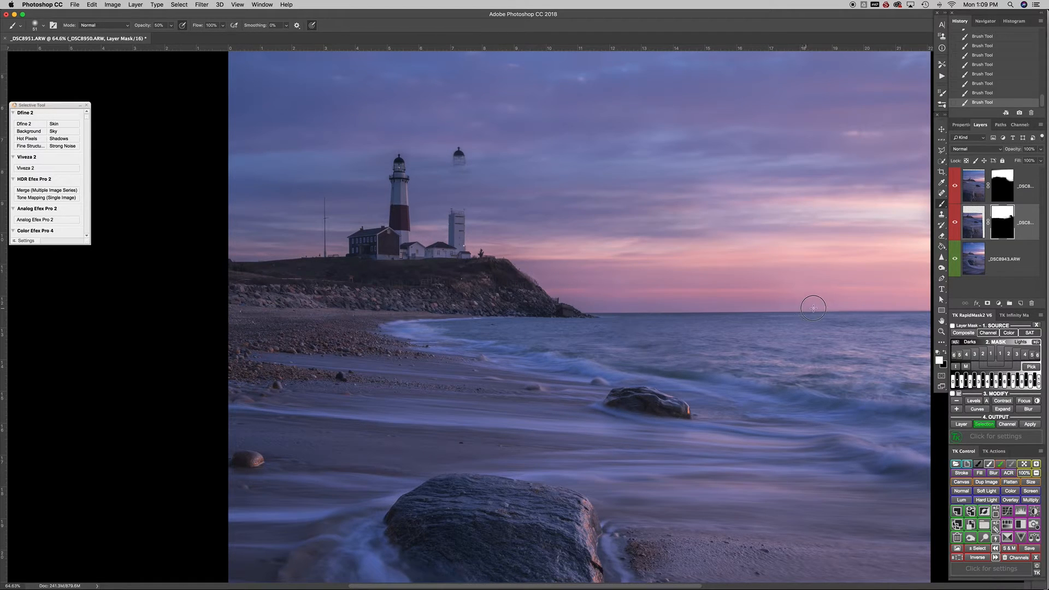
Try 50% opacity strokes along the open-sea horizon on the _DSC8950.ARW mask and undo them
key("0")
left_click_drag(828, 310, 869, 304)
left_click_drag(697, 309, 695, 350)
mouse_move(659, 313)
left_mouse_down()
mouse_move(753, 310)
mouse_move(526, 314)
left_mouse_up()
key("super+z")
key("x")
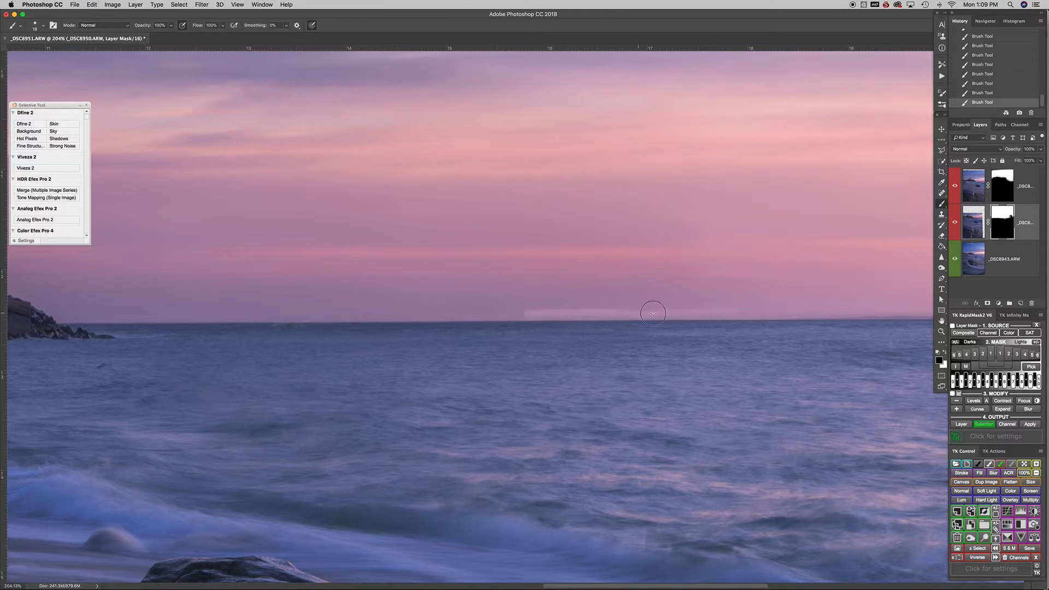
key("super+z")
left_click_drag(863, 317, 716, 323)
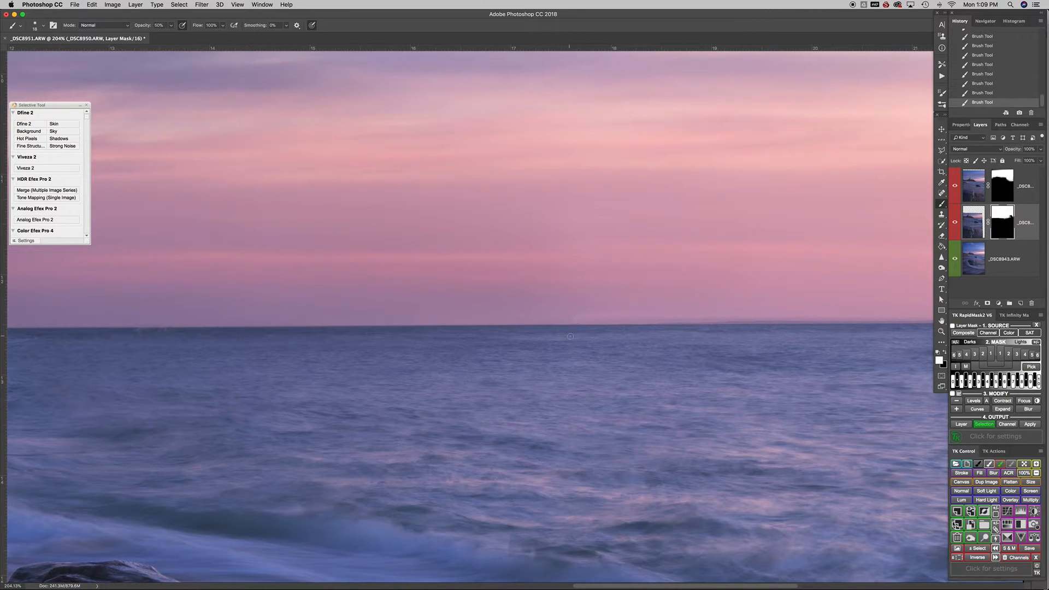
Try further white and black strokes in the sky just above the horizon on the _DSC8950.ARW mask, undoing each one
left_click_drag(573, 316, 587, 319)
left_click_drag(569, 317, 623, 314)
key("super+z")
key("super+z")
left_click_drag(571, 316, 776, 314)
key("super+z")
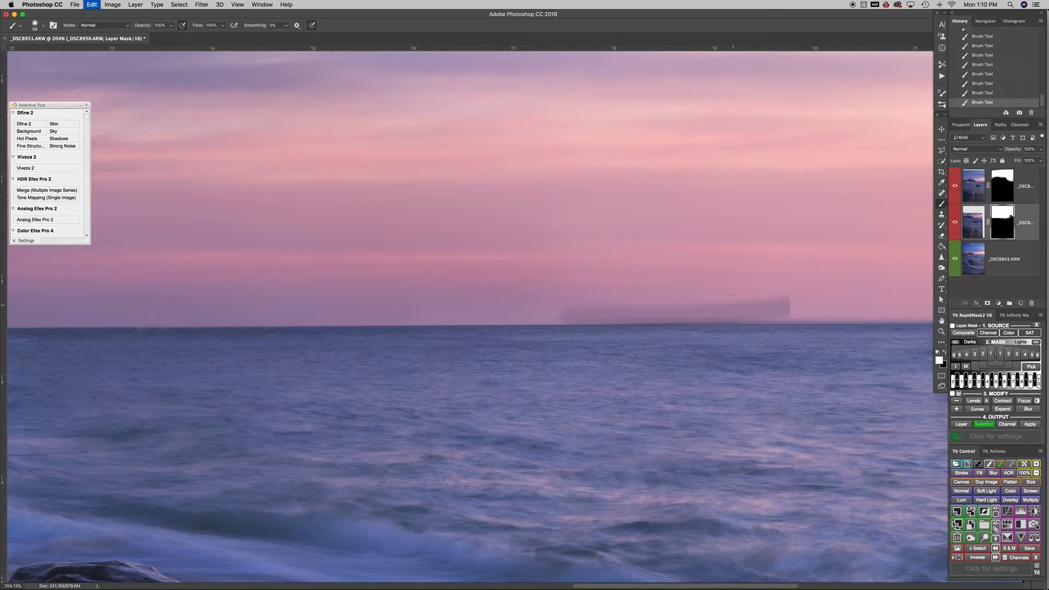
key("x")
left_click_drag(632, 314, 509, 311)
key("super+z")
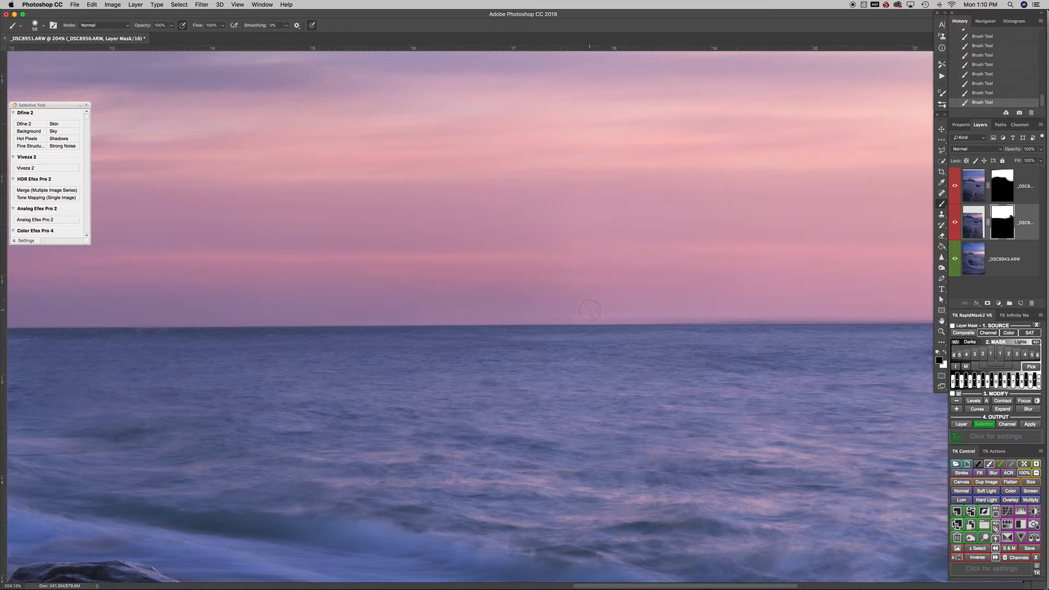
Step back through the history by four brush strokes on the _DSC8950.ARW mask
left_click(993, 93)
left_click(992, 84)
left_click(994, 75)
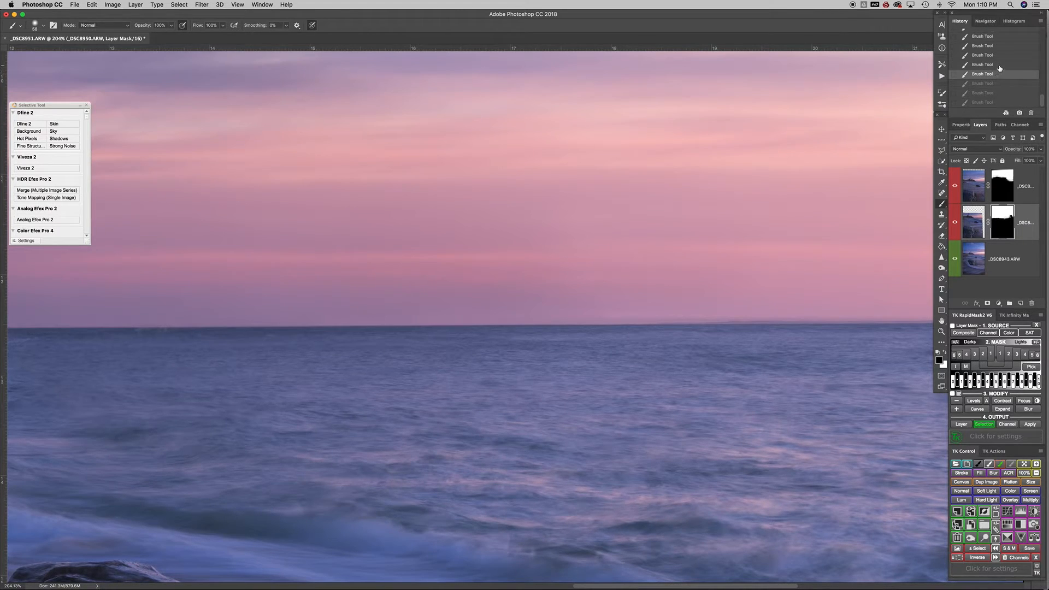
left_click(994, 66)
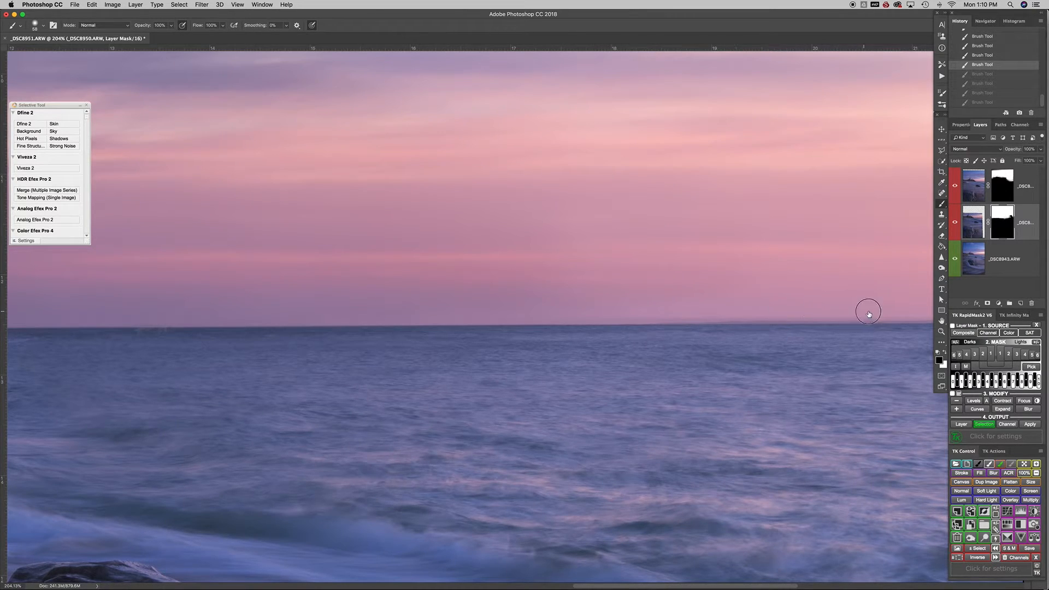
Try black strokes on the _DSC8950.ARW mask just above the horizon and a larger white stroke over them, undoing the white one
left_click(903, 311)
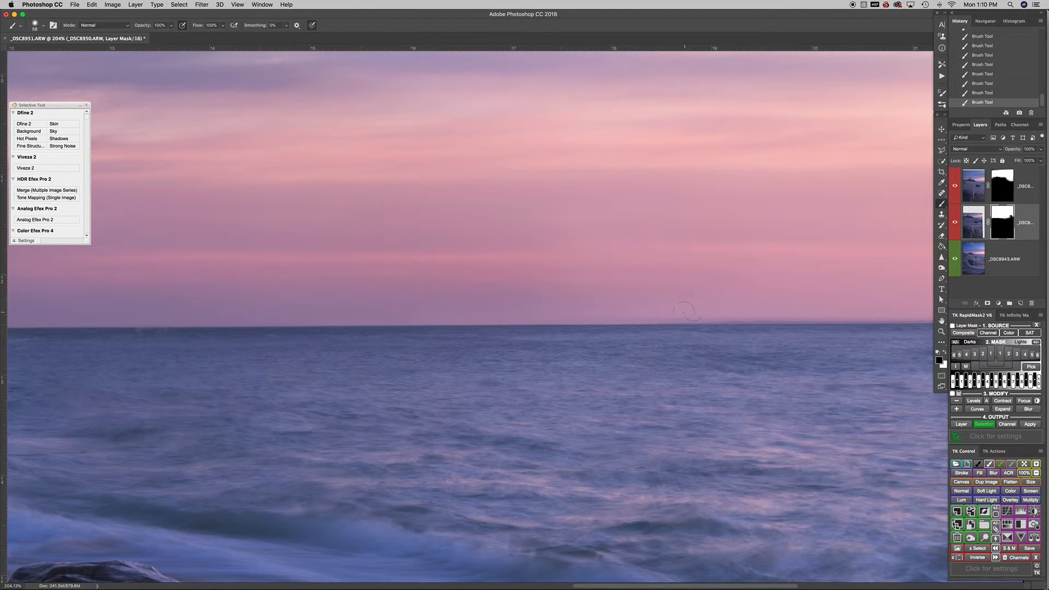
left_click_drag(599, 306, 511, 306)
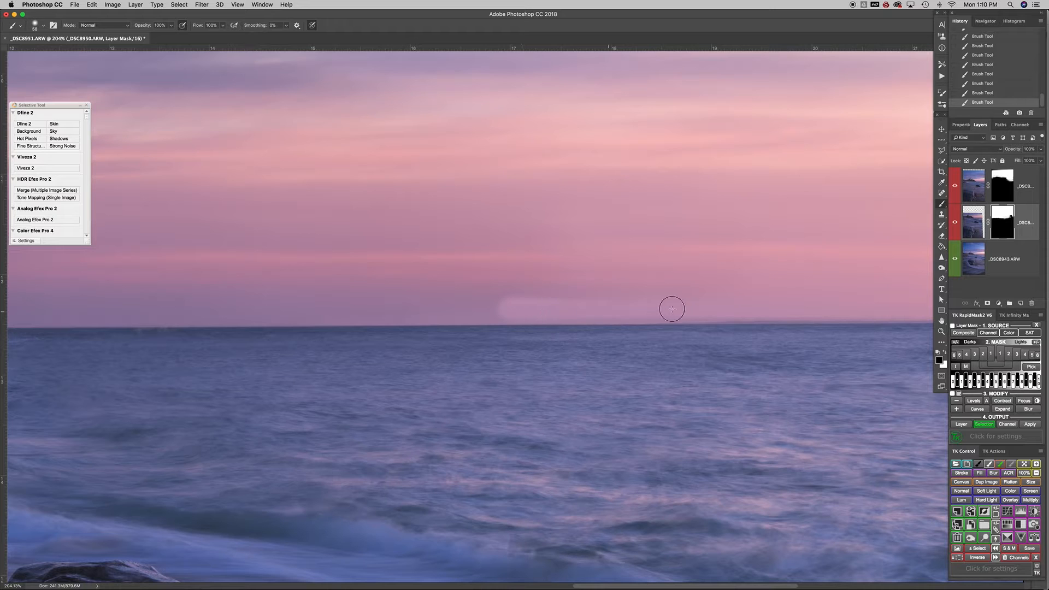
key("x")
mouse_move(475, 310)
left_mouse_down()
mouse_move(497, 311)
mouse_move(493, 231)
mouse_move(473, 298)
mouse_move(624, 301)
mouse_move(699, 291)
left_mouse_up()
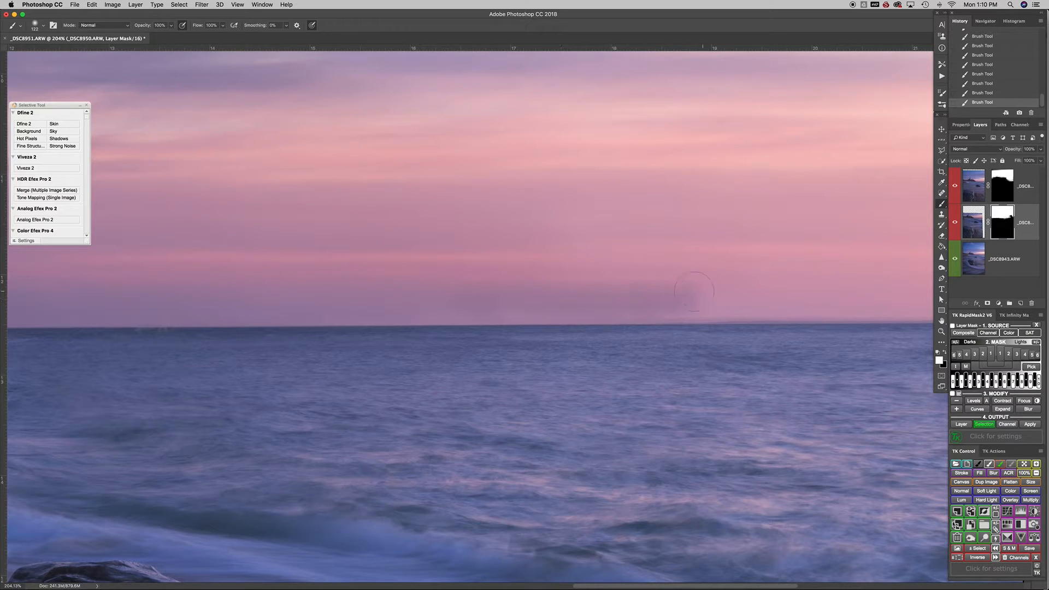
key("super+z")
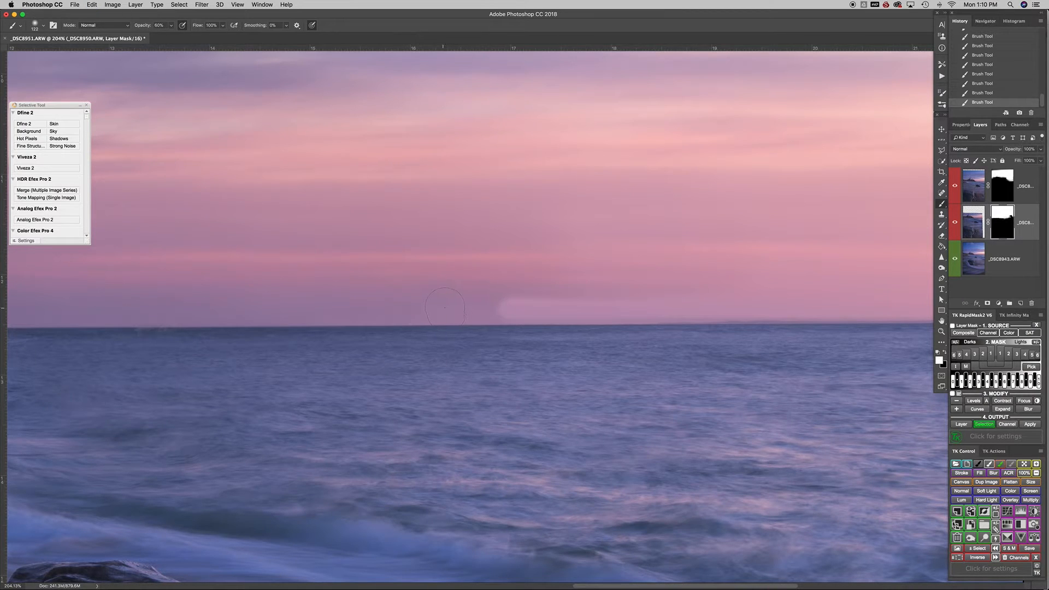
Try blending the sky above the horizon with larger 60% opacity mask strokes and step the history back five strokes
left_click_drag(475, 305, 751, 291)
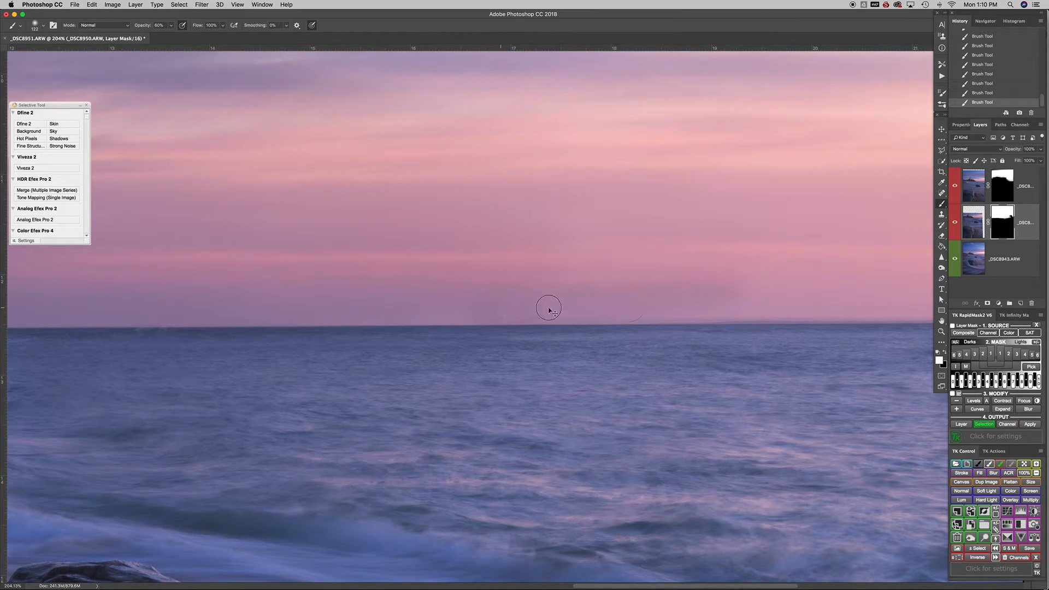
left_click_drag(463, 305, 752, 300)
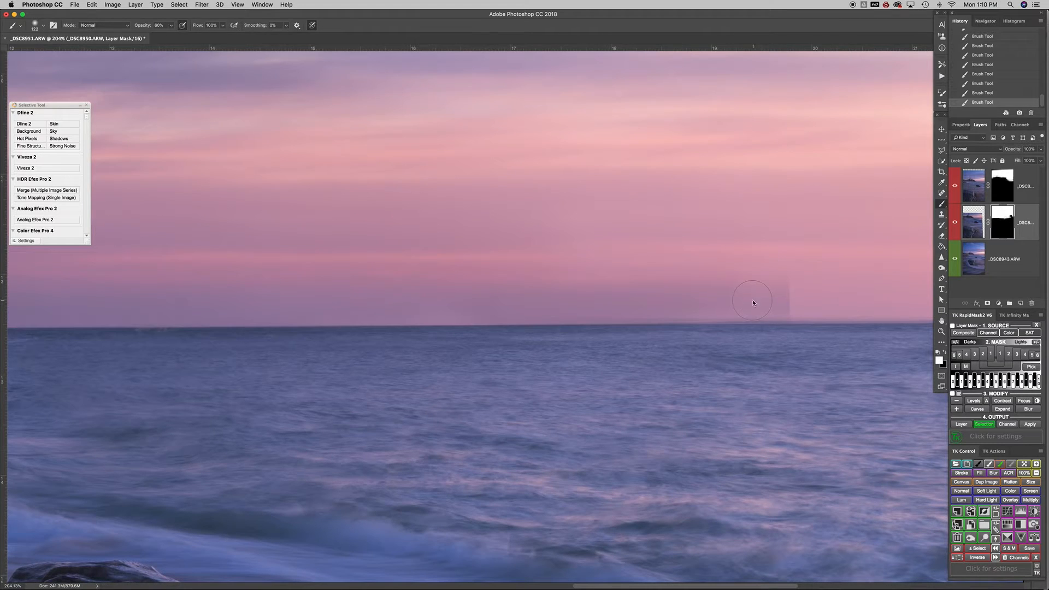
key("super+z")
key("x")
mouse_move(721, 286)
left_mouse_down()
mouse_move(532, 300)
mouse_move(495, 291)
mouse_move(511, 291)
left_mouse_up()
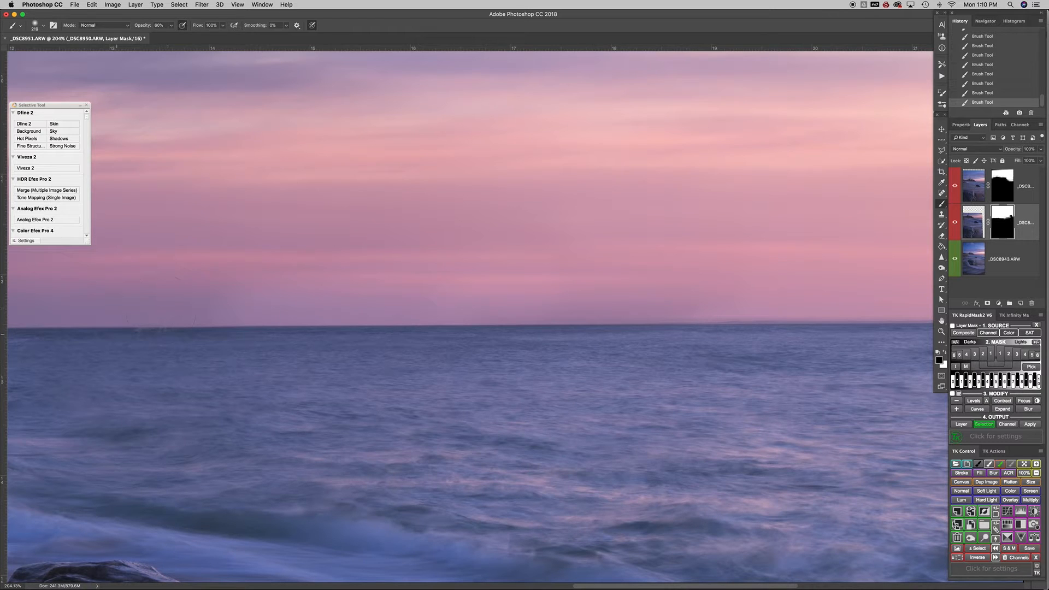
left_click_drag(703, 307, 656, 303)
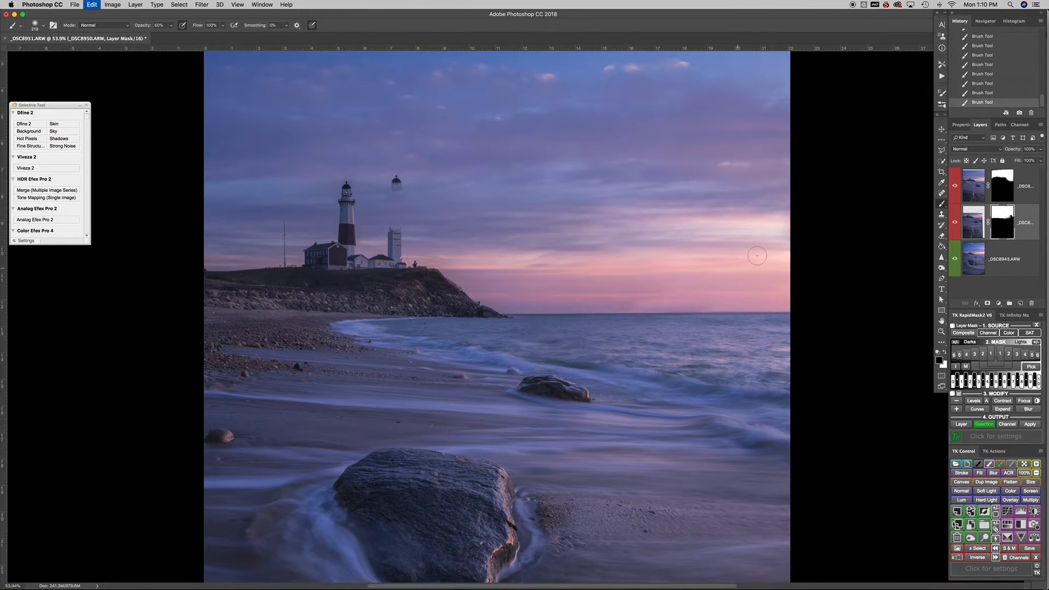
left_click(984, 75)
left_click(983, 66)
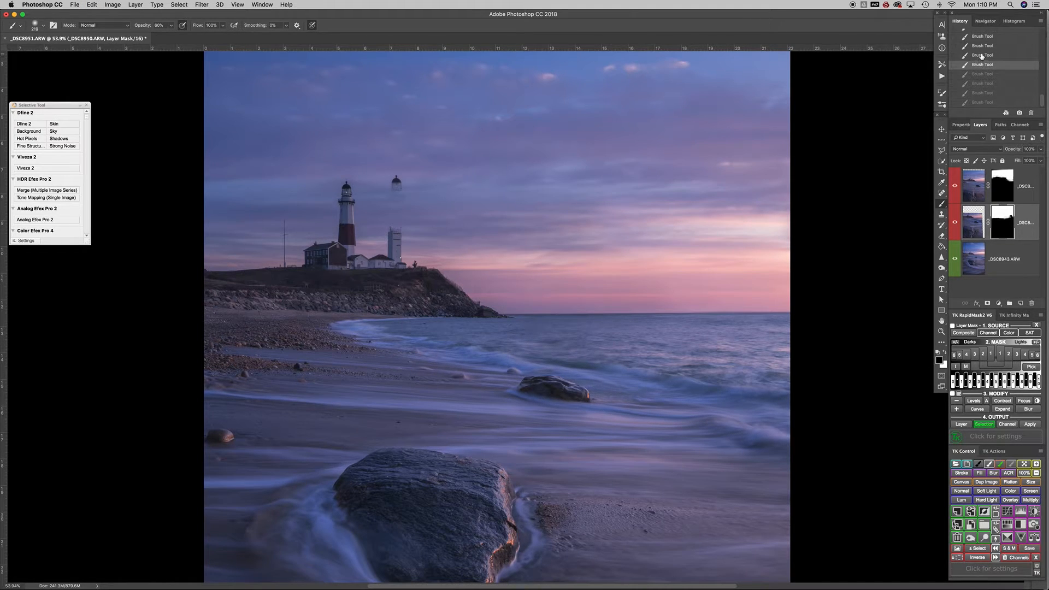
left_click(982, 56)
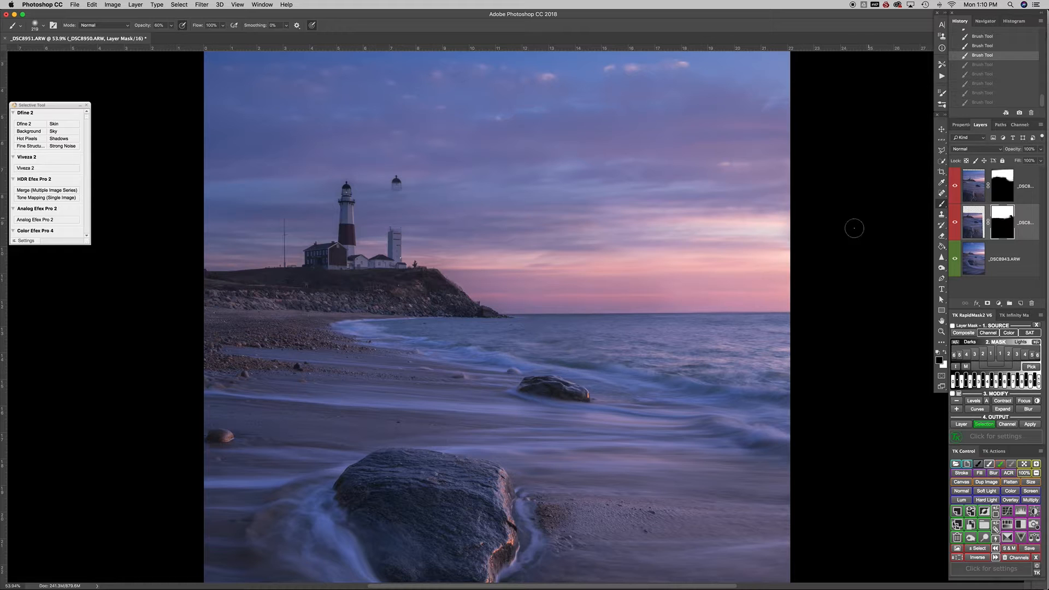
Try a smaller 60% opacity black stroke above the horizon on the _DSC8950.ARW mask and undo it
scroll(783, 316, "up", 2)
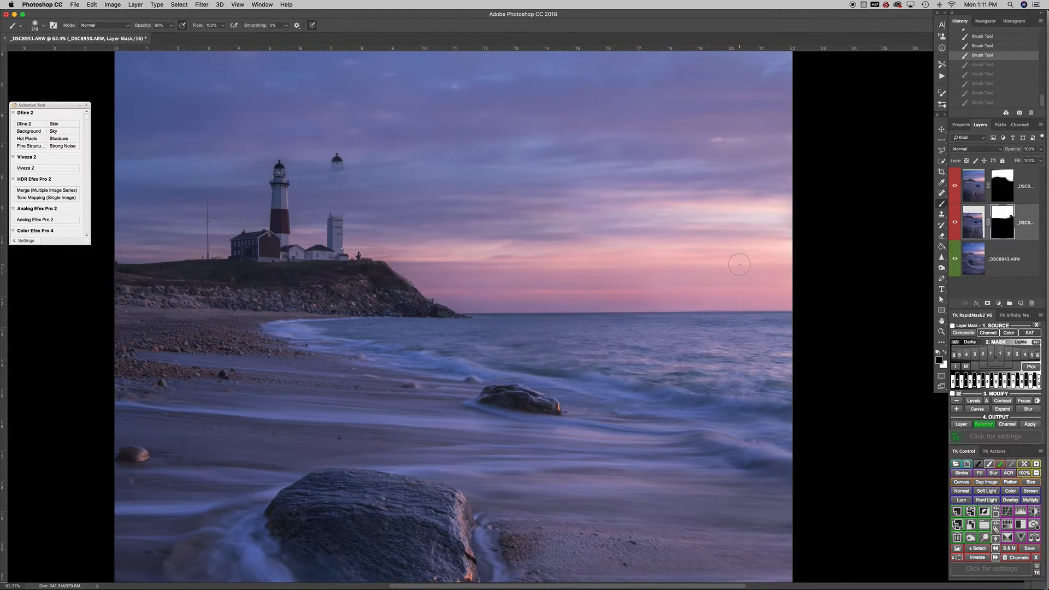
scroll(693, 311, "up", 10)
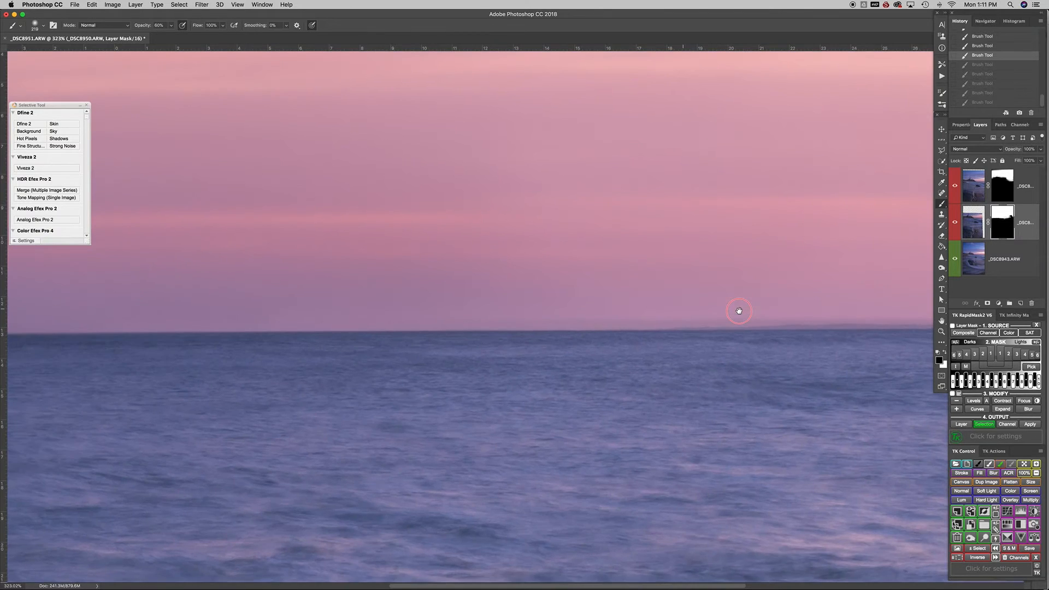
left_click_drag(660, 293, 527, 293)
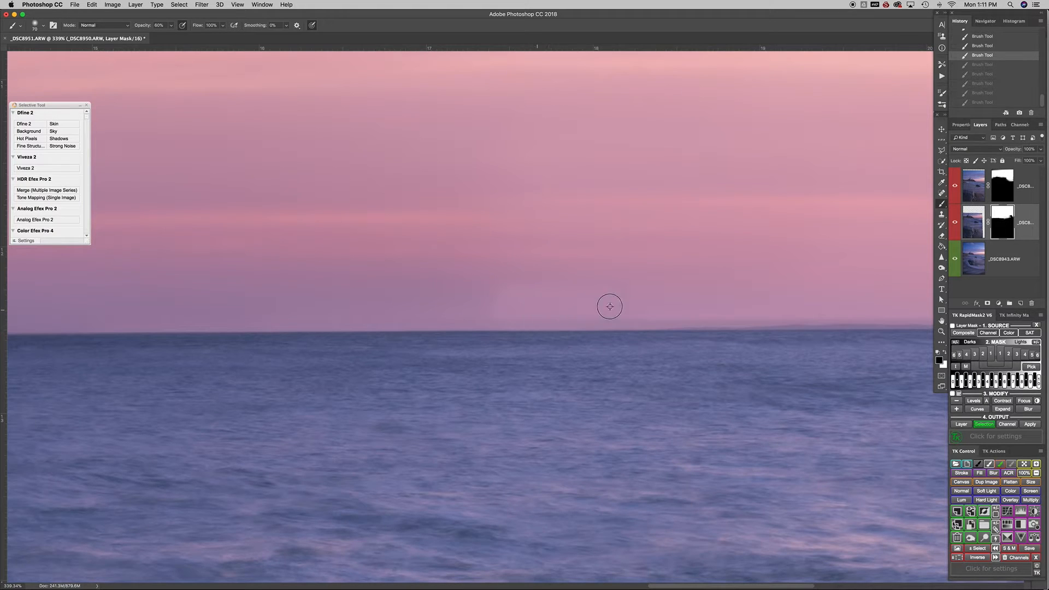
left_click_drag(657, 307, 817, 306)
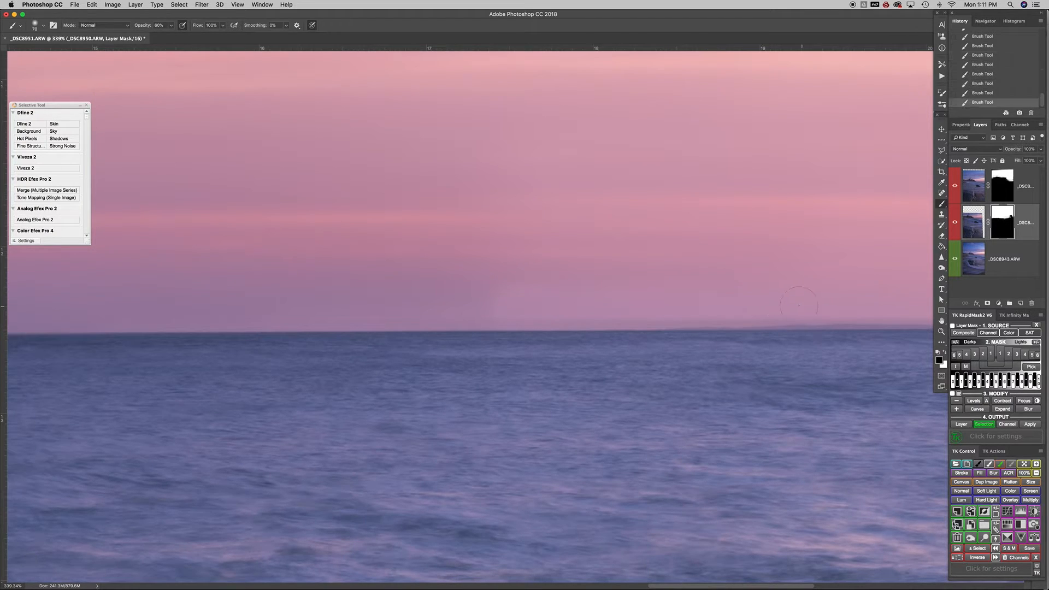
key("super+z")
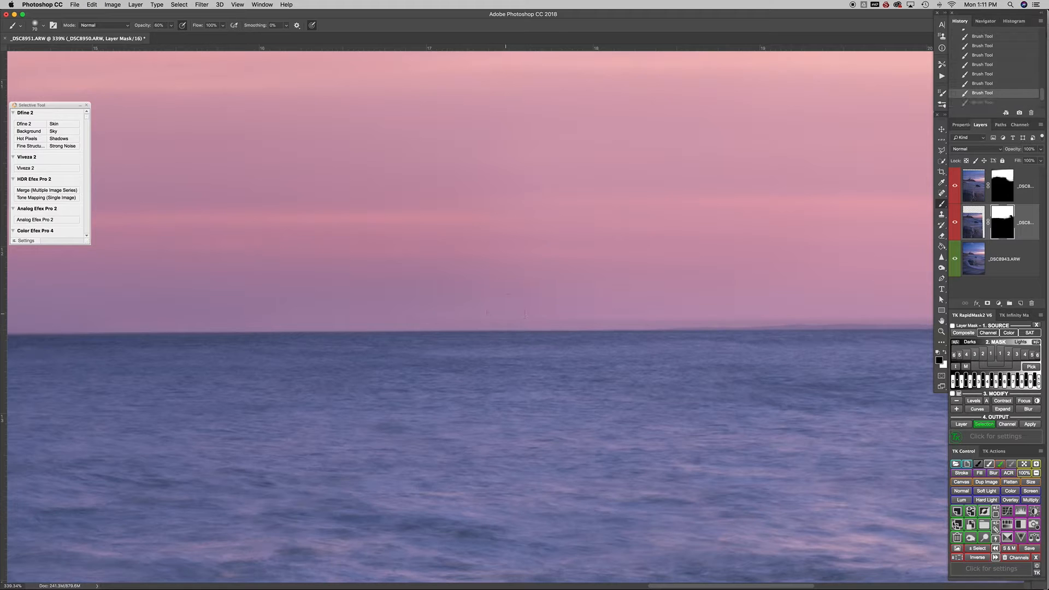
left_click_drag(664, 293, 611, 293)
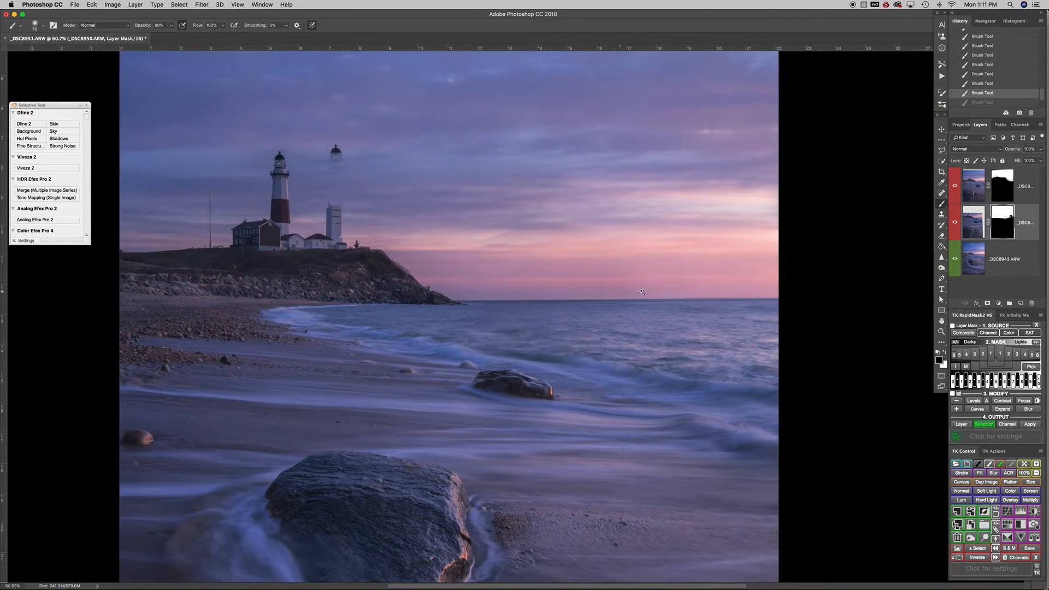
left_click_drag(703, 300, 726, 304)
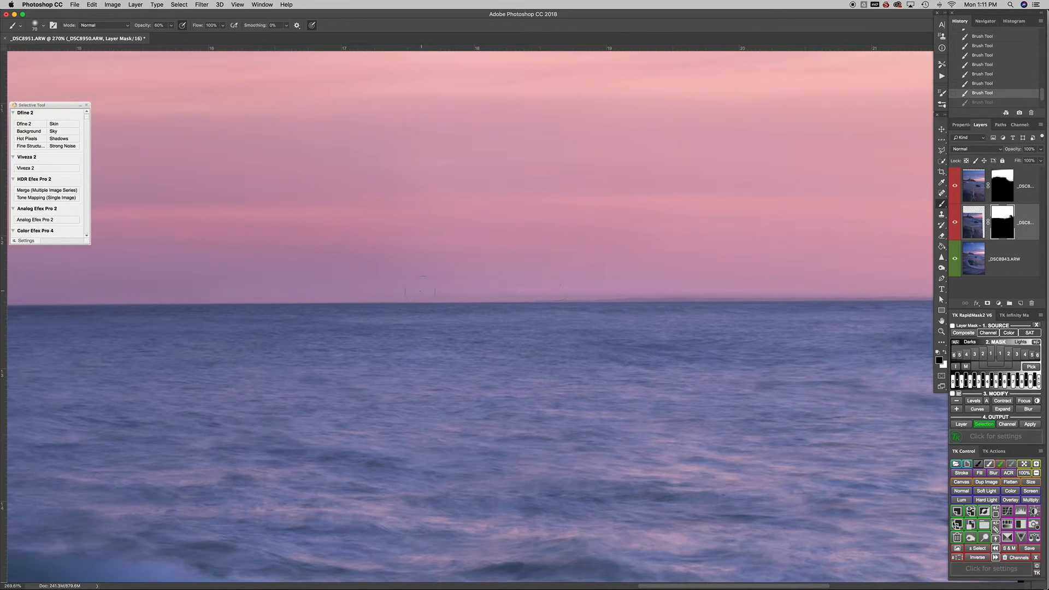
Toggle the visibility of the _DSC8950.ARW layer repeatedly to compare the sky along the horizon with and without it
left_click(955, 222)
left_click(954, 224)
left_click(953, 224)
left_click(954, 224)
left_click(953, 224)
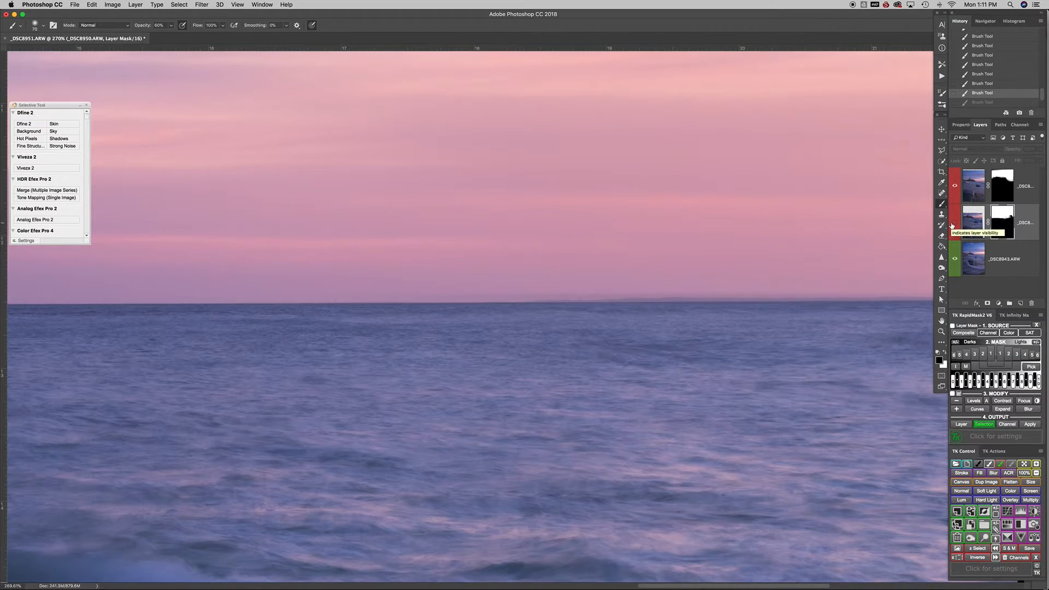
left_click(953, 224)
left_click(953, 224)
left_click(954, 224)
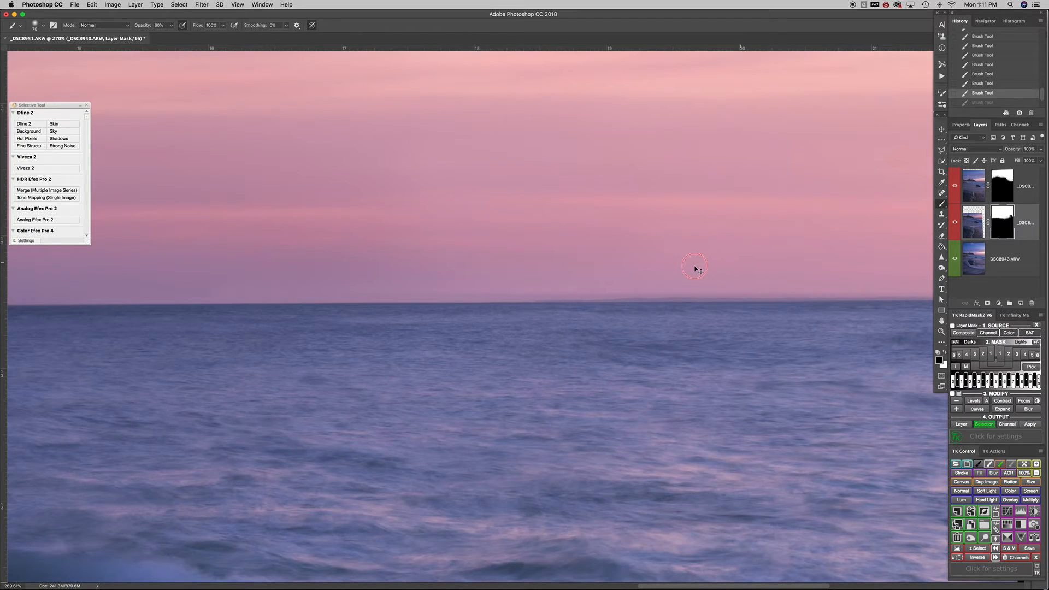
key("super+0")
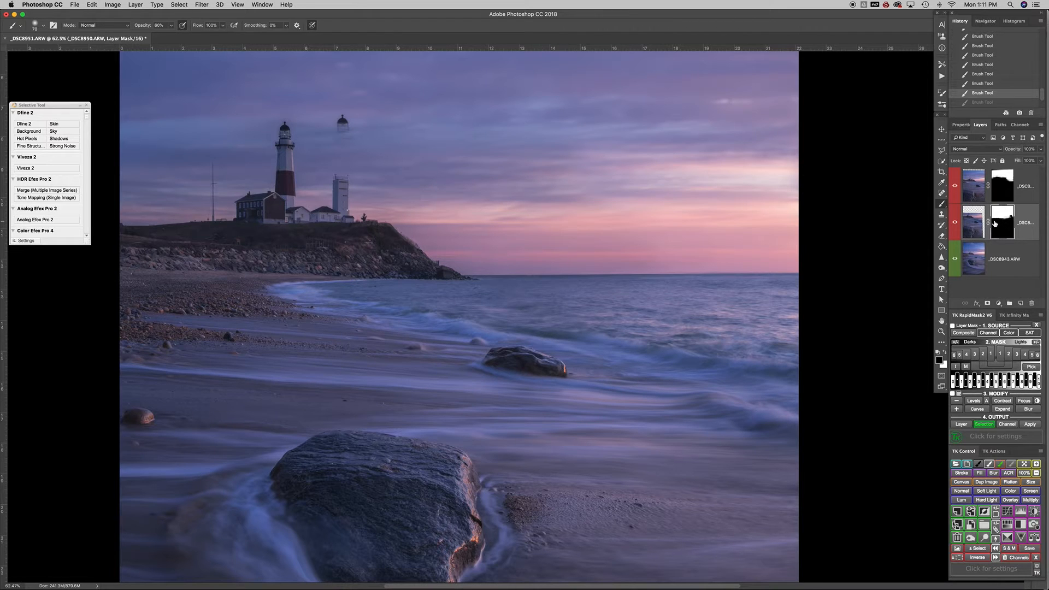
Blend the pink sky on the _DSC8950.ARW mask with large black strokes at 50% and 30% opacity, and reset the brush to white at 100%
key("5")
left_click_drag(663, 237, 735, 239)
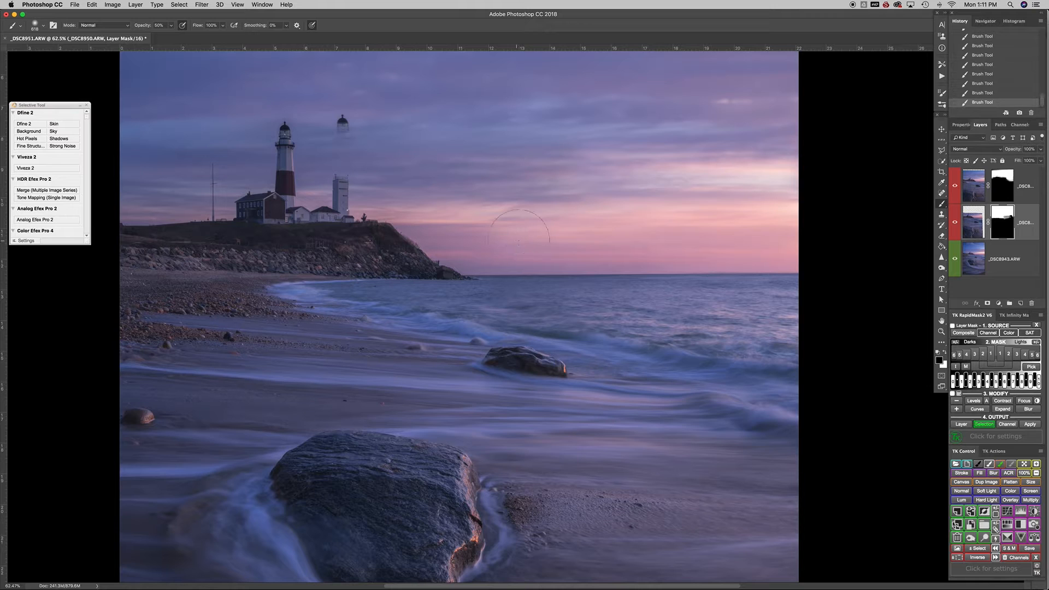
left_click_drag(467, 239, 814, 224)
key("super+z")
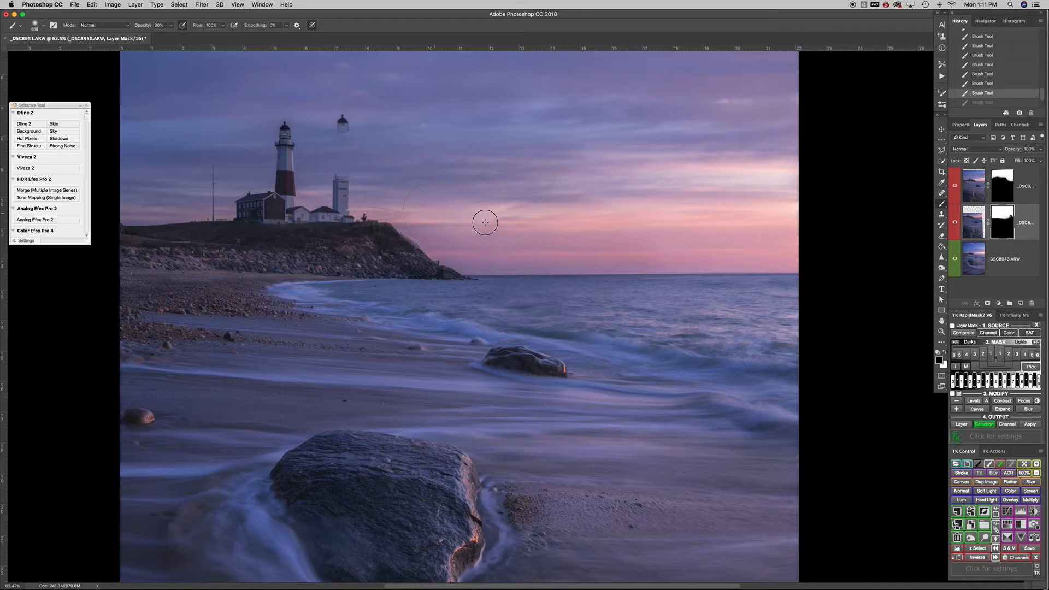
left_click_drag(485, 222, 836, 206)
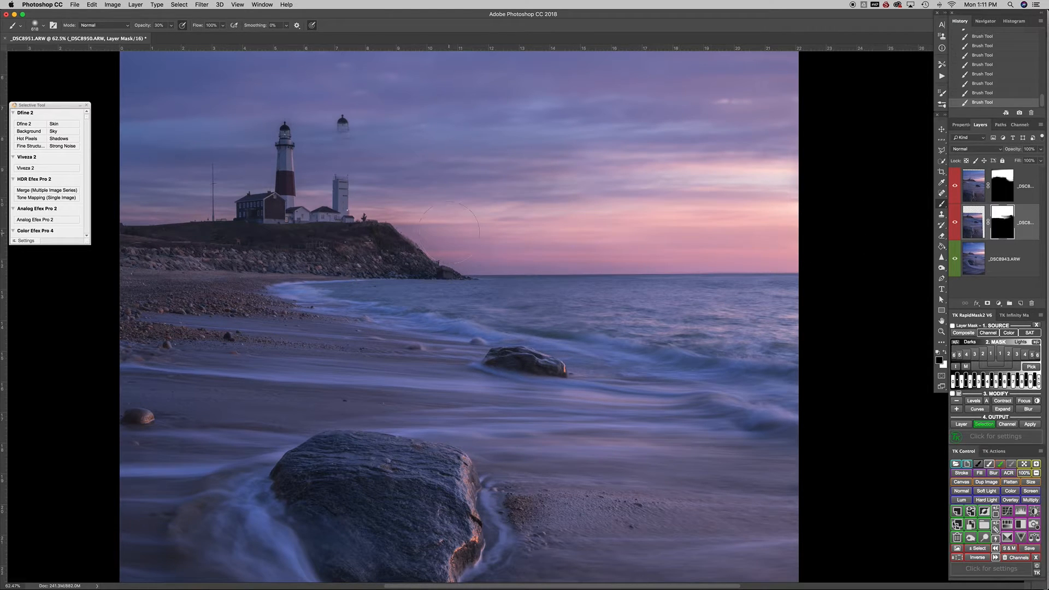
key("x")
key("0")
left_click_drag(754, 221, 727, 225)
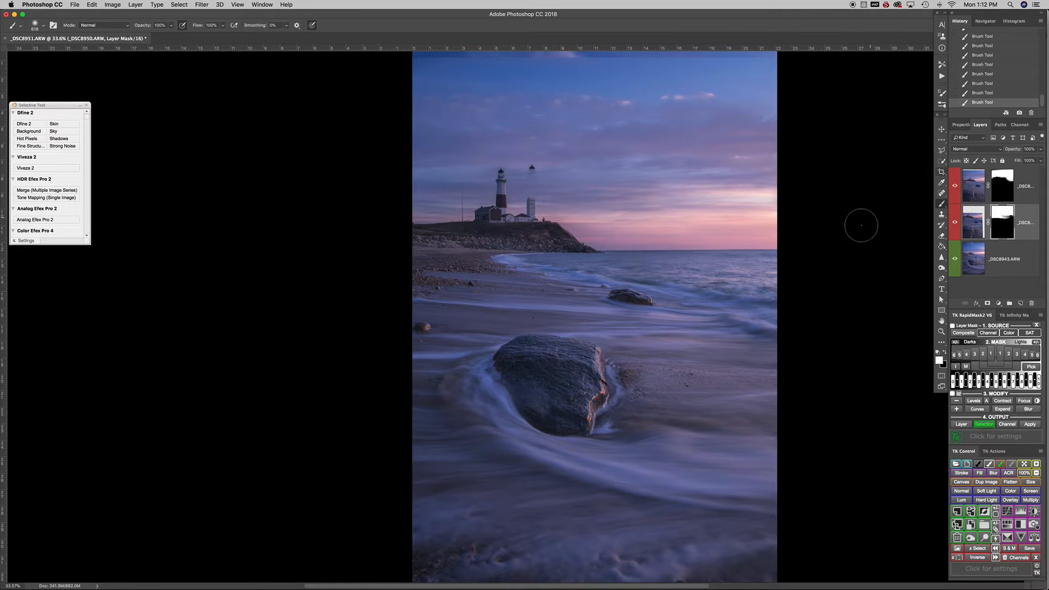
Add a Levels adjustment layer above the _DSC8951.ARW layer and delete it
left_click(974, 187)
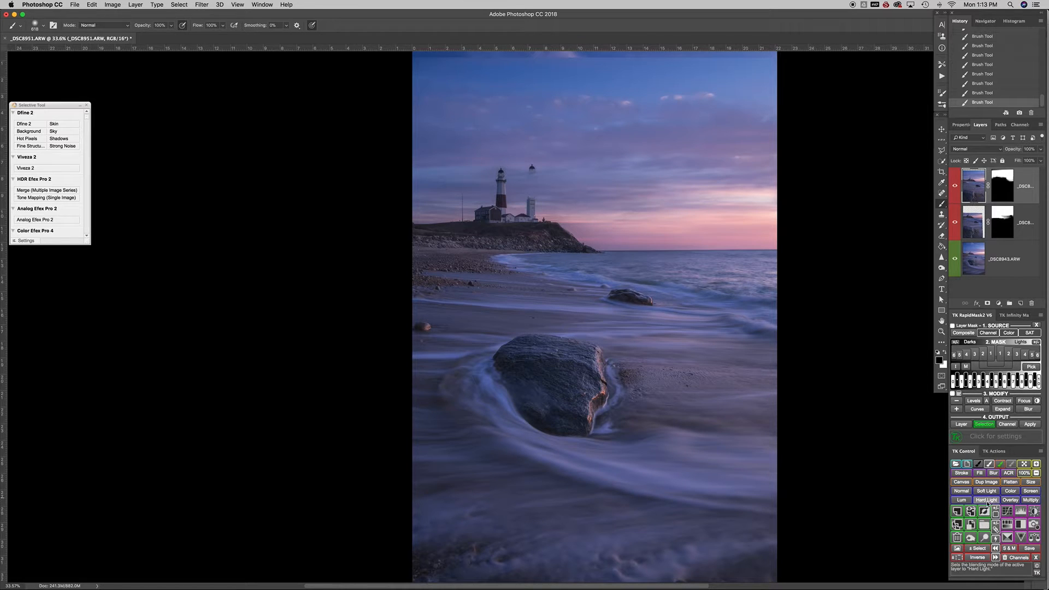
left_click(1019, 513)
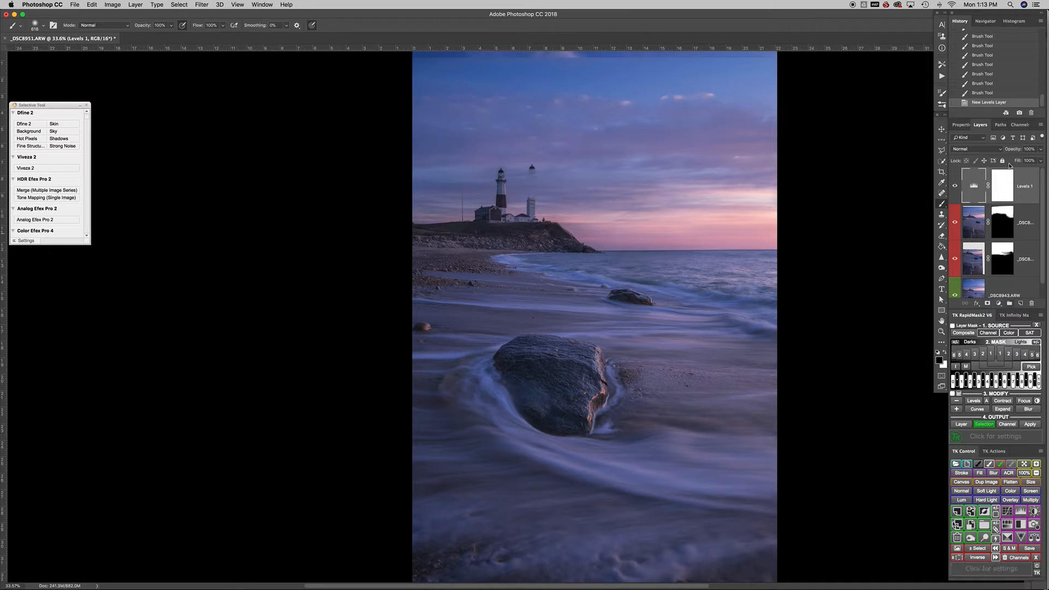
scroll(974, 219, "down", 1)
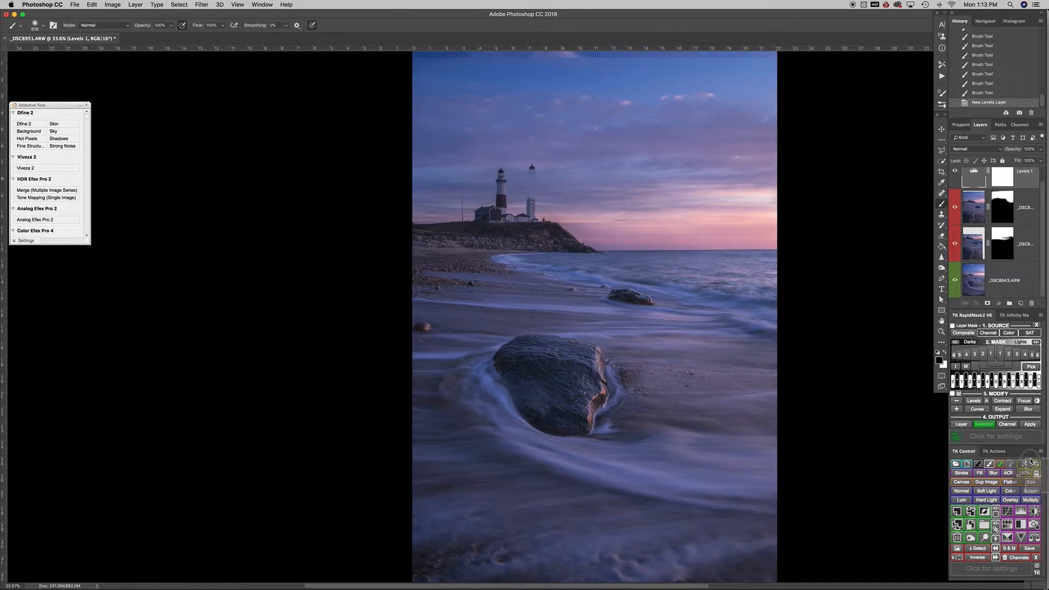
left_click(1032, 303)
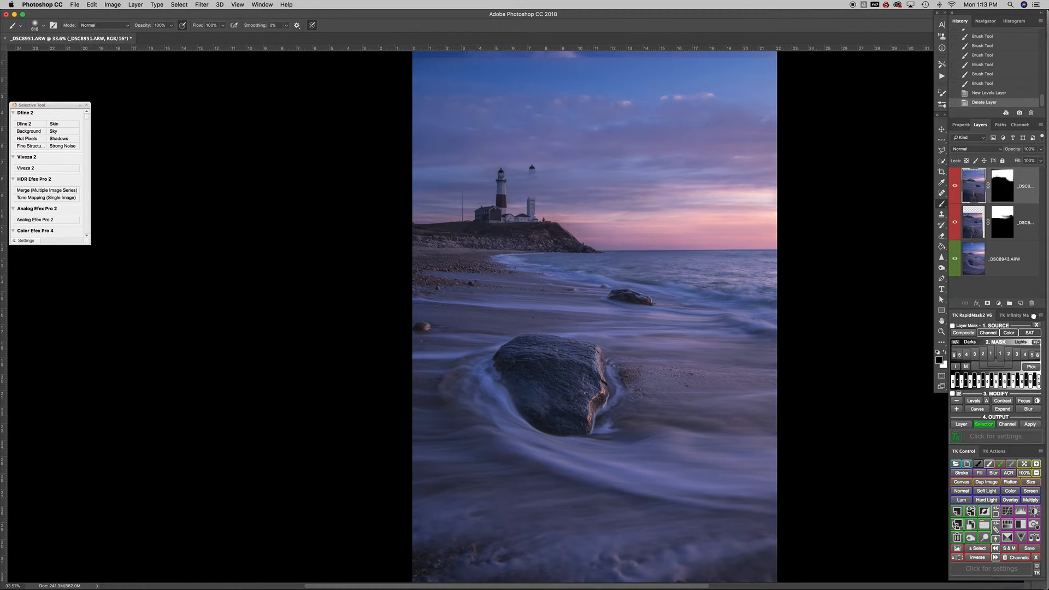
Try another Levels adjustment layer at the top of the layer stack and discard it
left_click(998, 304)
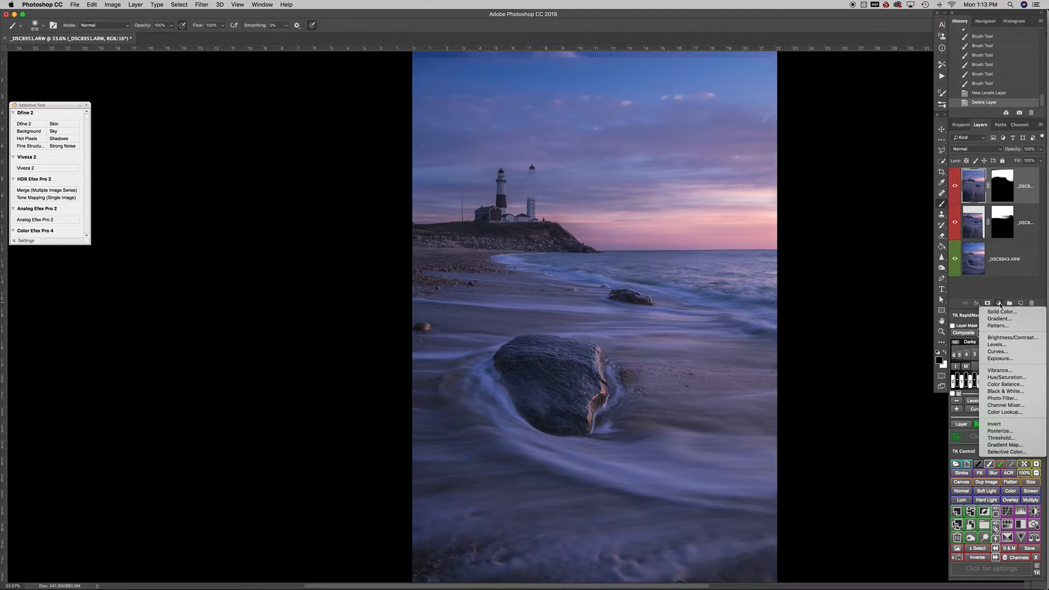
left_click(995, 345)
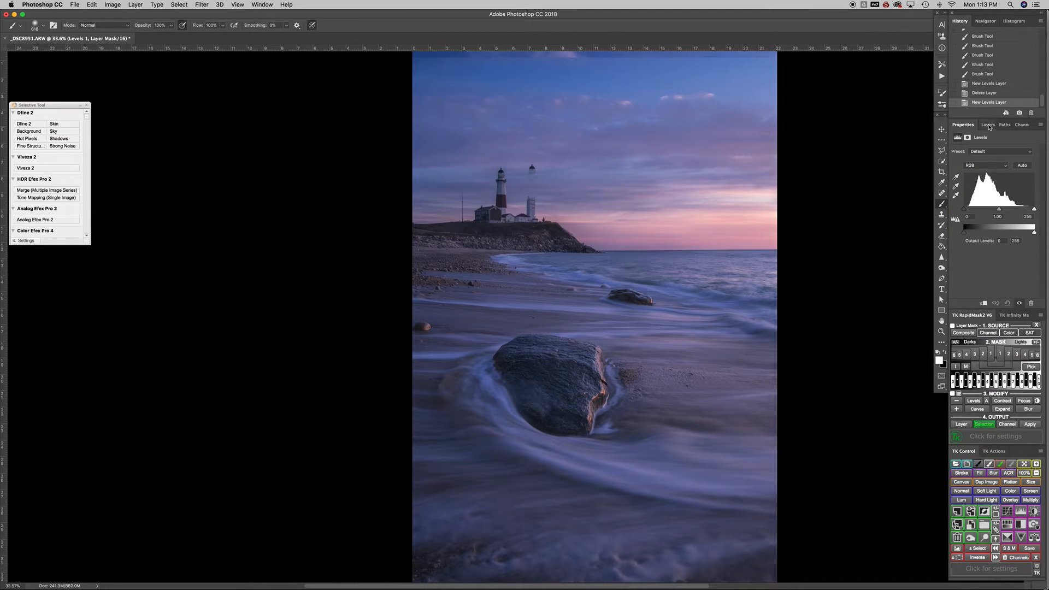
left_click_drag(976, 189, 1034, 304)
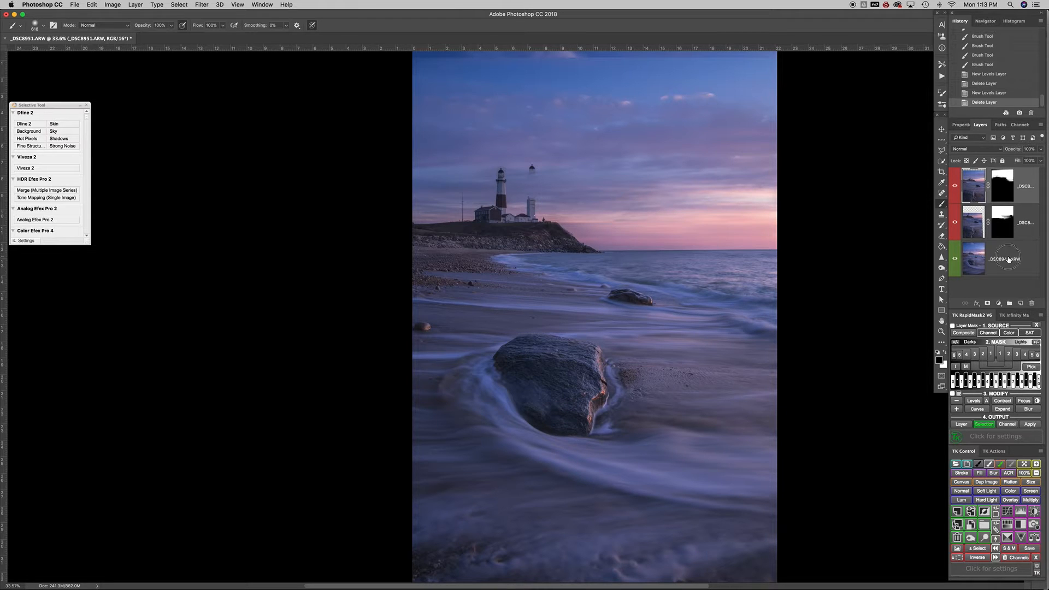
Select all three exposure layers and stamp them into a merged copy at the top of the stack
left_click(1004, 265)
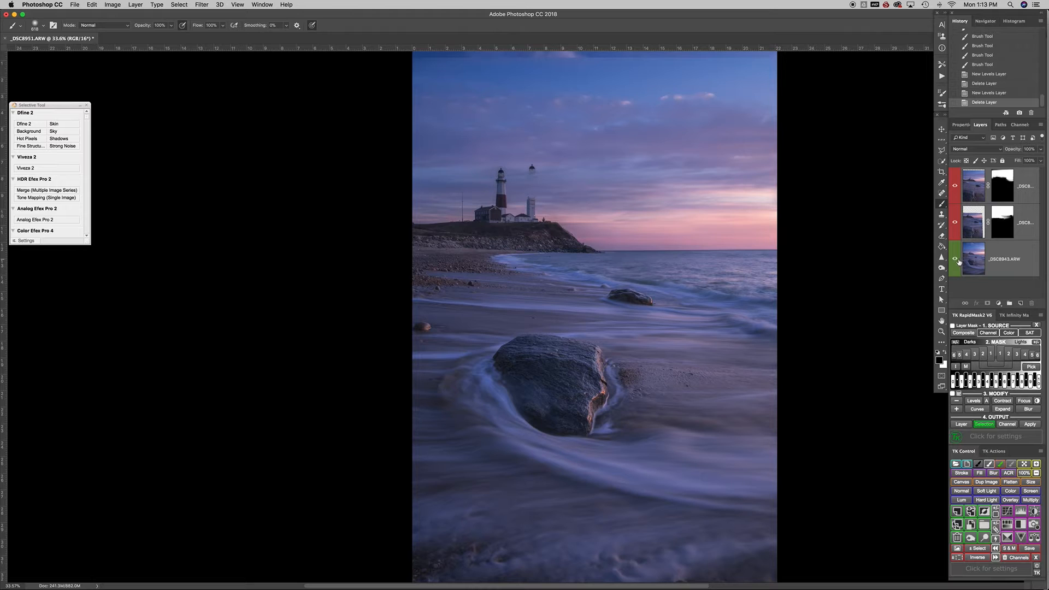
key("alt+shift+super+e")
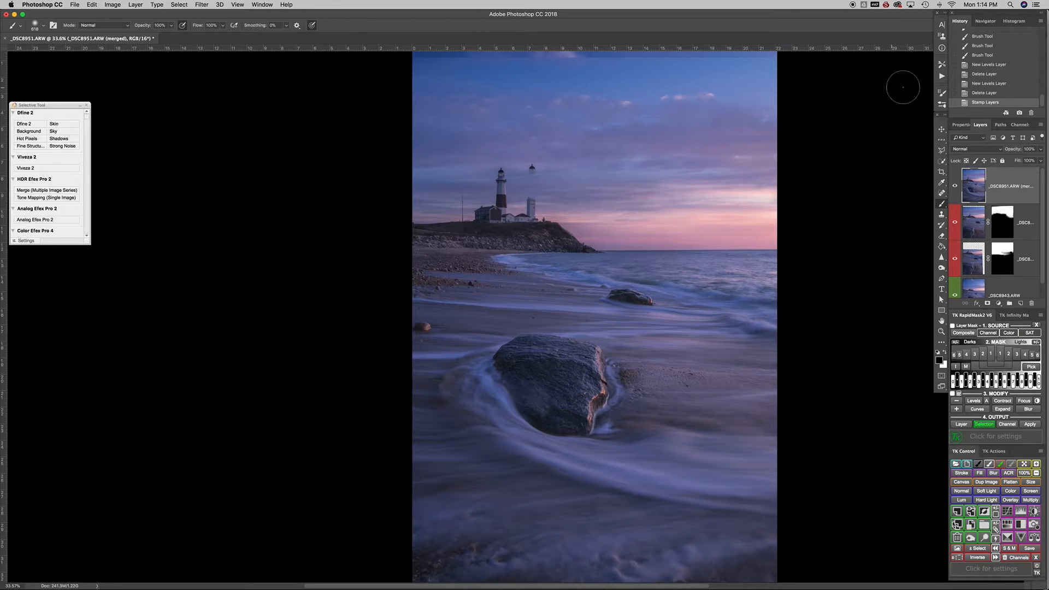
Outline the ghost lighthouse top floating above the white tower using the Lasso tool with a 20 px feather
left_click(940, 151)
right_click(939, 152)
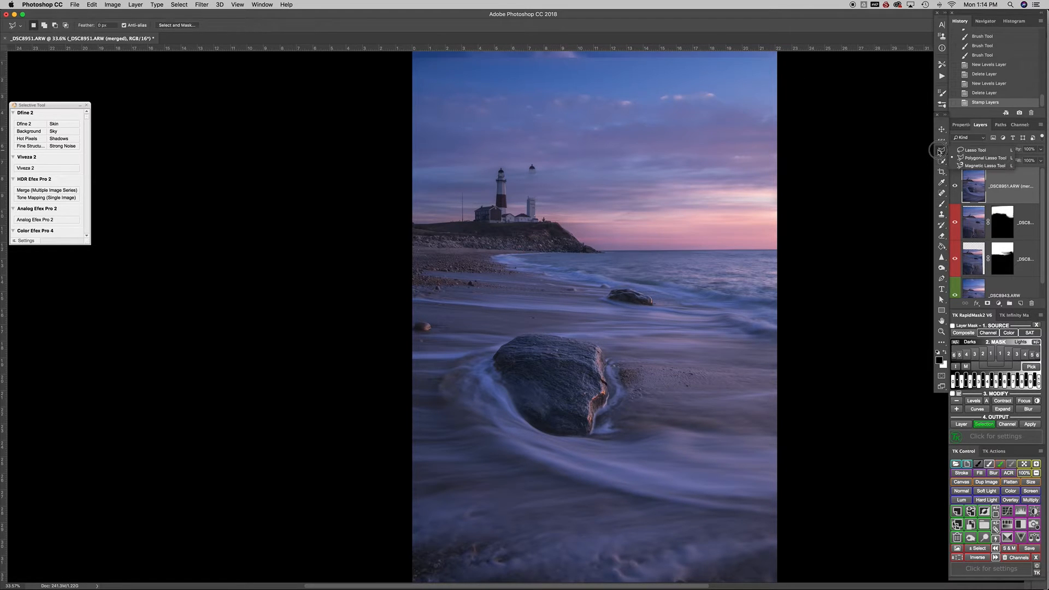
left_click(960, 150)
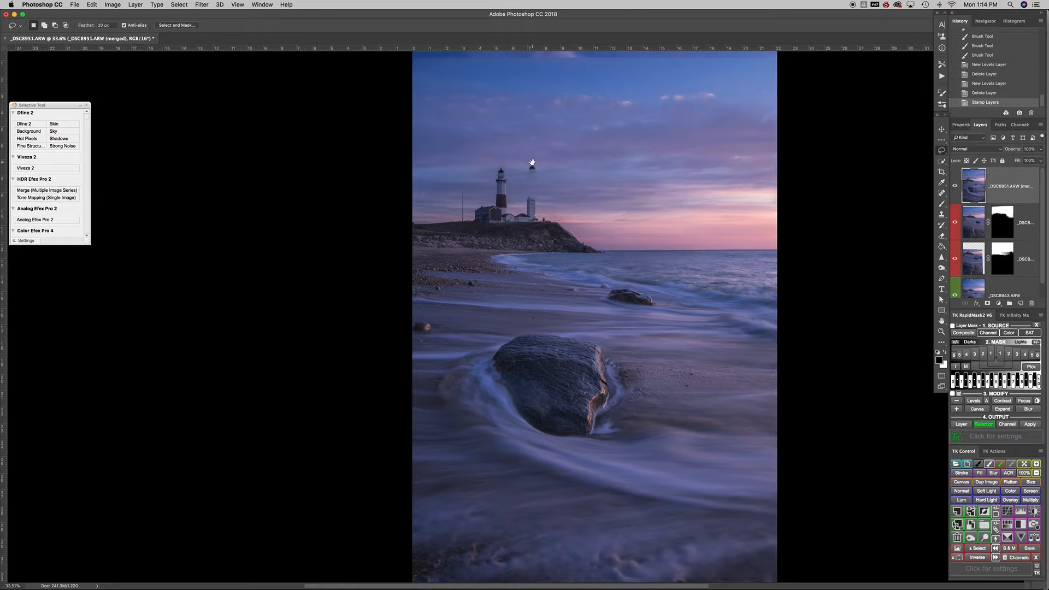
scroll(532, 163, "up", 5)
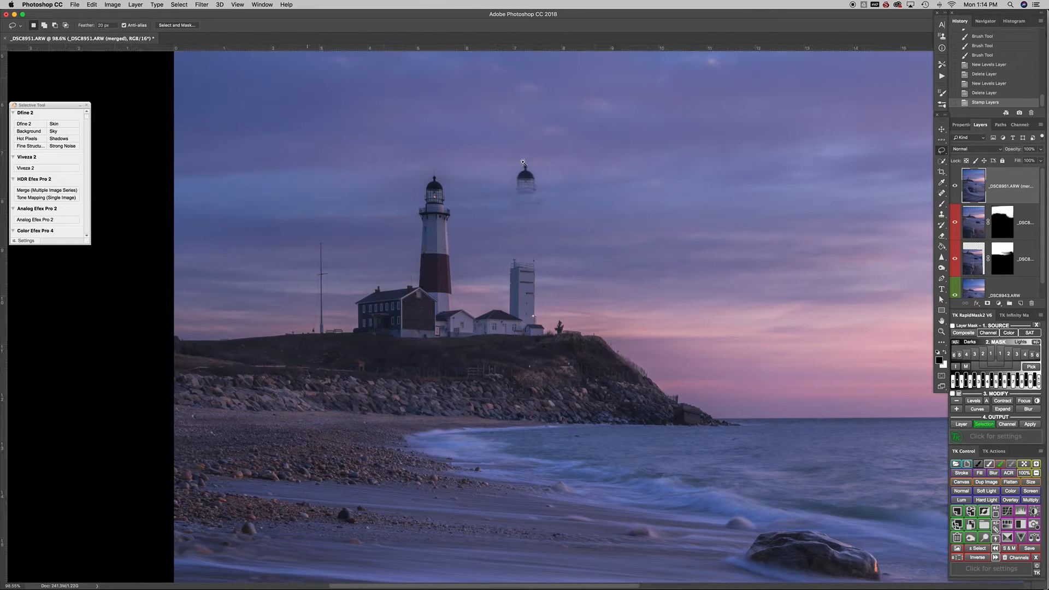
scroll(527, 176, "up", 5)
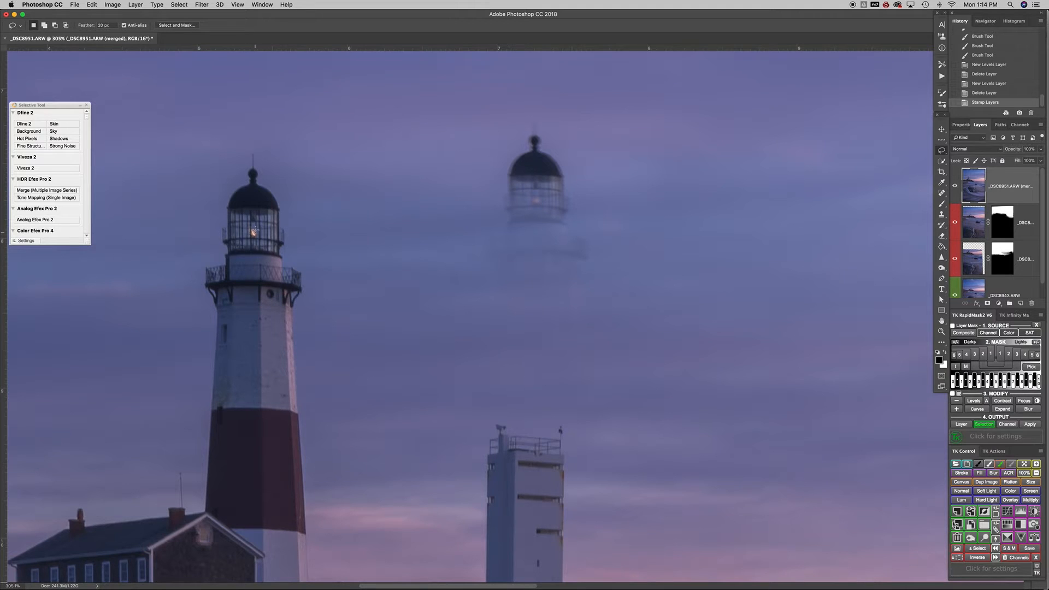
scroll(540, 176, "down", 4)
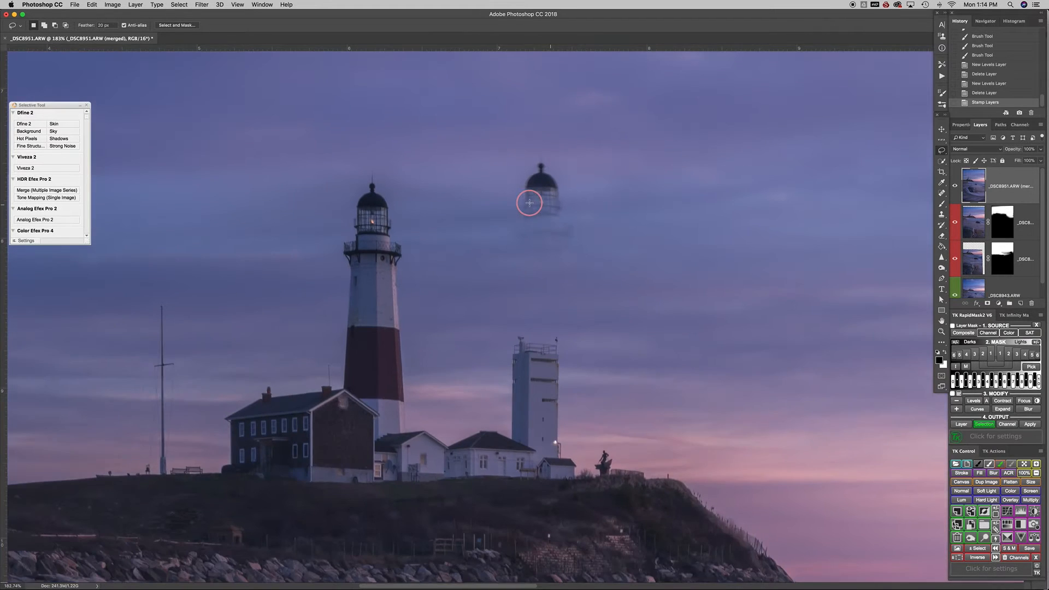
mouse_move(540, 146)
left_mouse_down()
mouse_move(507, 235)
mouse_move(529, 281)
mouse_move(553, 300)
mouse_move(575, 268)
mouse_move(578, 232)
mouse_move(560, 159)
mouse_move(542, 148)
left_mouse_up()
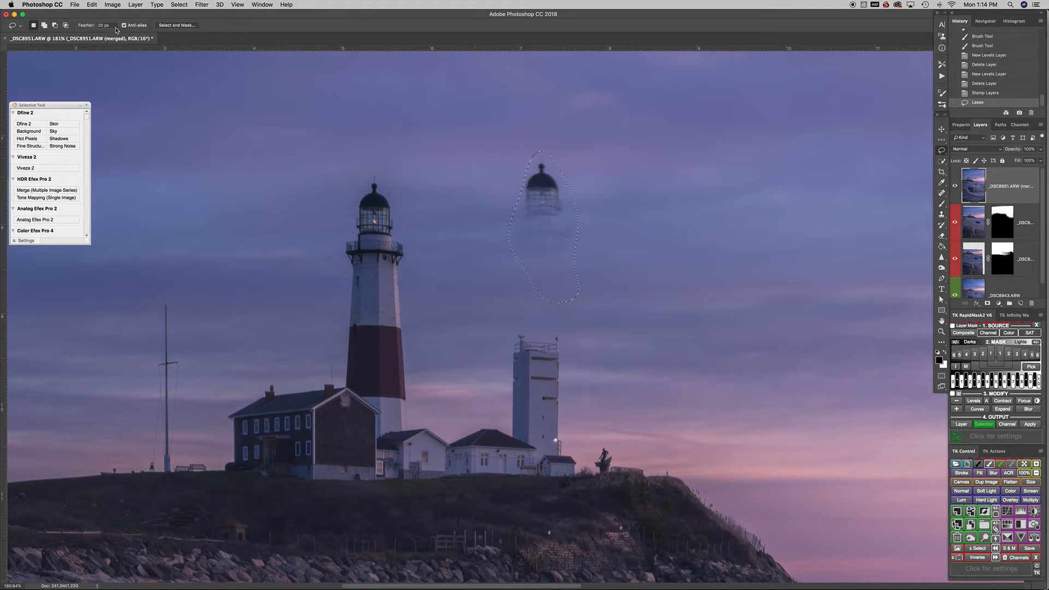
Set the Lasso feather to 0 px and redraw the outline around the ghost lighthouse top
left_click(77, 26)
type("0")
left_click(573, 168)
mouse_move(545, 142)
left_mouse_down()
mouse_move(526, 152)
mouse_move(510, 235)
left_mouse_up()
left_click_drag(526, 289, 578, 297)
mouse_move(577, 232)
left_mouse_down()
mouse_move(567, 168)
mouse_move(546, 143)
left_mouse_up()
Fill the ghost lighthouse selection with Content-Aware contents, using color adaptation, Normal mode and 100% opacity
right_click(555, 209)
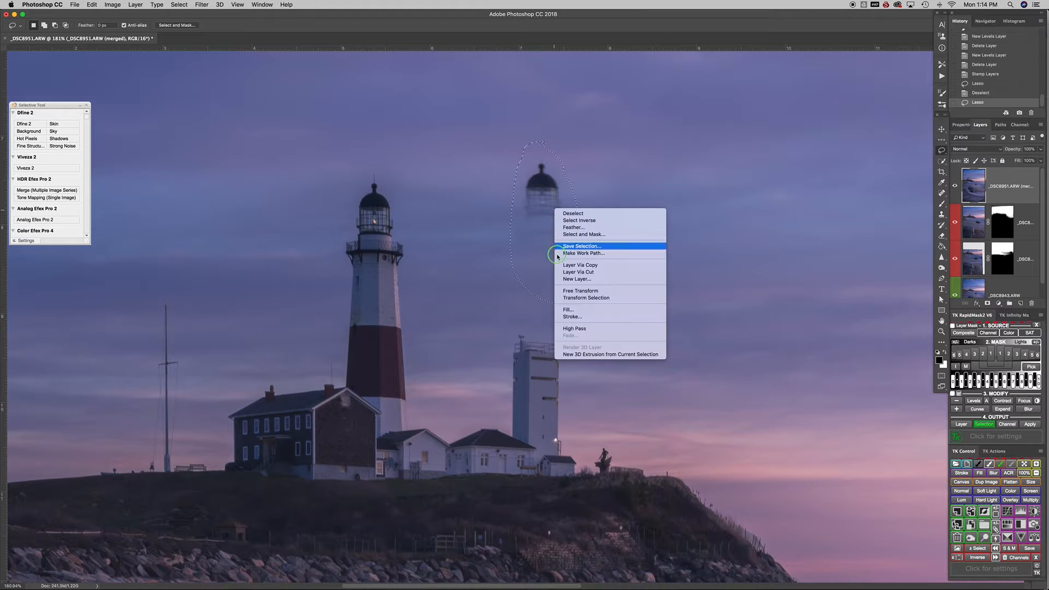
left_click(588, 310)
left_click(549, 257)
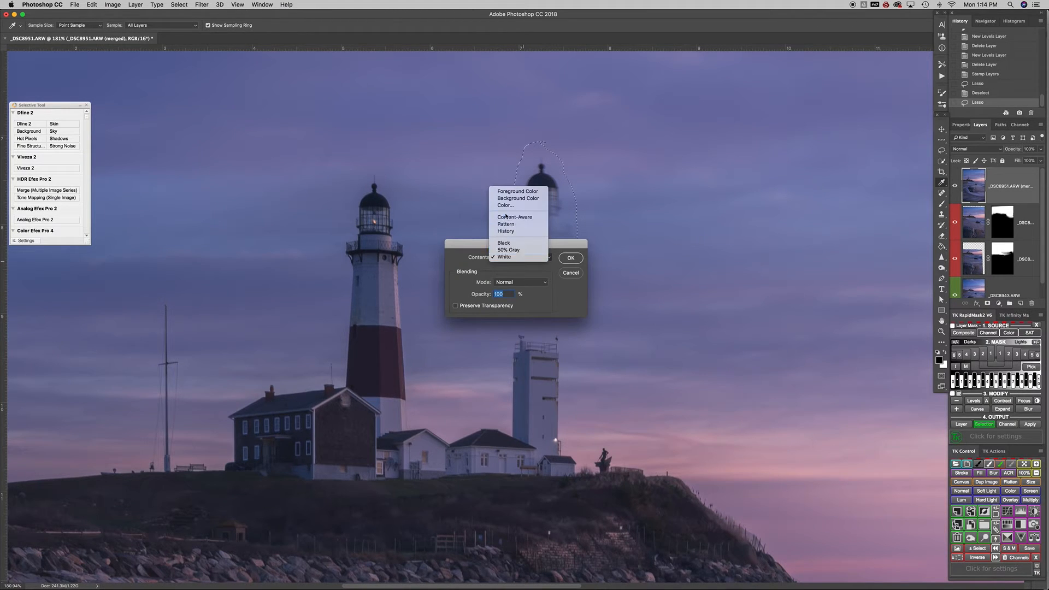
left_click(522, 217)
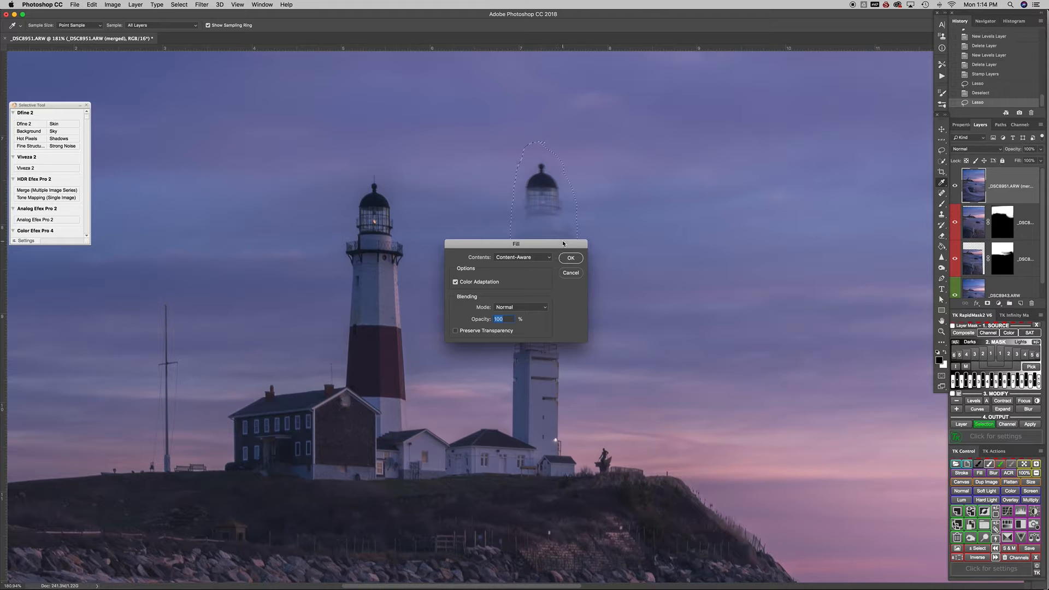
left_click(571, 273)
right_click(543, 224)
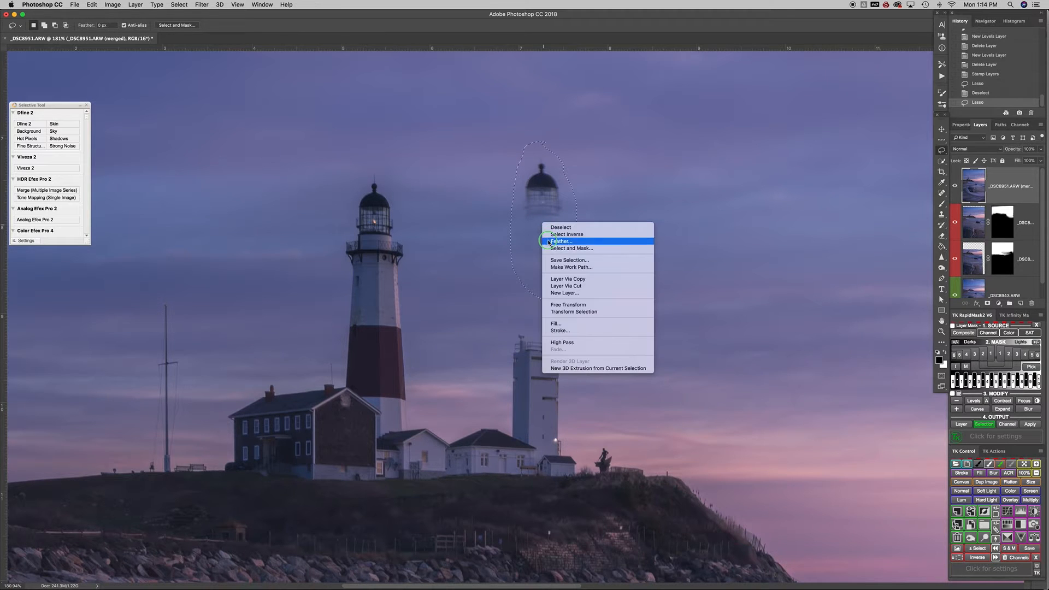
left_click(568, 323)
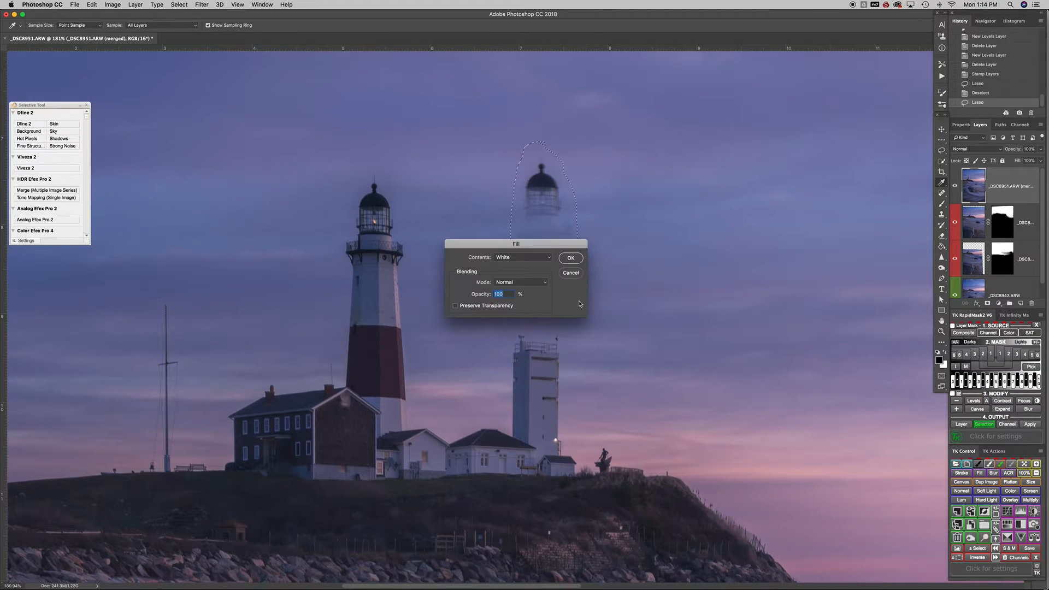
left_click(522, 258)
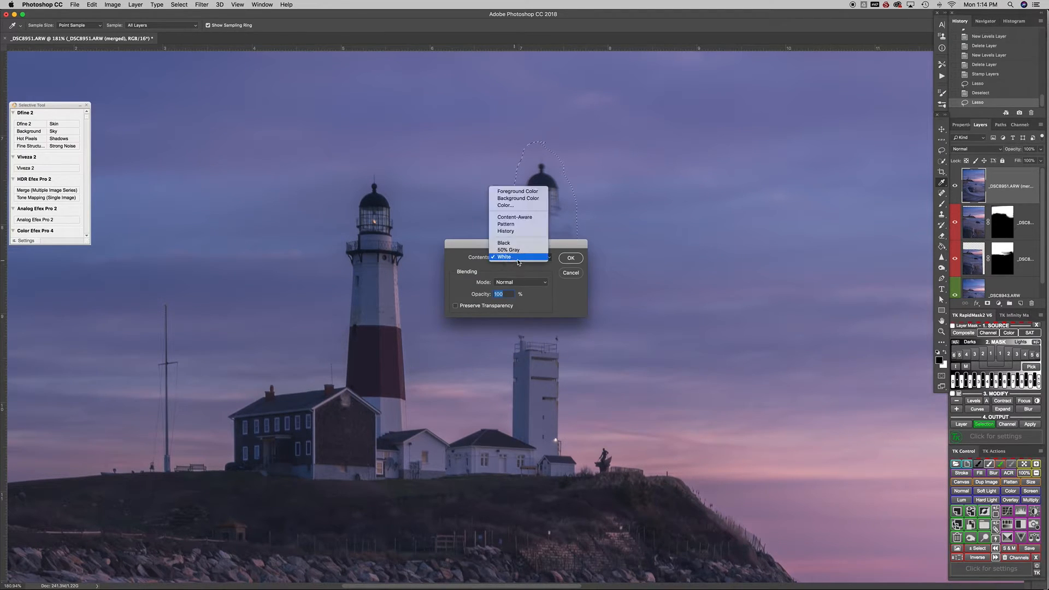
left_click(514, 217)
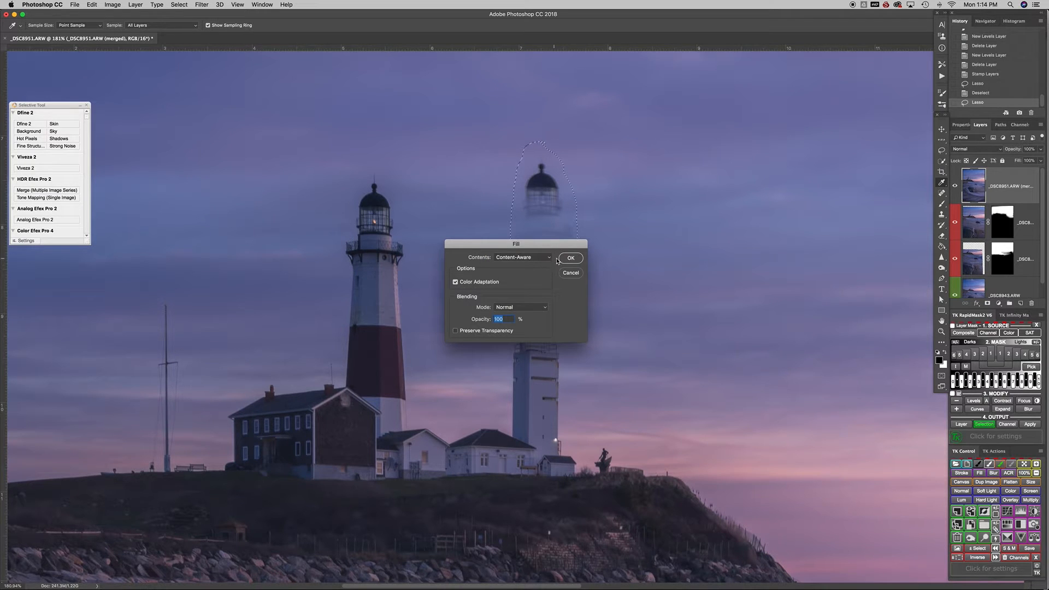
left_click(571, 258)
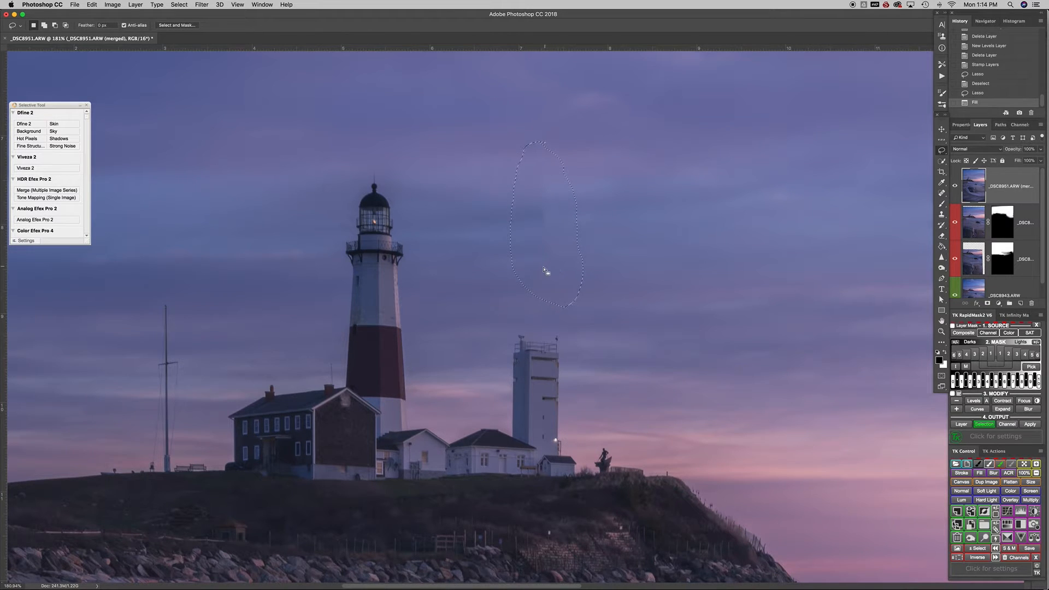
Revert the history to the state before the content-aware fill and clear the selection
key("super+d")
left_click(972, 84)
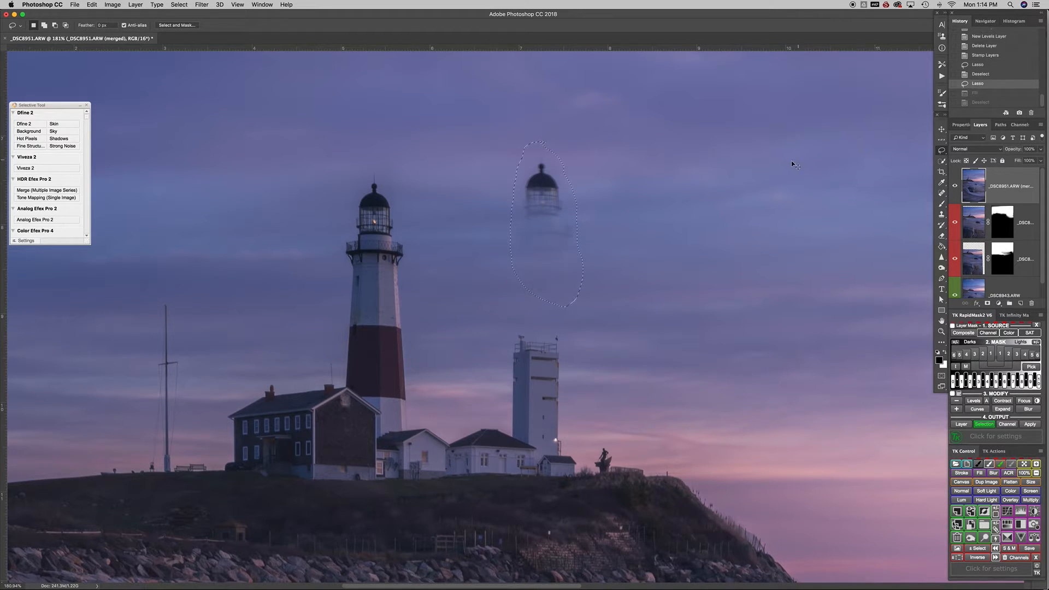
key("super+d")
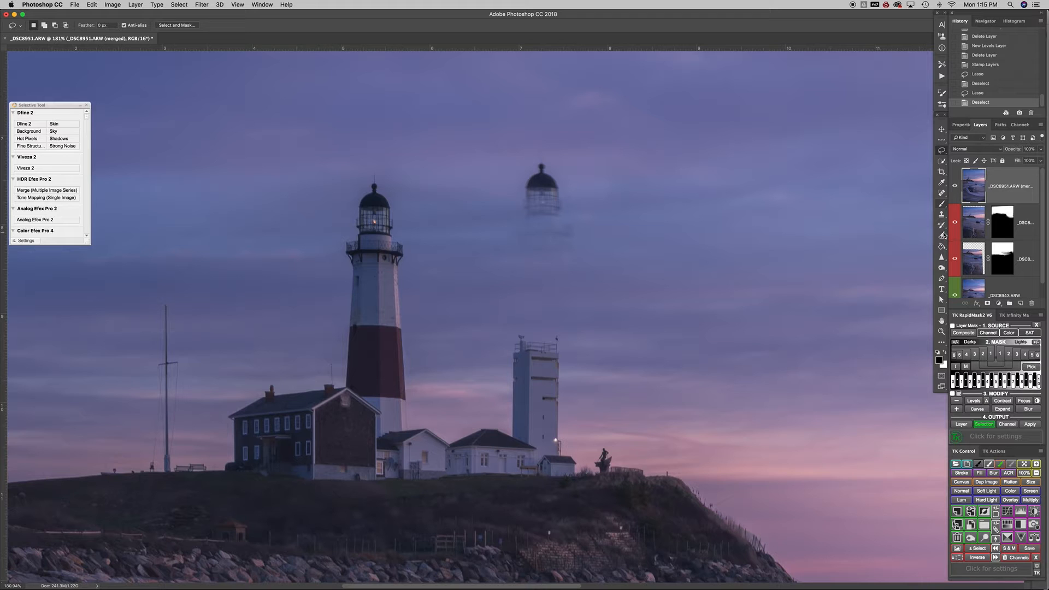
Remove the ghost lighthouse top by outlining it with the Patch tool, sampling the clean sky to its right, and deselecting
left_click(942, 193)
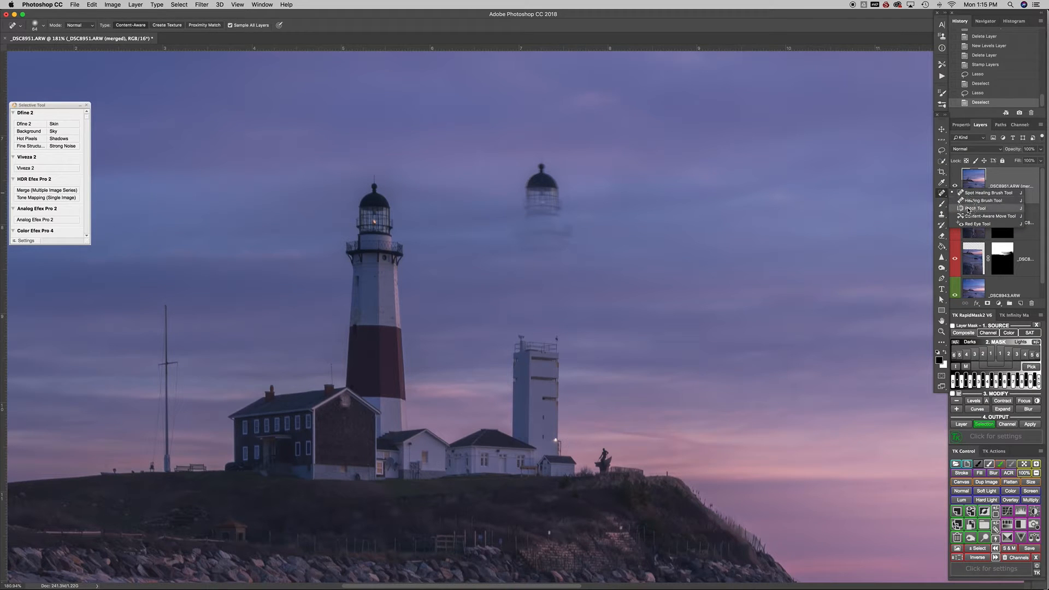
left_click(968, 208)
mouse_move(542, 152)
left_mouse_down()
mouse_move(516, 207)
mouse_move(514, 260)
mouse_move(538, 291)
mouse_move(566, 301)
mouse_move(575, 279)
left_mouse_up()
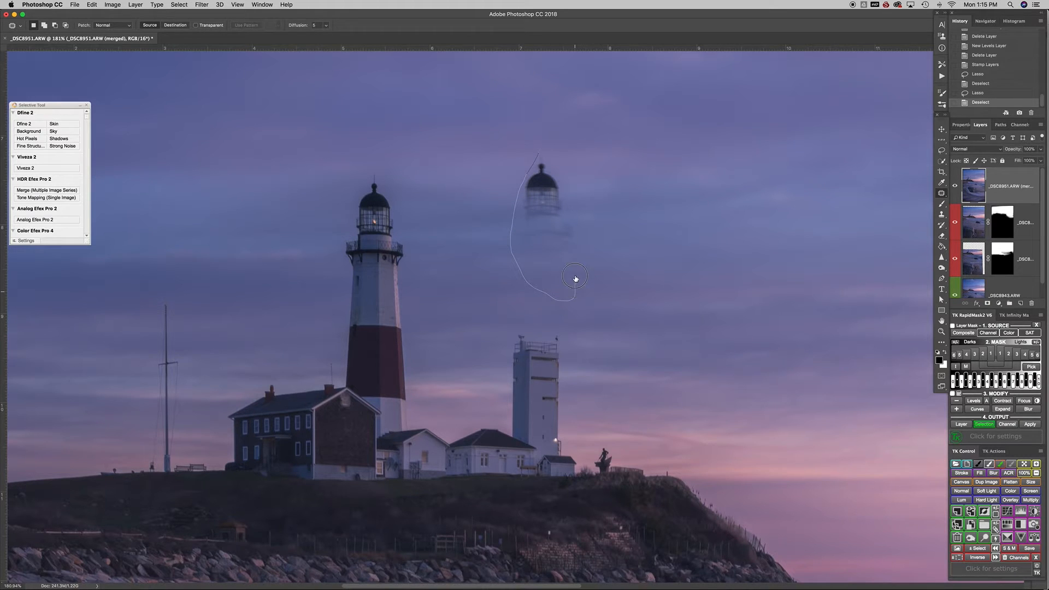
left_click_drag(572, 210, 540, 151)
key("super+d")
mouse_move(533, 185)
left_mouse_down()
mouse_move(548, 148)
mouse_move(577, 218)
mouse_move(571, 278)
mouse_move(557, 297)
left_mouse_up()
left_click(619, 229)
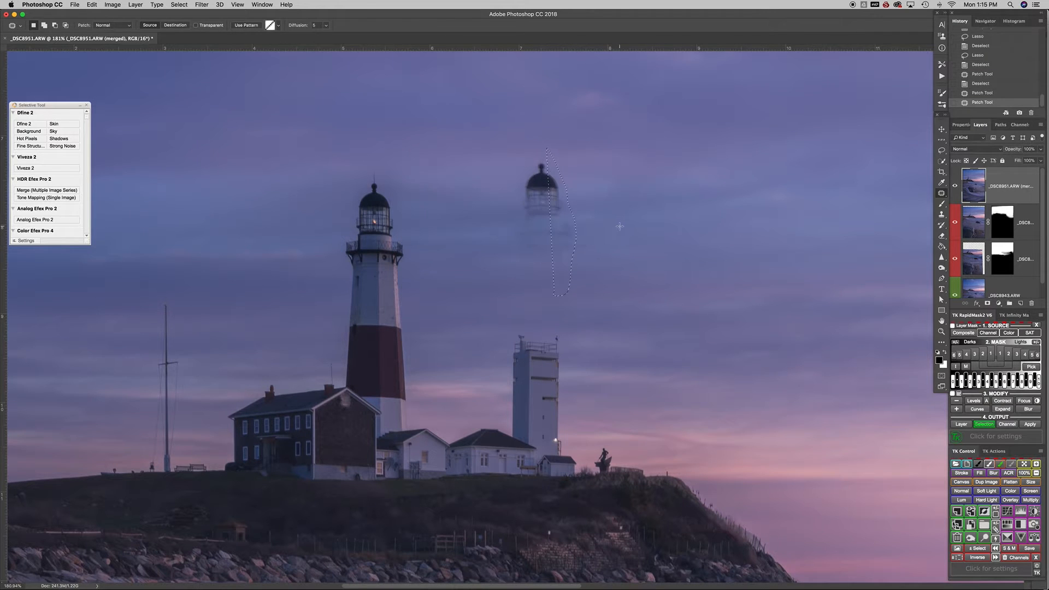
mouse_move(540, 147)
left_mouse_down()
mouse_move(520, 172)
mouse_move(511, 254)
mouse_move(525, 281)
mouse_move(568, 291)
left_mouse_up()
mouse_move(578, 238)
left_mouse_down()
mouse_move(572, 197)
mouse_move(541, 145)
left_mouse_up()
left_click_drag(555, 241, 624, 233)
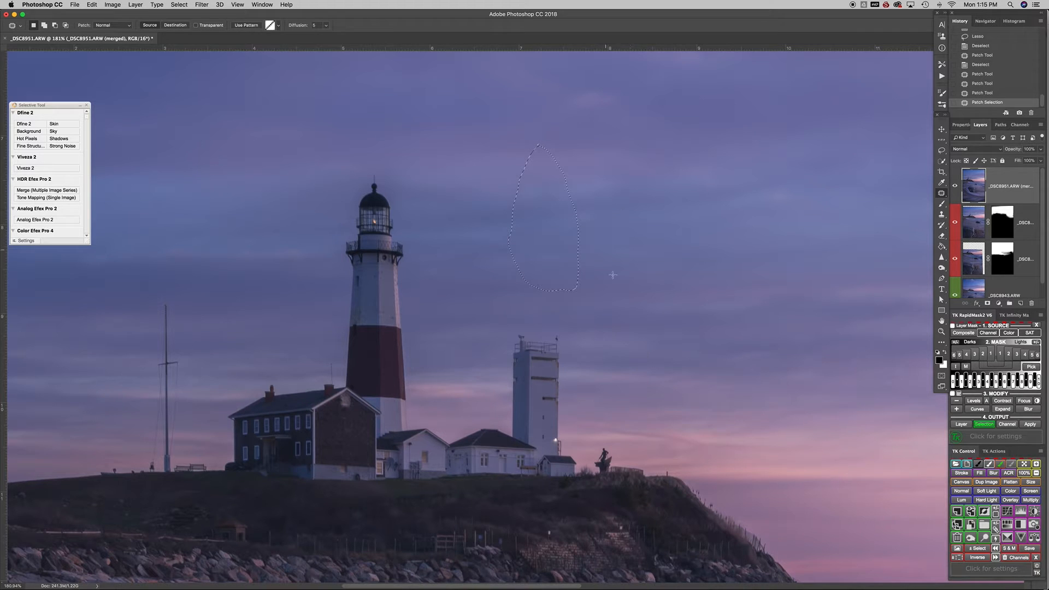
left_click(611, 224)
Smooth the patched sky between the lighthouse and the white tower with Clone Stamp strokes, including strokes at 50% opacity
key("super+space")
left_click_drag(577, 286, 616, 316)
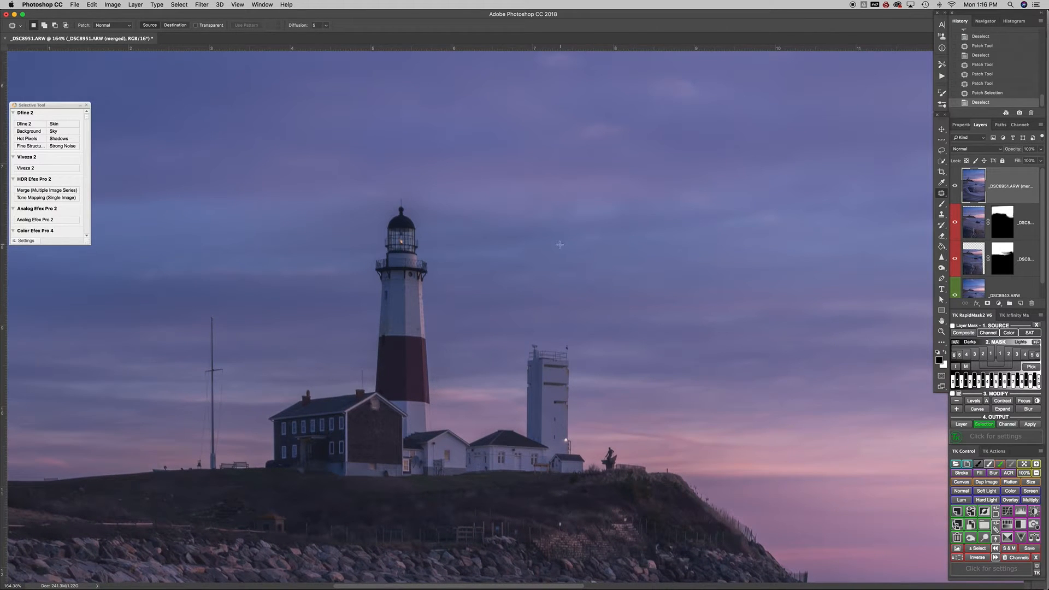
key("s")
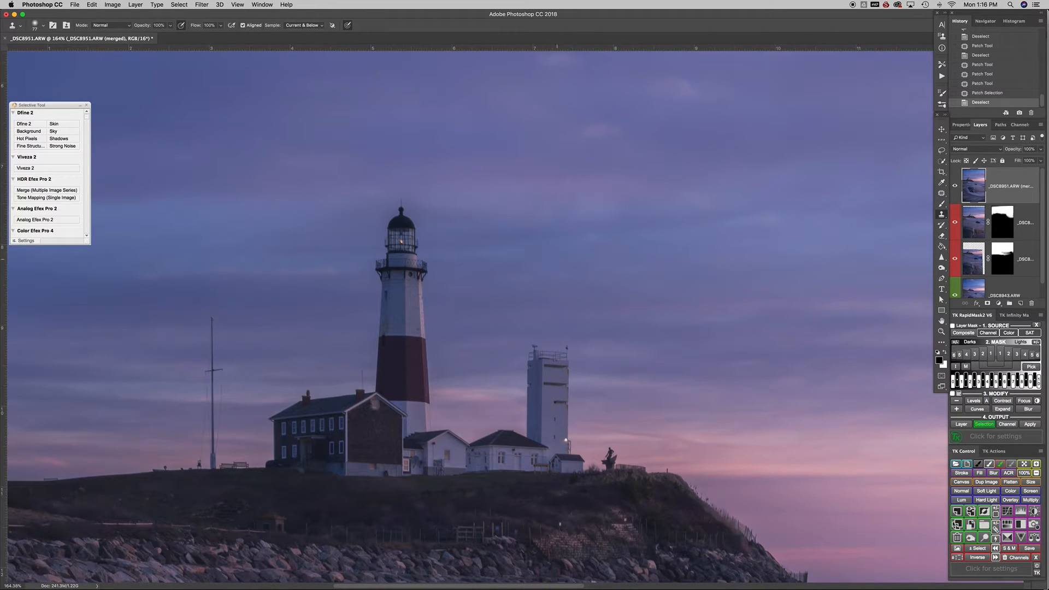
left_click_drag(488, 262, 493, 263)
left_click_drag(549, 265, 502, 261)
left_click_drag(533, 279, 515, 285)
left_click_drag(584, 267, 576, 264)
left_click_drag(593, 243, 579, 246)
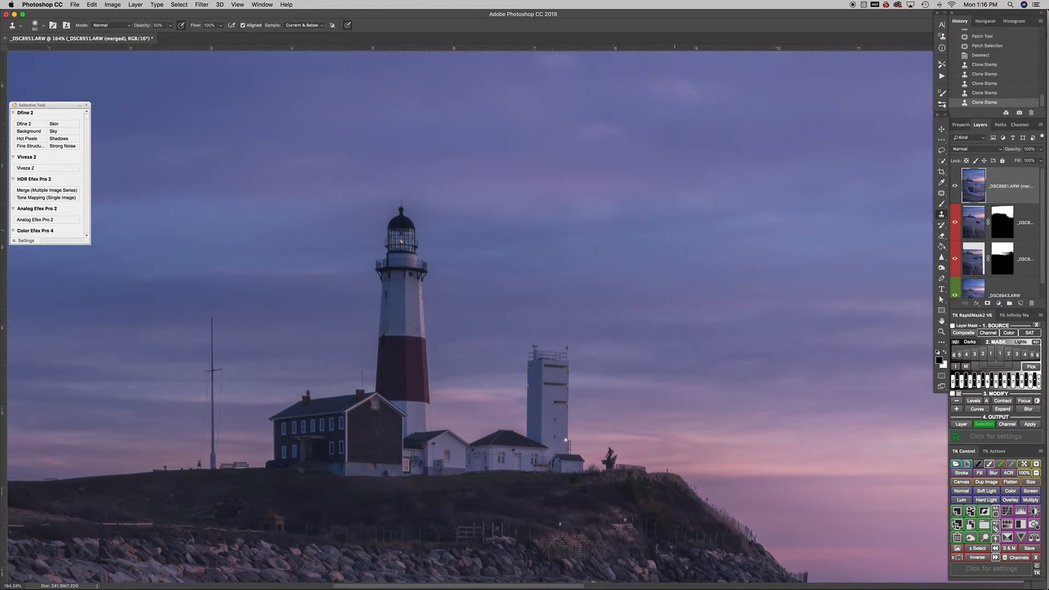
left_click(584, 287)
left_click(573, 292)
Try Clone Stamp strokes at 100% opacity on the sky to the right of the lighthouse lantern and undo each one
scroll(601, 302, "down", 2)
scroll(601, 302, "down", 8)
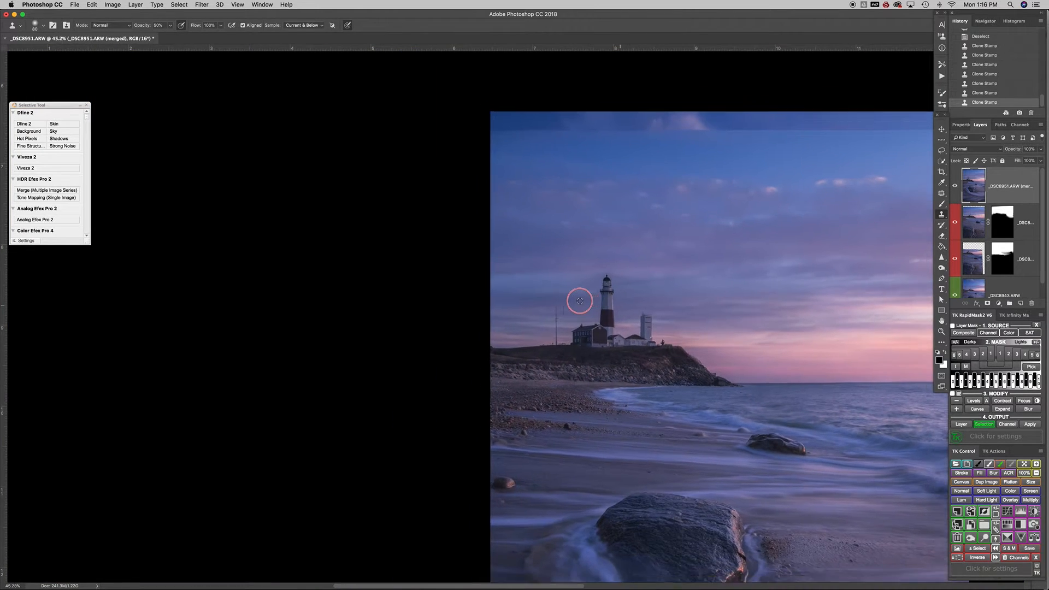
scroll(574, 299, "down", 2)
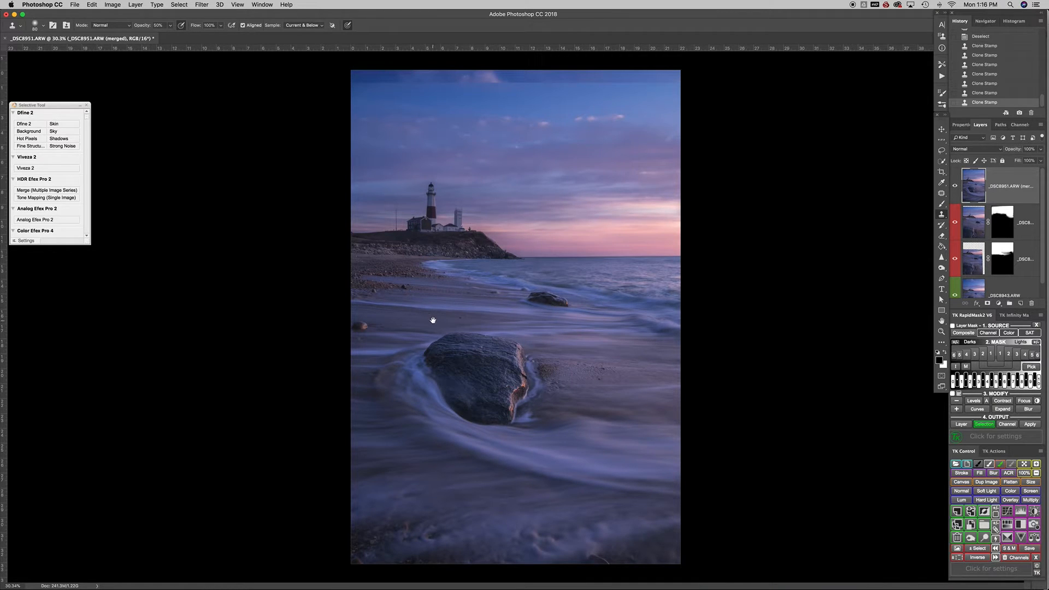
scroll(536, 237, "up", 4)
scroll(552, 237, "up", 2)
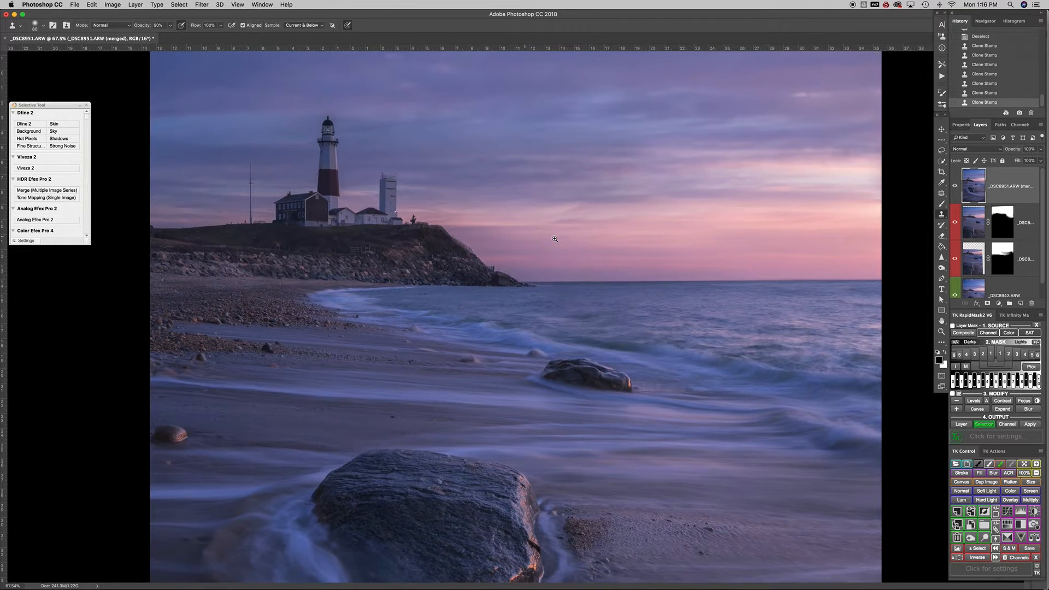
left_click_drag(506, 310, 546, 398)
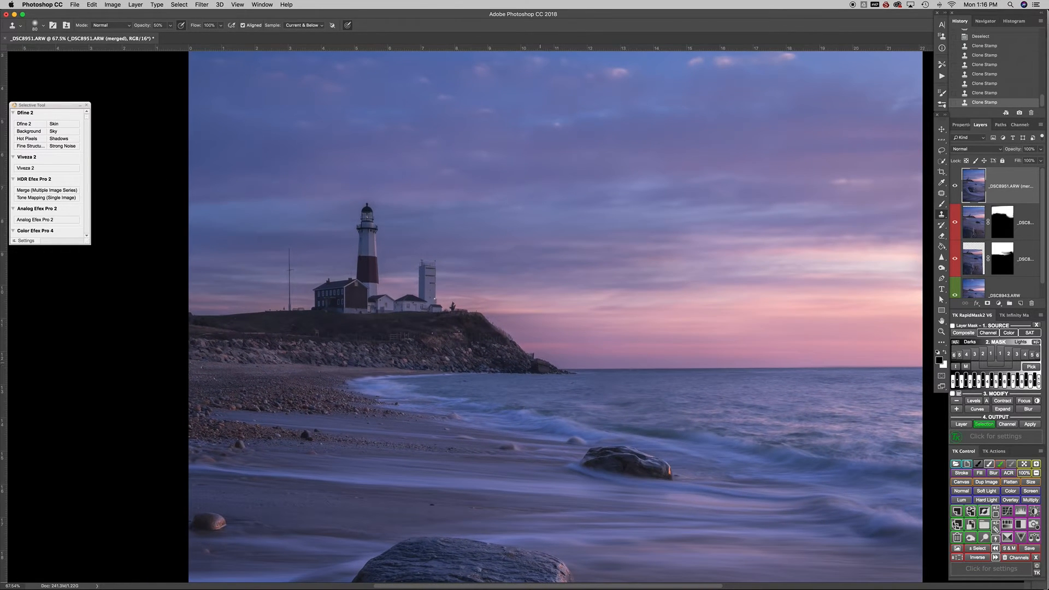
key("0")
mouse_move(422, 204)
left_mouse_down()
mouse_move(446, 203)
mouse_move(429, 218)
left_mouse_up()
key("super+z")
mouse_move(424, 203)
left_mouse_down()
mouse_move(433, 198)
mouse_move(421, 203)
left_mouse_up()
key("super+z")
mouse_move(433, 204)
left_mouse_down()
mouse_move(415, 203)
mouse_move(433, 202)
left_mouse_up()
key("super+z")
Resize the Clone Stamp brush and retouch the sky just right of the lighthouse lantern
left_click_drag(397, 202, 410, 205, "ctrl+alt")
left_click(432, 212)
Frame a crop that trims the mismatched strip from the top of the sky and the excess wet sand along the bottom edge
key("super+space")
key("super+space")
left_click_drag(739, 256, 713, 264)
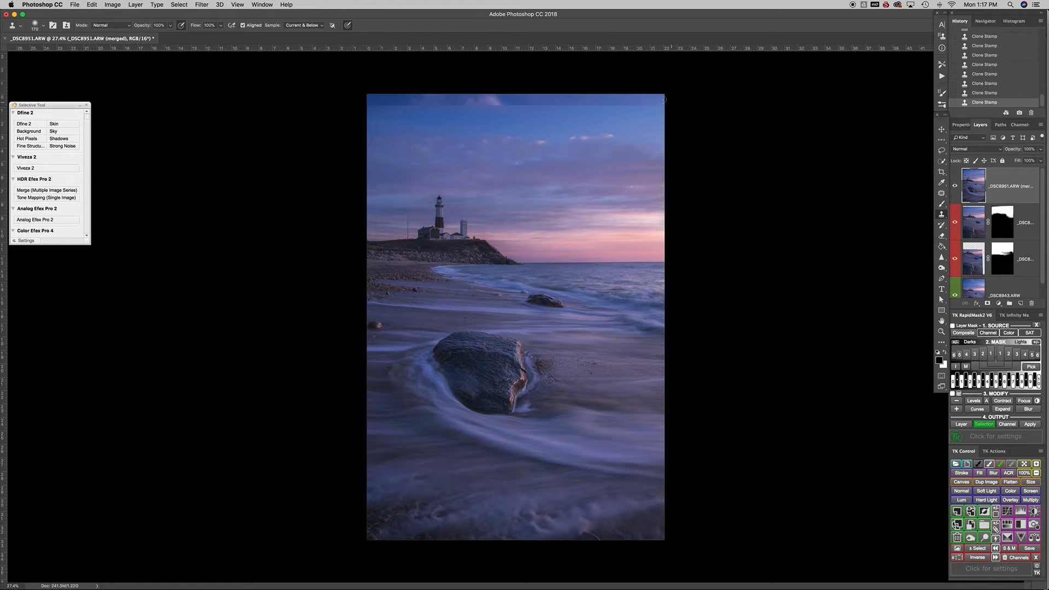
left_click(942, 172)
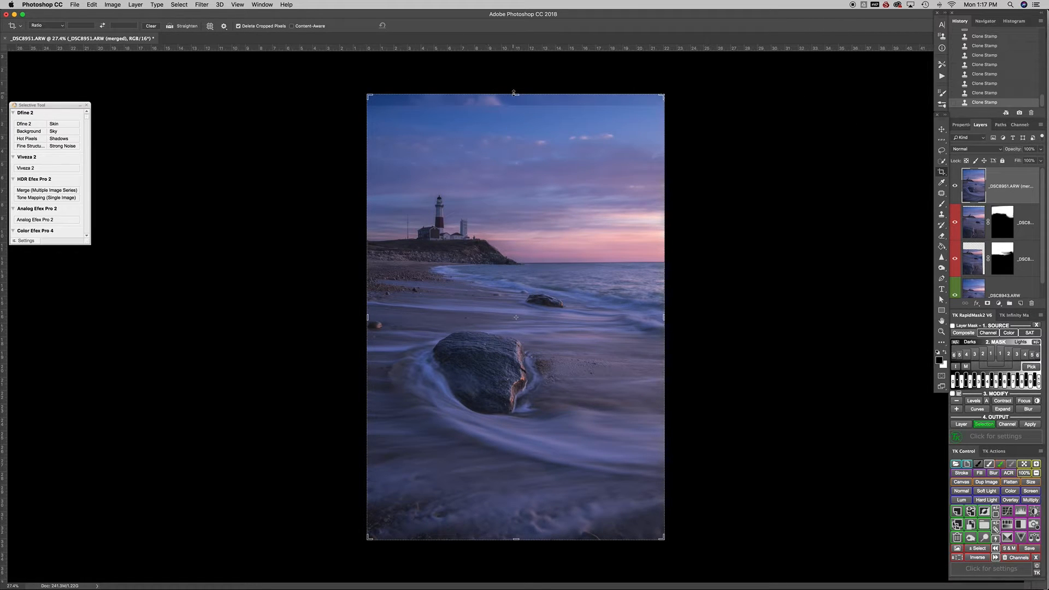
left_click_drag(516, 95, 514, 100)
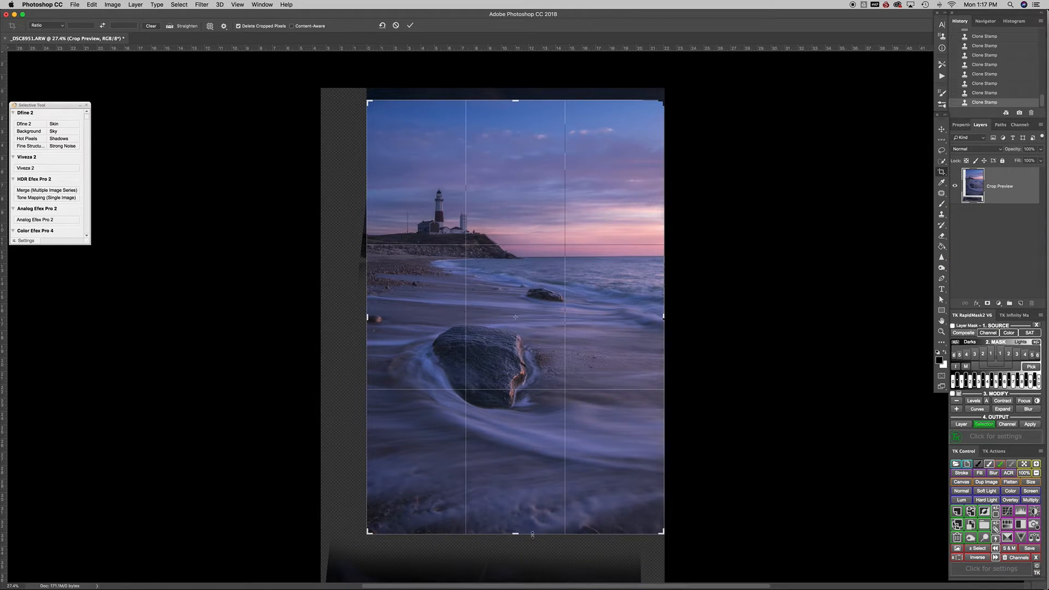
left_click_drag(515, 533, 516, 507)
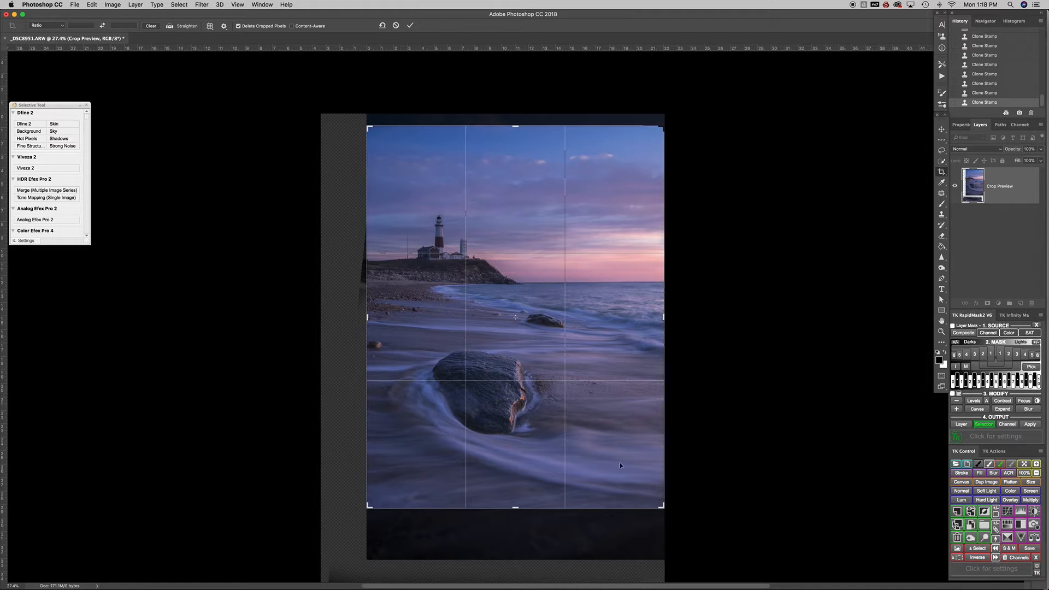
mouse_move(514, 508)
left_mouse_down()
mouse_move(513, 496)
mouse_move(517, 544)
mouse_move(519, 508)
left_mouse_up()
key("super+r")
mouse_move(514, 124)
left_mouse_down()
mouse_move(513, 113)
mouse_move(507, 132)
left_mouse_up()
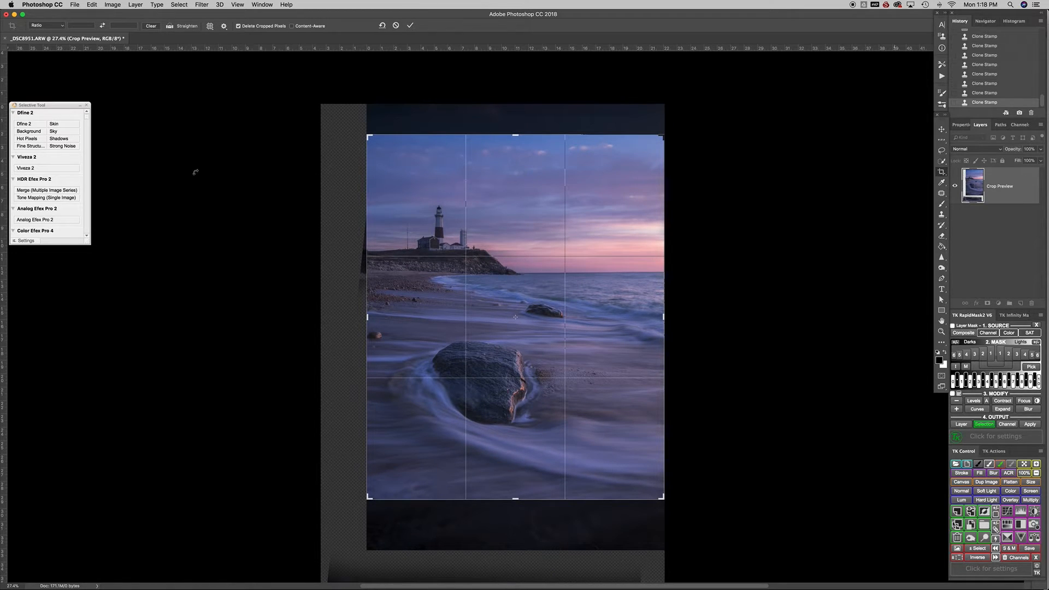
Constrain the crop to the 4 : 5 (8 : 10) ratio and apply it
left_click(39, 27)
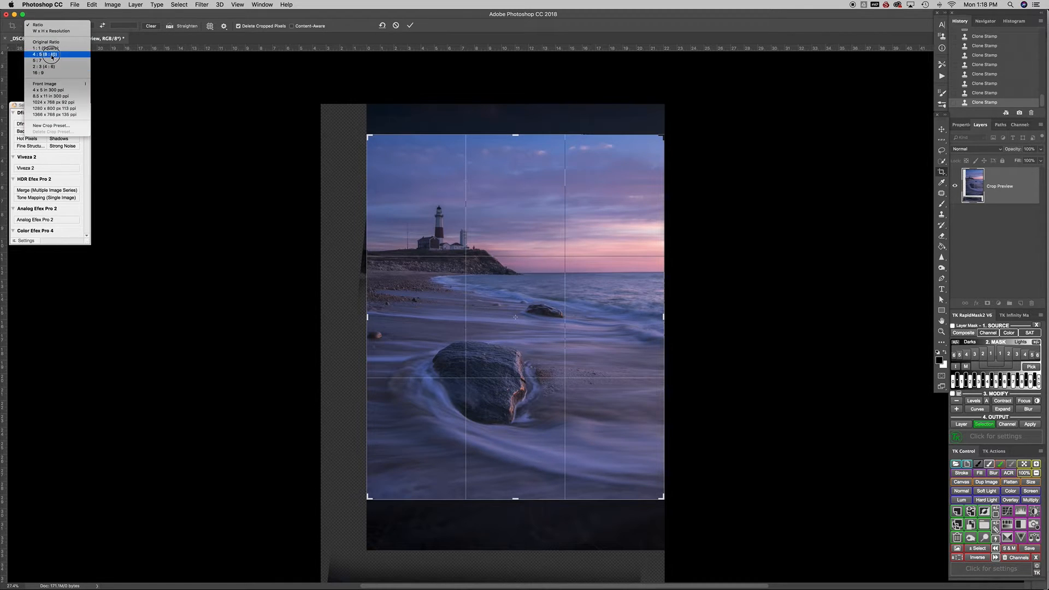
left_click(52, 55)
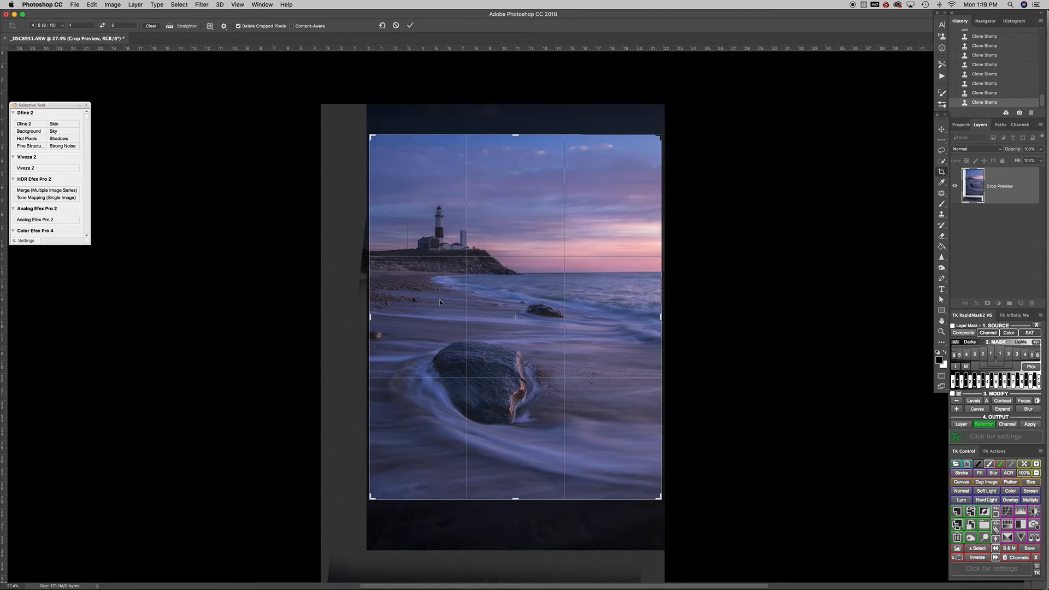
left_click_drag(155, 146, 227, 55)
left_click(238, 25)
key("Return")
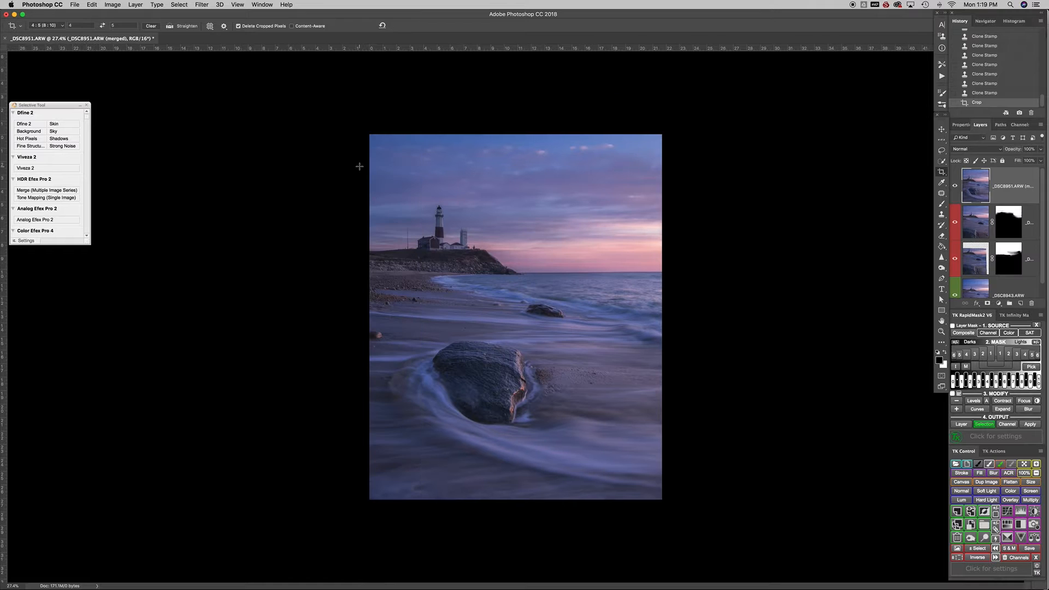
Group the three exposure layers below the merged layer, name the group Blend, and reselect the merged layer
left_click(981, 226)
left_click(979, 279, "shift")
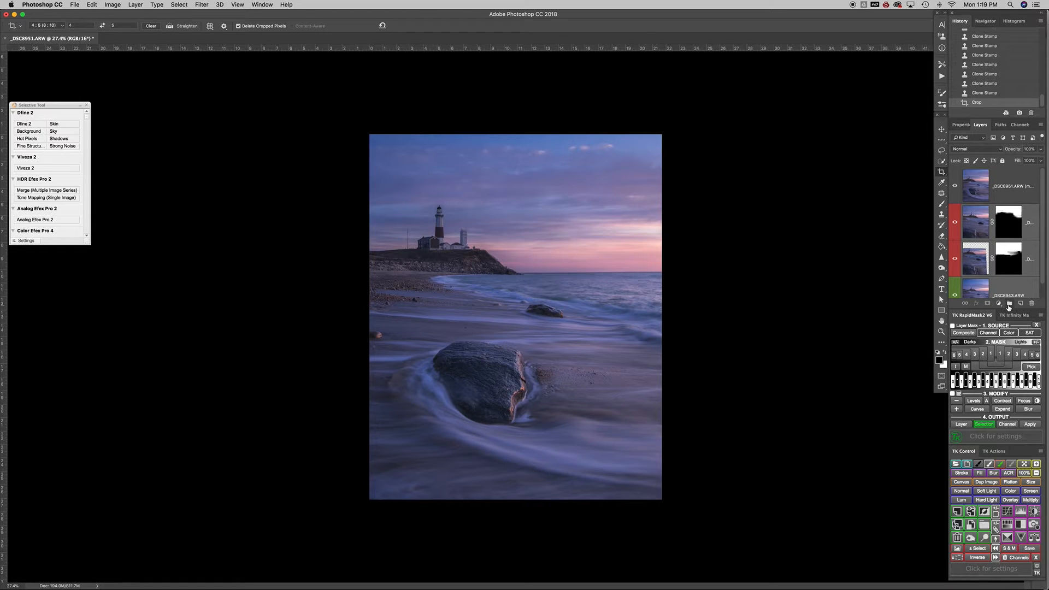
left_click(1010, 304)
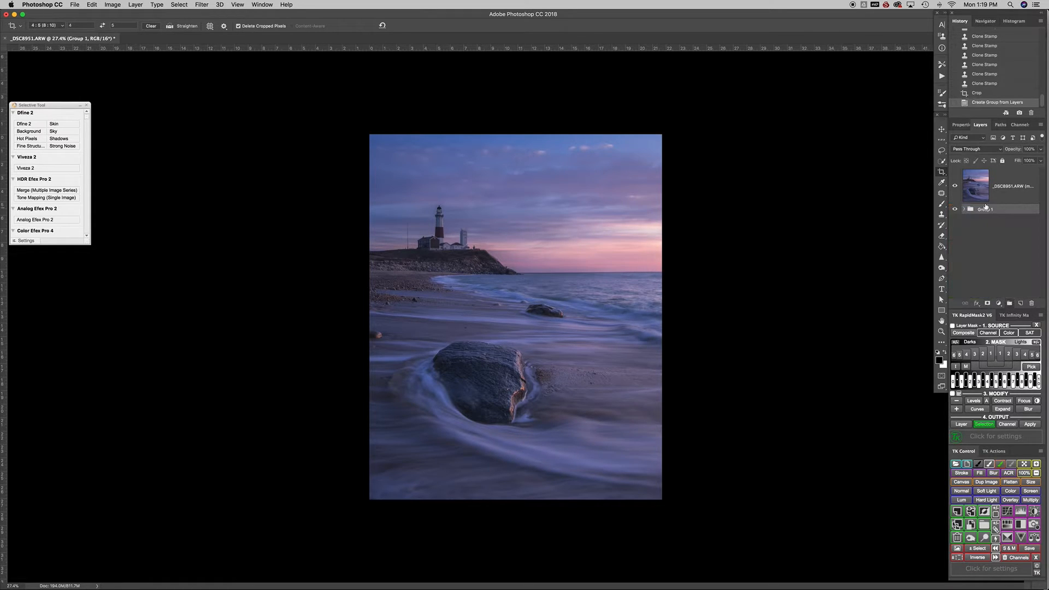
double_click(986, 209)
type("c")
left_click(1011, 194)
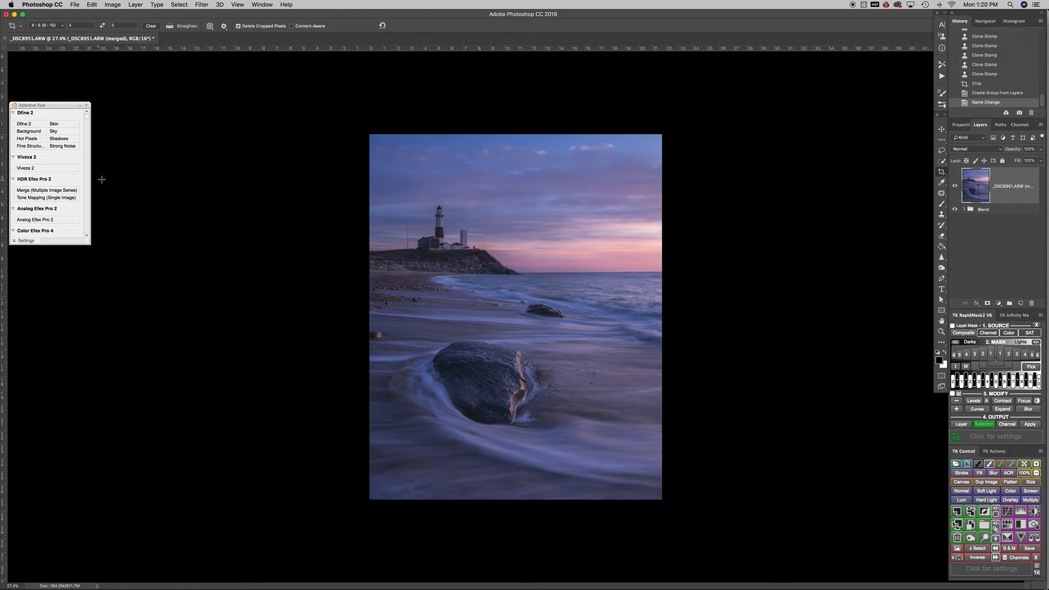
Find Color Efex Pro 4 in the Nik filter list and launch it on the merged layer
scroll(84, 169, "down", 5)
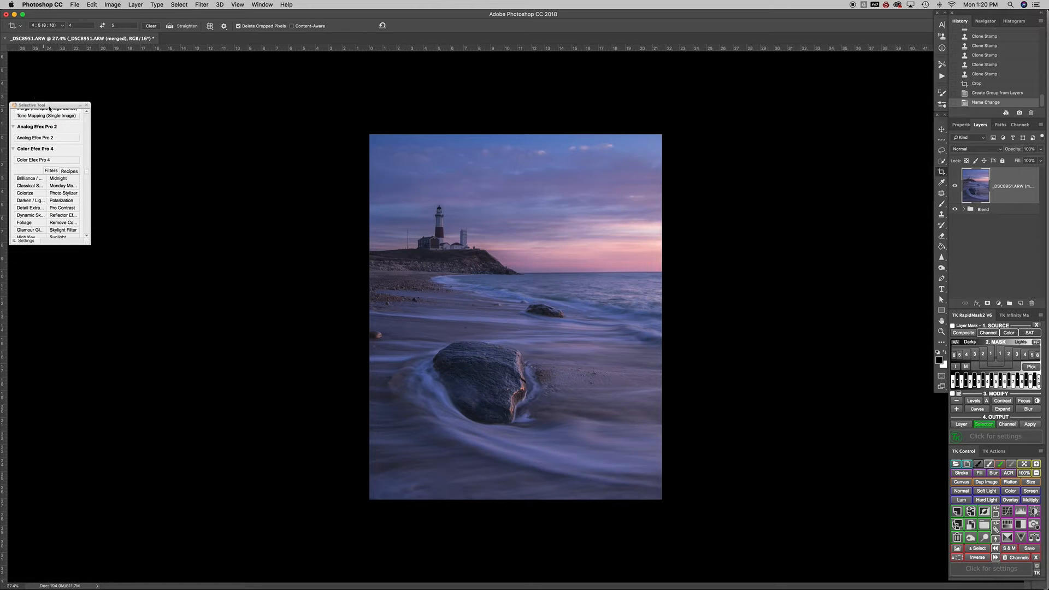
scroll(85, 170, "up", 2)
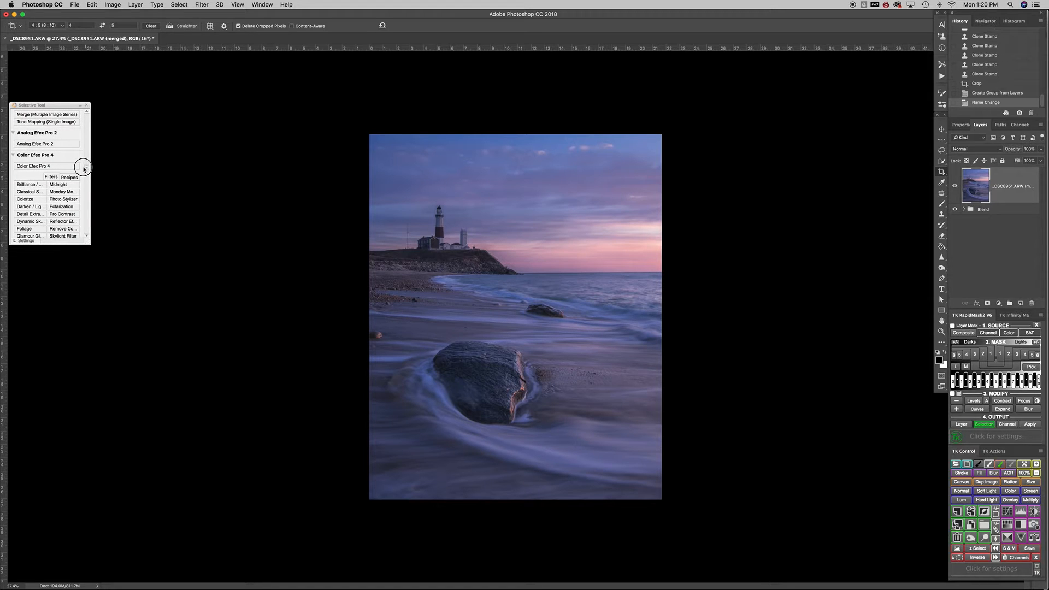
scroll(83, 169, "down", 2)
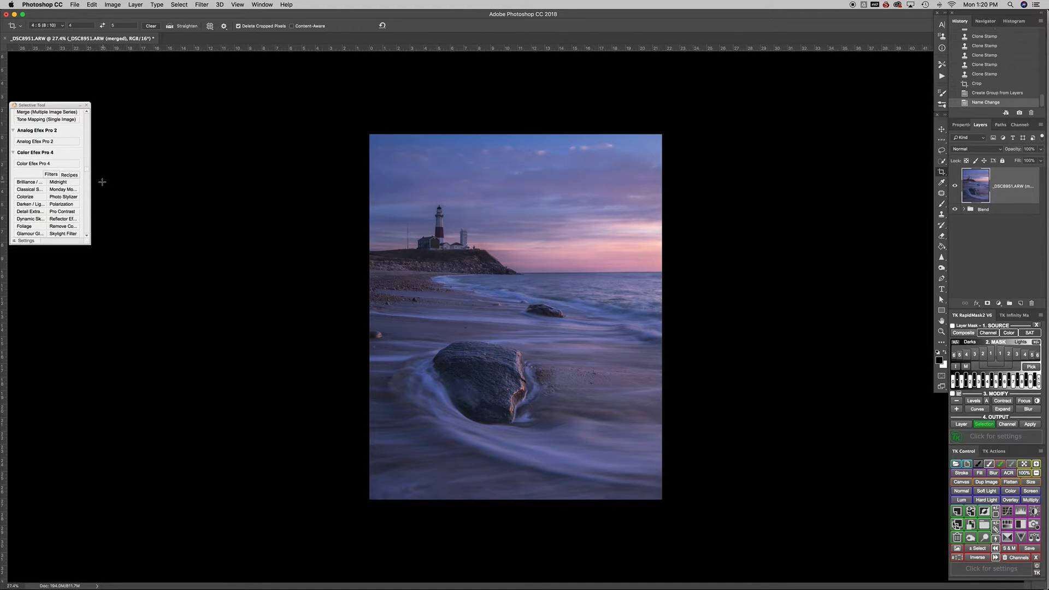
scroll(85, 169, "up", 2)
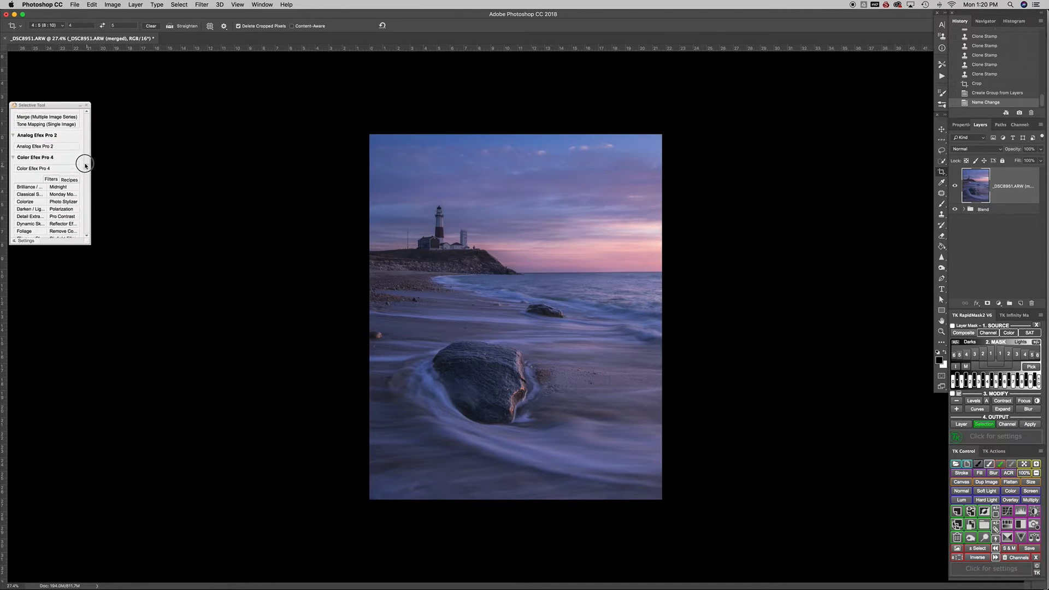
left_click(55, 169)
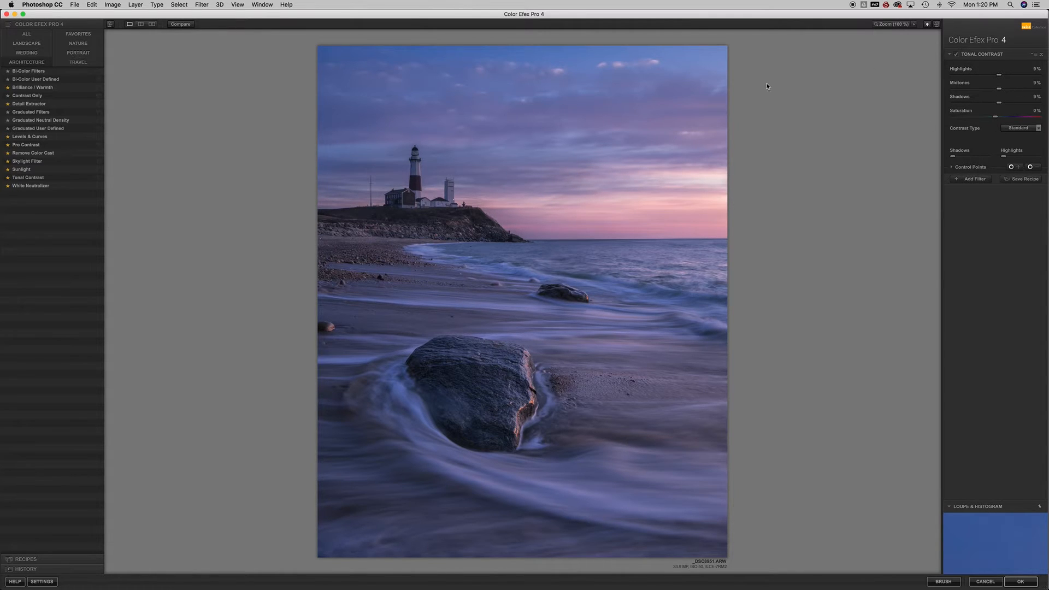
Use the Pro Contrast filter with Dynamic Contrast at 12%, trying Correct Color Cast at 44% before returning it to zero
left_click(26, 146)
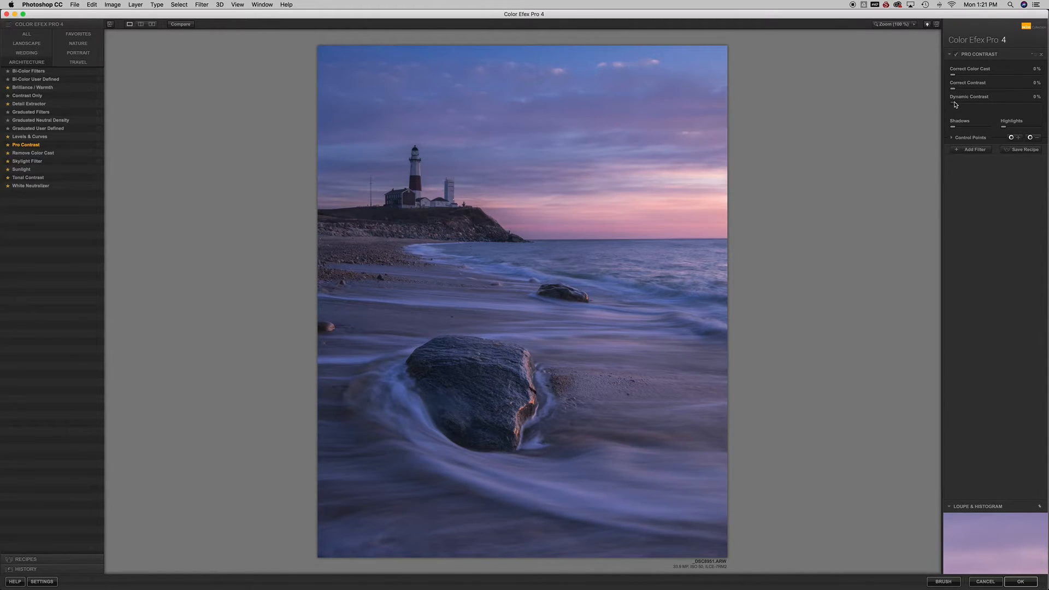
left_click_drag(954, 105, 967, 107)
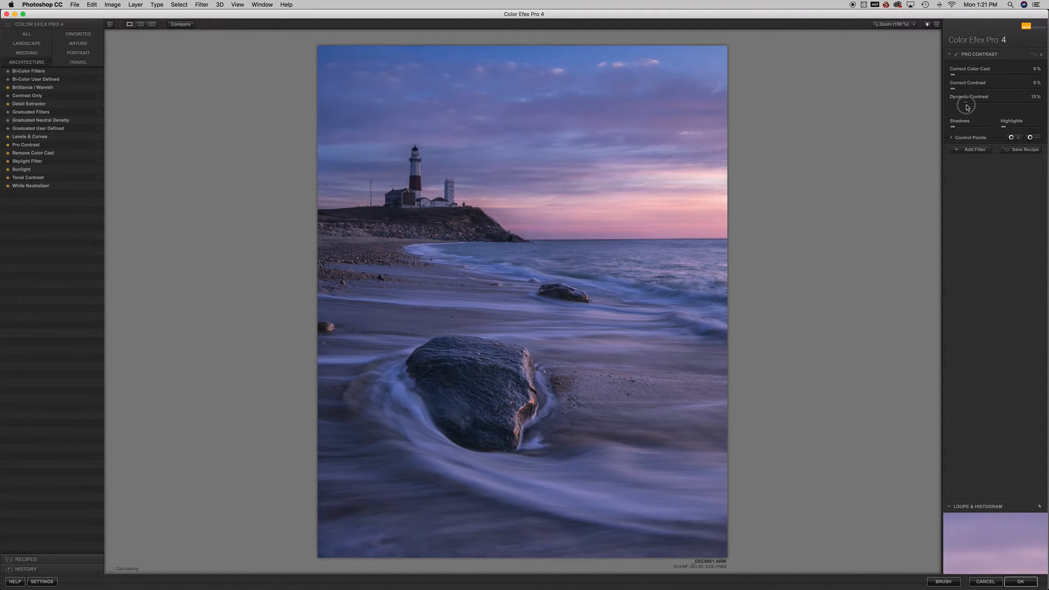
left_click_drag(969, 108, 960, 108)
left_click(991, 75)
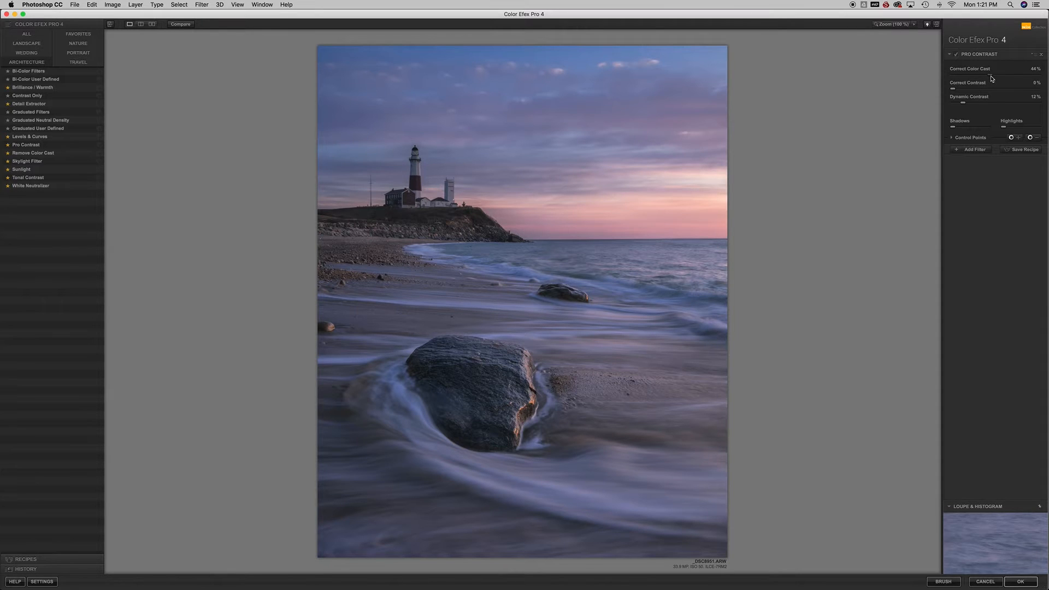
left_click_drag(992, 77, 928, 76)
Add a Brilliance / Warmth filter, raise Warmth to about 18%, and compare the image with the filter off and on
left_click(976, 150)
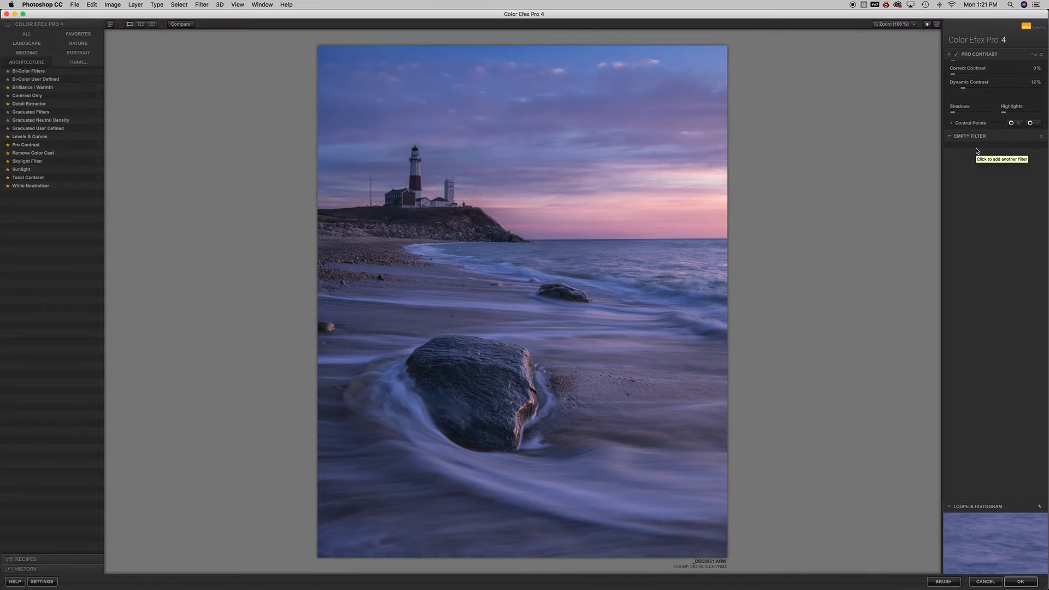
left_click(45, 88)
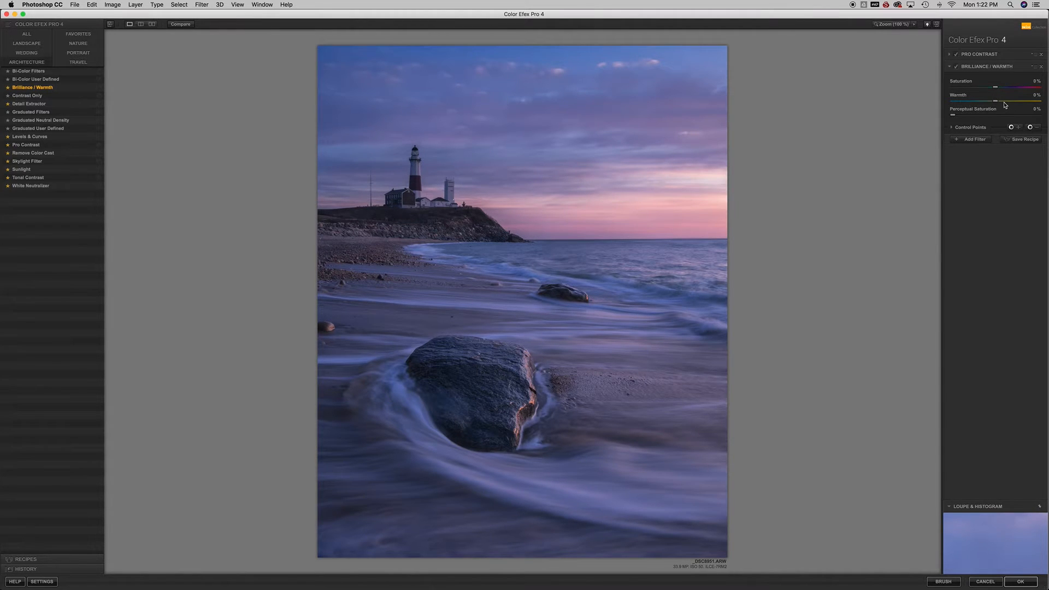
left_click(1003, 102)
left_click(1003, 103)
left_click_drag(1003, 104, 1003, 104)
left_click(956, 67)
left_click(957, 68)
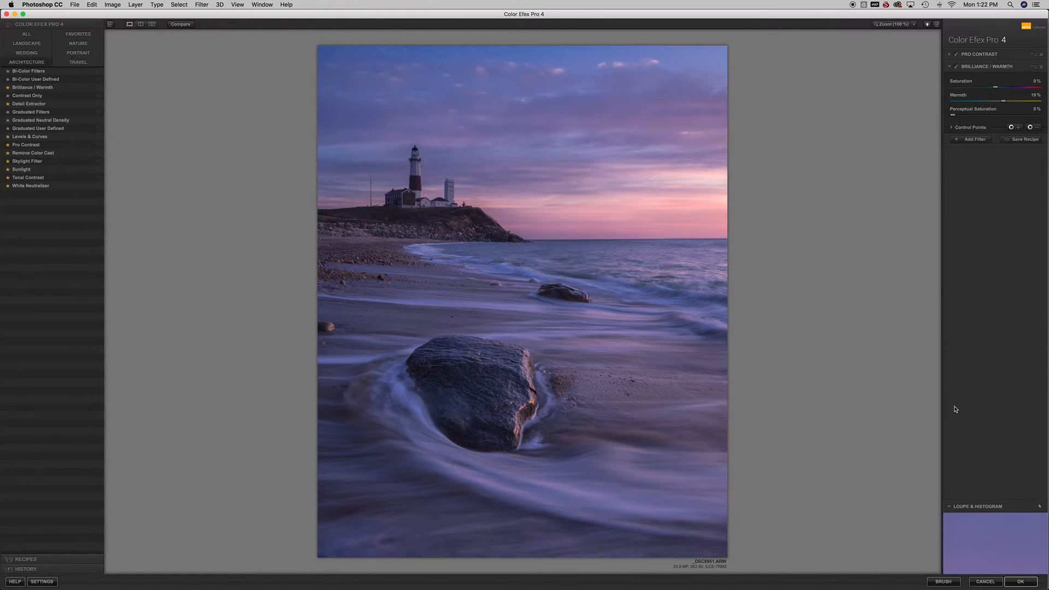
Browse the All and Landscape filter lists, apply the Color Efex filters, and compare the image with the new layer hidden and shown
left_click(38, 35)
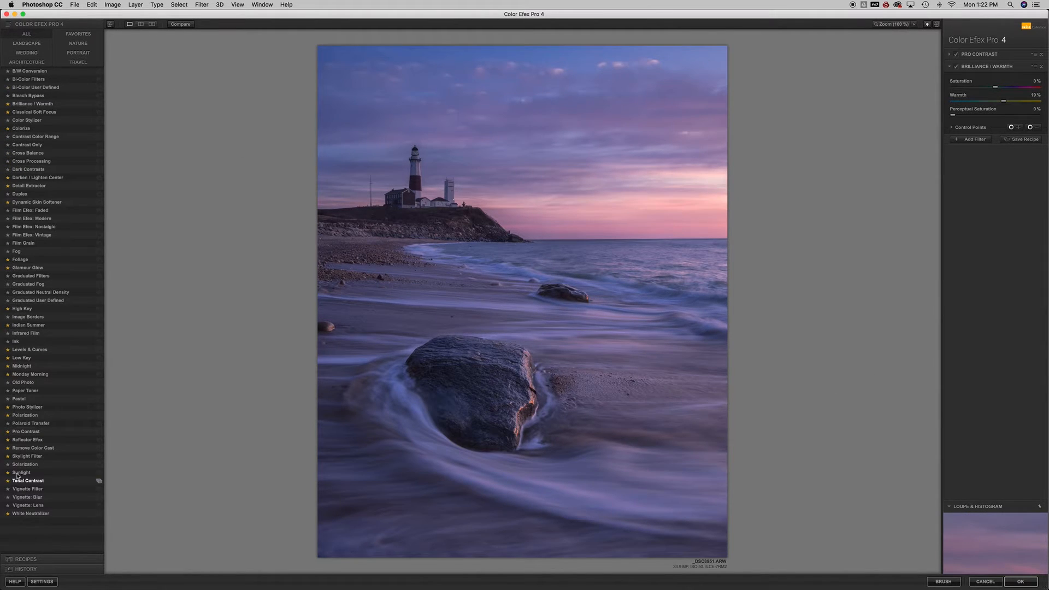
left_click(29, 45)
left_click(28, 52)
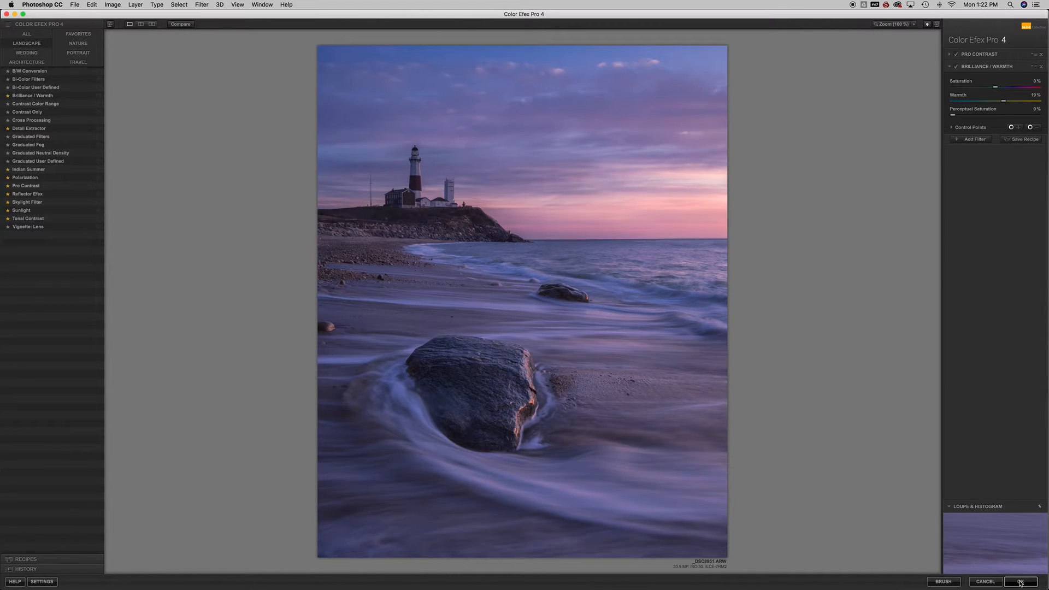
left_click(1022, 582)
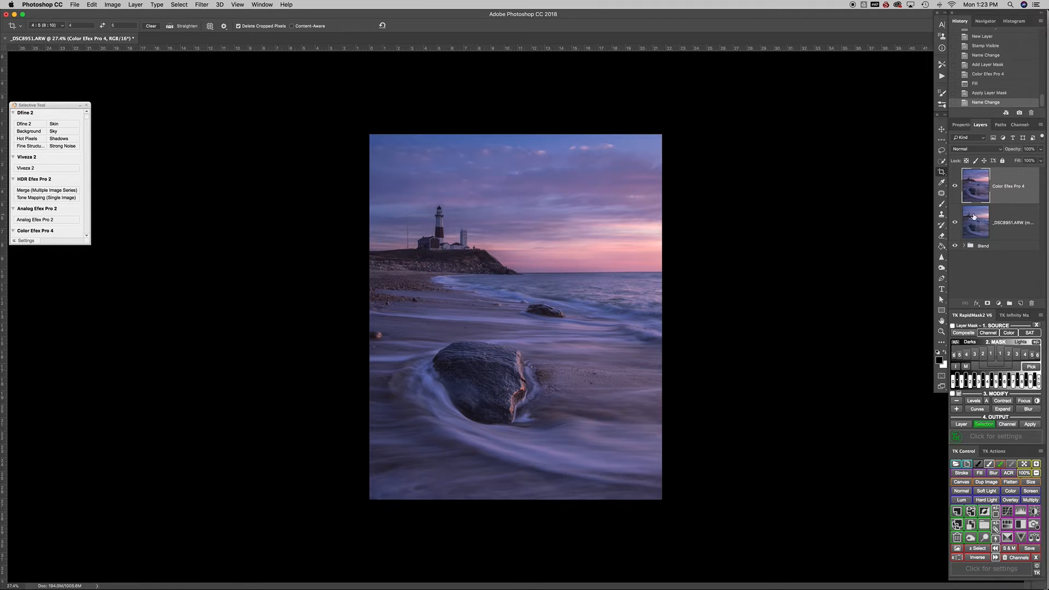
left_click(955, 188)
left_click(956, 185)
left_click(955, 186)
left_click(955, 186)
Add a Levels adjustment layer above the Color Efex Pro 4 layer and select its layer mask
left_click(1022, 513)
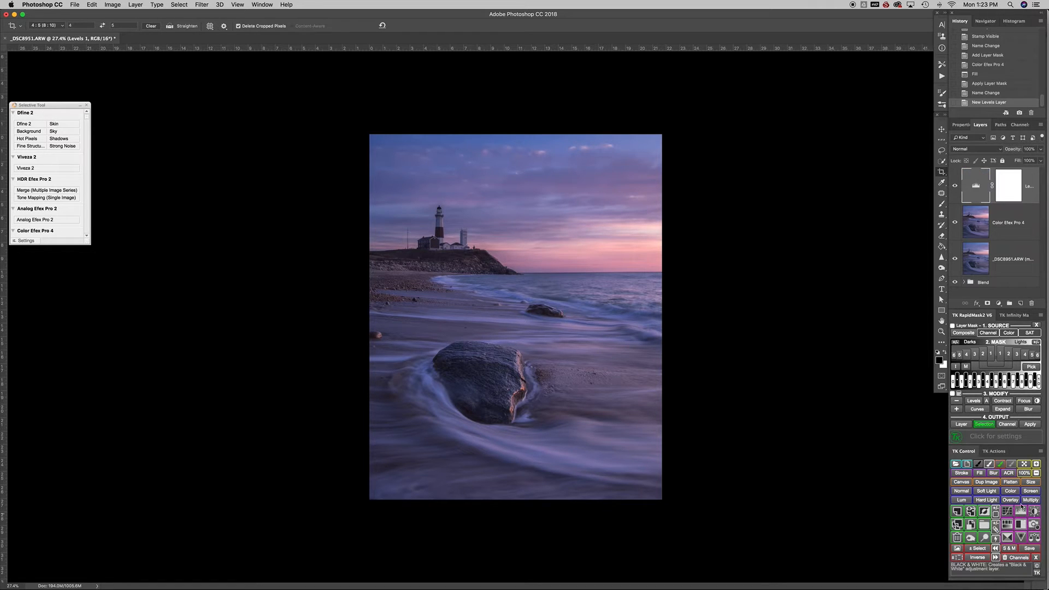
left_click(999, 303)
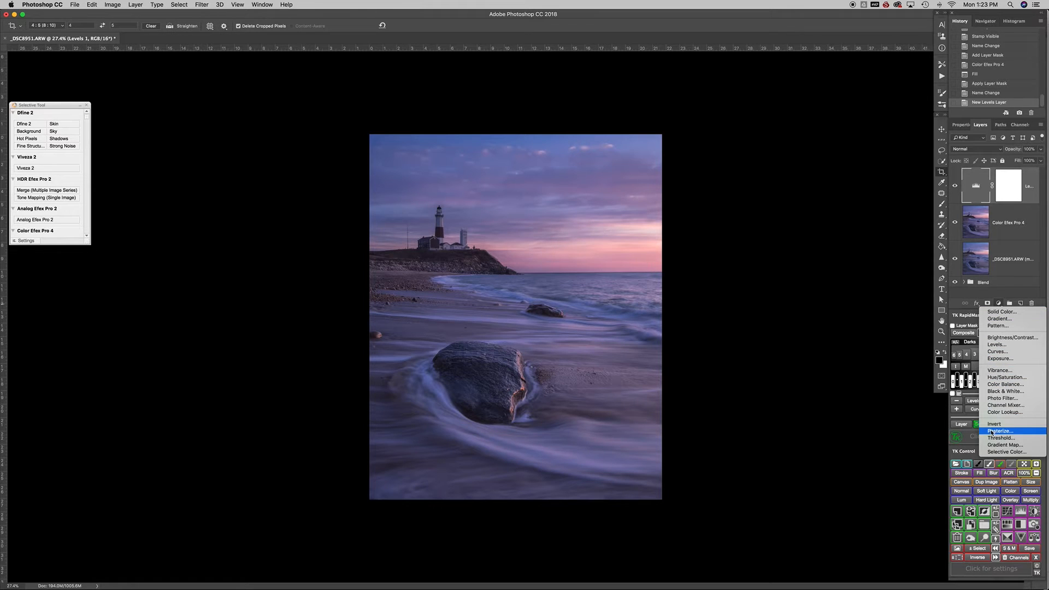
left_click(910, 320)
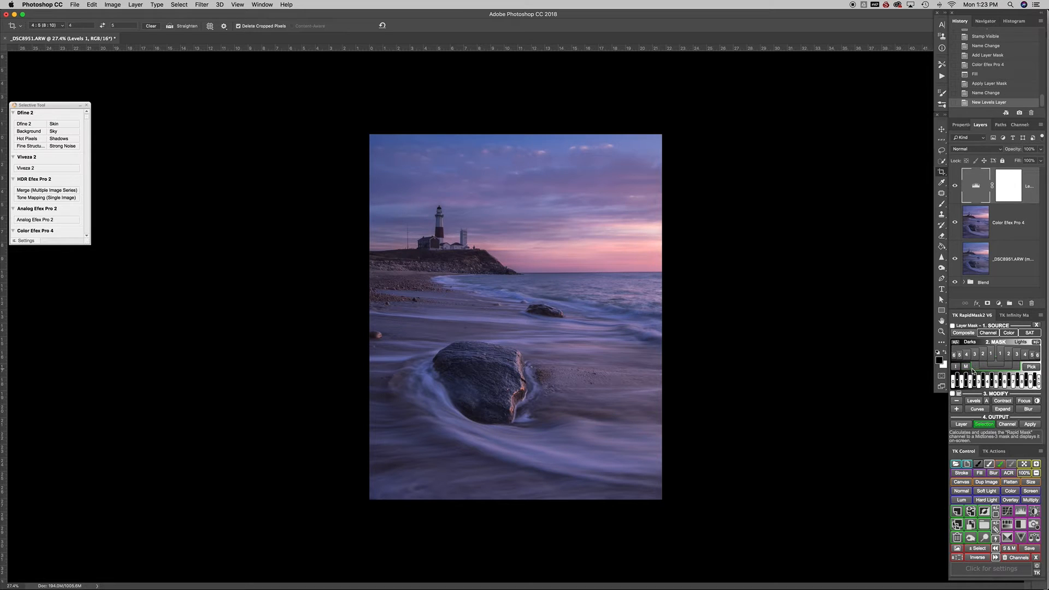
left_click(1009, 333)
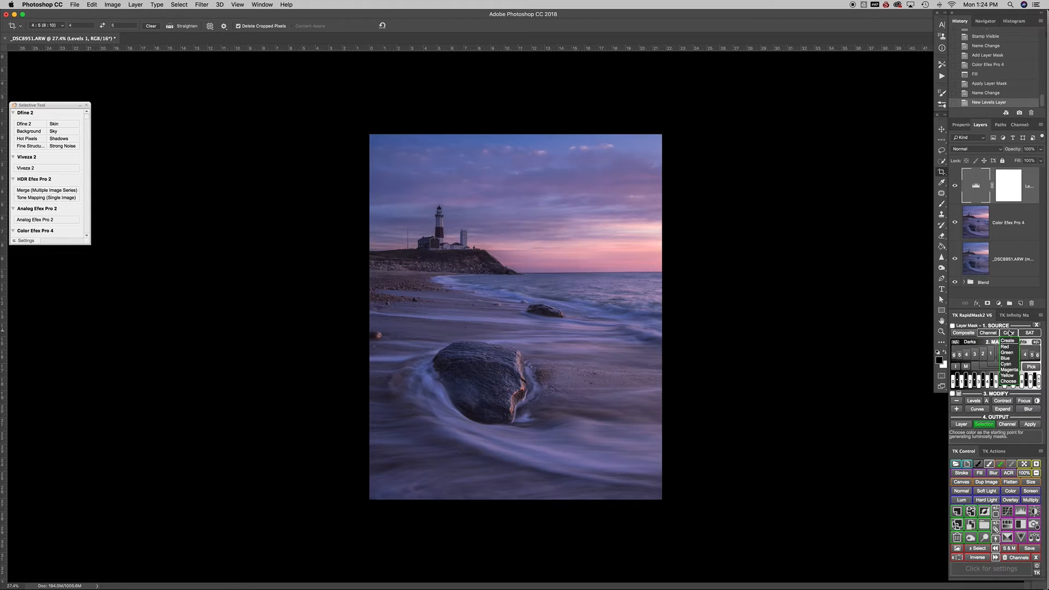
left_click(1010, 186)
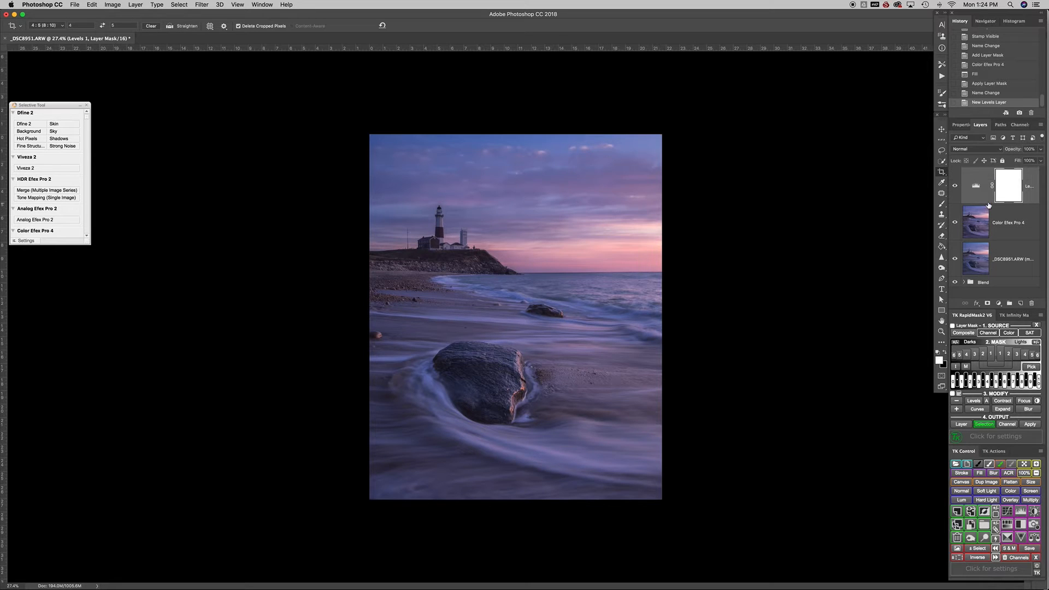
Preview the Darks luminosity masks from Darks-1 through Darks-6 in RapidMask, and return to Darks-1
left_click(957, 331)
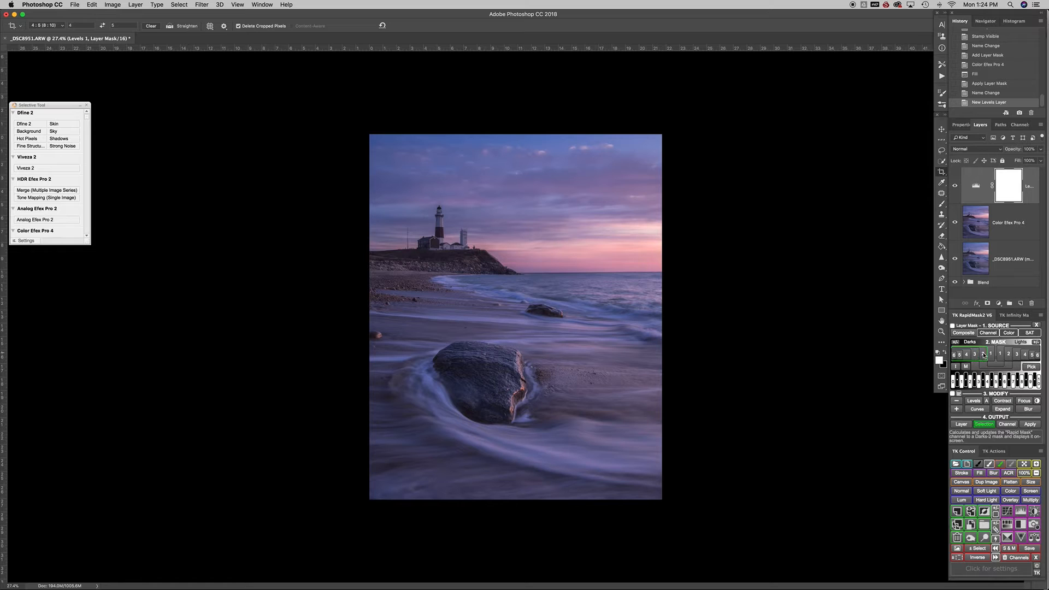
left_click(990, 356)
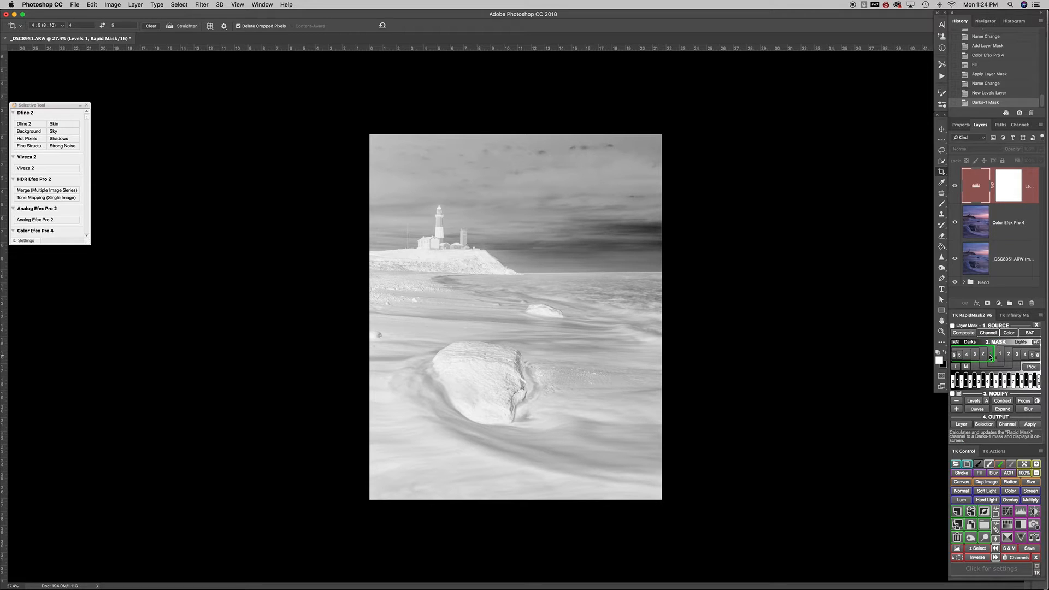
left_click(982, 354)
left_click(977, 355)
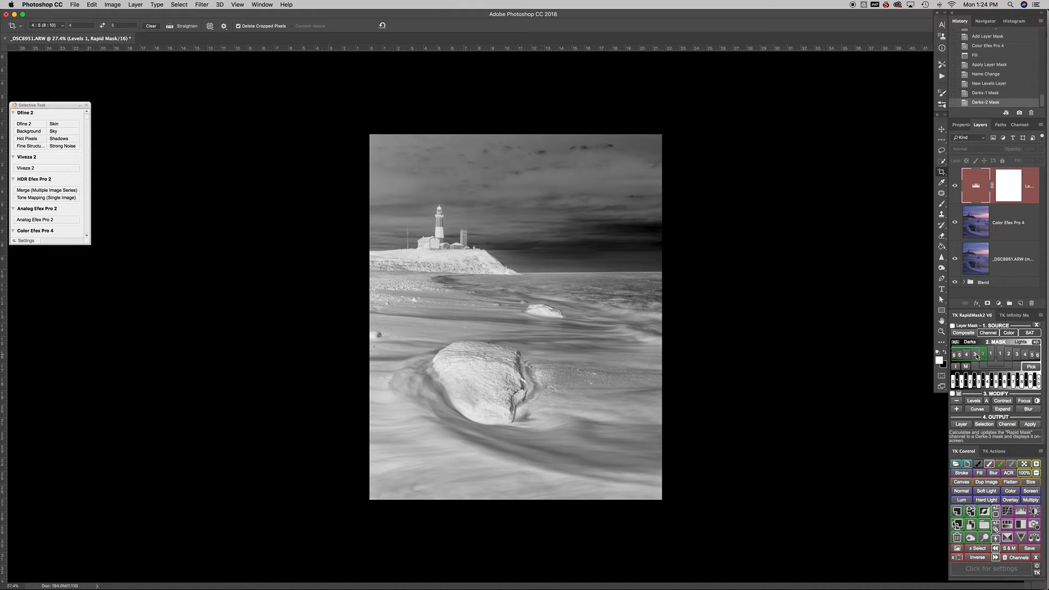
left_click(968, 355)
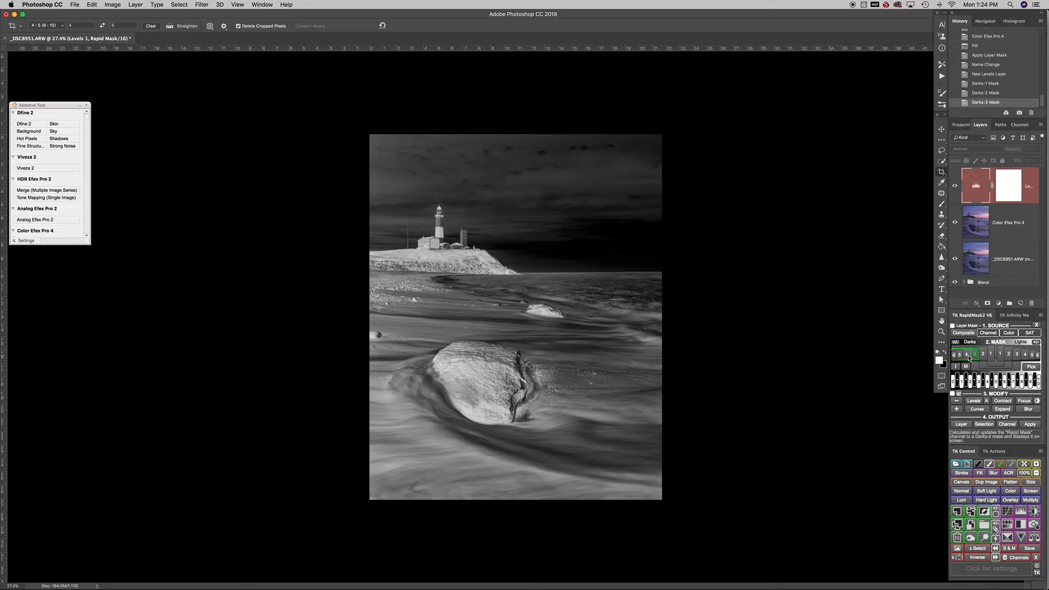
left_click(959, 355)
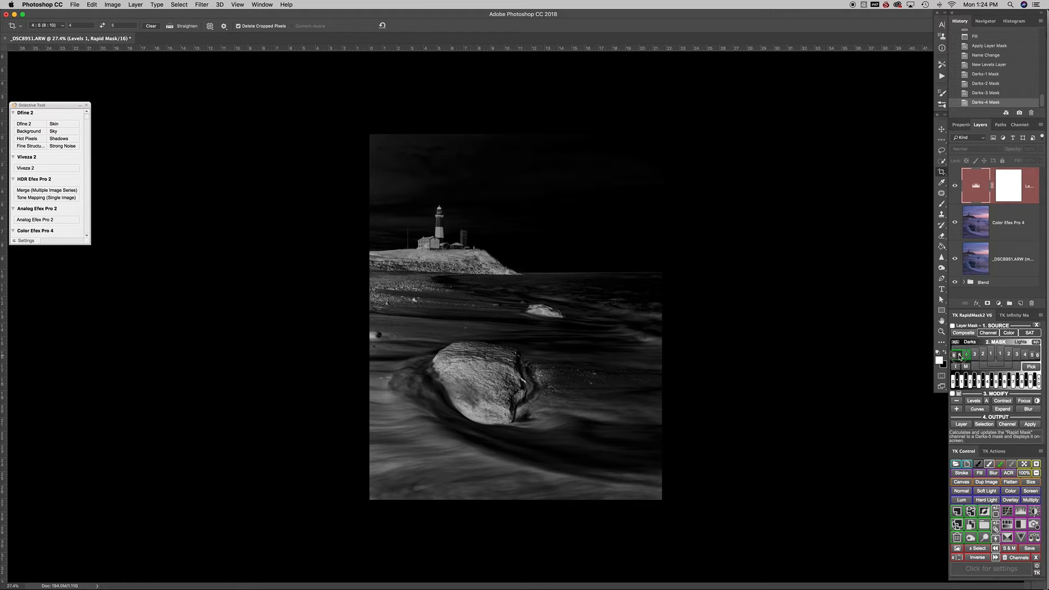
left_click(955, 355)
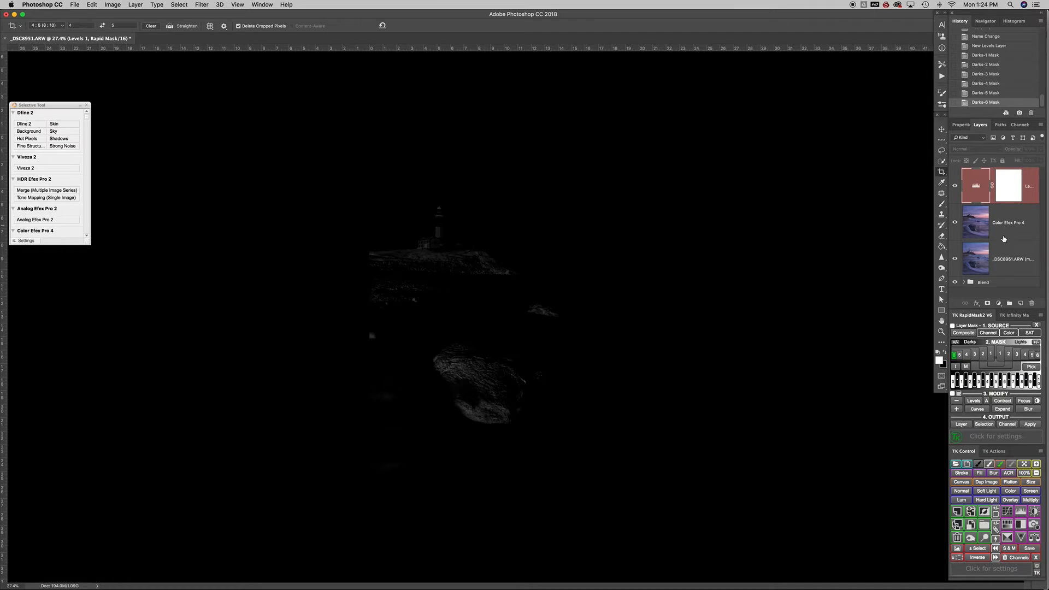
left_click(992, 357)
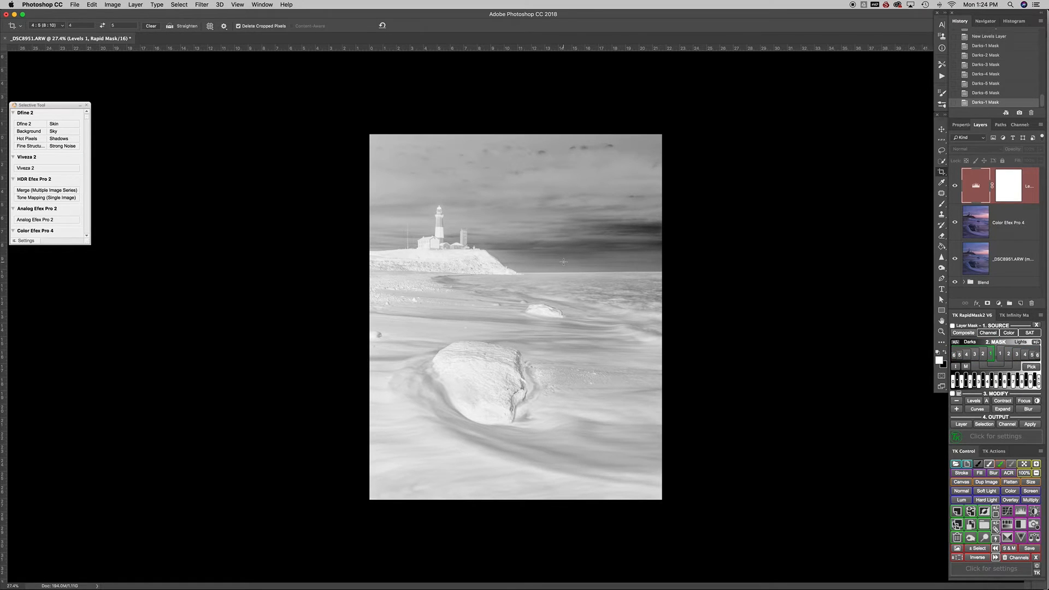
Preview the Lights-4 luminosity mask, and the Midtones-2 mask with the Color Efex Pro 4 layer selected
left_click(1025, 355)
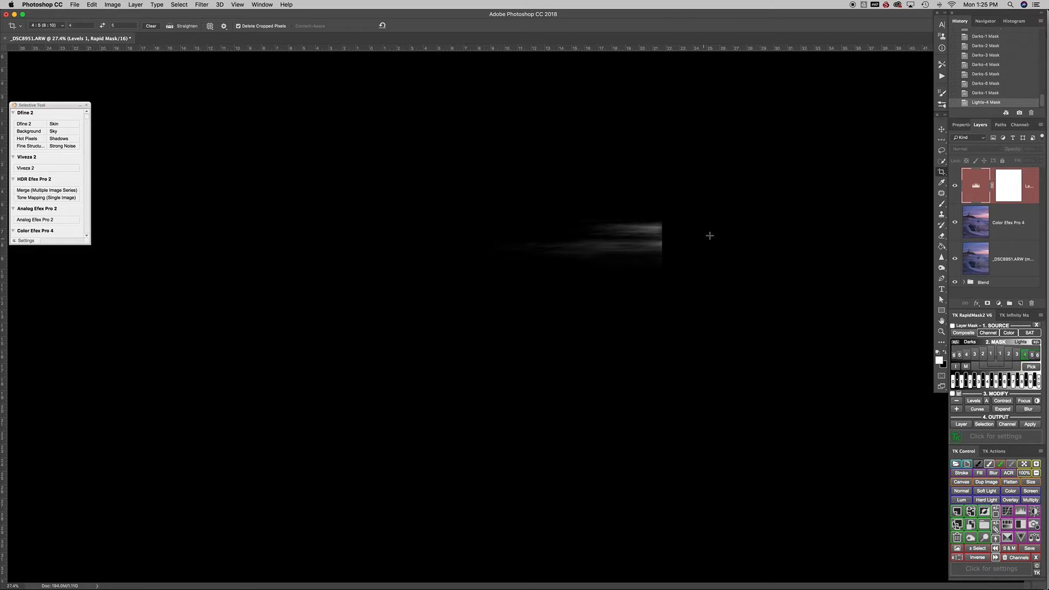
left_click(979, 219)
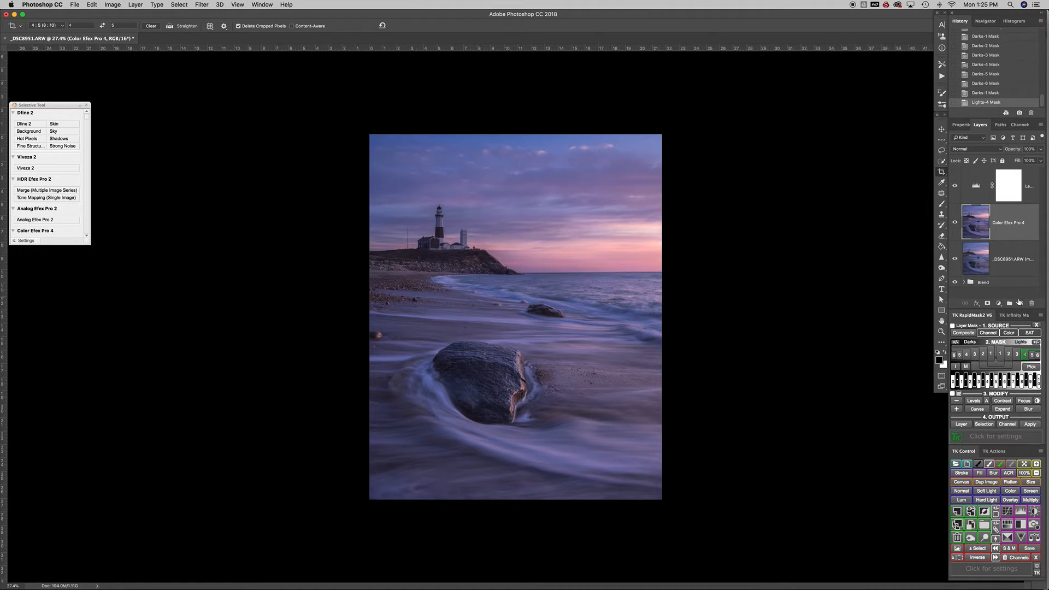
left_click(984, 367)
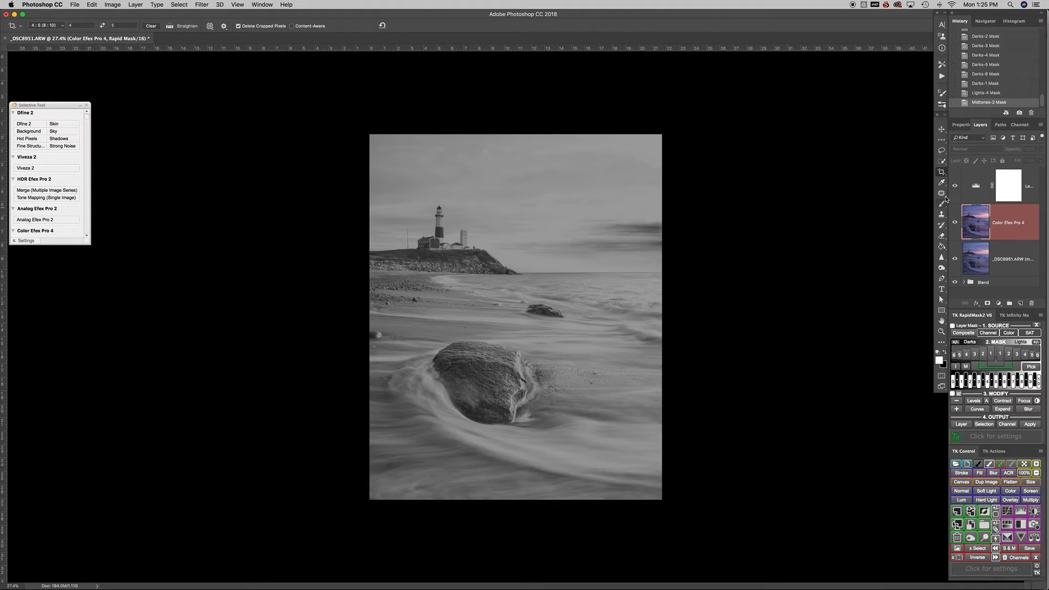
Generate a Midtones-2 luminosity mask and apply it to the Levels 1 adjustment layer
left_click(972, 190)
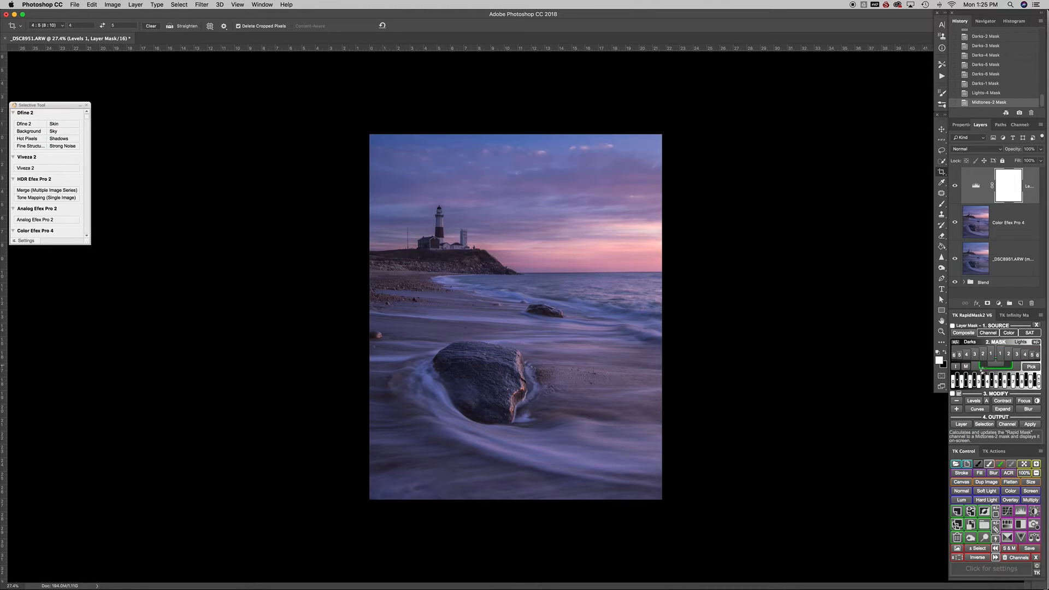
left_click(996, 365)
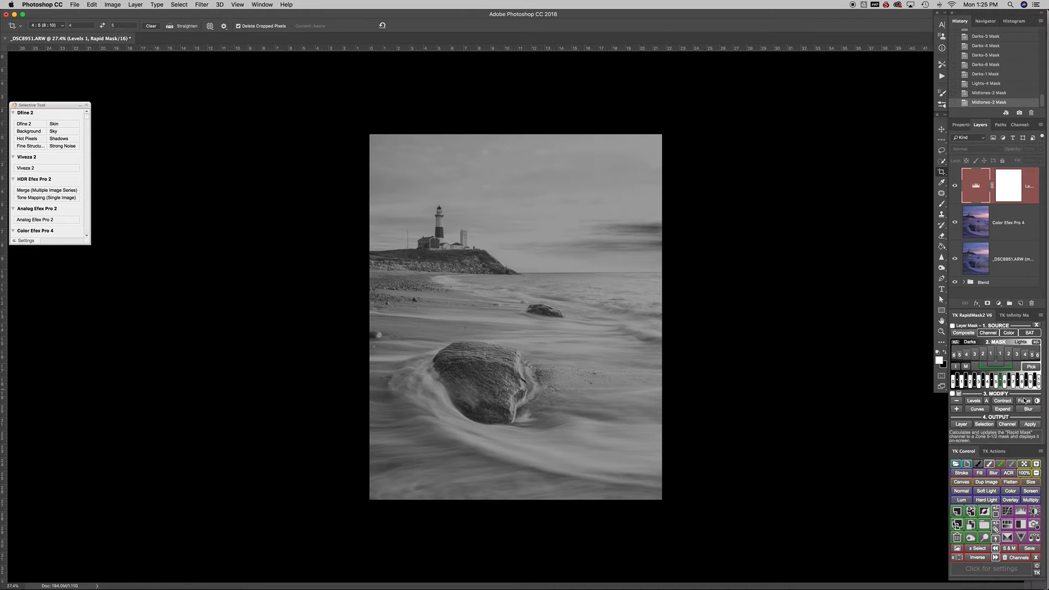
left_click(1030, 425)
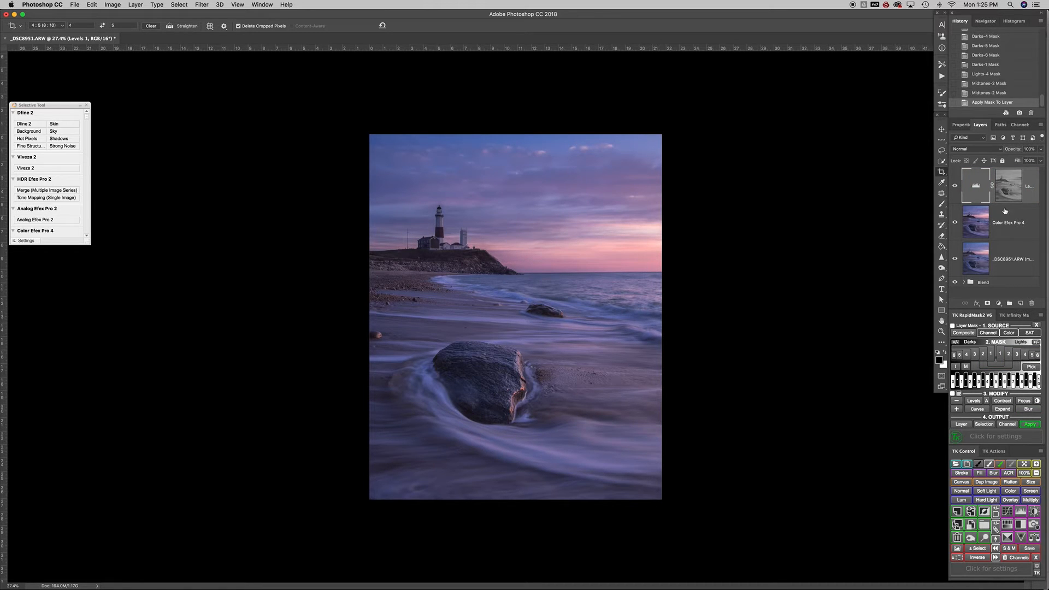
left_click(985, 367)
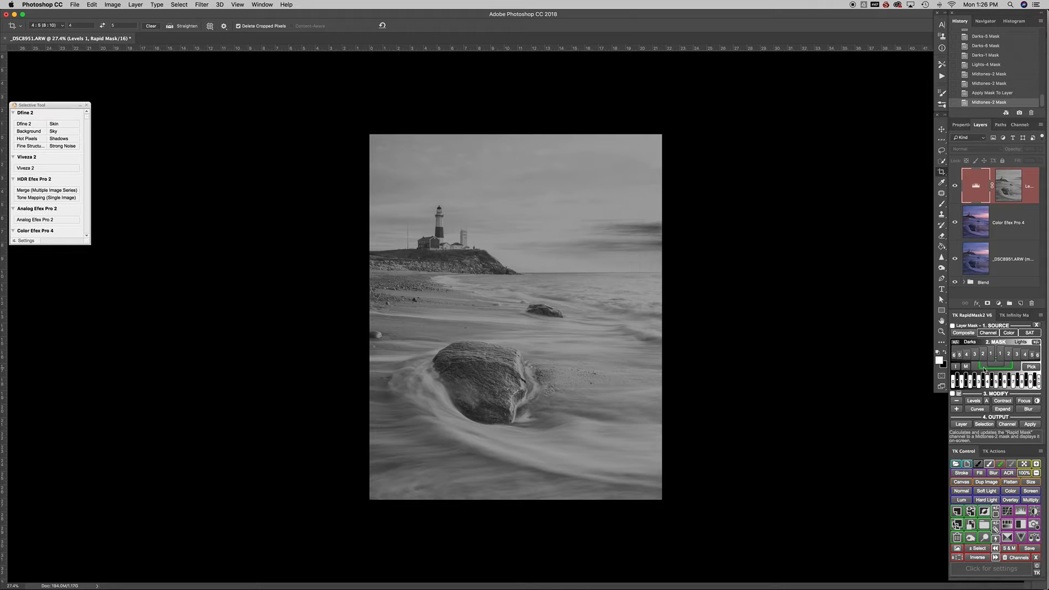
left_click(983, 353)
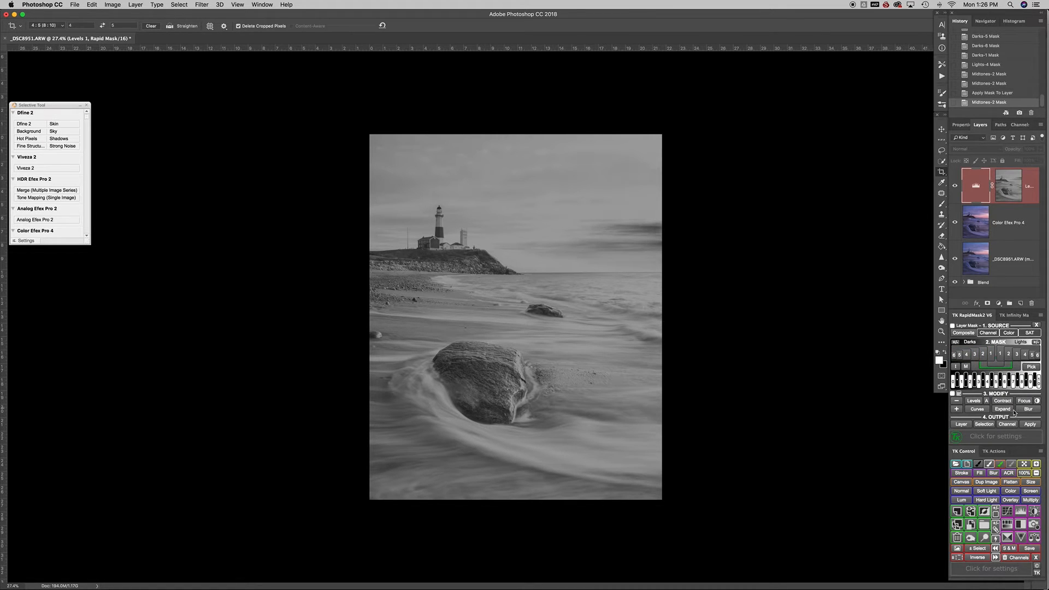
left_click(1030, 424)
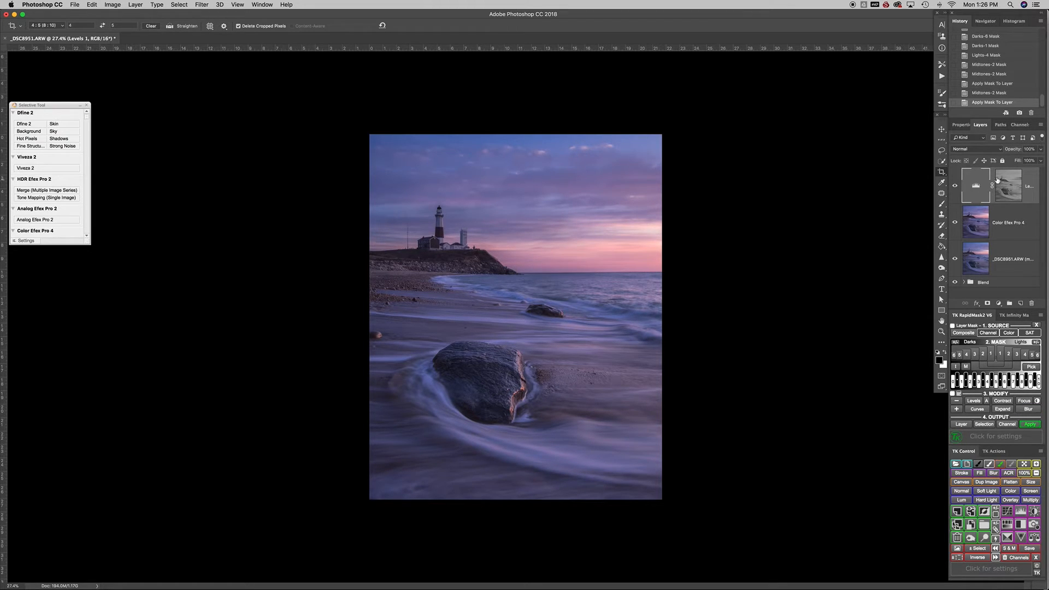
Try out midtone and white-point adjustments on the Levels 1 layer with its layer mask temporarily disabled
left_click(1008, 194, "shift")
left_click(961, 125)
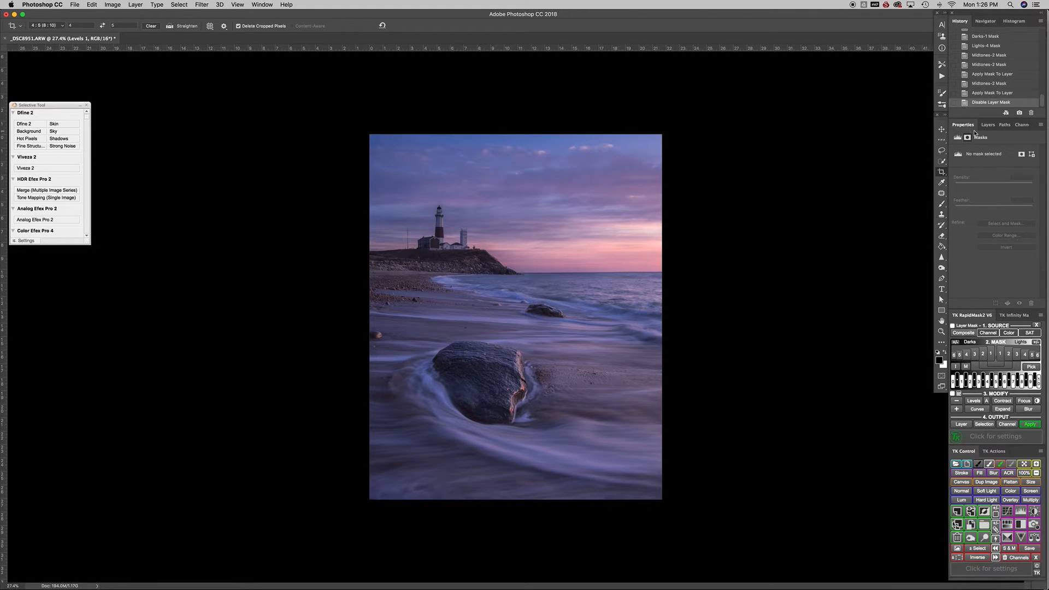
left_click(957, 139)
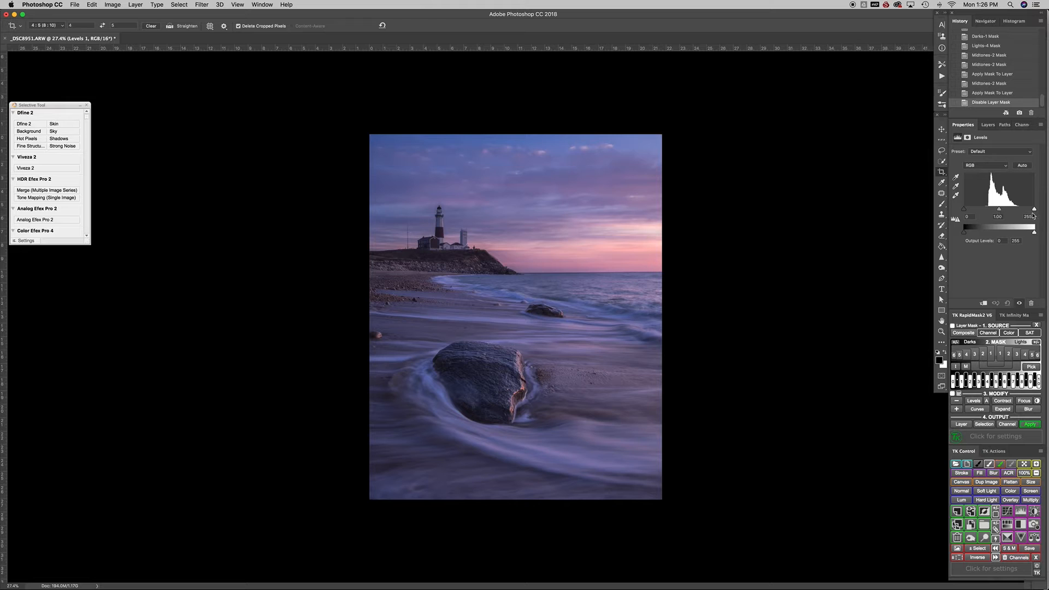
left_click_drag(999, 211, 1024, 213)
left_click_drag(1036, 212, 999, 210)
left_click(988, 125)
left_click(1009, 185, "shift")
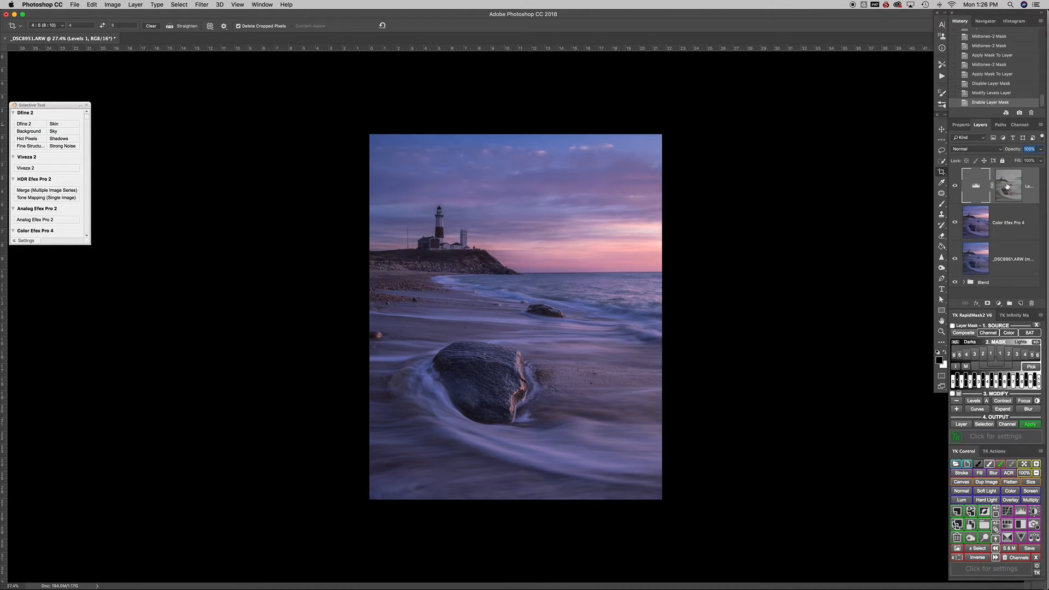
Set the Levels 1 midtone input to 0.67 and white input to 230, comparing the image with and without the adjustment
left_click(976, 185)
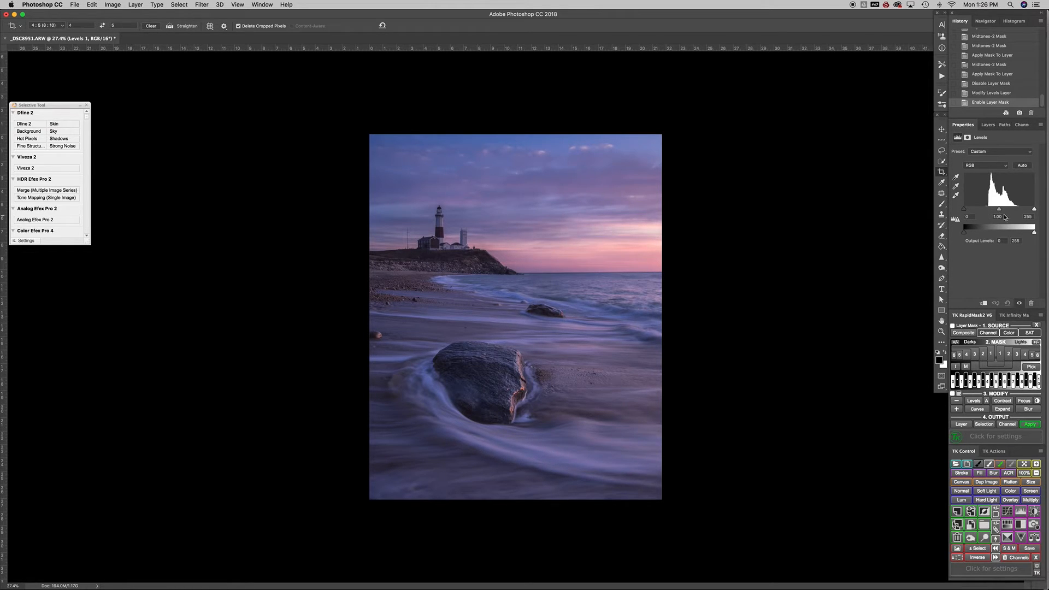
left_click_drag(1000, 210, 1010, 214)
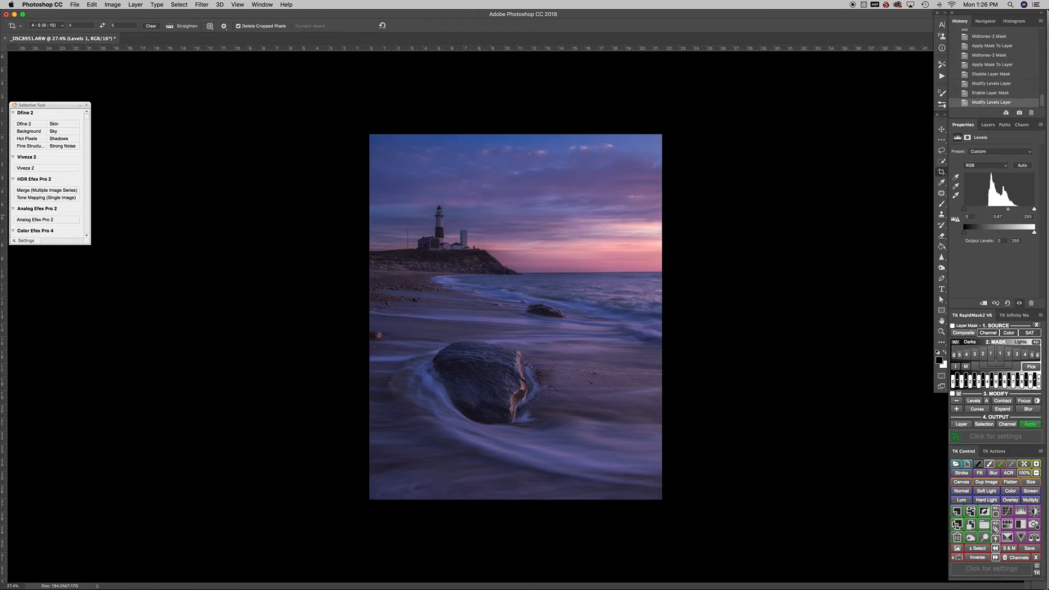
left_click(1034, 210)
left_click_drag(1034, 210, 1029, 209)
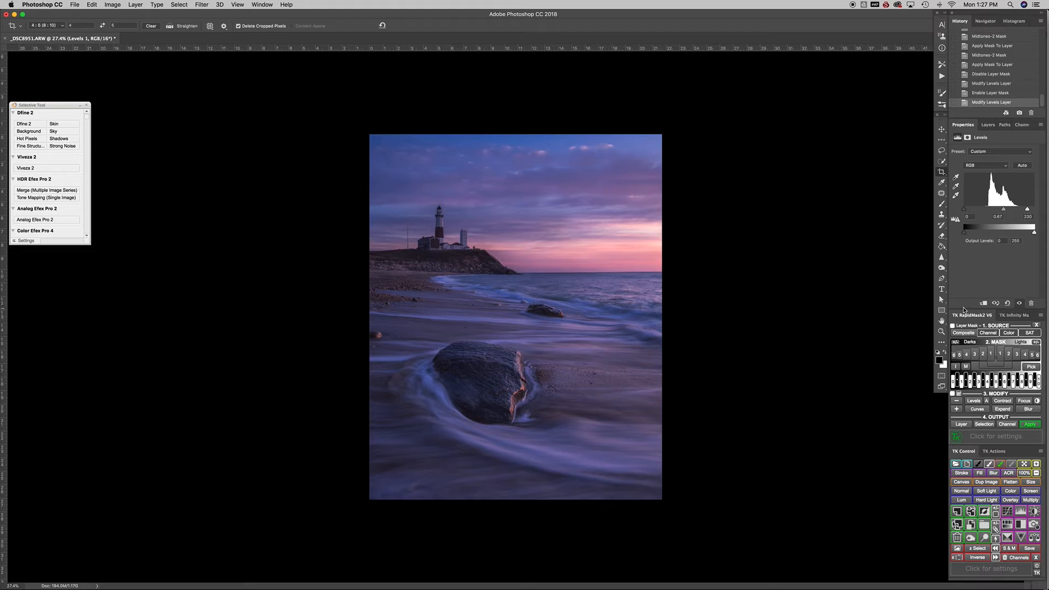
left_click(1020, 303)
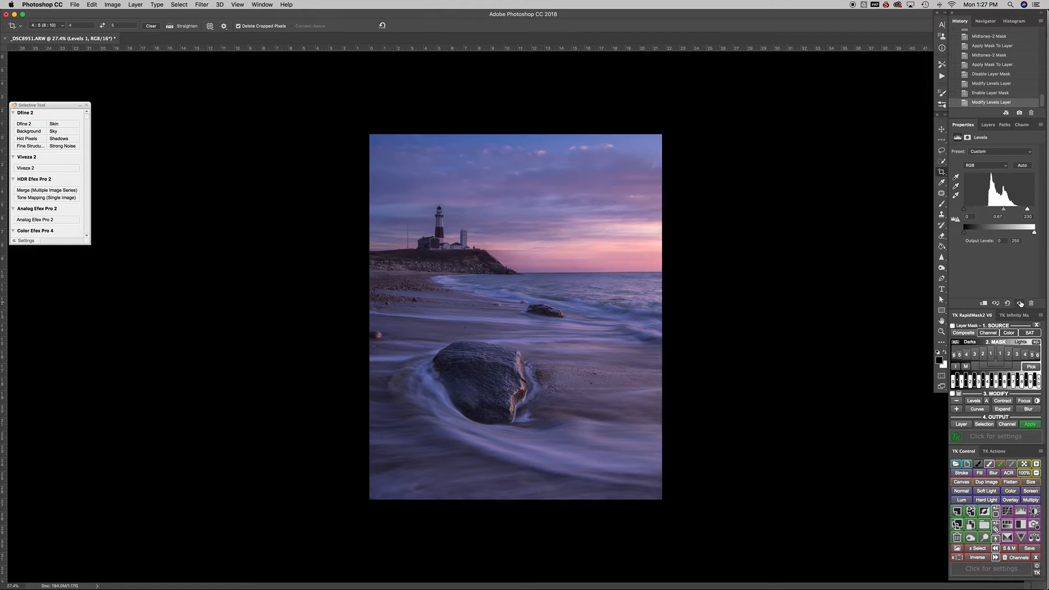
left_click(1020, 305)
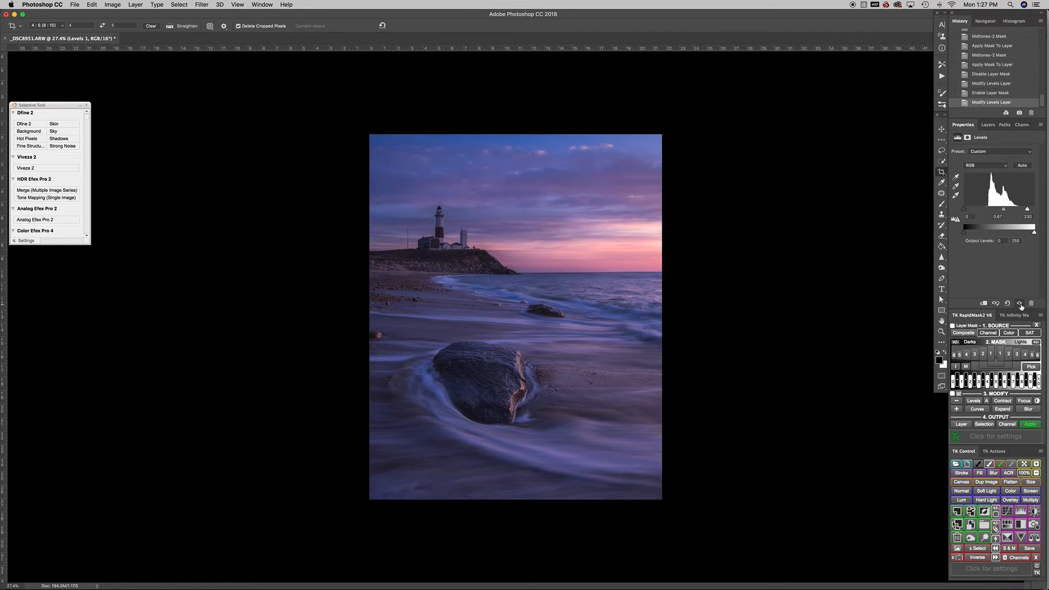
left_click(1022, 305)
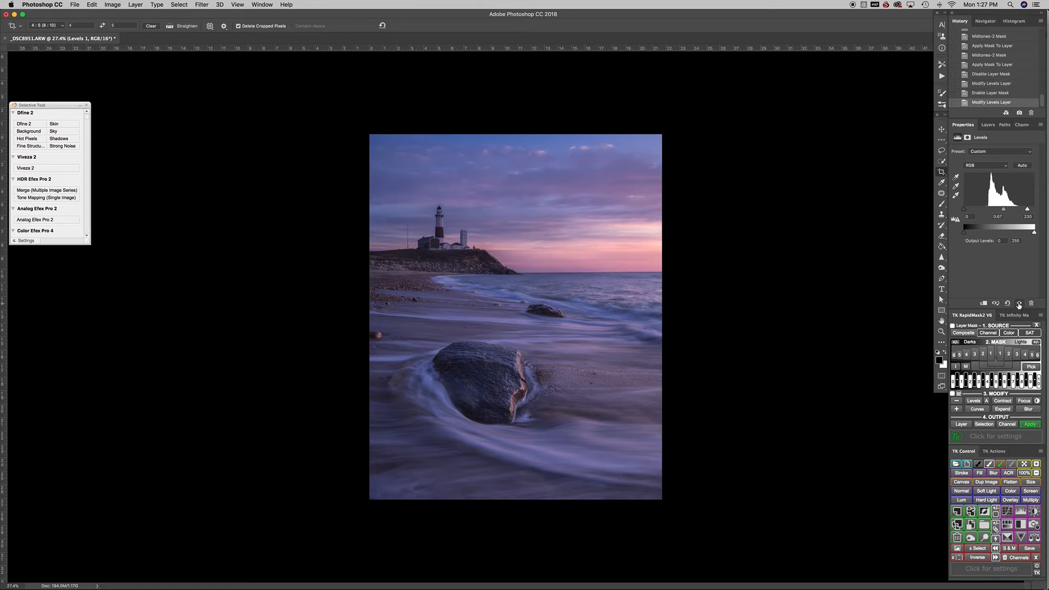
left_click(1019, 304)
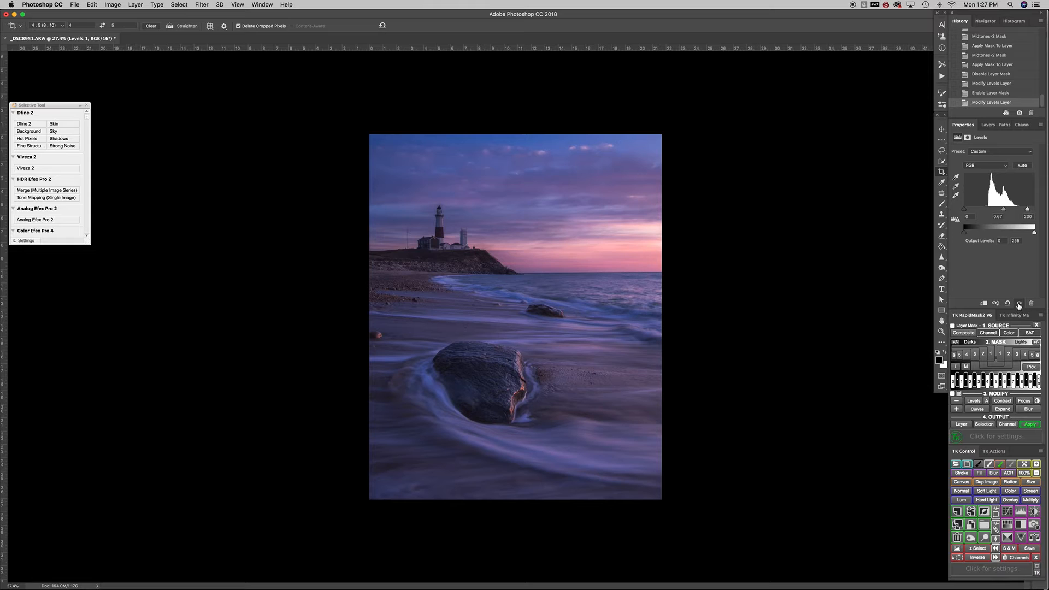
Try a Hue/Saturation adjustment layer with saturation at +49 and +24, and delete it
left_click(1007, 525)
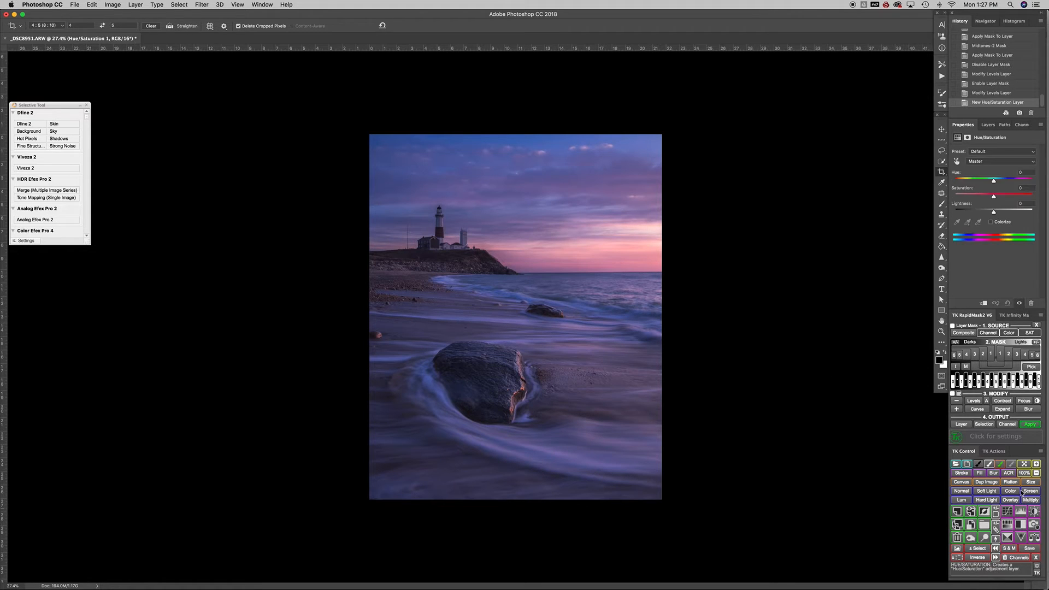
left_click(1013, 198)
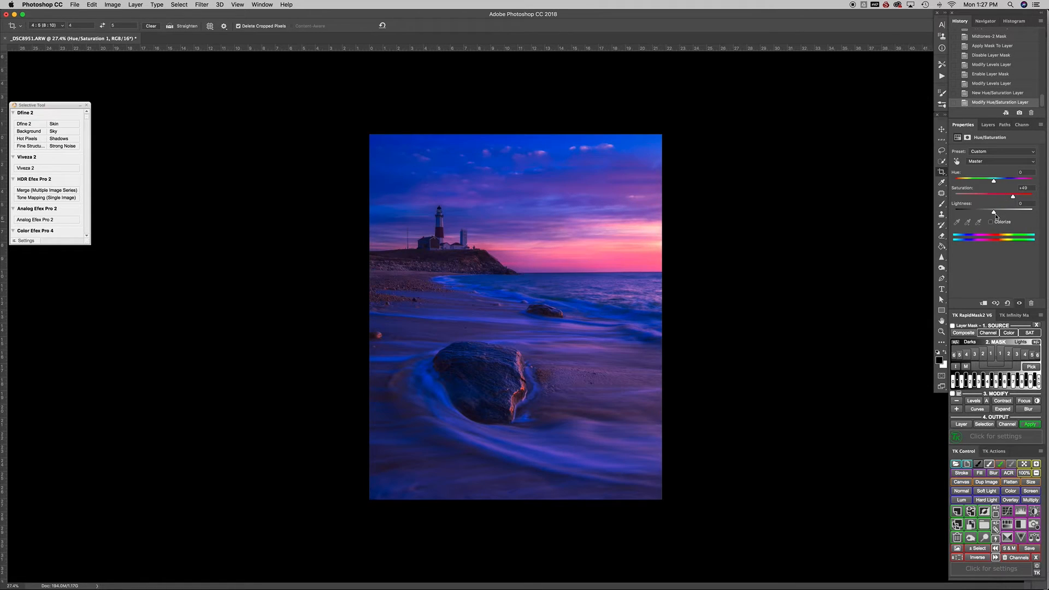
left_click_drag(995, 197, 1004, 198)
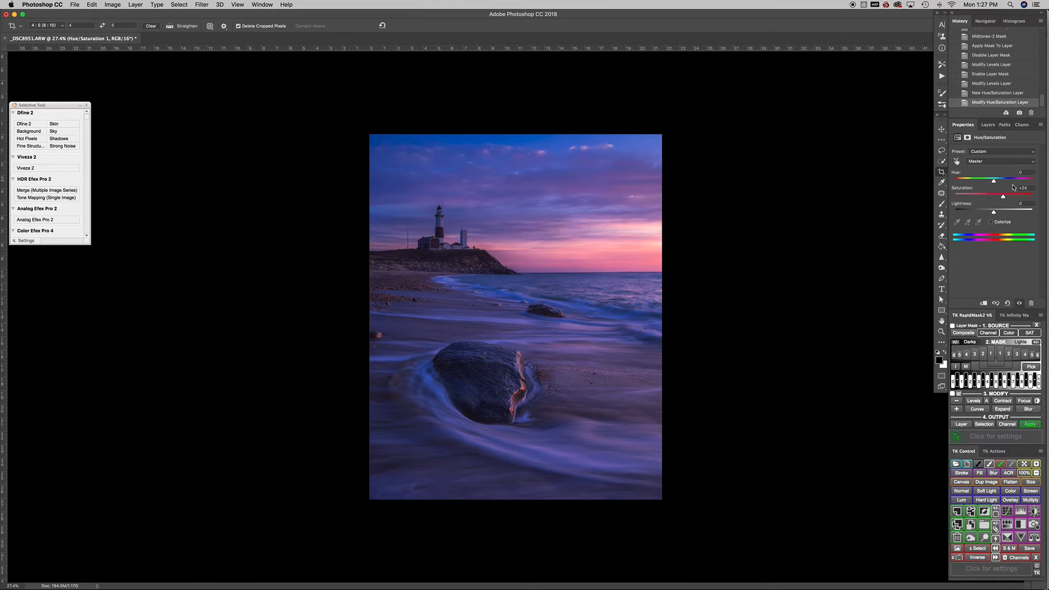
left_click(1031, 304)
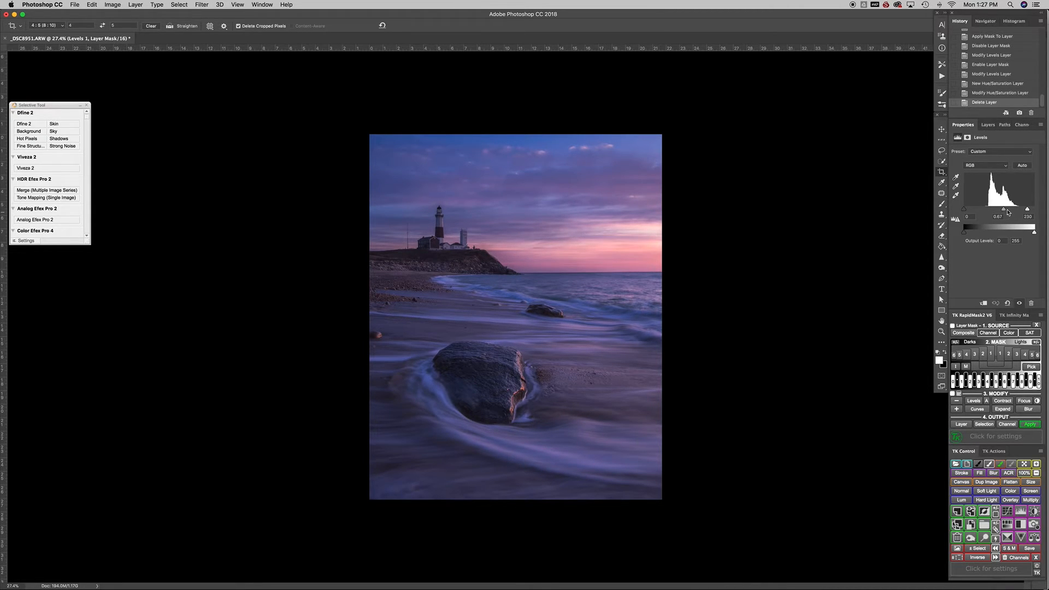
Set the Levels 1 black input to 22 and test the black output level, comparing the image with and without the adjustment
left_click(964, 211)
left_click_drag(964, 211, 968, 213)
left_click_drag(968, 213, 970, 212)
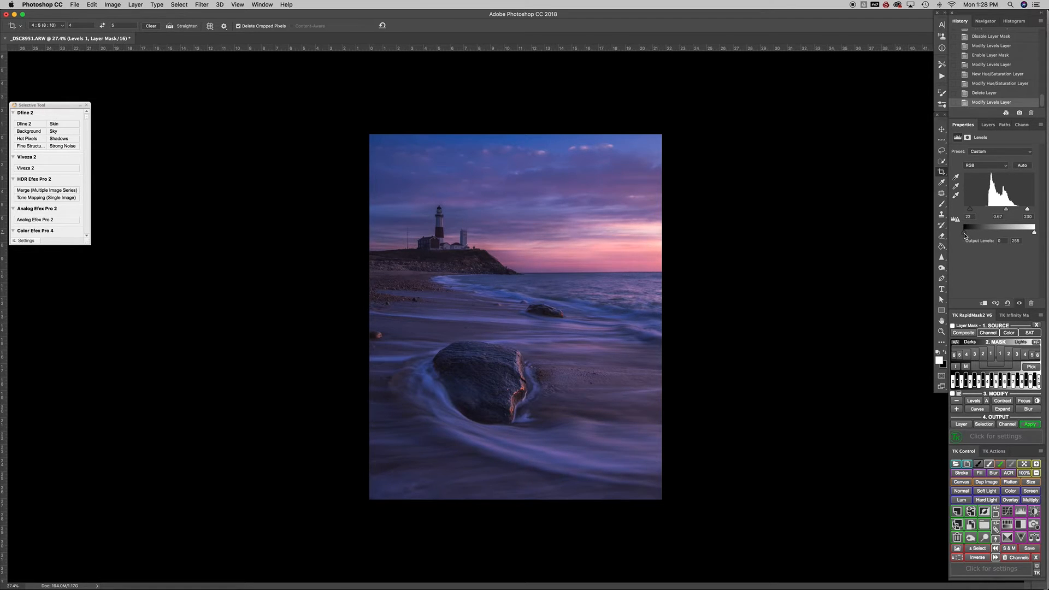
left_click(964, 235)
mouse_move(966, 235)
left_mouse_down()
mouse_move(982, 239)
mouse_move(968, 236)
left_mouse_up()
left_click(1020, 304)
left_click(1020, 305)
left_click(987, 125)
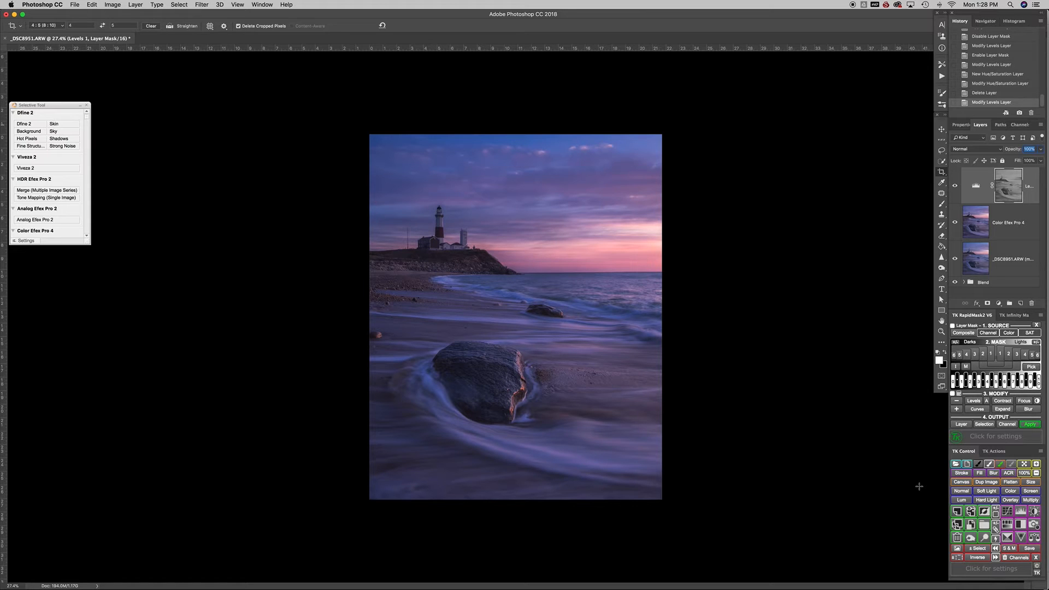
Add a second Levels adjustment layer with the white input at about 158 and midtones at 0.85, comparing the image before and after
left_click(1020, 512)
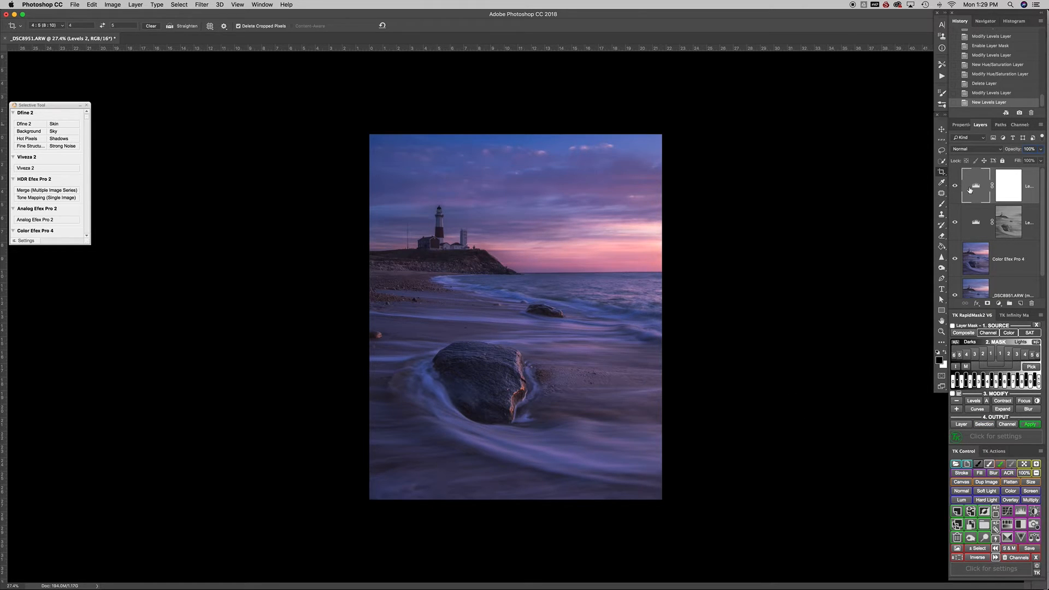
left_click(962, 125)
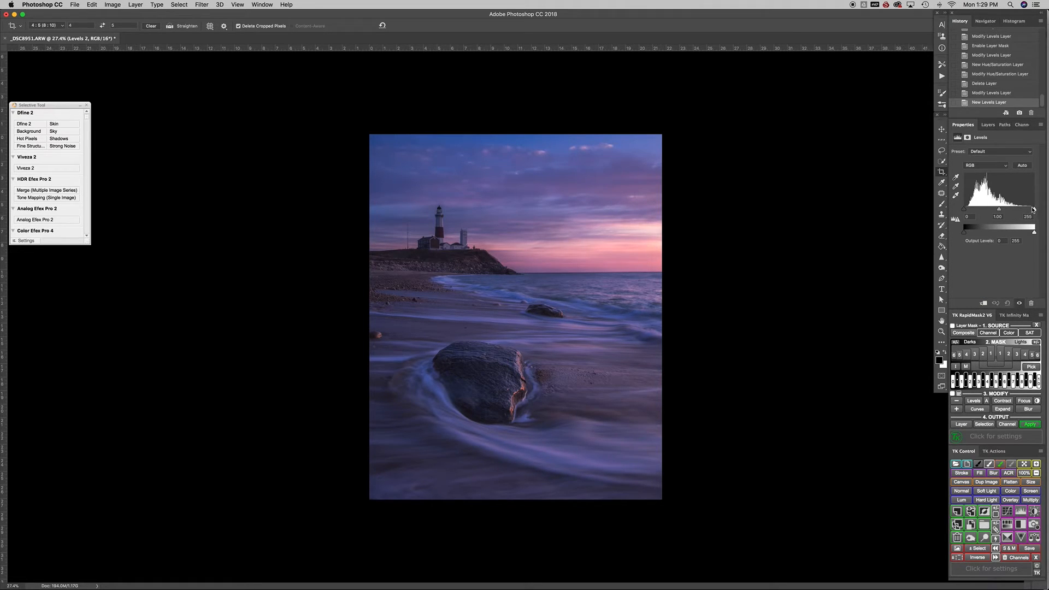
left_click_drag(1034, 212, 1034, 210)
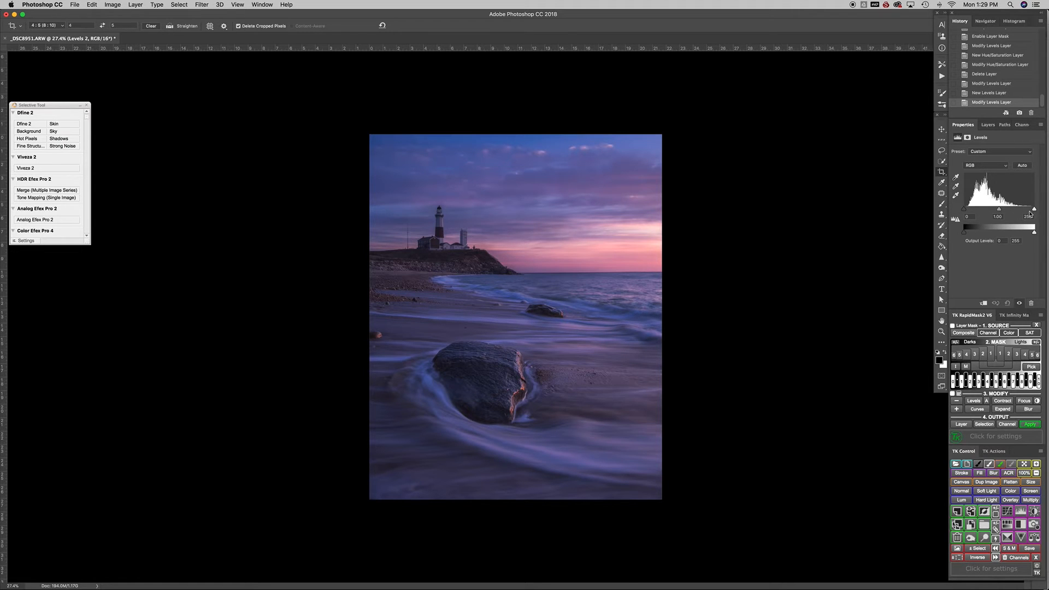
left_click_drag(1035, 210, 1018, 212)
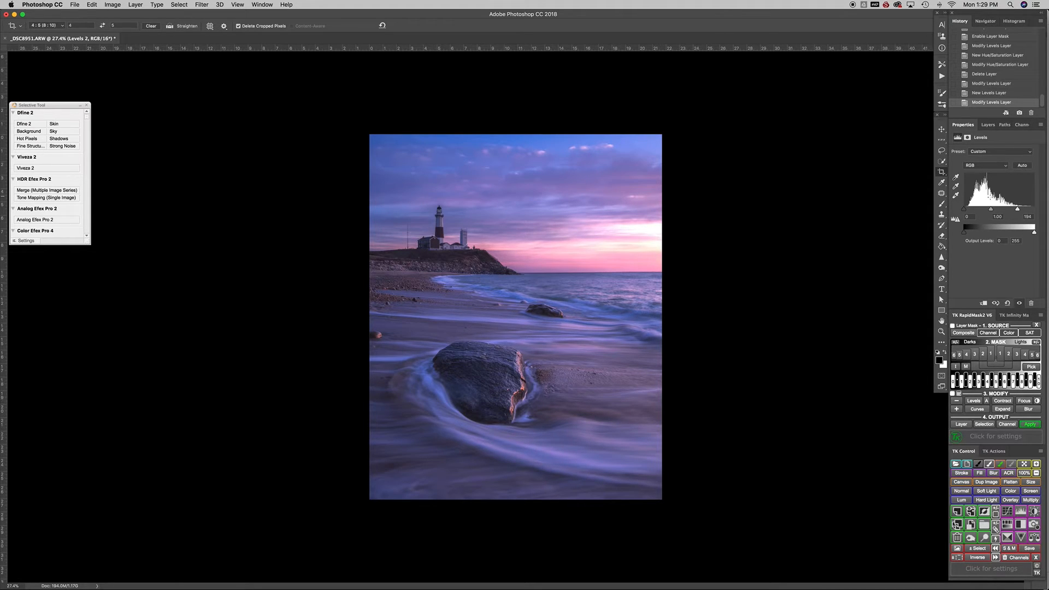
left_click_drag(1018, 211, 1014, 212)
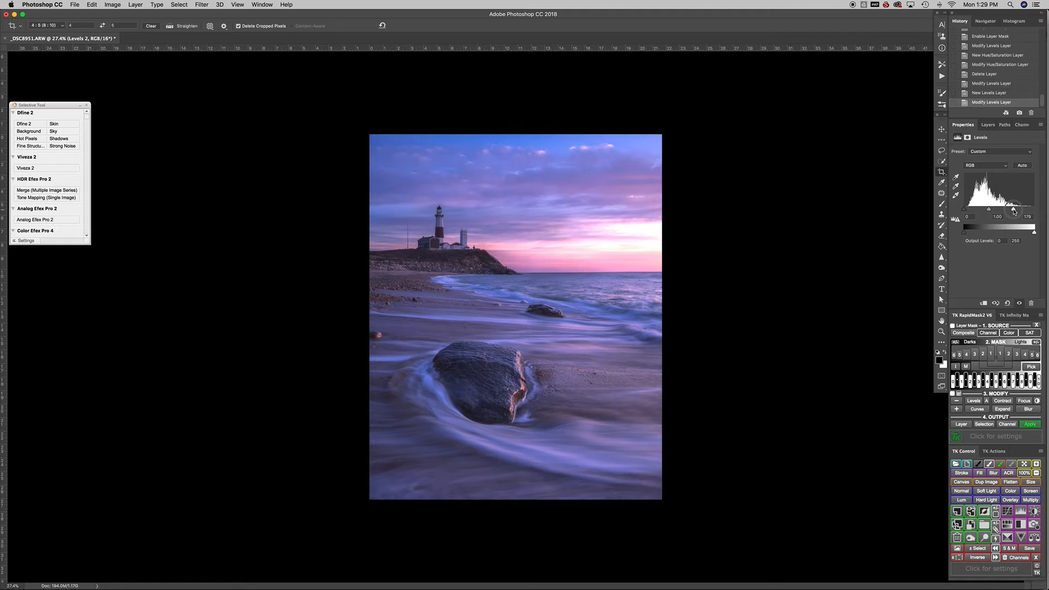
left_click_drag(1014, 212, 1012, 212)
left_click_drag(1010, 212, 1009, 211)
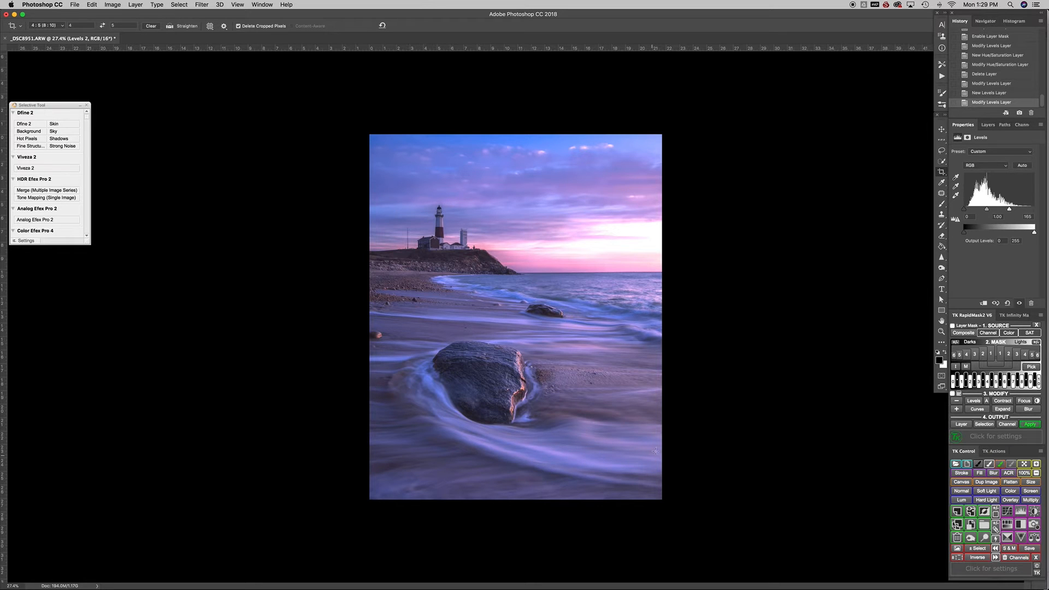
left_click_drag(988, 210, 1009, 211)
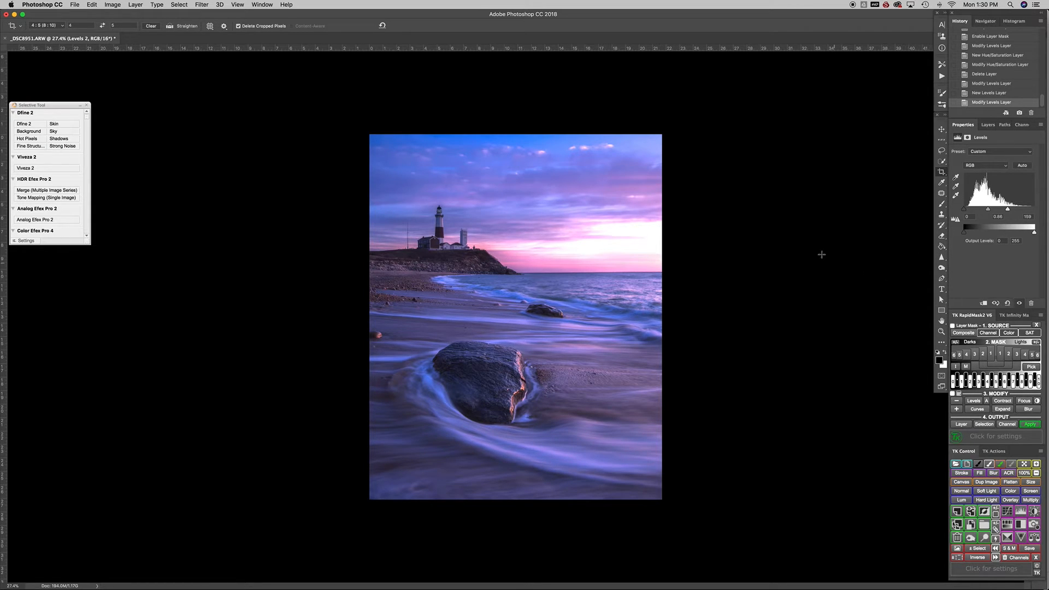
left_click(1018, 304)
left_click(1018, 304)
Invert the layer mask of the new Levels layer to black and activate the Brush tool
left_click(988, 124)
left_click(1009, 192)
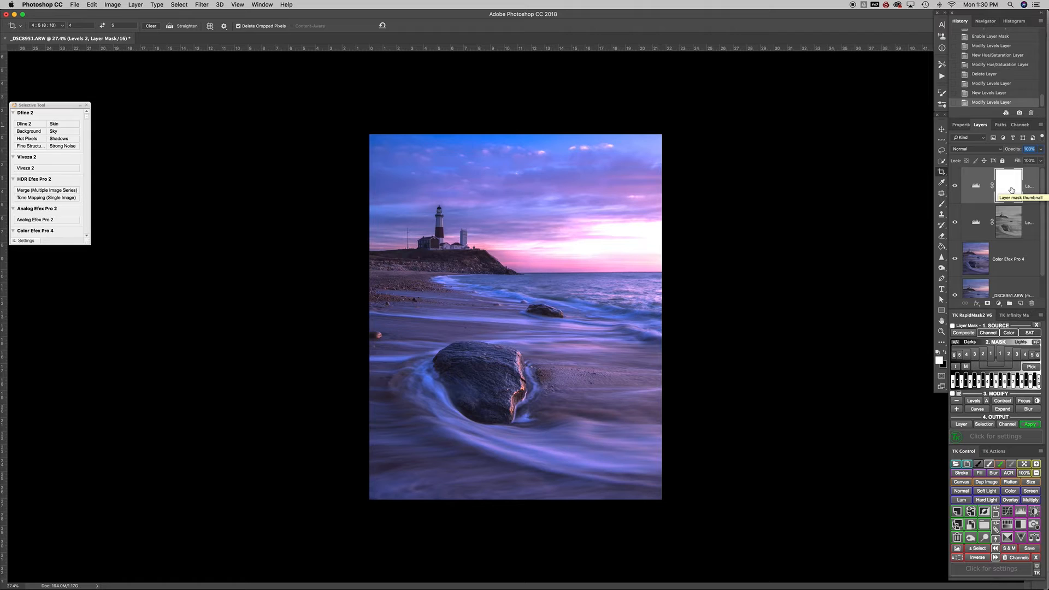
key("super+i")
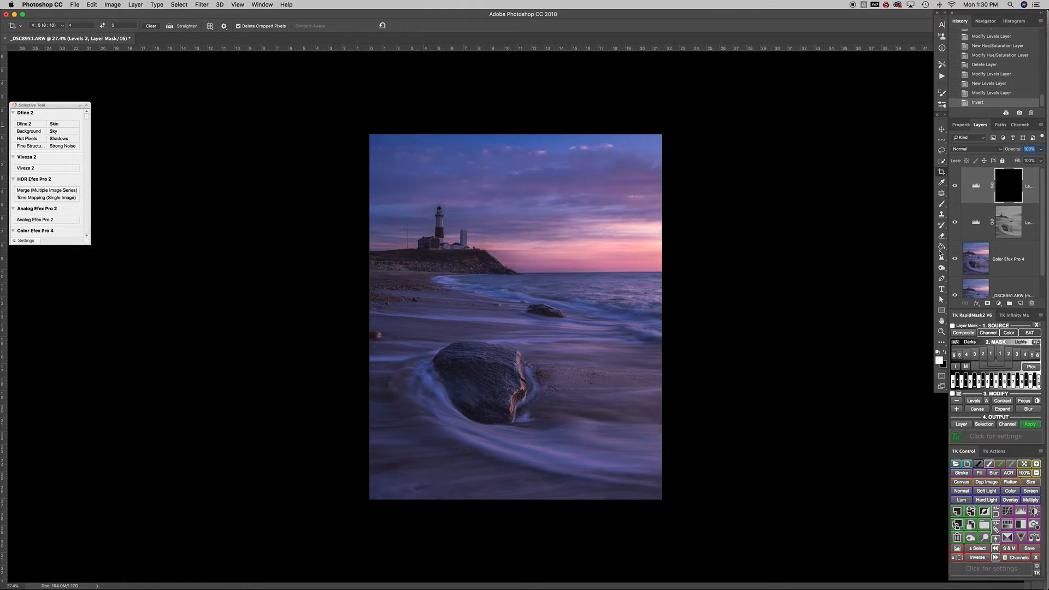
left_click(942, 204)
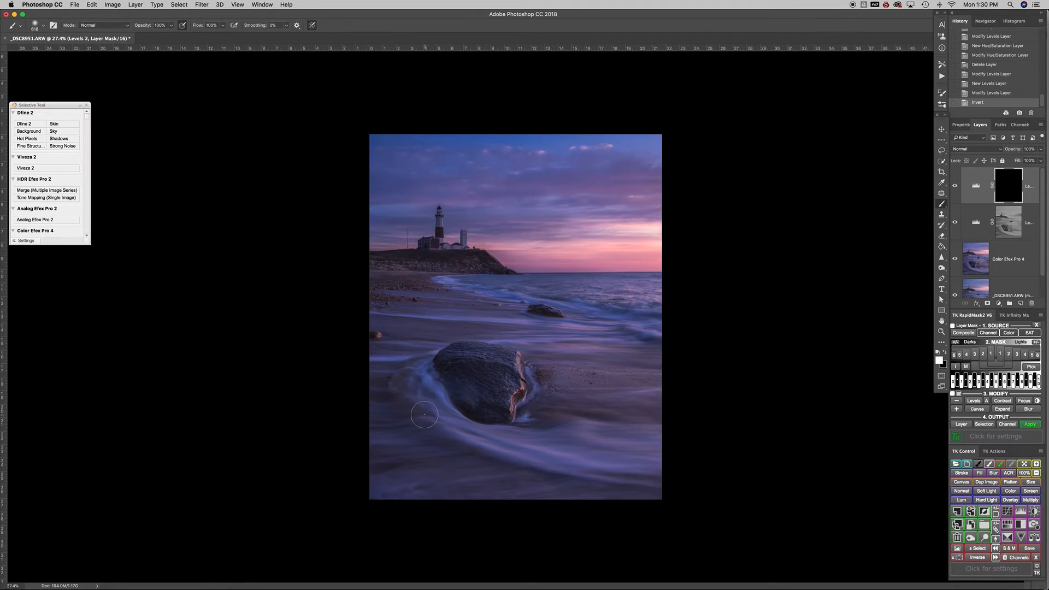
Paint white at 30% brush opacity on the Levels 2 mask over the swirling water around and below the foreground rock
key("4")
key("3")
mouse_move(443, 406)
left_mouse_down()
mouse_move(517, 454)
mouse_move(569, 464)
left_mouse_up()
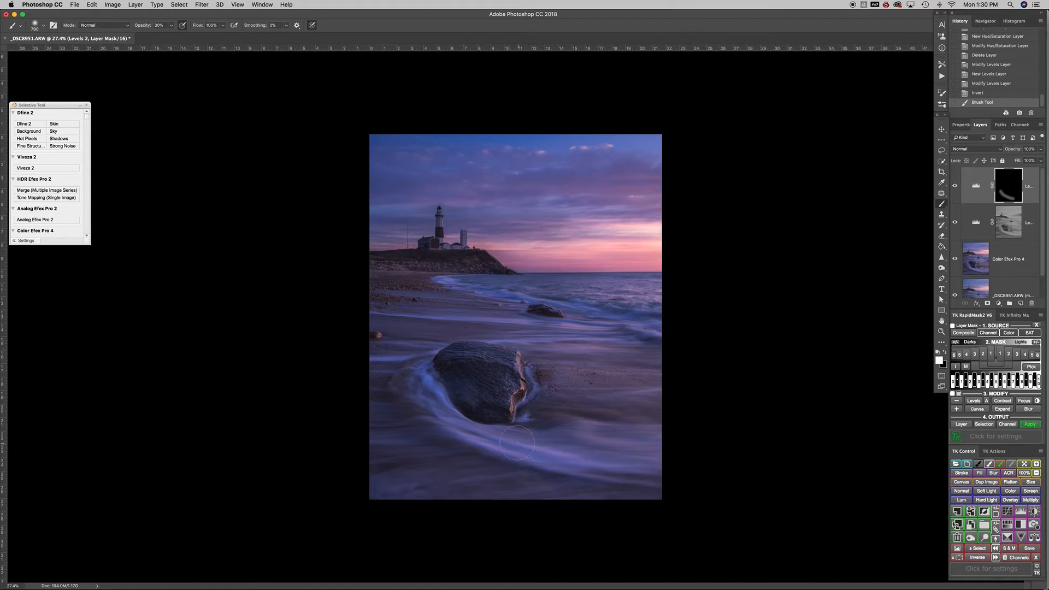
left_click_drag(700, 440, 739, 449)
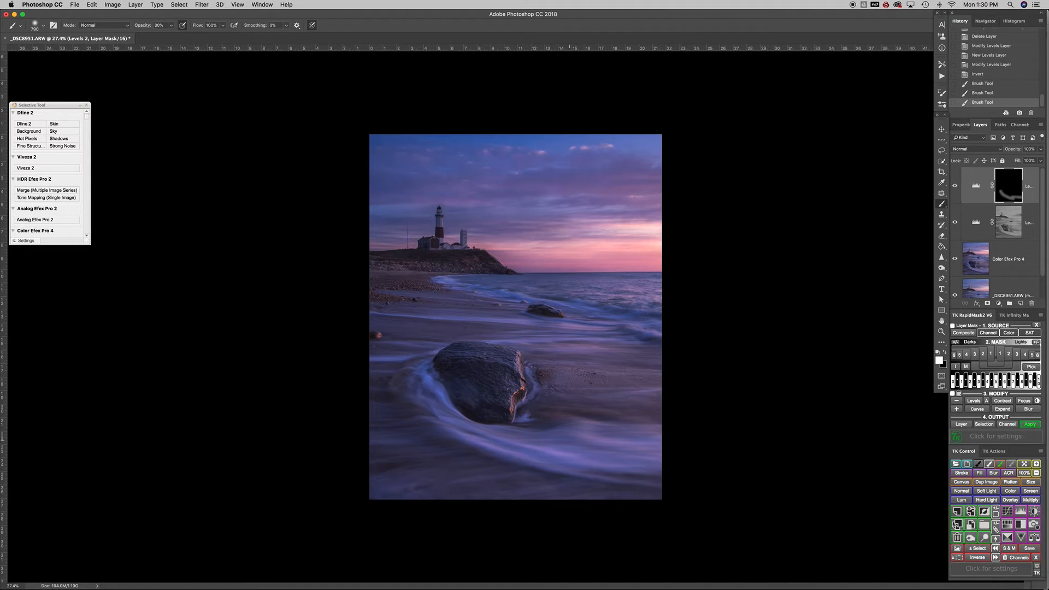
left_click_drag(424, 370, 470, 422)
left_click_drag(546, 449, 728, 458)
left_click_drag(525, 456, 755, 480)
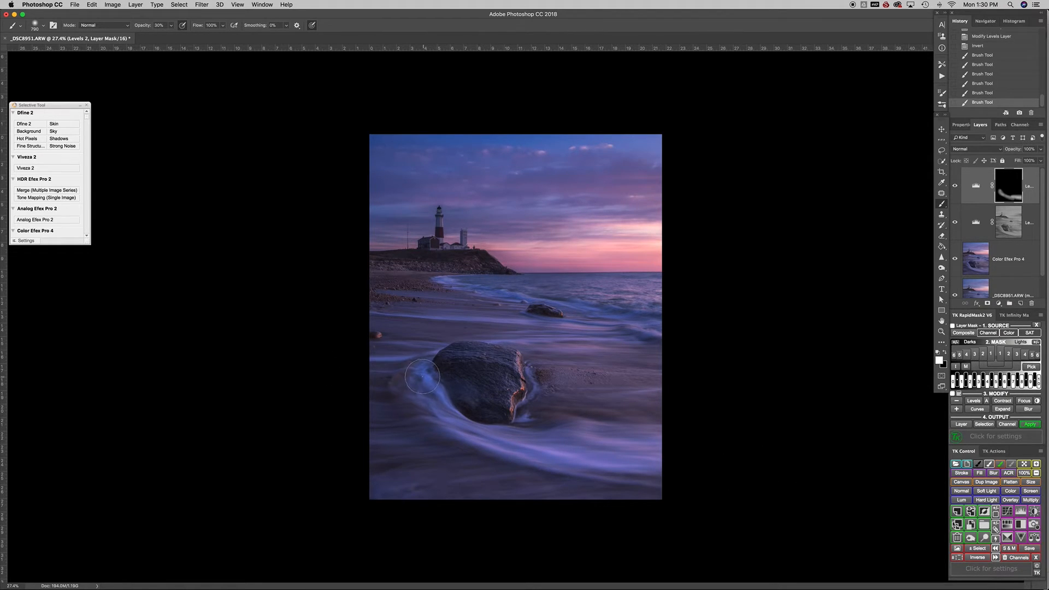
Paint the Levels 2 mask with a smaller brush along the water streaks behind the rock and the breaking waves up the shoreline
mouse_move(545, 341)
left_mouse_down()
mouse_move(510, 342)
mouse_move(640, 341)
left_mouse_up()
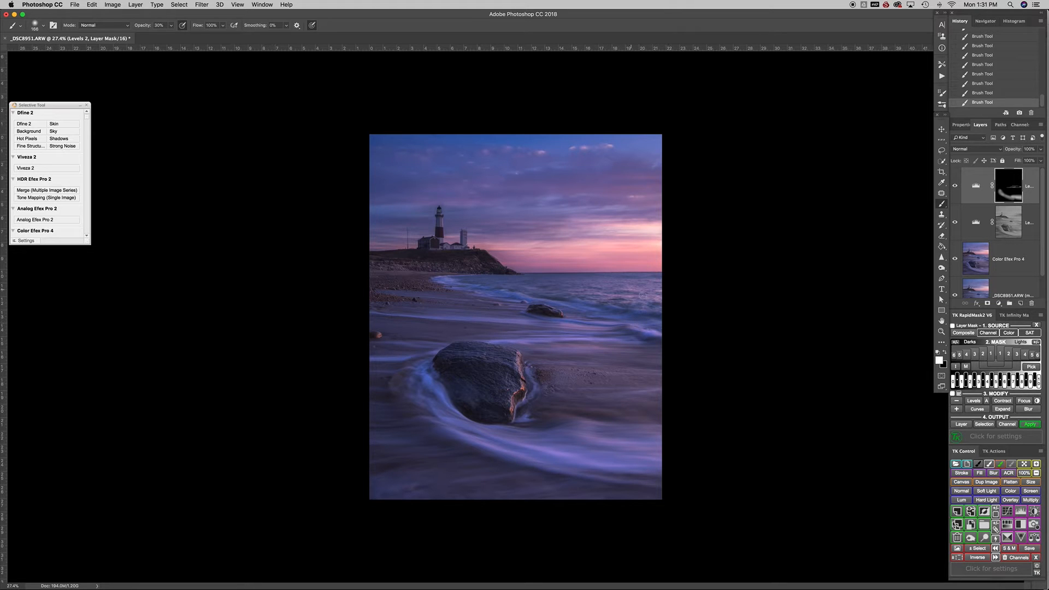
left_click_drag(666, 335, 678, 337)
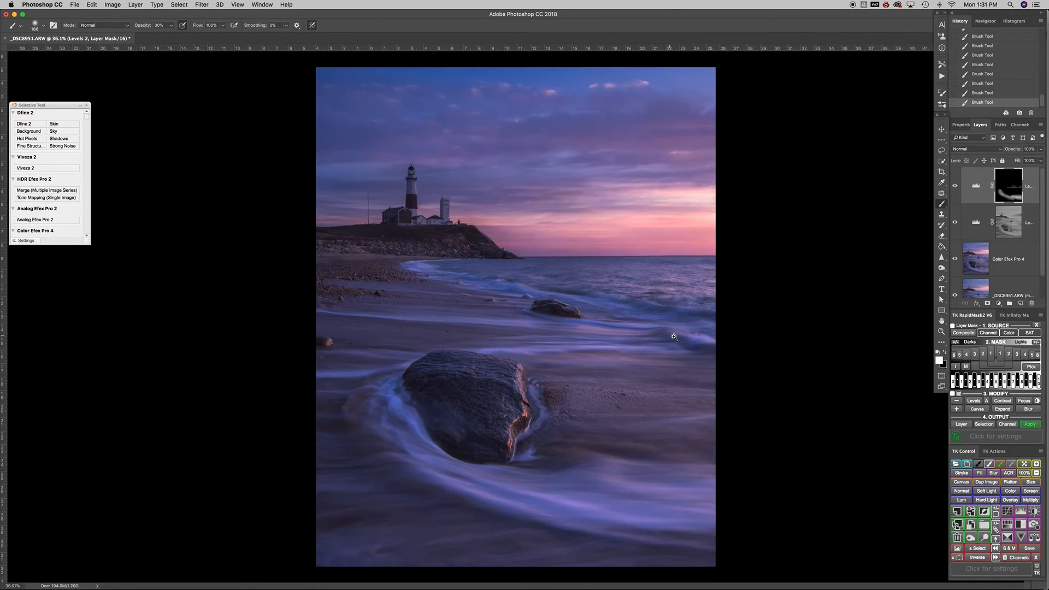
key("f")
left_click_drag(702, 319, 696, 327)
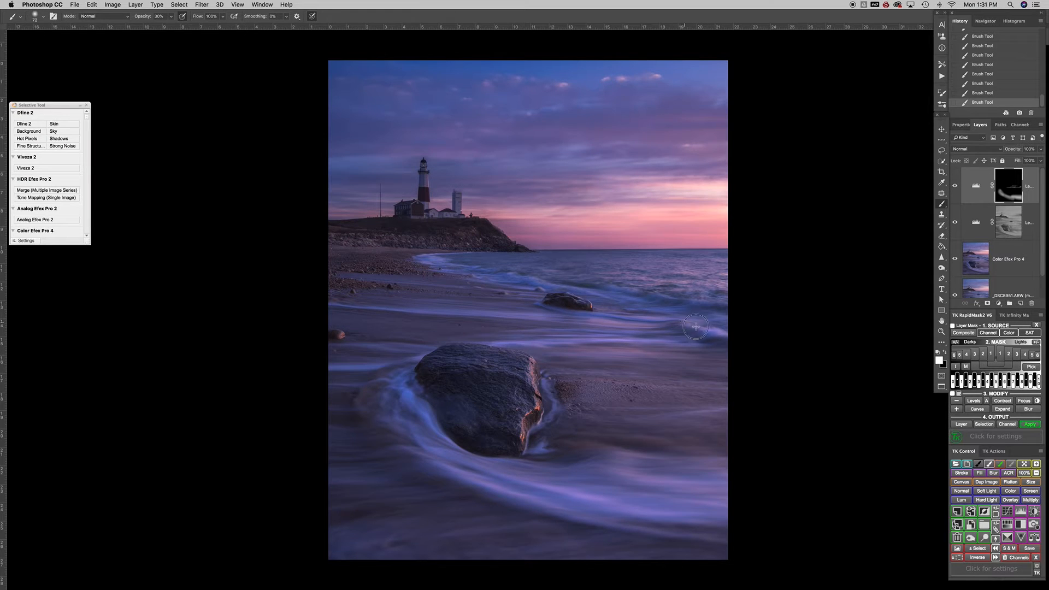
left_click_drag(515, 279, 518, 279)
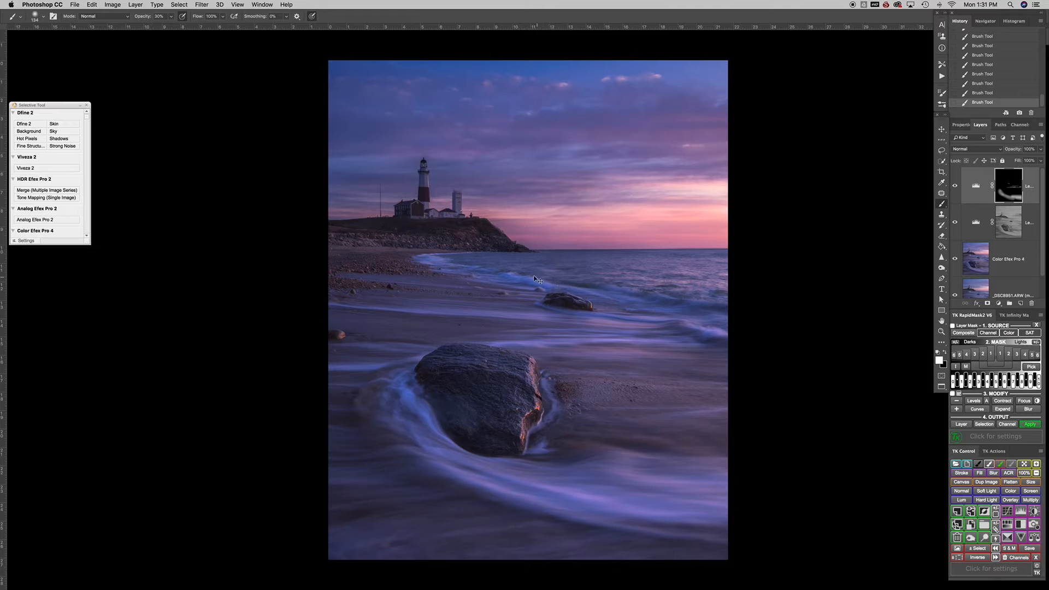
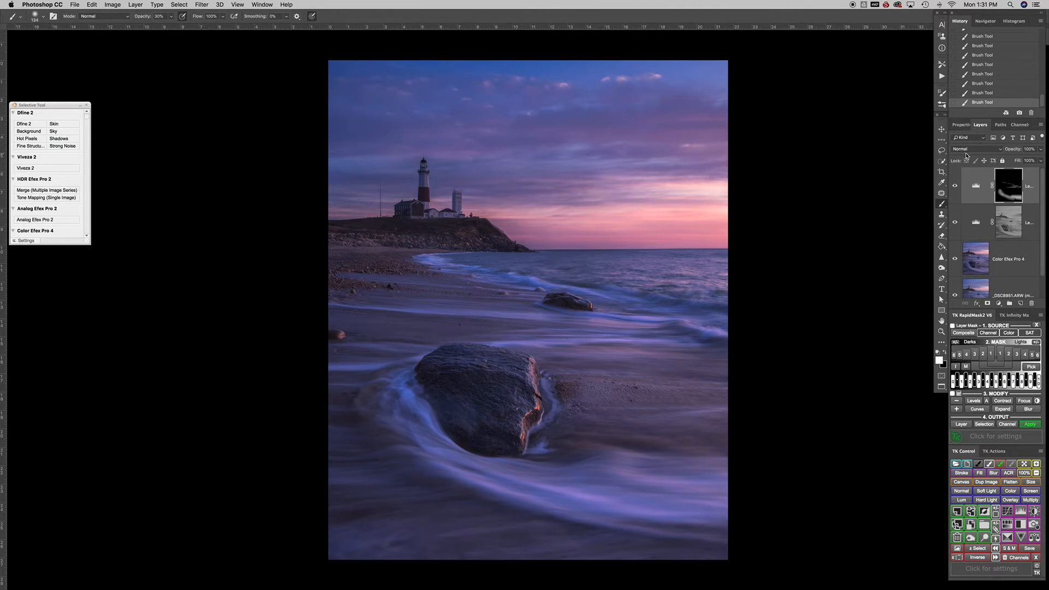
Set the Levels 2 layer's blend mode to Luminosity and compare the image with and without the layer
left_click(962, 152)
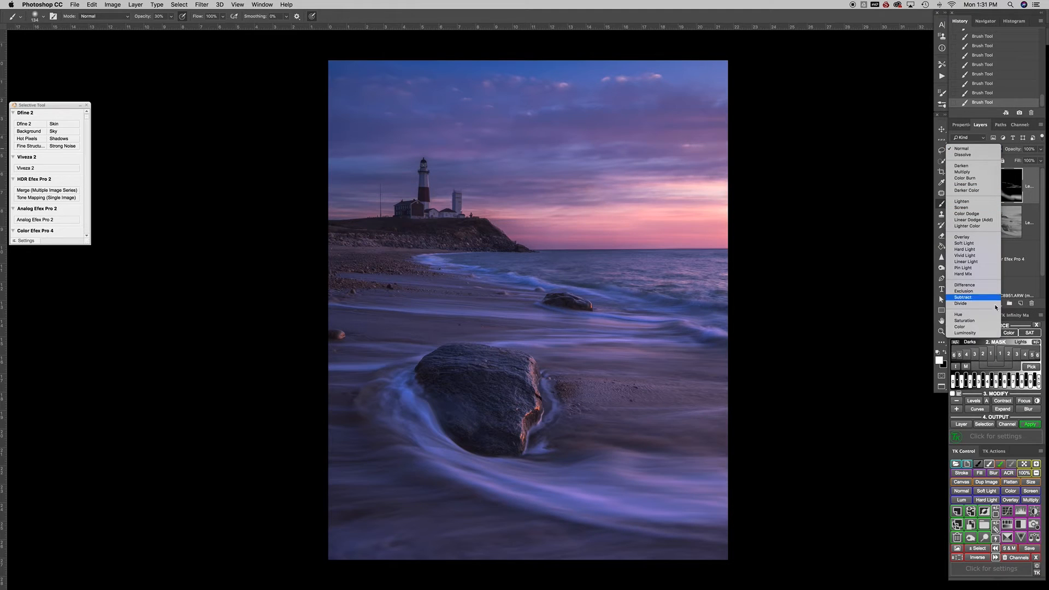
left_click(981, 334)
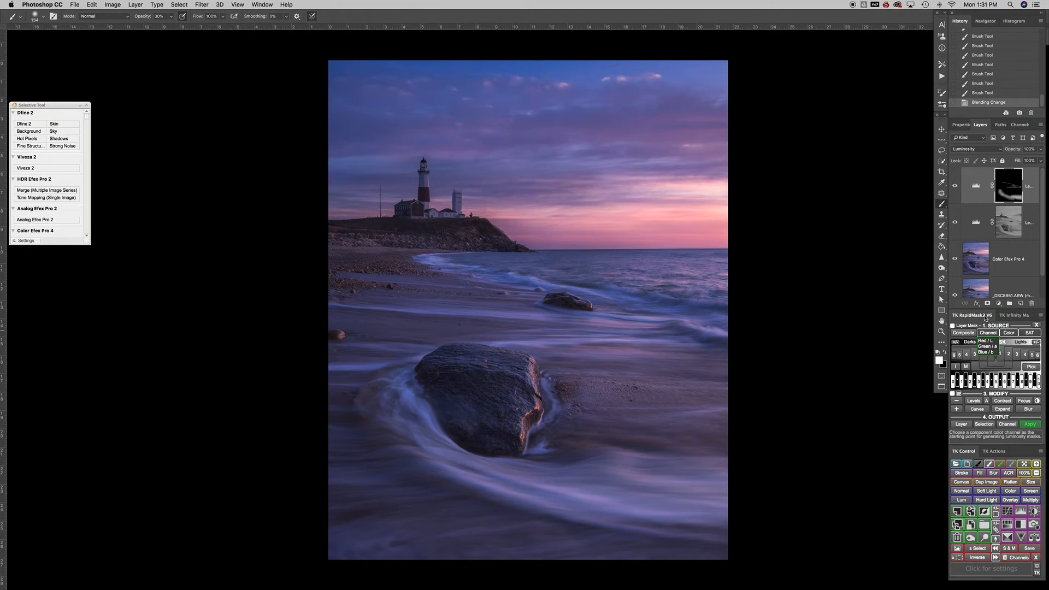
left_click(955, 186)
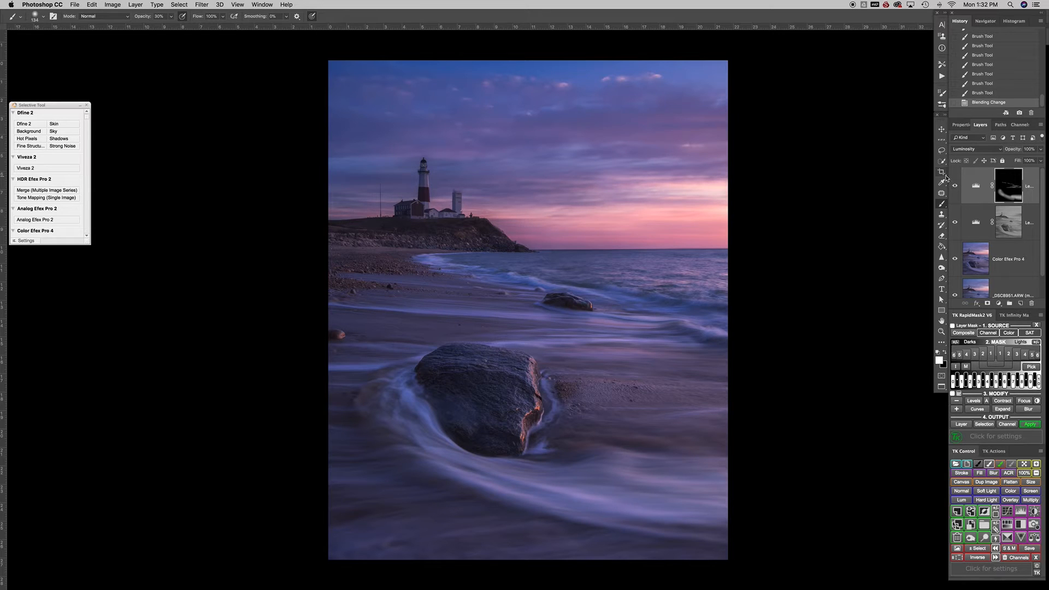
left_click(956, 185)
left_click(955, 185)
left_click(956, 186)
left_click(956, 186)
Compare the image with the Levels 2 layer mask disabled and enabled
left_click(1010, 186, "shift")
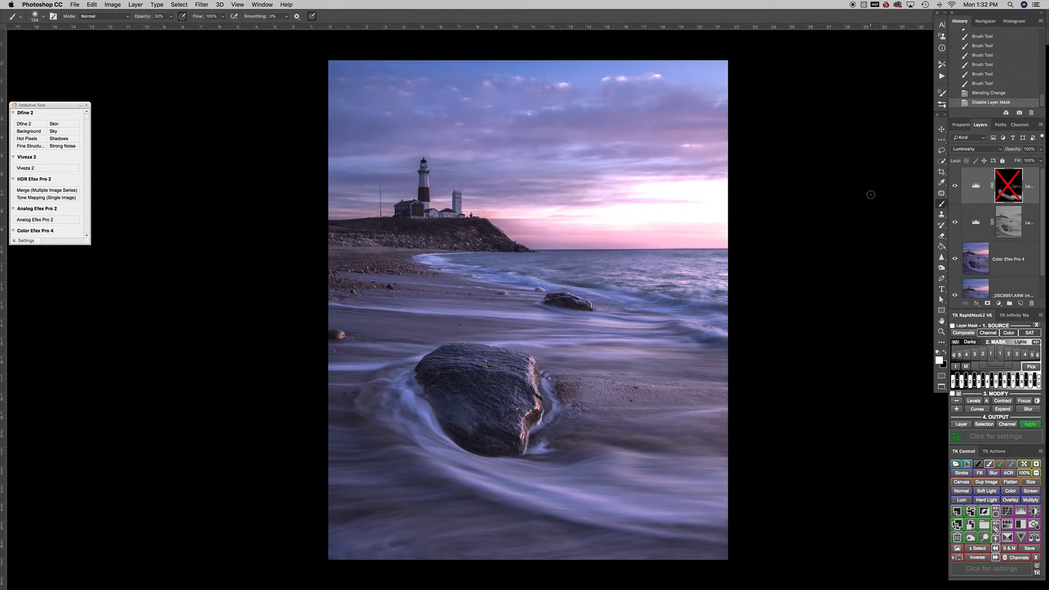
left_click(1010, 193, "shift")
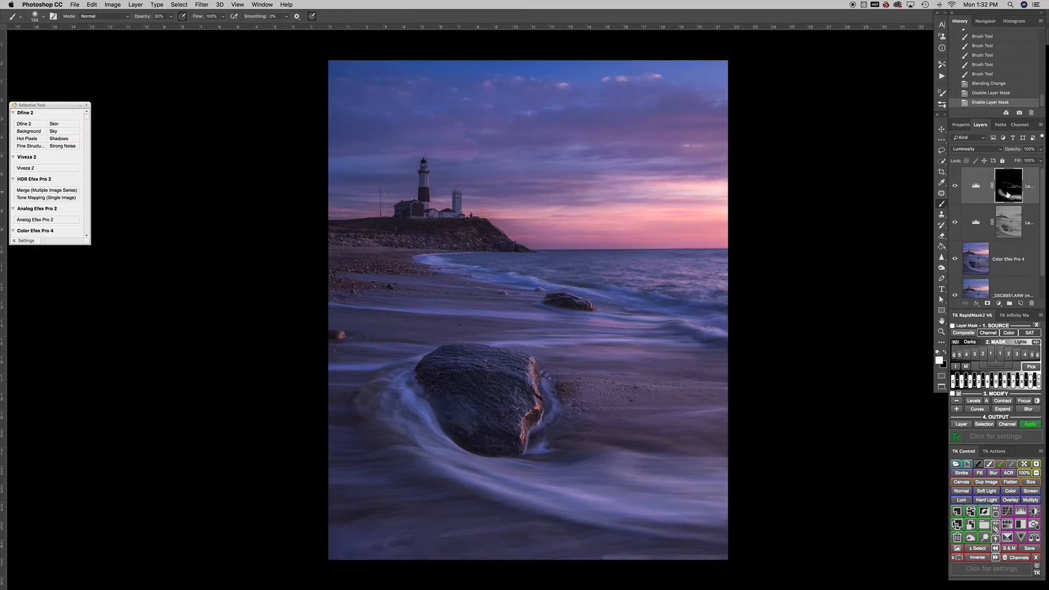
left_click(1009, 194, "shift")
left_click(1010, 194, "shift")
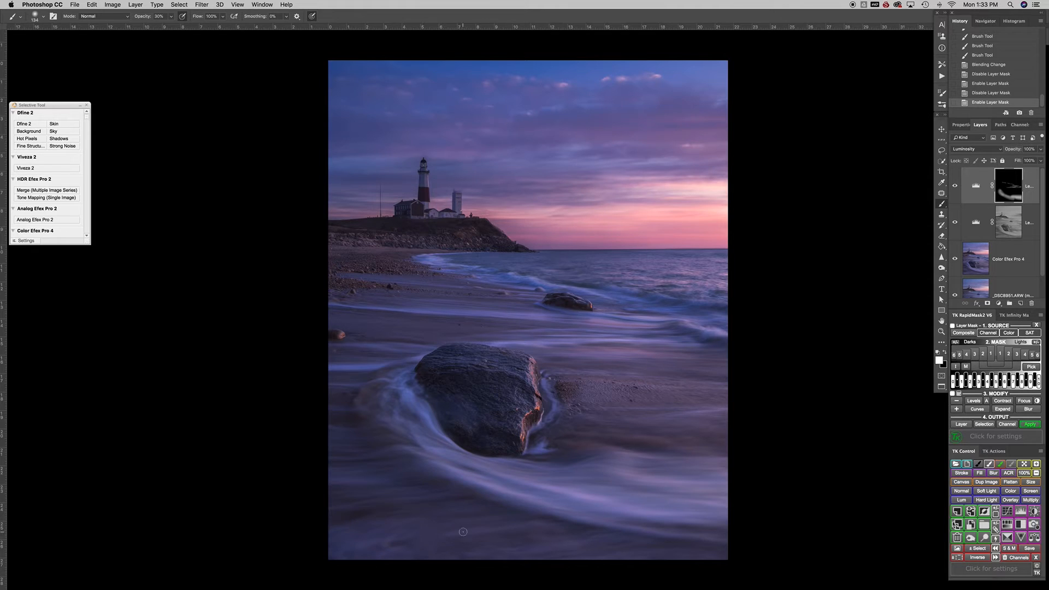
Preview the Lights-3 and Lights-2 luminosity masks and settle on the Lights-1 mask
left_click(1016, 355)
left_click(1009, 354)
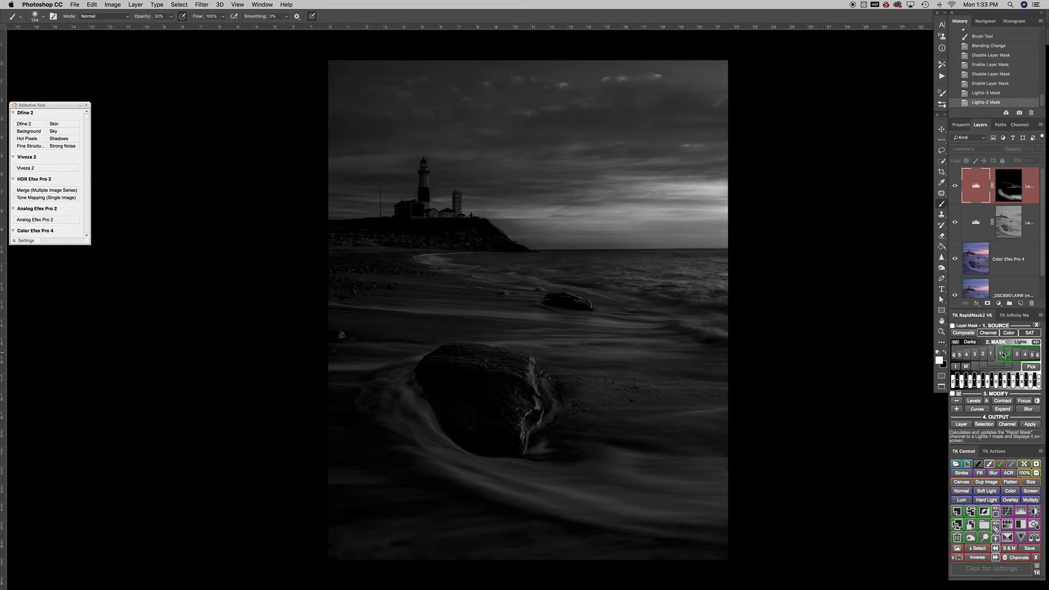
left_click(1001, 354)
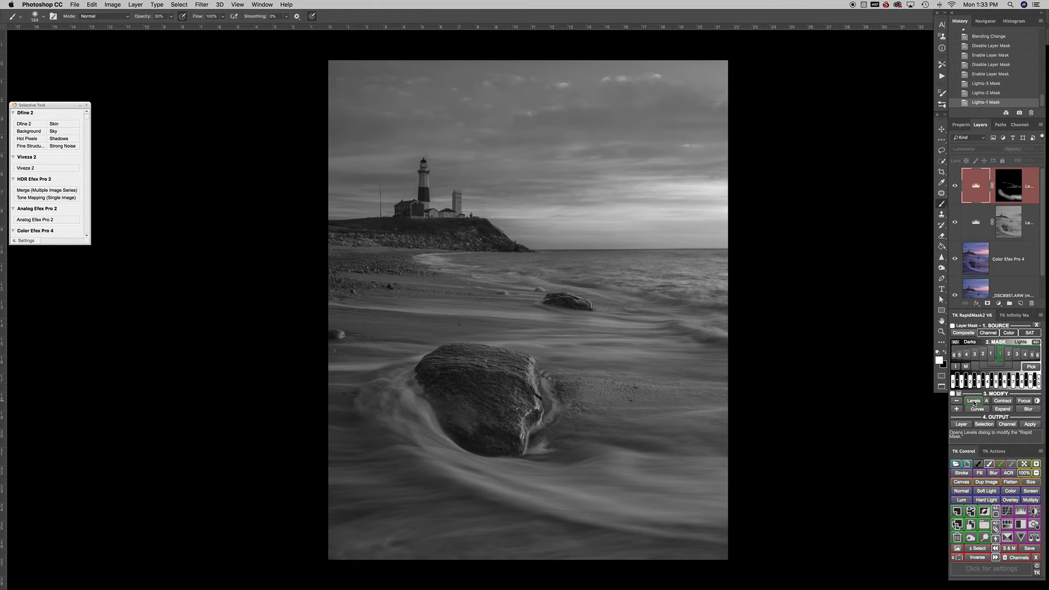
Adjust the Lights-1 mask with Levels inputs of black 20, midtones 0.82 and white about 239, and load it as a selection
left_click(974, 402)
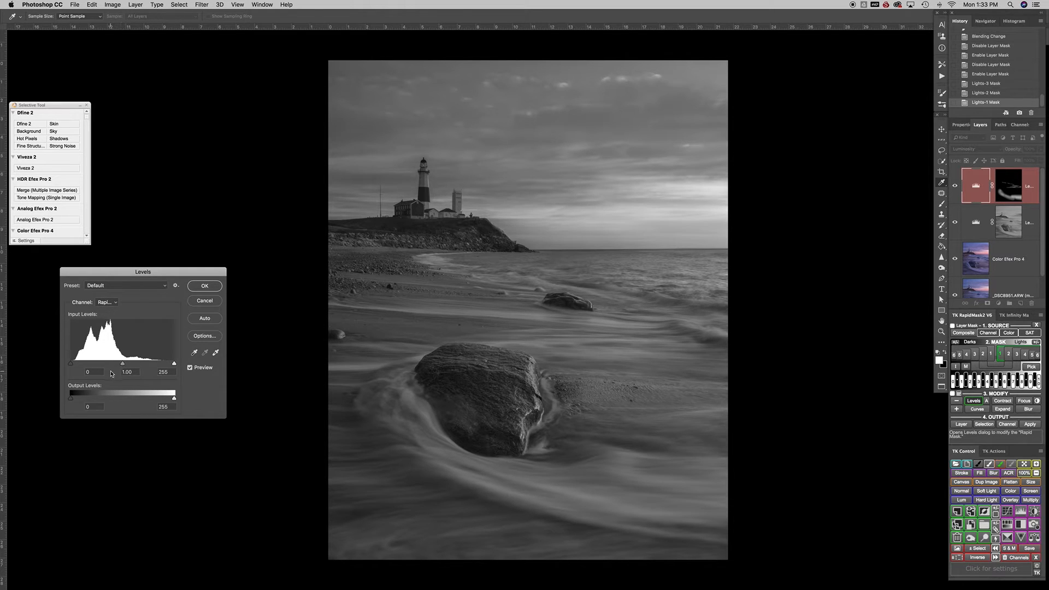
left_click_drag(123, 365, 75, 364)
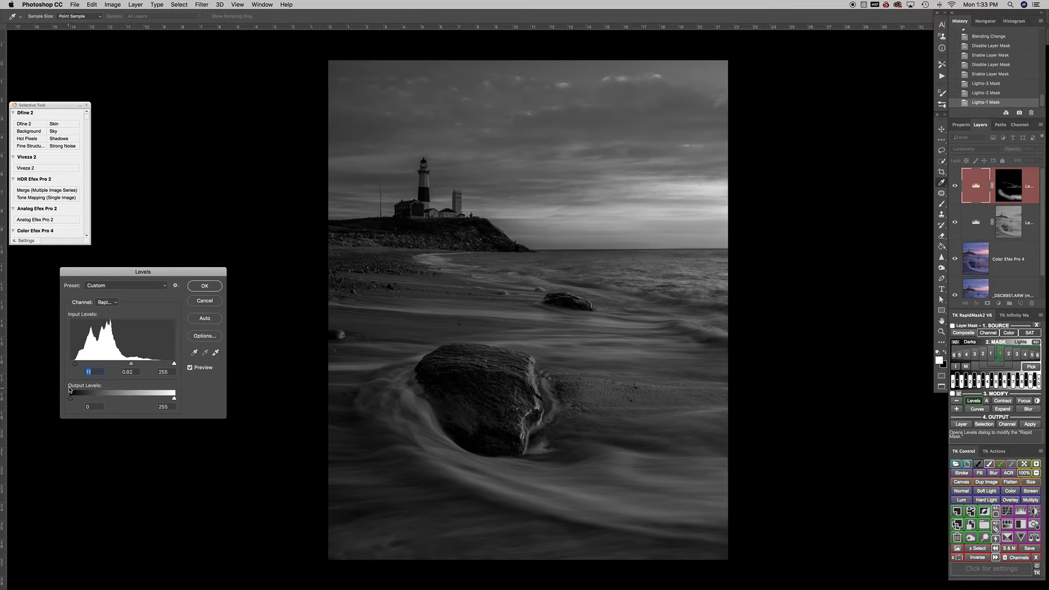
left_click_drag(70, 368, 77, 367)
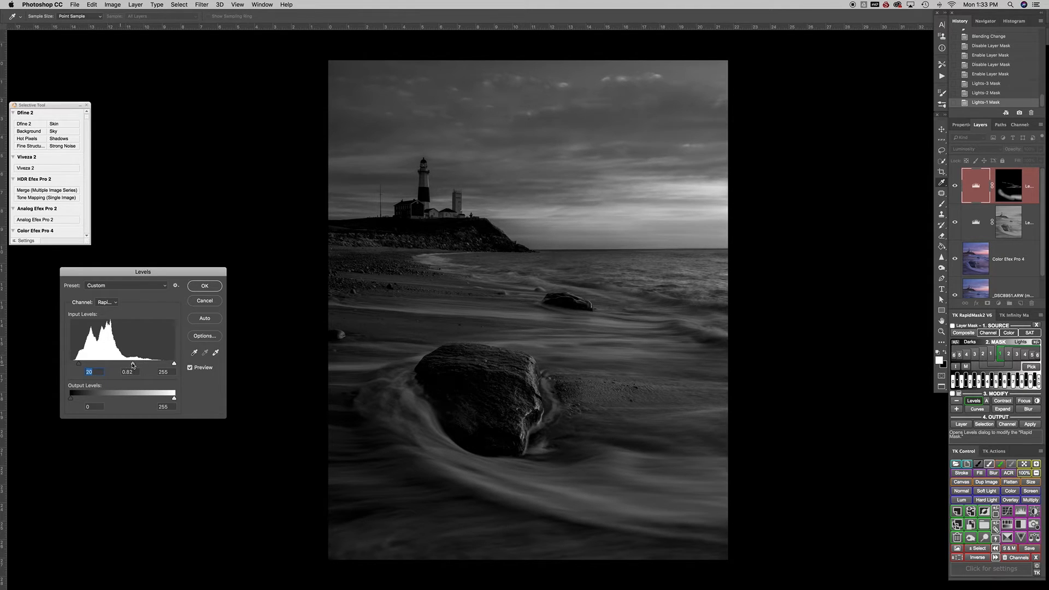
left_click_drag(173, 366, 168, 364)
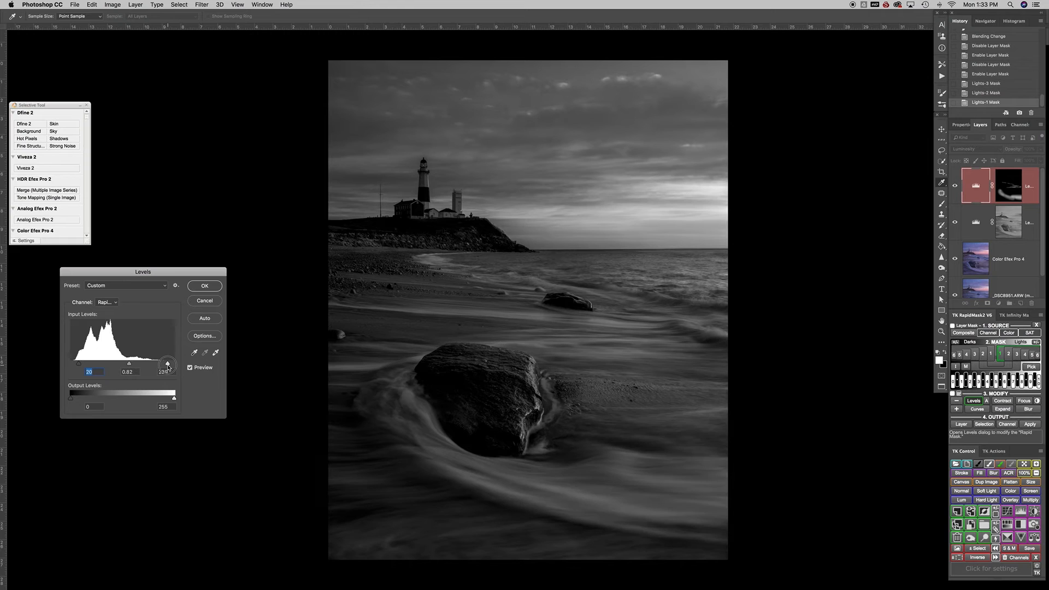
left_click(205, 287)
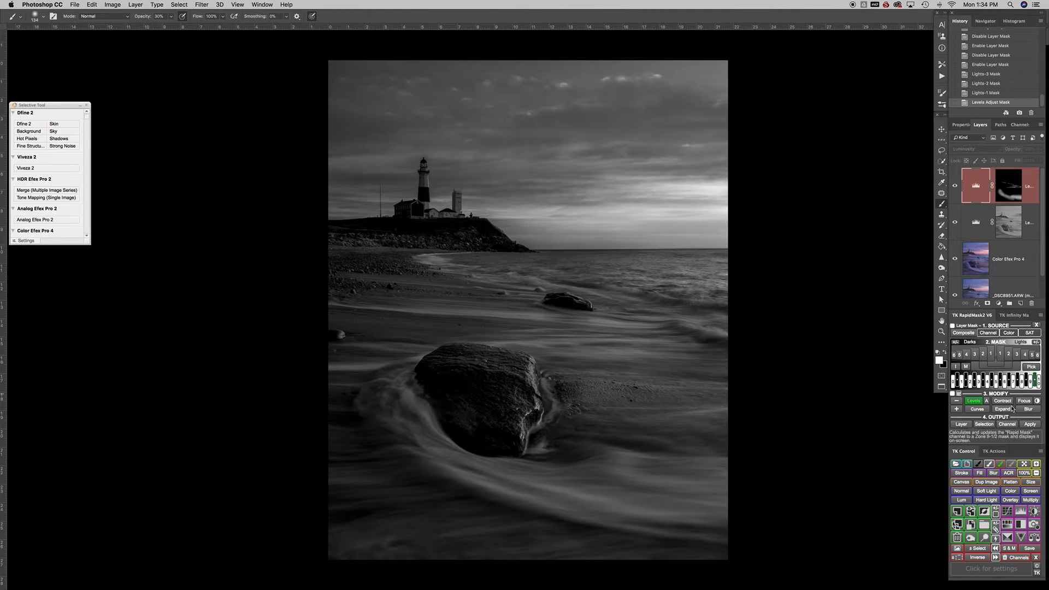
left_click(985, 424)
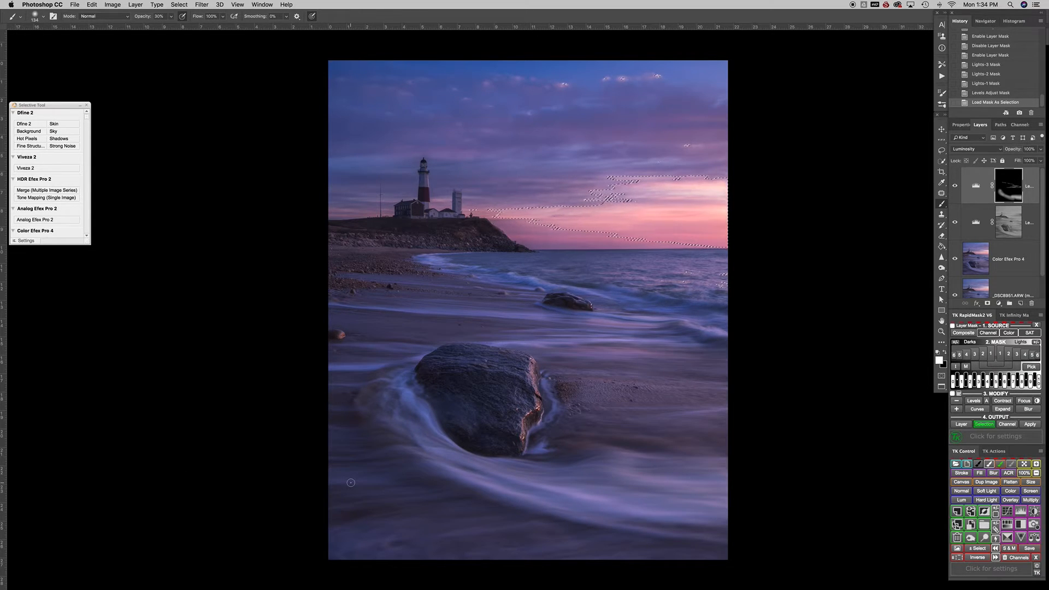
Hide the selection edges and paint through the selection at 50% opacity over the water to the lower left of the rock
key("super+h")
left_click_drag(334, 481, 321, 490)
left_click(392, 474)
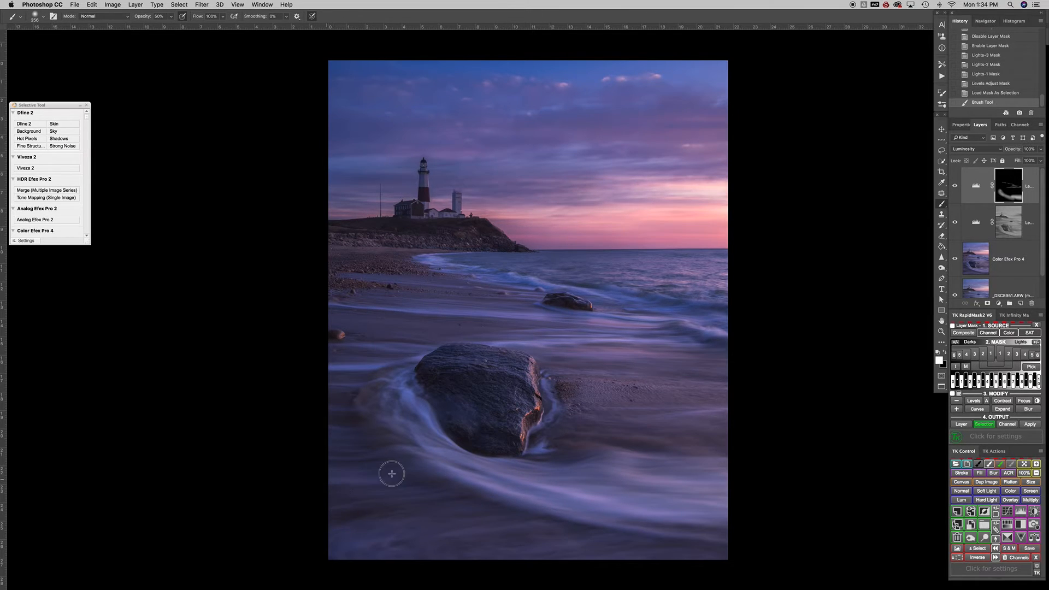
left_click(392, 474)
left_click(390, 473)
left_click_drag(347, 468, 377, 470)
mouse_move(331, 432)
left_mouse_down()
mouse_move(363, 437)
mouse_move(363, 459)
mouse_move(378, 454)
mouse_move(342, 460)
left_mouse_up()
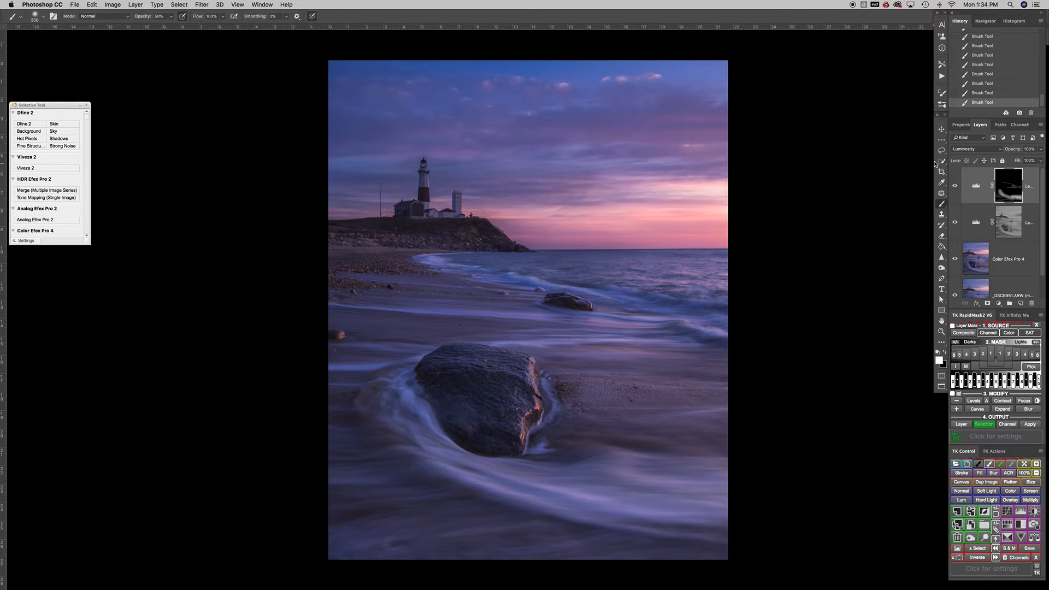
Compare the image with and without the Levels 2 layer, and undo the last brush stroke
left_click(955, 188)
left_click(956, 189)
left_click(955, 188)
left_click(955, 188)
key("super+z")
Load the Lights-2 luminosity mask as a selection and paint through it over the water streaks and waves behind the rock
left_click(1000, 353)
left_click(1009, 355)
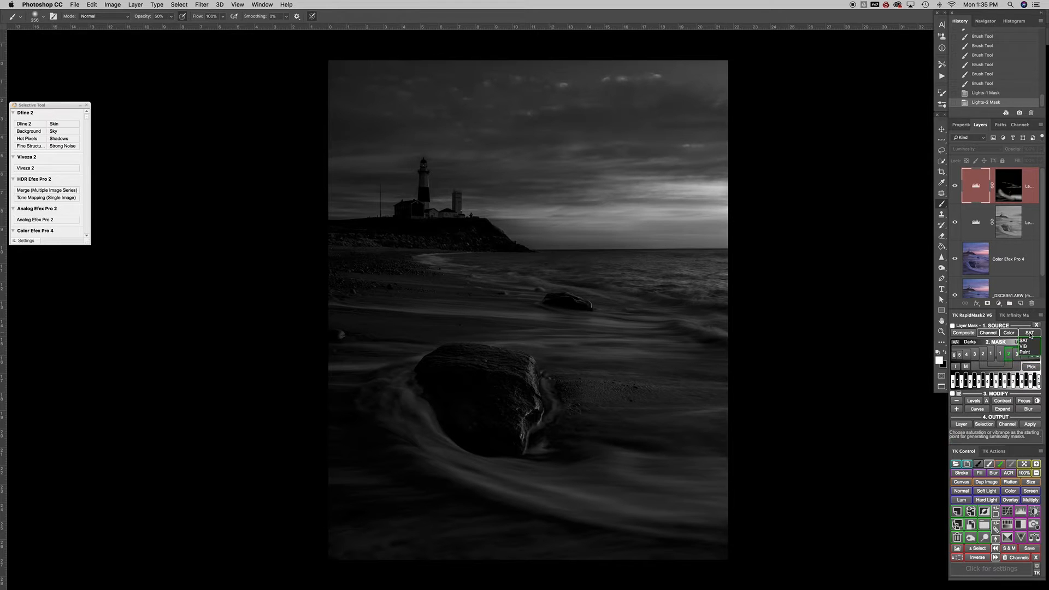
left_click(986, 424)
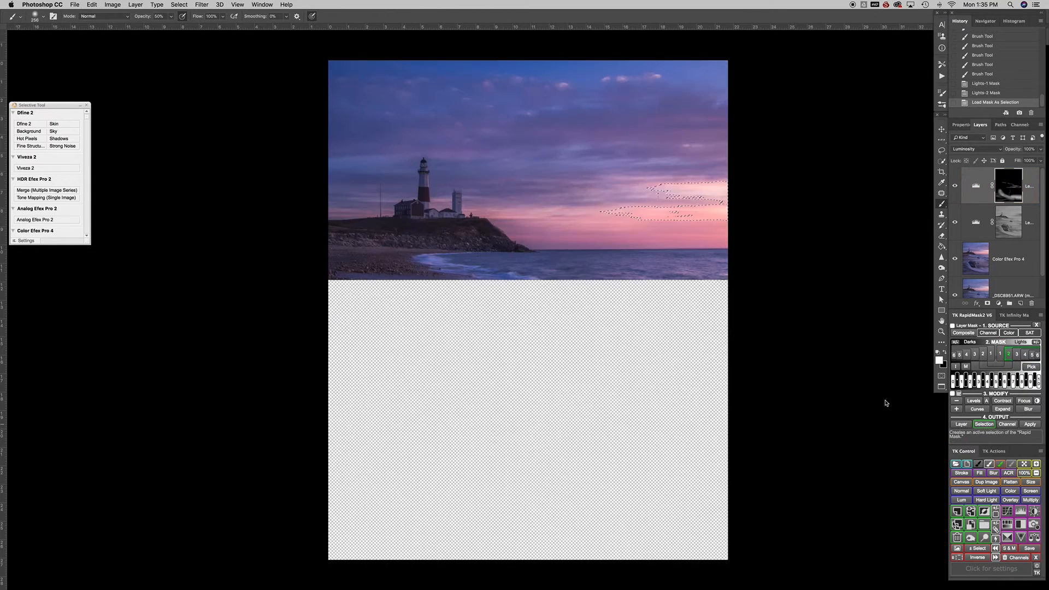
mouse_move(645, 356)
left_mouse_down()
mouse_move(574, 333)
mouse_move(698, 344)
mouse_move(643, 344)
left_mouse_up()
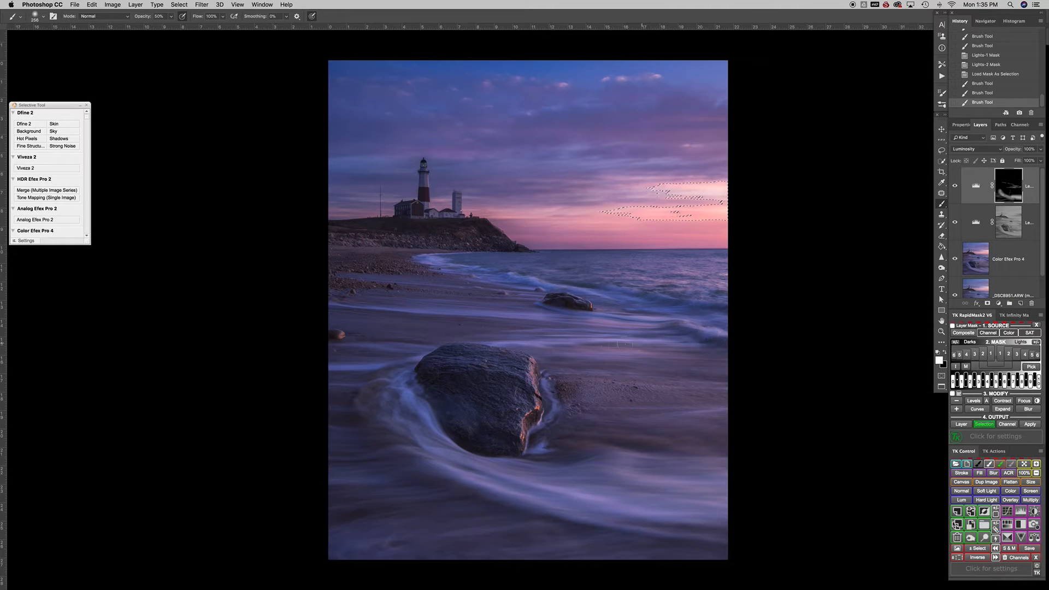
mouse_move(508, 347)
left_mouse_down()
mouse_move(546, 312)
mouse_move(612, 317)
mouse_move(634, 296)
mouse_move(727, 315)
mouse_move(684, 307)
left_mouse_up()
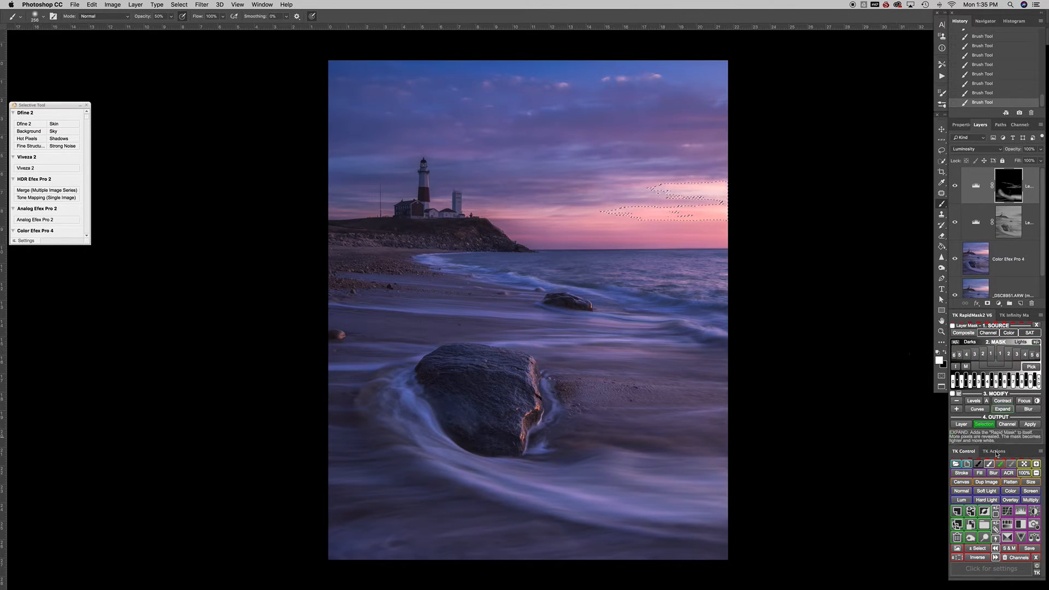
left_click(1030, 511)
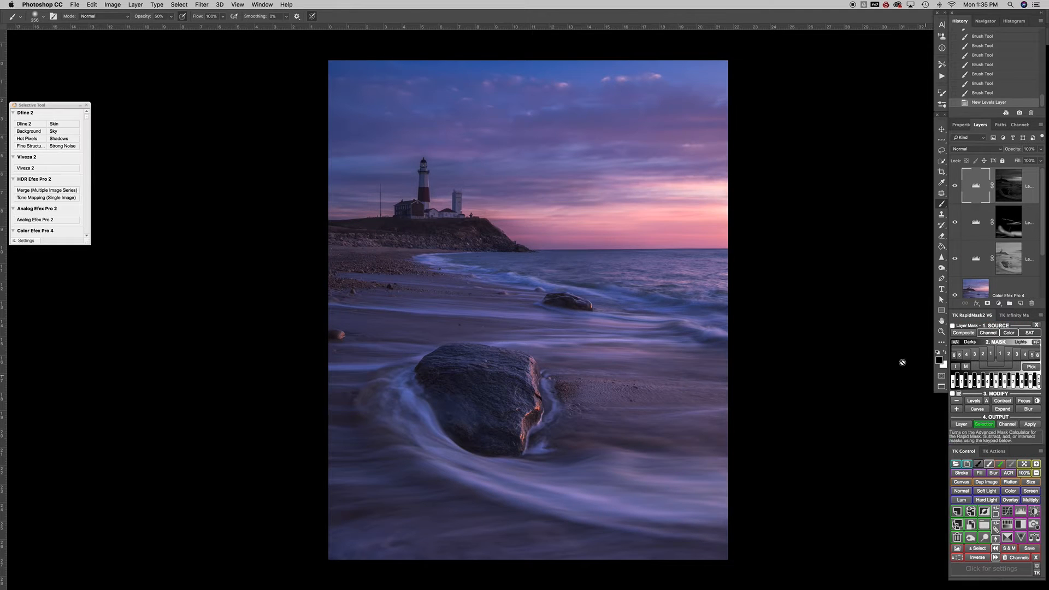
scroll(422, 235, "up", 2)
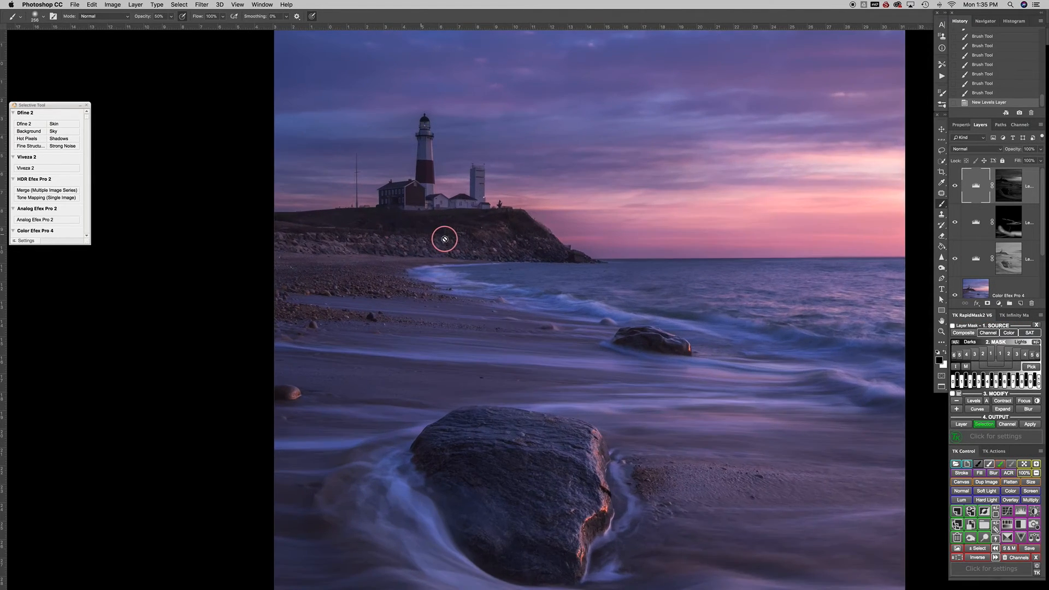
key("super+space")
left_click(459, 239)
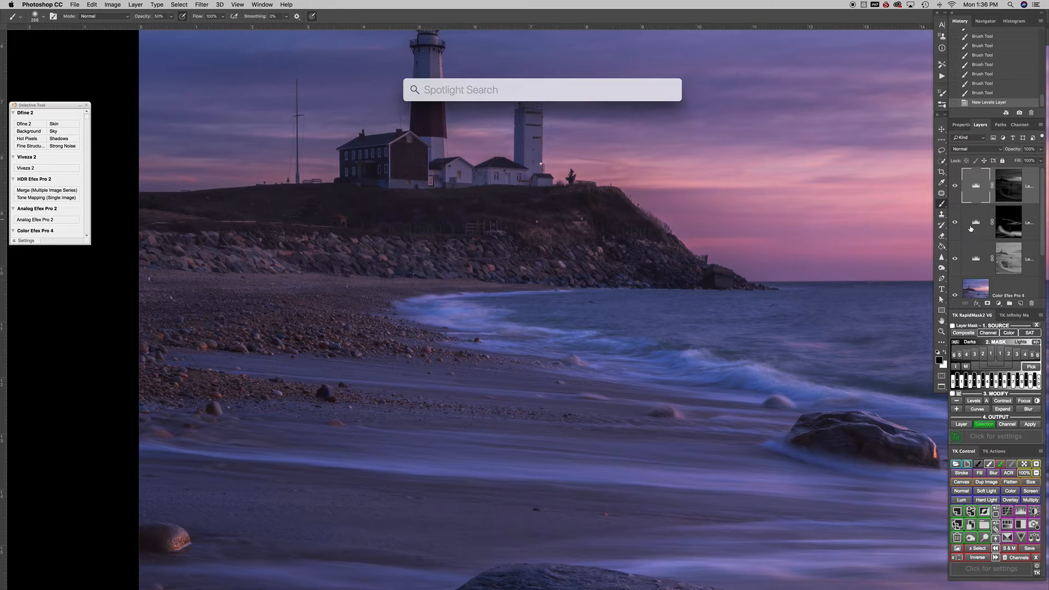
left_click(381, 517)
left_click_drag(381, 517, 418, 110)
left_click(294, 487)
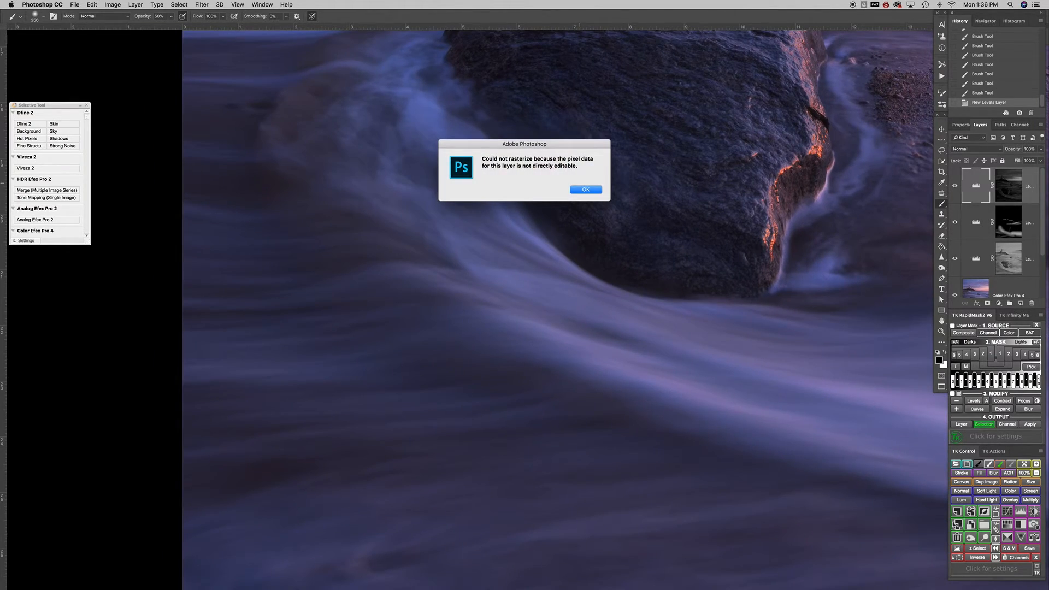
left_click(582, 189)
key("super+0")
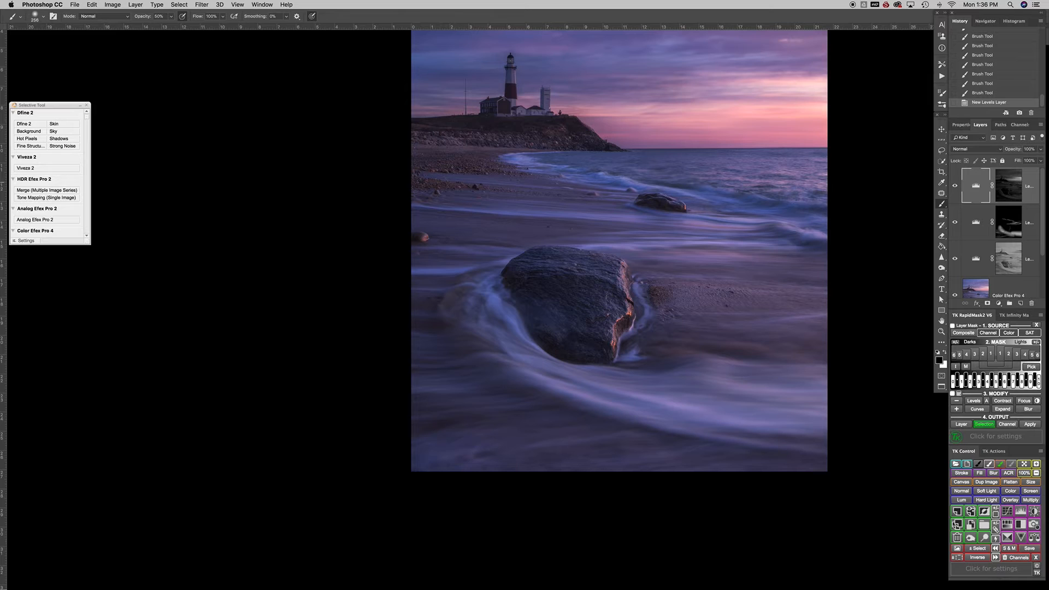
key("super+z")
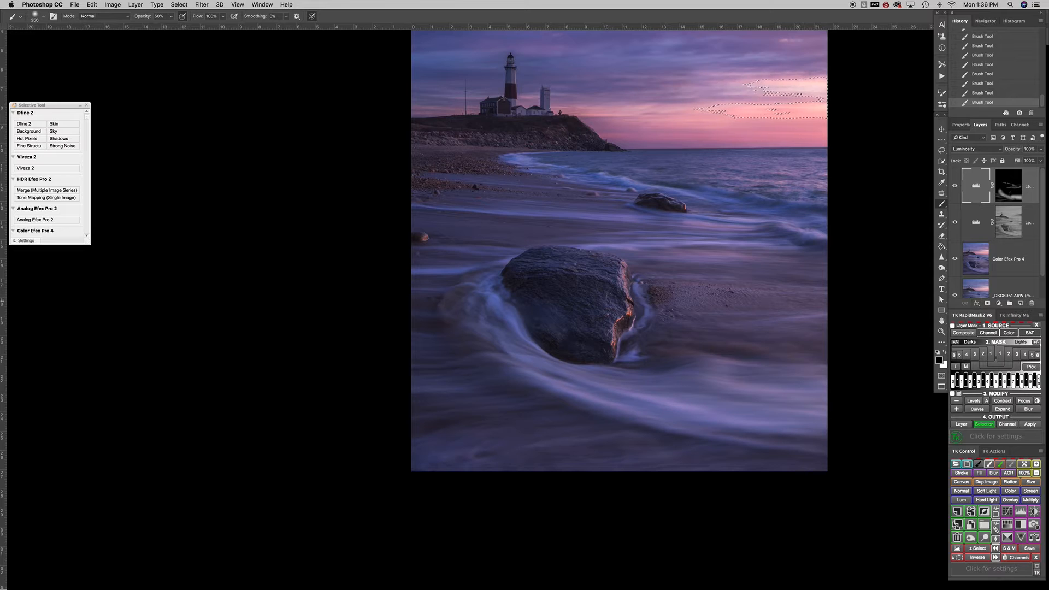
Clear the active selection and add a new Levels adjustment layer with a plain white mask
key("super+d")
left_click(1020, 511)
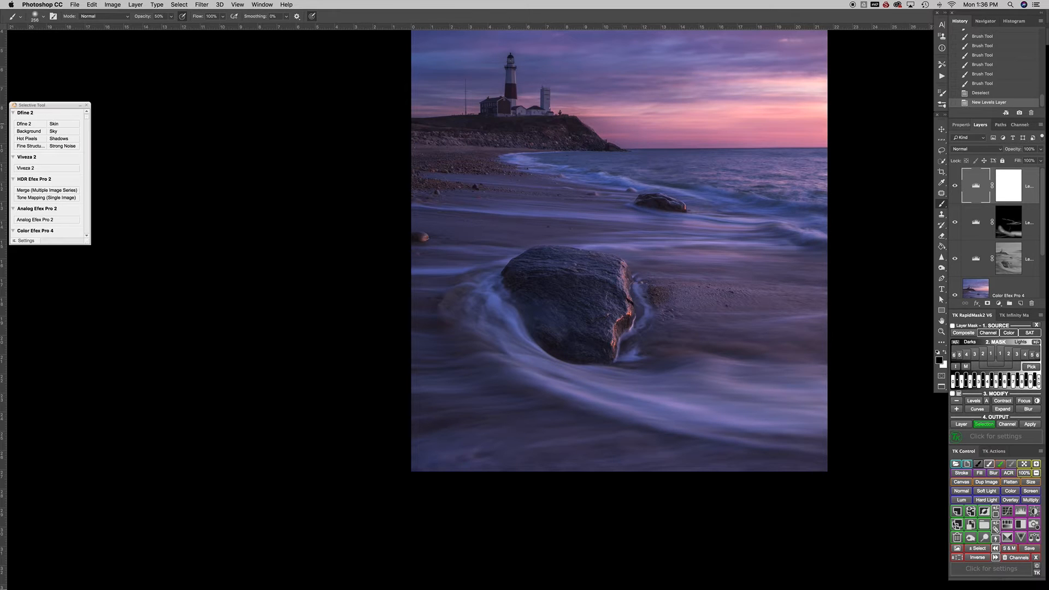
Examine the lighthouse headland, rocks and shoreline up close and in the whole image to judge where more brightness is needed
left_click(962, 125)
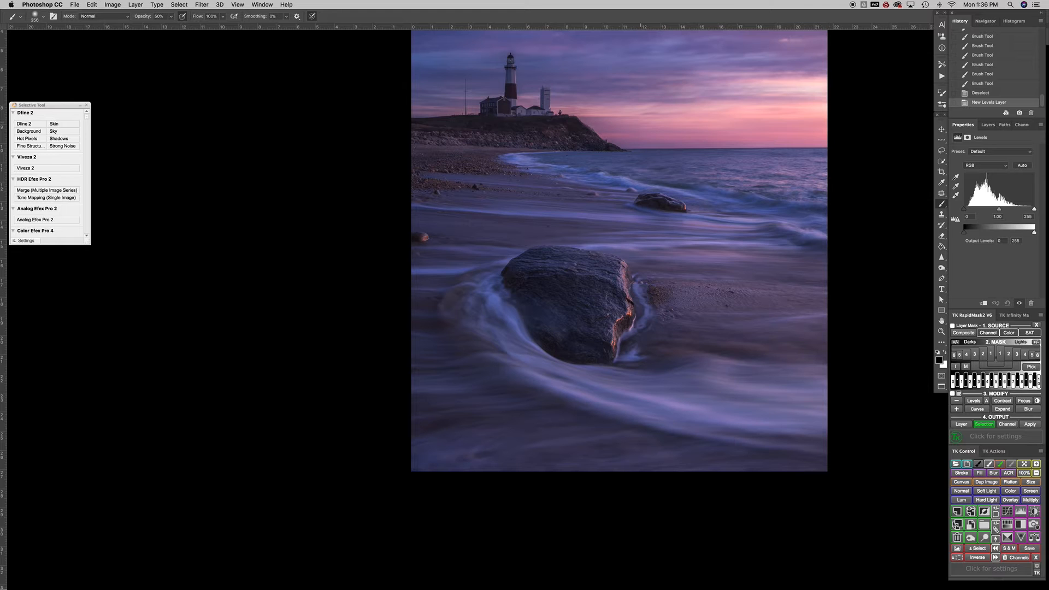
scroll(552, 141, "up", 5)
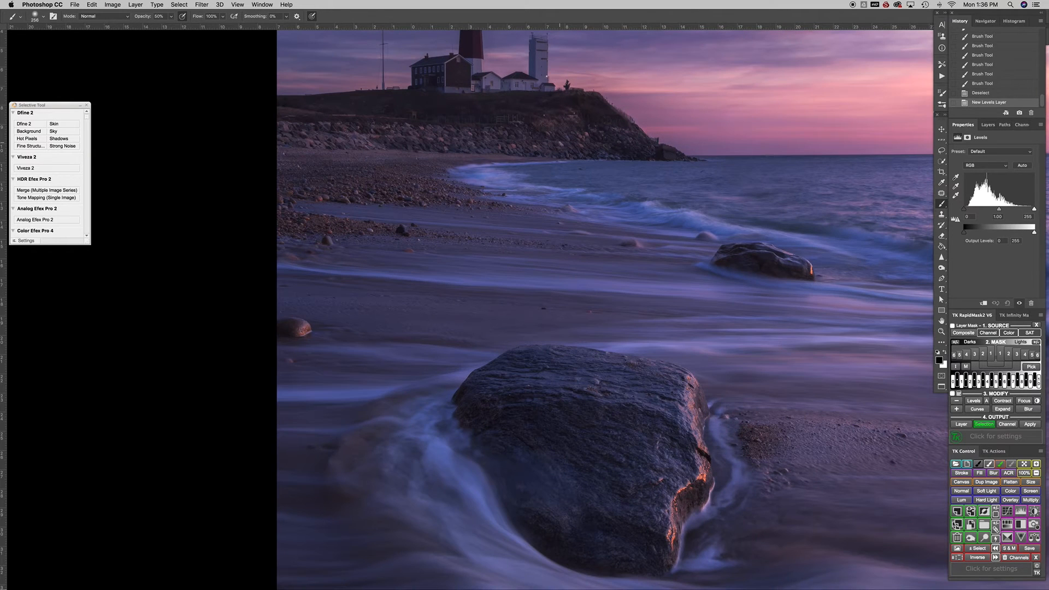
scroll(554, 143, "up", 5)
left_click_drag(554, 143, 639, 290)
left_click_drag(640, 372, 611, 394)
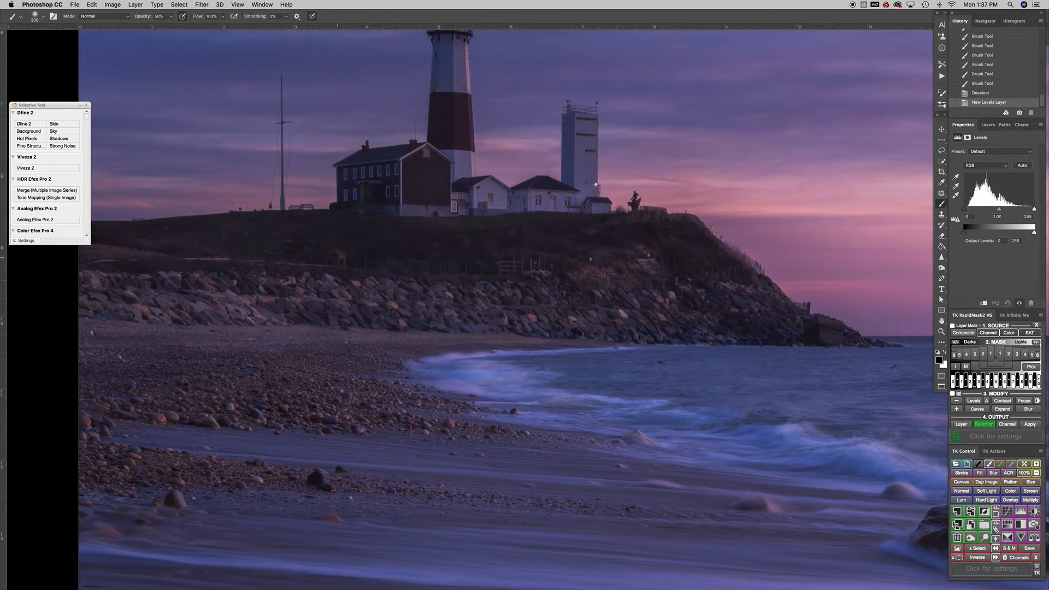
scroll(336, 260, "up", 5)
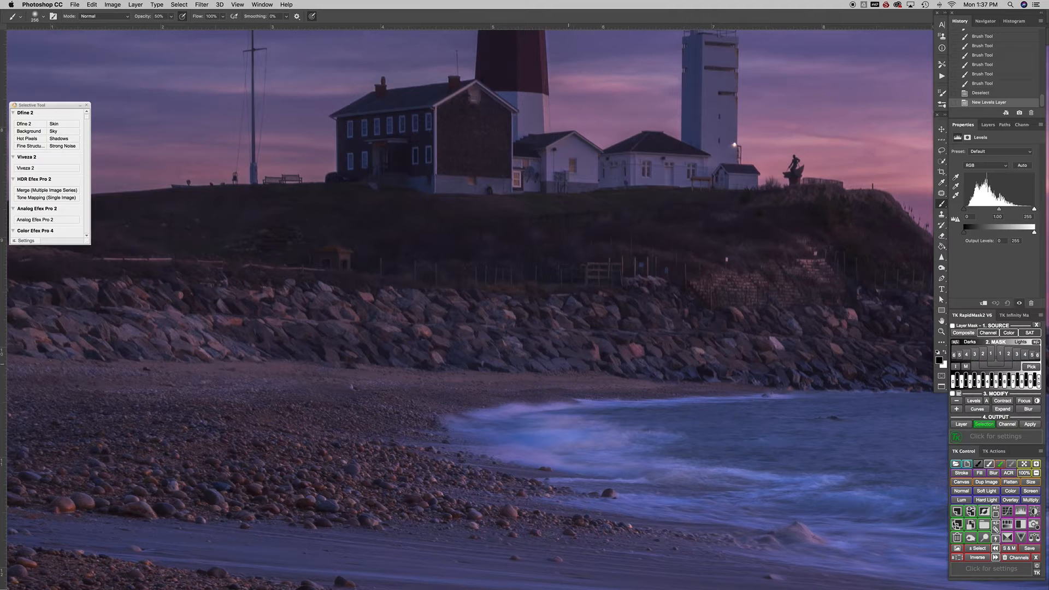
key("super+space")
left_click_drag(636, 312, 580, 312)
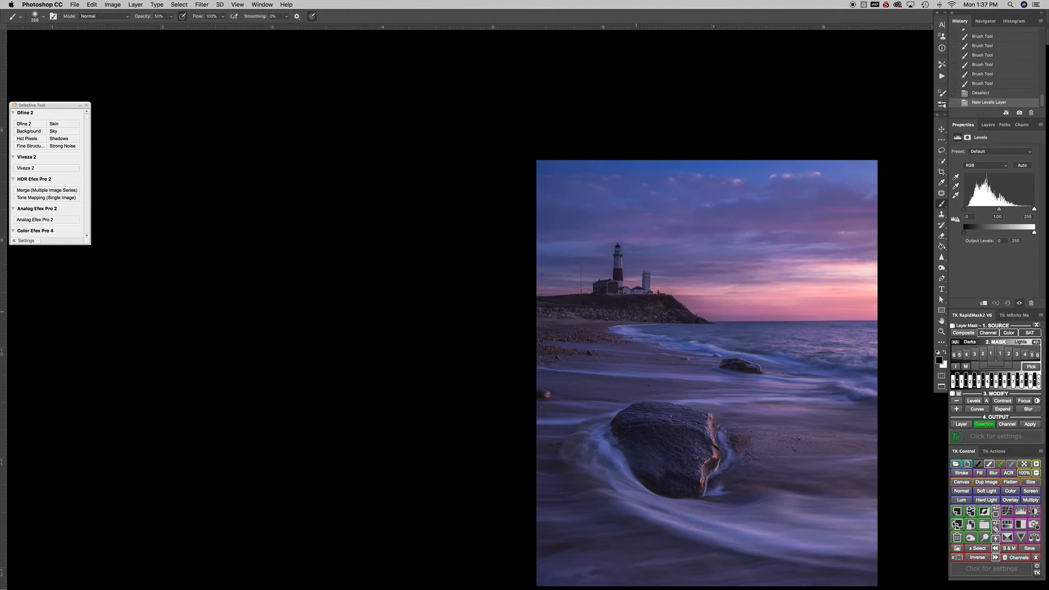
left_click_drag(918, 525, 753, 504)
key("super+r")
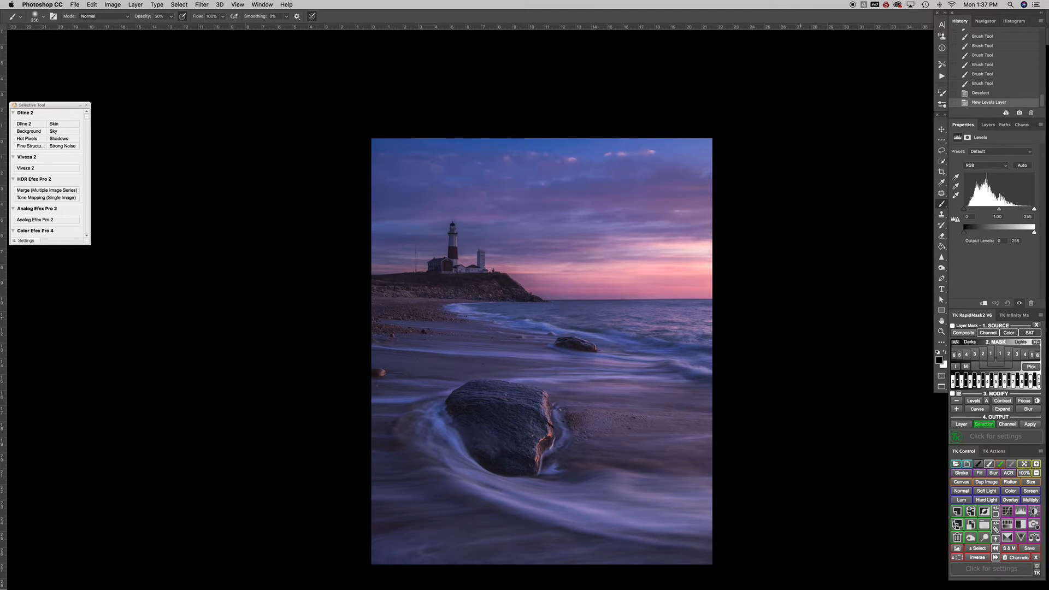
key("super+space")
left_click_drag(420, 291, 550, 290)
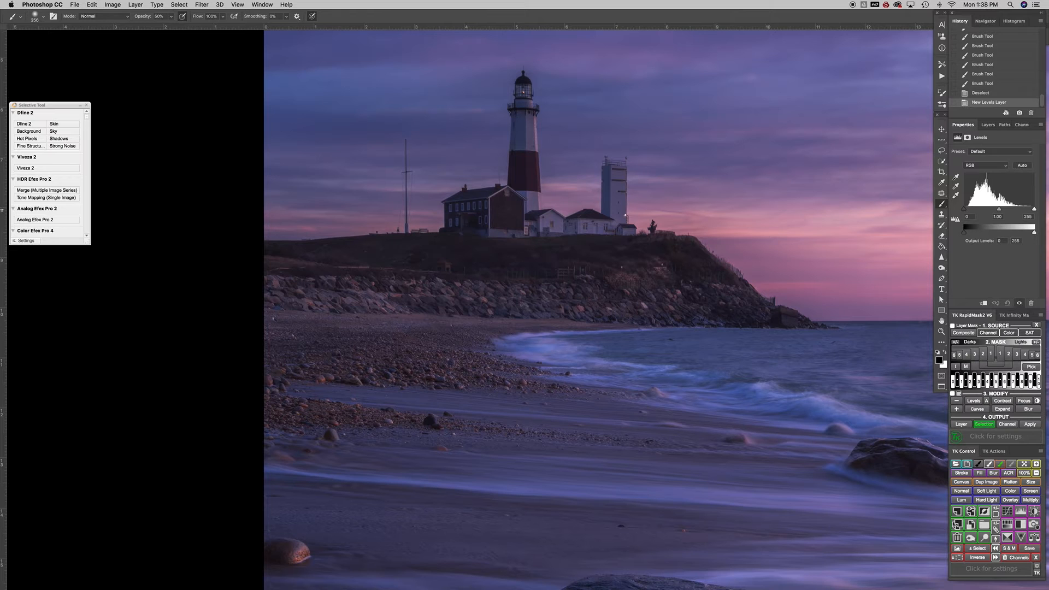
Brighten the new Levels layer by lowering its white input level to about 187, and compare the image with and without it
left_click_drag(1034, 210, 1019, 209)
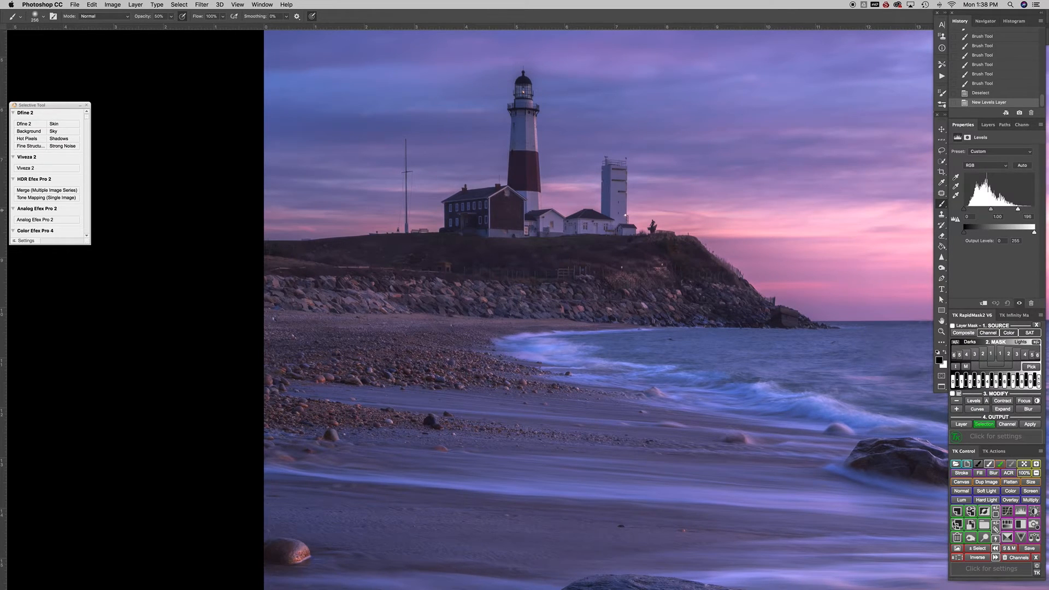
left_click_drag(1016, 210, 1015, 209)
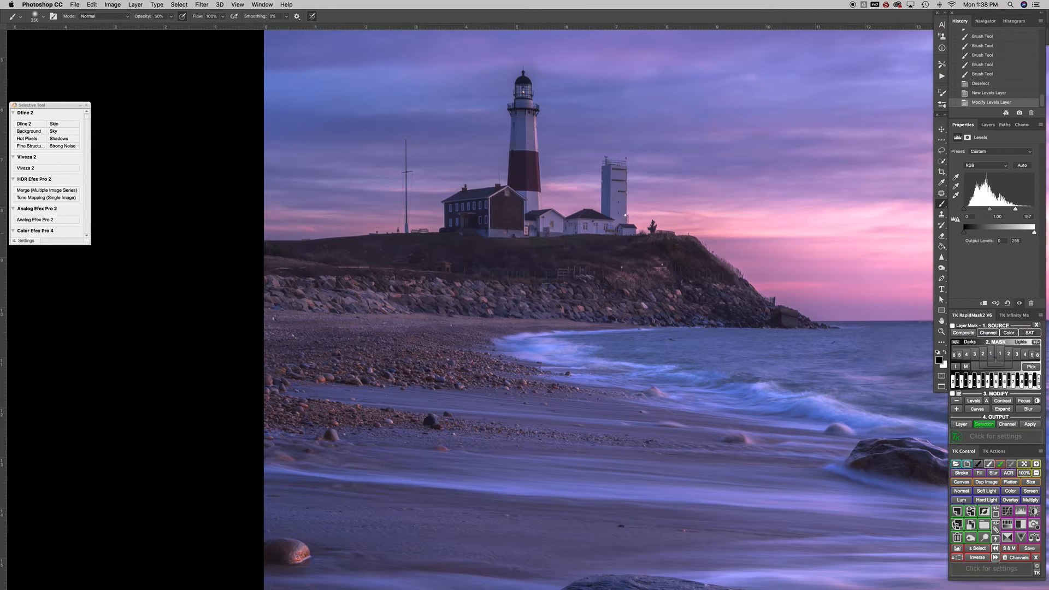
left_click(1019, 303)
left_click(1019, 303)
left_click_drag(1013, 210, 1014, 214)
Invert the new Levels layer's white mask to black
left_click(988, 125)
left_click(1008, 195)
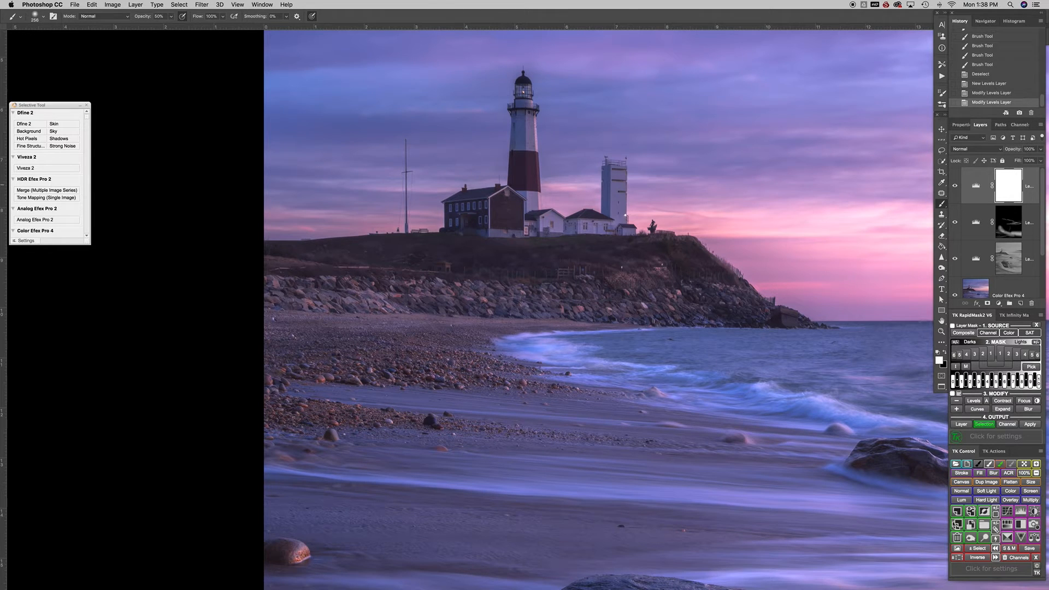
key("super+i")
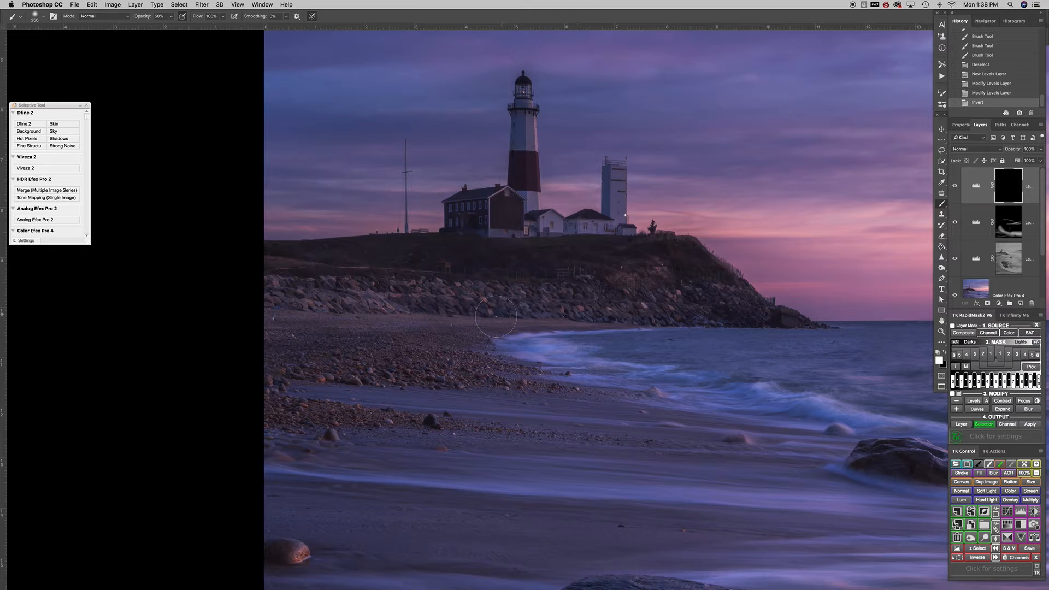
Paint white at 50% opacity on the mask over the rock wall and hillside below the lighthouse
key("0")
key("5")
left_click_drag(326, 288, 255, 291)
mouse_move(476, 286)
left_mouse_down()
mouse_move(397, 288)
mouse_move(542, 298)
left_mouse_up()
left_click_drag(457, 294, 744, 303)
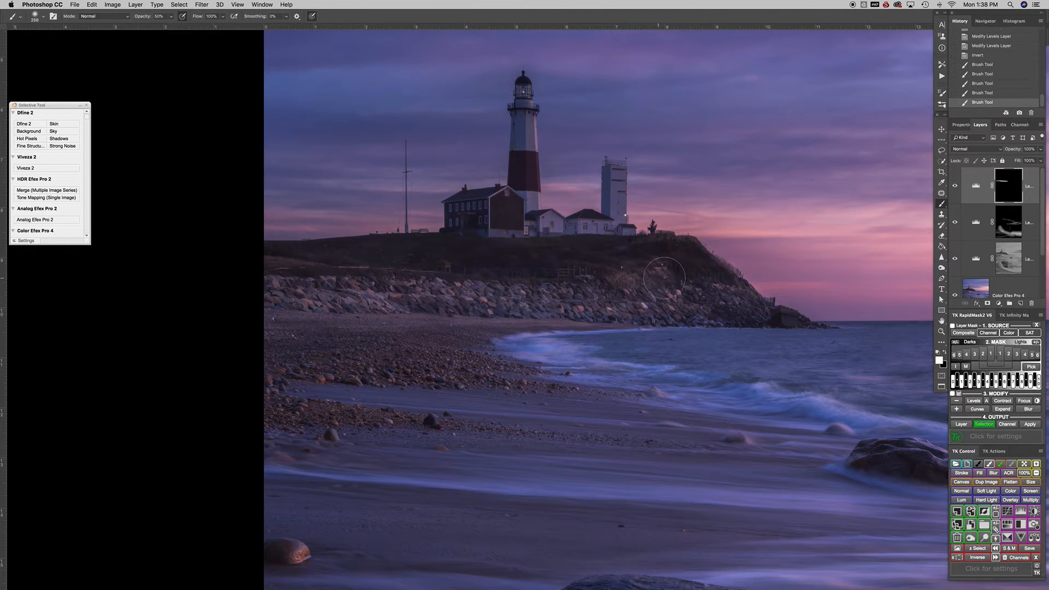
left_click_drag(664, 267, 636, 265)
mouse_move(634, 265)
left_mouse_down()
mouse_move(500, 260)
mouse_move(191, 295)
left_mouse_up()
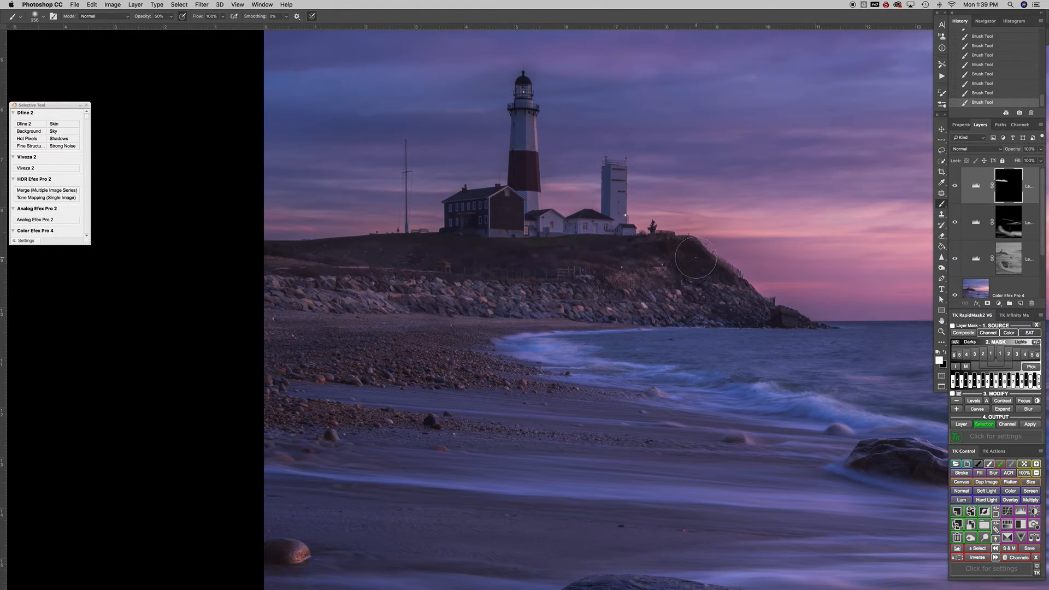
Undo the last brush stroke, reduce the brush size and touch up the rocks at the seaward end of the headland and the hillside
right_click(719, 281)
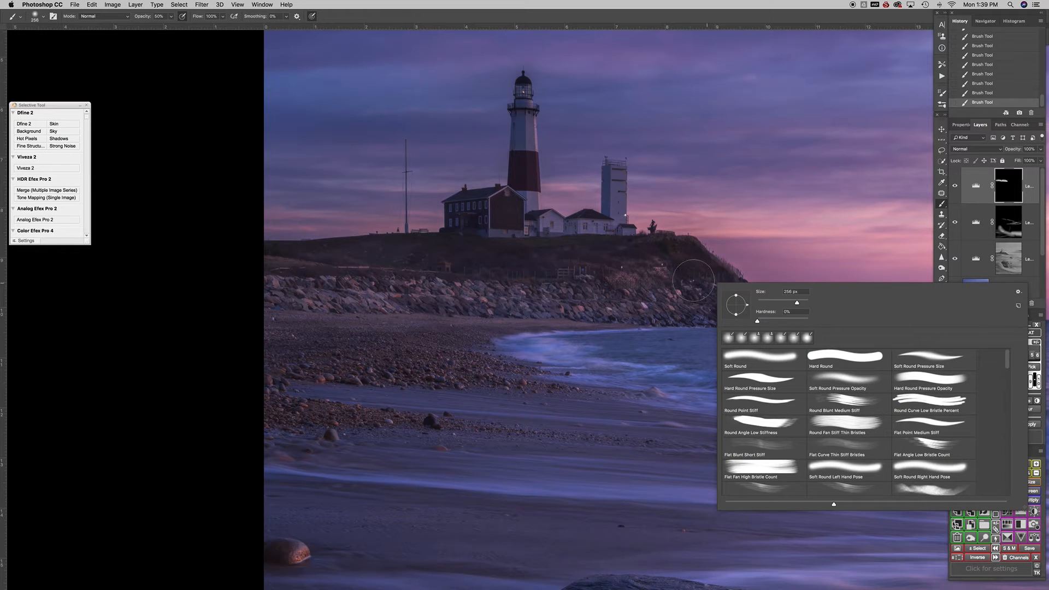
left_click_drag(674, 281, 646, 281)
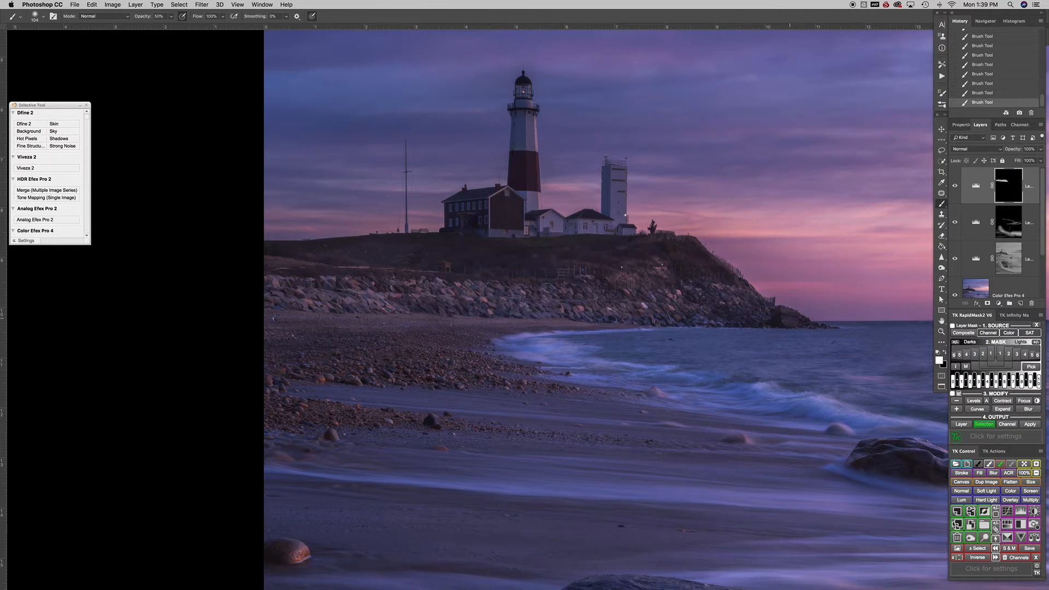
key("super+z")
scroll(815, 323, "up", 1)
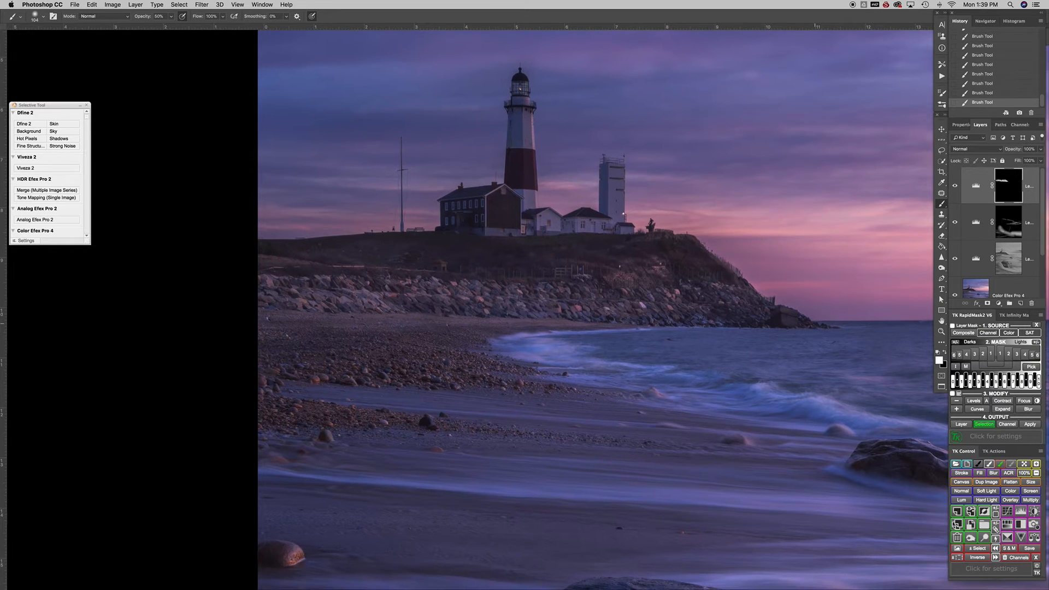
scroll(797, 320, "up", 5)
mouse_move(793, 322)
left_mouse_down()
mouse_move(776, 320)
mouse_move(779, 310)
left_mouse_up()
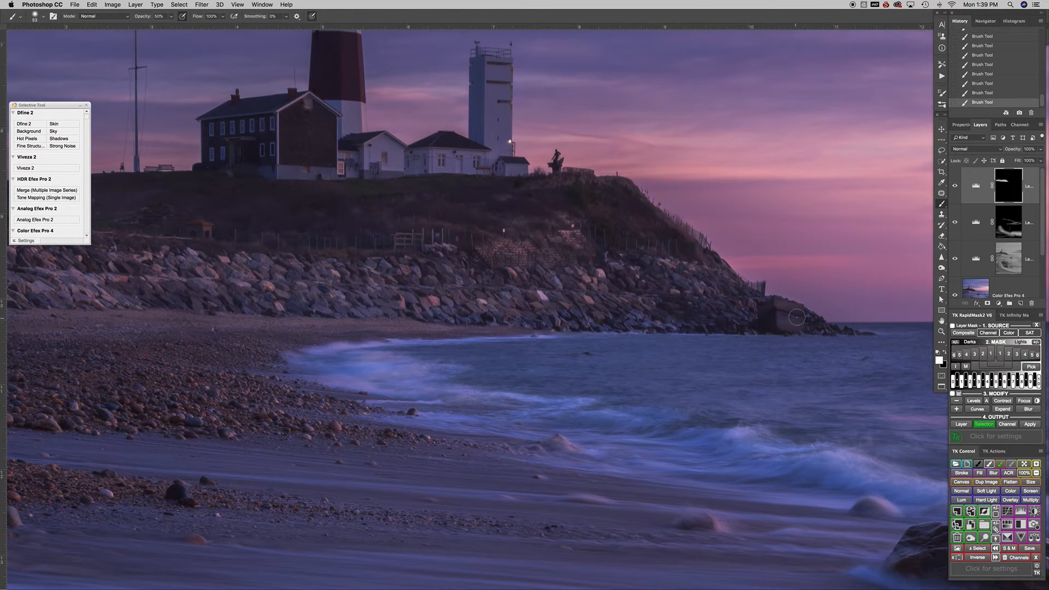
left_click_drag(214, 242, 212, 242)
Paint white over the upper white section of the lighthouse, undoing and repeating strokes until the brightening fits the tower
left_click_drag(347, 220, 339, 386)
left_click_drag(340, 175, 340, 205)
key("super+z")
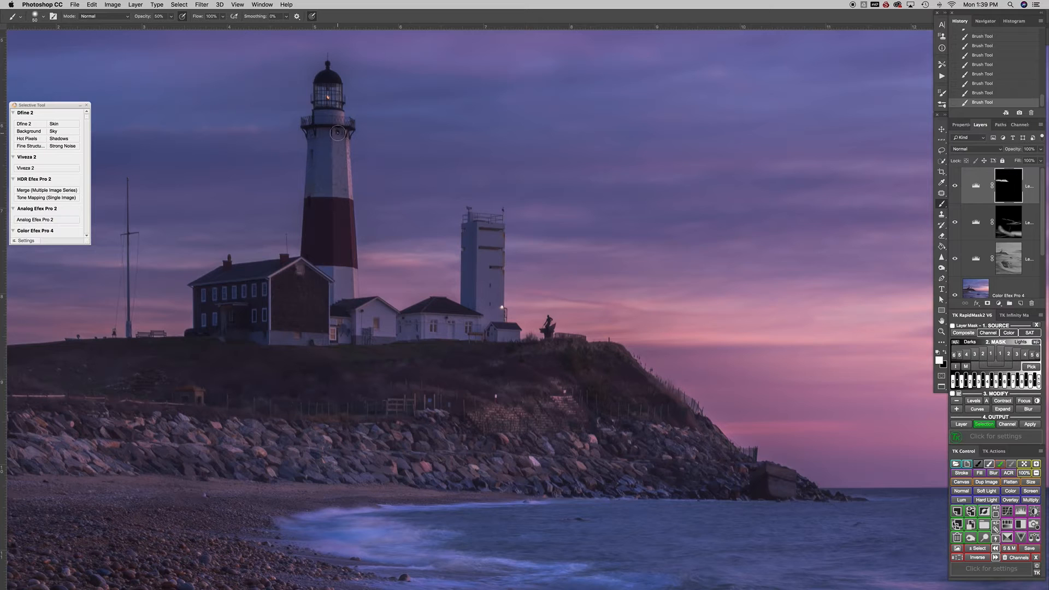
left_click_drag(338, 133, 337, 202)
key("super+z")
left_click_drag(339, 134, 342, 226)
left_click_drag(339, 143, 339, 191)
Paint white at 50% opacity with a smaller brush down the lit side of the square tower beside the lighthouse
left_click_drag(483, 233, 478, 232)
left_click(481, 225, "alt")
key("x")
key("x")
key("x")
key("x")
key("x")
key("x")
key("x")
key("x")
key("x")
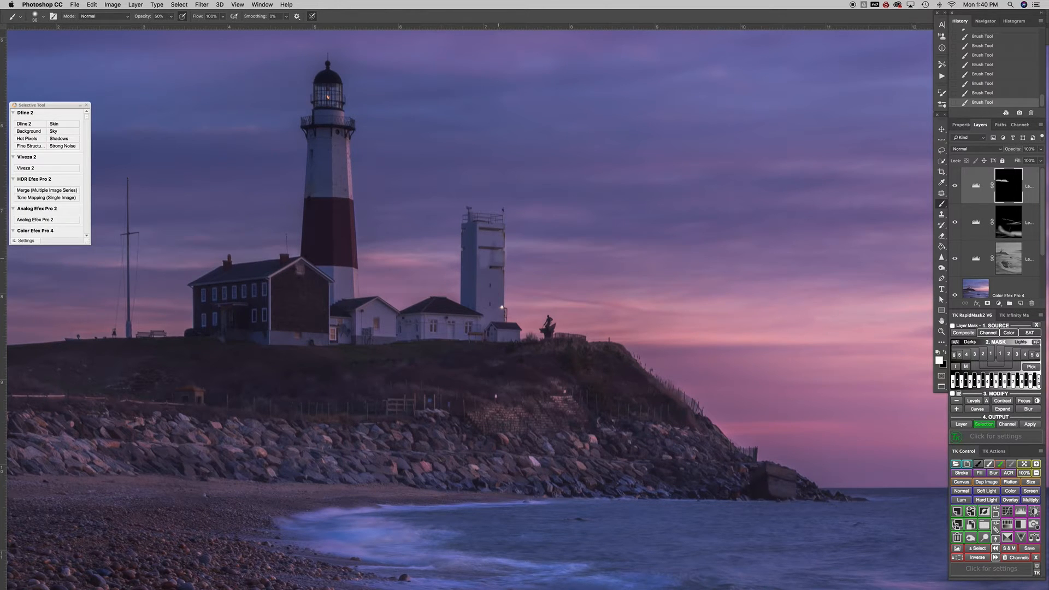
mouse_move(495, 264)
left_mouse_down()
mouse_move(482, 309)
mouse_move(495, 281)
left_mouse_up()
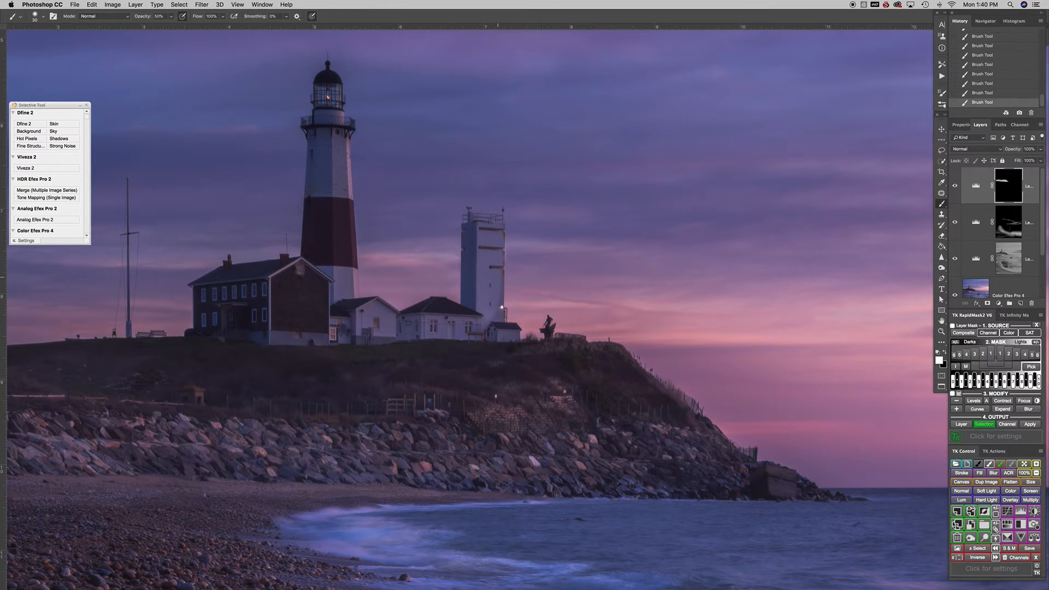
left_click_drag(498, 296, 498, 316)
left_click_drag(501, 227, 501, 227)
Switch to black and set a hard 13 px brush to clean up the mask along the square tower's sky-side edge
key("x")
left_click_drag(508, 241, 508, 267)
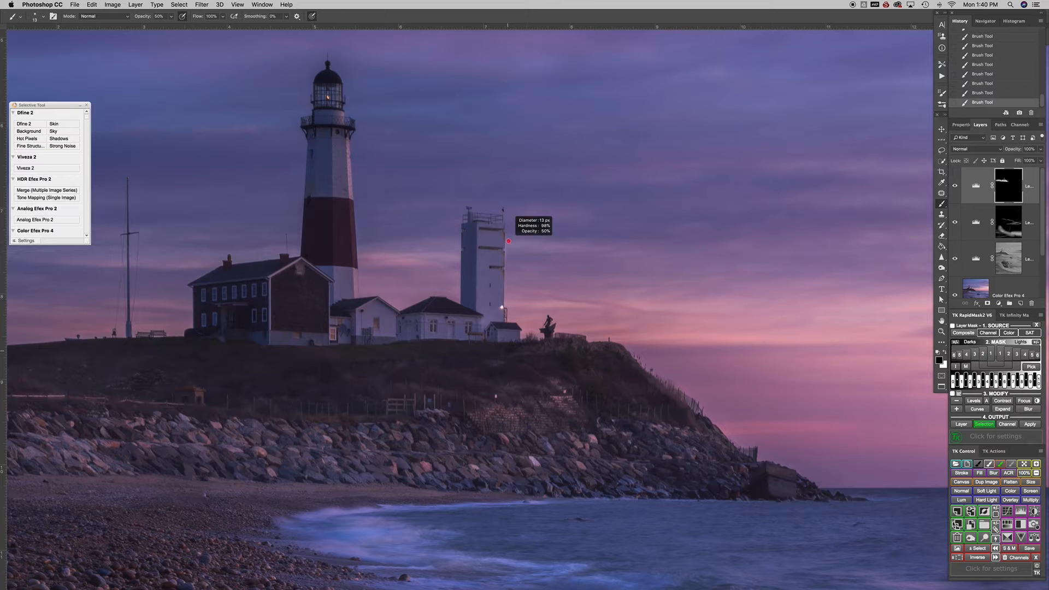
left_click_drag(508, 351, 508, 382)
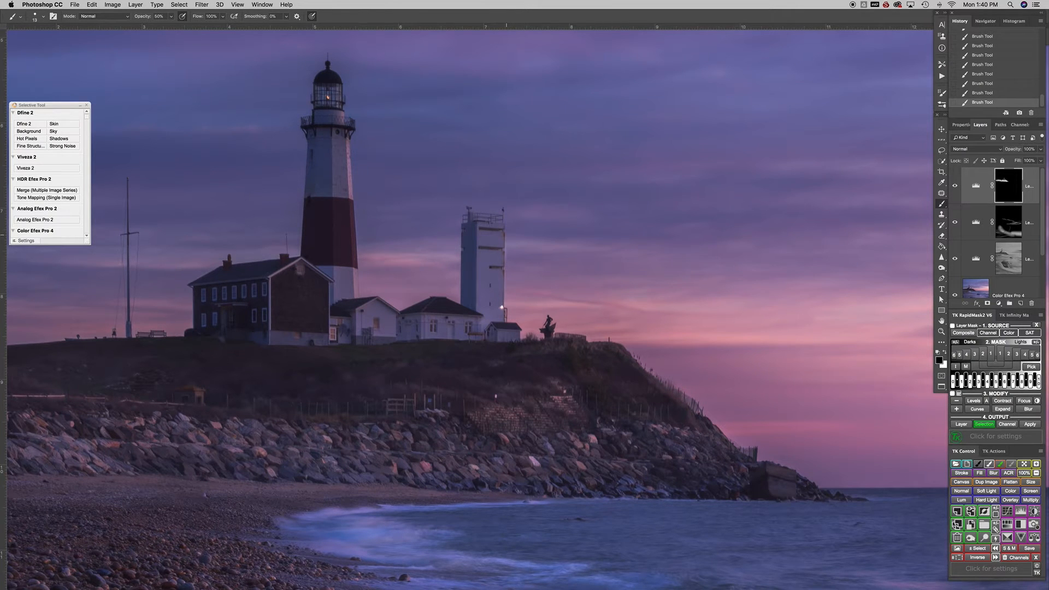
left_click_drag(507, 236, 526, 244)
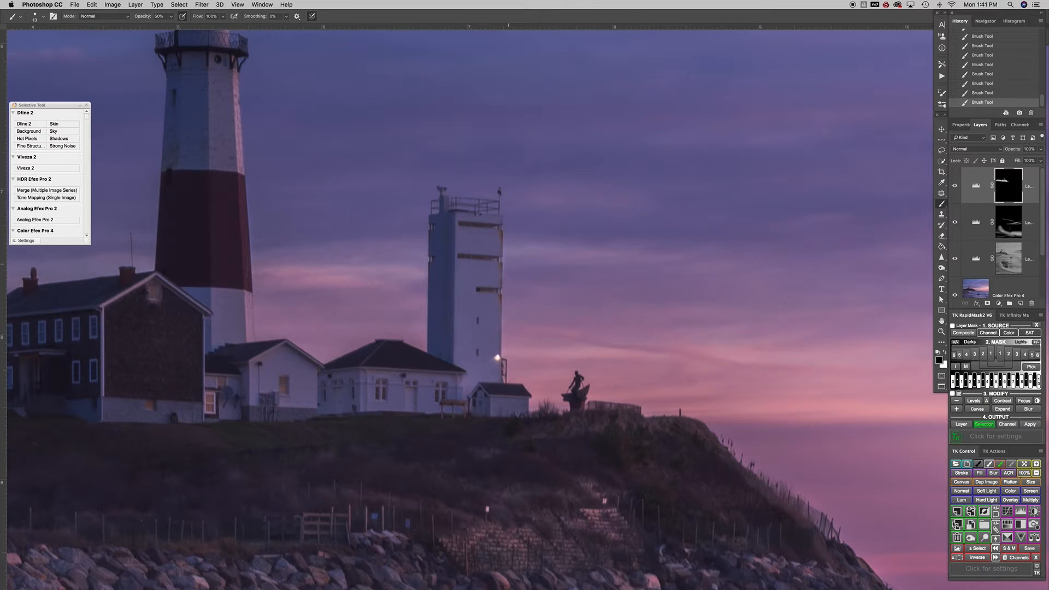
Paint white with a slightly larger brush over the lit side of the lighthouse, from below the gallery to the white base
key("x")
left_click_drag(233, 135, 248, 134)
left_click_drag(225, 172, 223, 143)
left_click_drag(221, 78, 224, 78)
left_click_drag(223, 120, 225, 111)
scroll(333, 99, "up", 5)
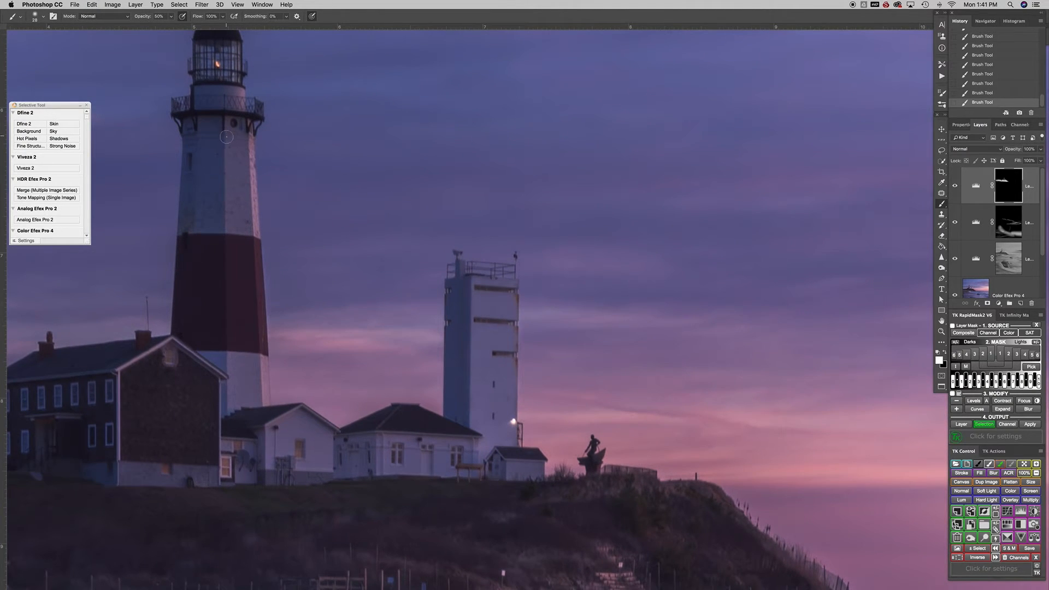
mouse_move(232, 121)
left_mouse_down()
mouse_move(233, 168)
mouse_move(245, 154)
left_mouse_up()
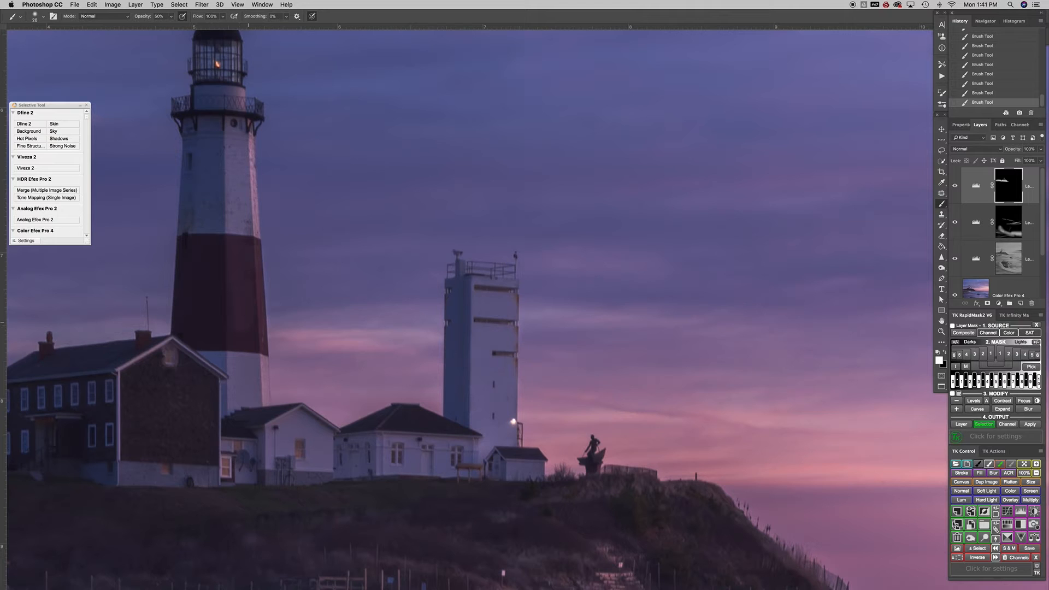
mouse_move(254, 361)
left_mouse_down()
mouse_move(262, 399)
mouse_move(245, 362)
mouse_move(231, 405)
mouse_move(232, 358)
left_mouse_up()
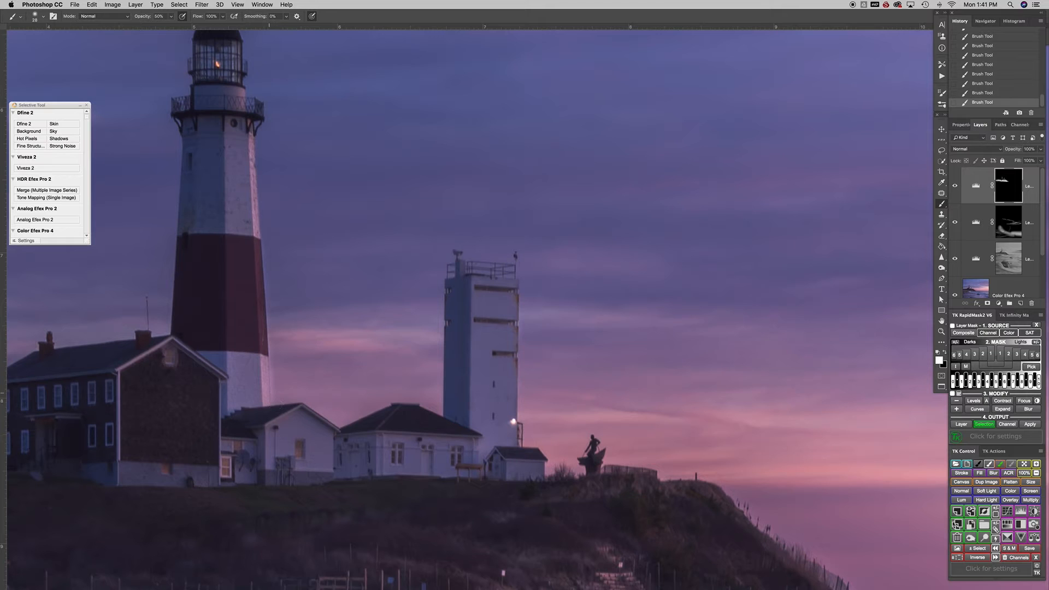
Paint black at 100% opacity along the lighthouse's outer edge to remove spill, toggle the last stroke to compare, and soften the 28 px brush
key("x")
left_click_drag(281, 390, 295, 480)
left_click(262, 143, "shift")
key("super+z")
key("super+z")
key("super+z")
key("super+z")
key("super+z")
key("super+z")
key("super+z")
key("super+z")
key("super+z")
scroll(246, 250, "up", 5)
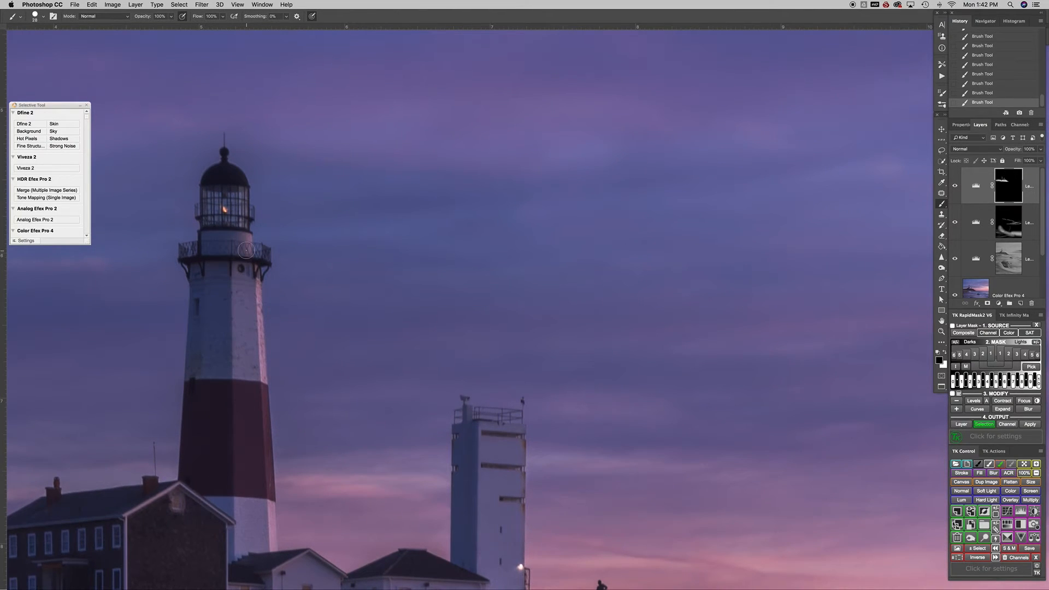
left_click(233, 245, "ctrl+alt")
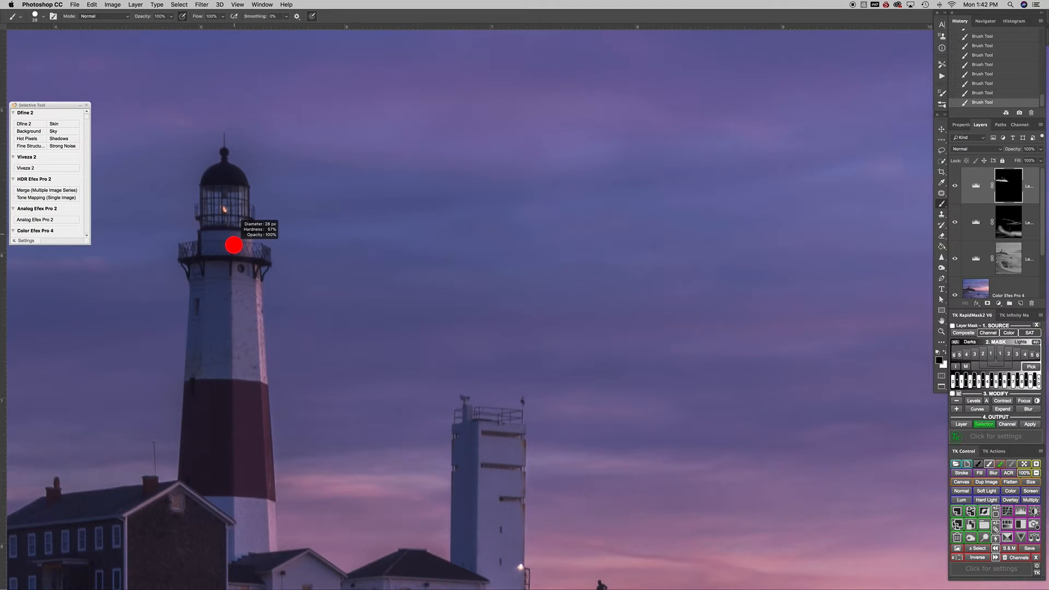
left_click(235, 244, "ctrl+alt")
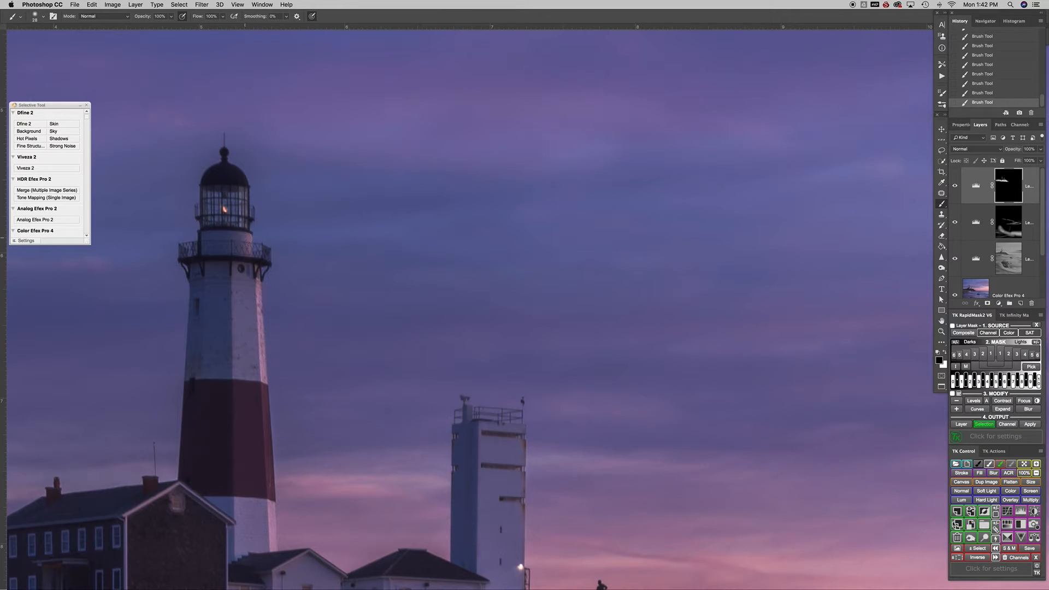
Enlarge the brush, try a white stroke on the brick house's side wall, undo it, and lower the opacity to 40%
mouse_move(235, 410)
left_mouse_down()
mouse_move(317, 220)
mouse_move(349, 181)
left_mouse_up()
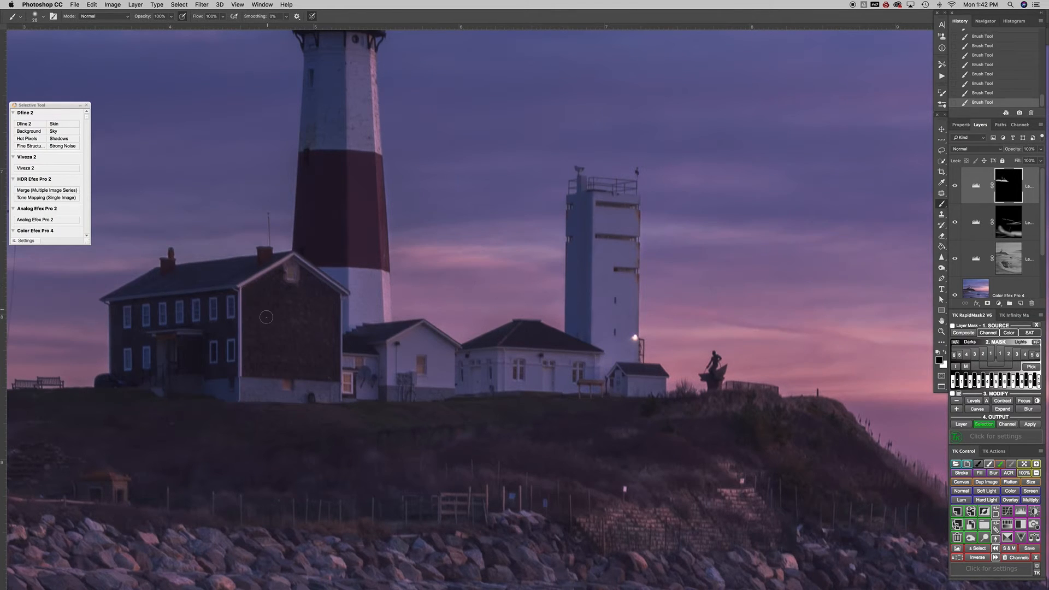
left_click_drag(239, 367, 339, 309)
left_click_drag(379, 251, 374, 255)
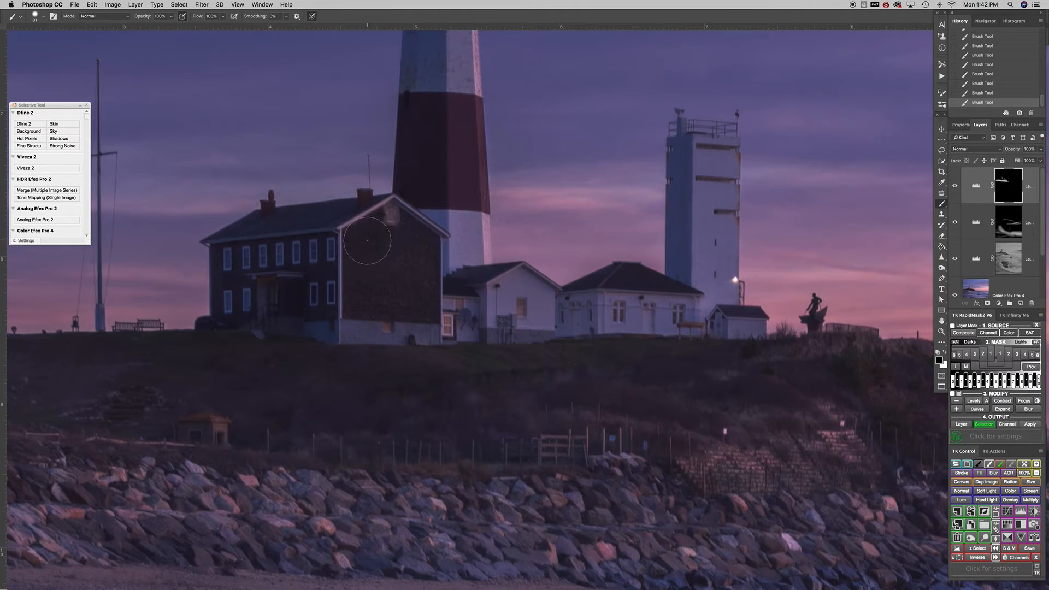
key("x")
mouse_move(364, 246)
left_mouse_down()
mouse_move(361, 288)
mouse_move(365, 273)
left_mouse_up()
key("super+z")
key("4")
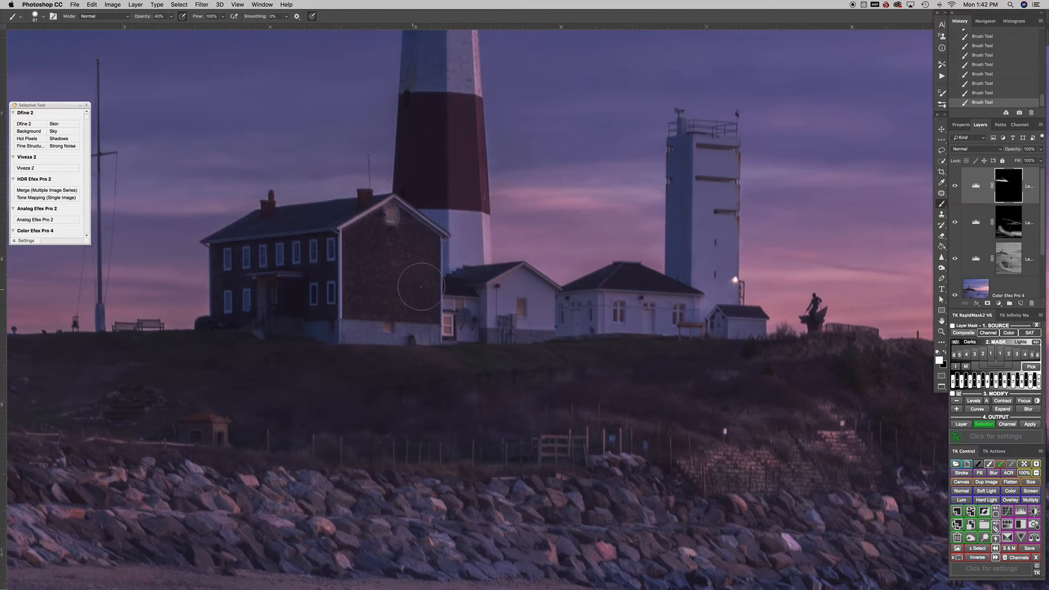
Paint white at 40% opacity with a smaller brush over the white cottages and the brick house's window front
left_click_drag(524, 301, 516, 300)
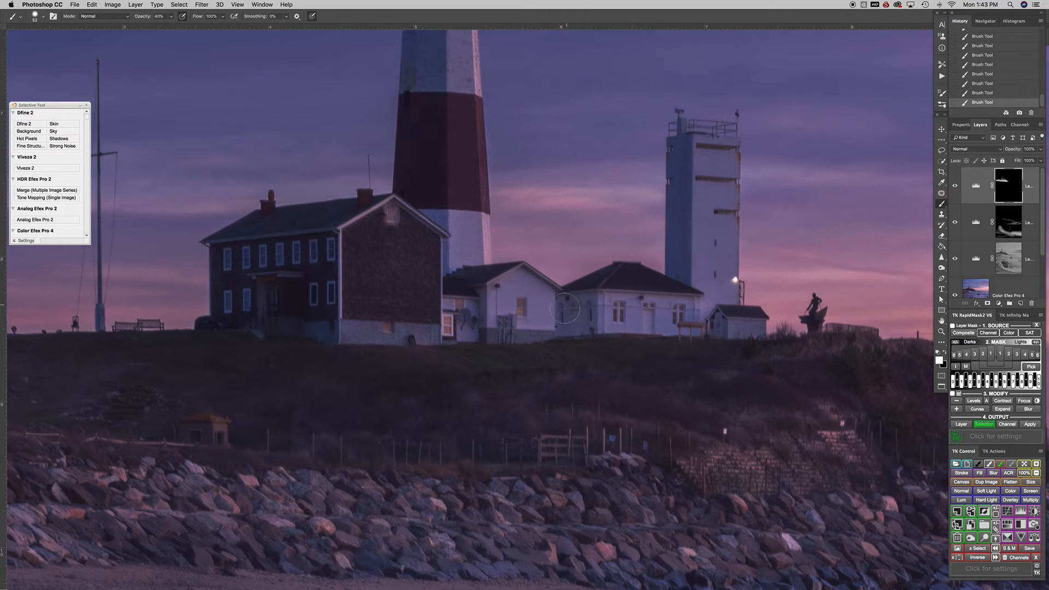
left_click_drag(488, 311, 475, 311)
mouse_move(260, 297)
left_mouse_down()
mouse_move(272, 297)
mouse_move(261, 296)
left_mouse_up()
Compare the lighthouse scene with and without the top Levels layer
key("super+space")
left_click_drag(566, 323, 531, 330)
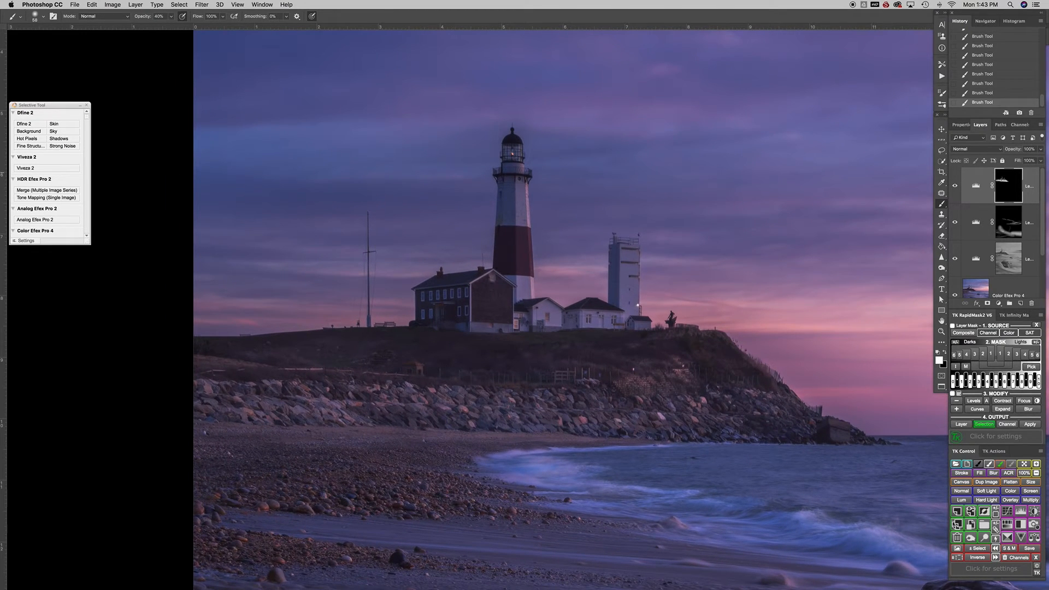
left_click(955, 186)
left_click(955, 185)
left_click(955, 185)
left_click(955, 185)
left_click(955, 186)
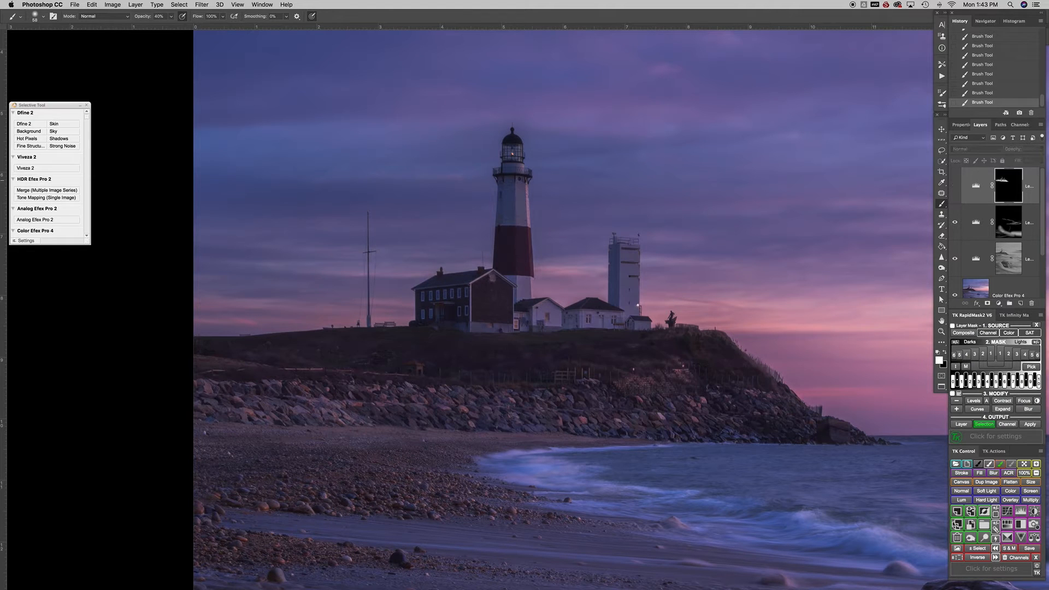
Toggle the top Levels layer's visibility repeatedly to judge its effect on the headland and buildings
left_click(955, 185)
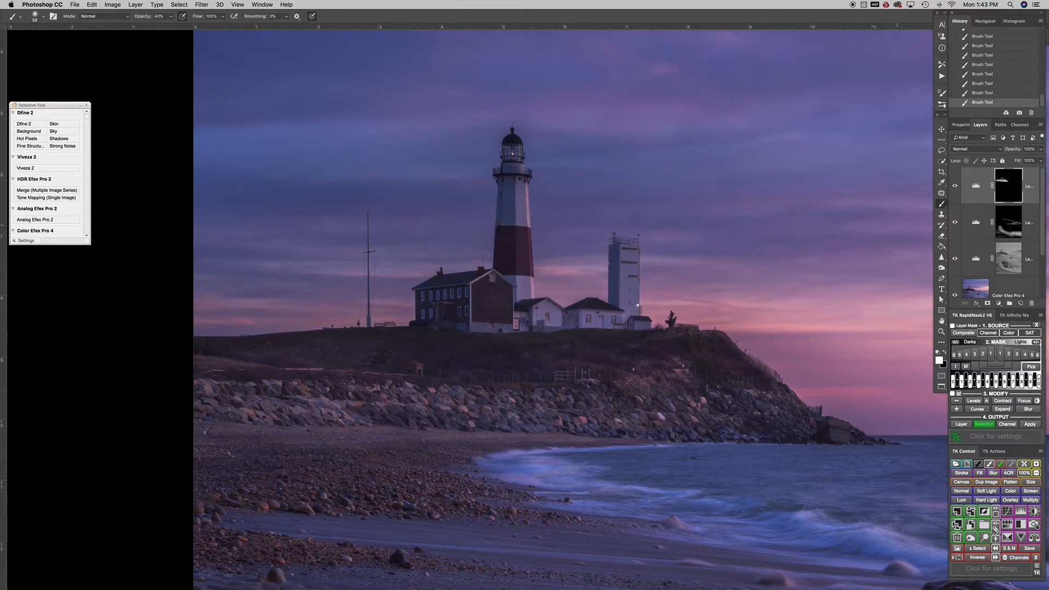
left_click(955, 185)
left_click(955, 185)
left_click(956, 185)
left_click(956, 186)
left_click(955, 185)
left_click(955, 185)
Open the blending options of the top Levels layer
right_click(978, 184)
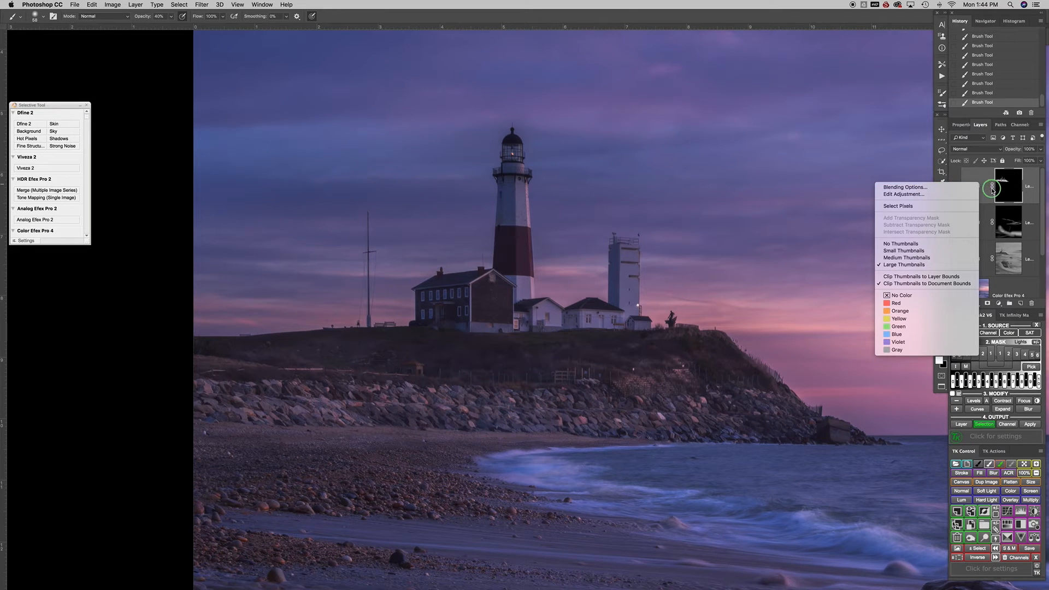
left_click(941, 189)
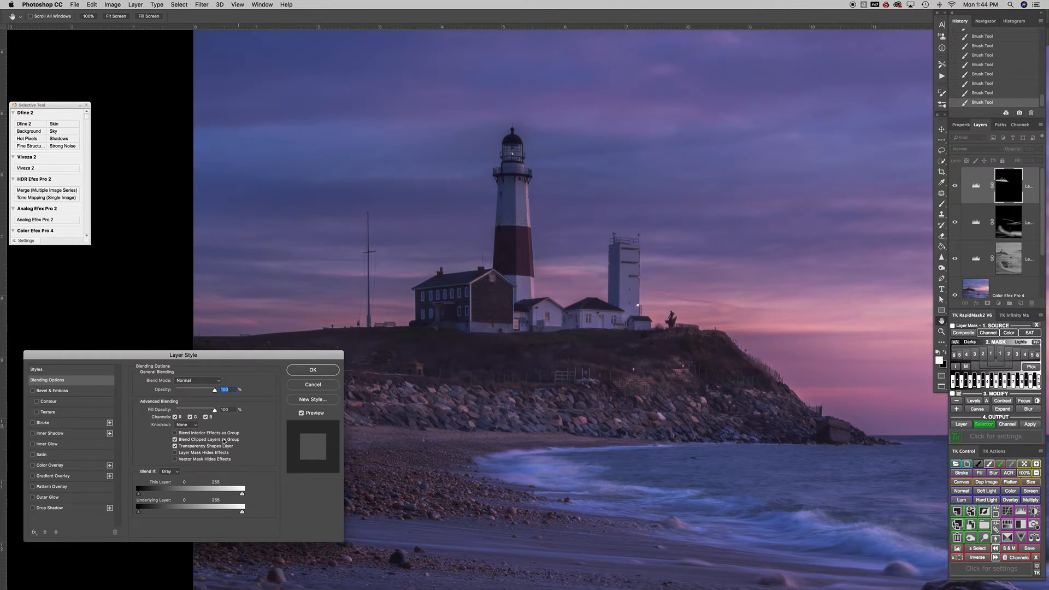
Try excluding shadows with the This Layer black Blend If slider, splitting it to 20/110, and reset it to 0
left_click_drag(141, 497, 107, 489)
mouse_move(151, 499)
left_mouse_down()
mouse_move(241, 489)
mouse_move(131, 500)
mouse_move(162, 503)
left_mouse_up()
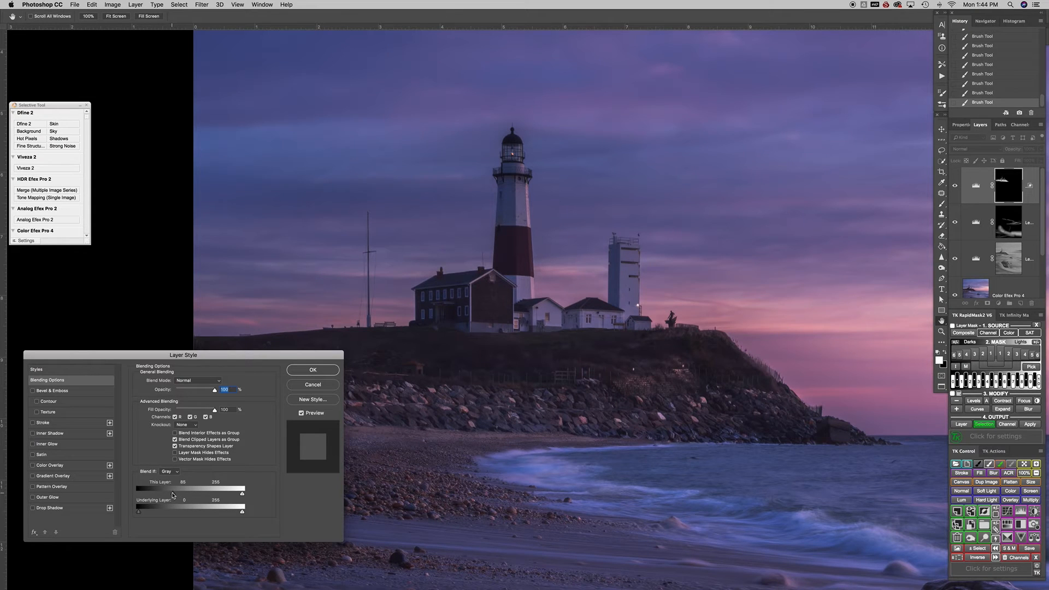
left_click_drag(174, 497, 160, 497)
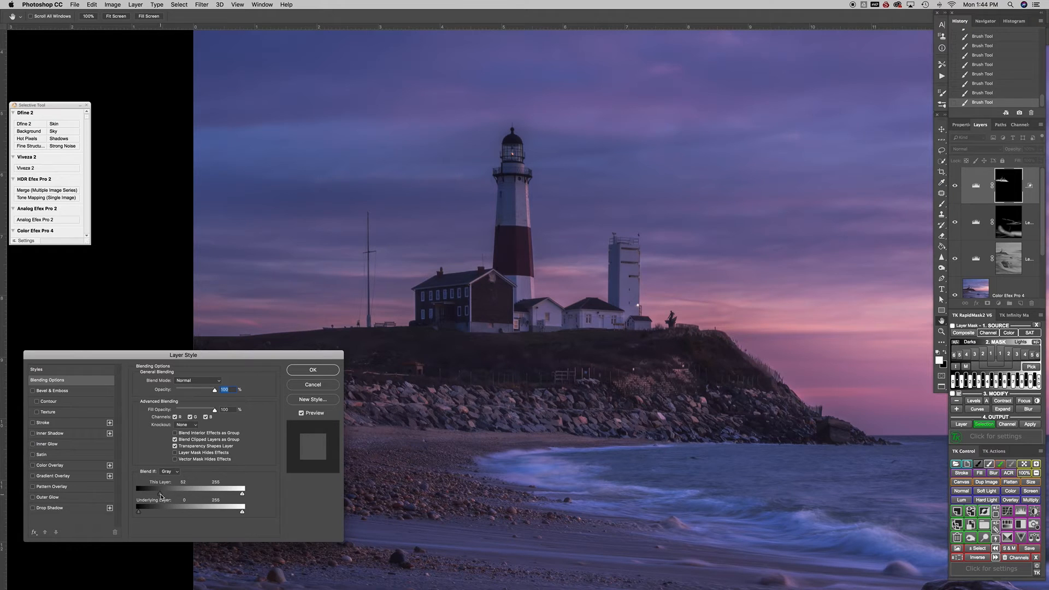
key("alt")
mouse_move(161, 497)
left_mouse_down()
mouse_move(186, 498)
mouse_move(147, 493)
left_mouse_up()
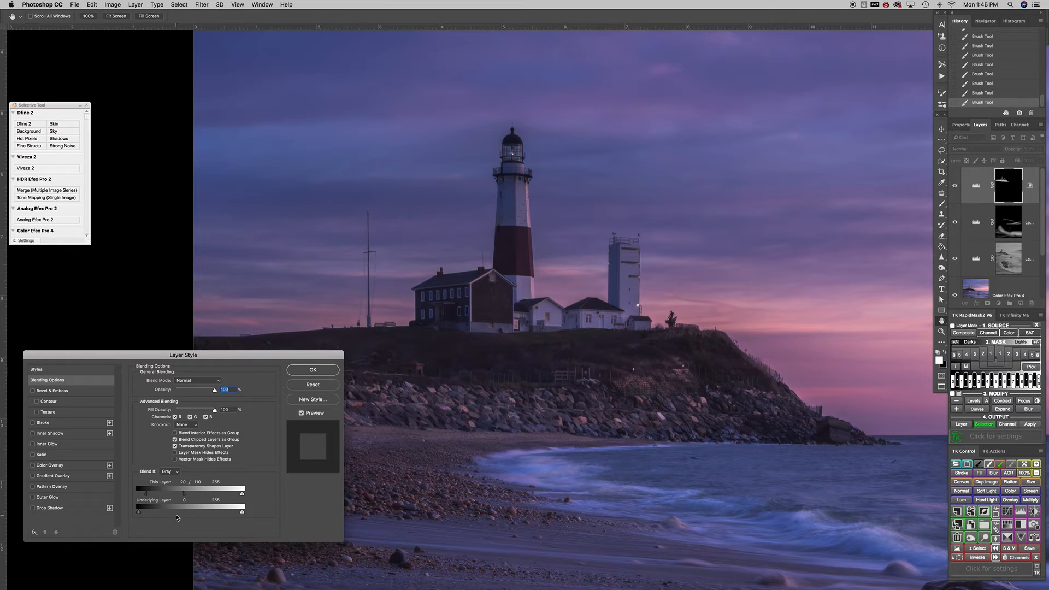
left_click_drag(184, 494, 131, 496)
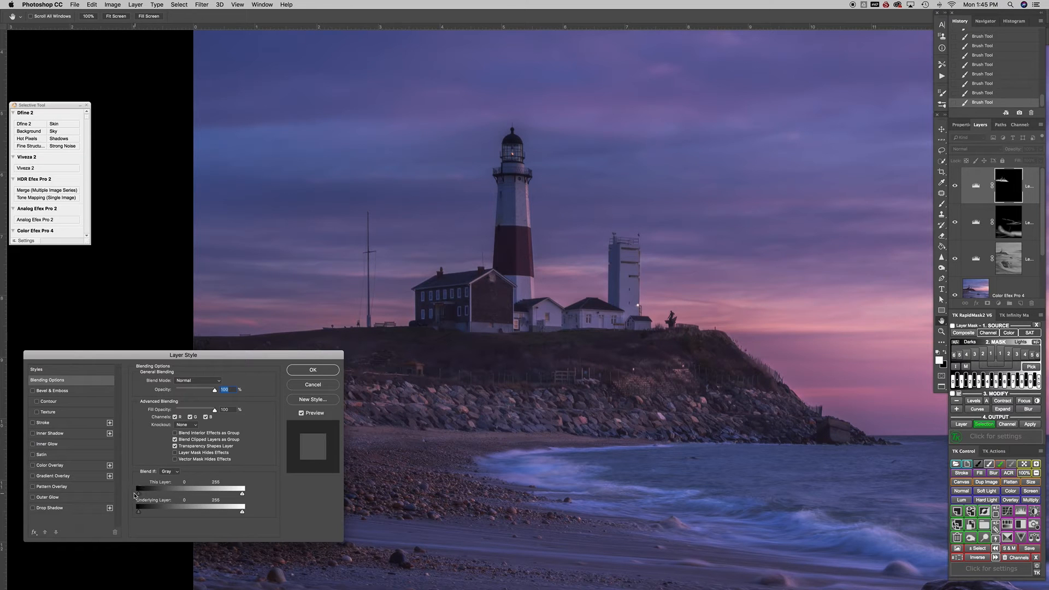
key("alt")
Move the Layer Style dialog off the headland, split the This Layer black Blend If slider to feather out shadows, and compare with the preview
left_click_drag(255, 356, 330, 95)
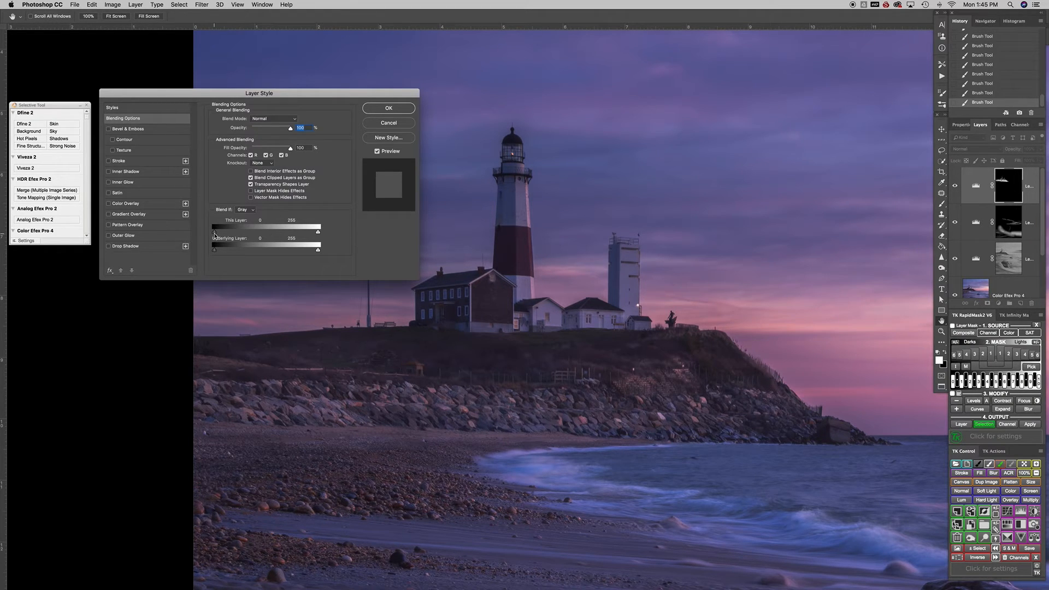
key("alt")
key("alt")
left_click(215, 235, "alt")
left_click_drag(215, 235, 234, 236)
left_click(378, 151)
left_click(378, 151)
left_click(378, 153)
left_click(378, 153)
Fine-tune the split This Layer shadow slider while comparing with the preview, and apply the blending options
key("alt")
left_click_drag(235, 233, 228, 233)
left_click(378, 152)
left_click(377, 152)
left_click_drag(230, 234, 233, 234)
left_click(377, 152)
left_click(378, 153)
left_click(389, 108)
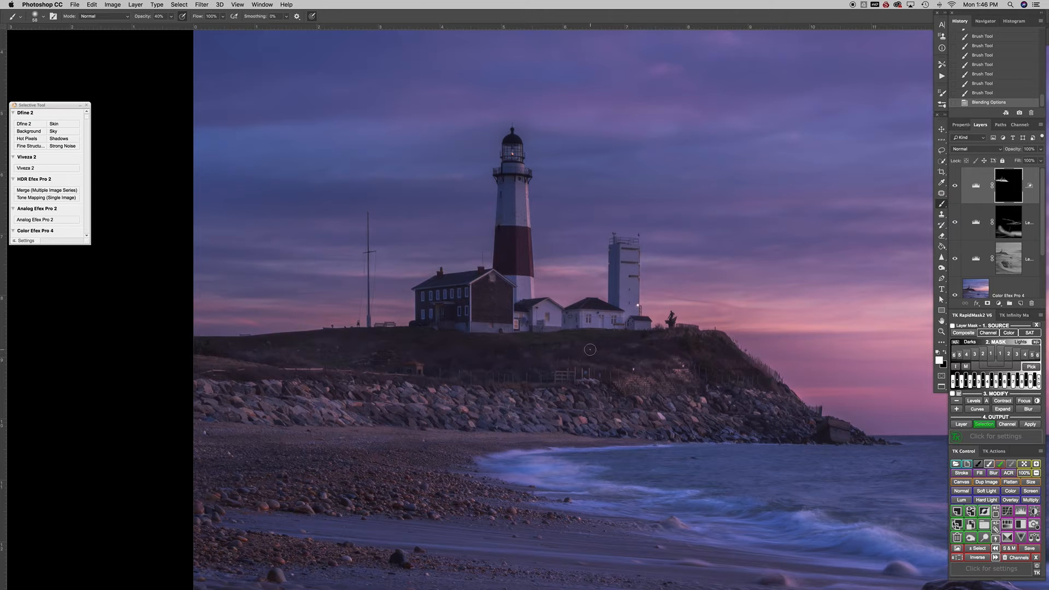
Create a Dodge (white paint) layer above the Levels layers
mouse_move(613, 378)
left_mouse_down()
mouse_move(593, 380)
mouse_move(601, 374)
left_mouse_up()
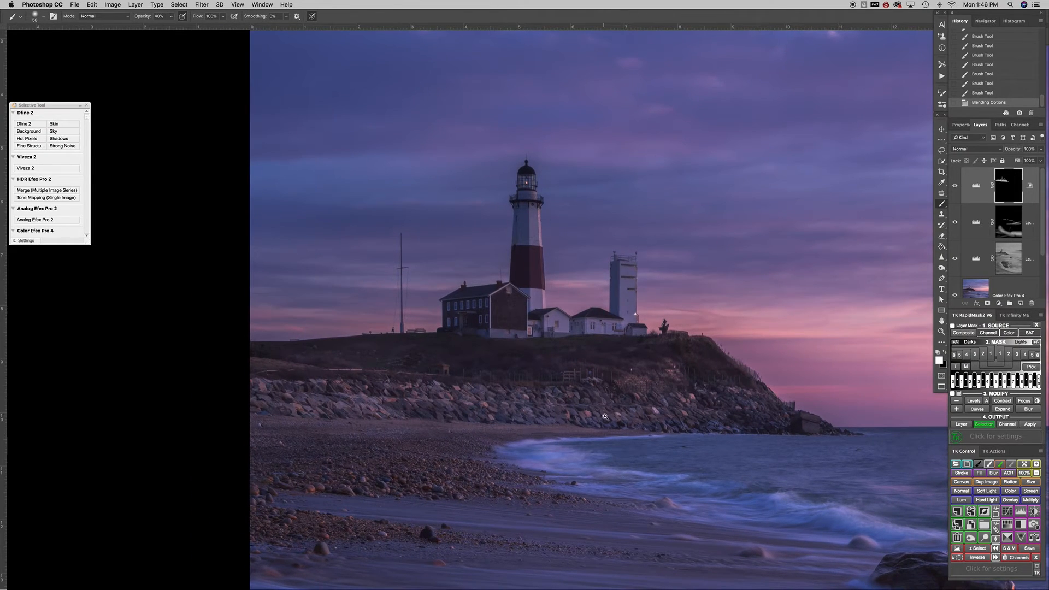
left_click_drag(698, 365, 566, 259)
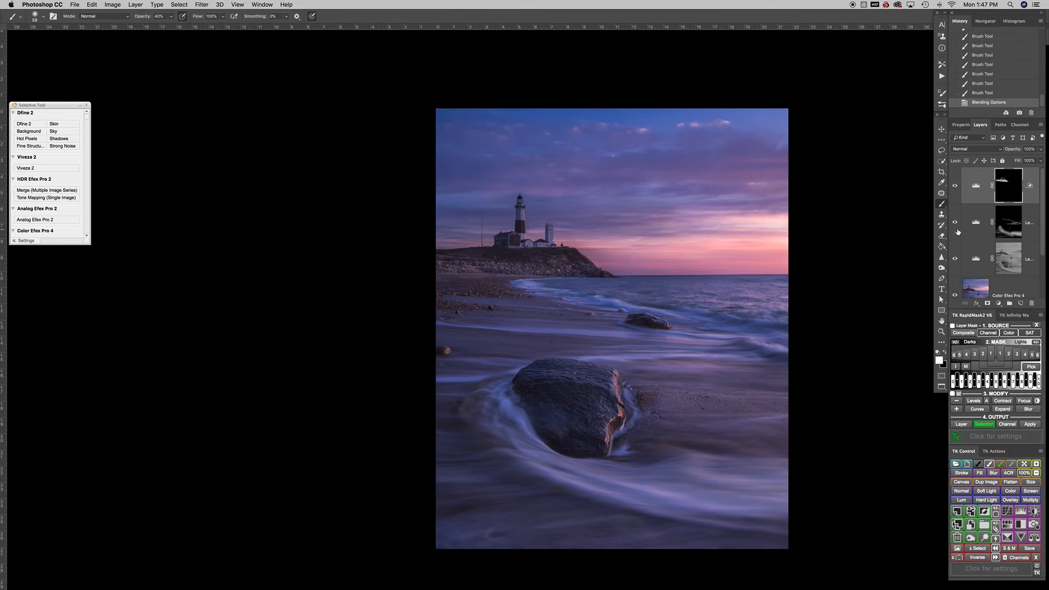
left_click(987, 539)
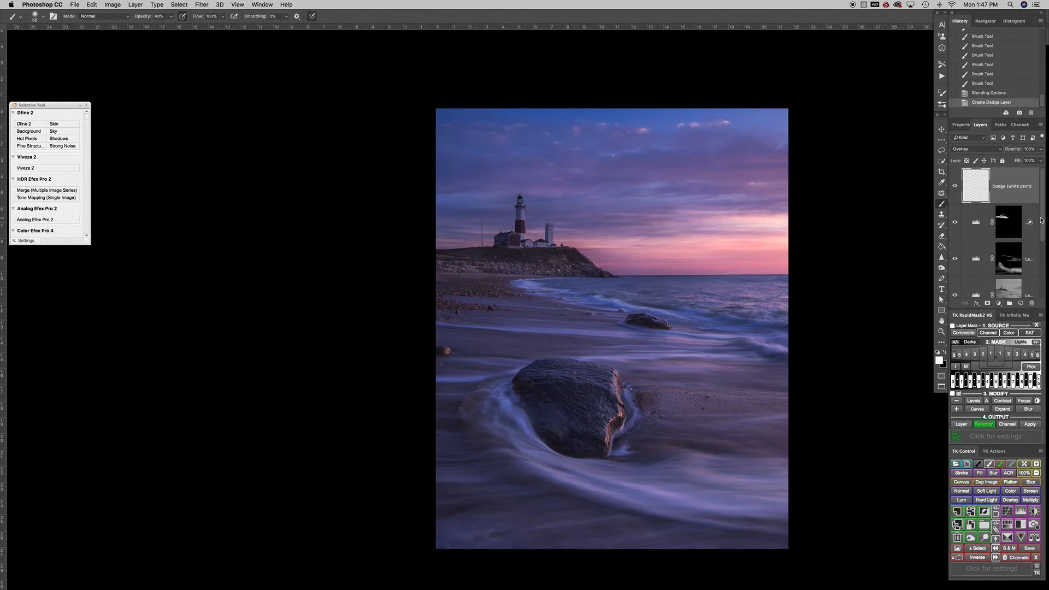
Select the three Levels adjustment layers below the Dodge layer and put them in a group
mouse_move(1044, 224)
left_mouse_down()
mouse_move(1045, 261)
mouse_move(1041, 231)
left_mouse_up()
left_click(977, 224)
left_click(978, 287, "shift")
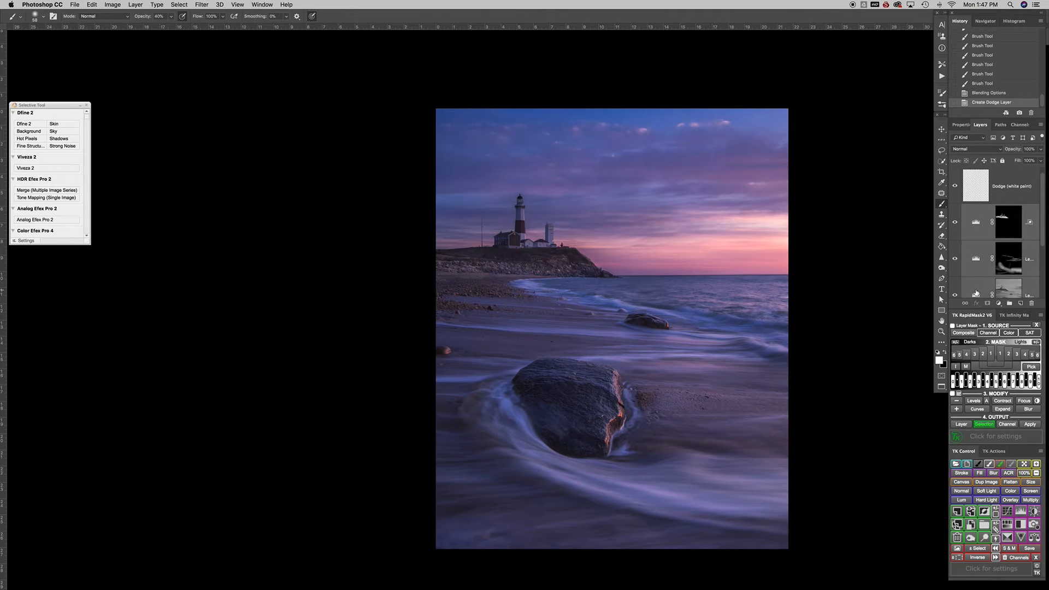
left_click(956, 296)
left_click(956, 295)
left_click(1010, 302, "alt")
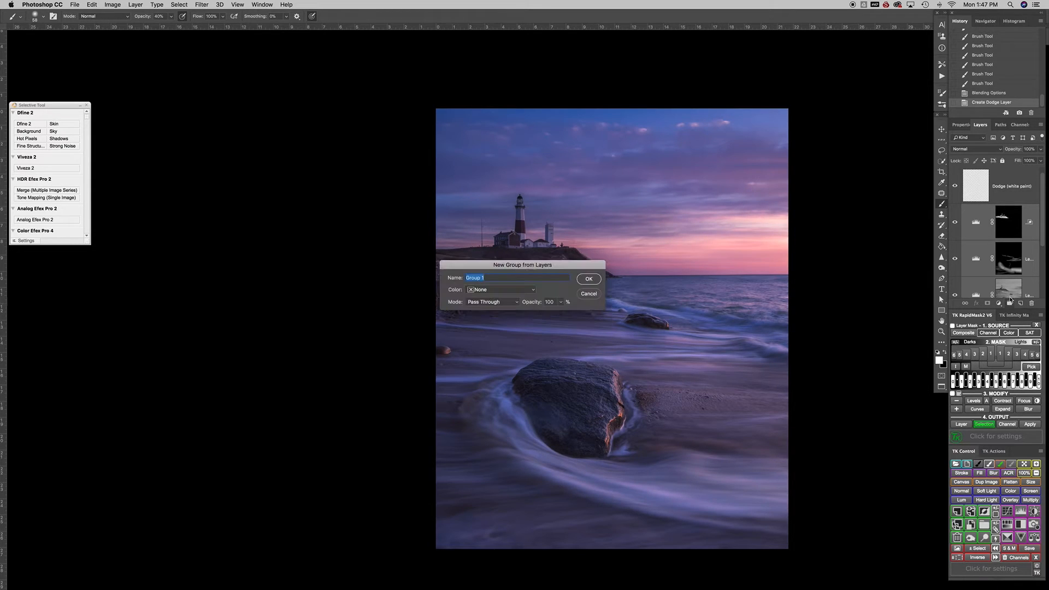
left_click(588, 294)
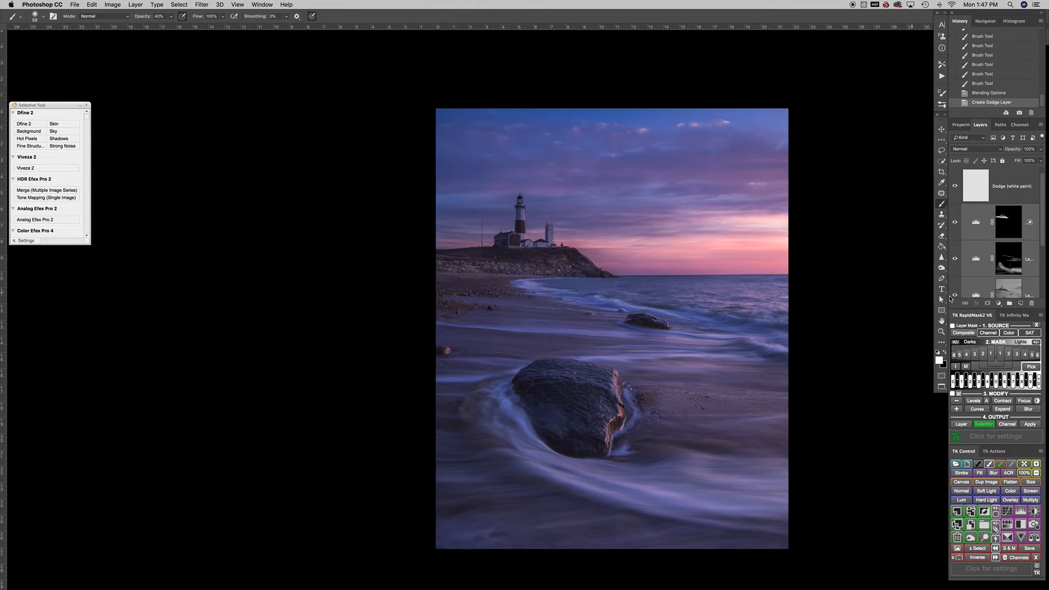
left_click(1009, 303)
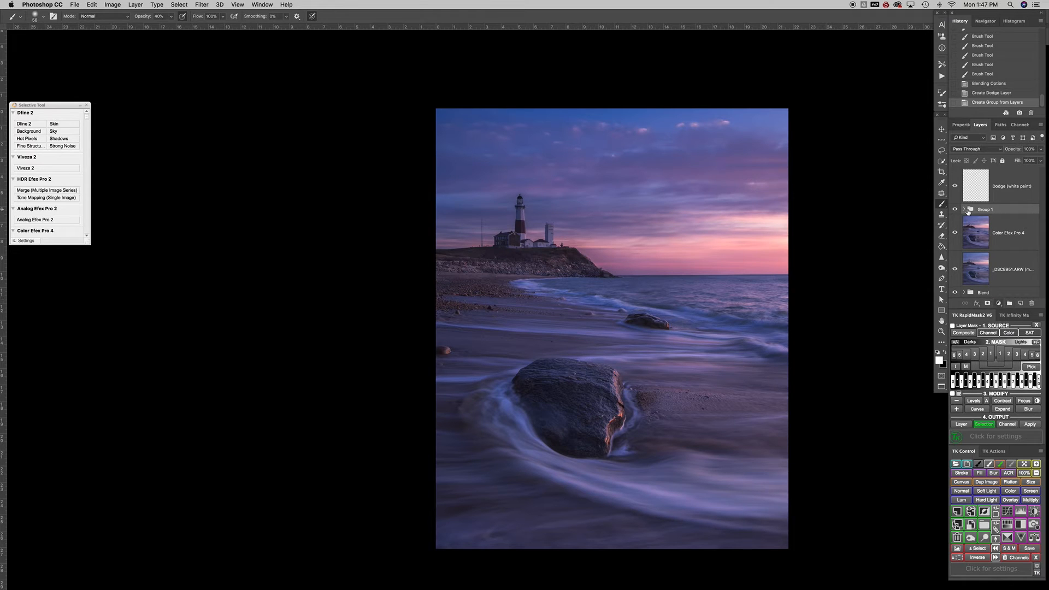
Compare the whole photo with and without the grouped Levels adjustments
left_click(955, 210)
left_click(955, 210)
left_click(956, 211)
left_click(955, 210)
left_click(955, 210)
left_click(956, 209)
left_click(956, 210)
left_click(955, 210)
left_click(956, 209)
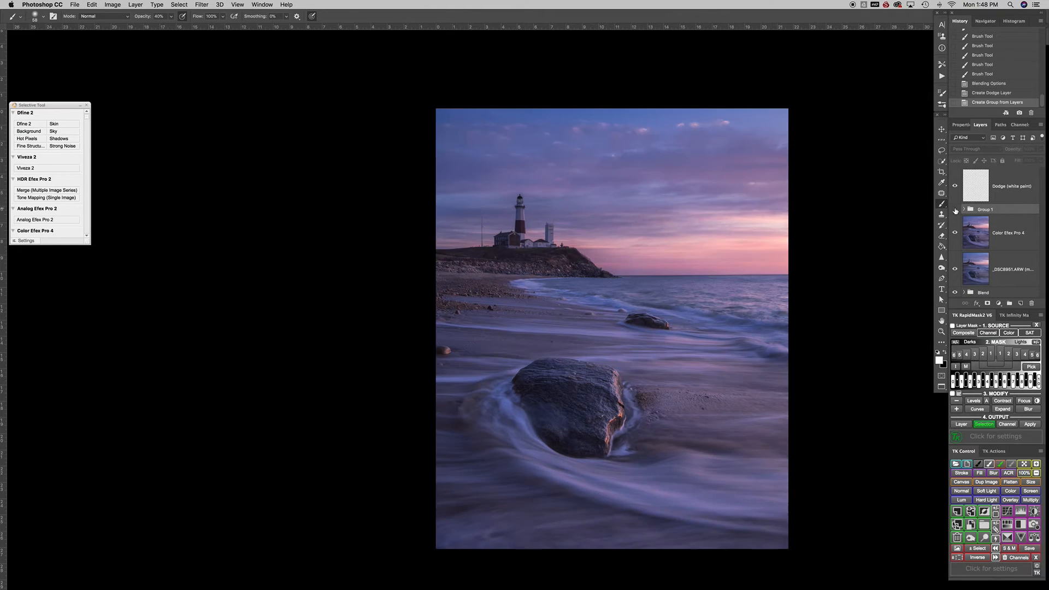
left_click(956, 210)
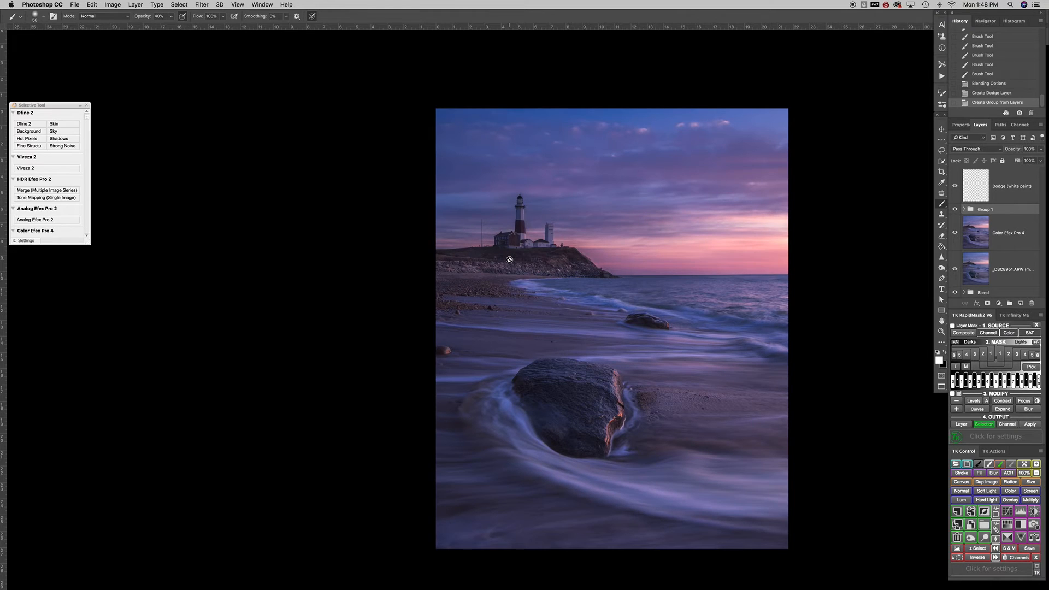
Rename the group of Levels layers as "Levels 1"
double_click(983, 212)
type("Levels 1")
key("Return")
Delete the Dodge (white paint) layer and create it again above the Levels 1 group
left_click(976, 187)
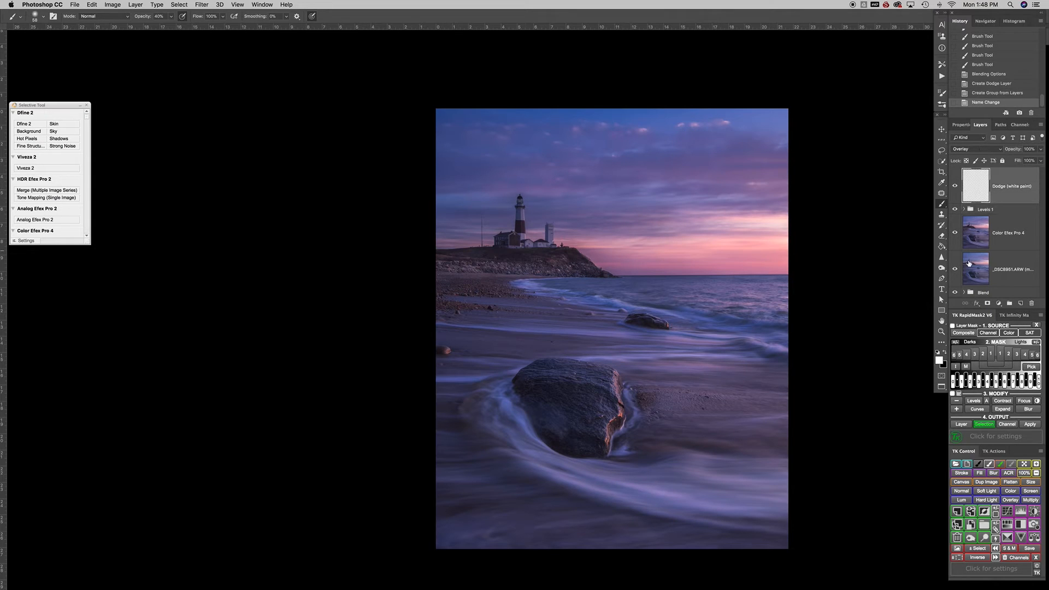
left_click_drag(974, 189, 1031, 304)
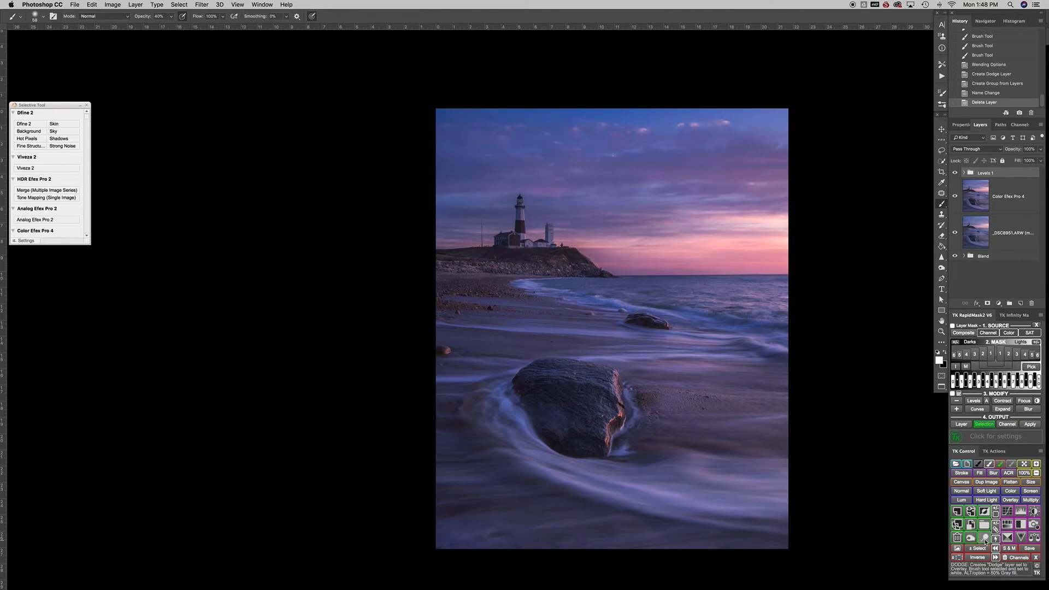
left_click(987, 537)
left_click(984, 538)
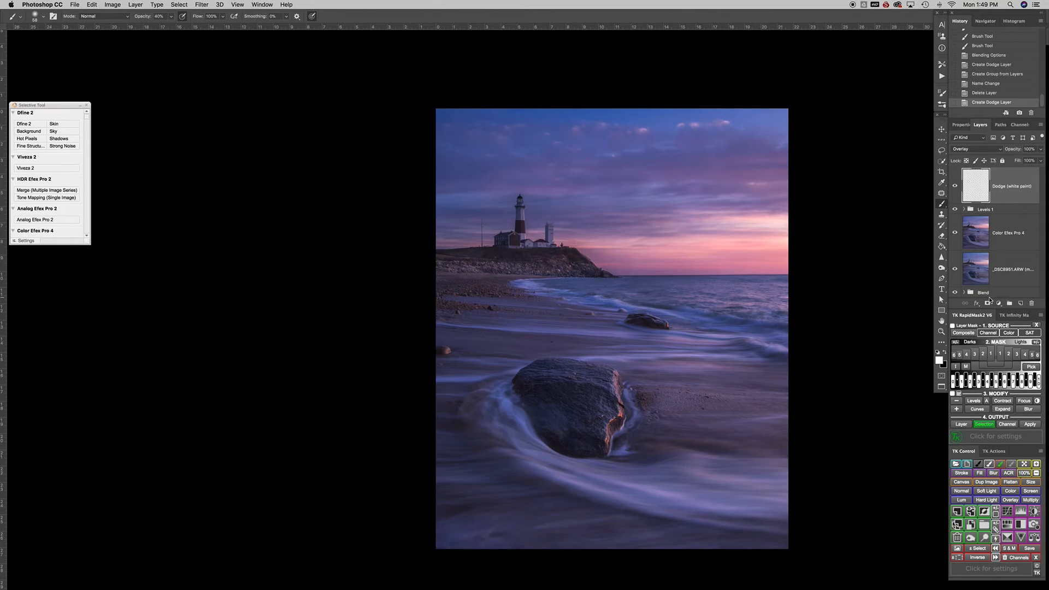
Add a blank layer above the Dodge layer, open and cancel the Fill command on it, and delete the blank layer
left_click(1018, 305)
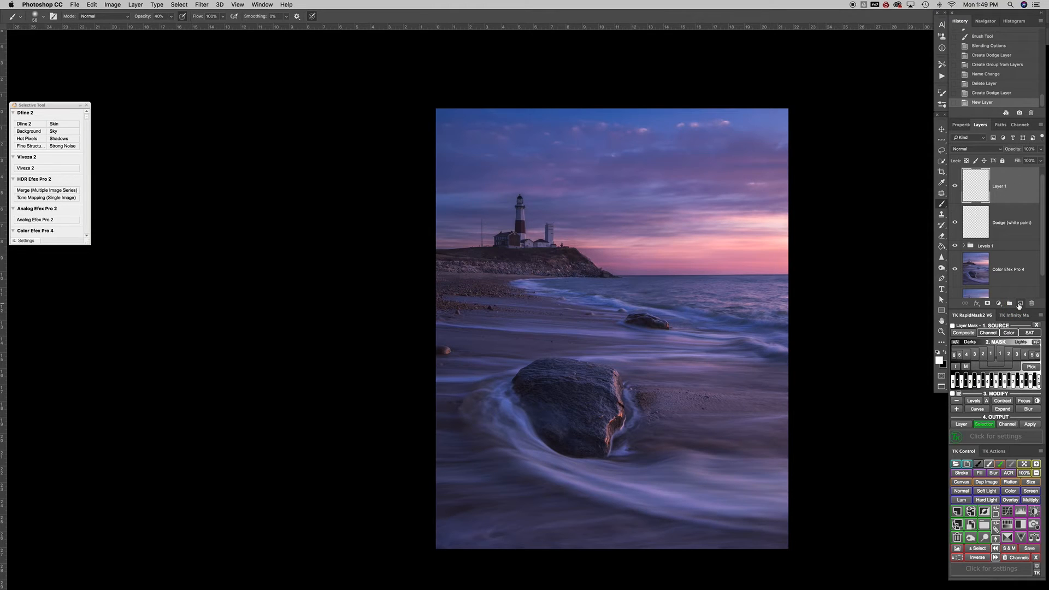
right_click(985, 196)
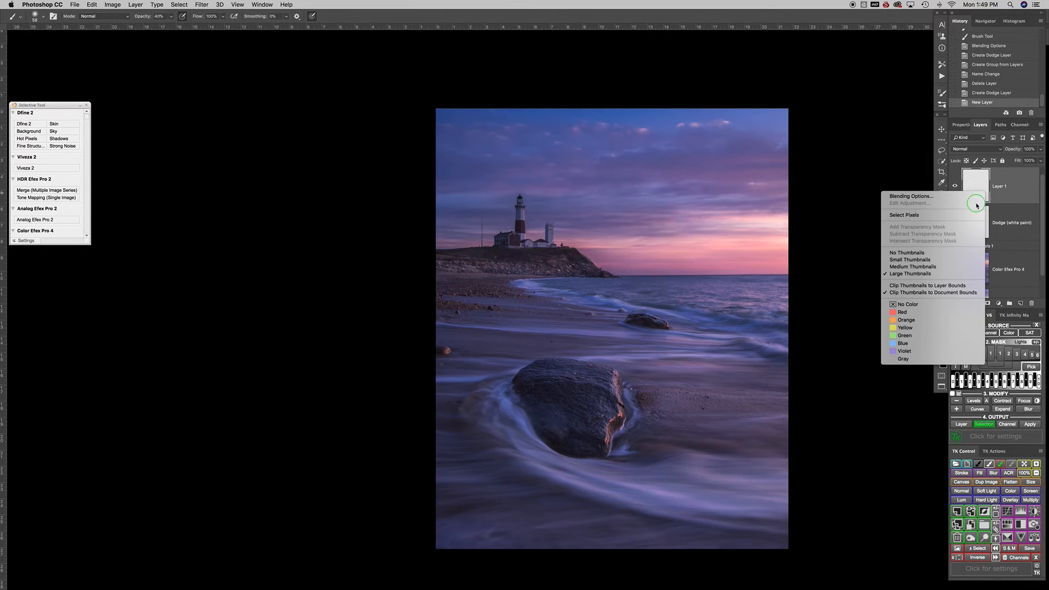
key("Escape")
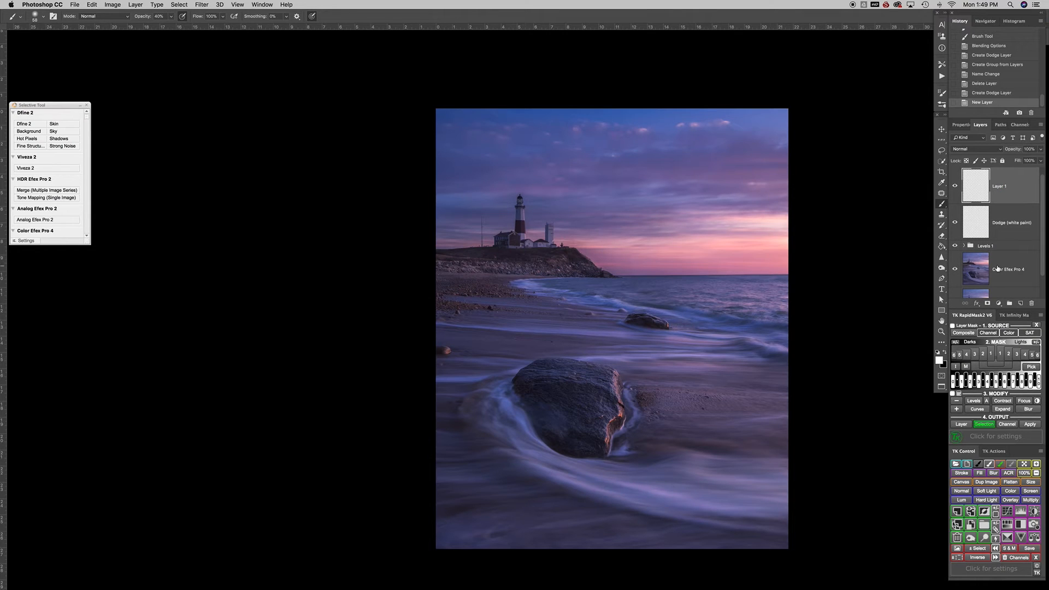
left_click(980, 473)
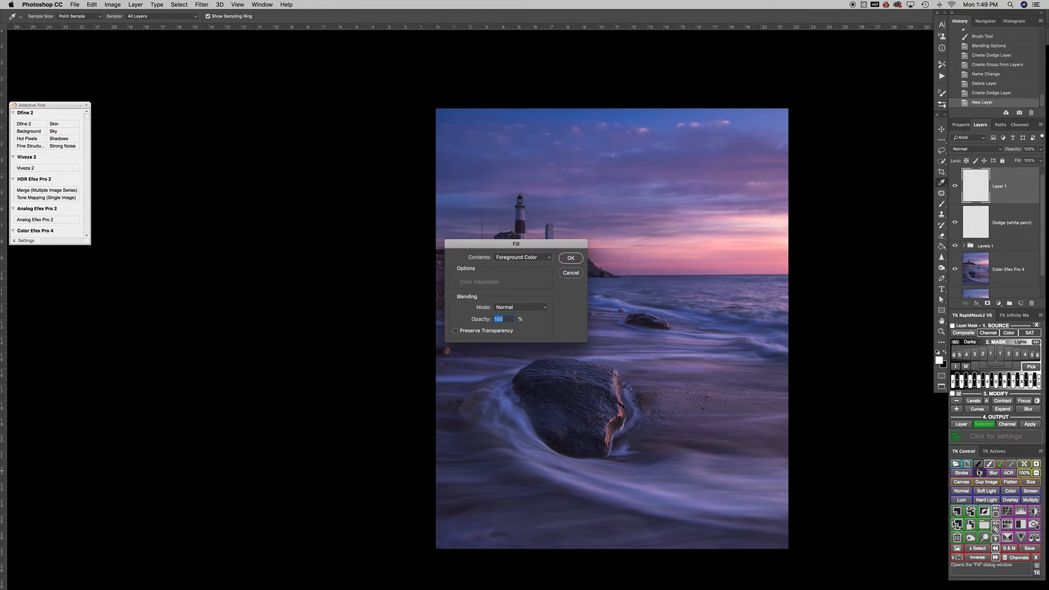
left_click(573, 272)
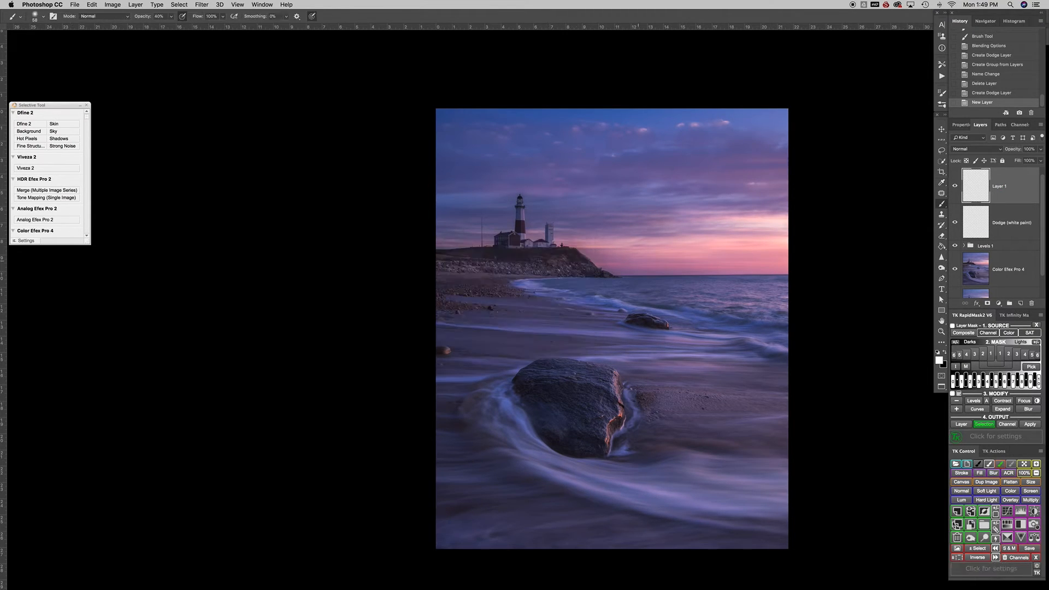
left_click_drag(997, 187, 1032, 304)
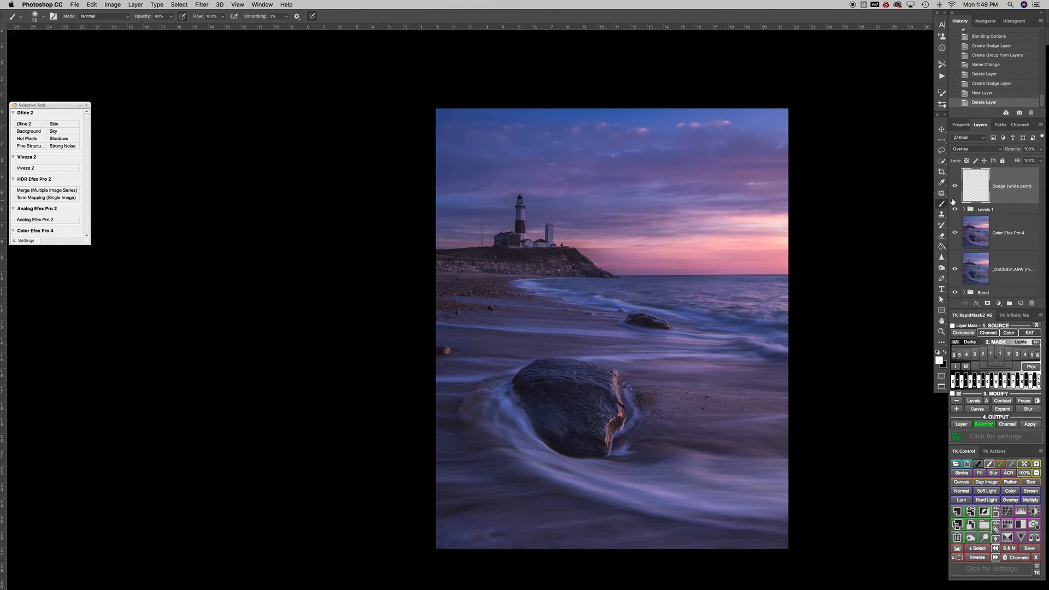
Delete the Dodge (white paint) layer, create it once more, and remove it again
left_click_drag(984, 187, 1032, 303)
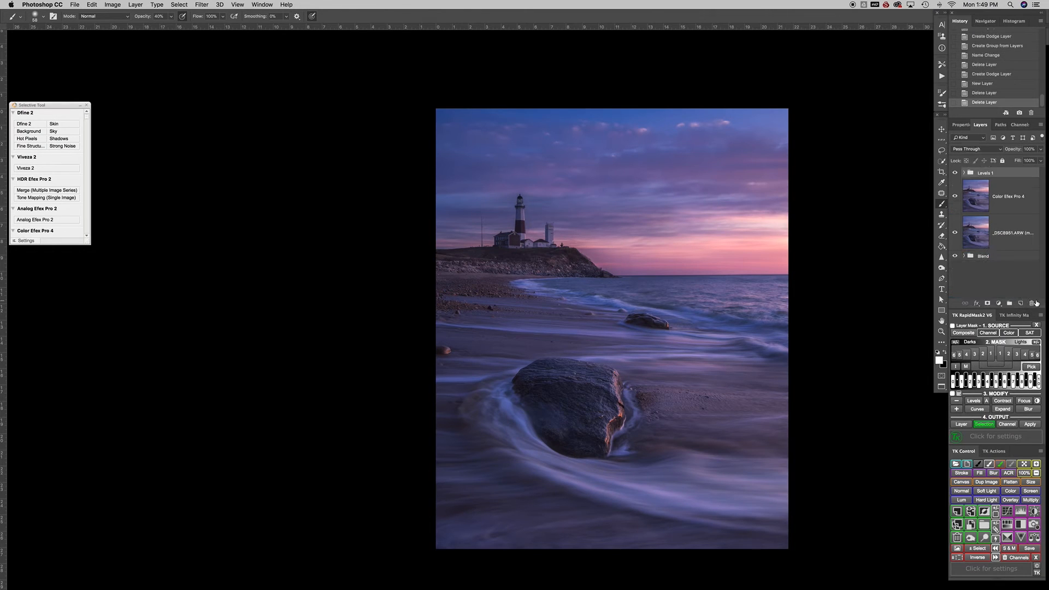
left_click(984, 538)
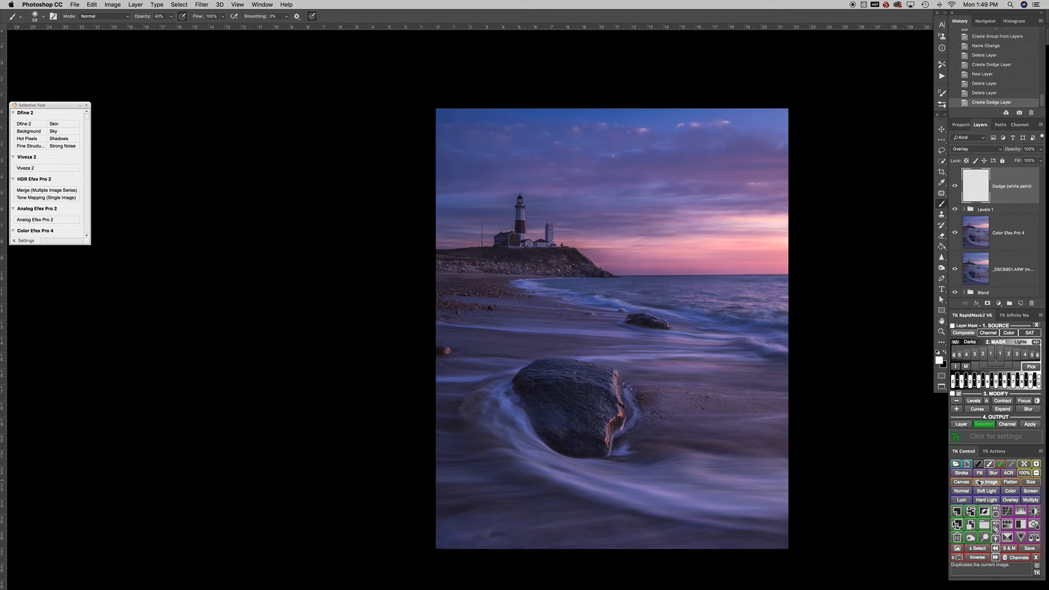
left_click_drag(978, 188, 1033, 304)
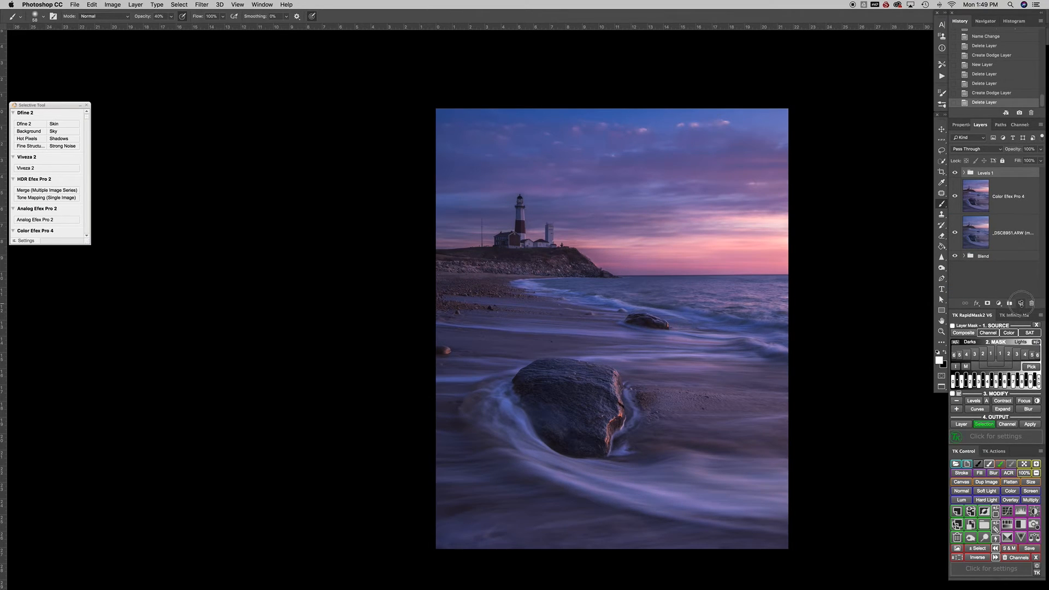
Add a blank layer above the Levels 1 group and fill it with 50% Gray in Normal mode at 100% opacity, with Preserve Transparency enabled
left_click(1020, 305)
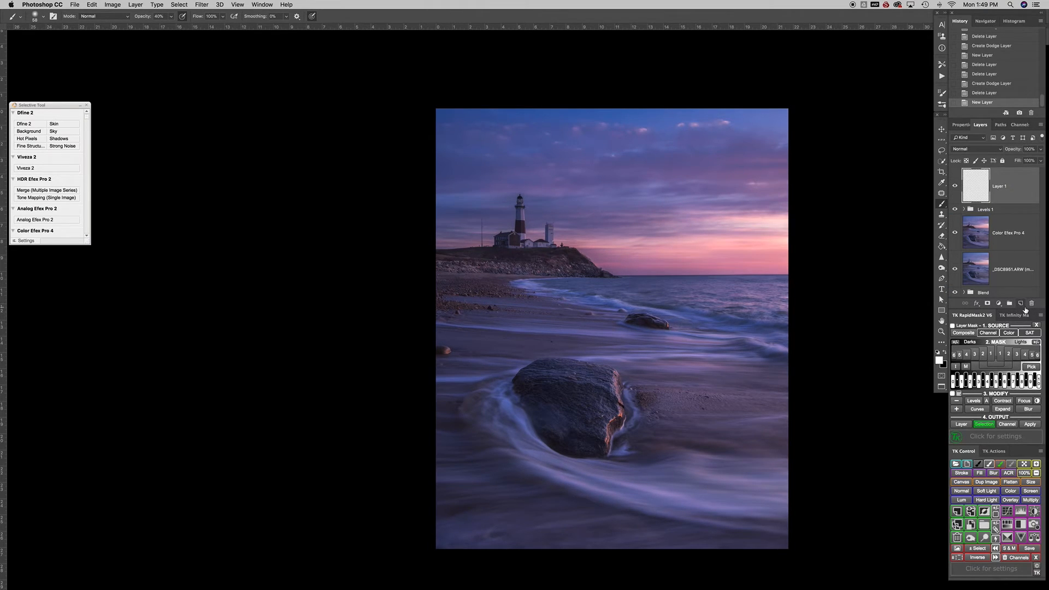
right_click(979, 188)
left_click(995, 189)
right_click(745, 299)
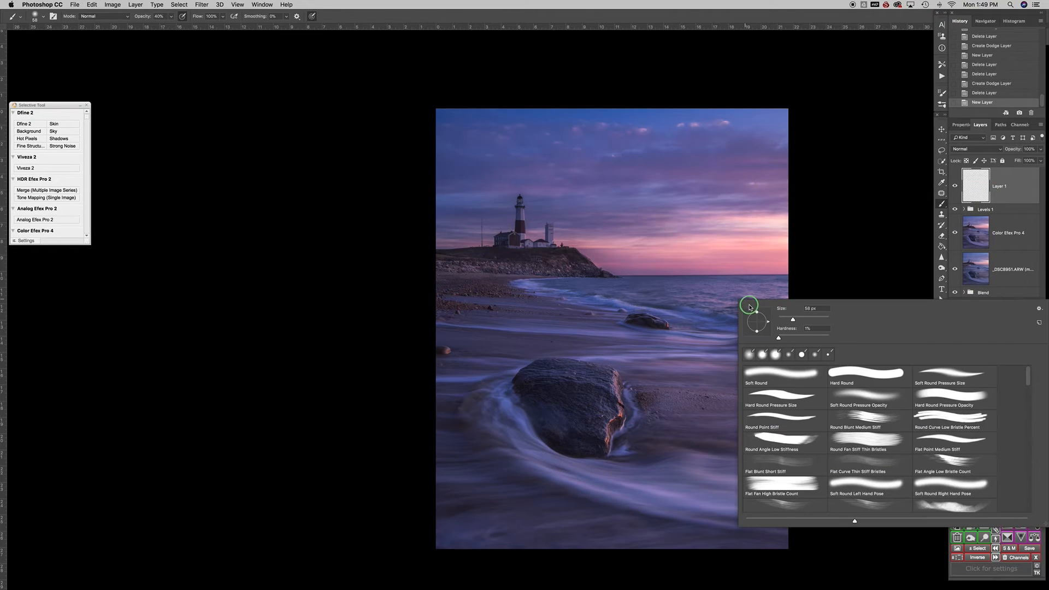
right_click(822, 240)
left_click(813, 244)
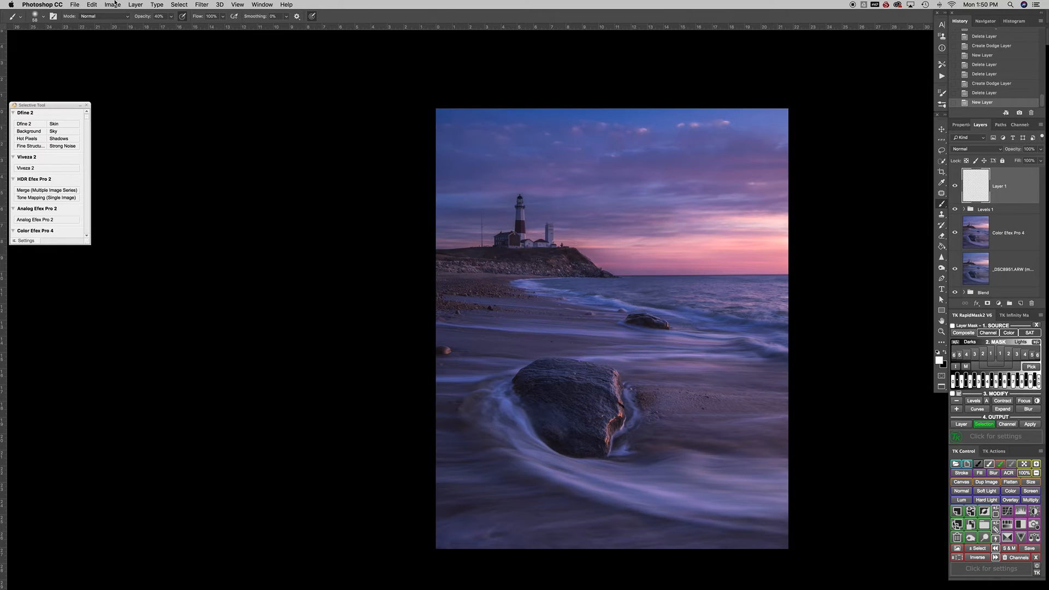
left_click(92, 4)
left_click(100, 137)
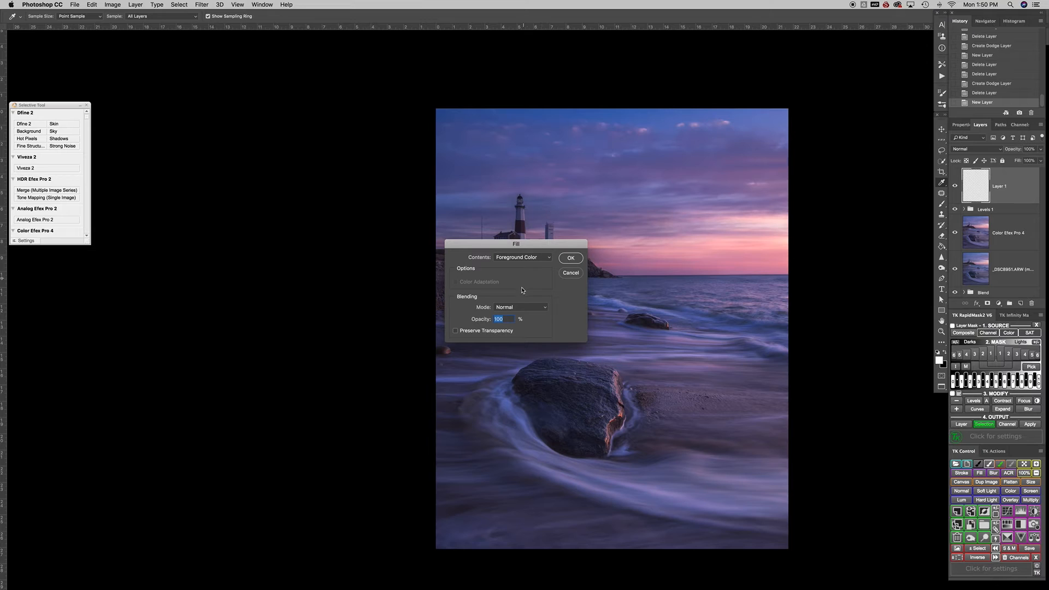
left_click(531, 259)
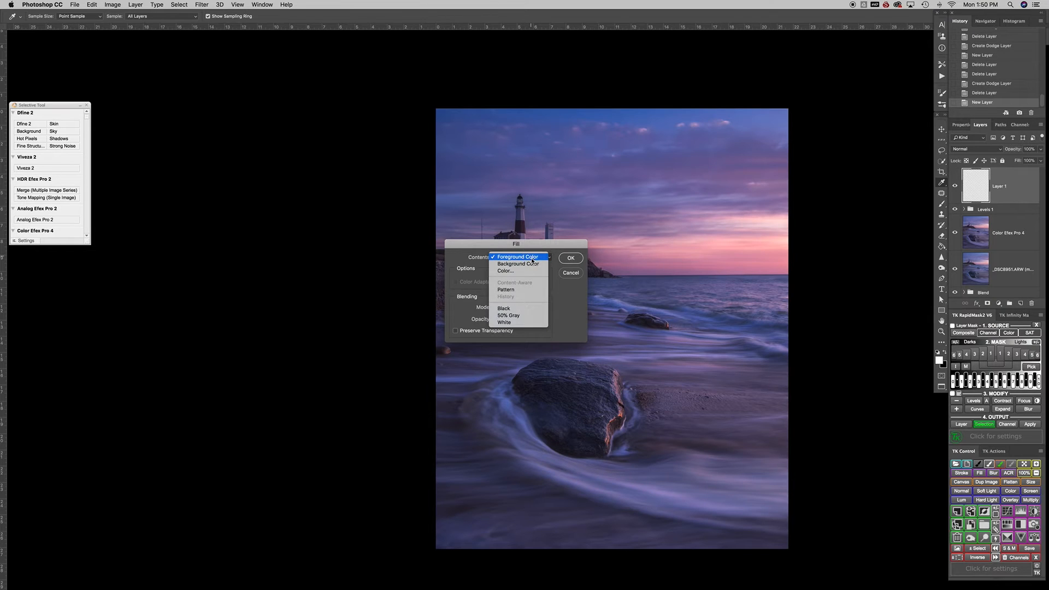
left_click(510, 319)
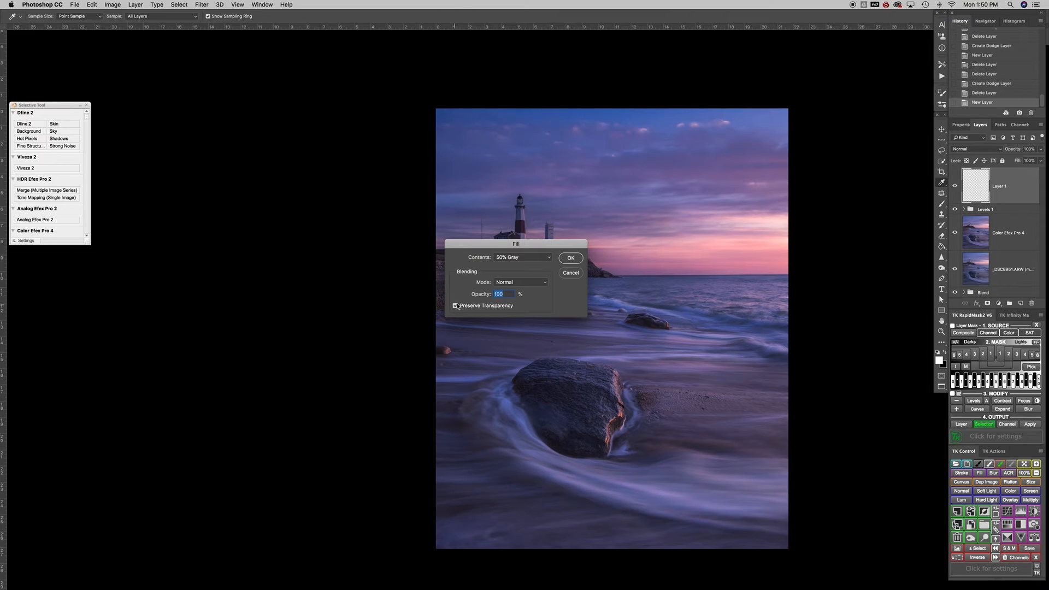
left_click(570, 259)
key("b")
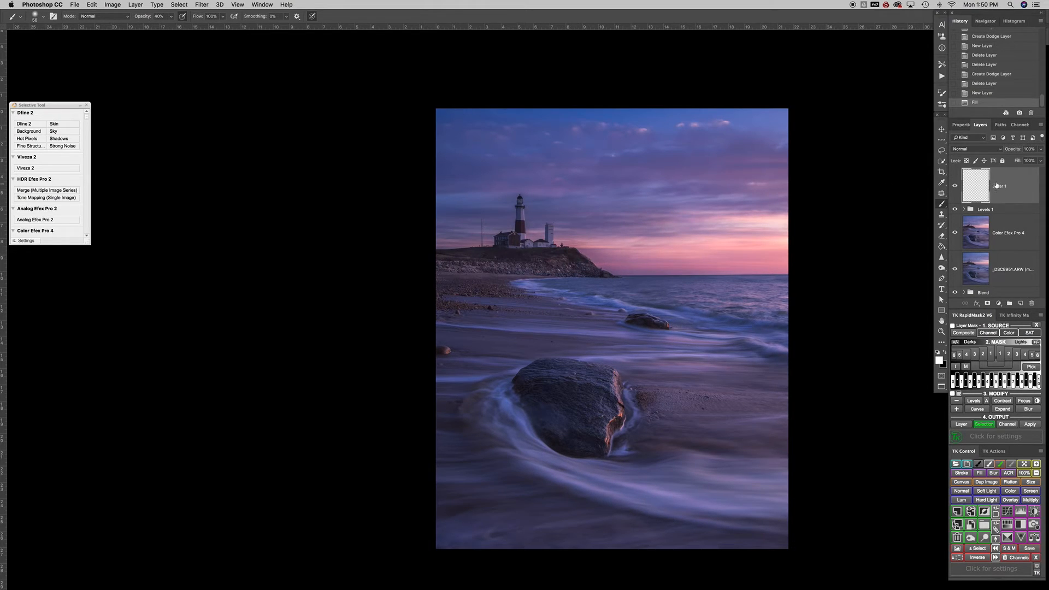
Set the new layer's blending mode to Overlay and rename the layer "Dodge"
left_click(958, 151)
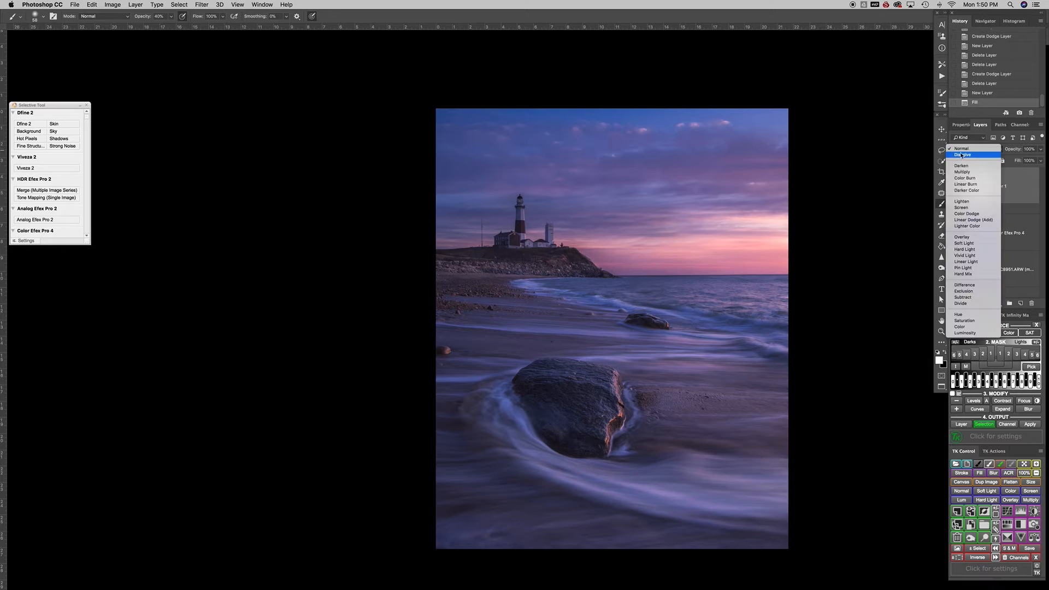
left_click(965, 241)
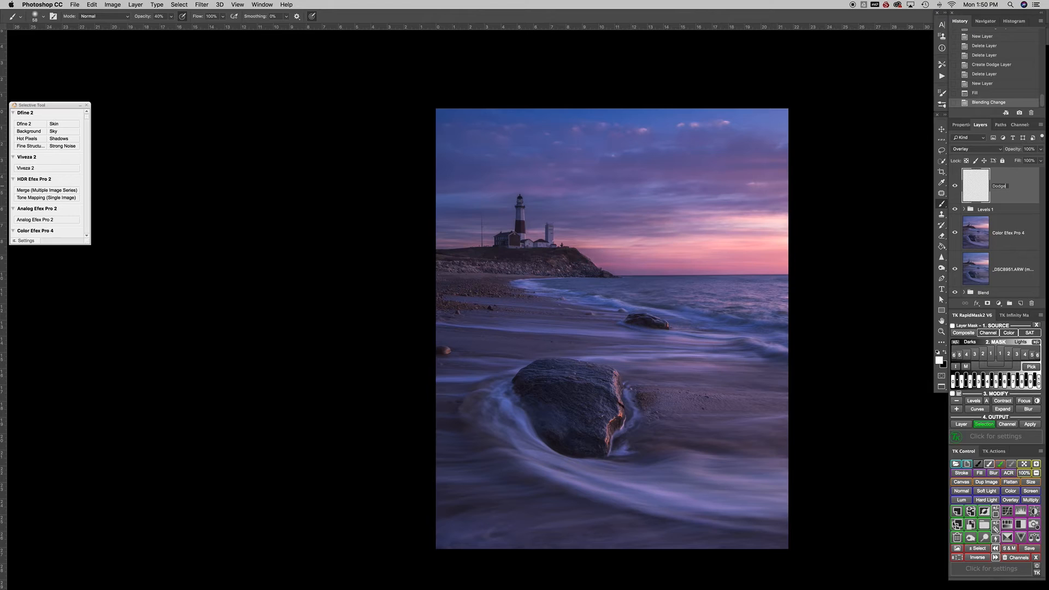
left_click(978, 191)
Try white brush strokes along the water trail around the foreground rock at 10%, 40% and 50% opacity, undoing each attempt
left_click_drag(606, 325, 642, 327)
key("1")
mouse_move(579, 493)
left_mouse_down()
mouse_move(724, 511)
mouse_move(624, 511)
mouse_move(753, 477)
left_mouse_up()
key("super+z")
key("4")
mouse_move(491, 415)
left_mouse_down()
mouse_move(530, 453)
mouse_move(657, 490)
mouse_move(837, 479)
left_mouse_up()
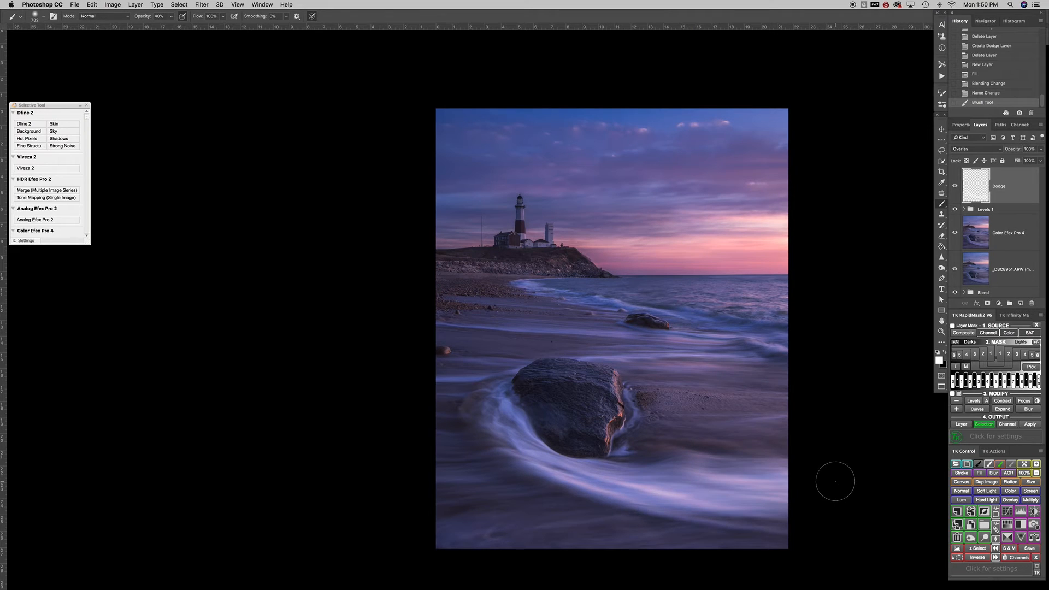
key("super+z")
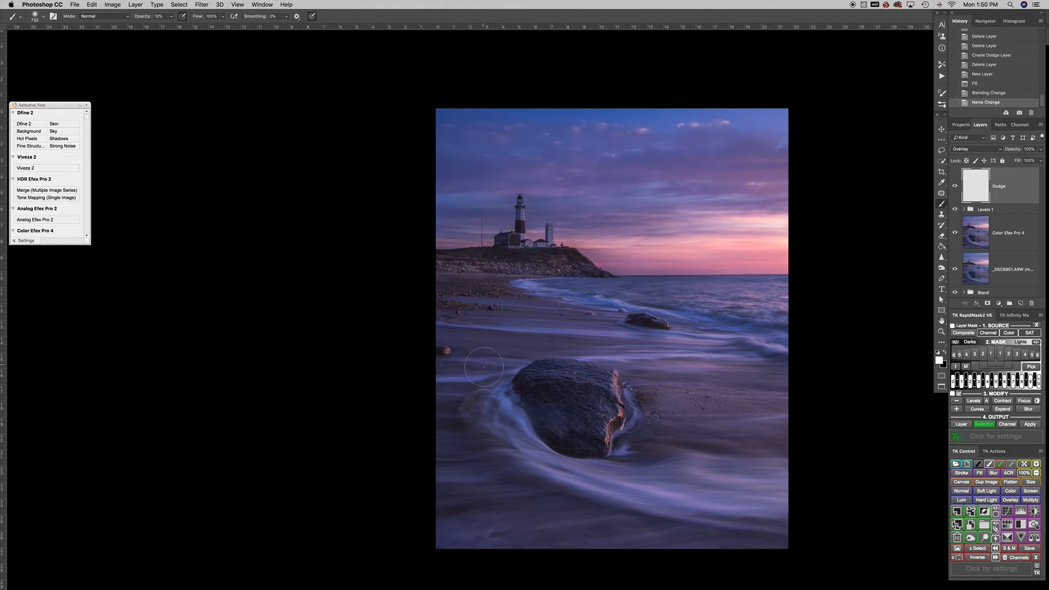
key("5")
mouse_move(501, 398)
left_mouse_down()
mouse_move(519, 444)
mouse_move(663, 490)
mouse_move(809, 504)
left_mouse_up()
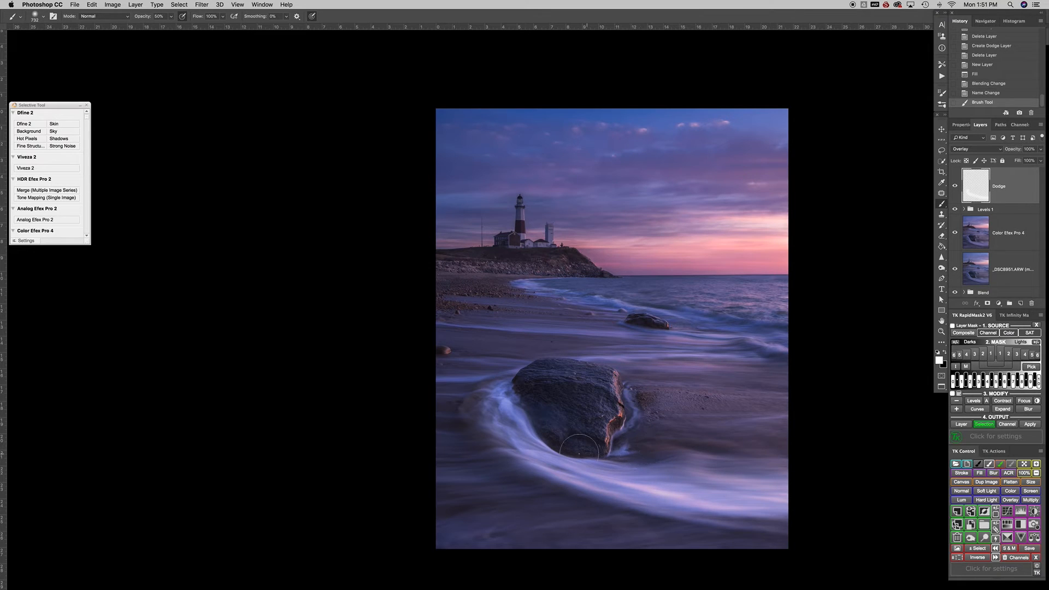
key("super+z")
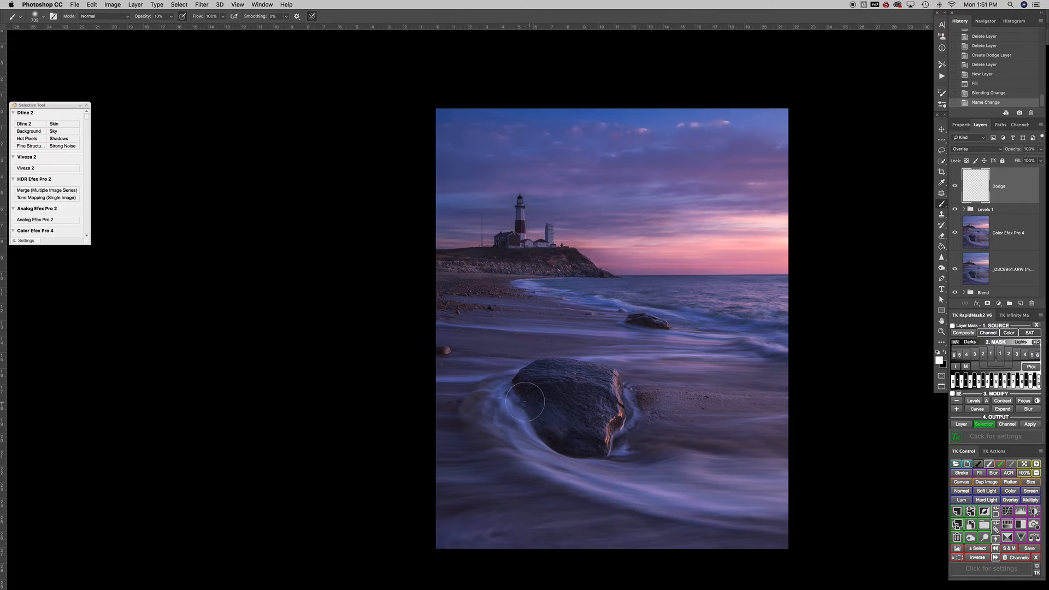
Dodge the curved water trail around and below the foreground rock with repeated white brush strokes at 10% opacity
mouse_move(509, 416)
left_mouse_down()
mouse_move(500, 416)
mouse_move(588, 464)
left_mouse_up()
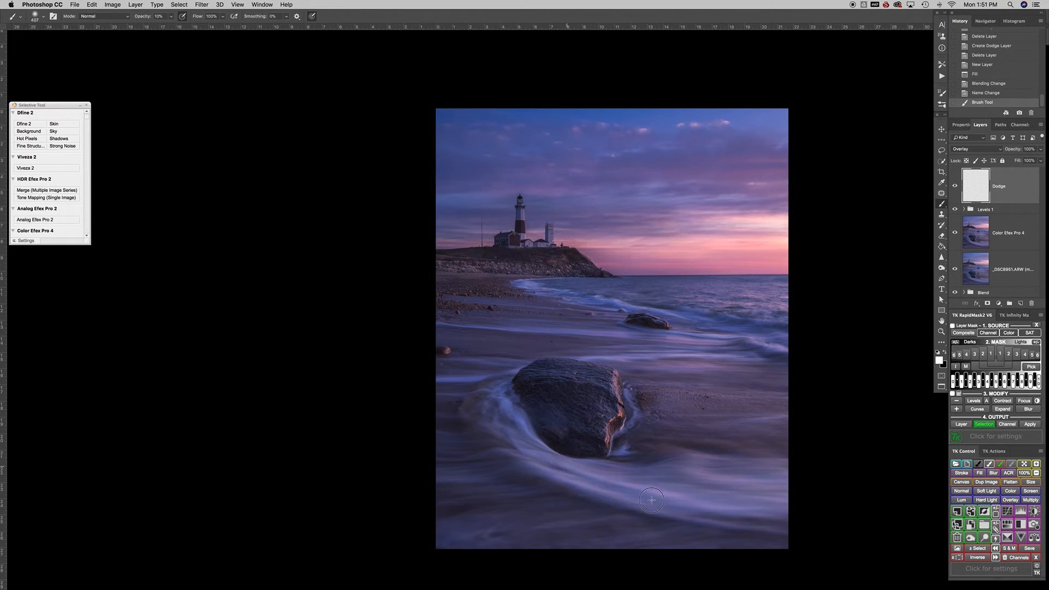
mouse_move(651, 500)
left_mouse_down()
mouse_move(765, 516)
mouse_move(820, 505)
left_mouse_up()
left_click_drag(684, 474, 823, 486)
left_click_drag(691, 499, 828, 509)
mouse_move(502, 407)
left_mouse_down()
mouse_move(549, 466)
mouse_move(511, 407)
mouse_move(523, 428)
mouse_move(607, 477)
mouse_move(650, 481)
left_mouse_up()
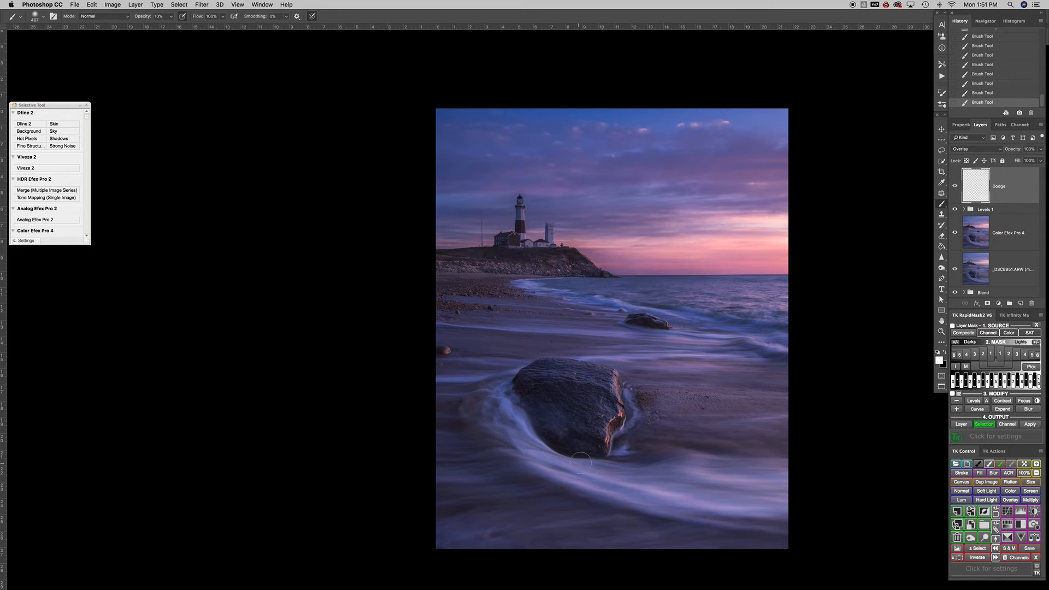
Dodge the breaking waves and surf along the distant shoreline with a smaller white brush at 10% opacity
left_click_drag(617, 360, 606, 359)
left_click_drag(773, 348, 787, 349)
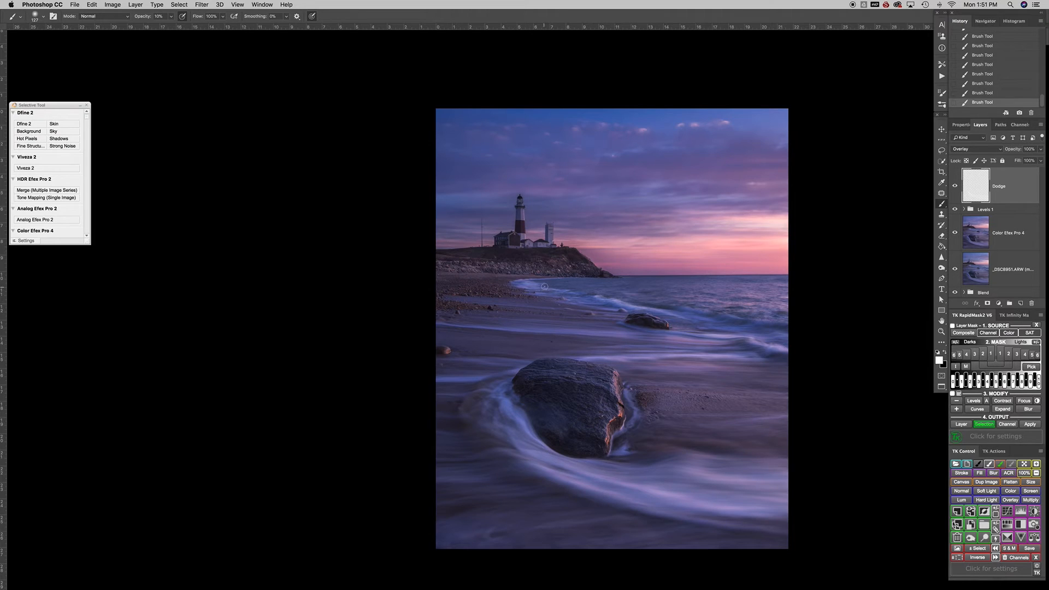
key("super+space")
left_click_drag(604, 299, 665, 299)
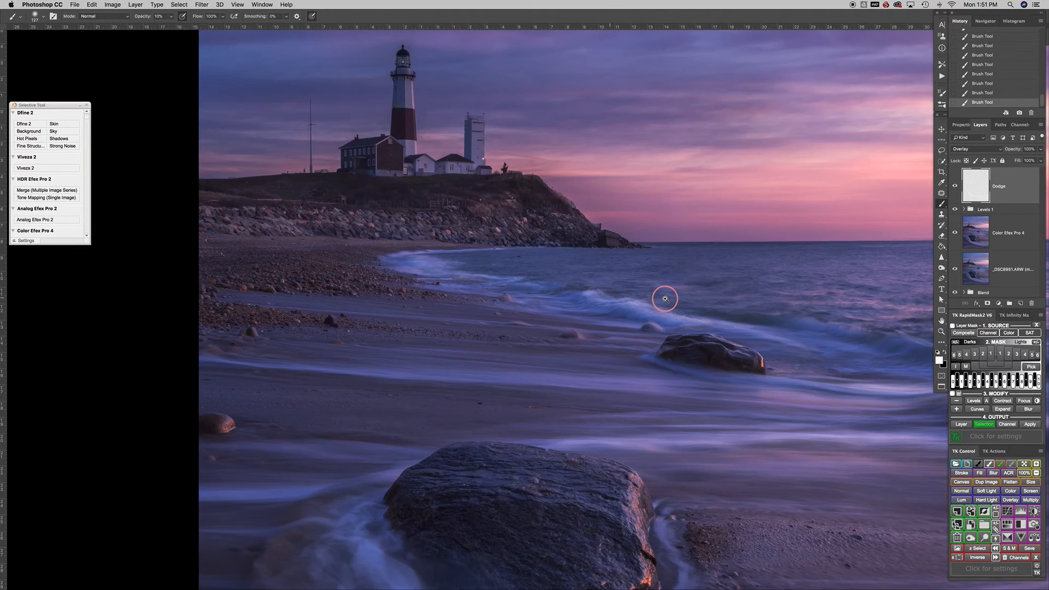
left_click(665, 298)
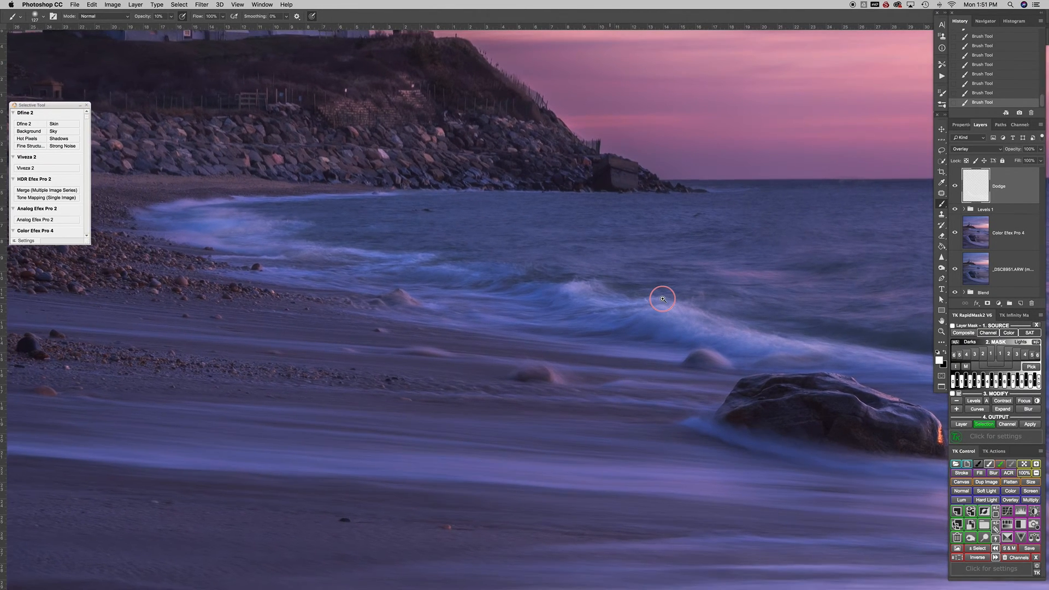
left_click_drag(663, 299, 602, 299)
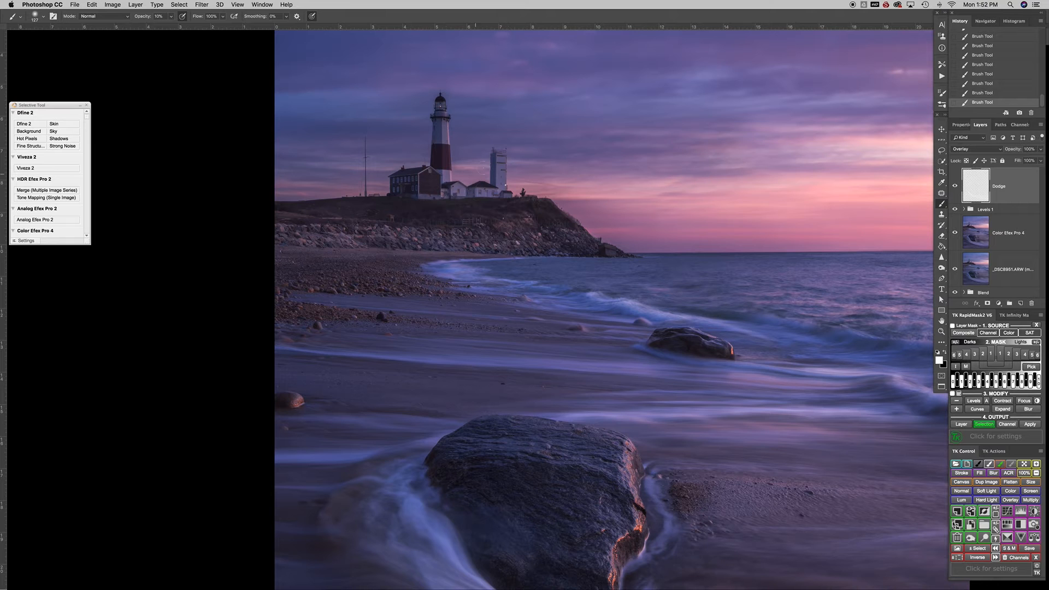
Dodge the lighthouse, the white tower and the neighbouring buildings with a small white brush at 10% opacity
left_click_drag(443, 148, 480, 144)
left_click_drag(488, 206, 472, 309)
left_click_drag(439, 170, 336, 161)
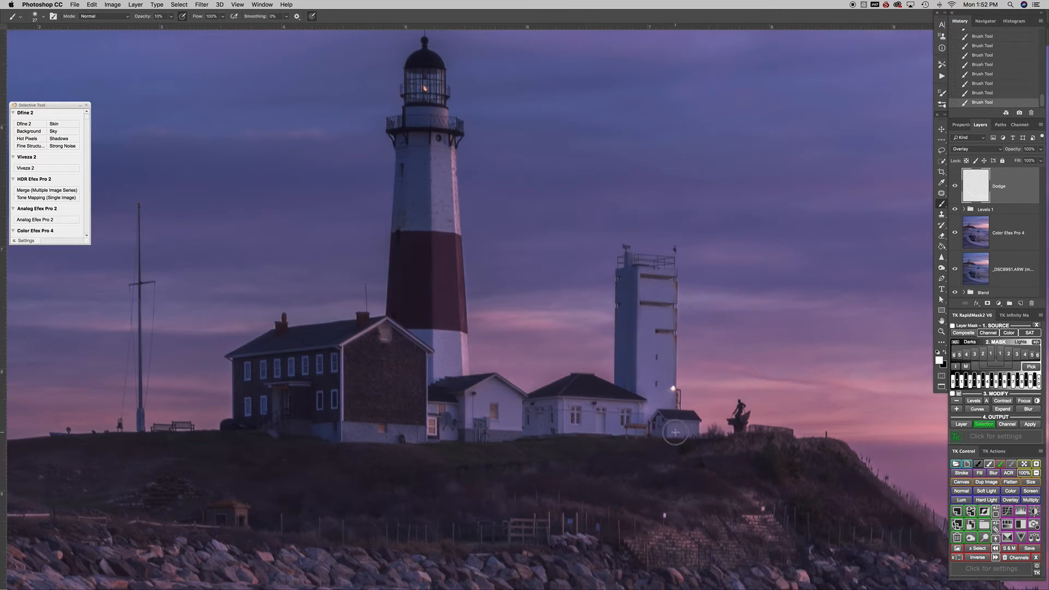
left_click_drag(617, 418, 628, 419)
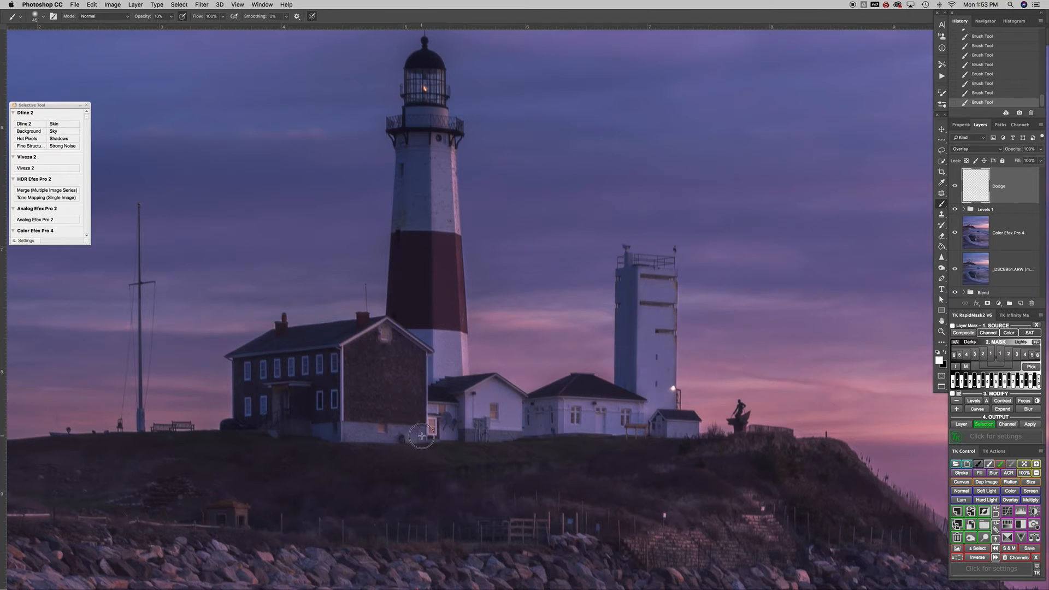
Dodge the small hut on the hillside and the statue beside the lighthouse buildings
mouse_move(232, 517)
left_mouse_down()
mouse_move(221, 519)
mouse_move(241, 514)
mouse_move(243, 528)
left_mouse_up()
mouse_move(746, 427)
left_mouse_down()
mouse_move(737, 424)
mouse_move(777, 419)
mouse_move(745, 421)
left_mouse_up()
left_click_drag(740, 421, 731, 421)
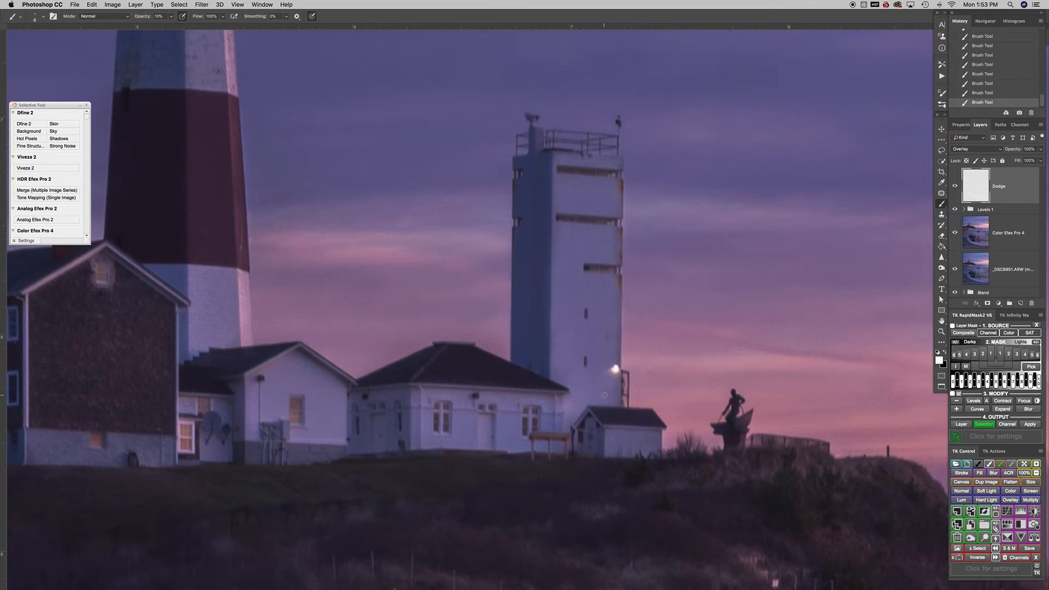
Dodge the block-shaped structure at the tip of the rocky point, and enlarge the brush to about 307 px
left_click_drag(618, 340, 573, 355)
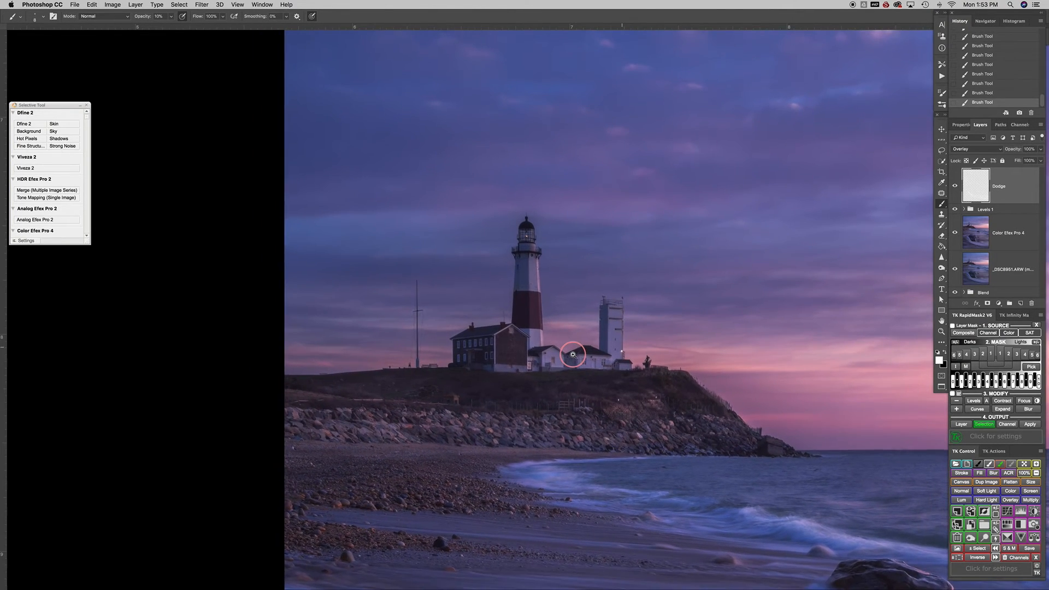
mouse_move(775, 444)
left_mouse_down()
mouse_move(804, 457)
mouse_move(766, 427)
mouse_move(764, 444)
mouse_move(782, 459)
mouse_move(789, 437)
mouse_move(795, 443)
mouse_move(771, 465)
mouse_move(777, 440)
left_mouse_up()
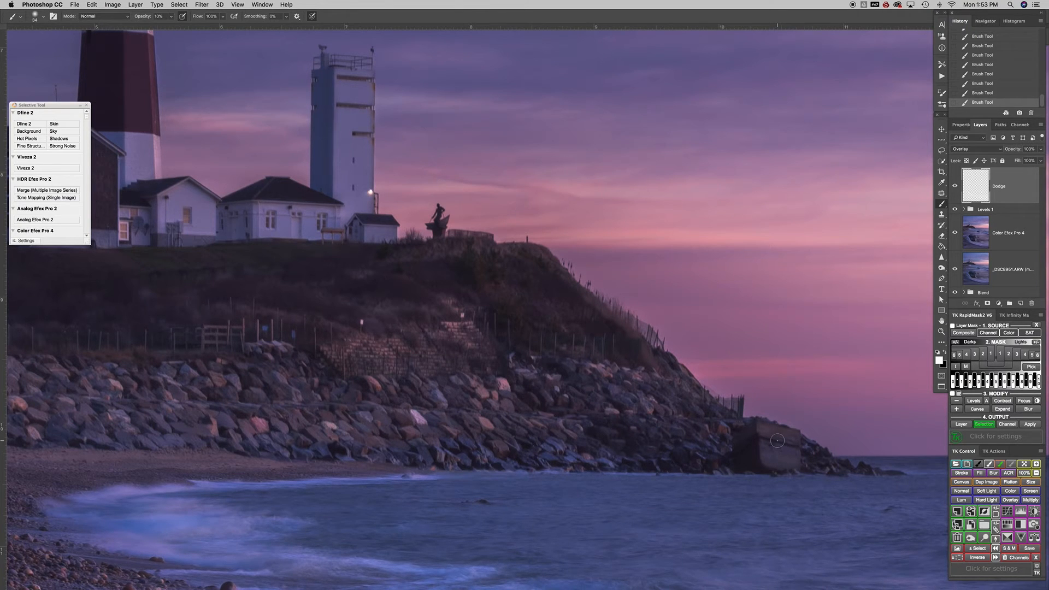
key("super+space")
left_click_drag(493, 369, 438, 368)
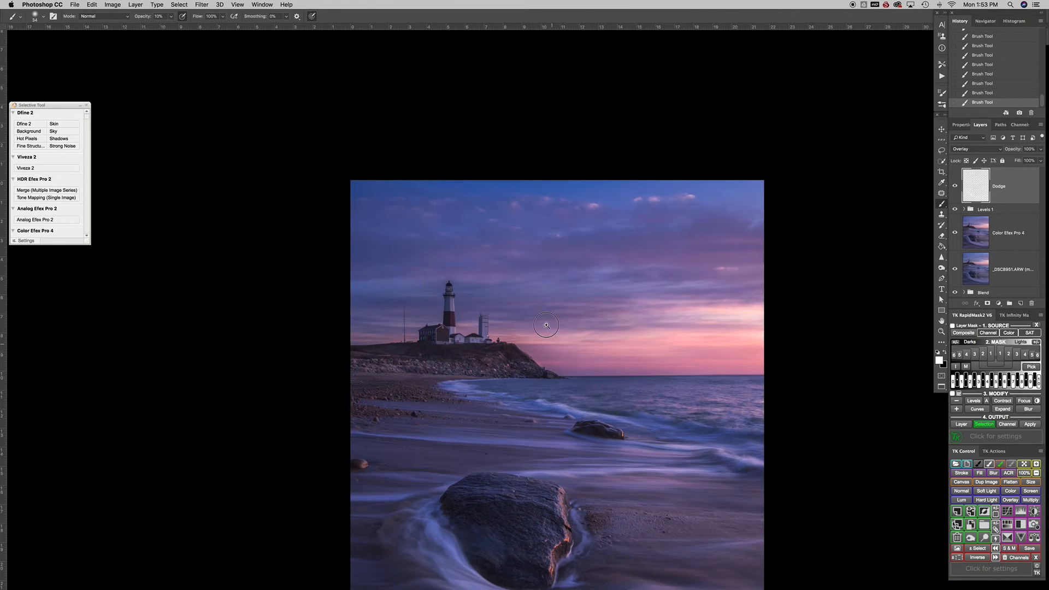
scroll(524, 253, "down", 5)
key("super+r")
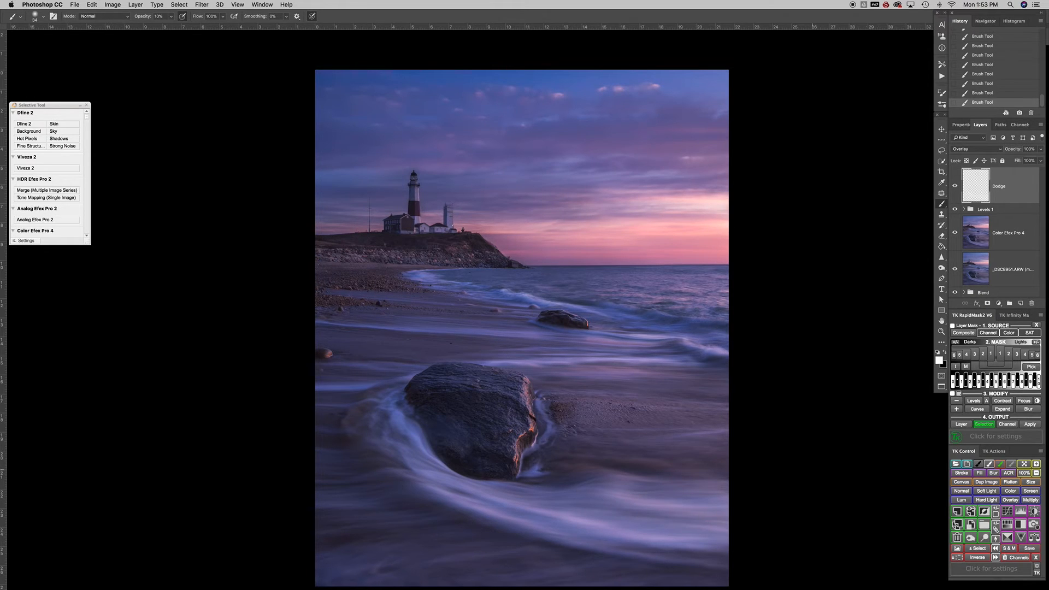
left_click_drag(512, 404, 533, 408)
Add a second 50% Gray fill layer above the Dodge layer, with its blending mode set to Overlay
left_click(1019, 304)
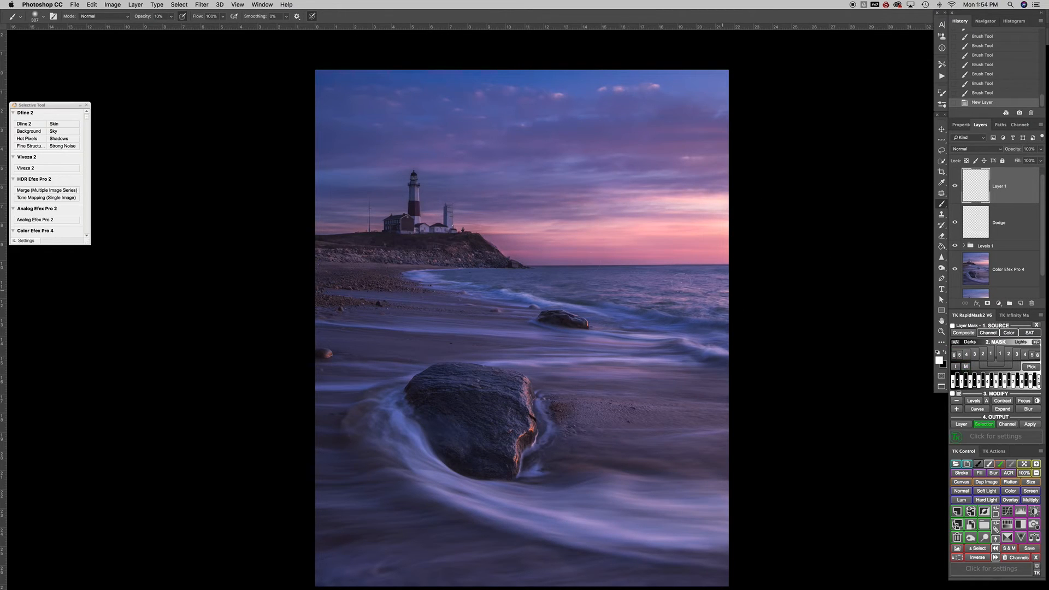
left_click(91, 4)
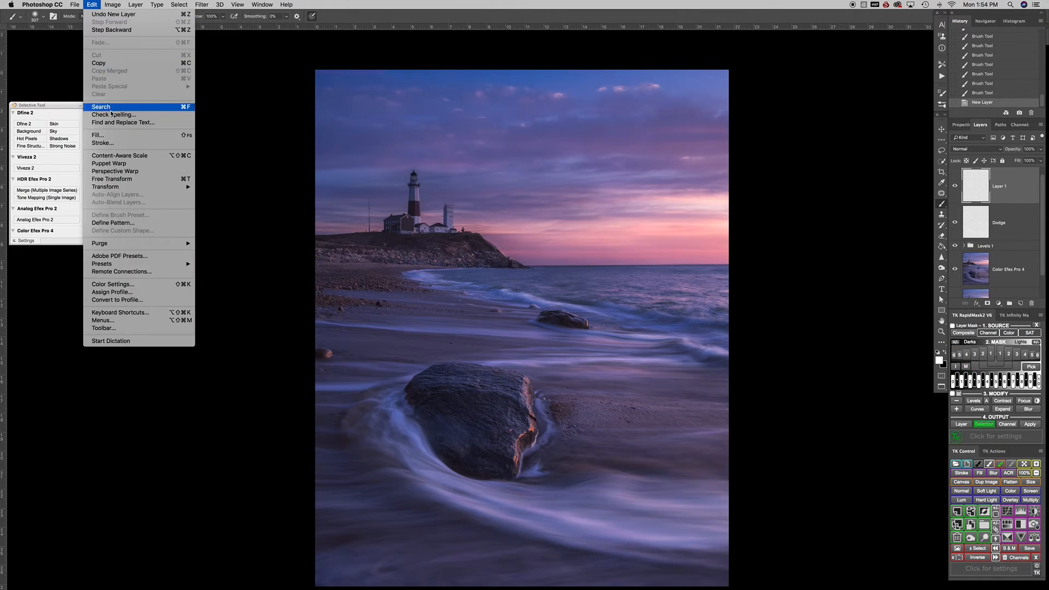
left_click(112, 136)
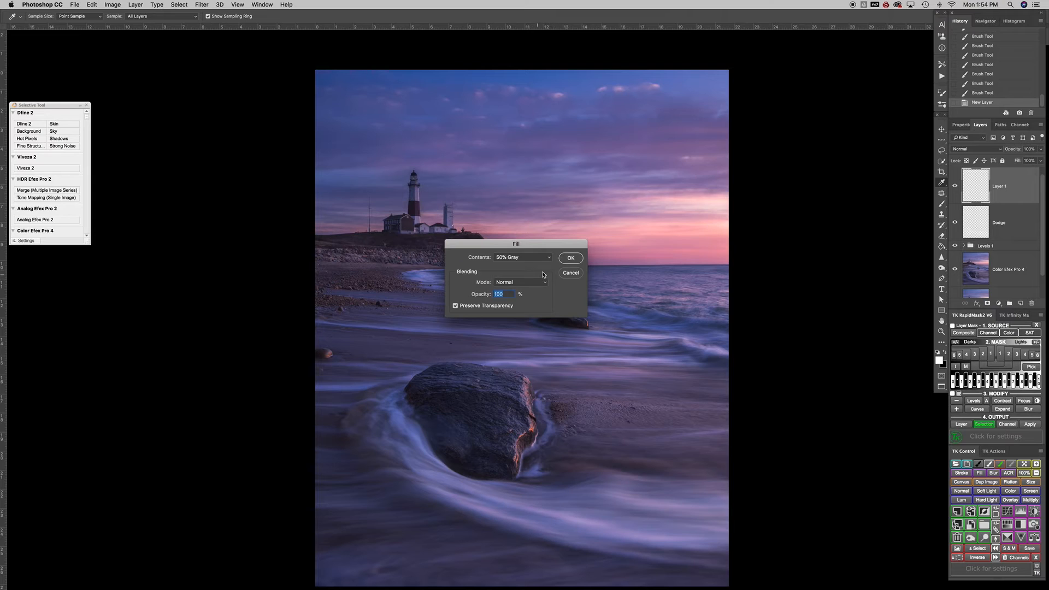
left_click(530, 283)
left_click(530, 283)
left_click(574, 260)
key("b")
left_click(969, 149)
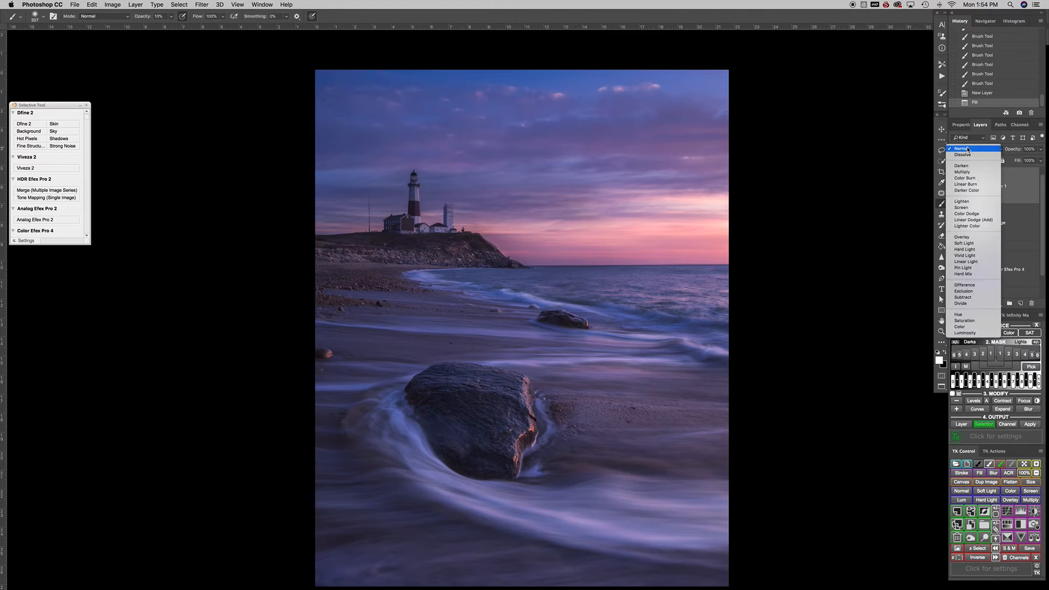
left_click(964, 238)
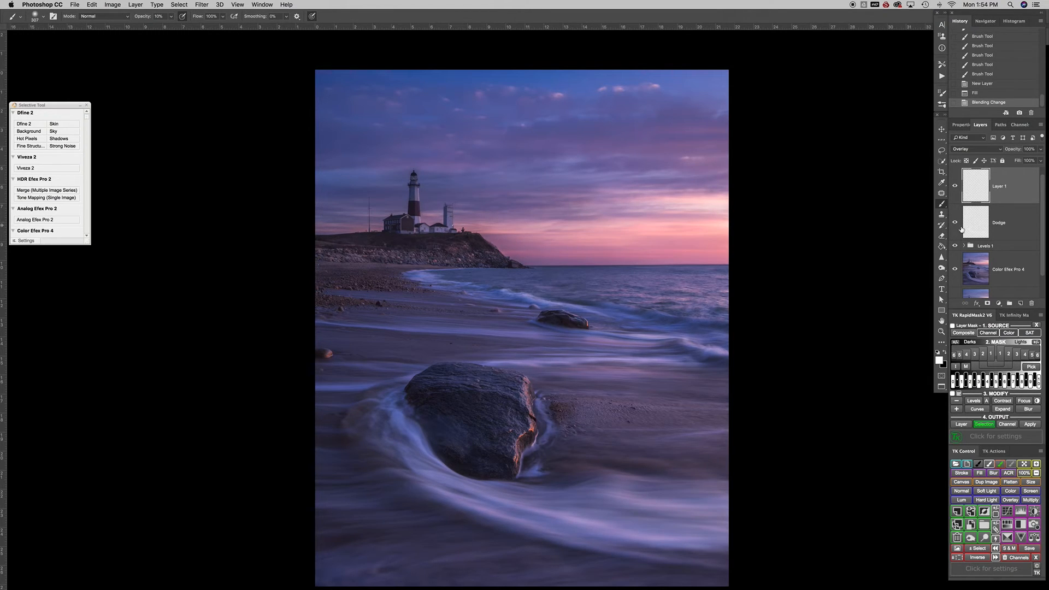
Sample the pale pink sunset glow near the photo's right edge as the foreground color
left_click(938, 360)
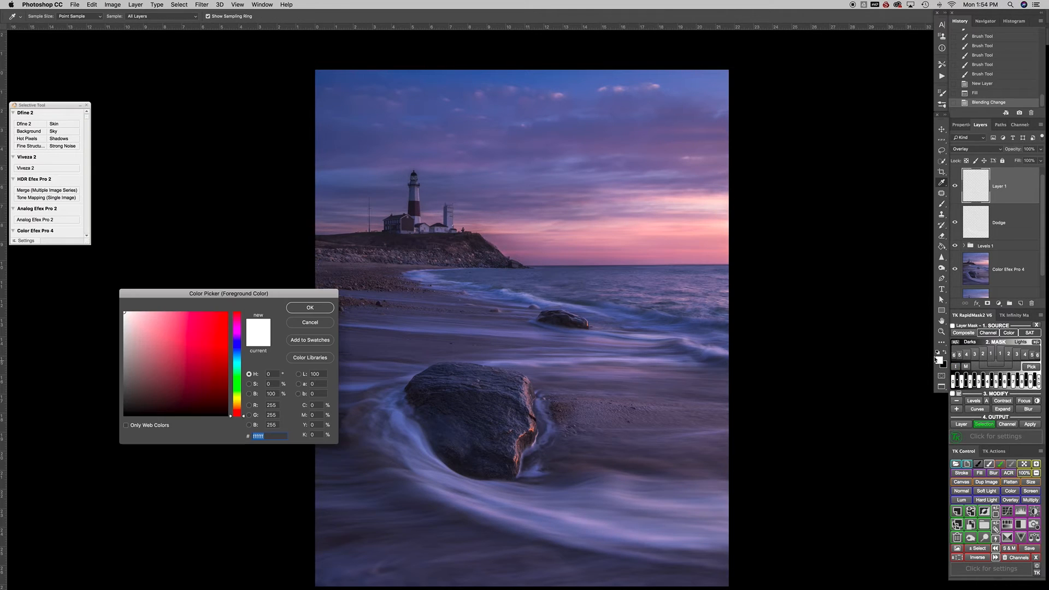
left_click(726, 223)
left_click_drag(726, 223, 724, 227)
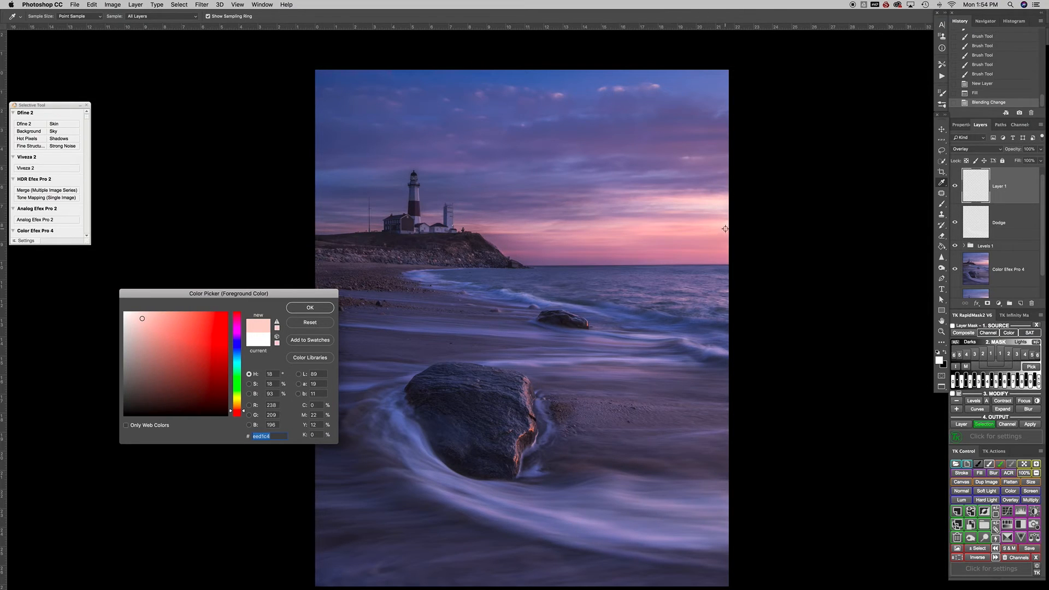
left_click_drag(725, 226, 727, 222)
left_click_drag(727, 225, 712, 200)
left_click(719, 215)
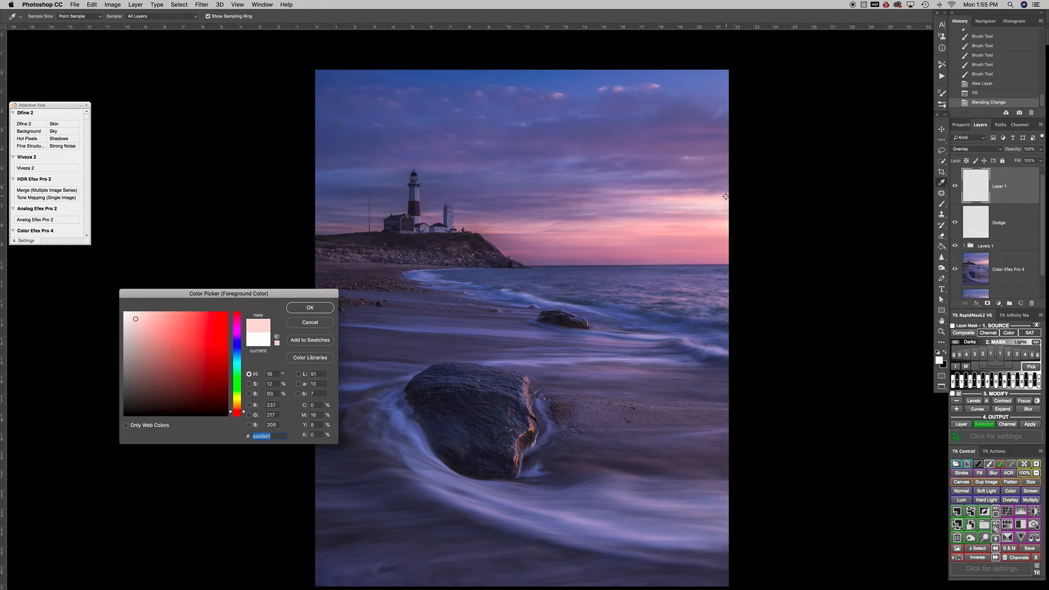
left_click_drag(718, 201, 721, 200)
Refine the foreground color to the light pink f6cec1
left_click(153, 315)
left_click(145, 312)
left_click(189, 355)
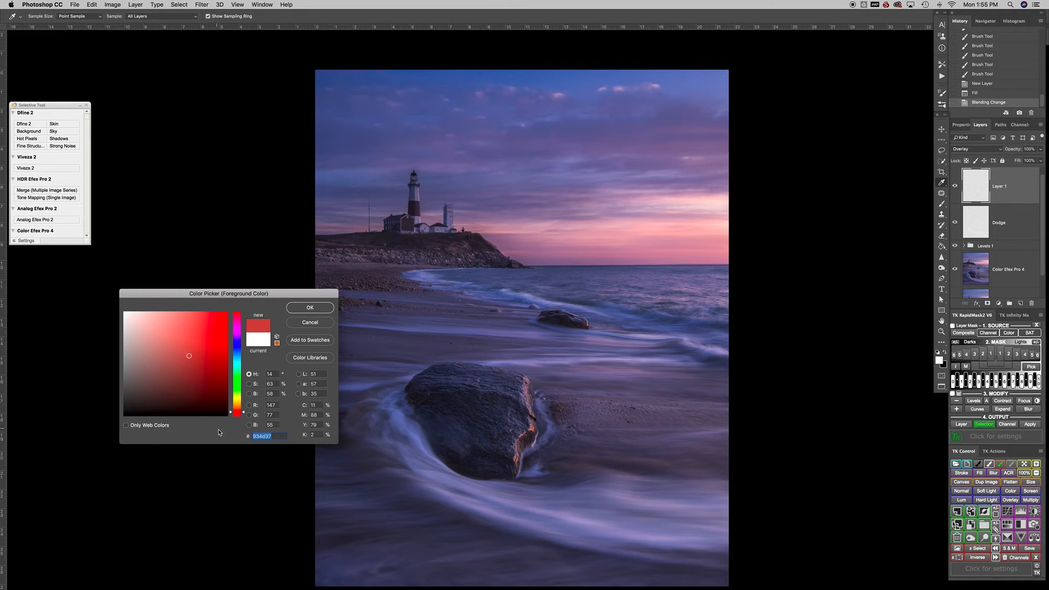
left_click(147, 314)
left_click(146, 315)
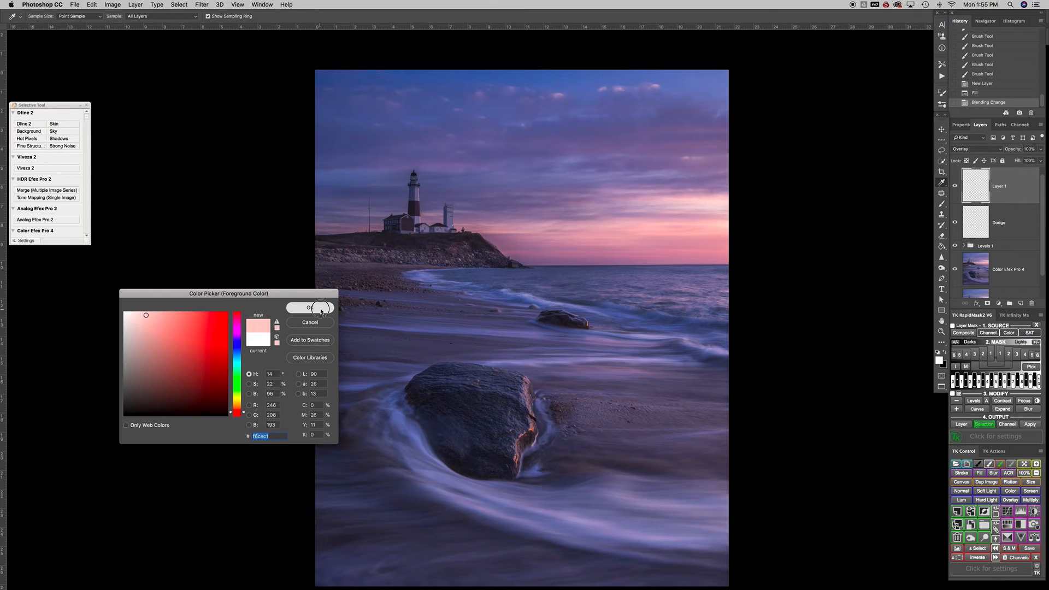
left_click(310, 308)
Paint pink light with the Brush at 10% opacity over the sunlit right side of the large foreground rock
key("b")
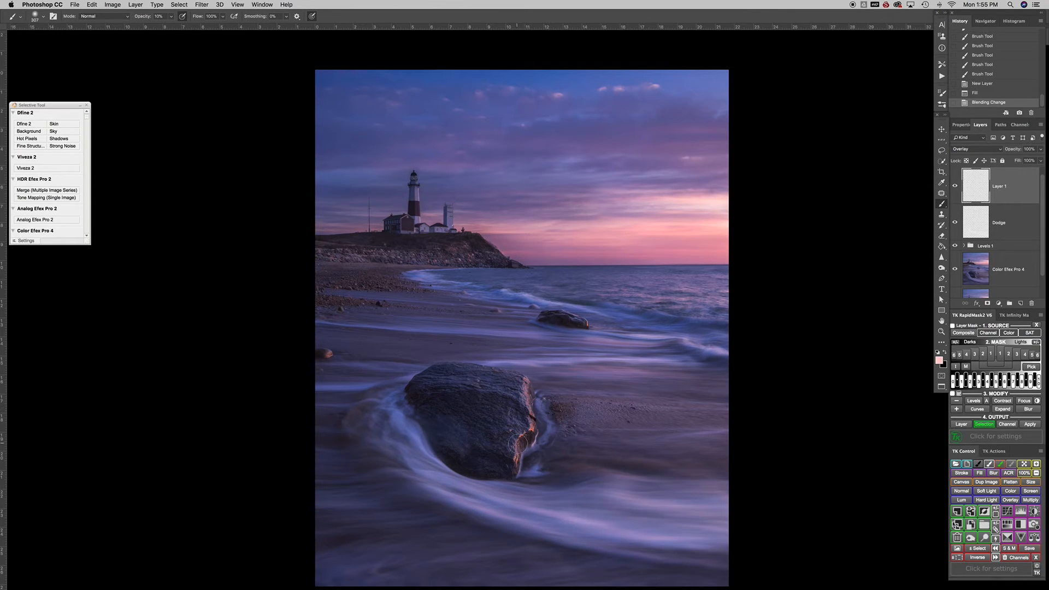
left_click(514, 402)
key("super+z")
left_click(512, 427)
left_click(514, 405)
left_click(531, 444)
left_click(510, 447)
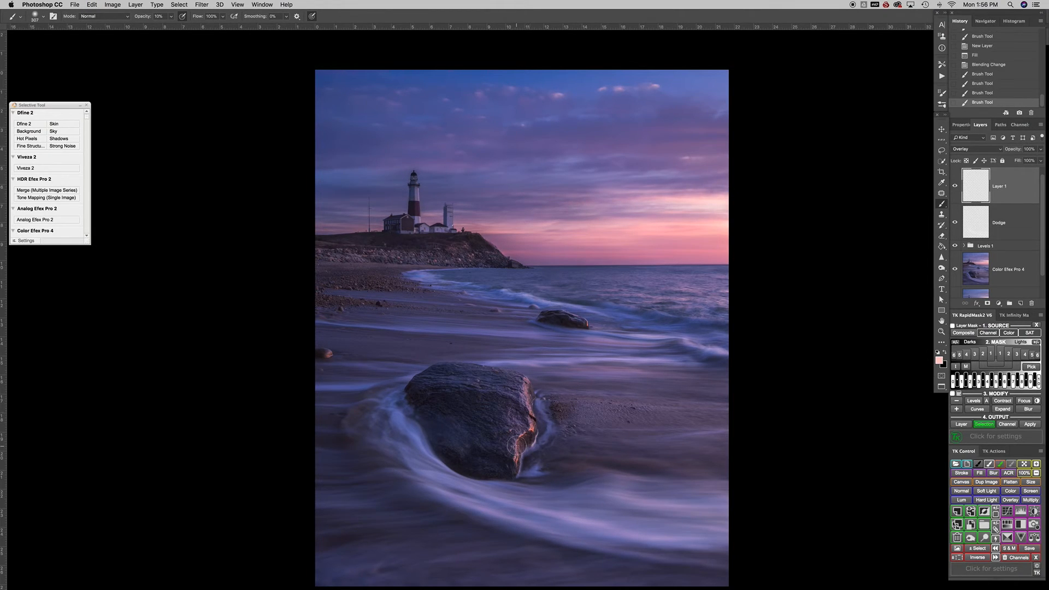
left_click(518, 393)
left_click(523, 387)
Reduce the brush to about 202 px, paint more pink on the large rock, and compare Layer 1 on and off
left_click(452, 385, "ctrl+alt")
mouse_move(453, 384)
left_mouse_down("ctrl+alt")
mouse_move(422, 378)
mouse_move(541, 397)
left_mouse_up("ctrl+alt")
left_click(490, 386)
left_click_drag(508, 431, 516, 432)
left_click(955, 187)
left_click(957, 186)
left_click(957, 186)
left_click(958, 187)
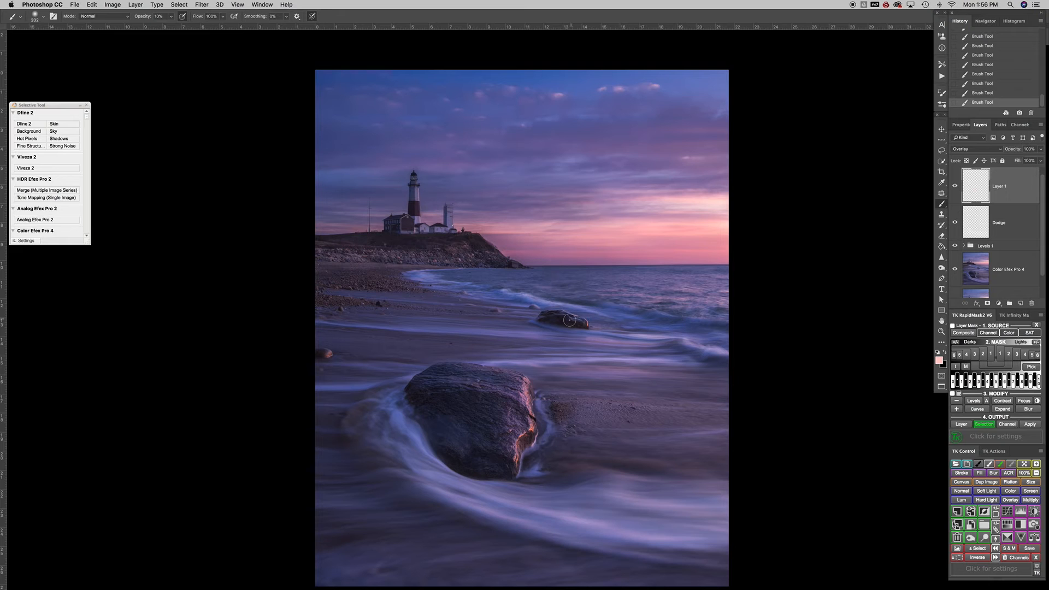
Paint pink light along the top and sunlit edge of the small rock in the surf with a fine brush
left_click_drag(617, 341, 649, 340)
left_click_drag(556, 280, 496, 268)
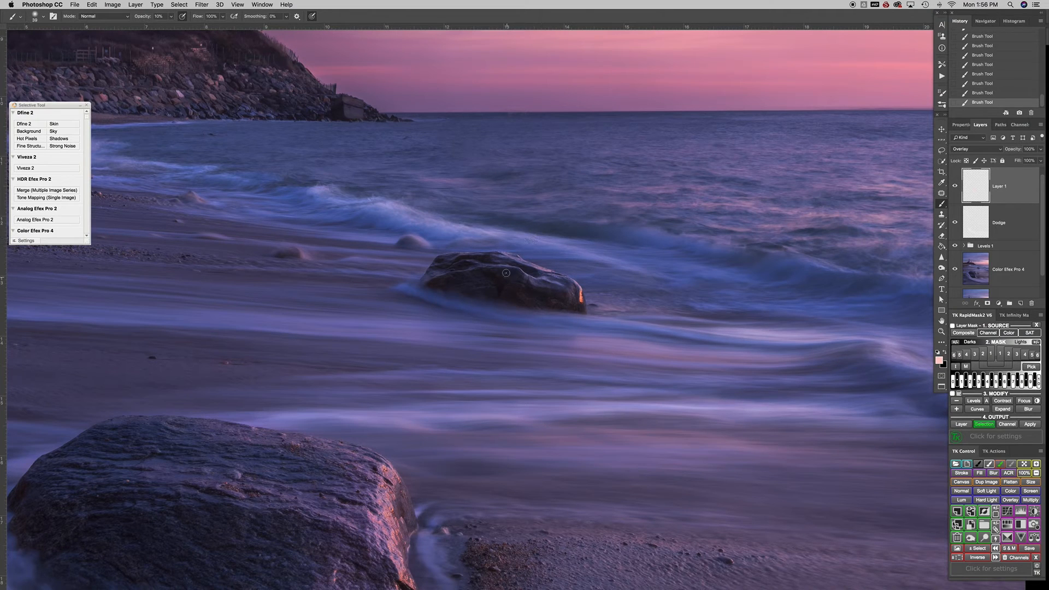
mouse_move(516, 259)
left_mouse_down()
mouse_move(561, 281)
mouse_move(541, 281)
mouse_move(564, 281)
mouse_move(529, 279)
mouse_move(580, 296)
left_mouse_up()
Touch up the top of the large foreground rock with pink light, using a brush of about 180 px
left_click_drag(321, 433, 291, 431)
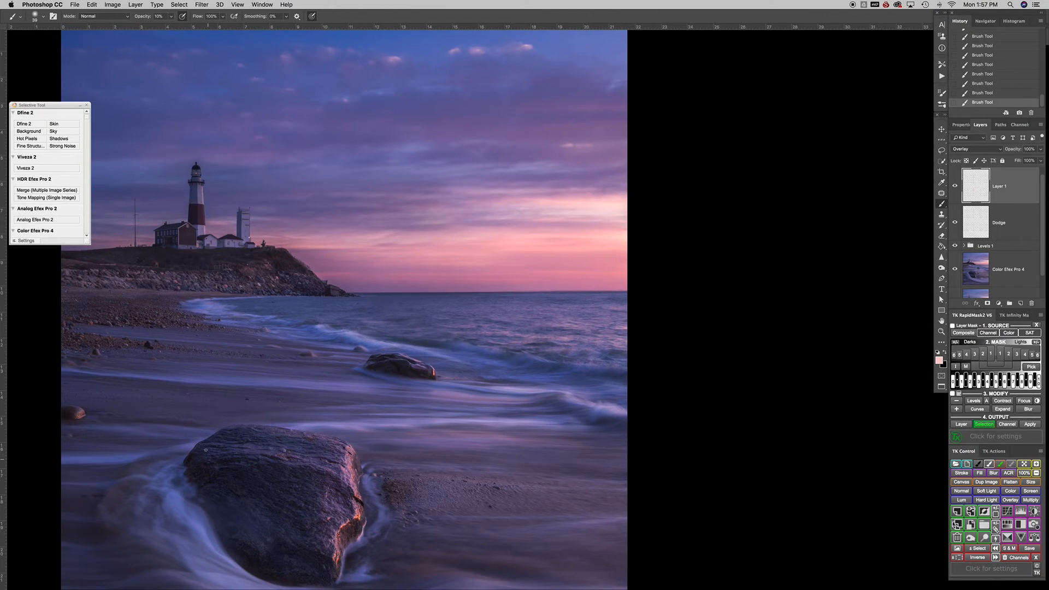
left_click_drag(220, 480, 263, 478)
key("super+z")
left_click_drag(313, 450, 299, 450)
Lower Layer 1's opacity to 71%
left_click(1034, 159)
left_click_drag(1029, 161, 1022, 164)
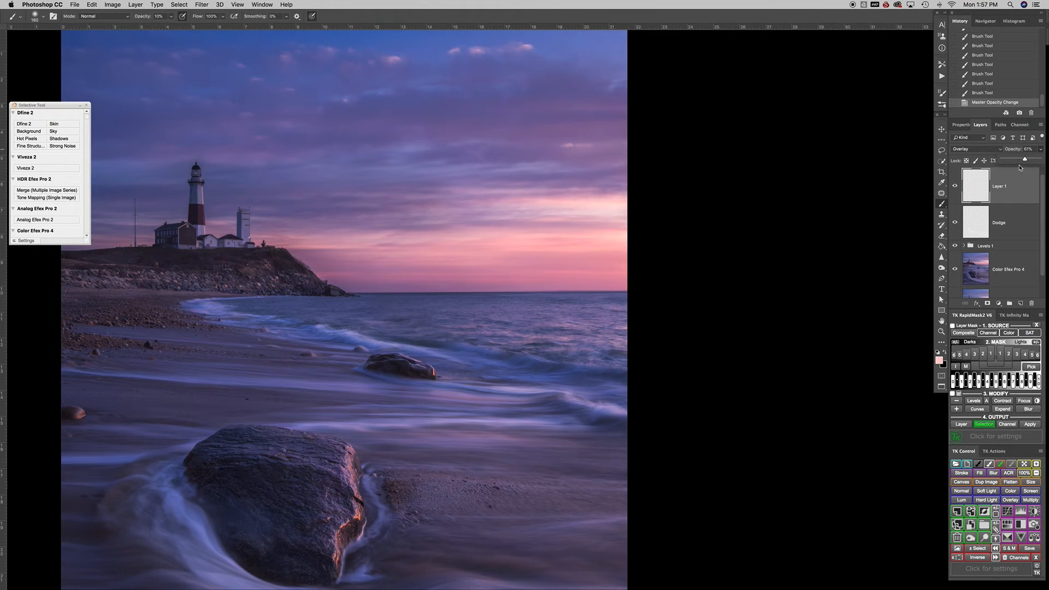
left_click_drag(1023, 160, 1027, 160)
left_click_drag(1027, 160, 1030, 162)
Add a Levels adjustment layer above Layer 1 and open its properties
key("super+r")
left_click_drag(282, 302, 414, 227)
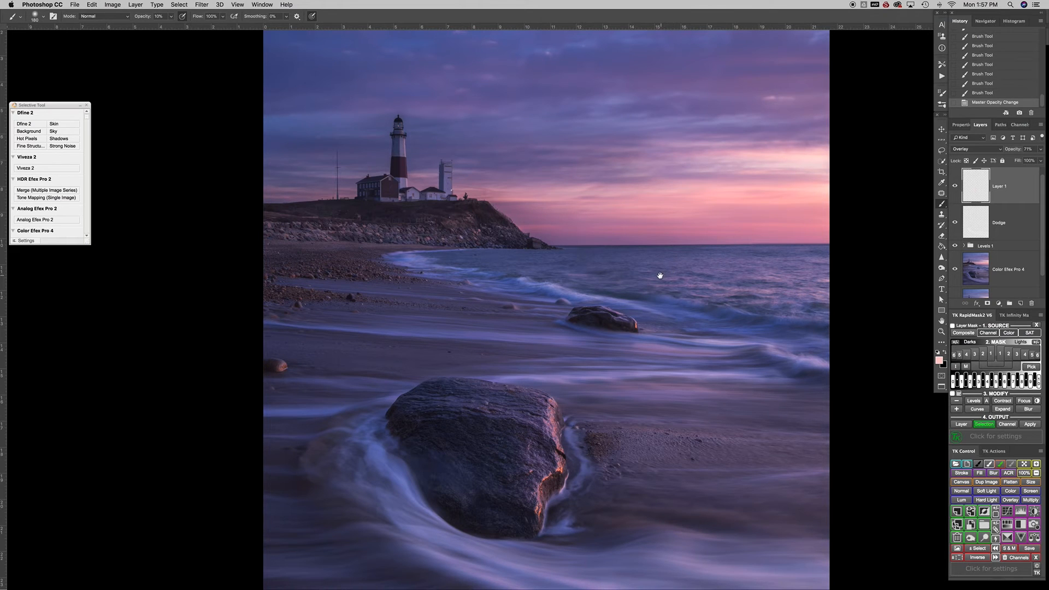
left_click_drag(782, 277, 754, 234)
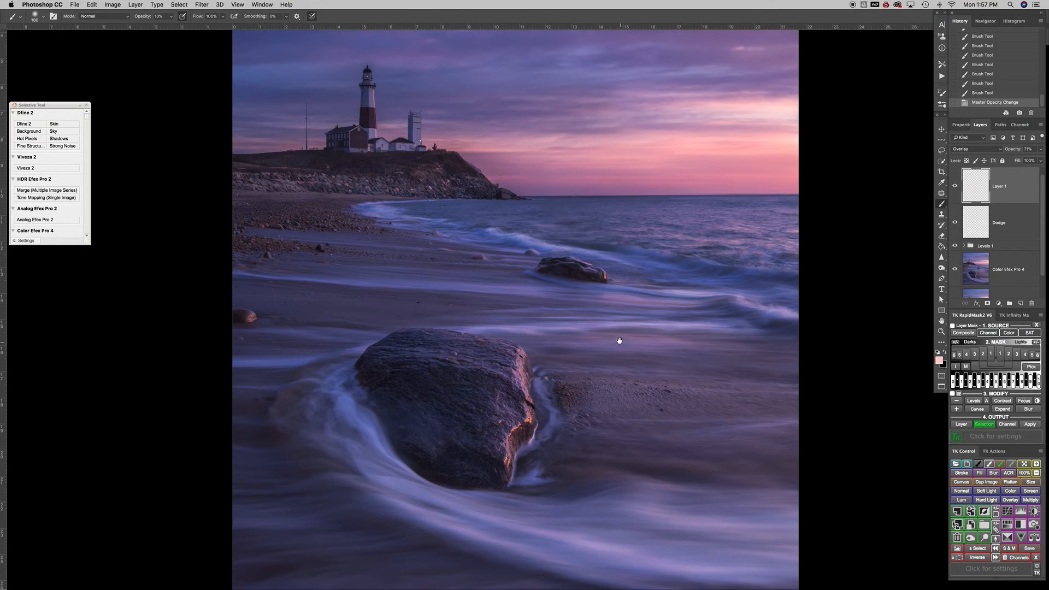
left_click_drag(614, 344, 620, 475)
key("super+r")
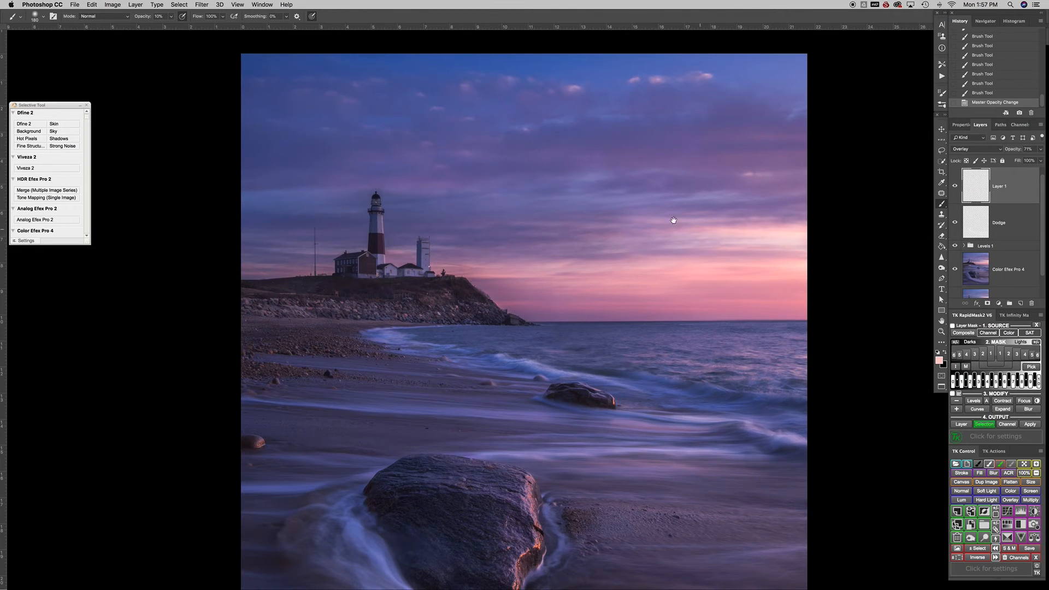
left_click(1020, 512)
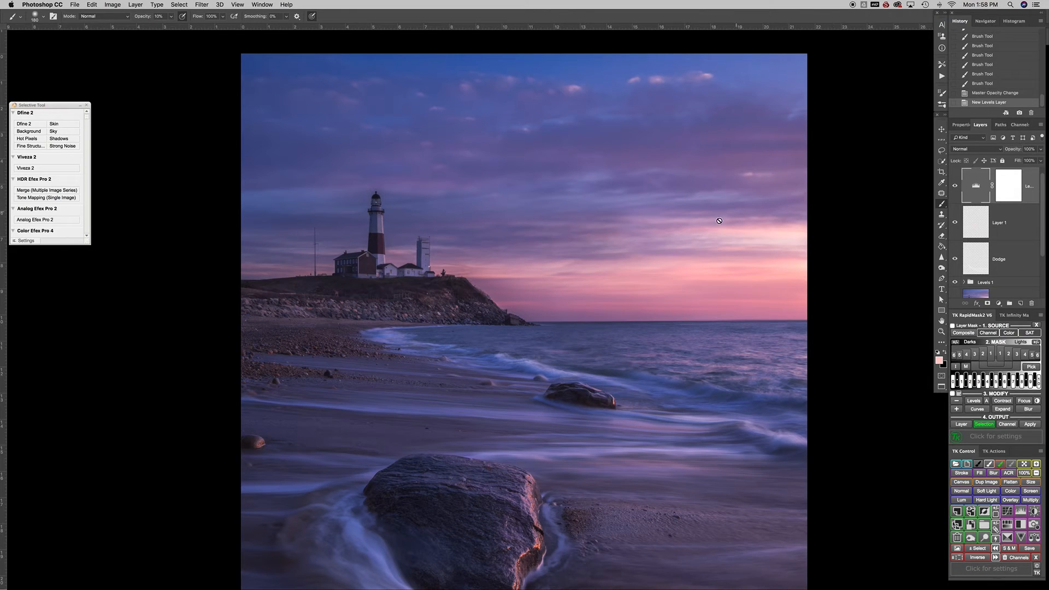
double_click(976, 187)
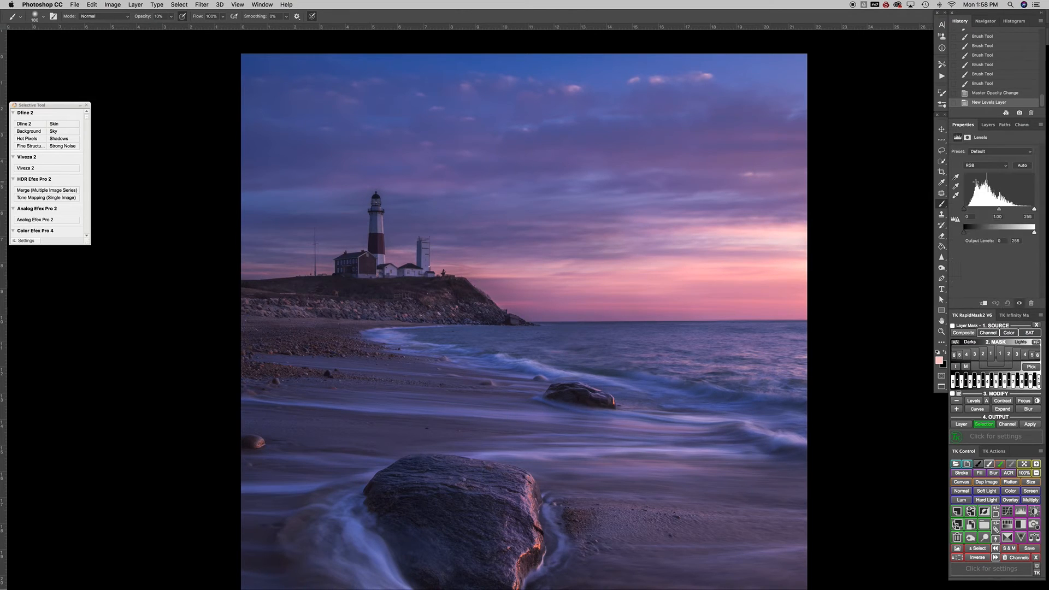
left_click(1000, 211)
left_click_drag(1000, 212, 1031, 213)
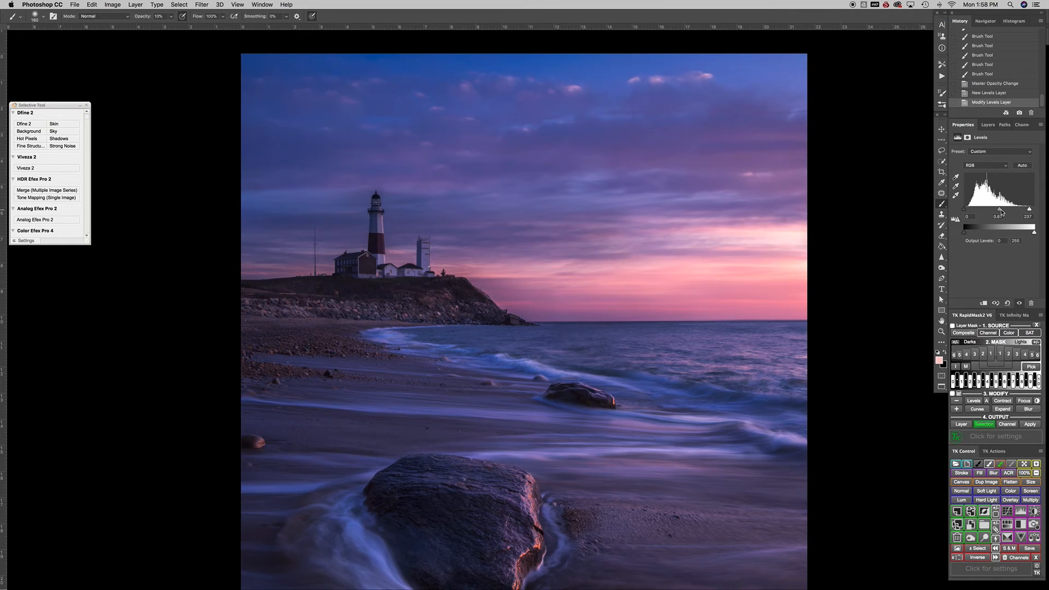
left_click_drag(1029, 211, 1023, 211)
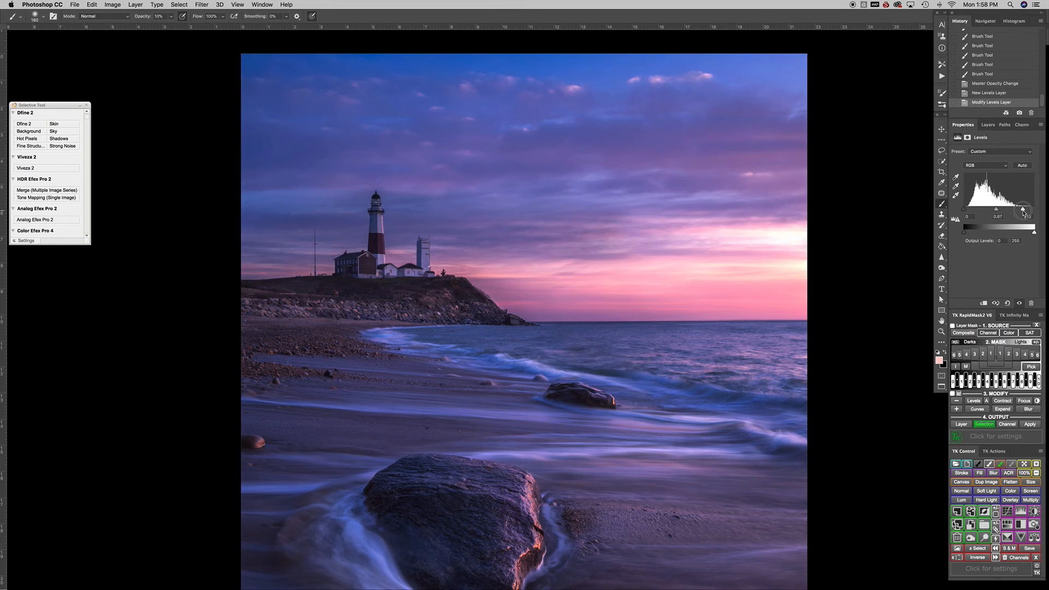
mouse_move(1023, 211)
left_mouse_down()
mouse_move(1034, 214)
mouse_move(1000, 212)
left_mouse_up()
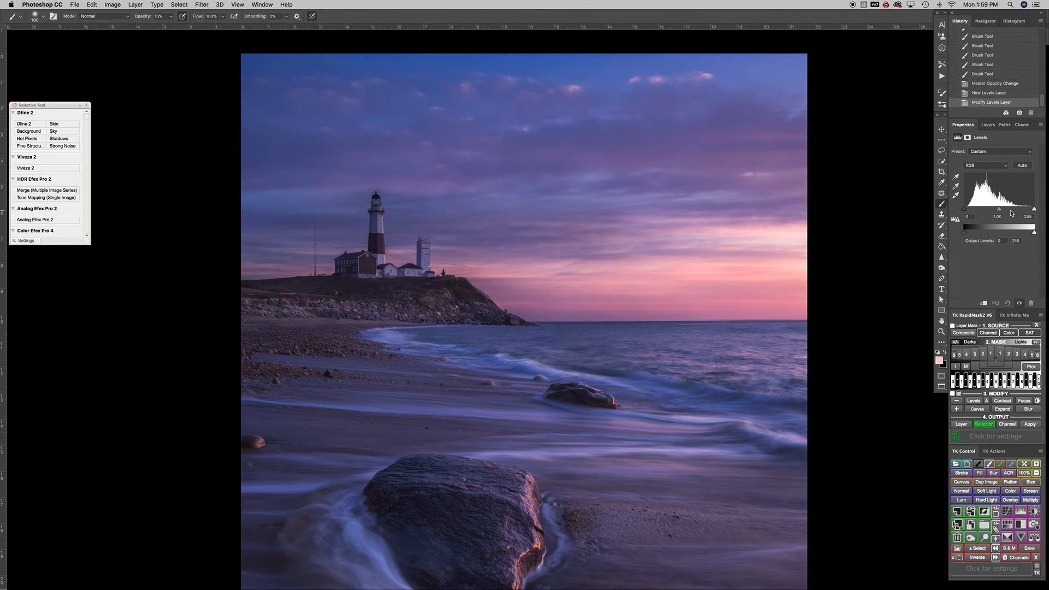
Set the Levels white input to 176 and midtones to 0.83, and compare the adjustment on and off
left_click_drag(1034, 211, 1014, 211)
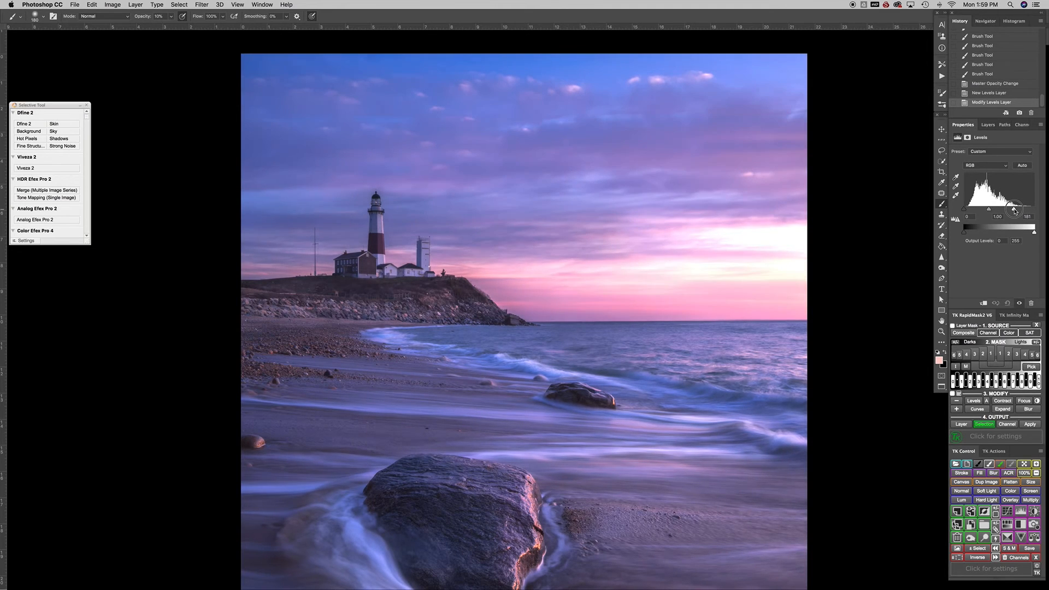
left_click_drag(989, 210, 991, 213)
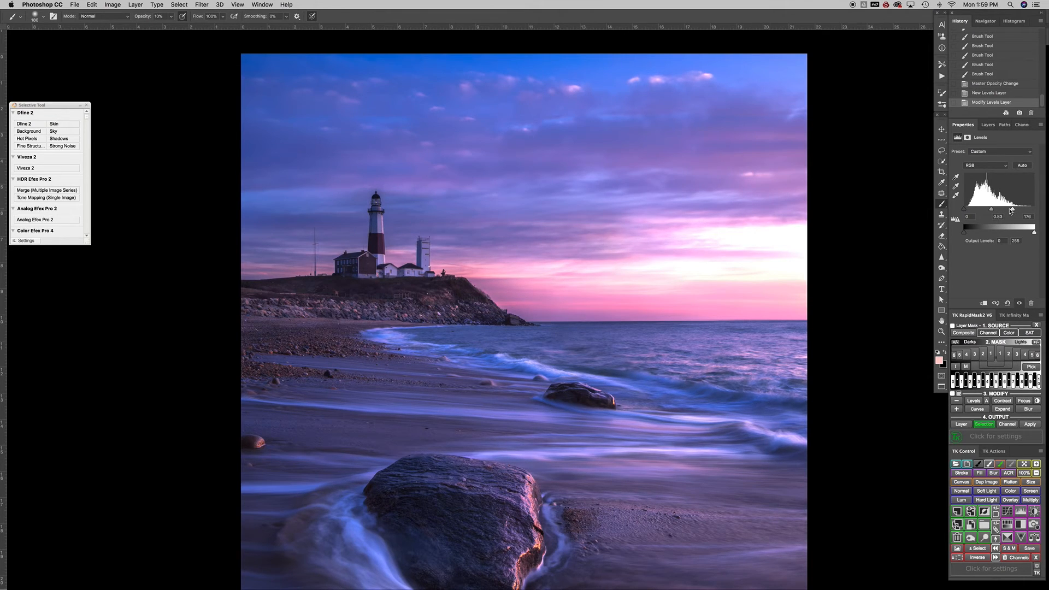
left_click(1019, 303)
left_click(1019, 304)
left_click(1019, 304)
left_click(1019, 304)
left_click(1019, 304)
left_click(1019, 303)
left_click(985, 126)
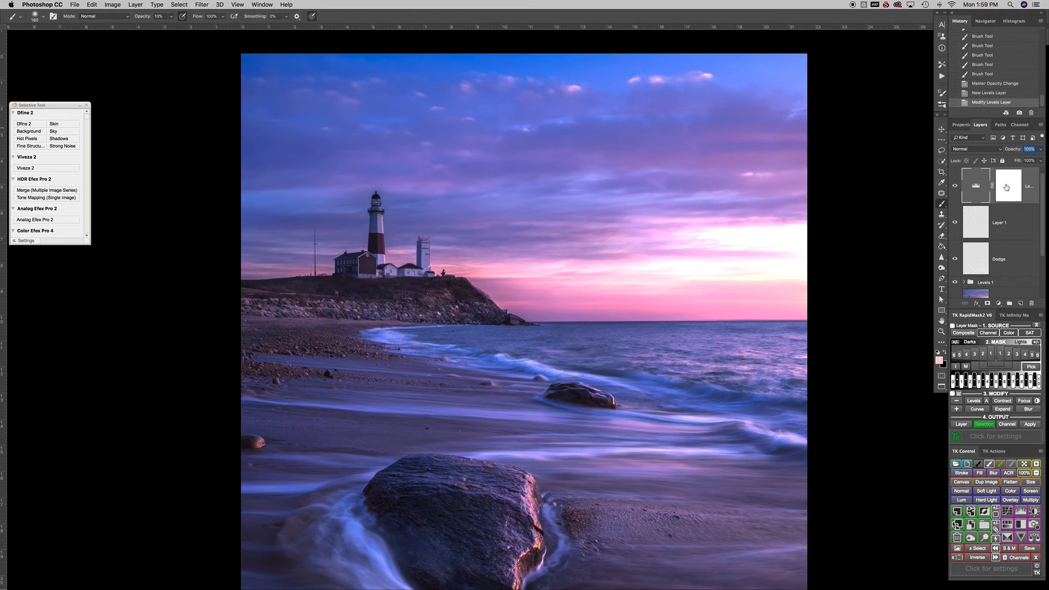
Invert the Levels mask to black, enlarge the brush to about 1387 px and set its opacity to 30%
left_click(1006, 189)
key("ctrl+i")
left_click_drag(420, 289, 564, 268)
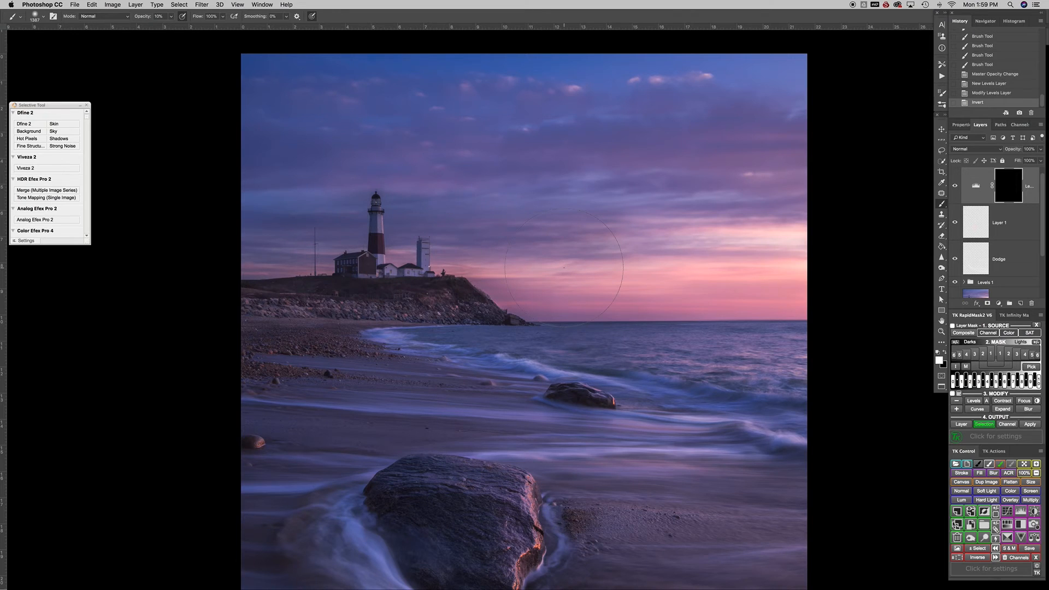
key("3")
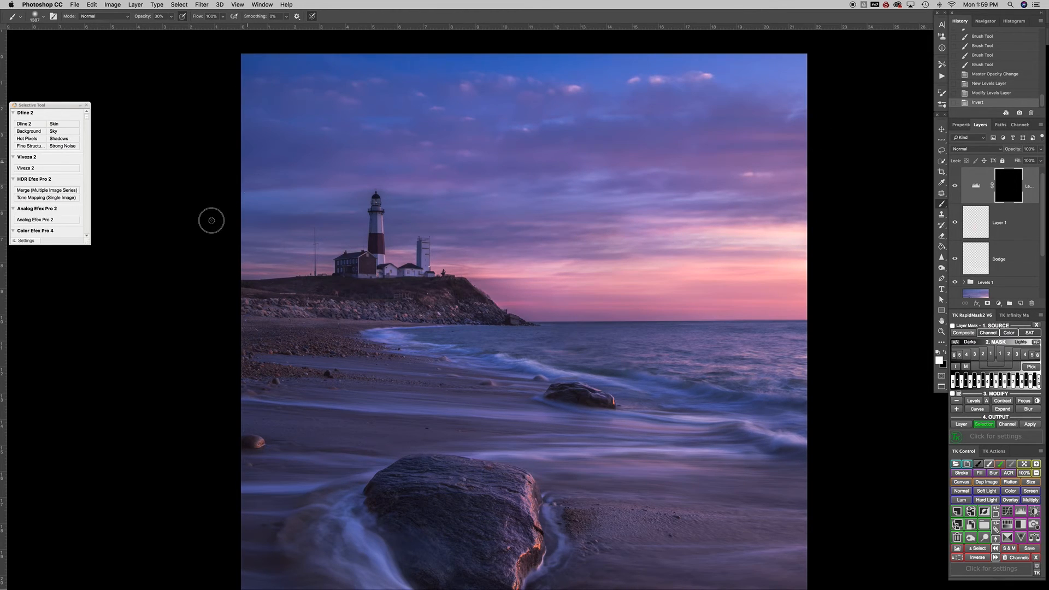
Paint white on the Levels mask over the sky, the lighthouse headland and the beach below it
left_click_drag(329, 272, 458, 265)
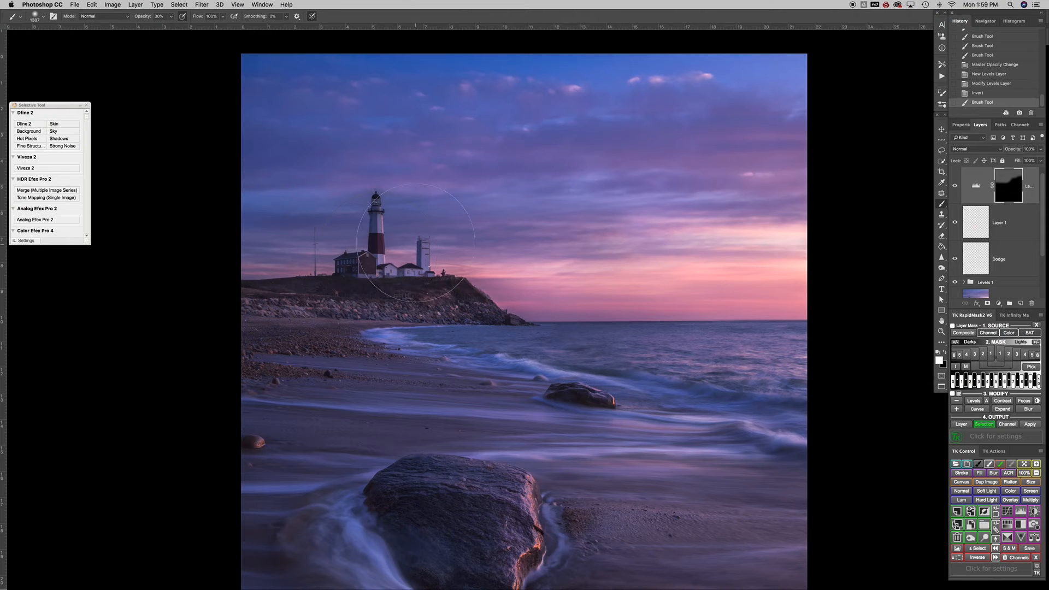
left_click_drag(309, 253, 437, 242)
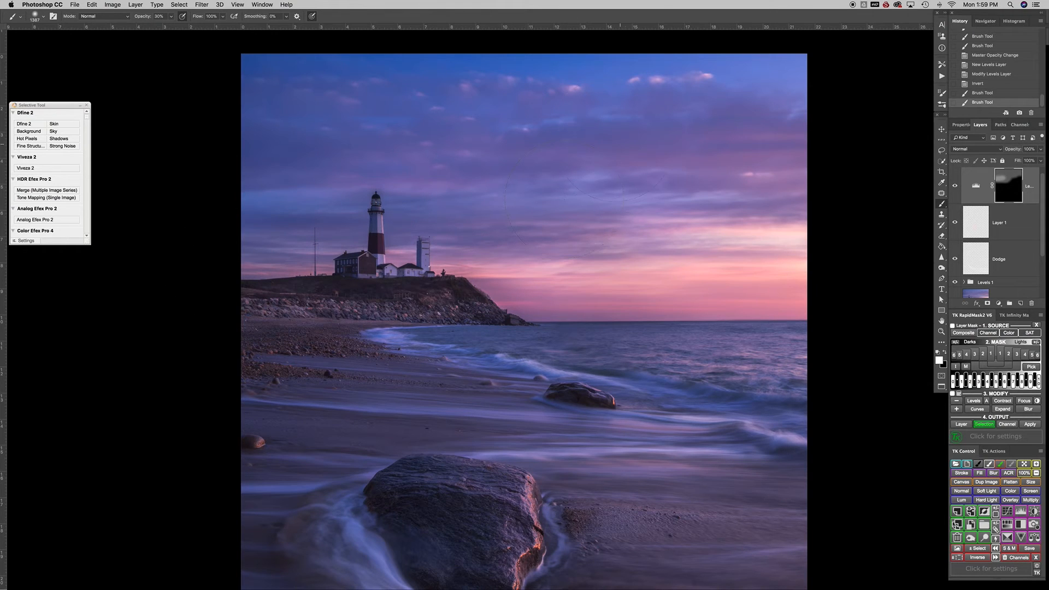
left_click_drag(134, 141, 123, 143)
left_click_drag(207, 104, 629, 85)
left_click_drag(787, 78, 749, 73)
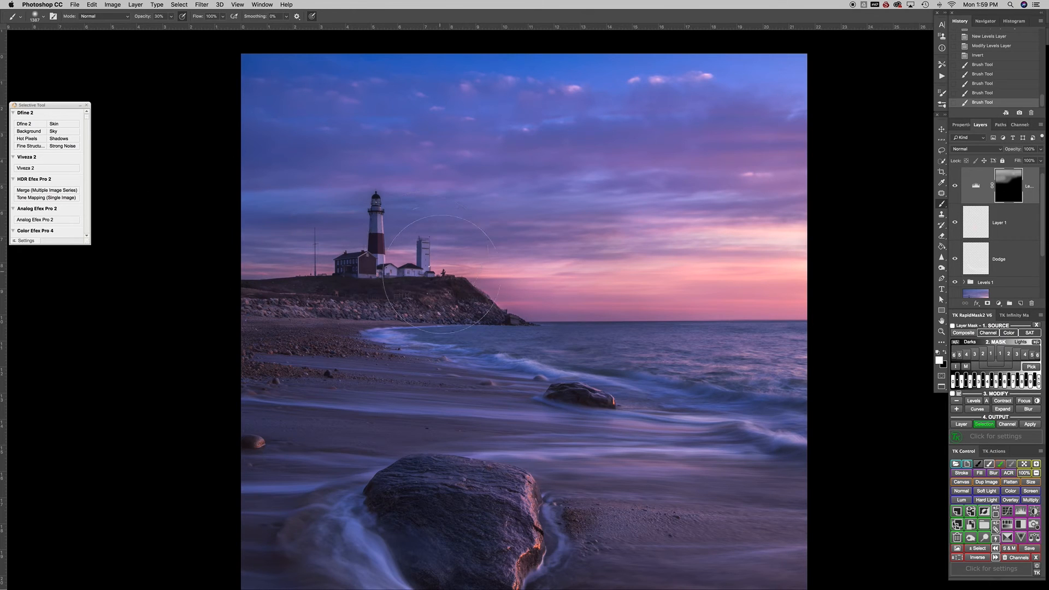
left_click_drag(416, 346, 157, 349)
left_click_drag(411, 342, 318, 373)
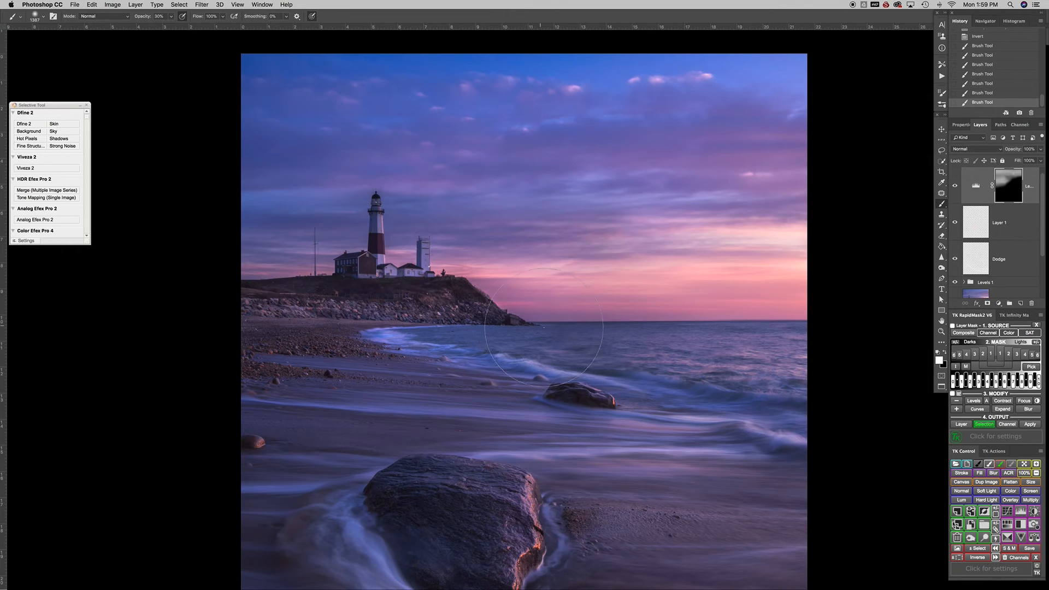
Reduce the brush to about 554 px and paint the Levels mask along the pink sky above the horizon
left_click_drag(546, 314, 846, 321)
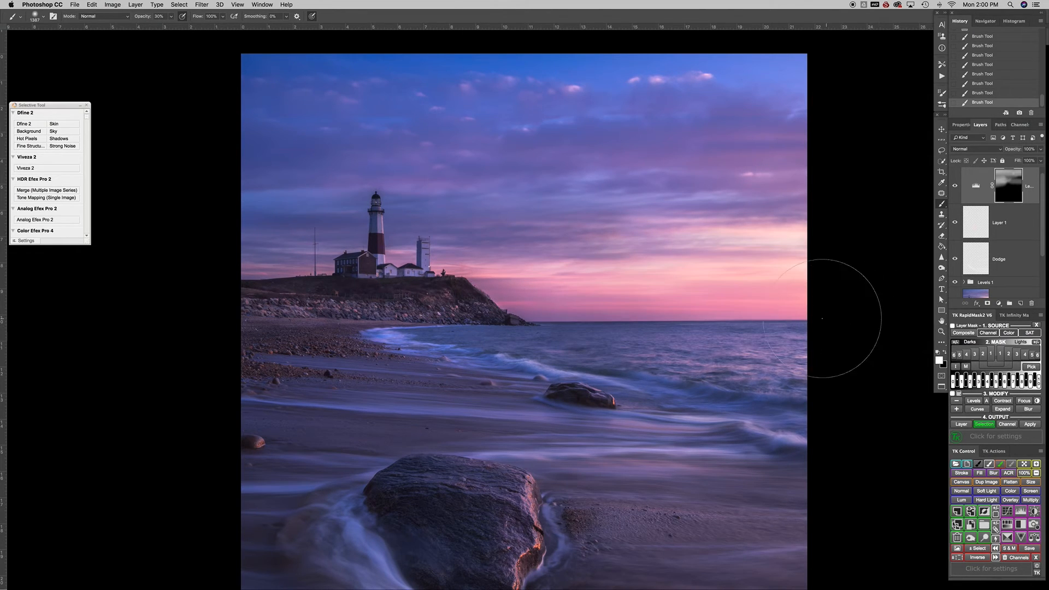
left_click_drag(702, 316, 666, 316)
key("super+z")
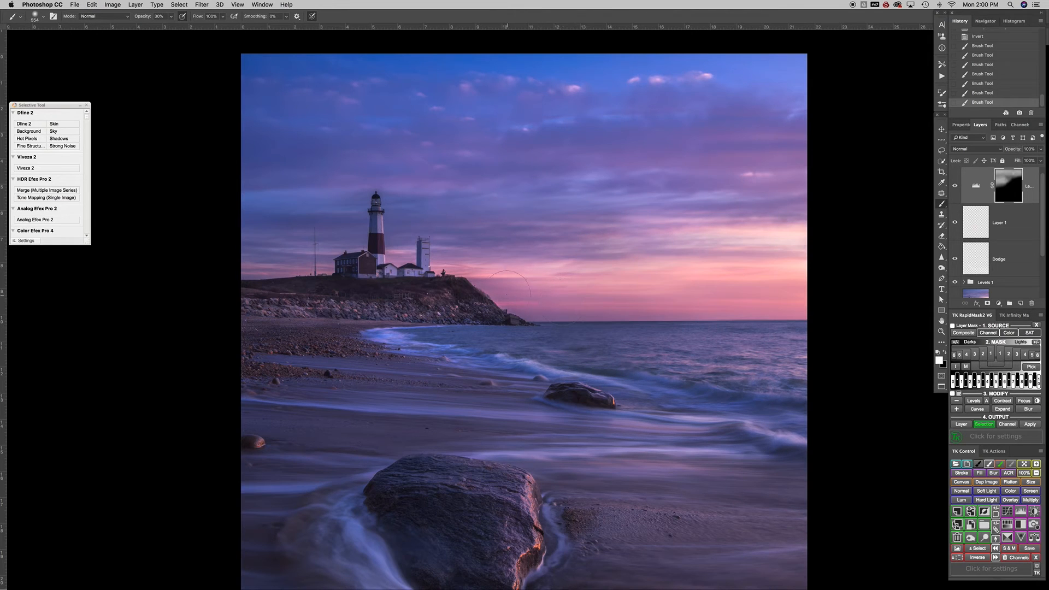
left_click_drag(525, 299, 907, 295)
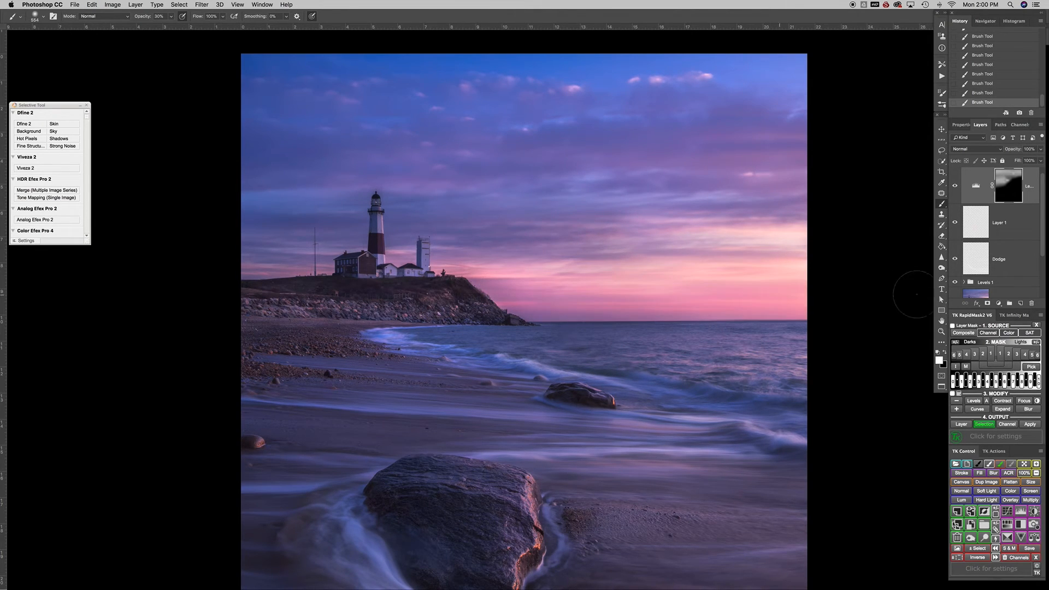
key("super+z")
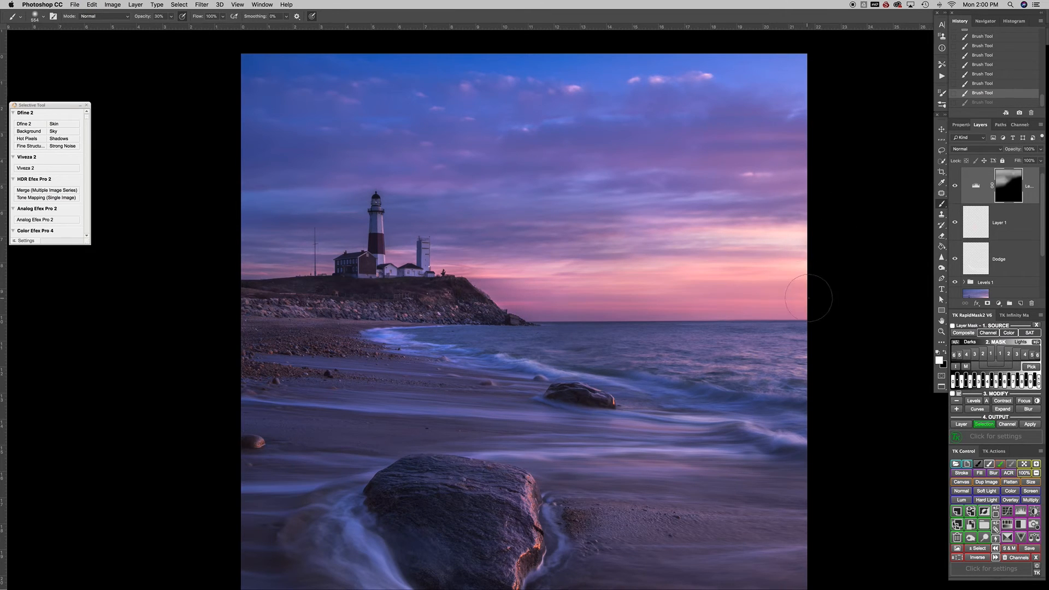
left_click_drag(815, 280, 641, 297)
key("super+shift+z")
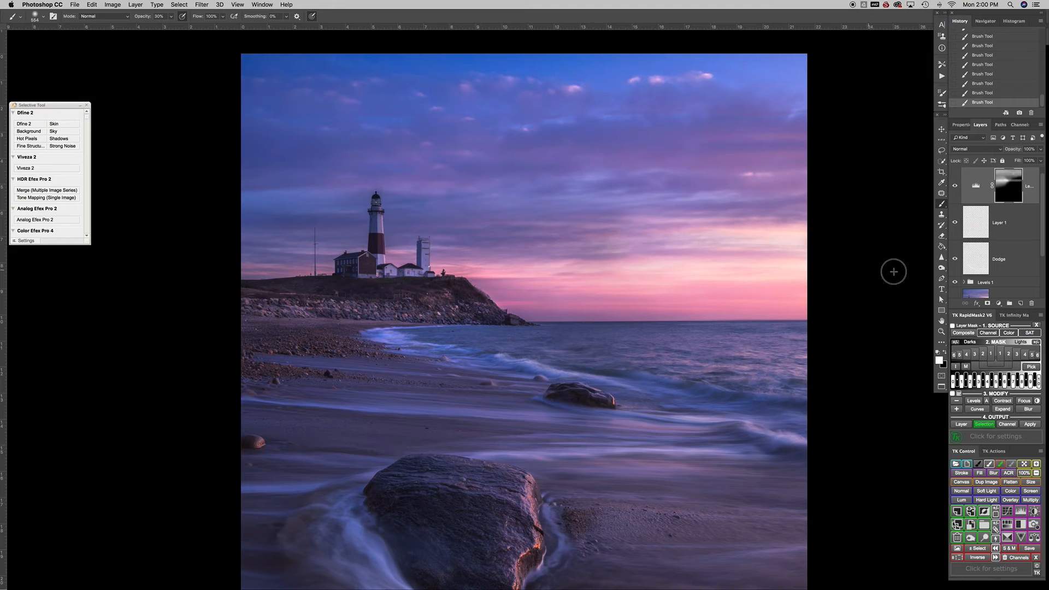
key("super+z")
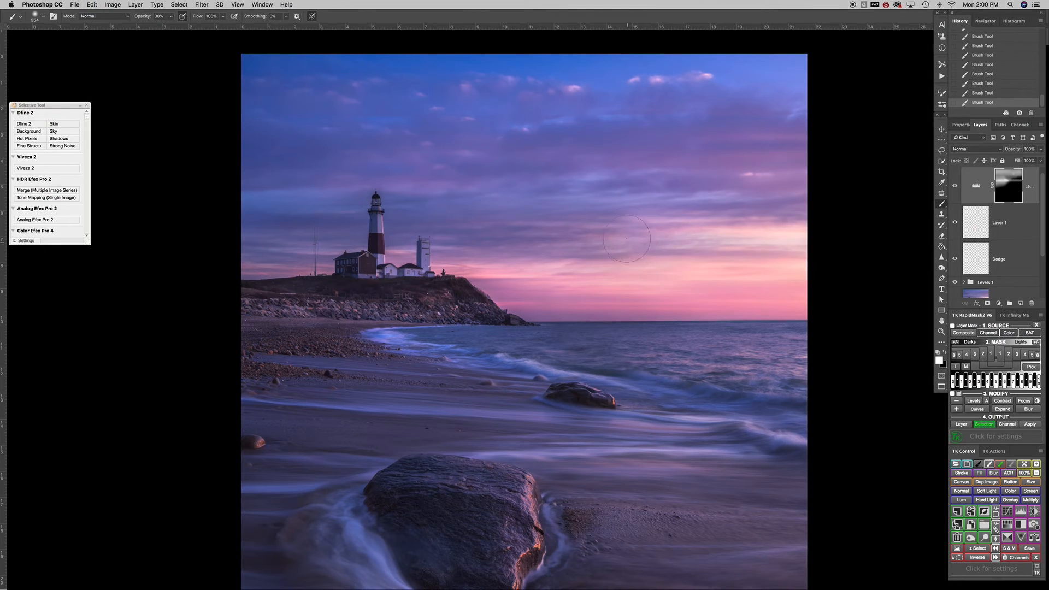
Paint the Levels mask over the lighthouse and rocky shore with a smaller brush at 20% opacity, and compare the layer on and off
mouse_move(732, 254)
left_mouse_down()
mouse_move(699, 258)
mouse_move(704, 266)
left_mouse_up()
key("2")
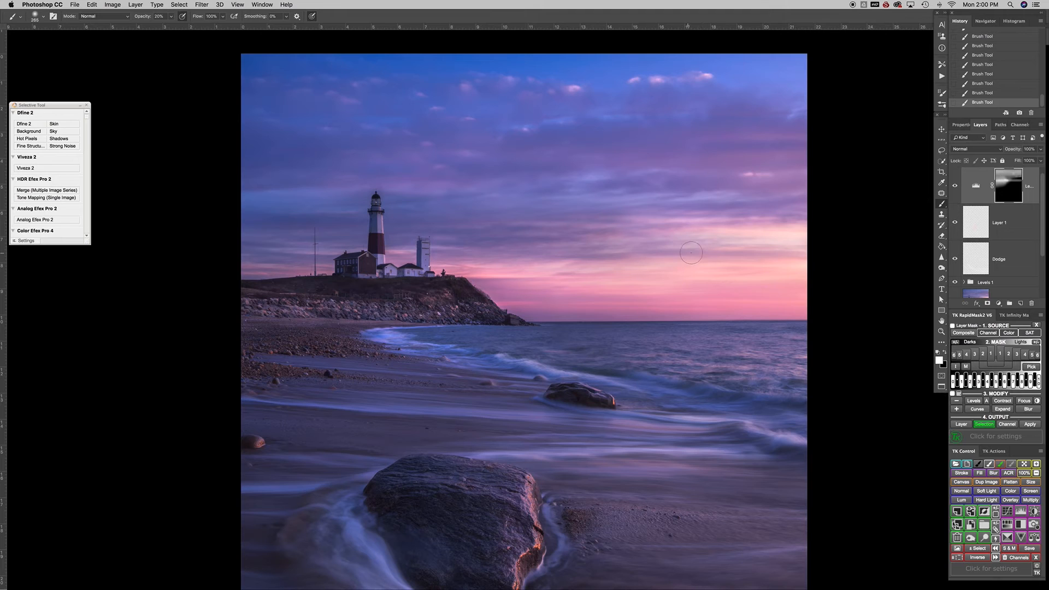
key("super+z")
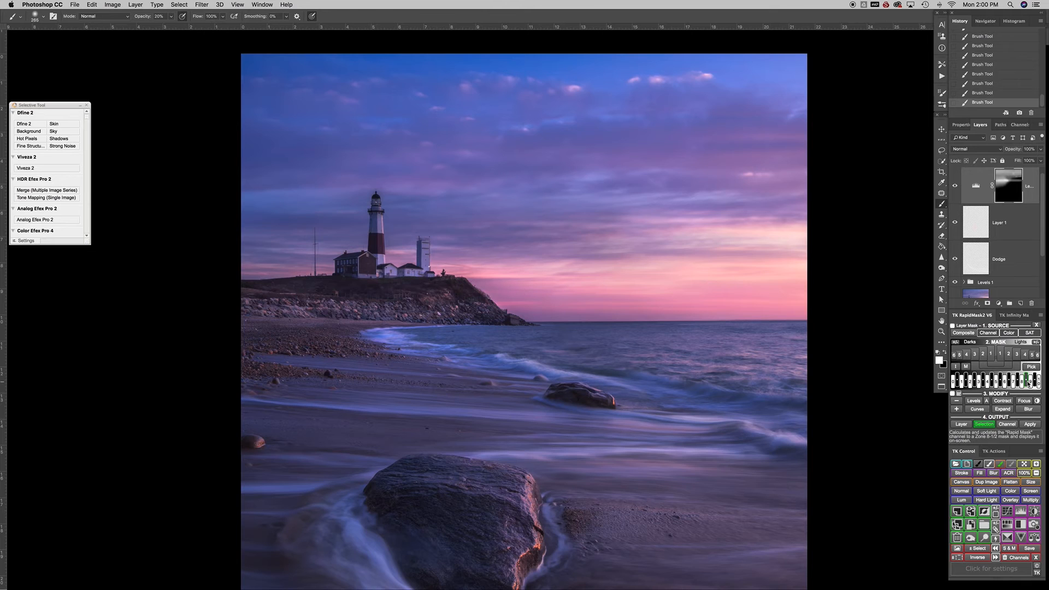
left_click(1034, 333)
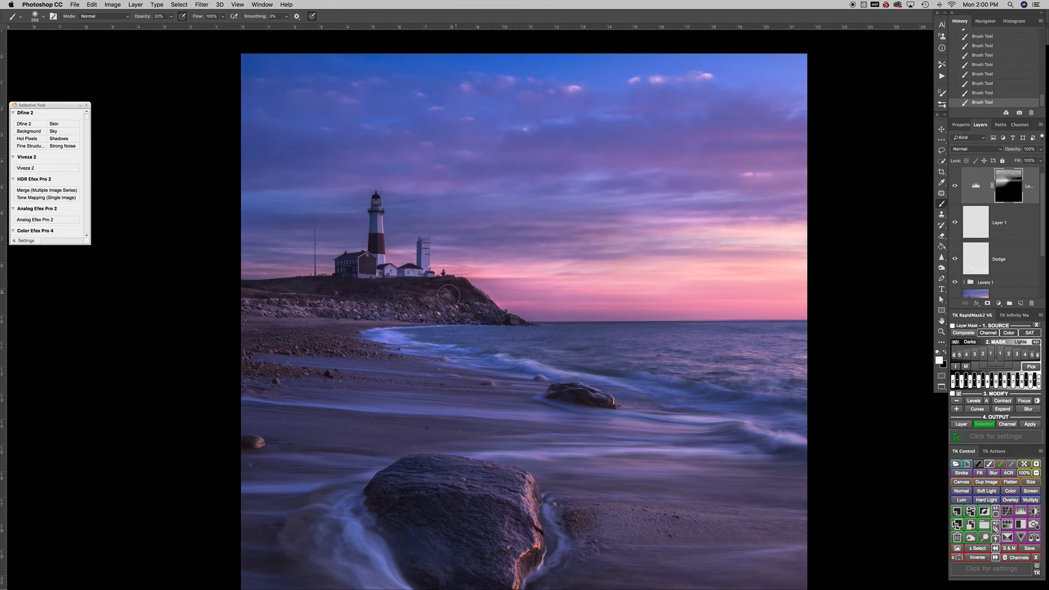
mouse_move(375, 230)
left_mouse_down()
mouse_move(361, 232)
mouse_move(387, 221)
left_mouse_up()
left_click_drag(250, 307, 276, 308)
left_click(956, 186)
left_click(955, 186)
left_click(956, 186)
left_click(956, 186)
scroll(757, 276, "down", 3)
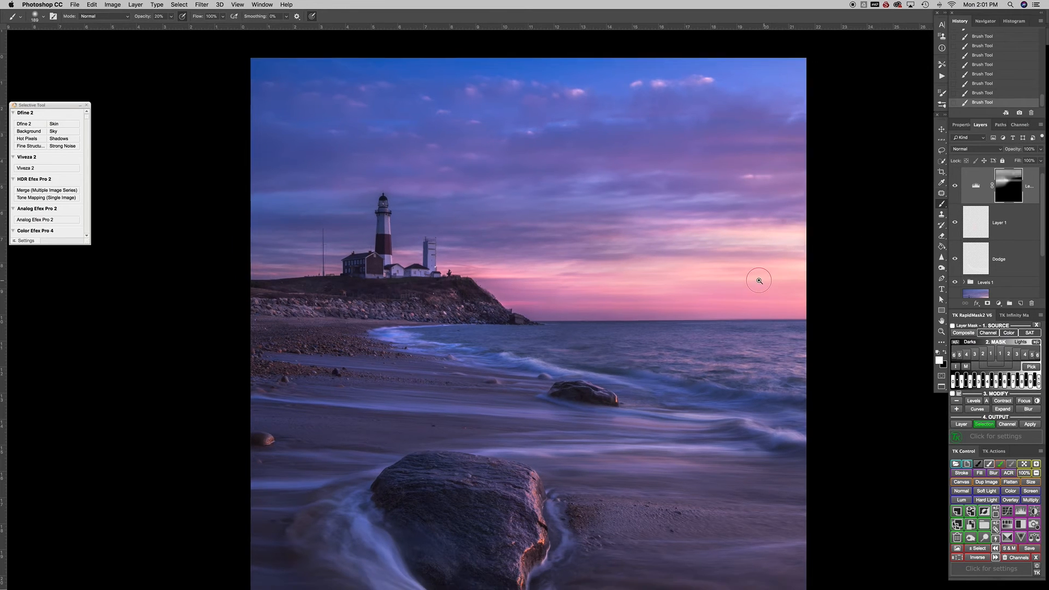
Compare the image with the masked Levels layer on and off, in the full view and close up on the lighthouse headland
left_click(955, 186)
left_click(955, 186)
left_click(955, 186)
left_click(956, 187)
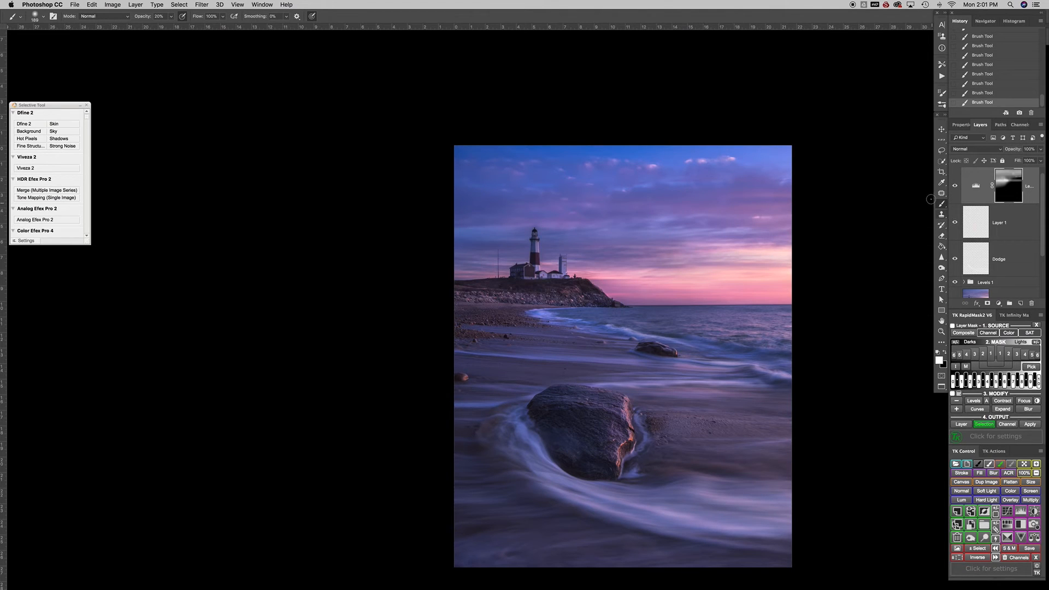
left_click(956, 187)
left_click(956, 186)
key("super+space")
left_click_drag(541, 256, 571, 257)
left_click(956, 186)
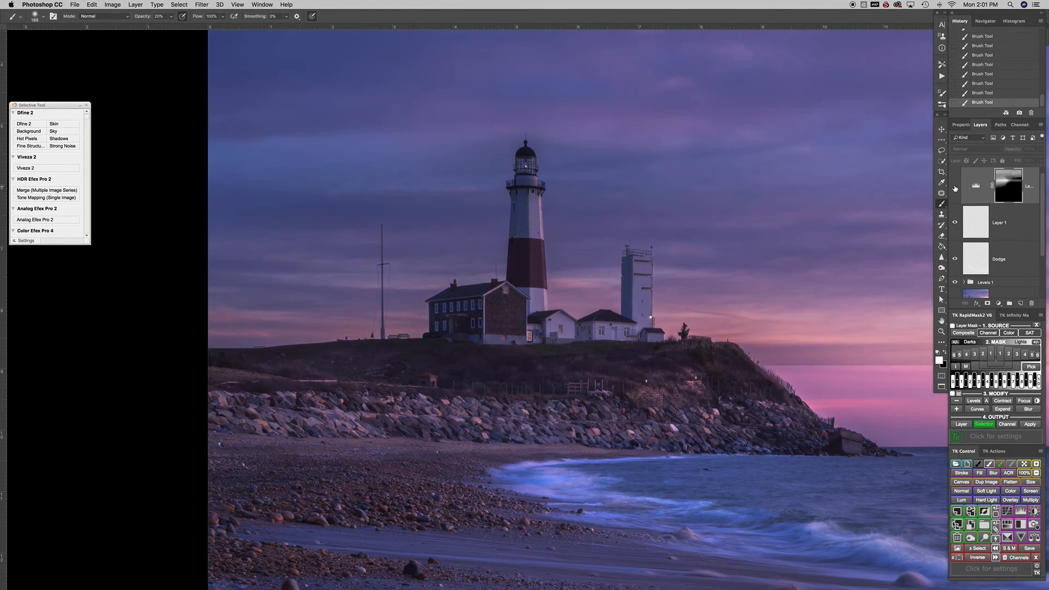
left_click(955, 187)
left_click(955, 186)
left_click(956, 187)
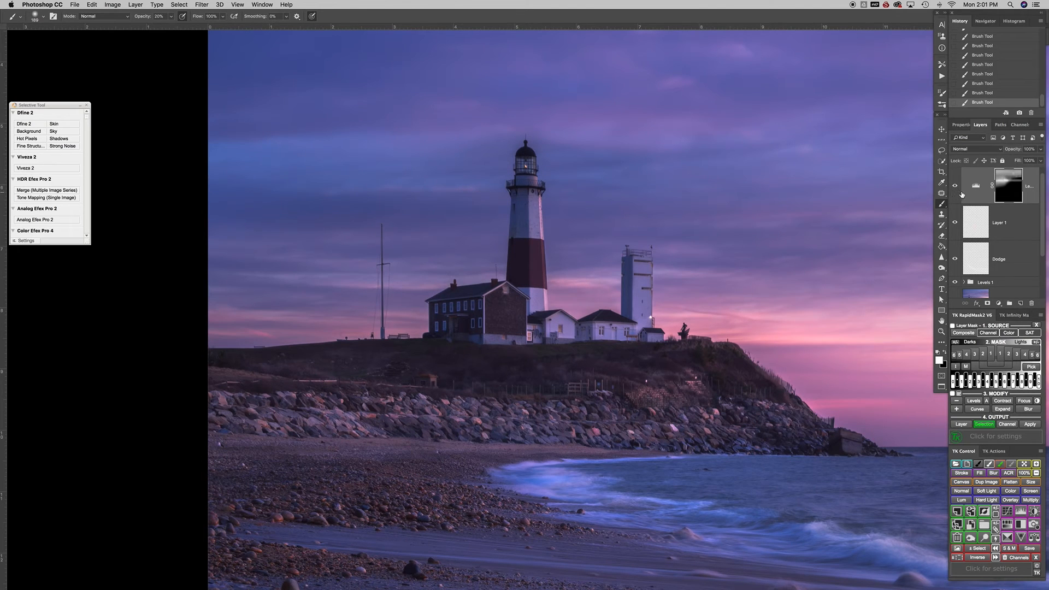
Split the black This Layer slider in the Levels layer's Blend If options and compare the result with the preview off
right_click(981, 186)
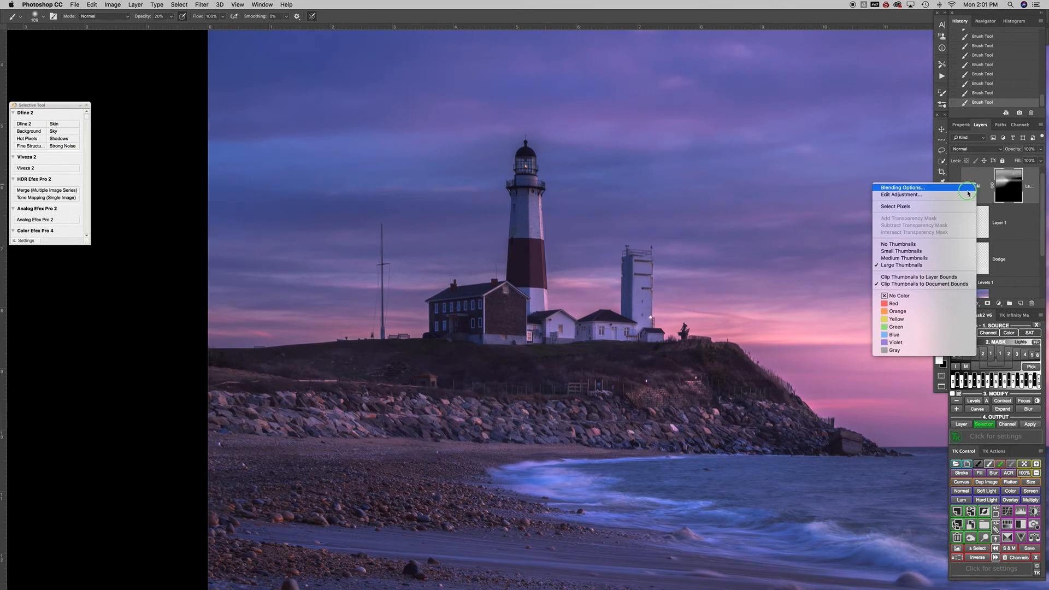
left_click(929, 198)
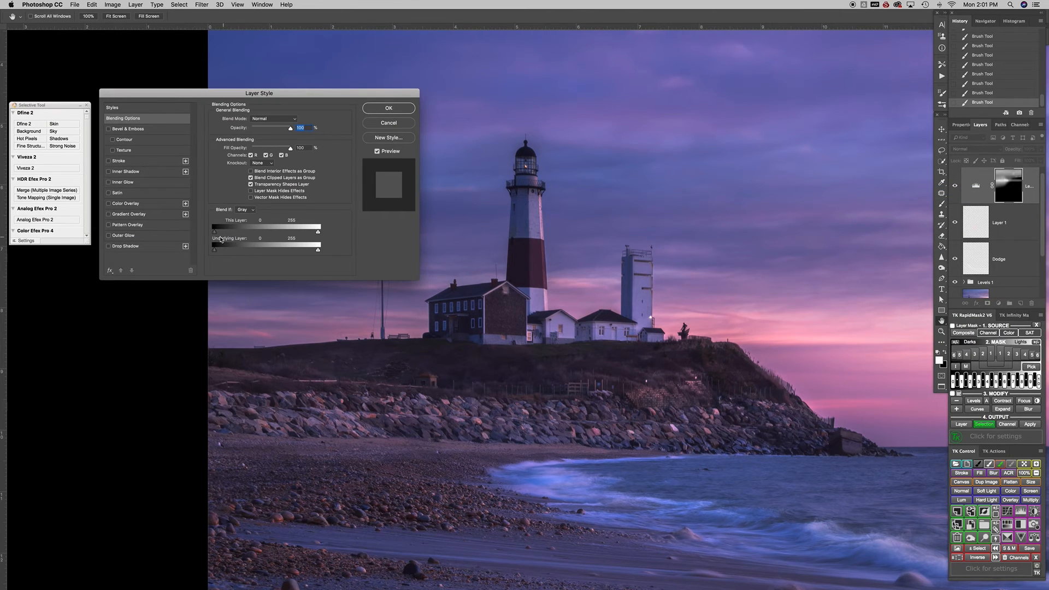
key("alt")
left_click_drag(215, 233, 230, 235)
left_click(377, 151)
left_click(378, 152)
left_click(378, 152)
left_click(377, 152)
left_click(376, 152)
Extend the split This Layer shadow range of the Levels layer to 0/105 and apply the blending options
left_click_drag(229, 234, 251, 235)
left_click(378, 152)
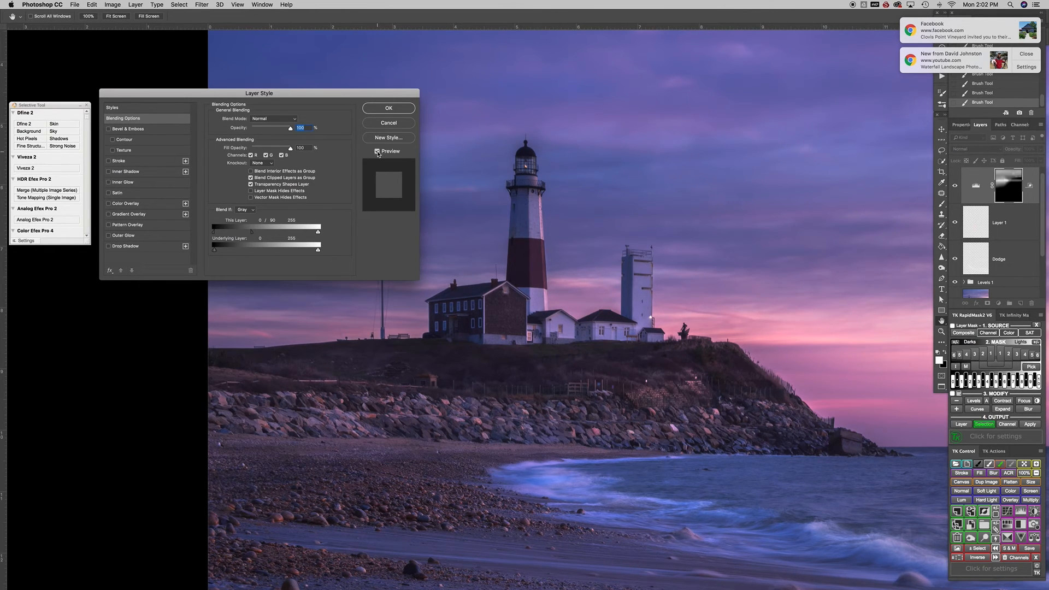
left_click_drag(259, 233, 258, 236)
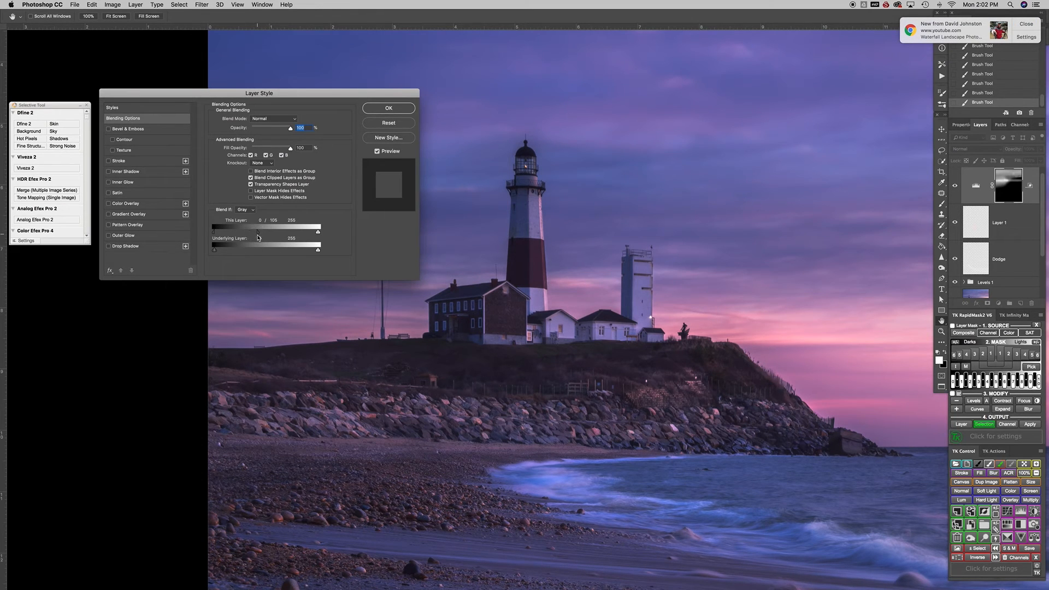
left_click(376, 152)
left_click(378, 152)
left_click(392, 108)
Compare the whole image with the blended Levels layer on and off
key("super+space")
left_click_drag(767, 252, 571, 258)
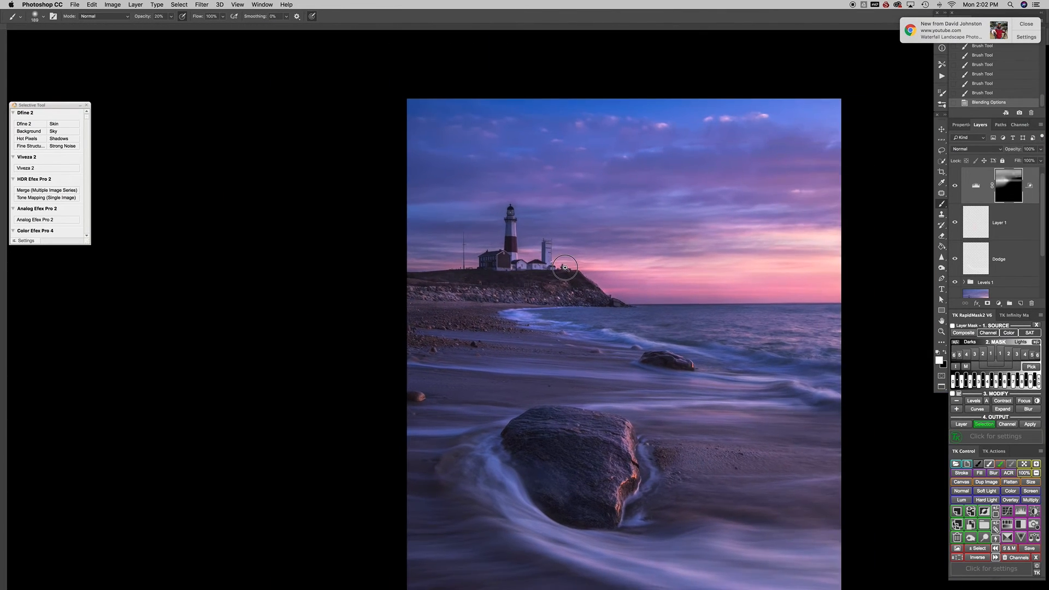
left_click(954, 187)
left_click(955, 187)
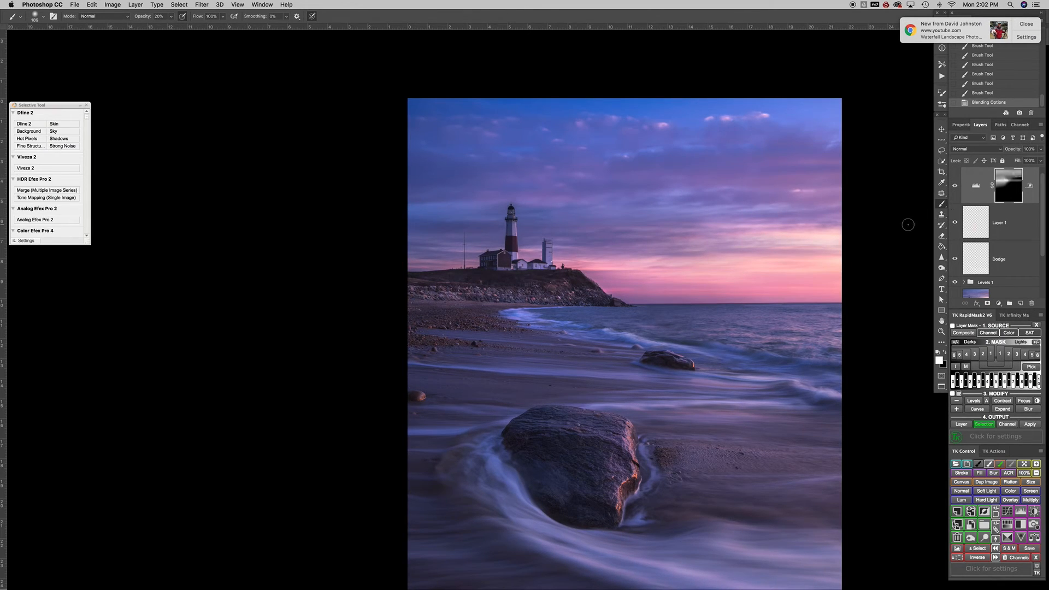
left_click_drag(590, 285, 584, 287)
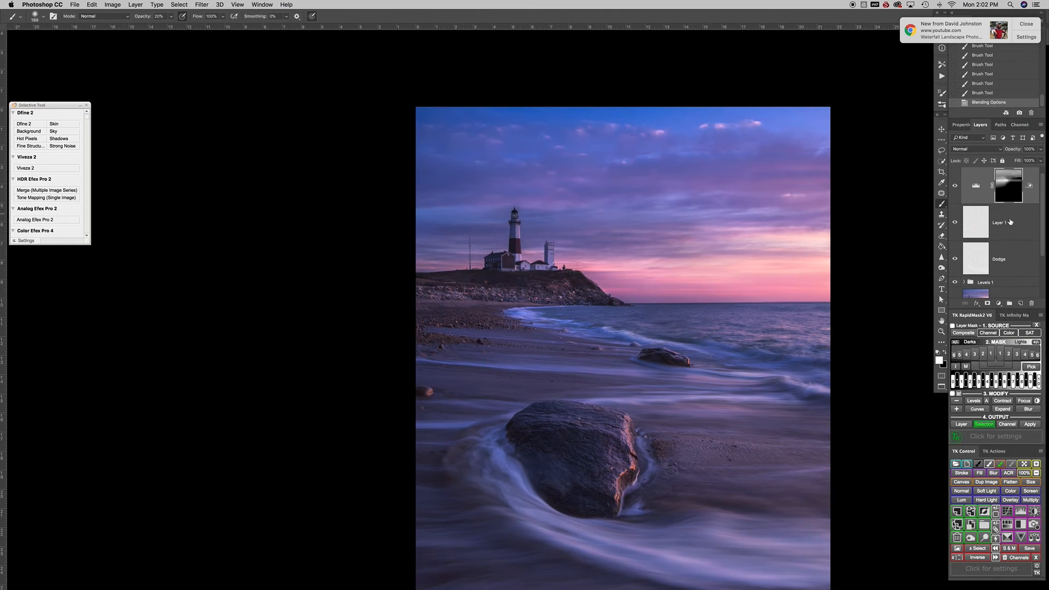
Select the layers from the top Levels layer down to the Blend group and stamp them into a new merged layer
mouse_move(1043, 221)
left_mouse_down()
mouse_move(1044, 251)
mouse_move(1044, 207)
left_mouse_up()
left_click(976, 187)
left_click(1030, 25)
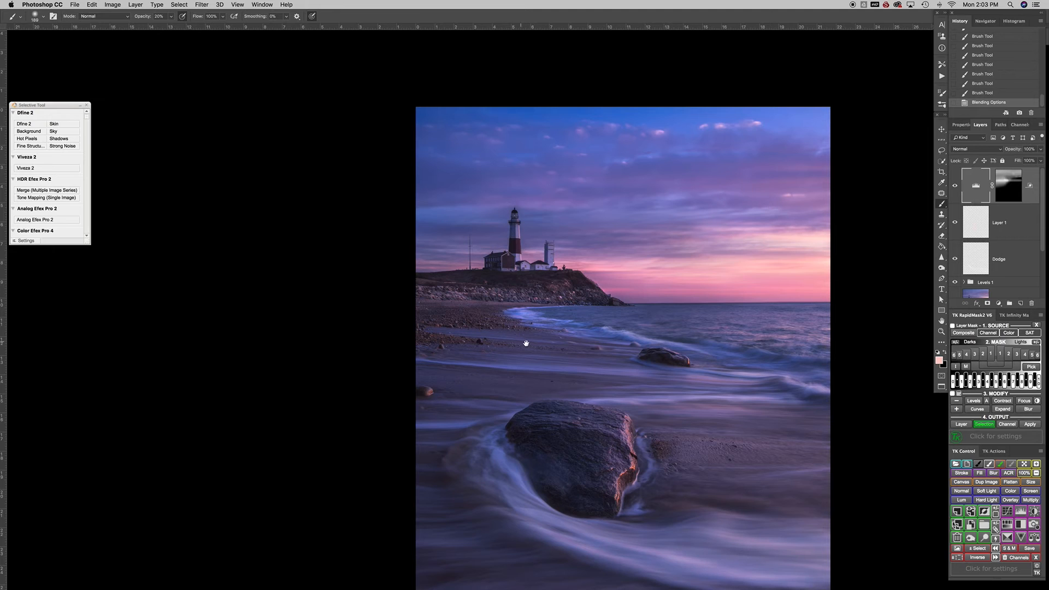
left_click_drag(540, 338, 478, 268)
key("super+r")
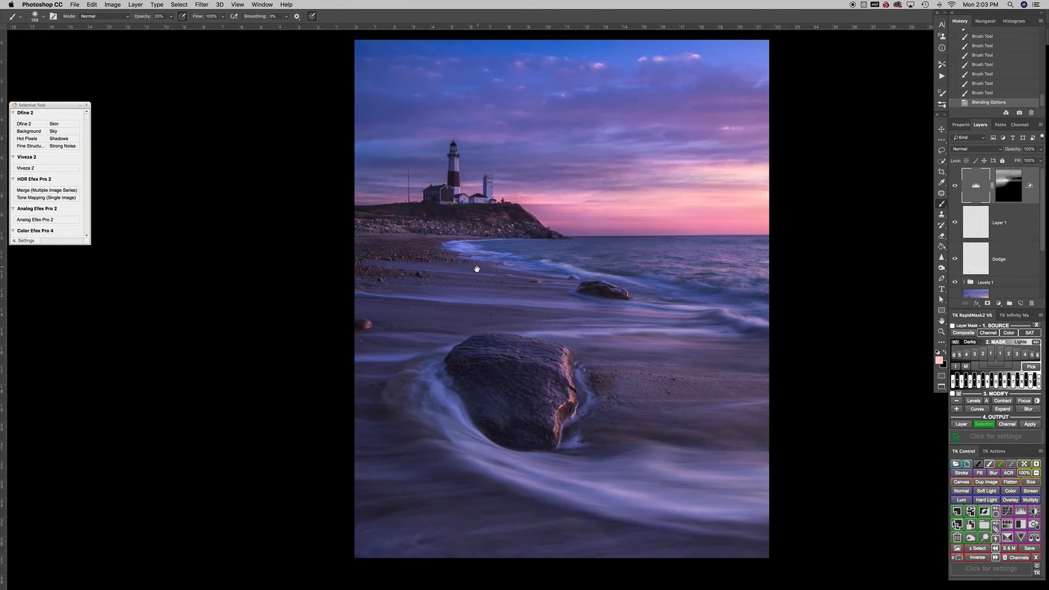
scroll(1041, 249, "down", 3)
scroll(991, 295, "down", 1)
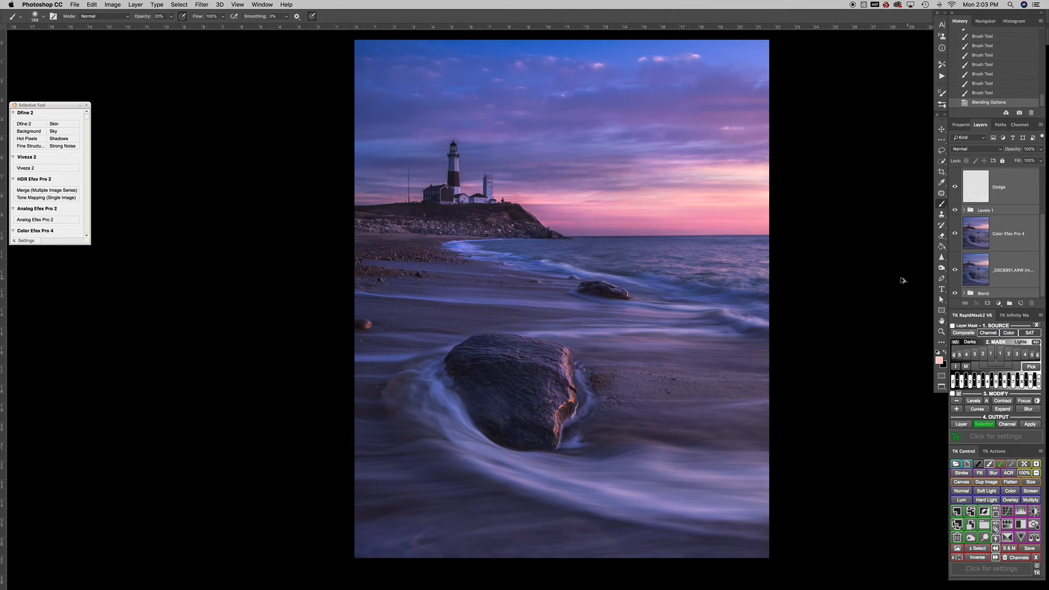
key("super+alt+shift+e")
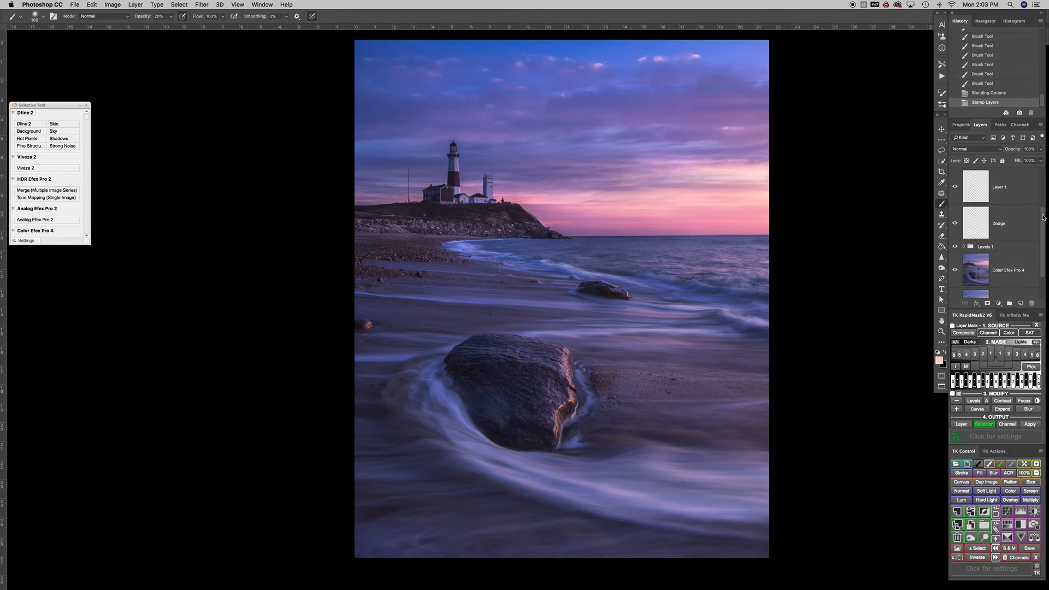
scroll(1018, 187, "up", 2)
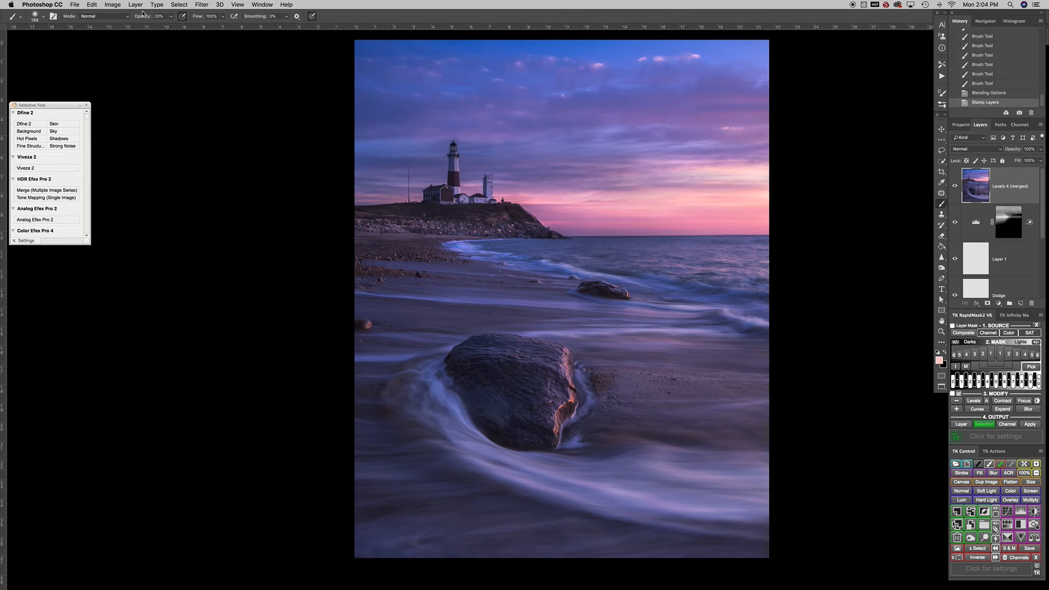
Apply a Levels adjustment to the merged layer with the black output level raised to 65
left_click(111, 6)
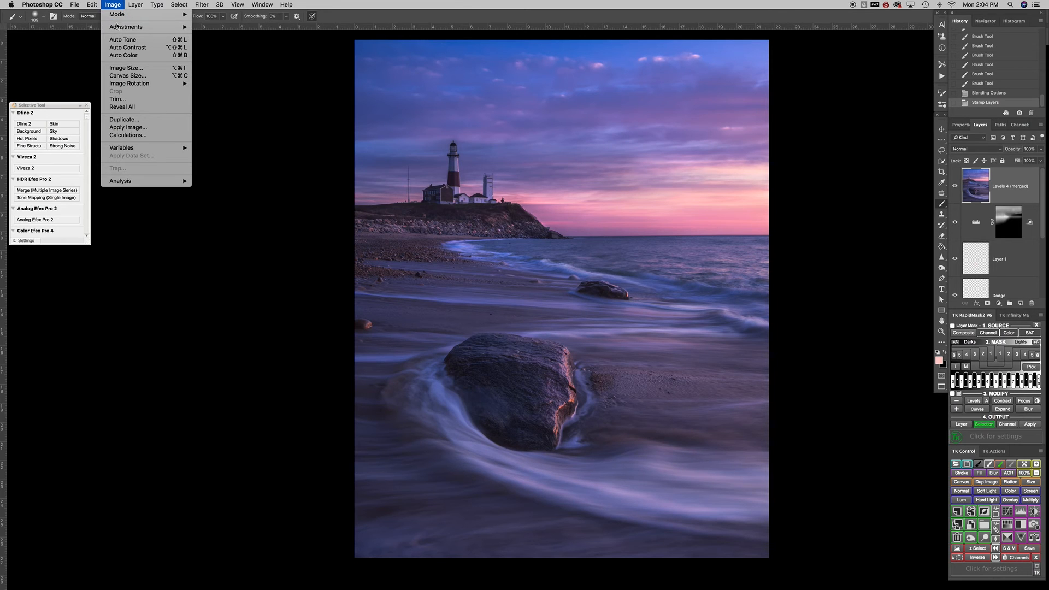
mouse_move(116, 26)
left_click(225, 39)
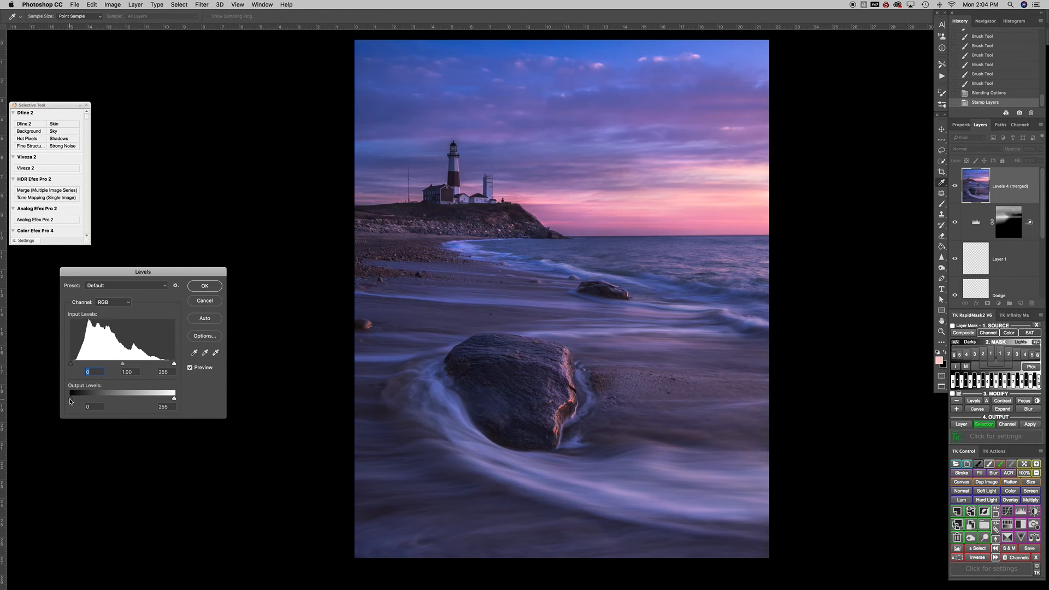
left_click_drag(71, 400, 98, 403)
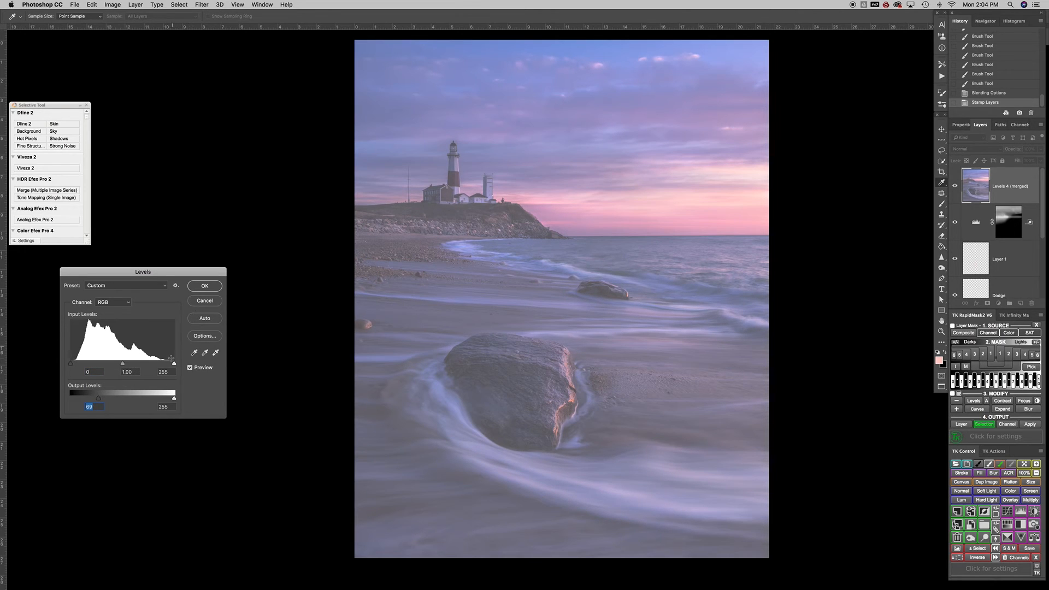
left_click_drag(99, 400, 96, 400)
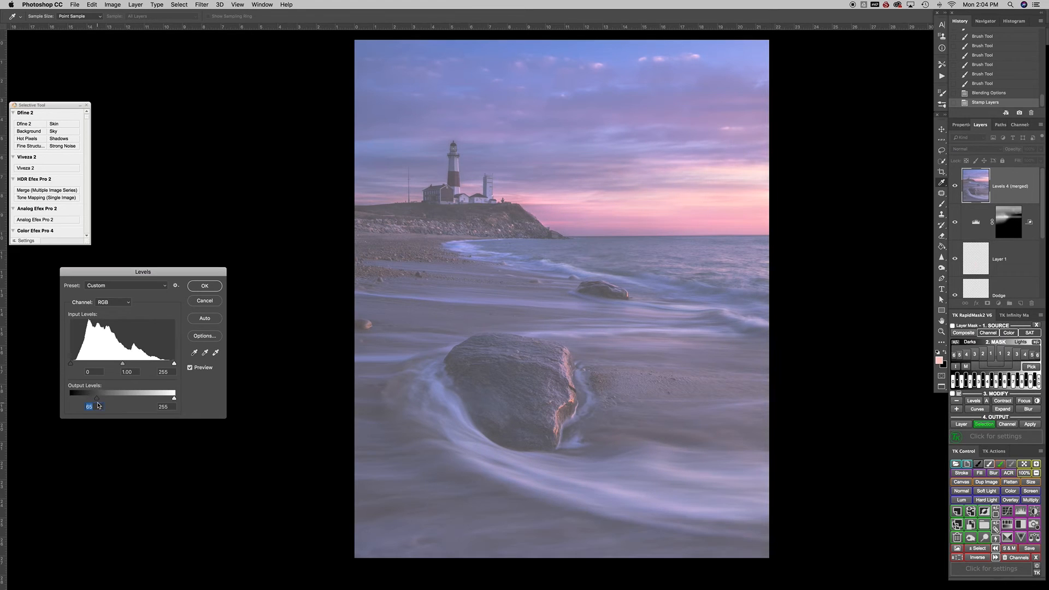
left_click(204, 290)
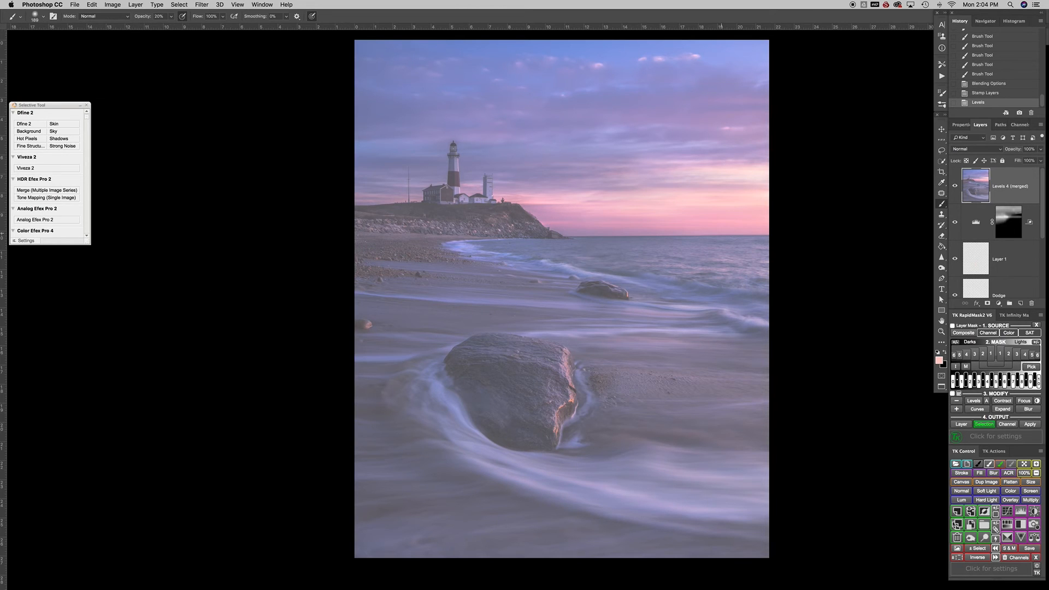
Try the Overlay blend mode on the merged layer, and settle on Soft Light
left_click(969, 149)
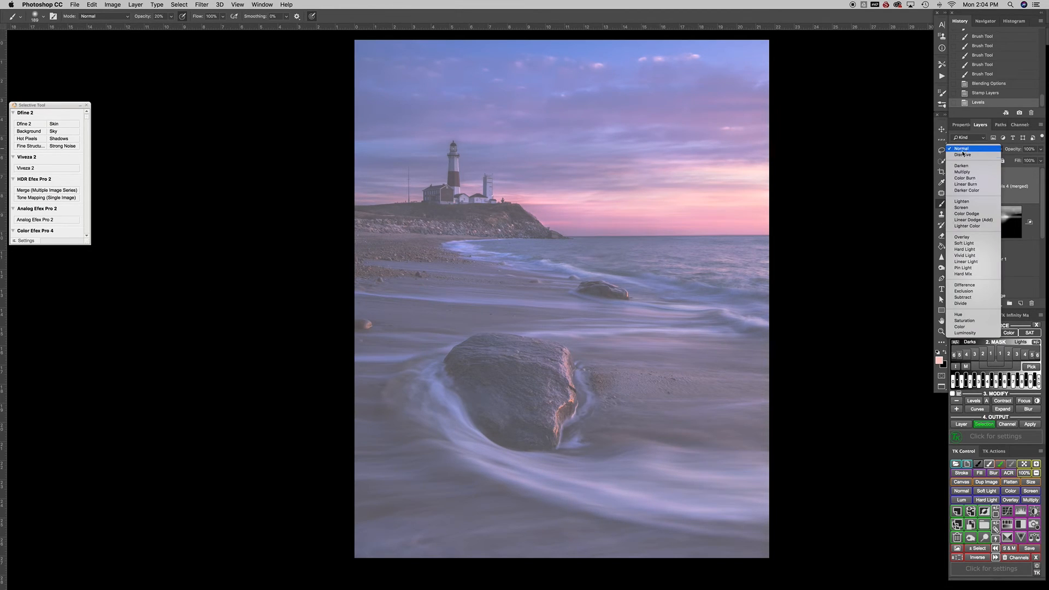
left_click(962, 238)
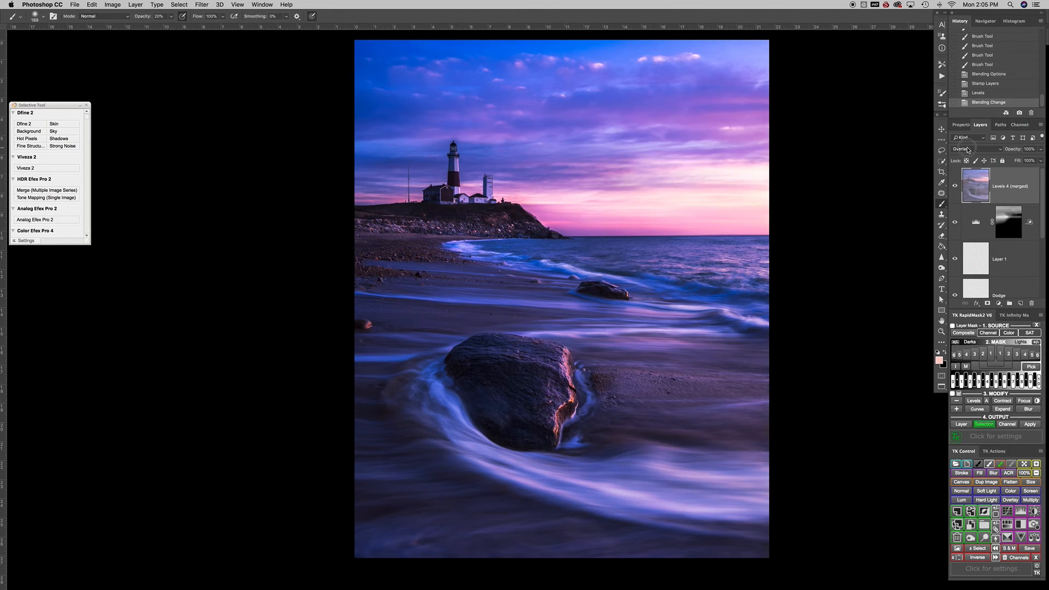
left_click(969, 149)
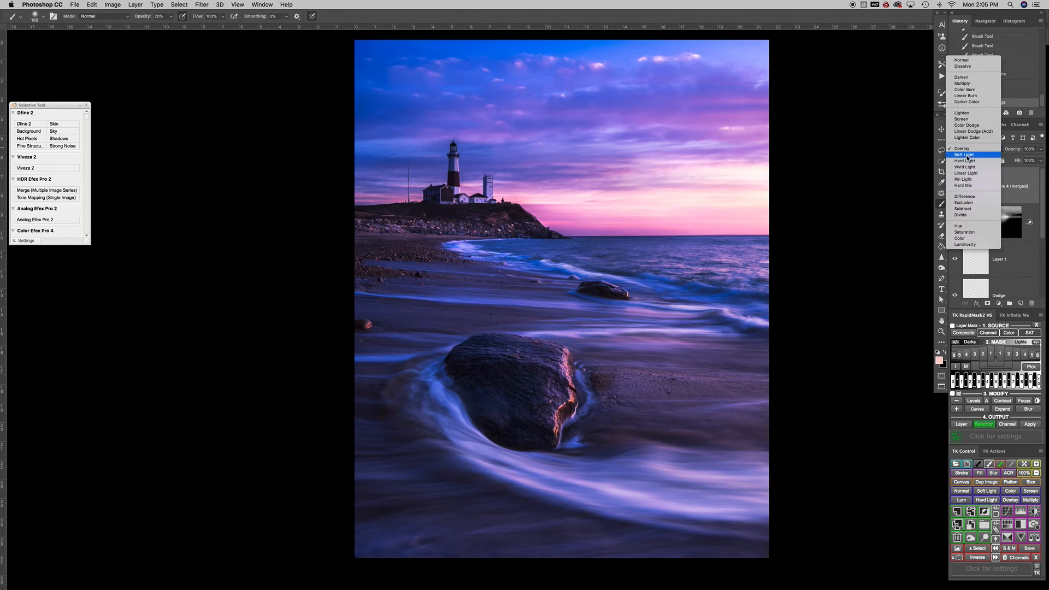
left_click(968, 156)
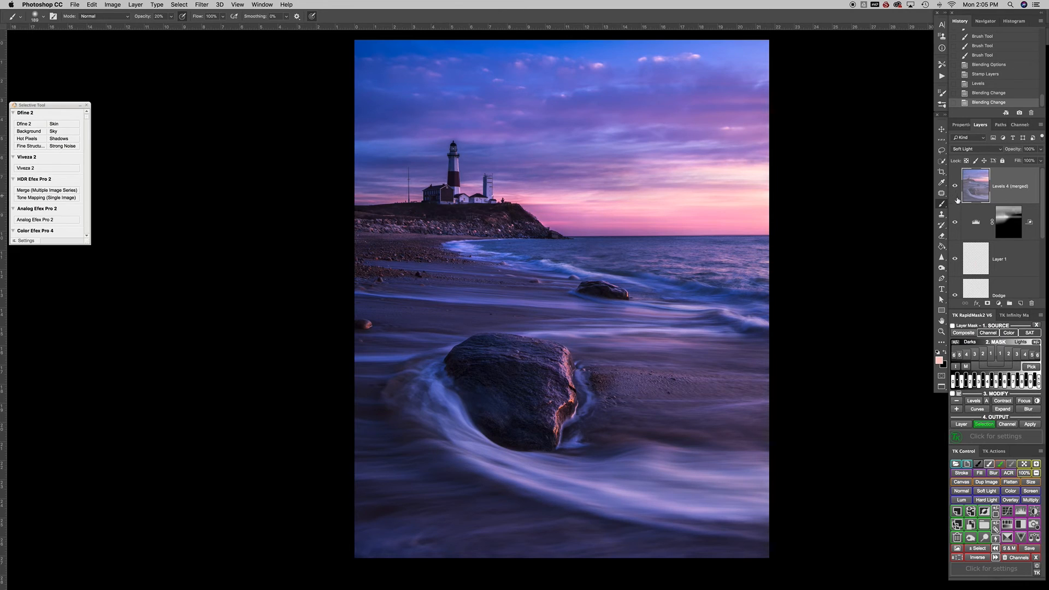
left_click(973, 152)
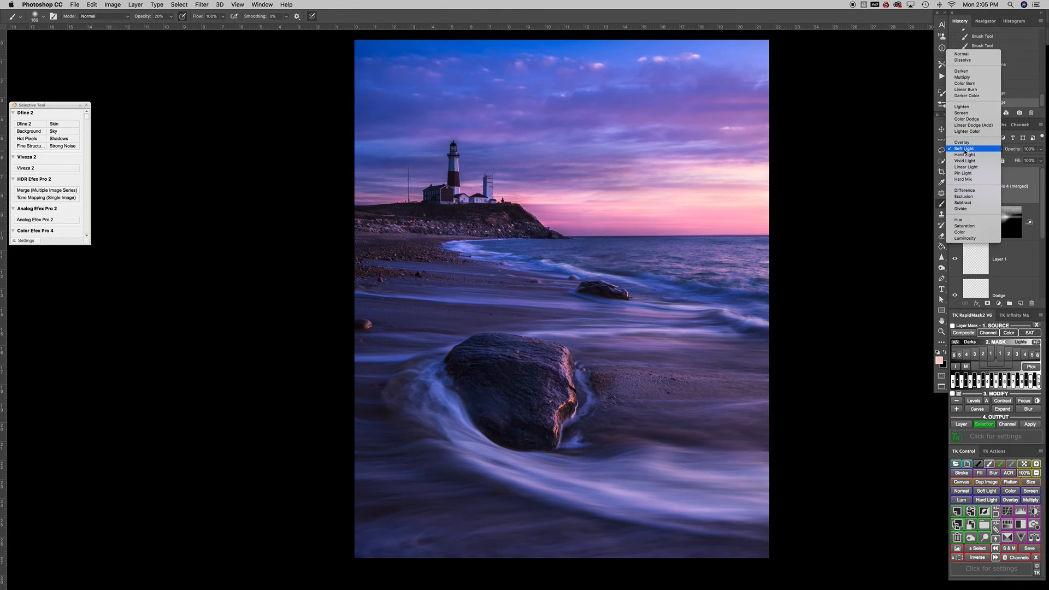
left_click(965, 149)
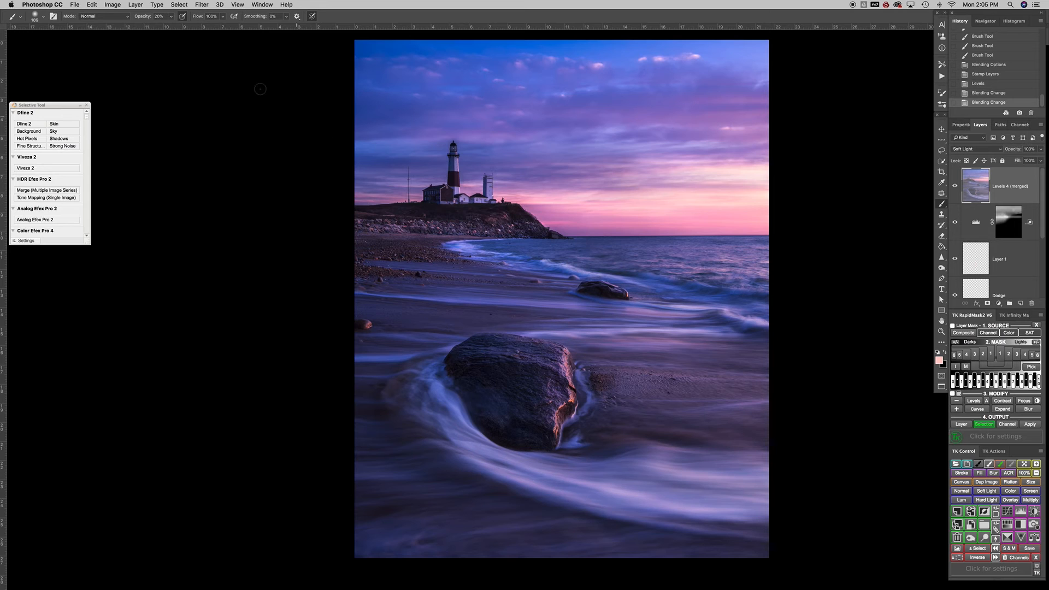
Apply a Gaussian Blur with a radius of 60 pixels to the merged layer
left_click(200, 5)
mouse_move(206, 97)
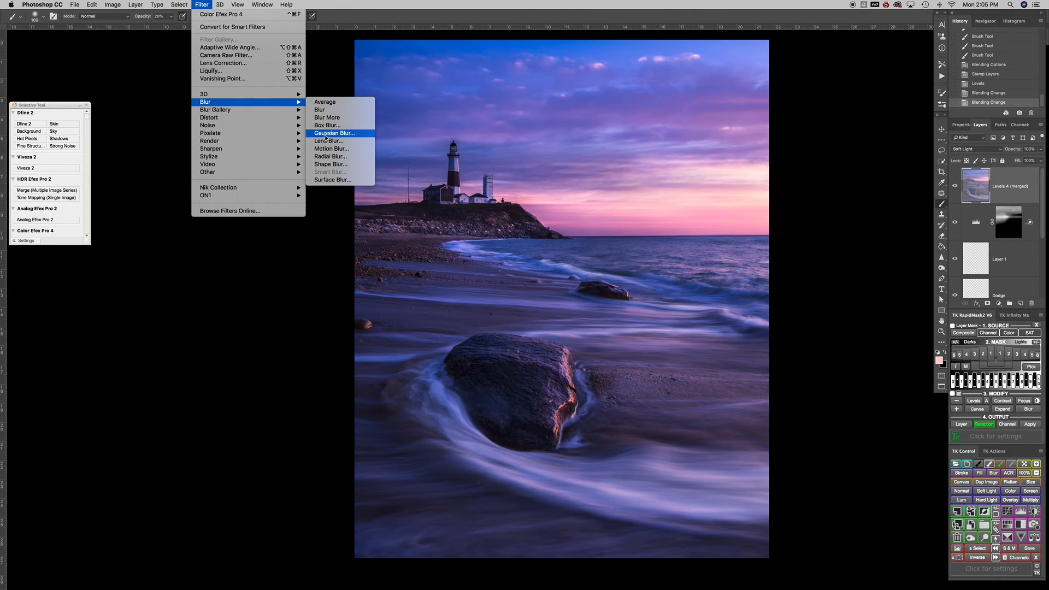
left_click(324, 134)
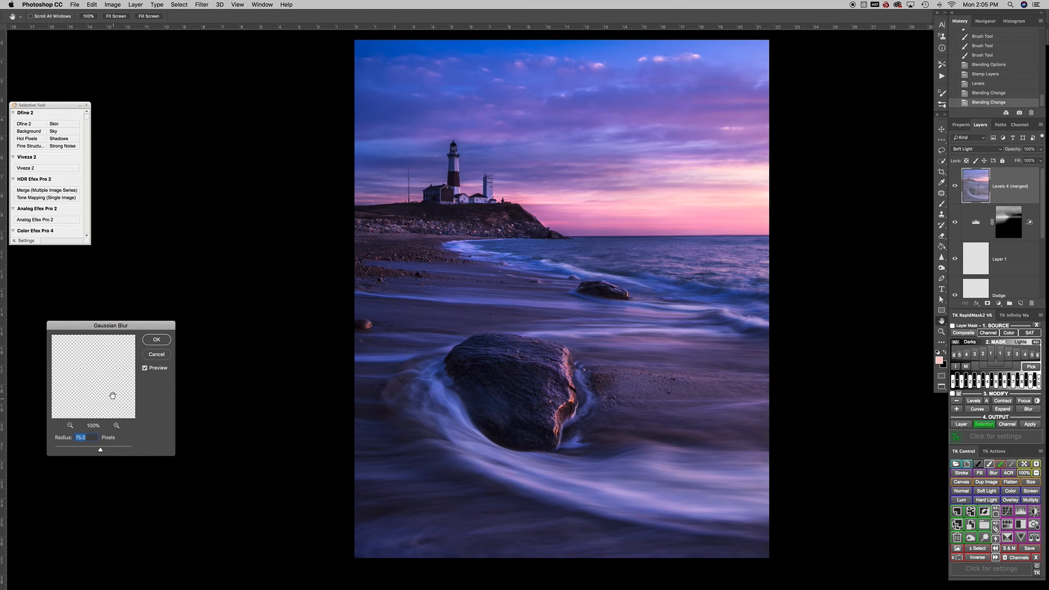
left_click_drag(100, 451, 99, 451)
type("60")
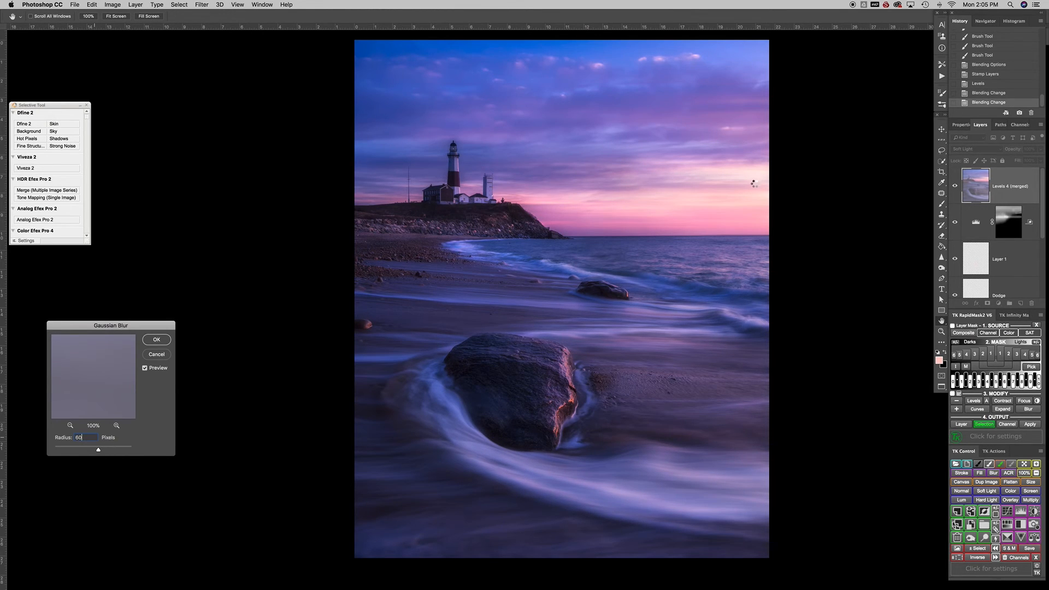
key("Return")
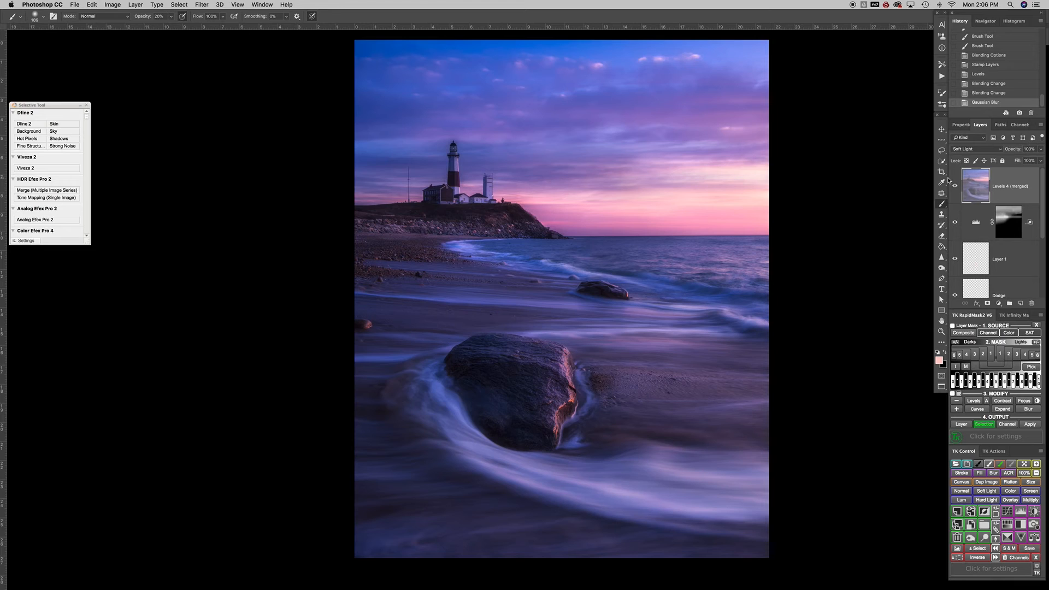
Open the merged layer's blending options, raise the Blend If This Layer shadow slider to 104, and split it to 70 / 94
right_click(976, 186)
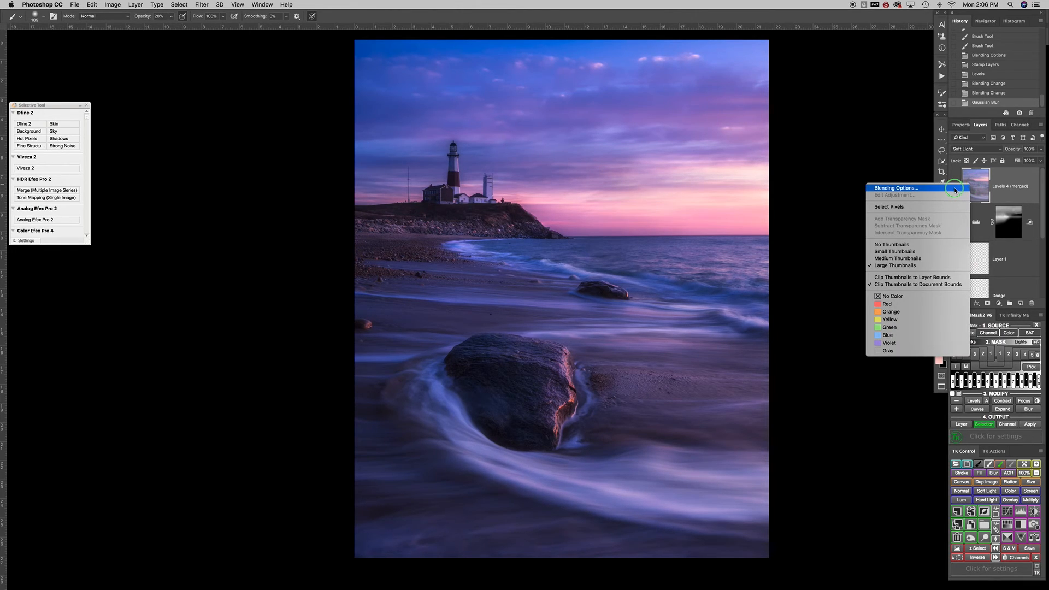
left_click(954, 189)
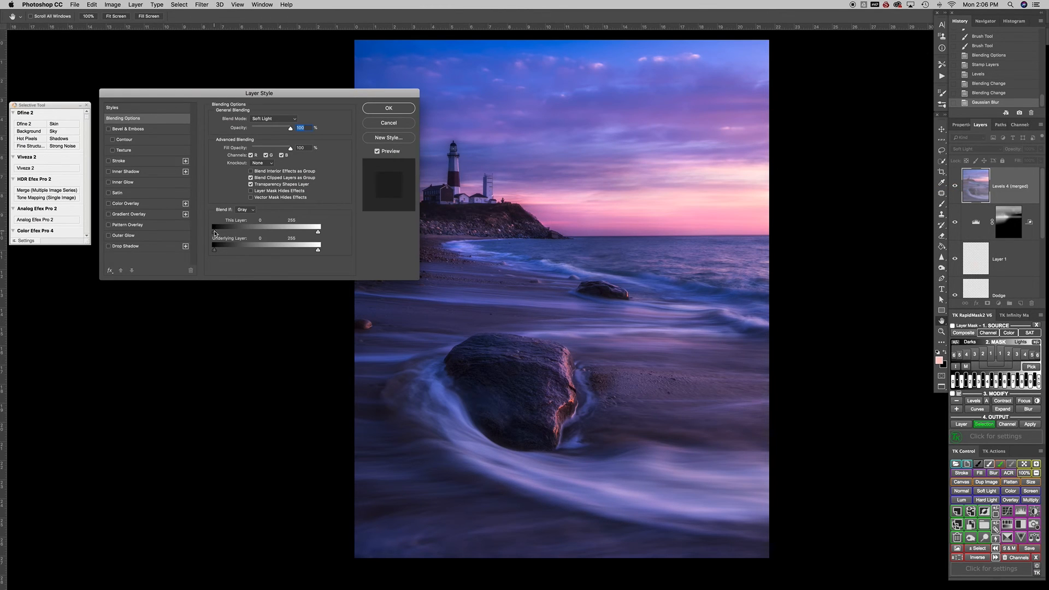
left_click_drag(279, 94, 202, 225)
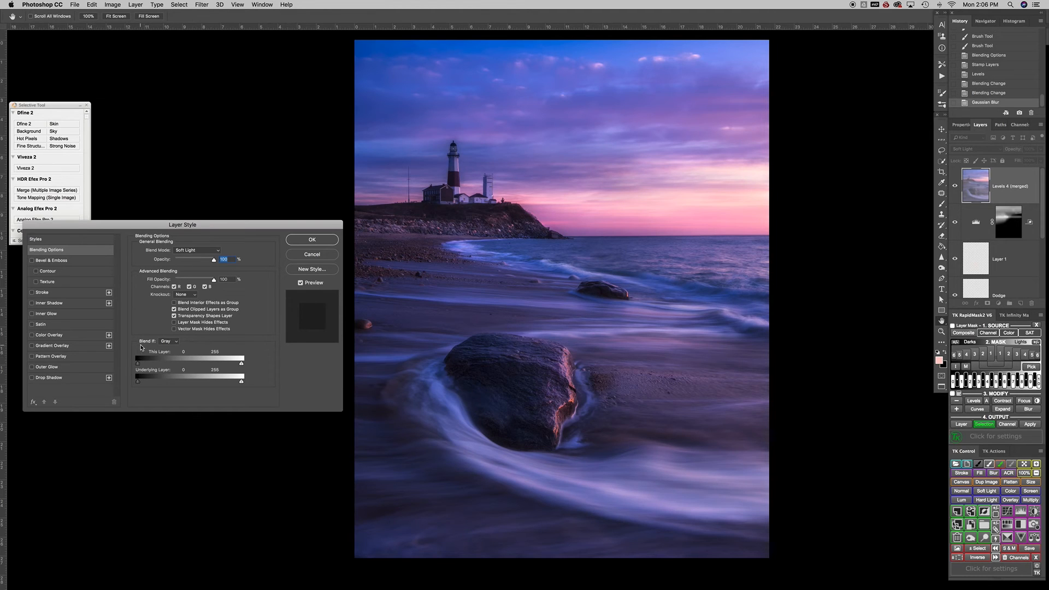
left_click(138, 364)
left_click_drag(138, 365, 182, 370)
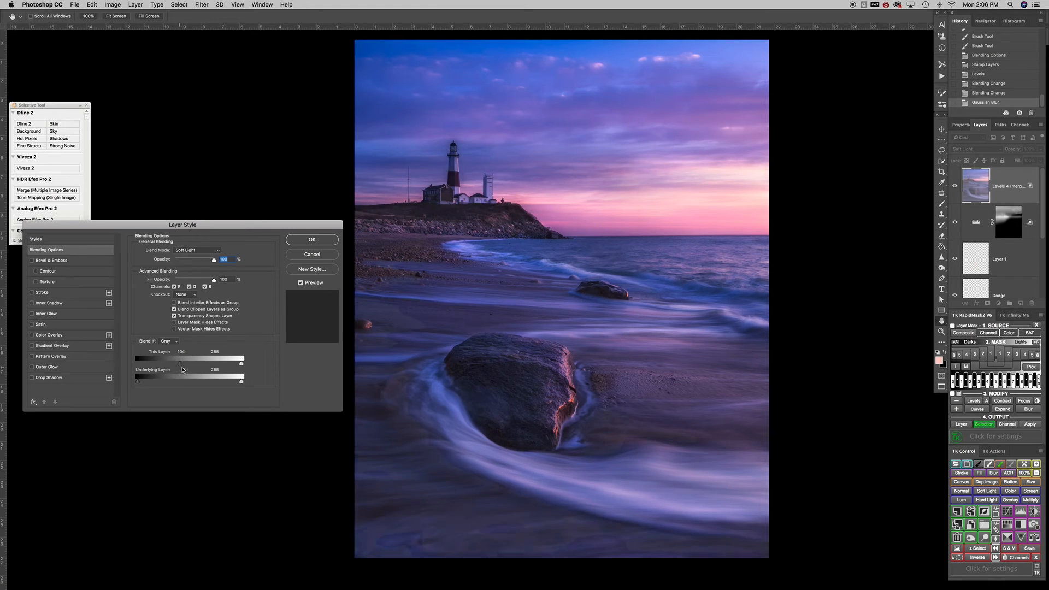
left_click_drag(178, 364, 175, 374)
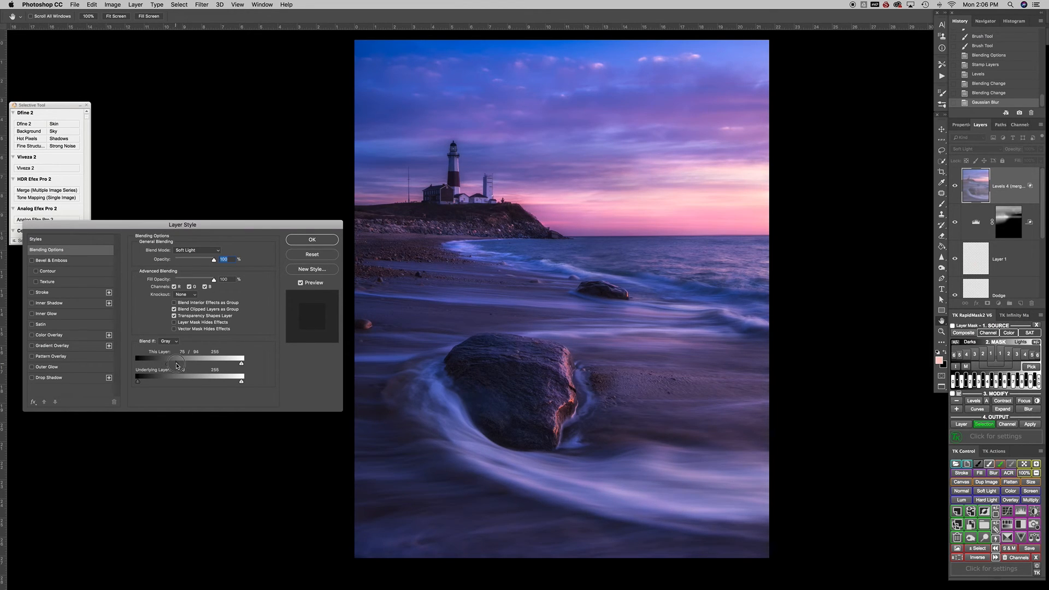
Widen the This Layer shadow split in Blend If to 70 / 200, compare the preview, and apply the blending options
left_click_drag(180, 365, 187, 362)
left_click_drag(168, 365, 192, 367)
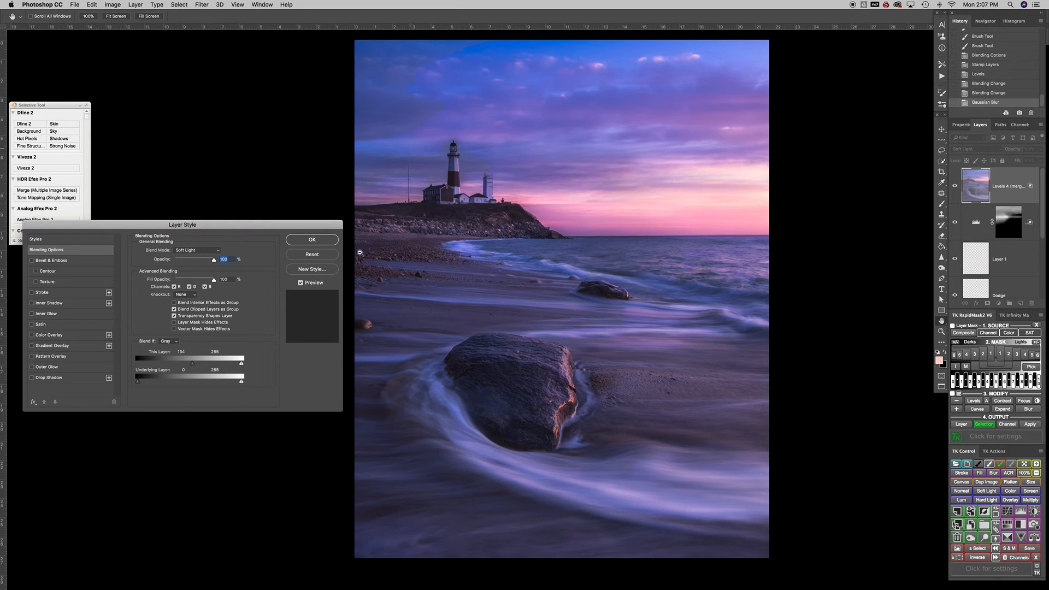
left_click_drag(192, 365, 220, 369)
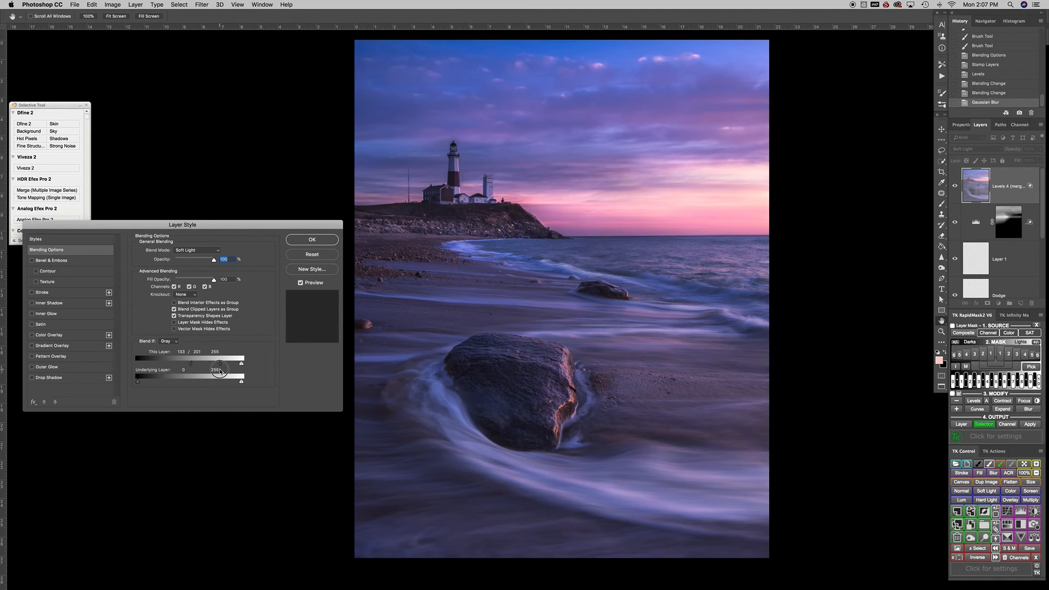
left_click_drag(192, 364, 165, 364)
left_click(300, 283)
left_click(301, 283)
left_click(301, 283)
left_click(312, 239)
Compare the photo with and without the blurred merged glow layer
left_click(957, 187)
left_click(957, 186)
left_click(957, 186)
left_click(956, 187)
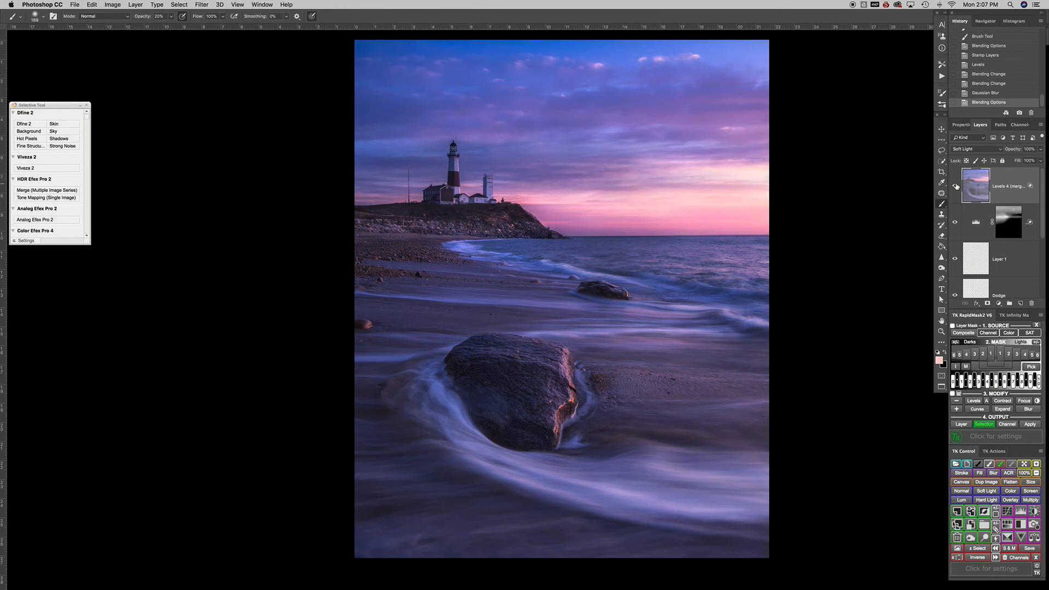
left_click(956, 187)
left_click(957, 187)
left_click(956, 187)
left_click(956, 186)
right_click(972, 184)
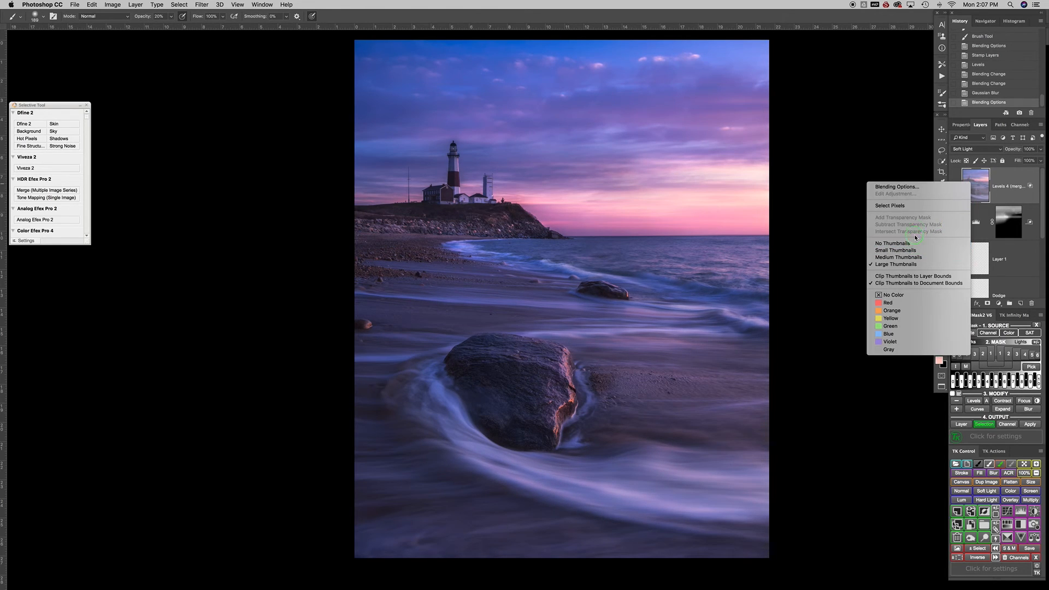
key("Escape")
right_click(942, 195)
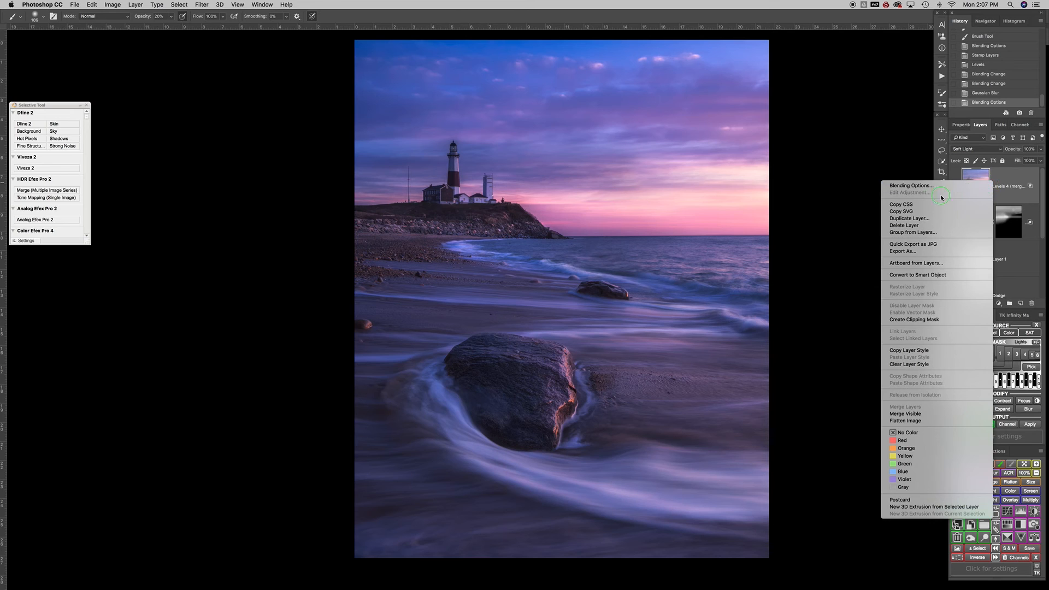
key("Escape")
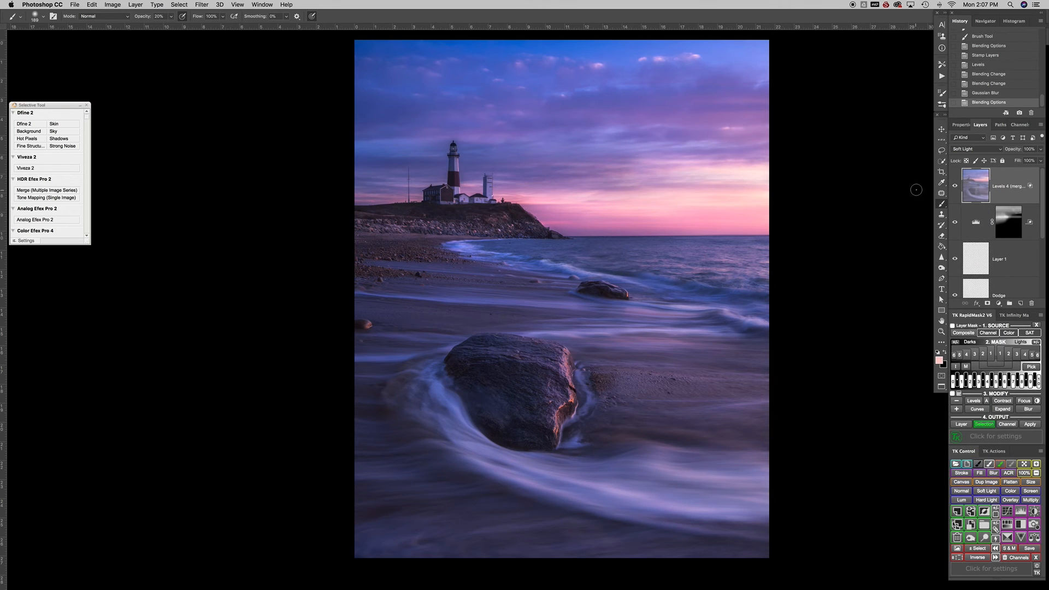
Narrow the merged layer's Blend If This Layer shadow split to 54 / 111 and apply it
right_click(977, 195)
left_click(929, 200)
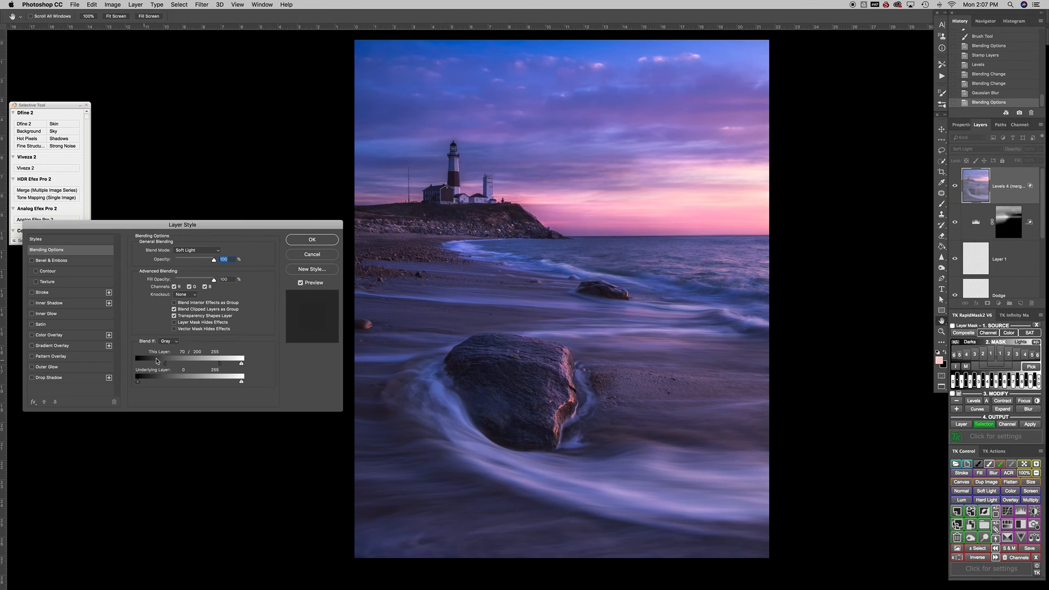
left_click_drag(220, 364, 193, 366)
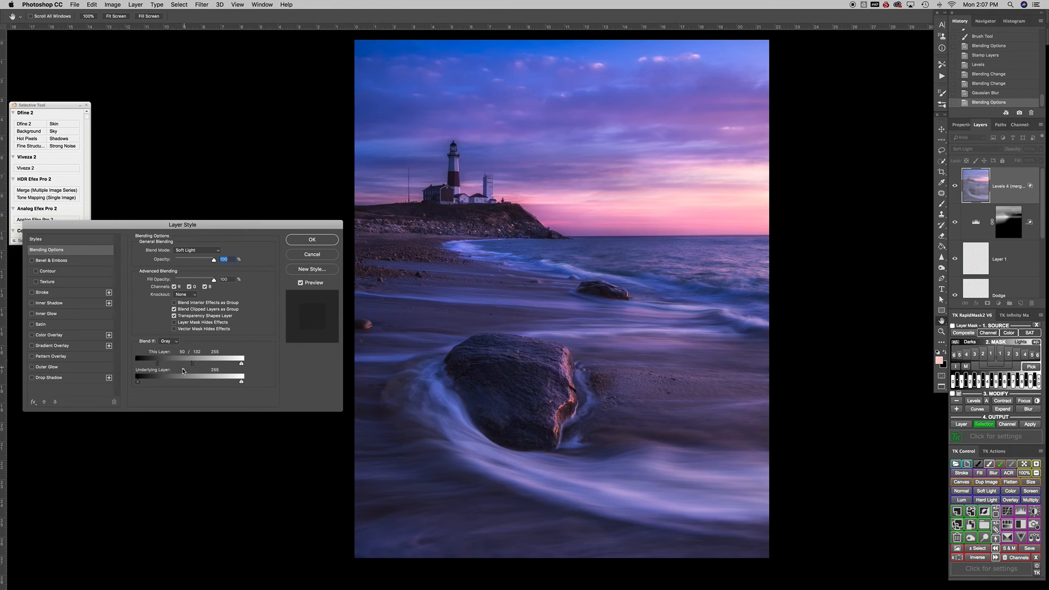
mouse_move(192, 363)
left_mouse_down()
mouse_move(136, 368)
mouse_move(183, 368)
left_mouse_up()
left_click_drag(172, 366, 163, 365)
left_click_drag(162, 366, 160, 366)
left_click(328, 241)
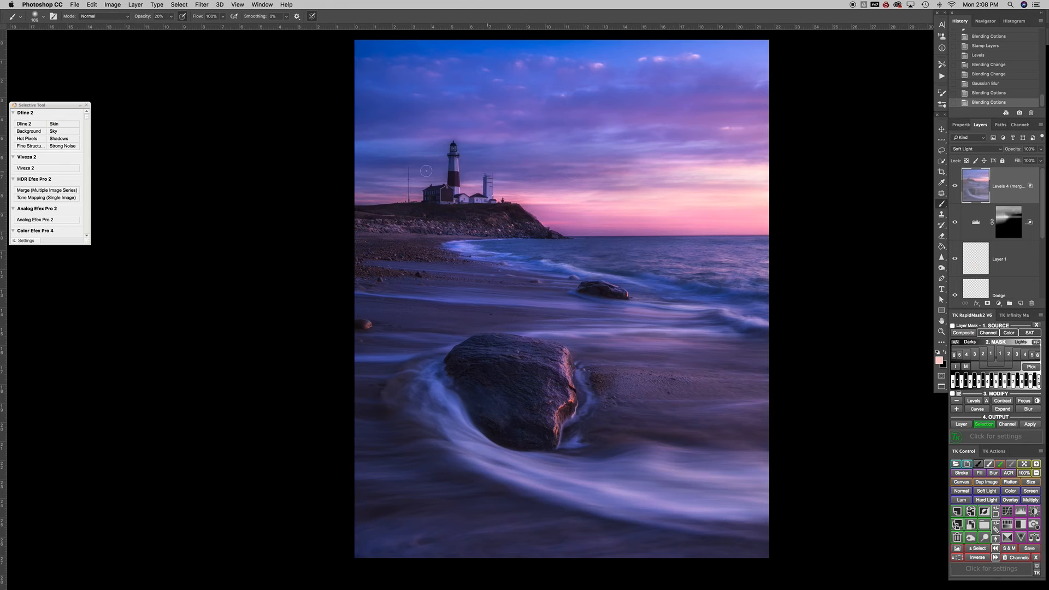
Readjust the merged layer's Blend If This Layer shadow sliders toward brighter tones and apply the change
scroll(71, 171, "down", 4)
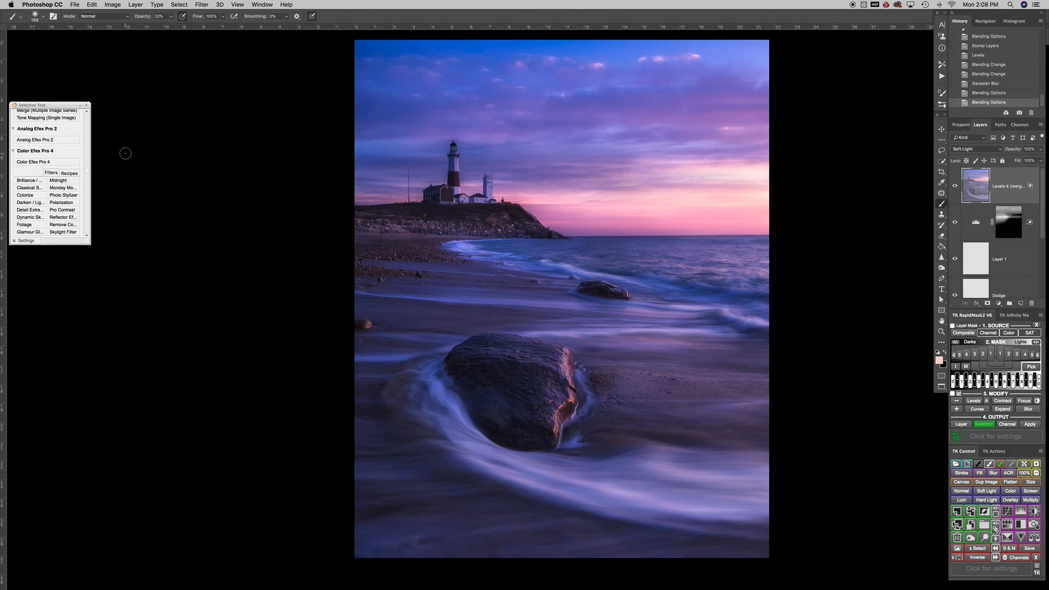
key("super+space")
left_click_drag(459, 161, 518, 164)
left_click_drag(429, 190, 377, 268)
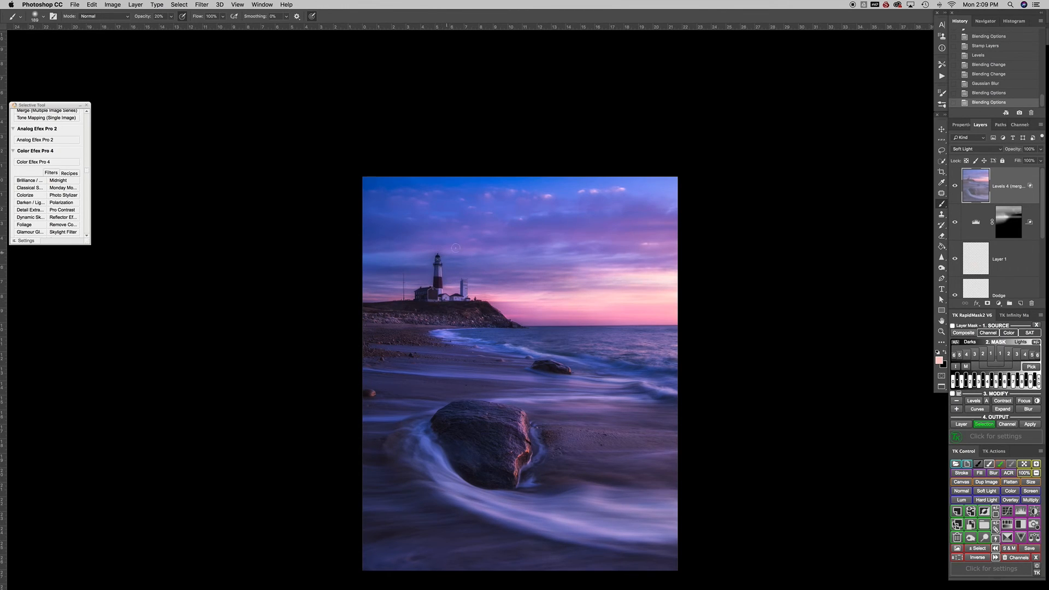
right_click(969, 194)
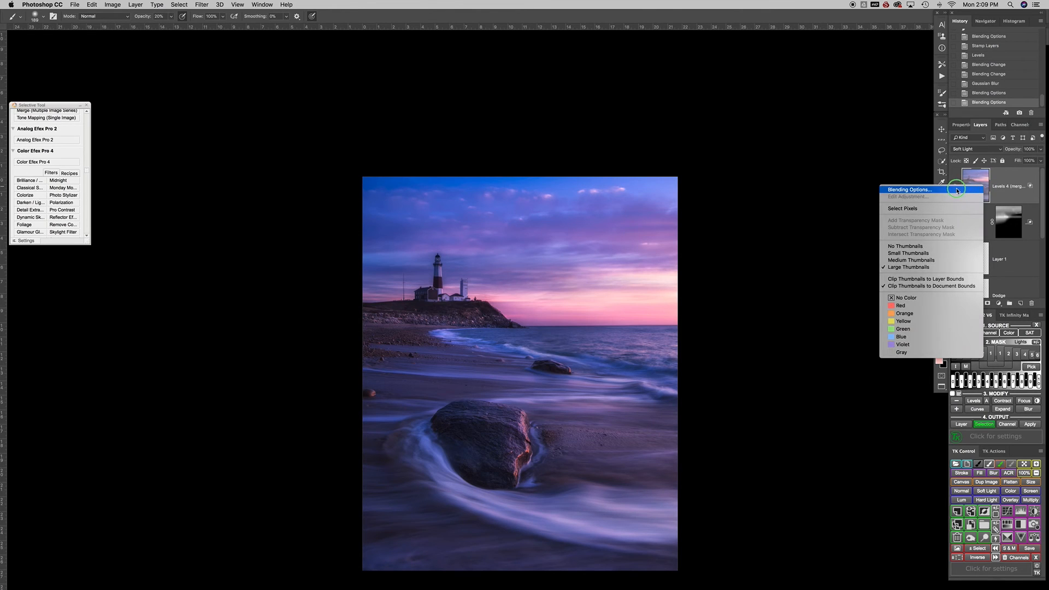
left_click(968, 193)
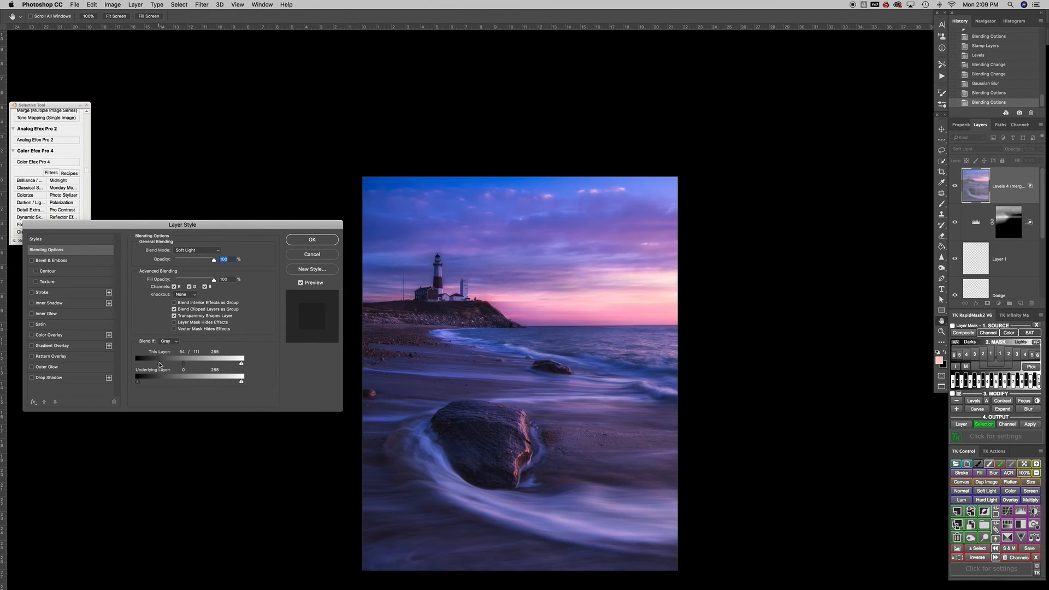
left_click_drag(159, 366, 195, 366)
mouse_move(197, 365)
left_mouse_down()
mouse_move(168, 364)
mouse_move(185, 367)
left_mouse_up()
left_click(314, 240)
key("b")
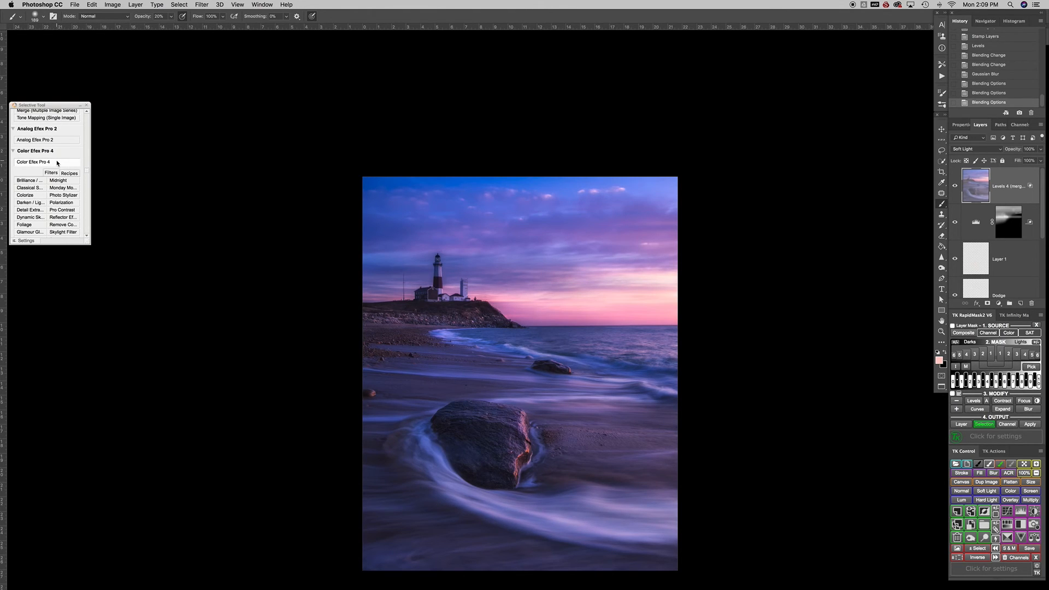
Launch the Color Efex Pro 4 filter on the photo and choose Tonal Contrast
key("super+space")
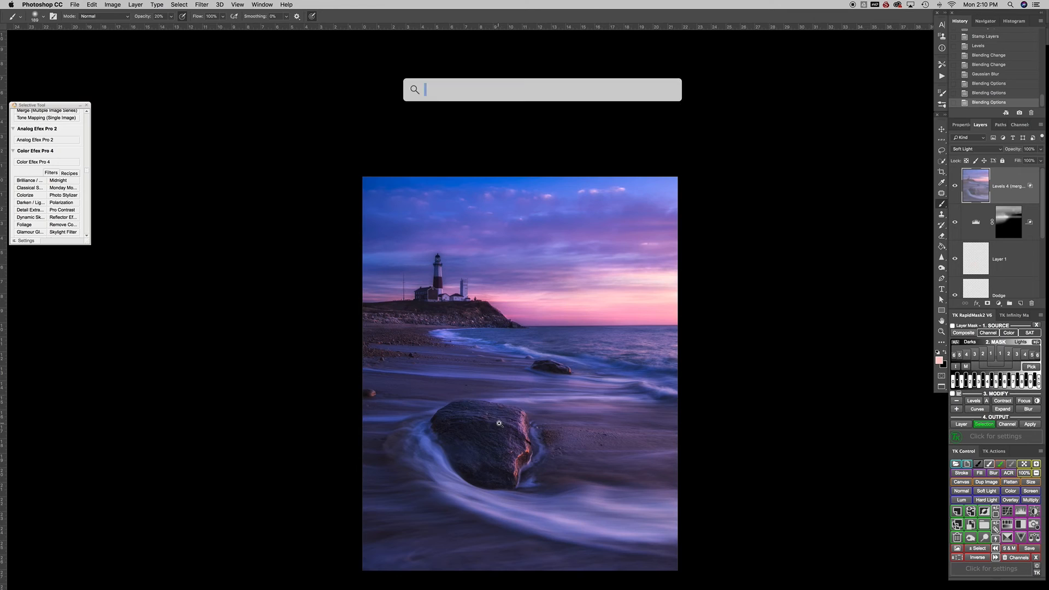
left_click(31, 162)
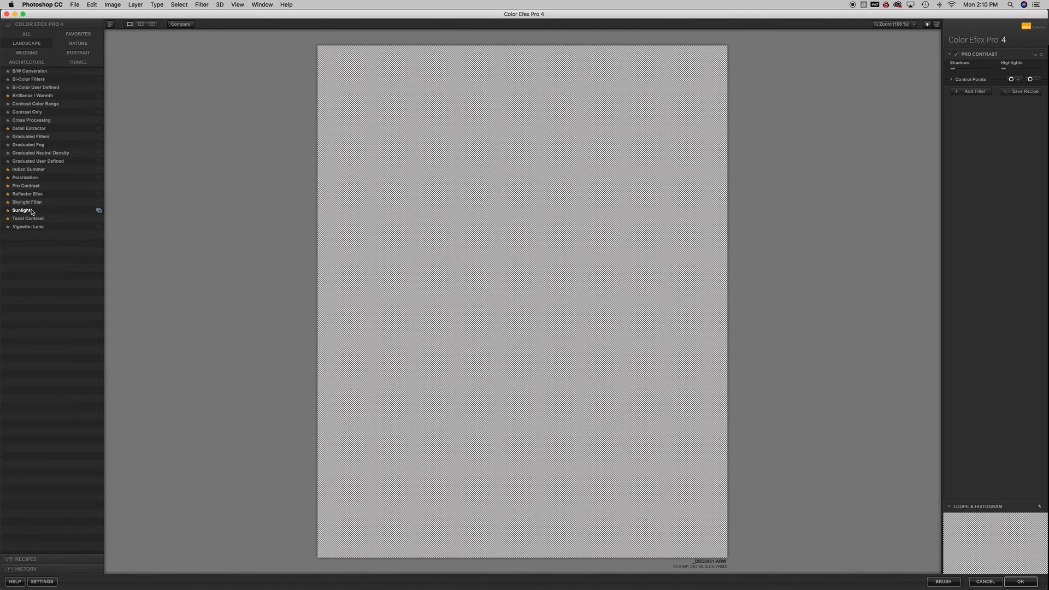
left_click(28, 218)
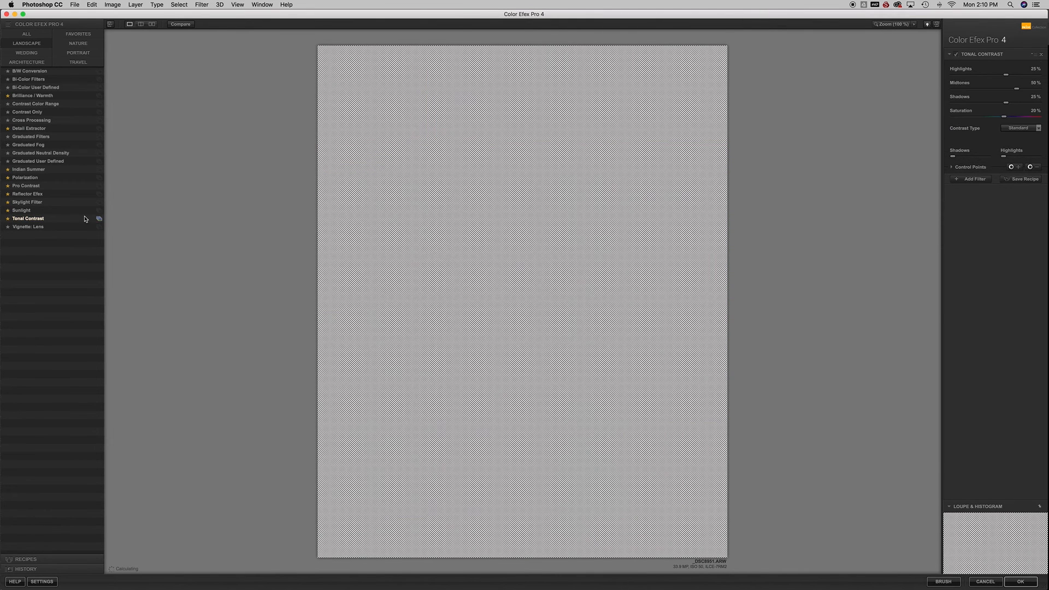
Set the Tonal Contrast highlights, midtones, shadows and saturation all to 0%
left_click(1030, 68)
type("0")
key("Tab")
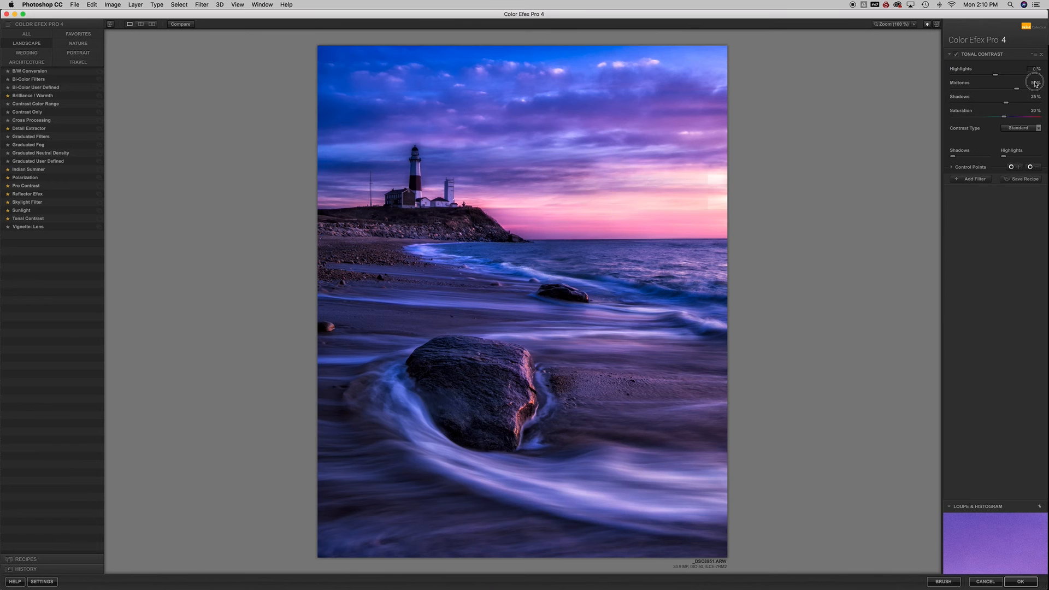
type("0")
key("Tab")
type("0")
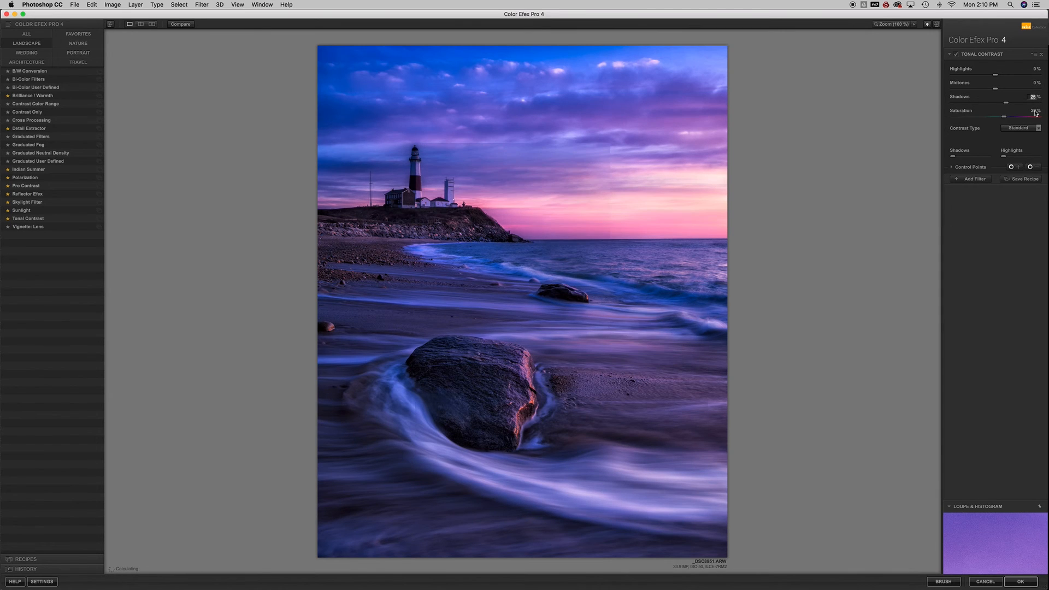
key("Tab")
type("0")
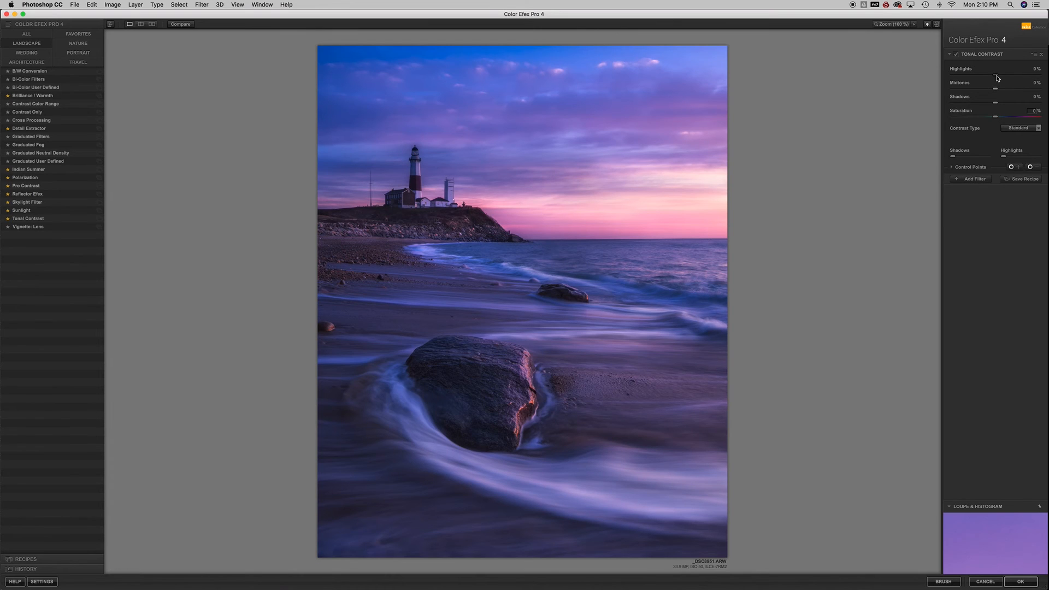
Raise the Tonal Contrast highlights, midtones and shadows to 9% each
left_click_drag(998, 77, 1002, 78)
left_click_drag(995, 89, 1002, 105)
left_click_drag(1001, 106, 1002, 105)
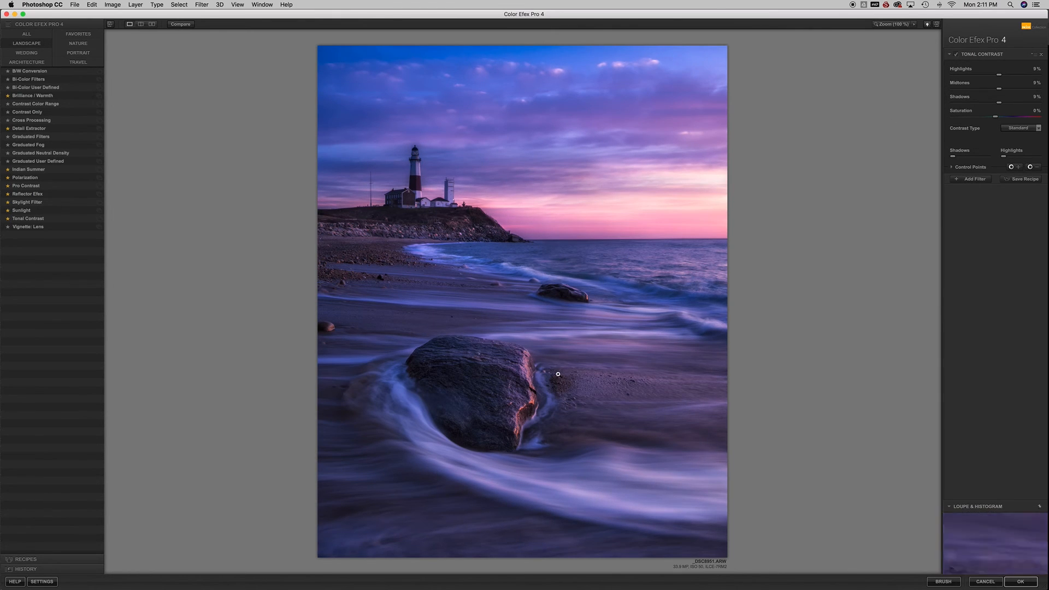
Compare the foreground rock at 100% with and without Tonal Contrast, and apply the filter
left_click(579, 382)
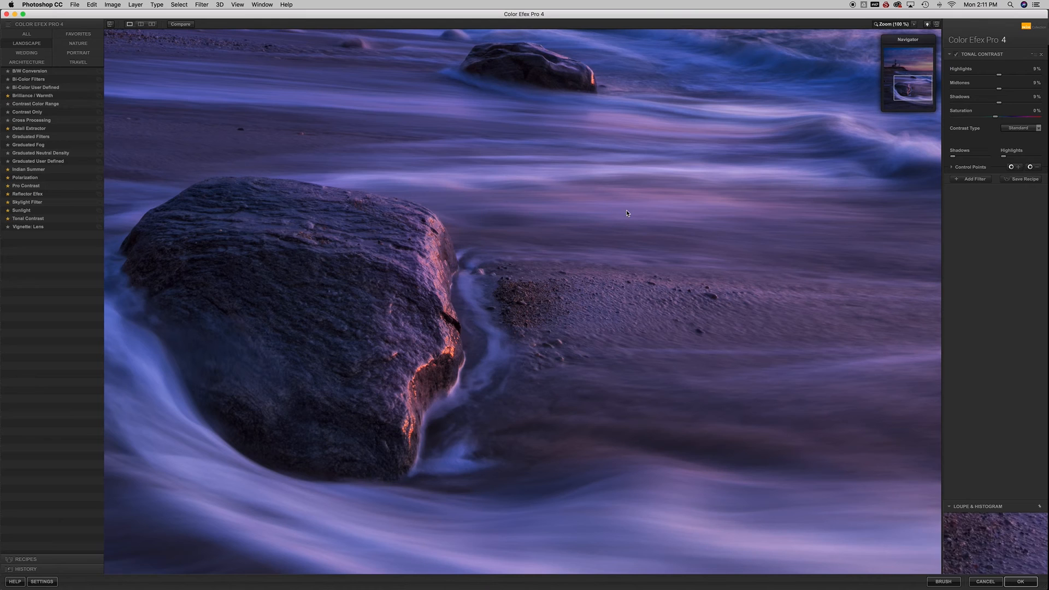
left_click(956, 55)
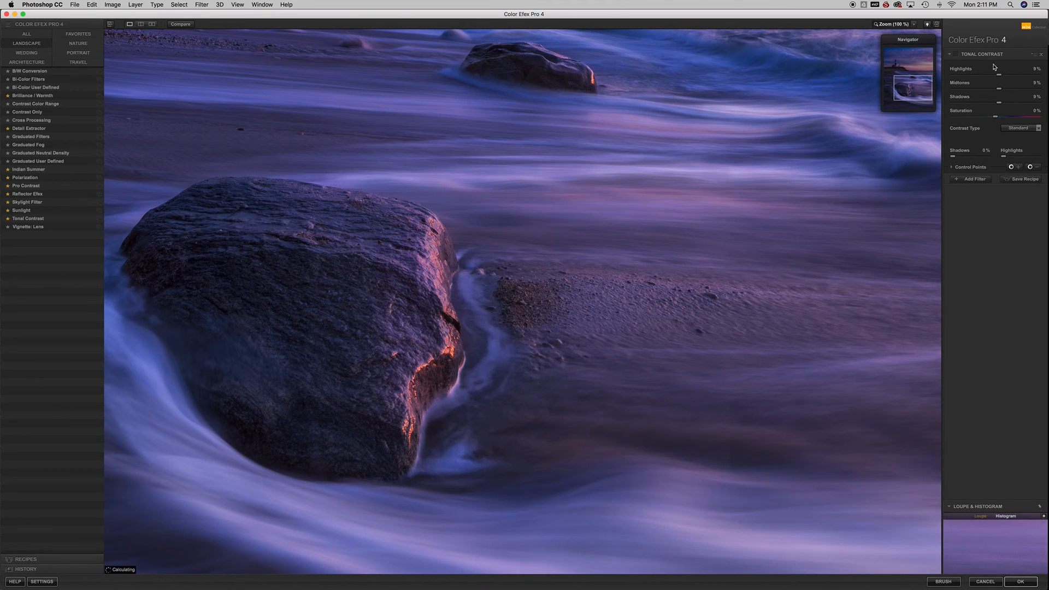
left_click(956, 56)
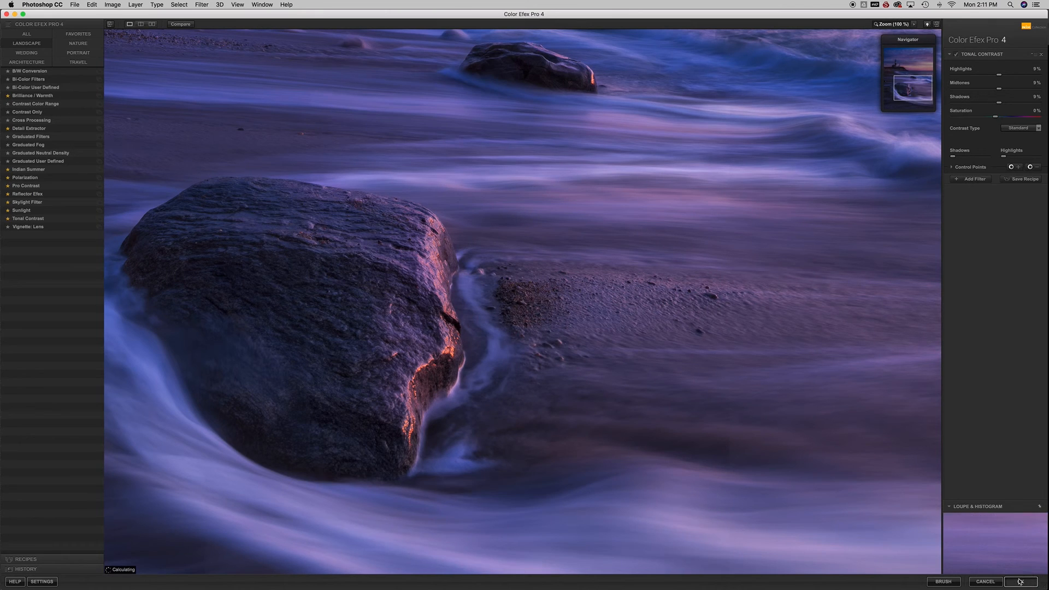
left_click(1020, 582)
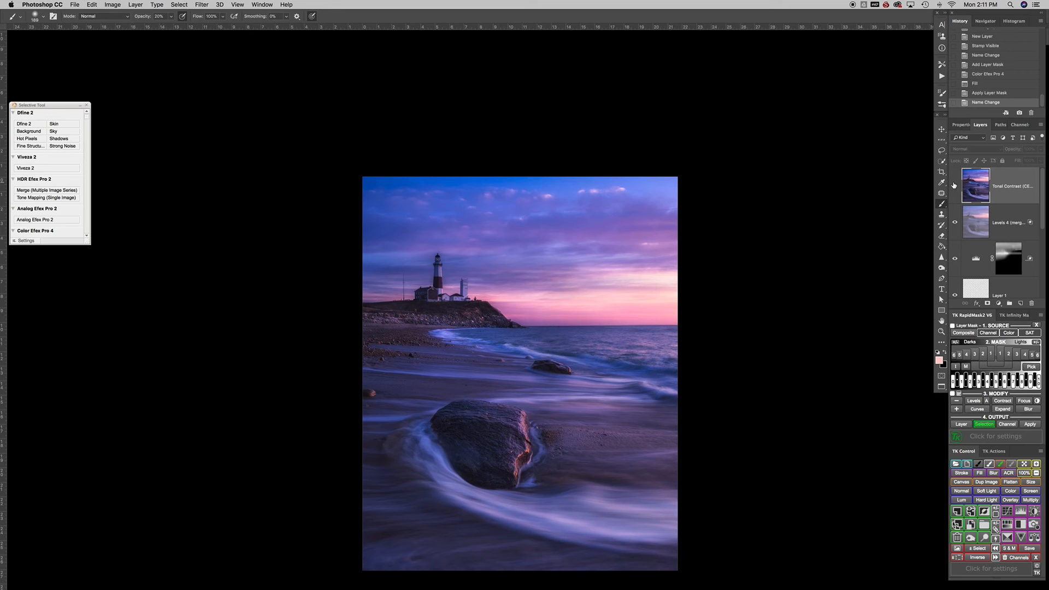
Examine the foreground rock and wet sand up close with and without the Tonal Contrast layer
scroll(470, 389, "up", 1)
scroll(519, 384, "up", 5)
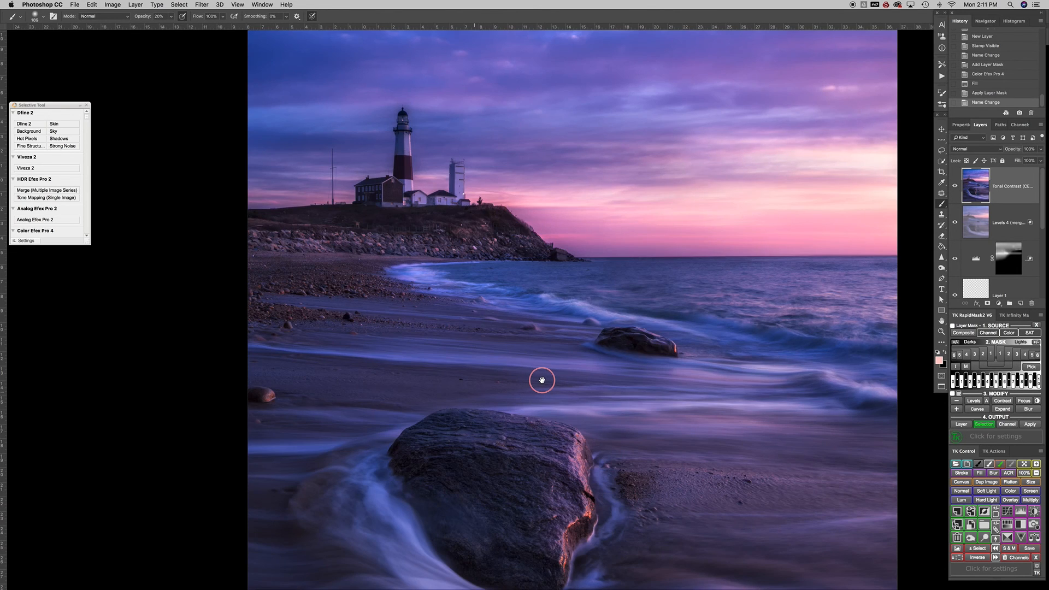
scroll(648, 344, "up", 4)
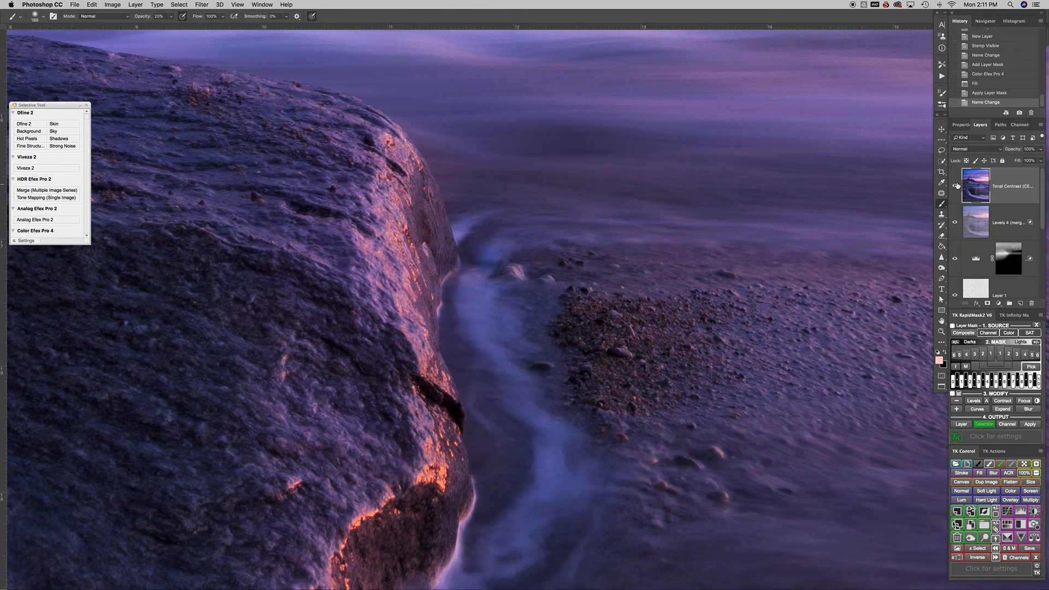
left_click(955, 187)
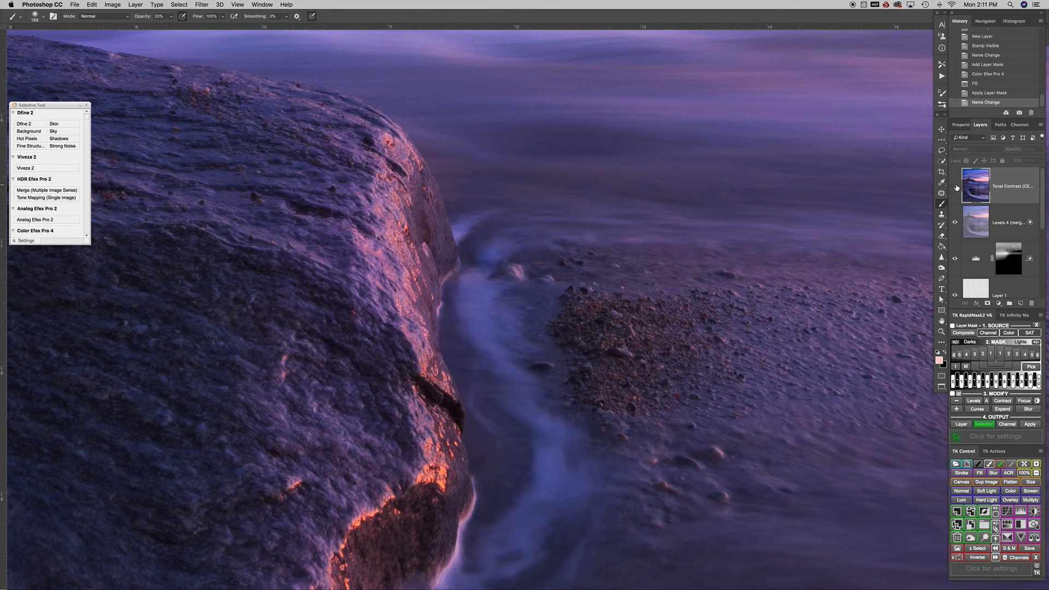
left_click(955, 188)
left_click(955, 189)
left_click(955, 188)
left_click(955, 188)
left_click(954, 188)
left_click(954, 189)
left_click(954, 190)
key("super+space")
left_click_drag(586, 275, 552, 276)
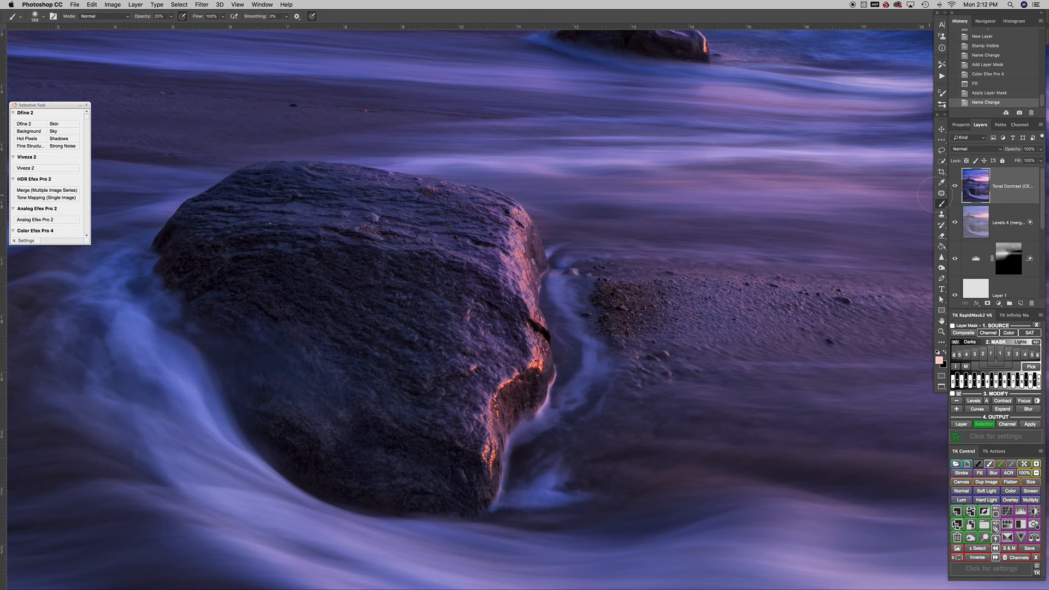
left_click(956, 187)
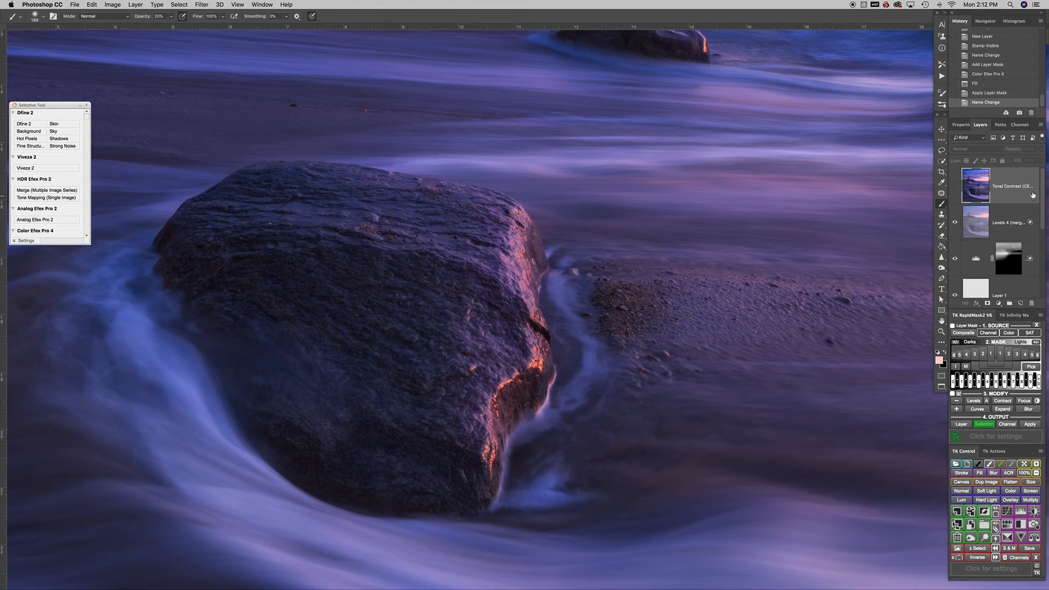
Stamp the Tonal Contrast layer and the layer beneath it to a new layer, and run High Pass on it with a 10-pixel radius
mouse_move(1044, 210)
left_mouse_down()
mouse_move(1045, 276)
mouse_move(1042, 170)
left_mouse_up()
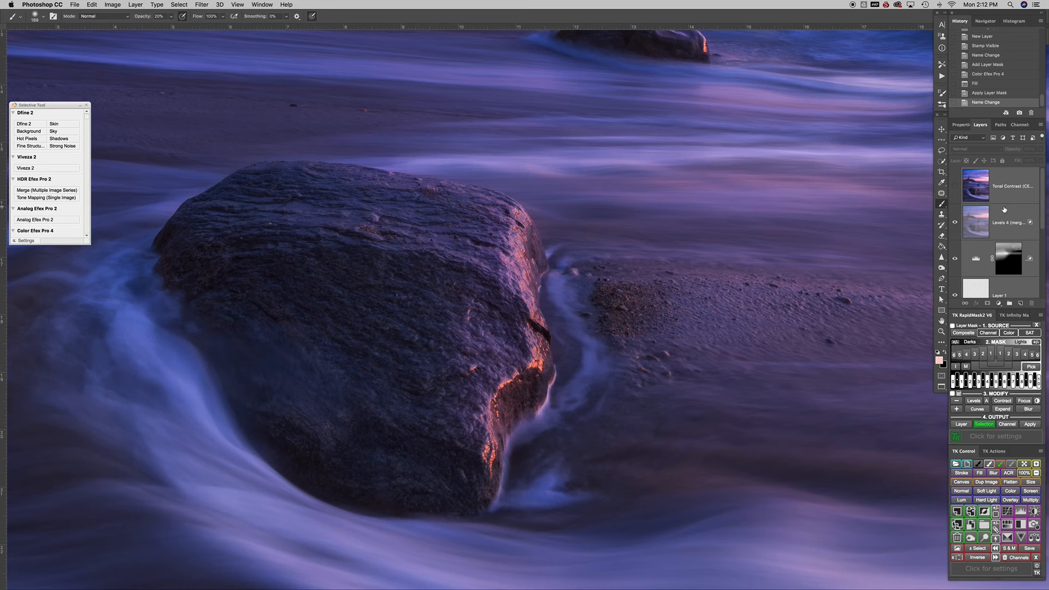
key("super+alt+e")
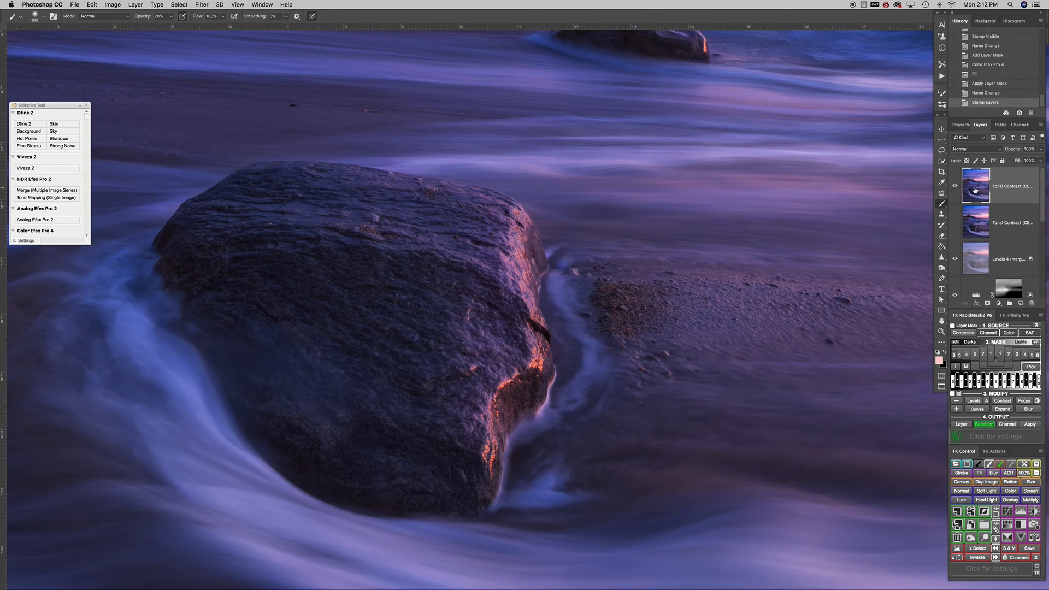
left_click(203, 5)
mouse_move(215, 173)
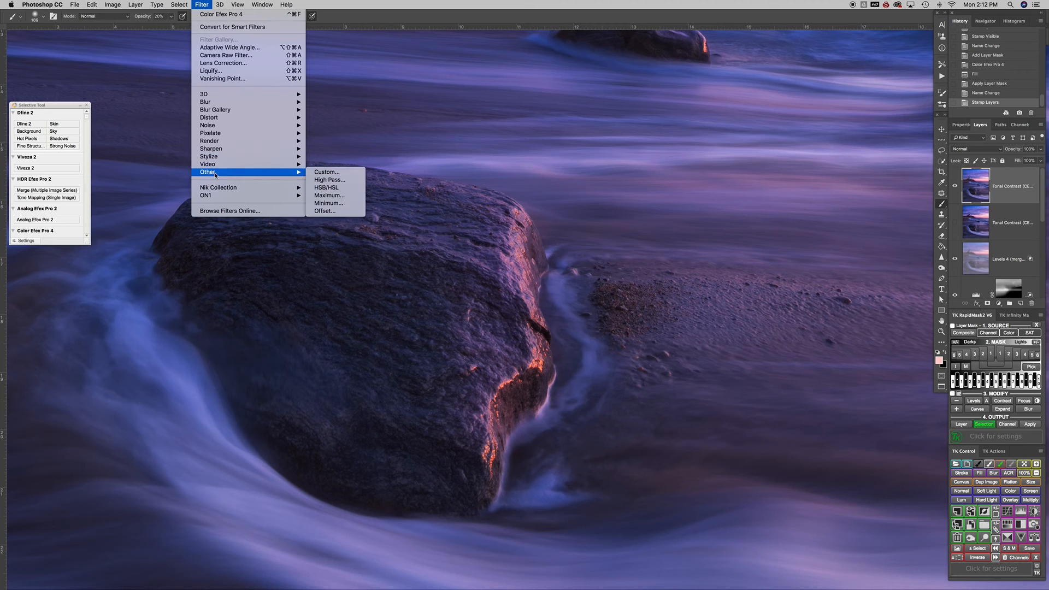
left_click(345, 180)
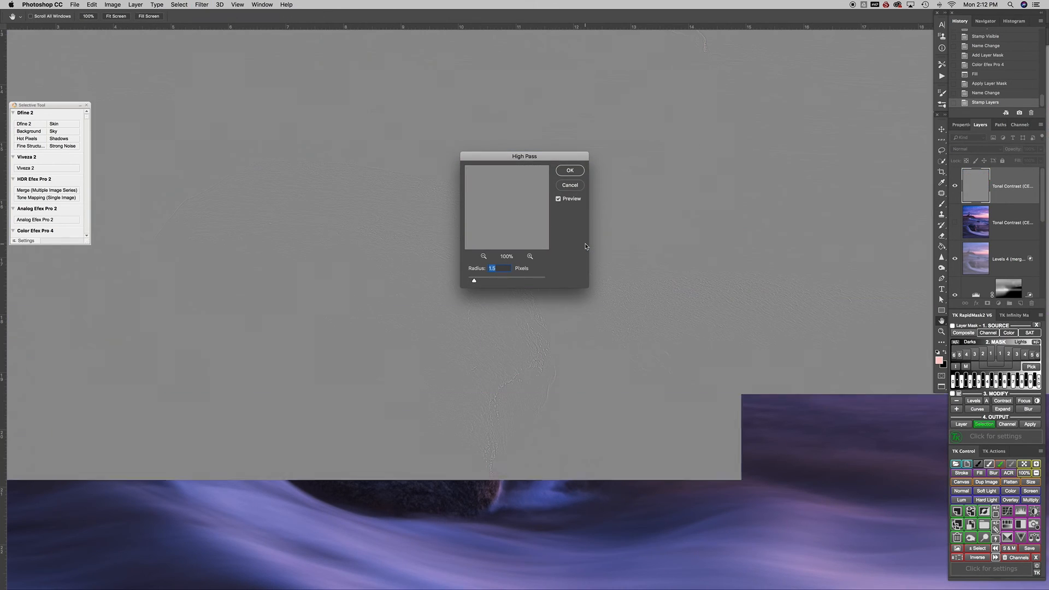
type("100")
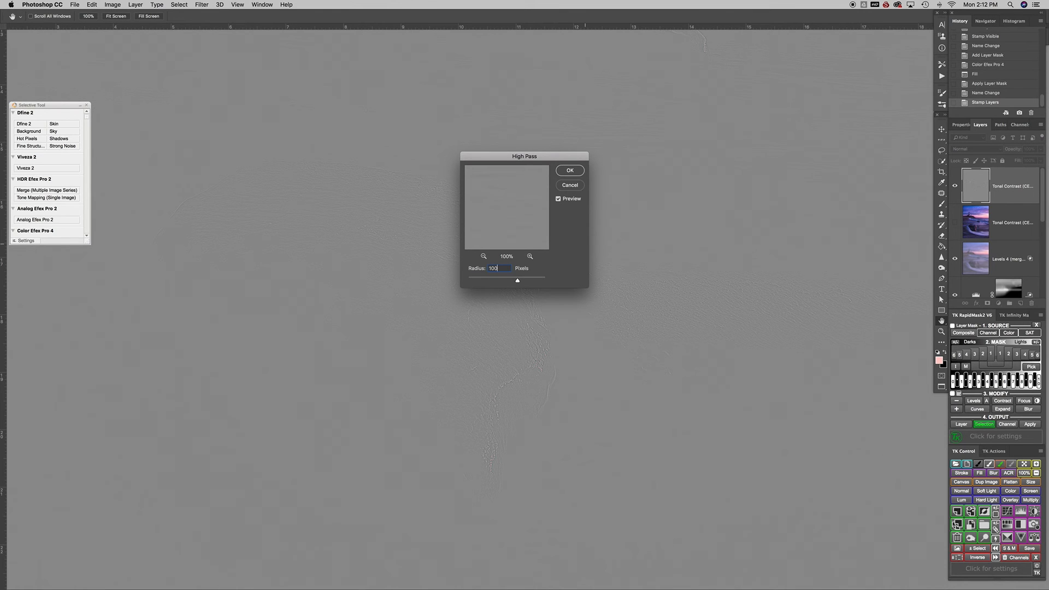
key("BackSpace")
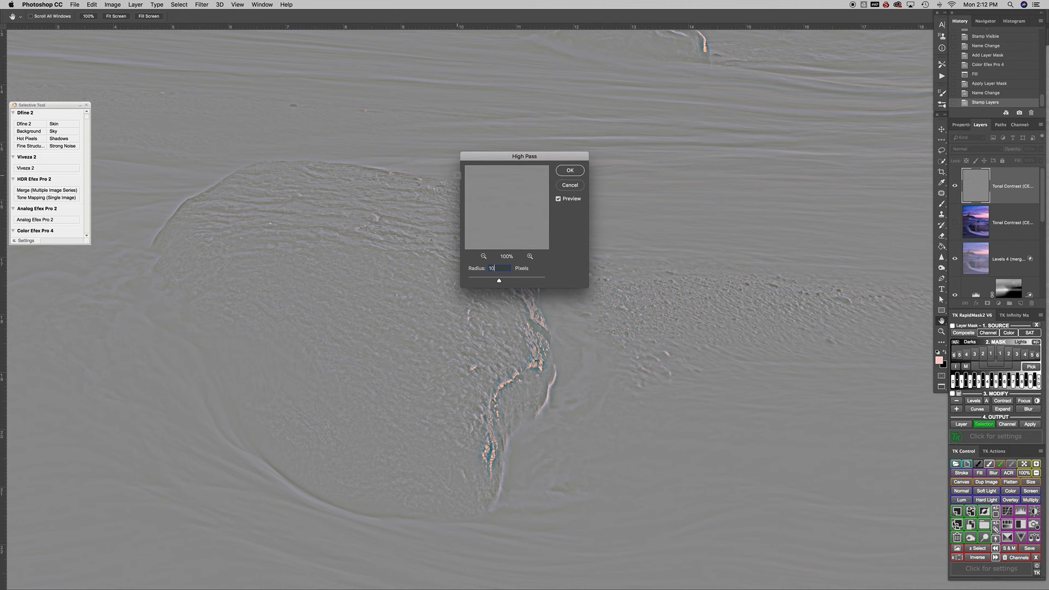
left_click(573, 175)
Set the High Pass layer's blend mode to Overlay and compare the foreground rock with and without it
key("b")
left_click(975, 151)
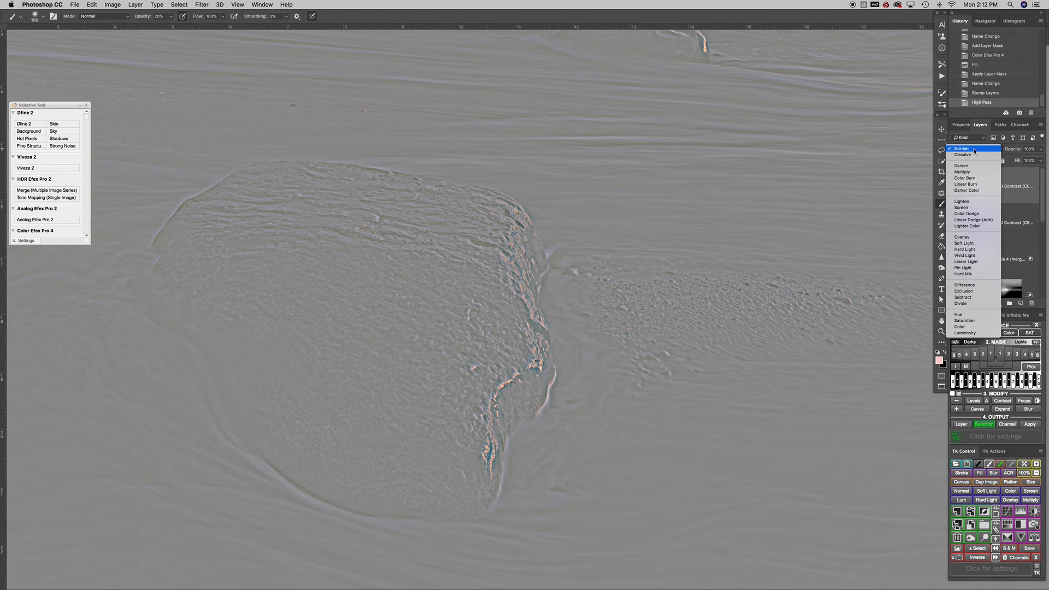
left_click(964, 237)
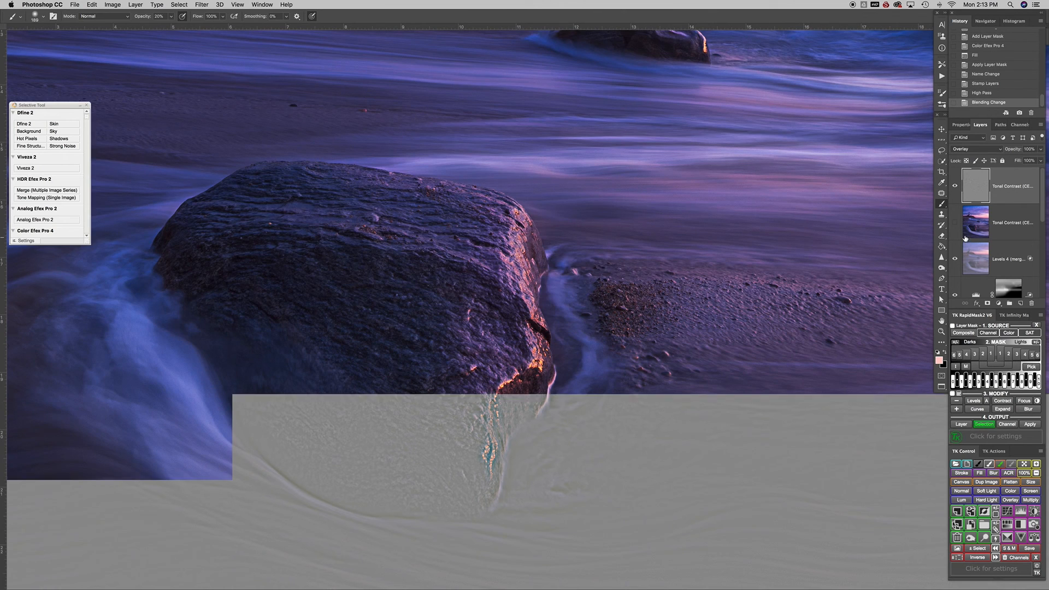
left_click(956, 186)
left_click(957, 186)
left_click(957, 188)
left_click(956, 188)
left_click(956, 188)
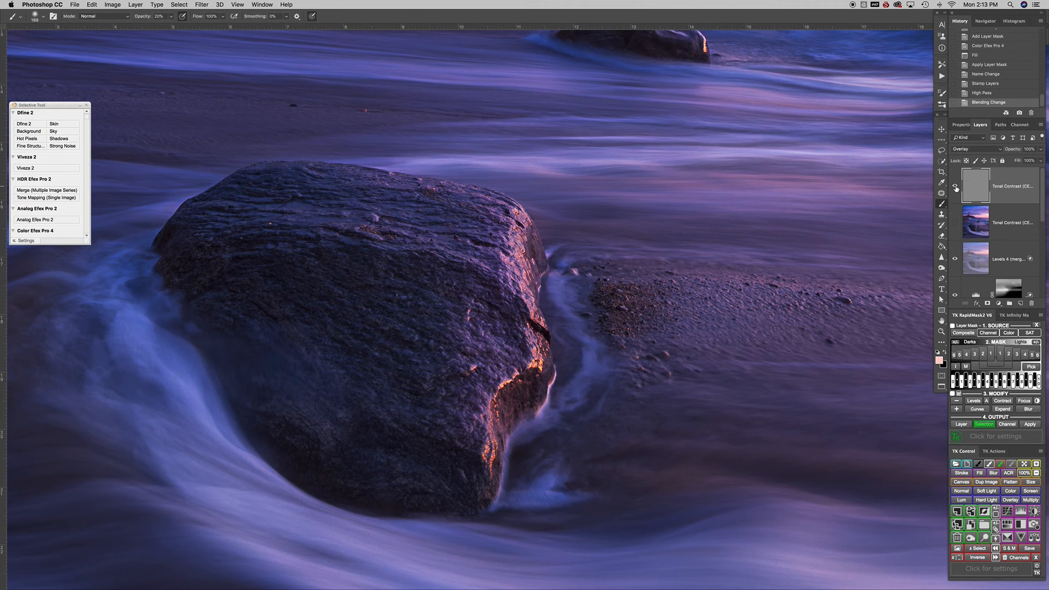
left_click(955, 188)
Lower the Overlay High Pass layer's opacity to about 57%
scroll(644, 265, "down", 3)
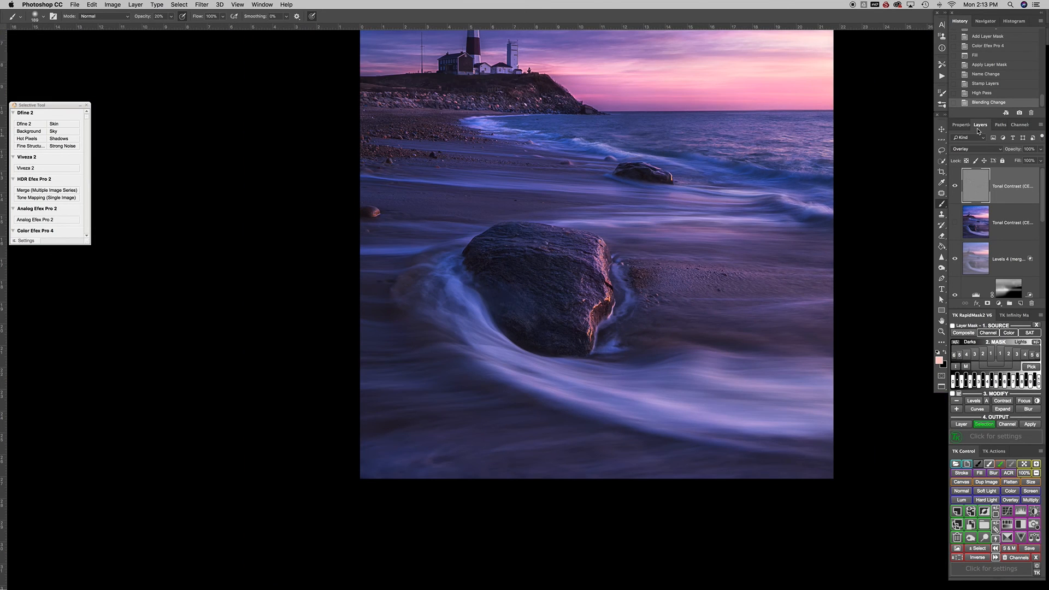
left_click(1040, 149)
left_click_drag(1031, 160, 1022, 158)
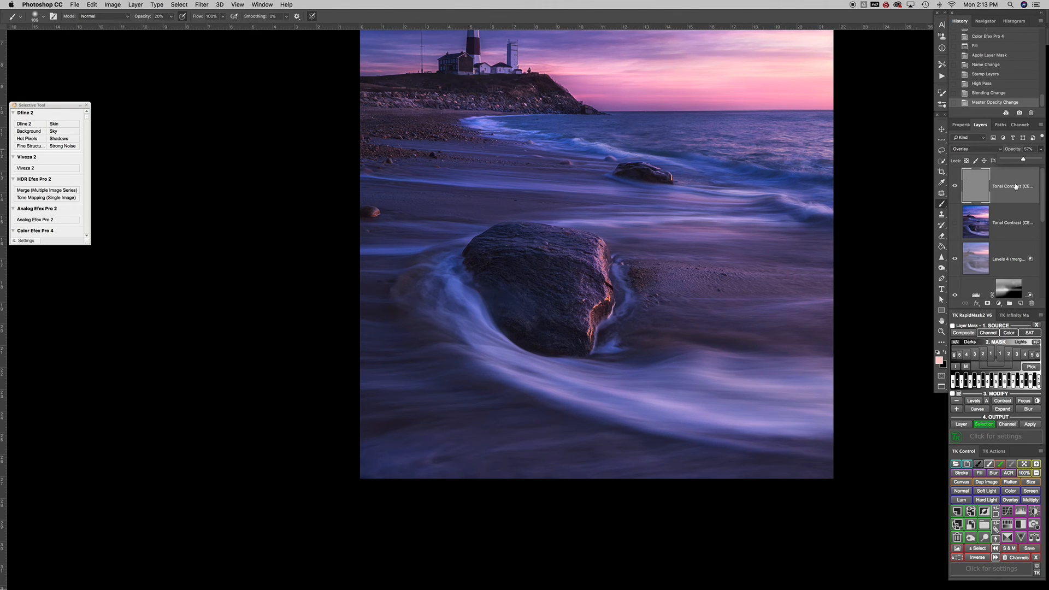
left_click_drag(1023, 165, 1021, 165)
Hide the High Pass layer, show the original Tonal Contrast layer, and delete the High Pass layer
left_click(954, 187)
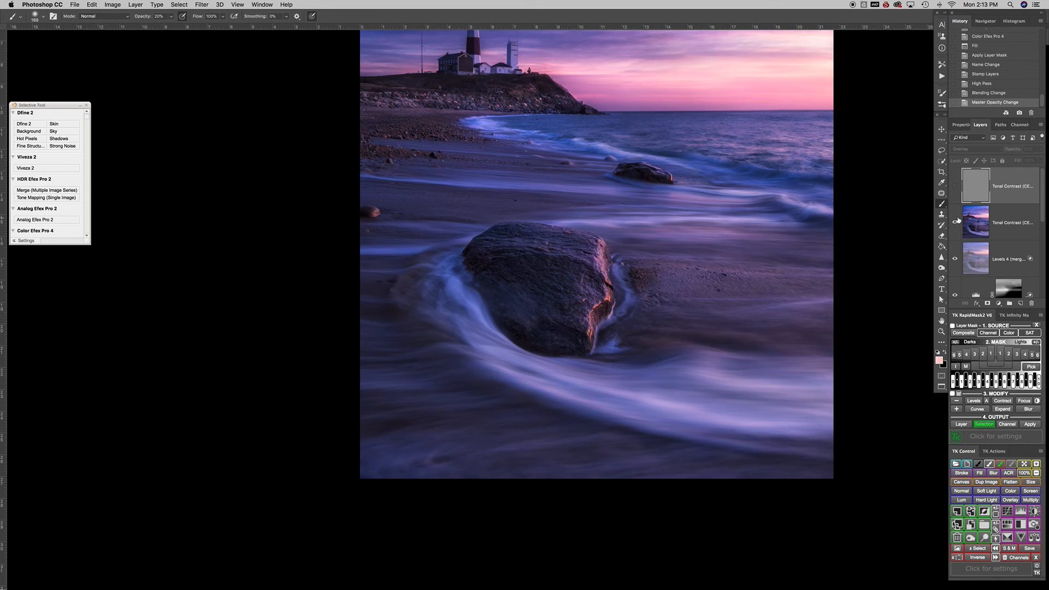
left_click(976, 223)
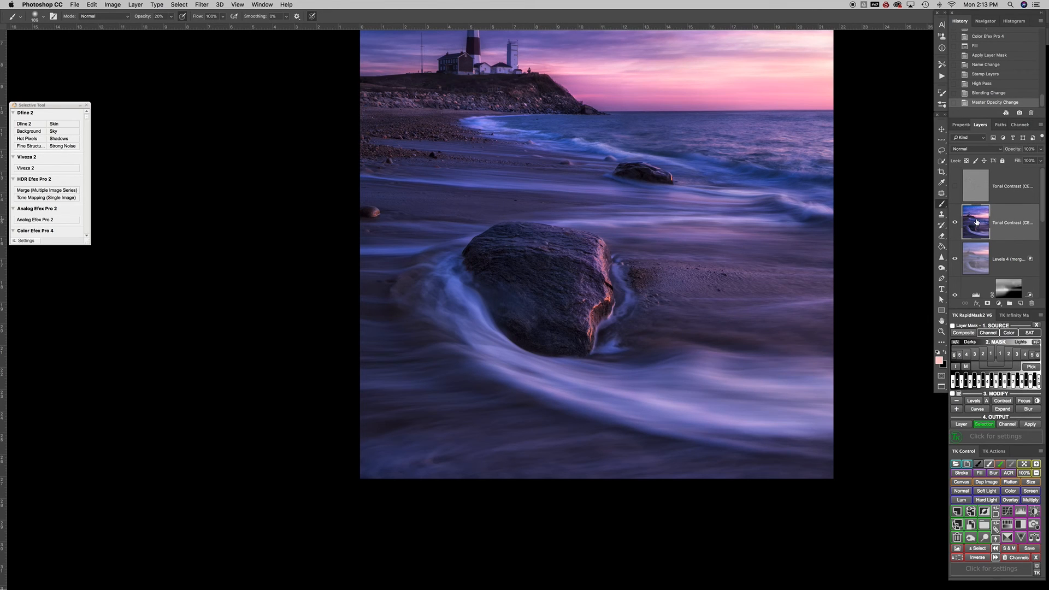
left_click_drag(971, 184, 1037, 298)
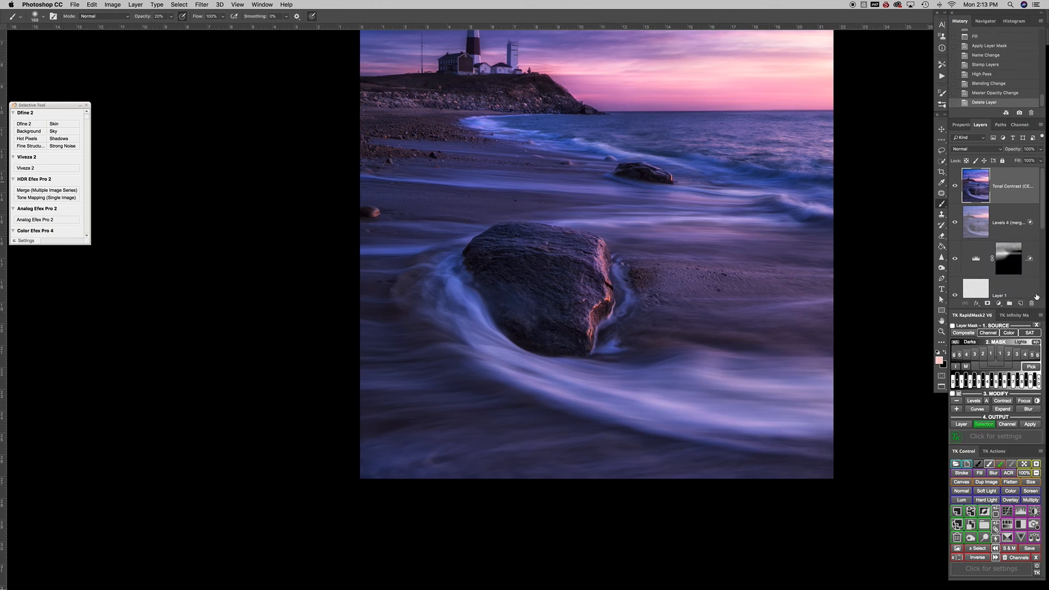
Stamp the Tonal Contrast and Levels 4 layers to a new layer and set its blend mode to Luminosity
left_click(955, 185)
left_click(955, 185)
left_click(1001, 224)
left_click(1004, 188)
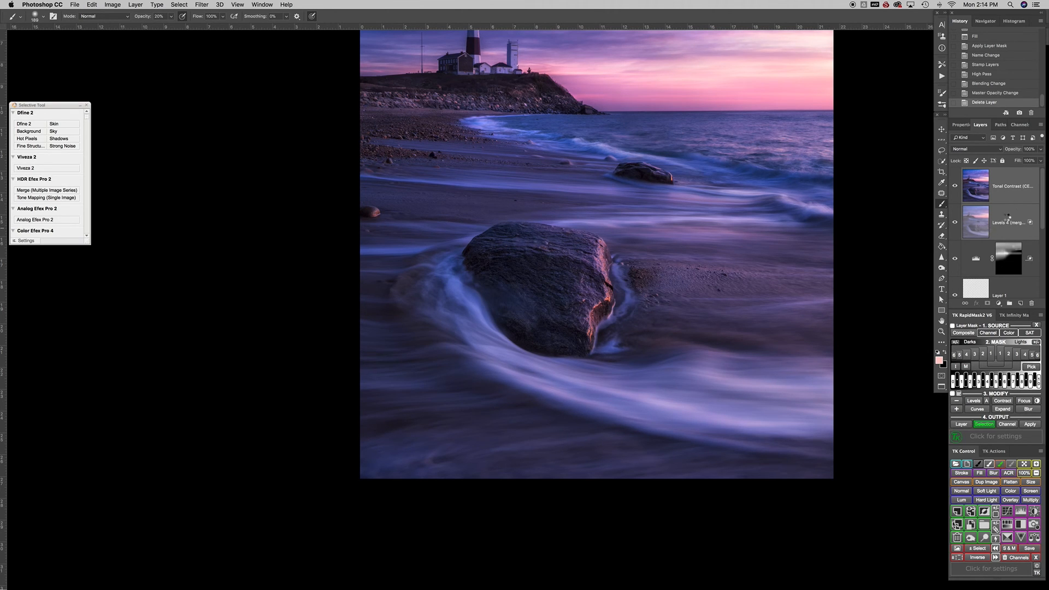
key("super+alt+shift+e")
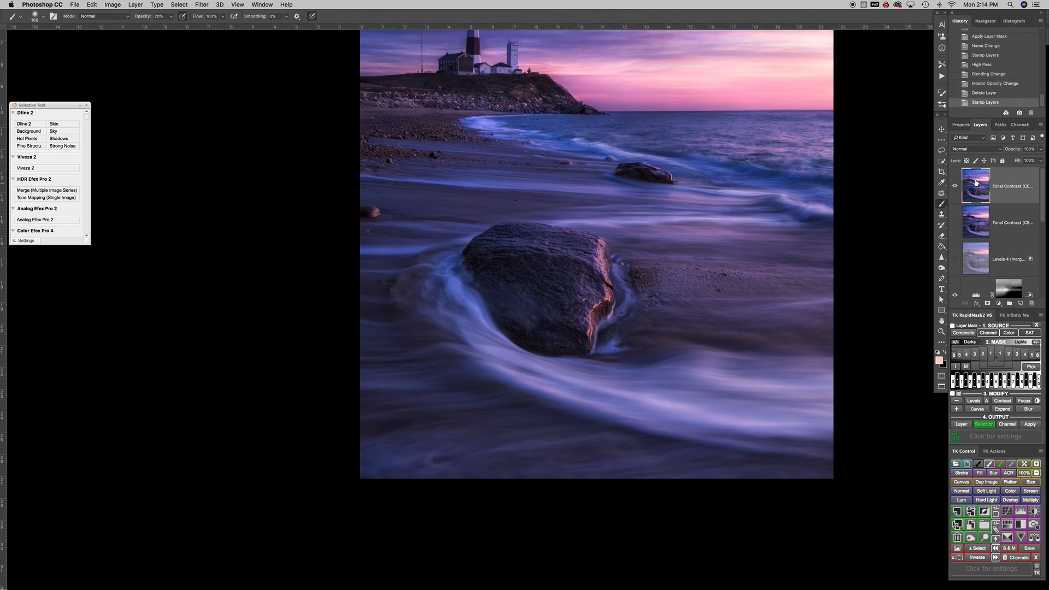
left_click(961, 151)
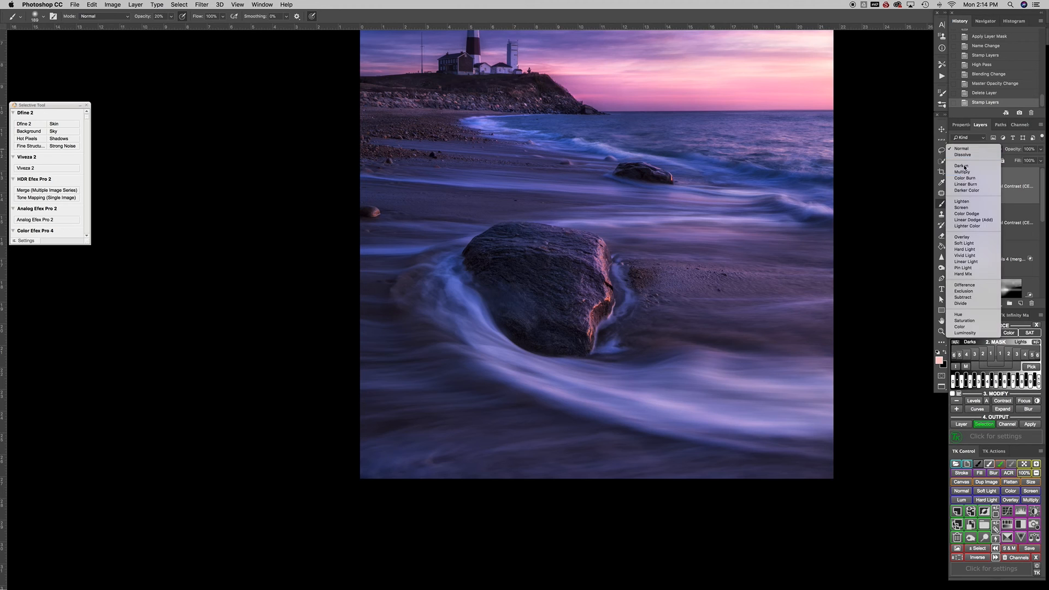
left_click(965, 313)
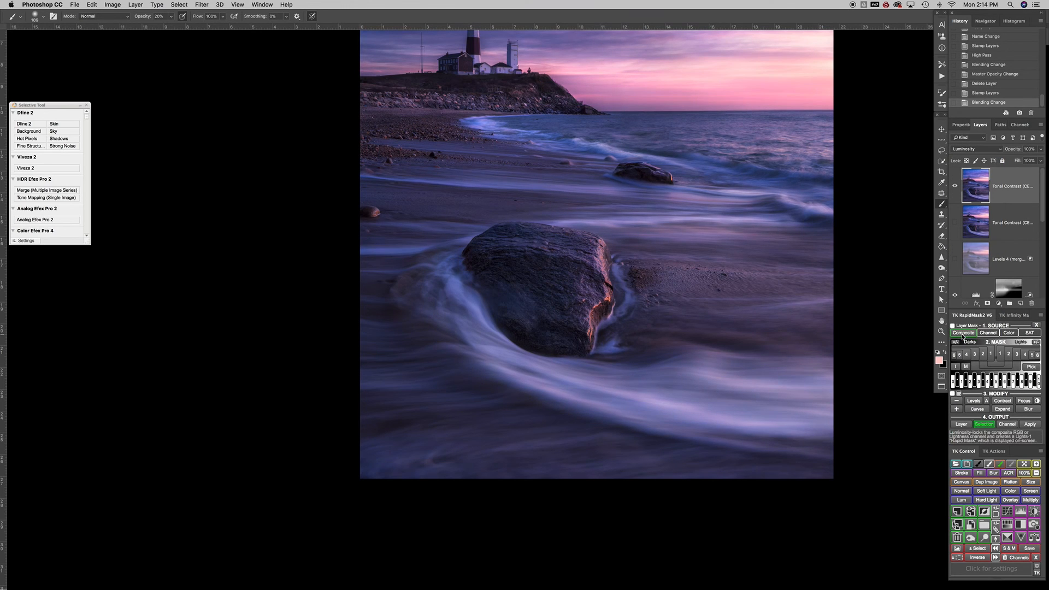
Compare the whole photo with and without the stamped Luminosity layer
left_click(751, 244, "alt")
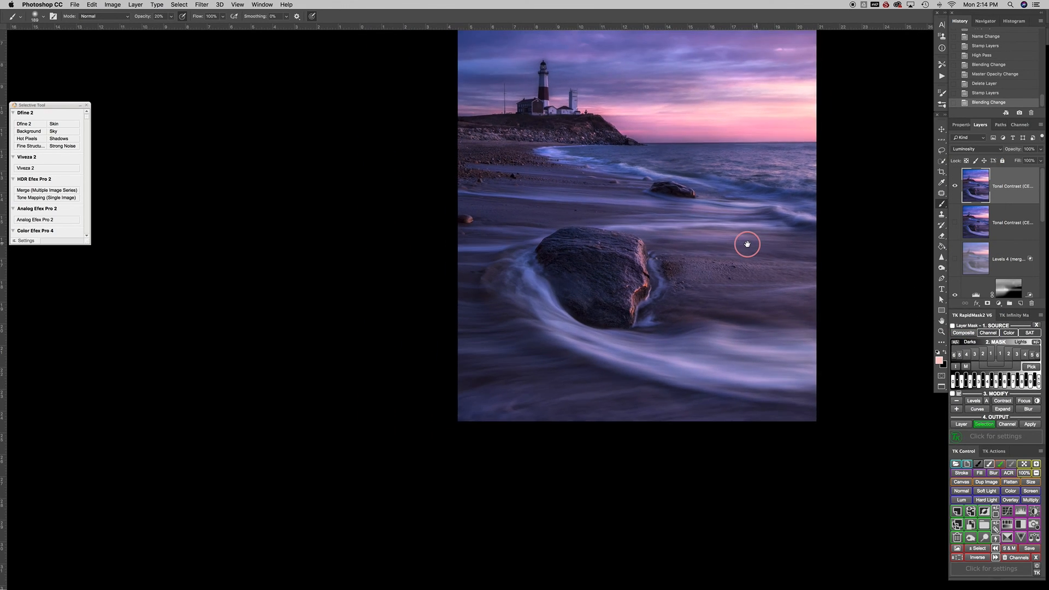
left_click_drag(768, 254, 721, 354)
key("super+r")
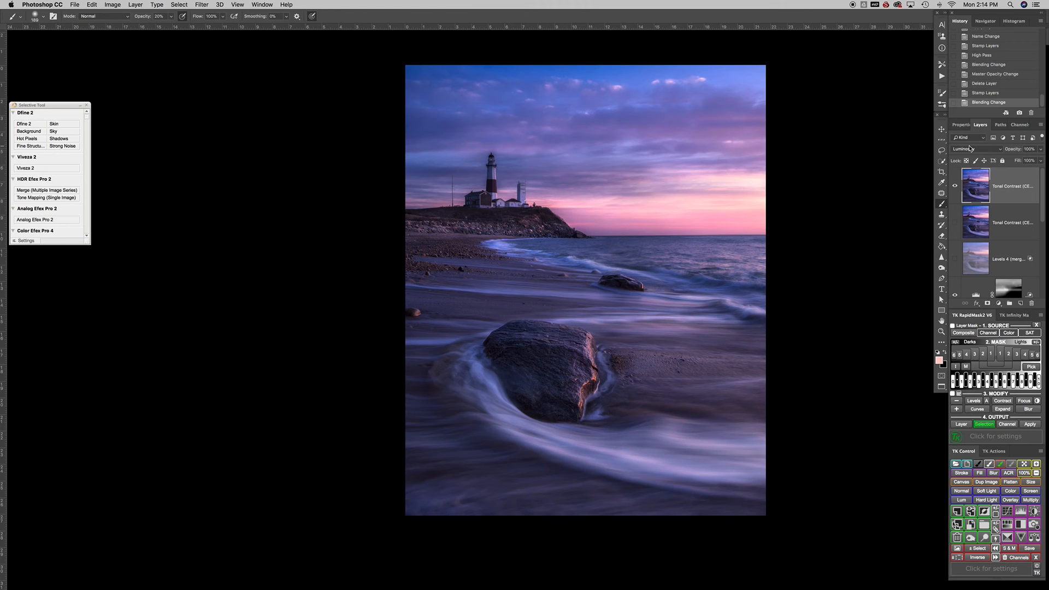
left_click(955, 186)
left_click(956, 187)
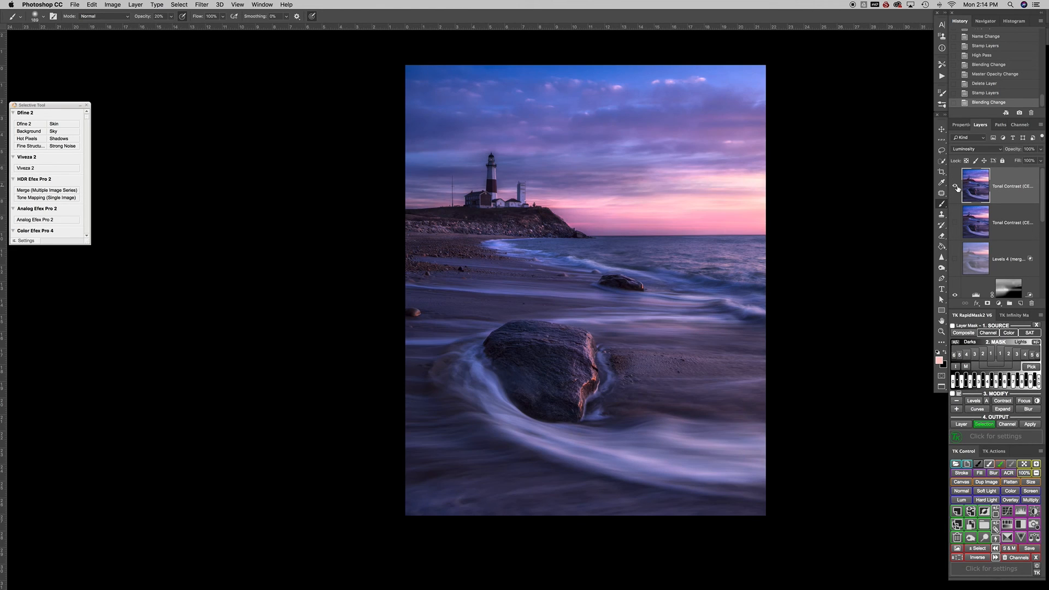
Switch the stamped layer back and forth between Normal and Luminosity blending to compare the colors
left_click(976, 149)
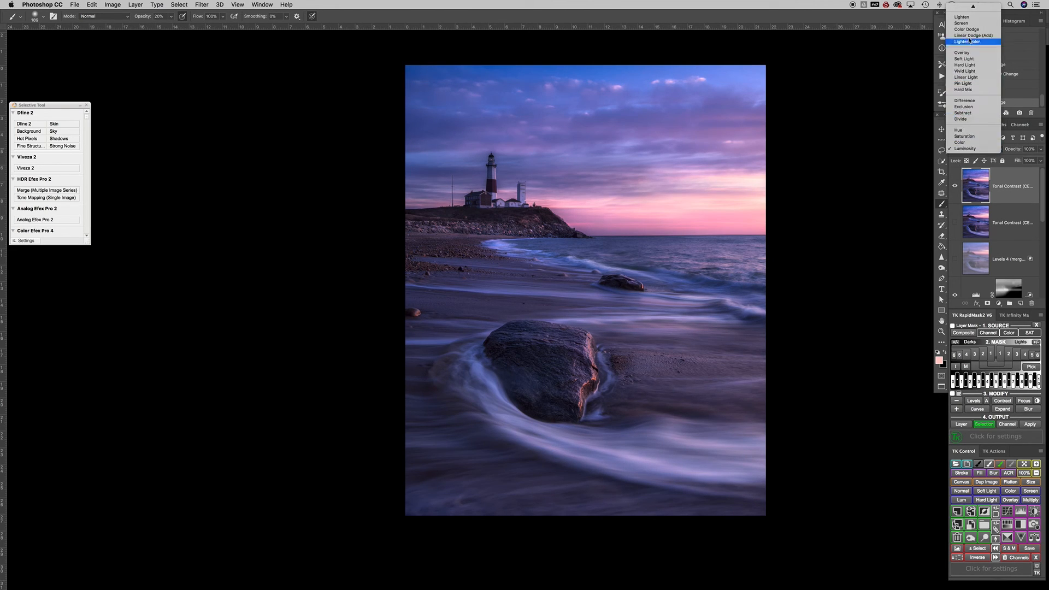
left_click(967, 8)
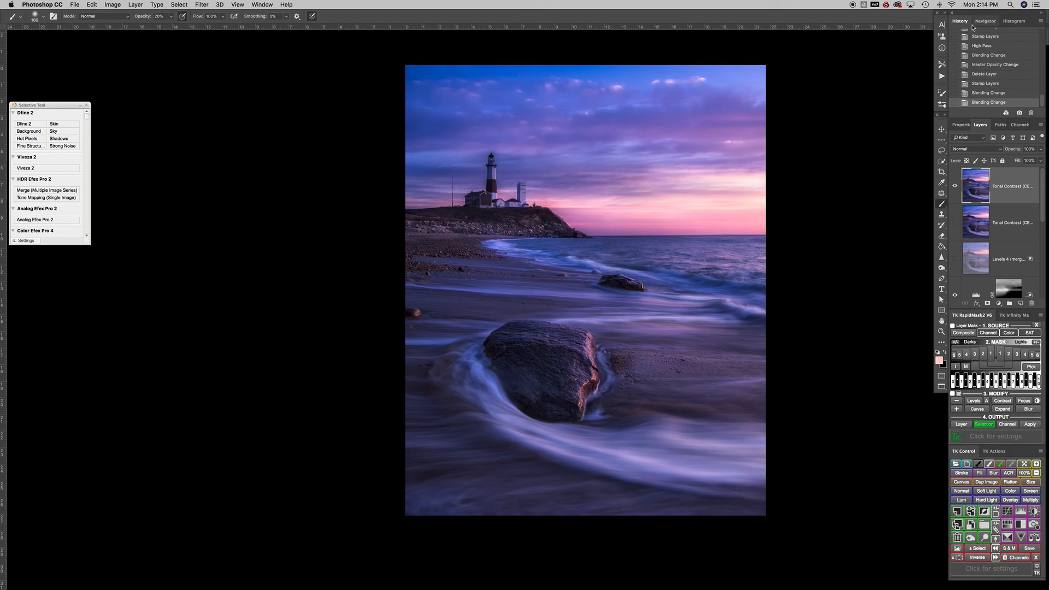
key("super+z")
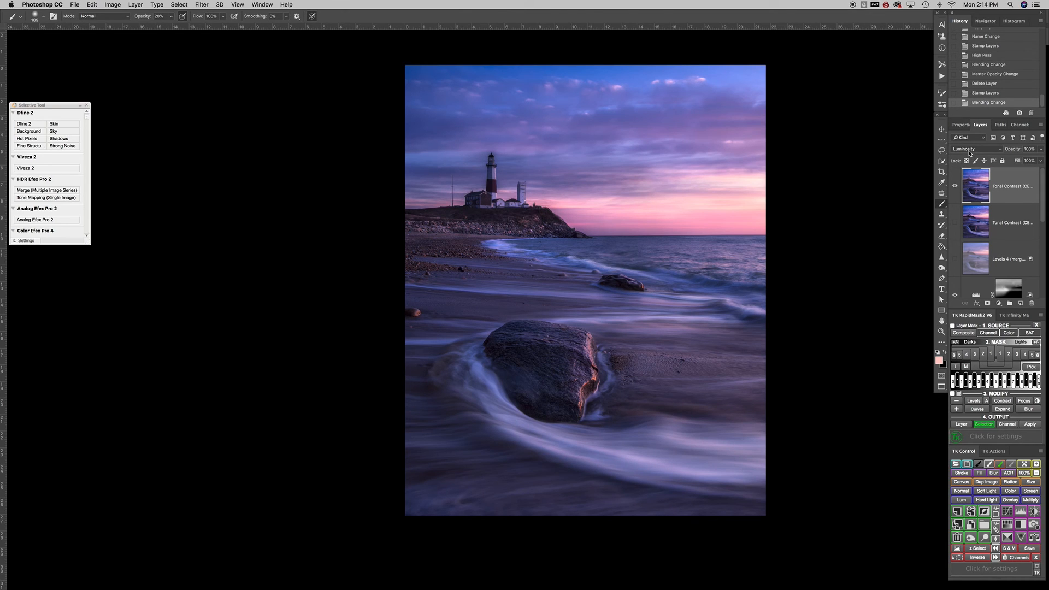
key("super+z")
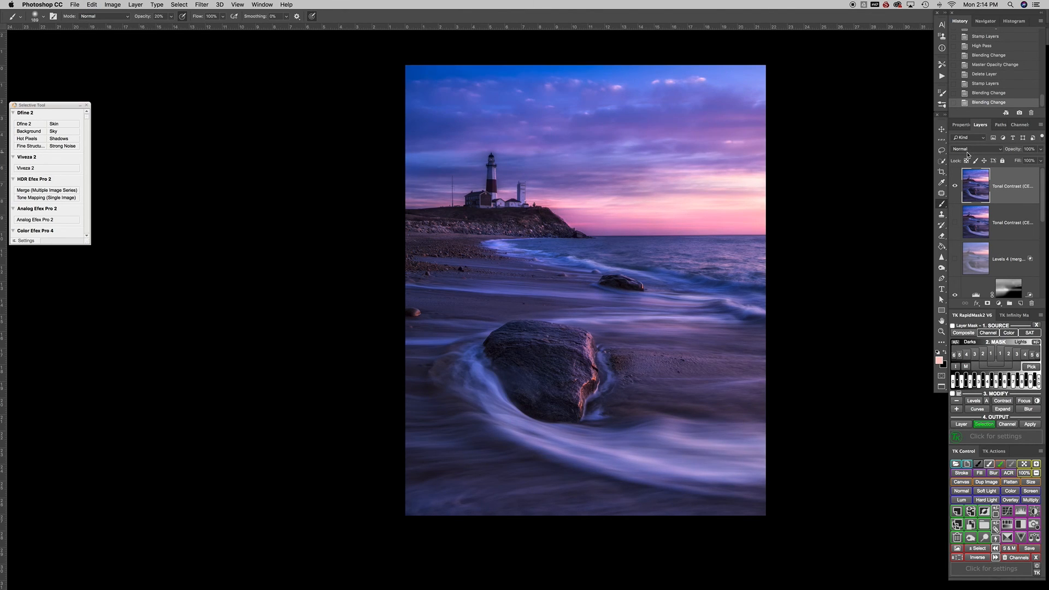
key("super+z")
key("super+z")
key("super+z")
key("super+z")
key("super+z")
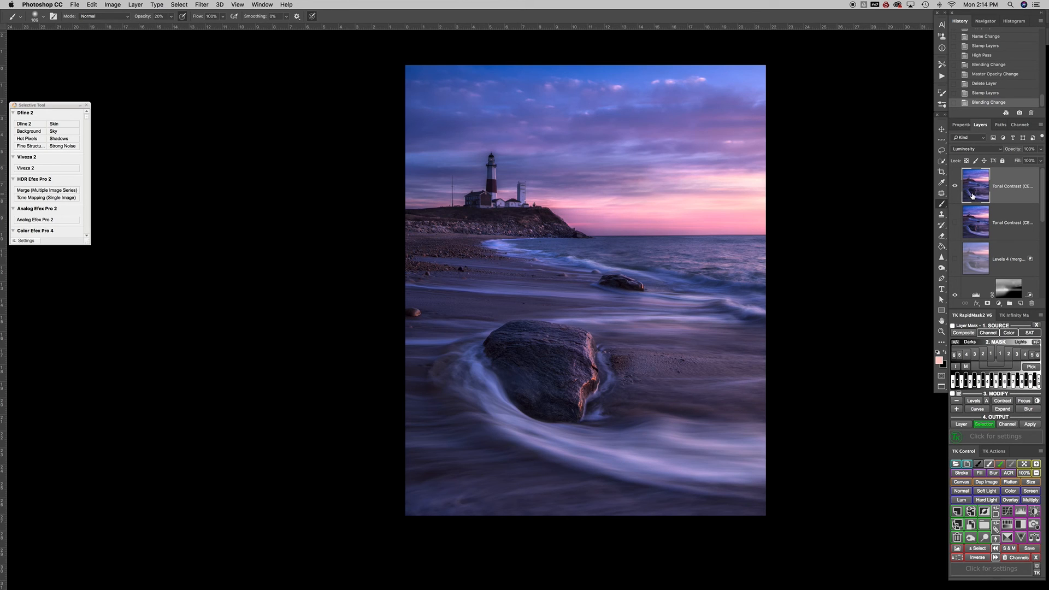
Delete the stamped Luminosity layer and make the Levels 4 and Tonal Contrast layers visible again
left_click_drag(974, 198, 1037, 304)
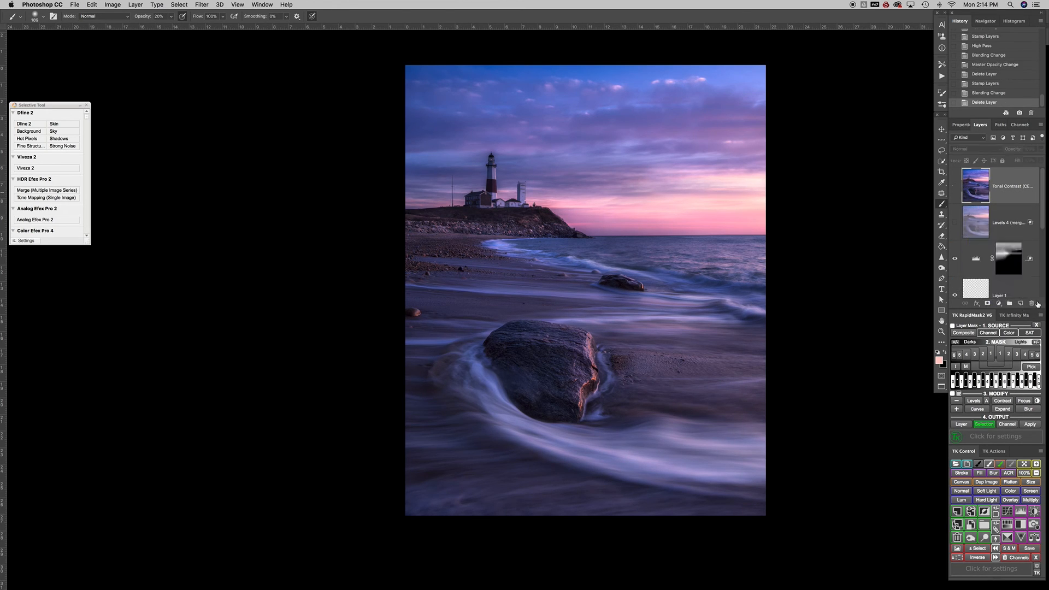
left_click(956, 224)
left_click(956, 185)
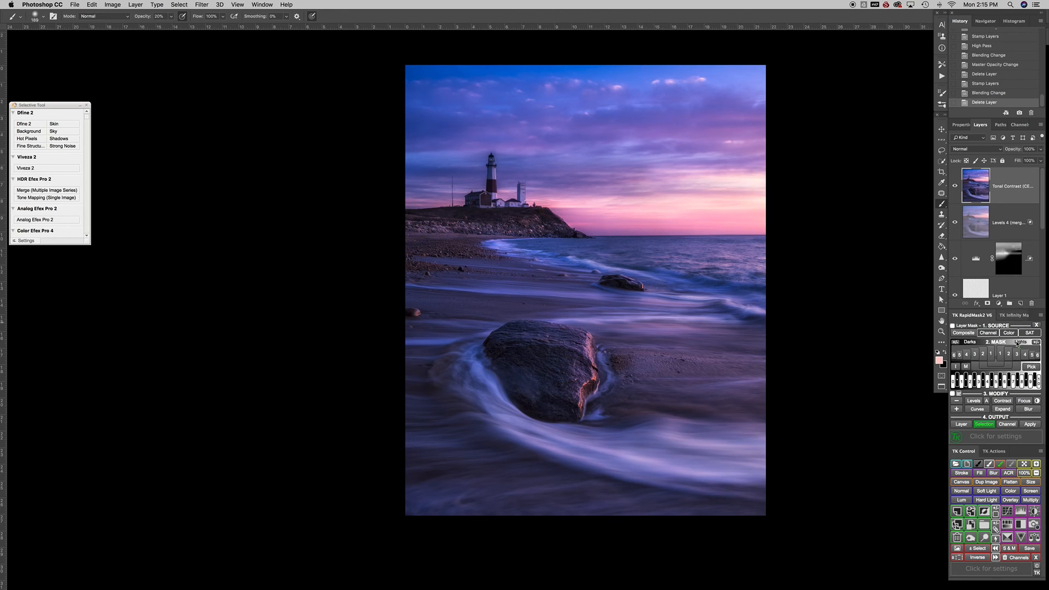
Add a Curves adjustment layer above Tonal Contrast and pull the Blue channel's midtones down slightly at input 118
left_click(1008, 513)
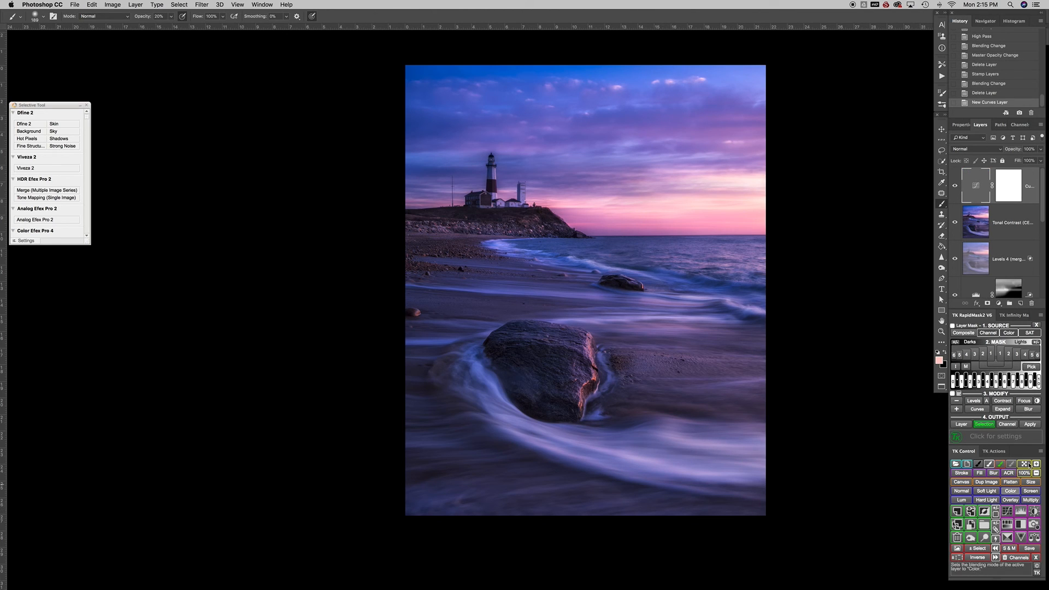
left_click(961, 124)
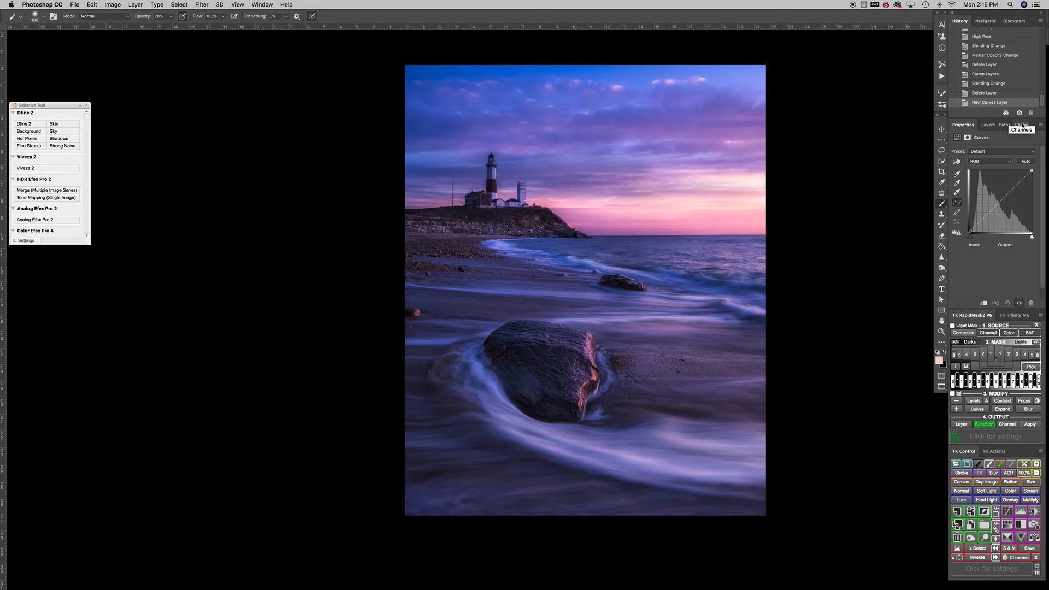
left_click(991, 162)
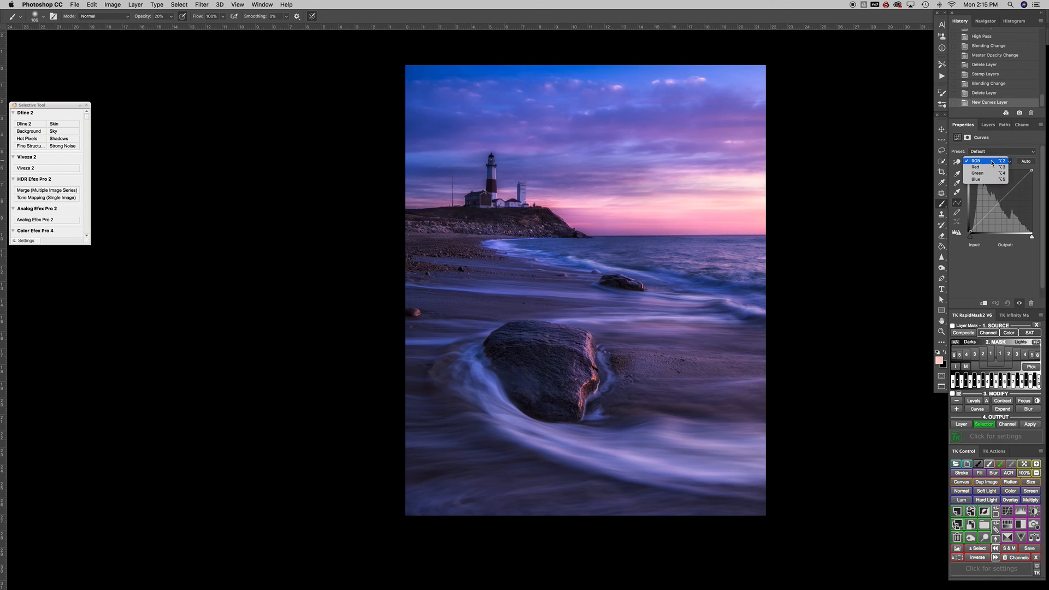
left_click(978, 179)
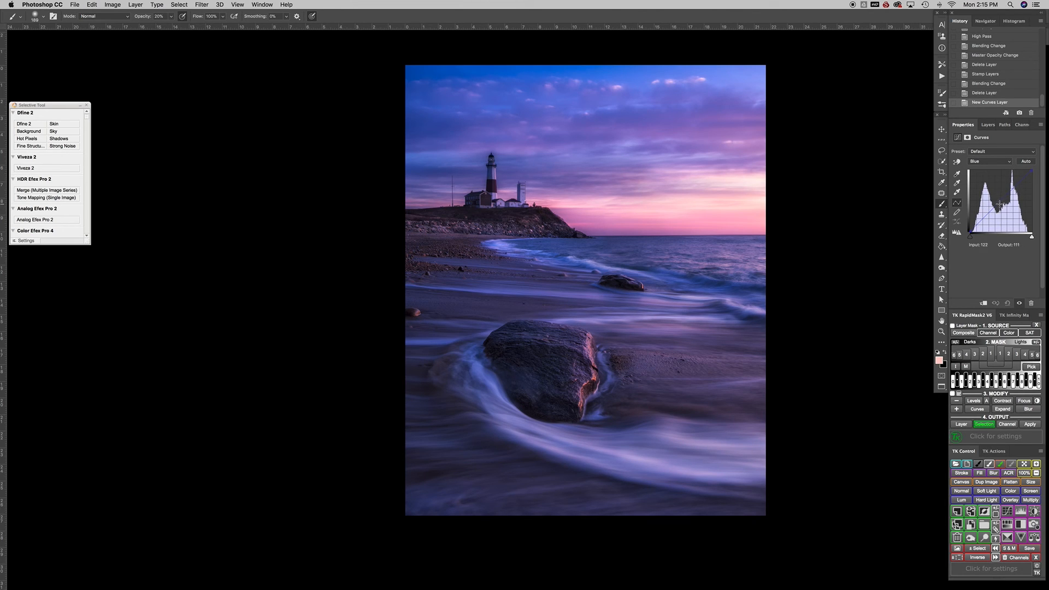
left_click_drag(998, 205, 1000, 211)
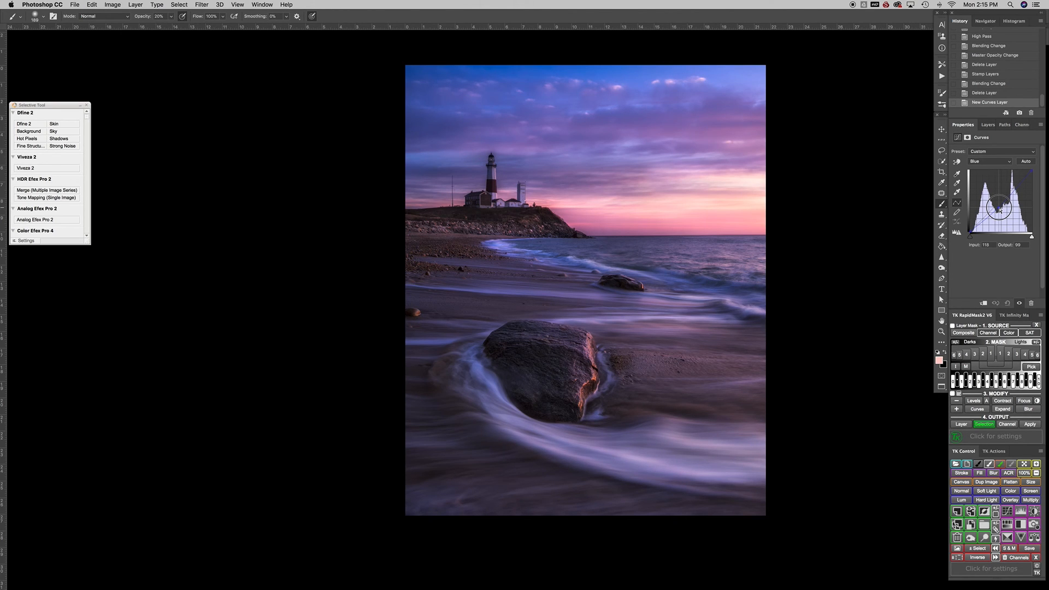
left_click_drag(1000, 209, 1000, 209)
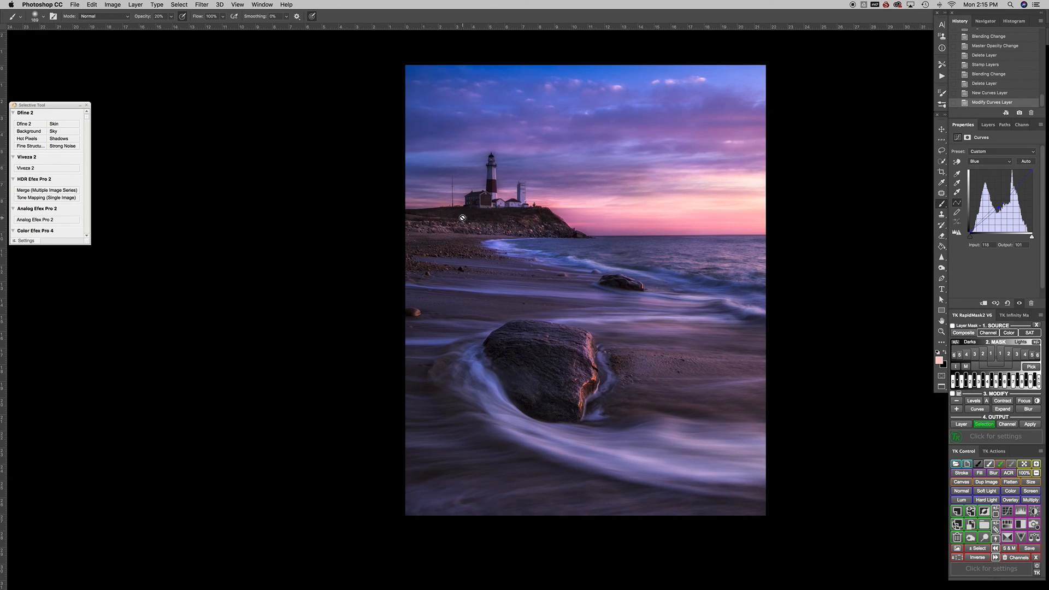
Examine the dark grassy hillside, buildings and shoreline rocks around the lighthouse up close
scroll(467, 212, "up", 1)
scroll(492, 211, "up", 1)
scroll(543, 218, "up", 2)
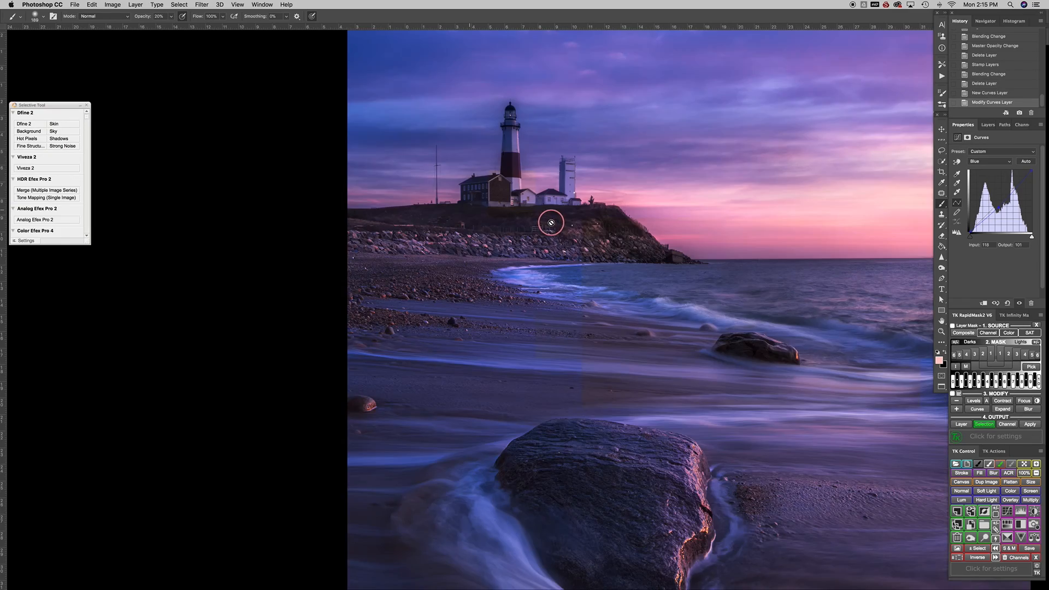
scroll(580, 225, "up", 3)
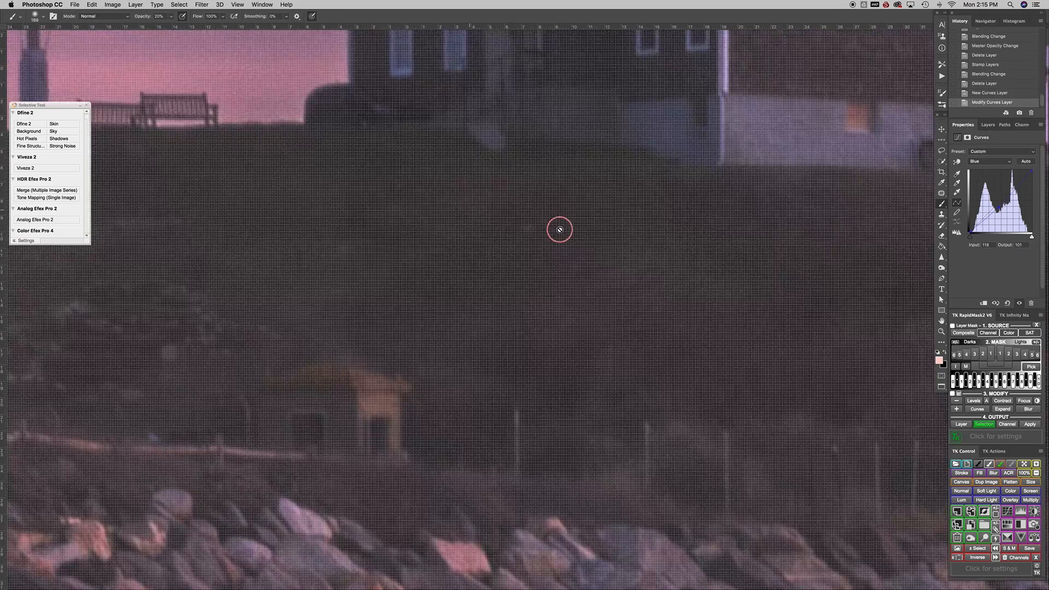
scroll(555, 230, "down", 5)
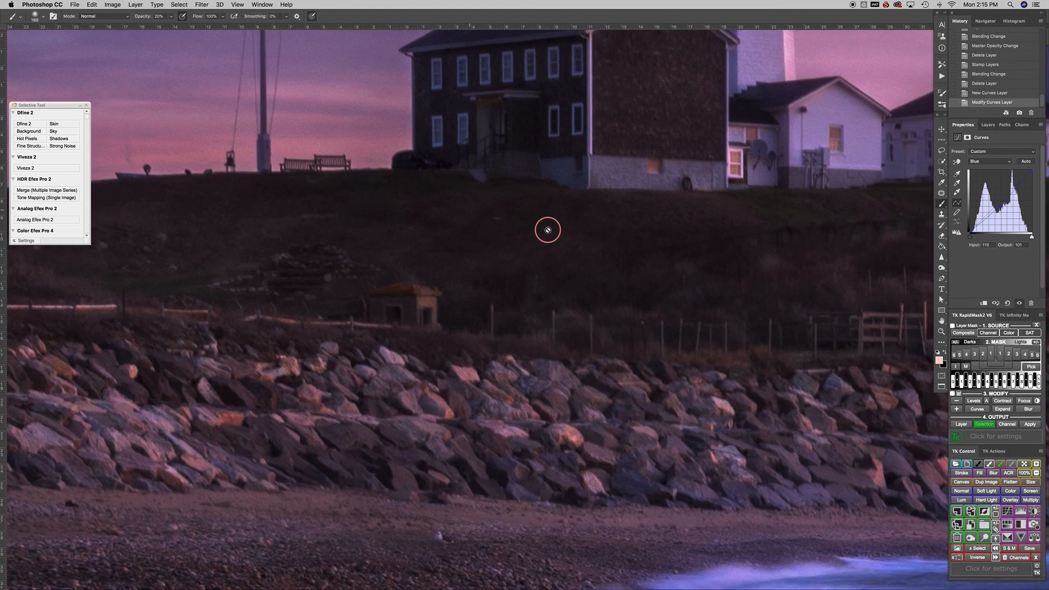
scroll(544, 230, "down", 5)
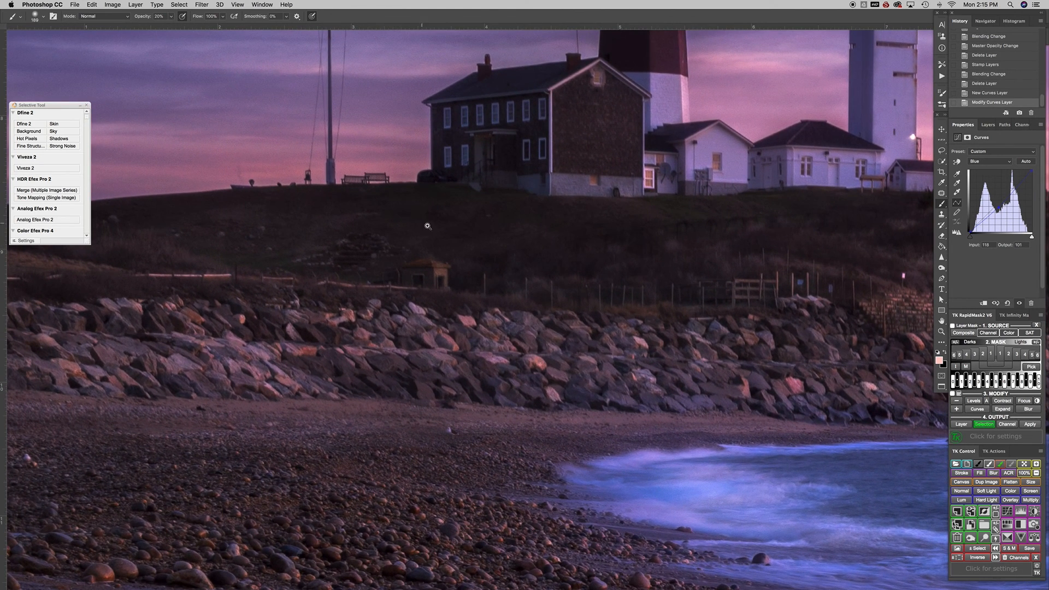
left_click_drag(780, 329, 527, 279)
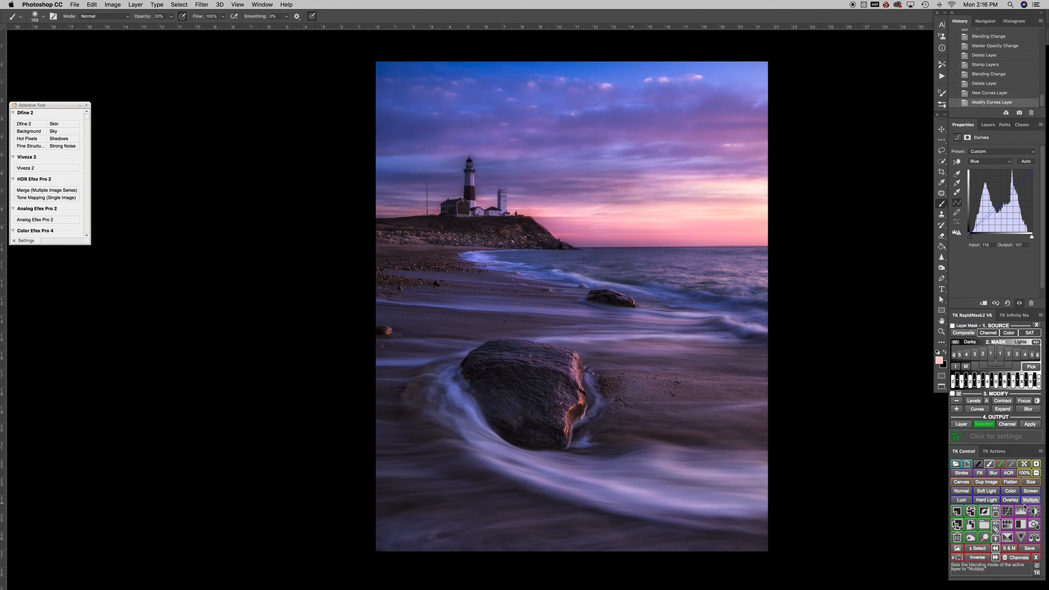
Add a Levels adjustment layer above the Curves layer, preview a Darks-5 luminosity mask and delete its mask channel
left_click(1019, 515)
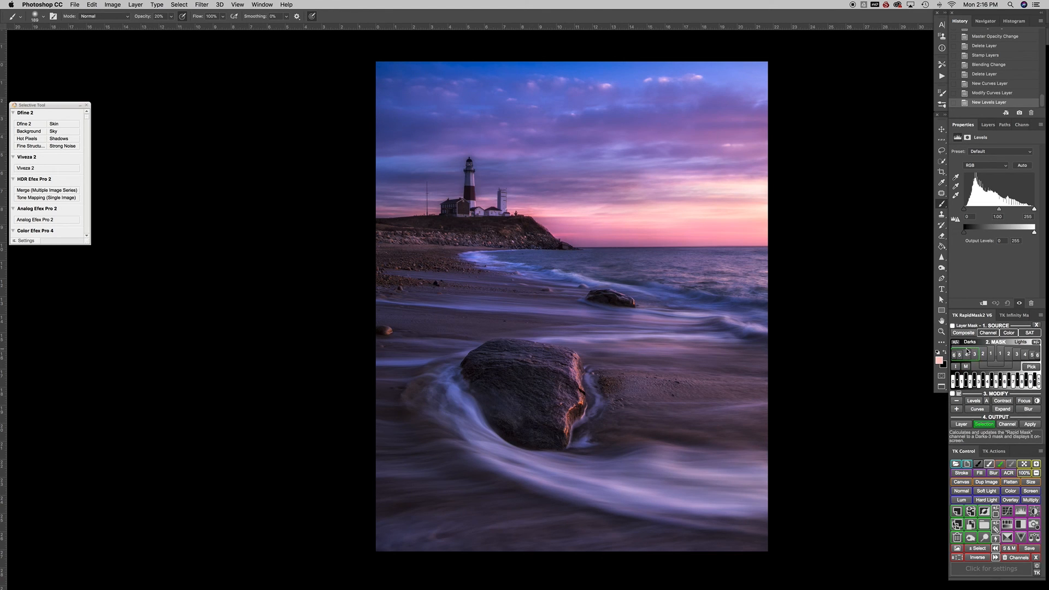
left_click(960, 357)
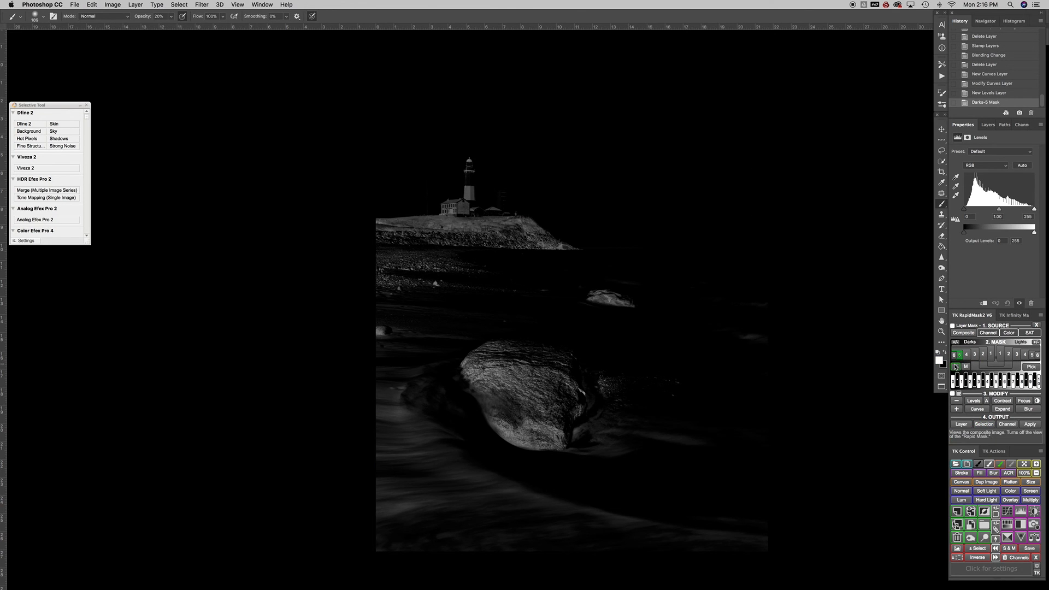
left_click(989, 124)
left_click(976, 191)
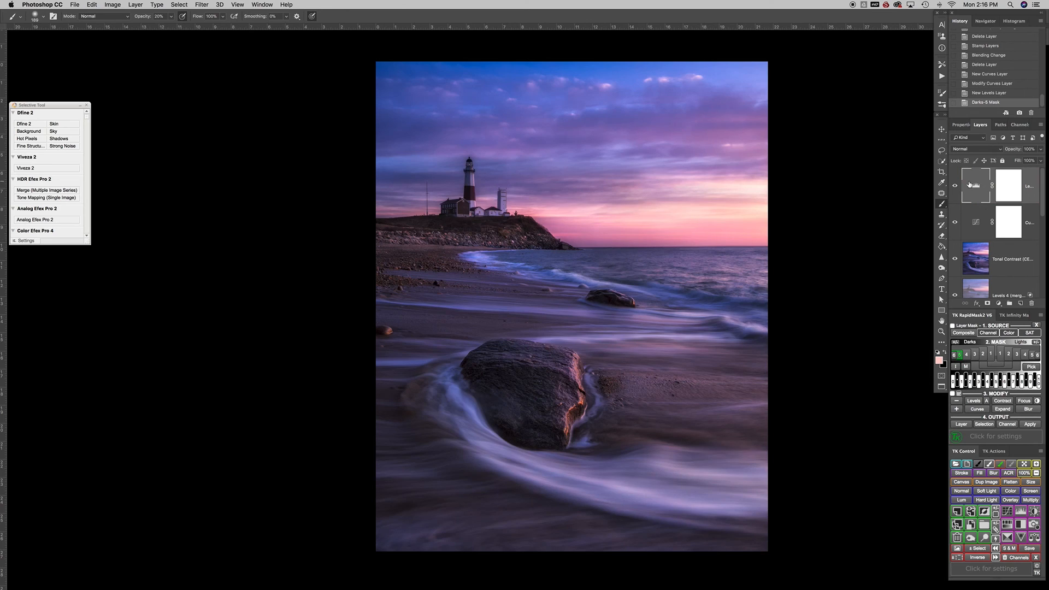
left_click(1014, 558)
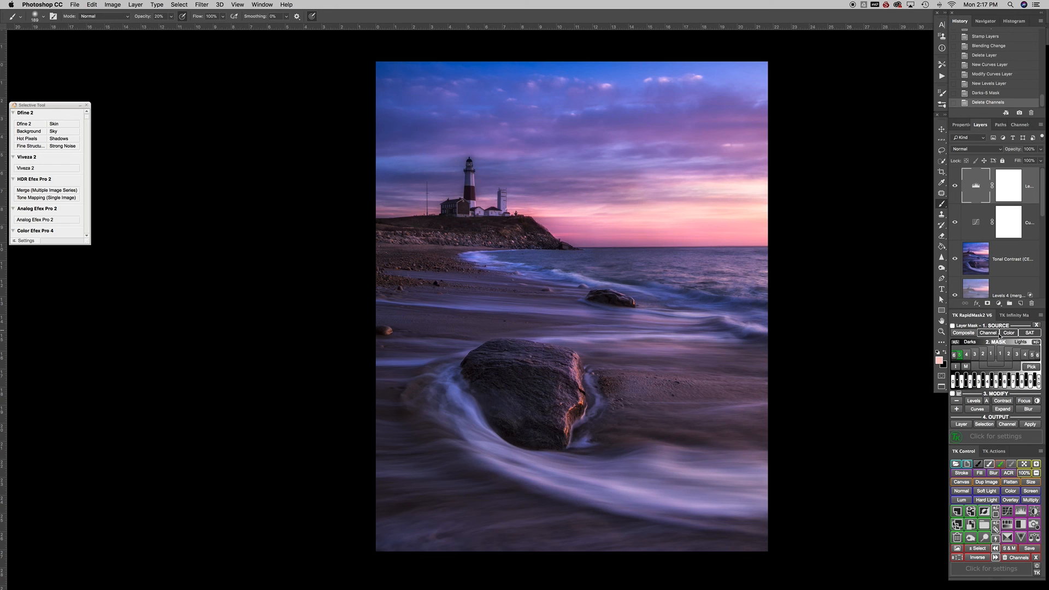
Apply a Darks-6 luminosity mask to the new Levels layer and set its white input level to 147
left_click(961, 356)
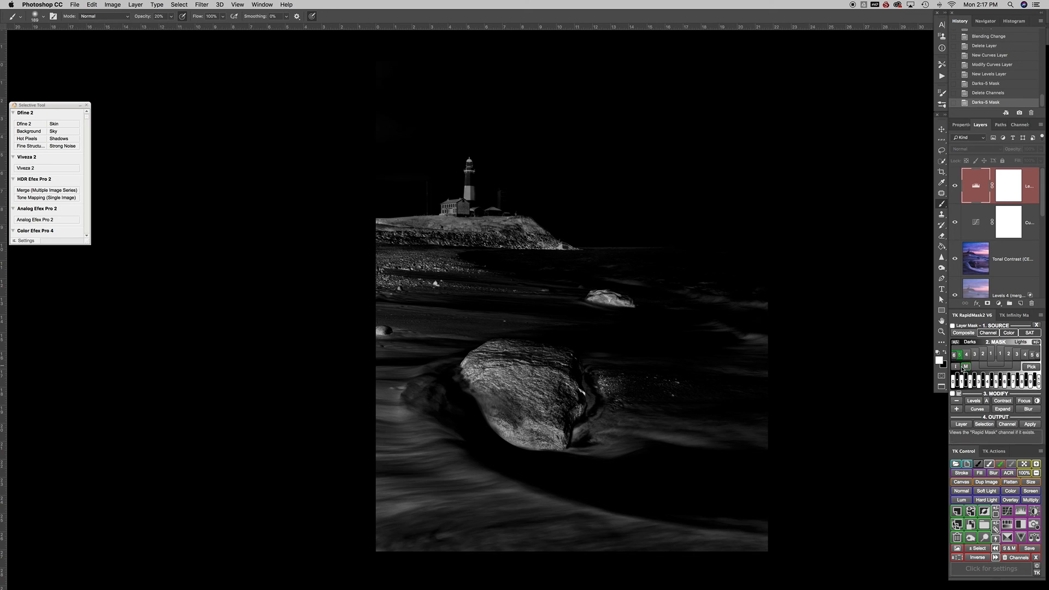
left_click(954, 355)
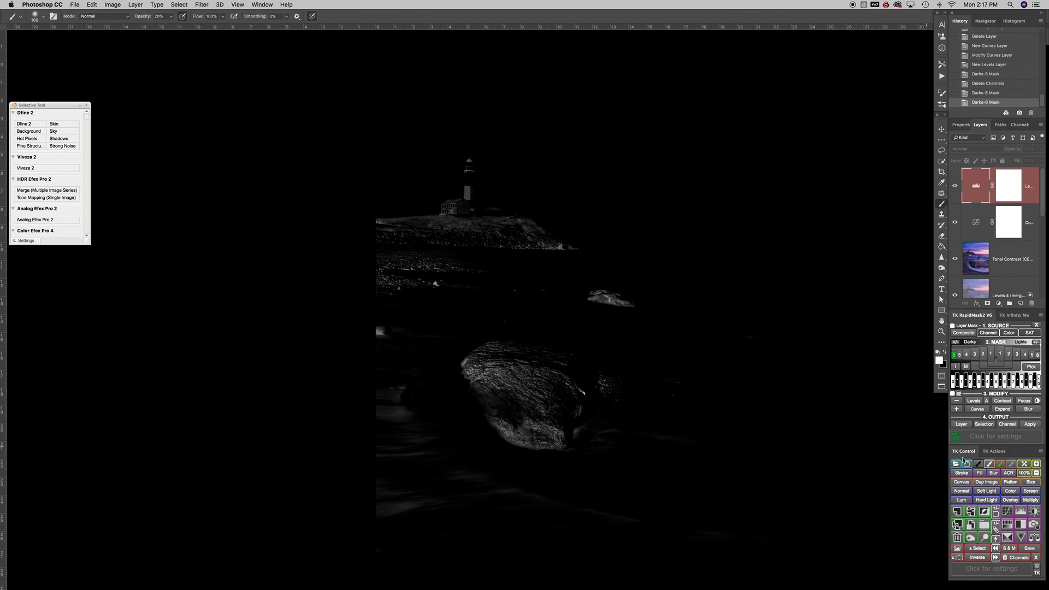
left_click(1027, 425)
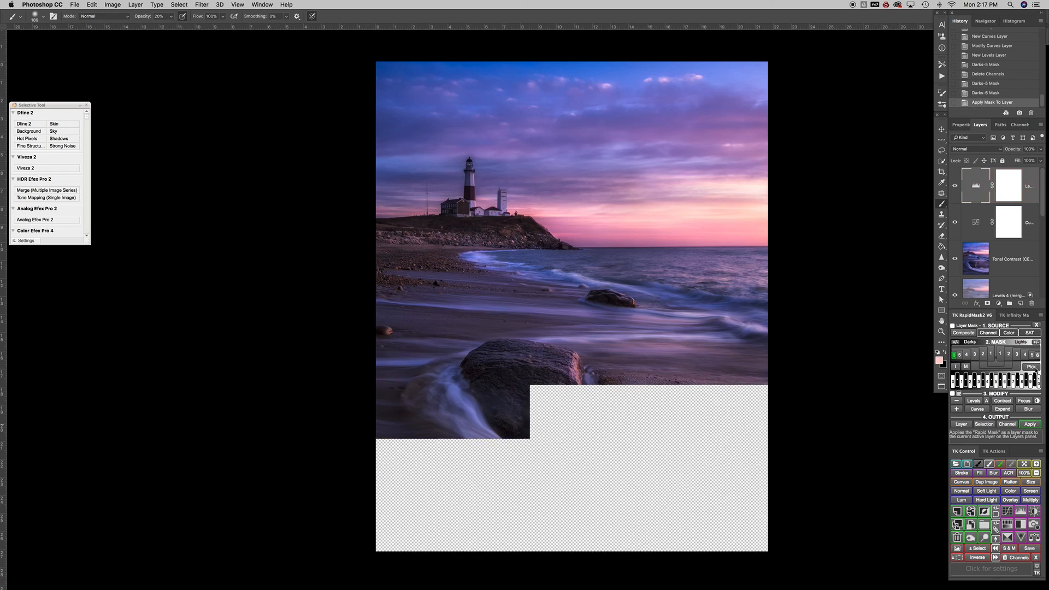
left_click(969, 126)
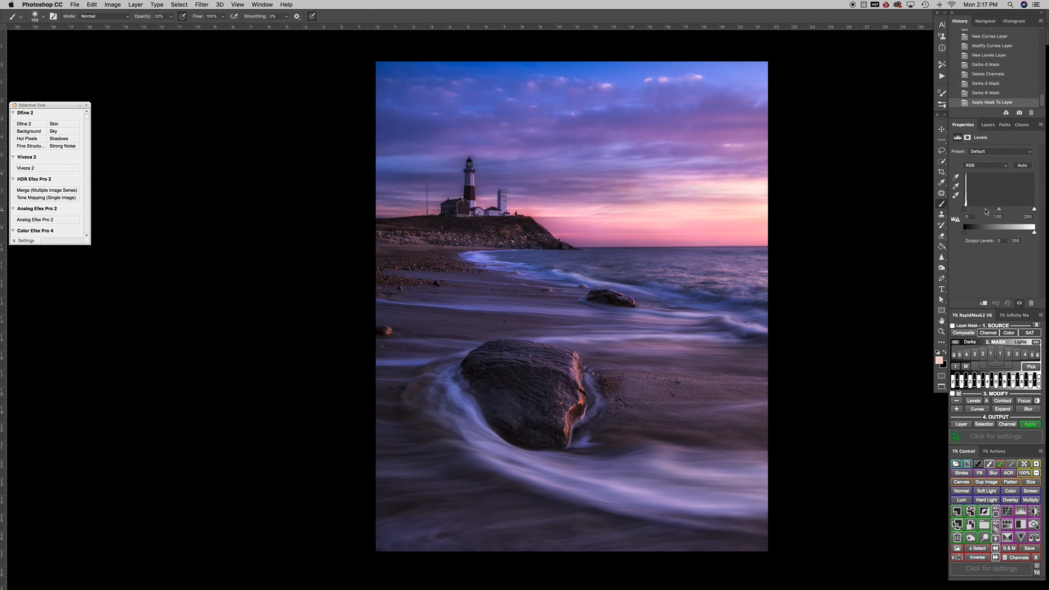
left_click_drag(1035, 210, 1004, 211)
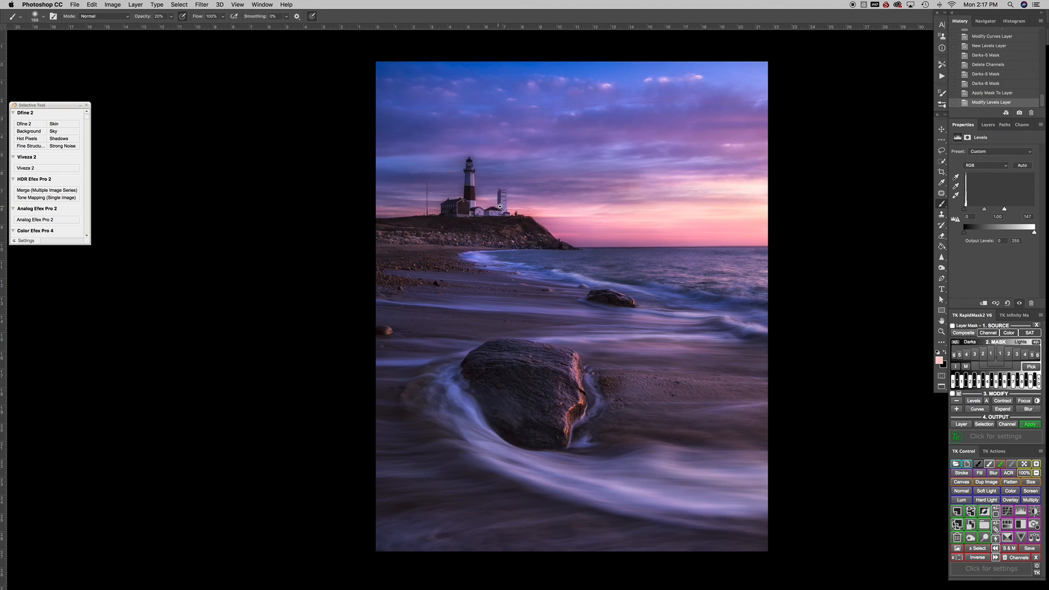
Examine the brightened shadows on the hillside and rocks, then the sky and the whole photo
scroll(478, 230, "up", 1)
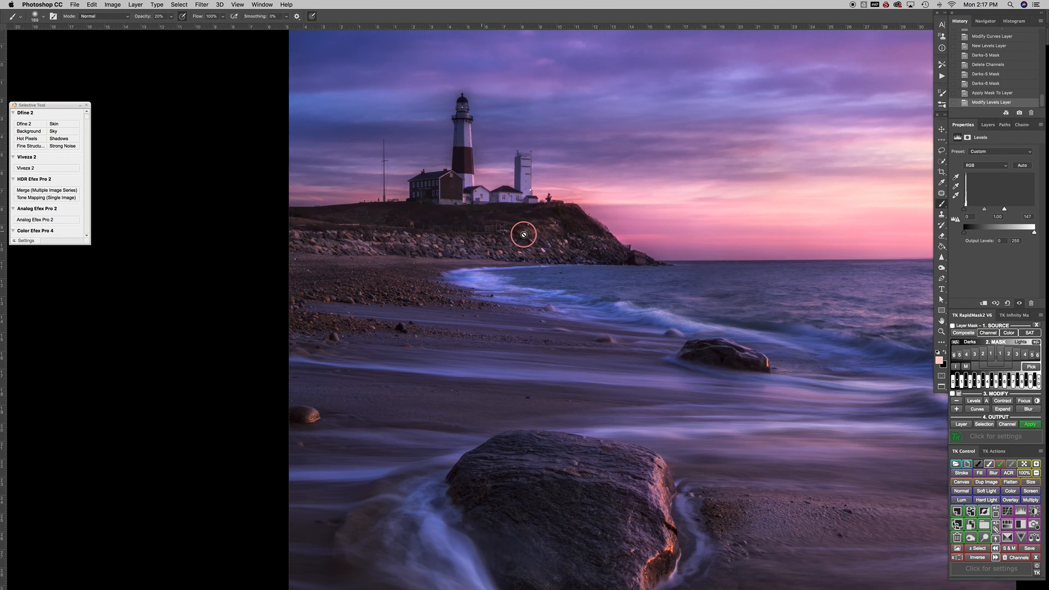
scroll(523, 234, "up", 2)
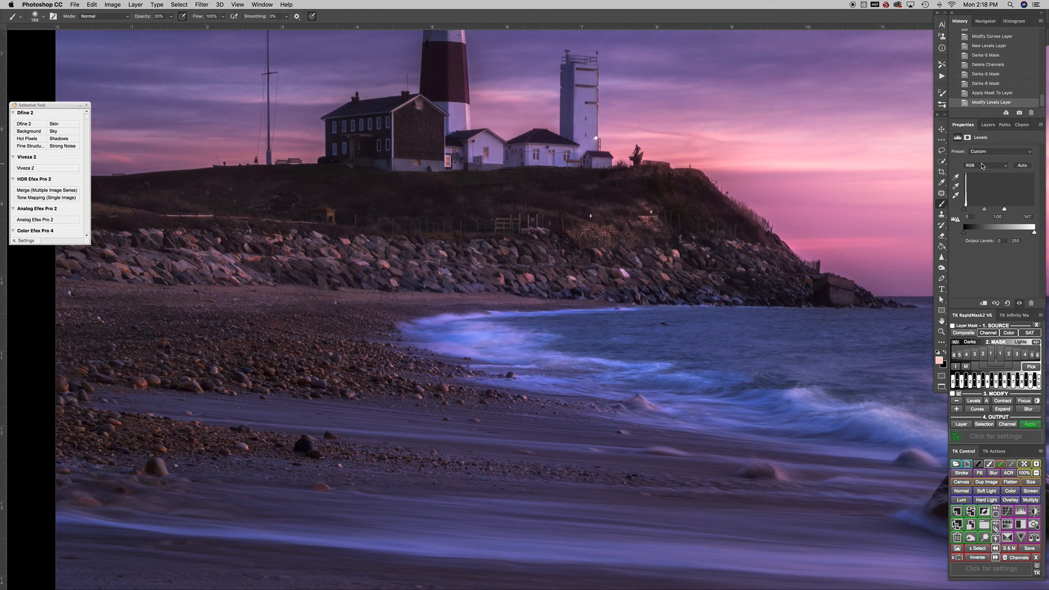
left_click(988, 126)
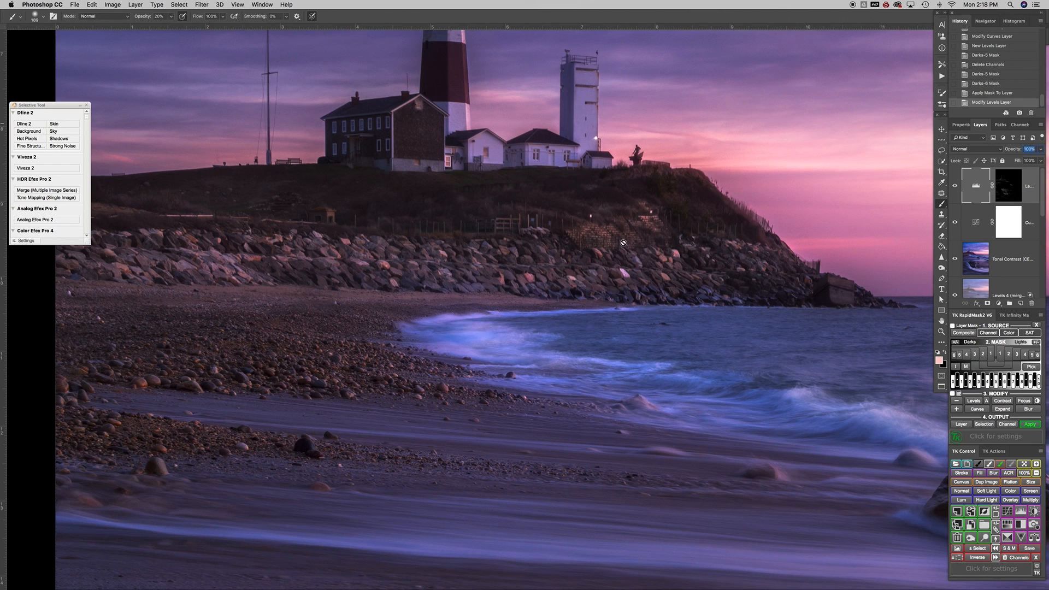
key("super+space")
left_click_drag(651, 241, 613, 250)
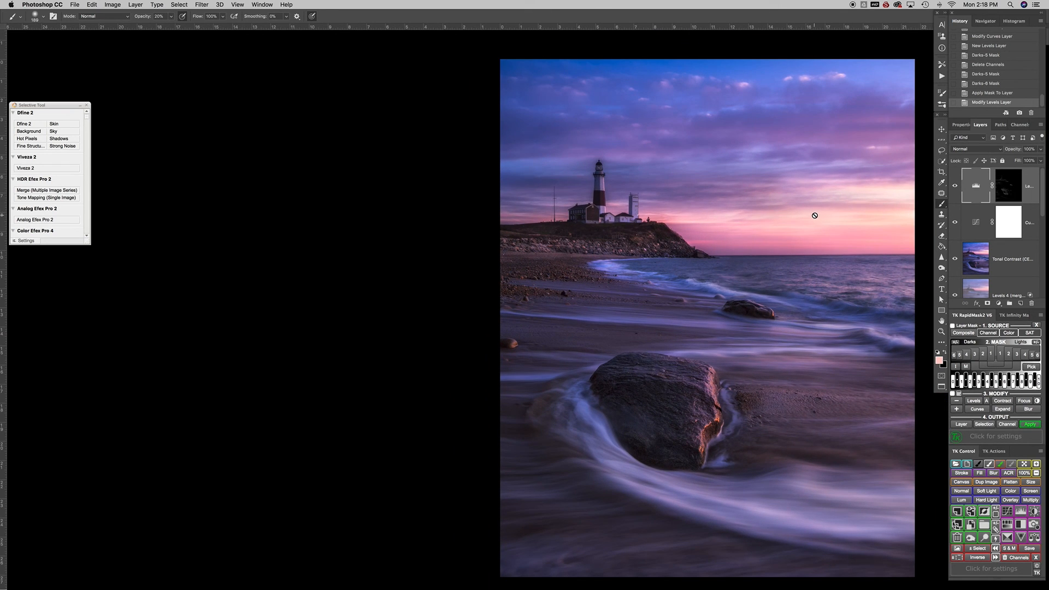
left_click_drag(889, 191, 908, 174)
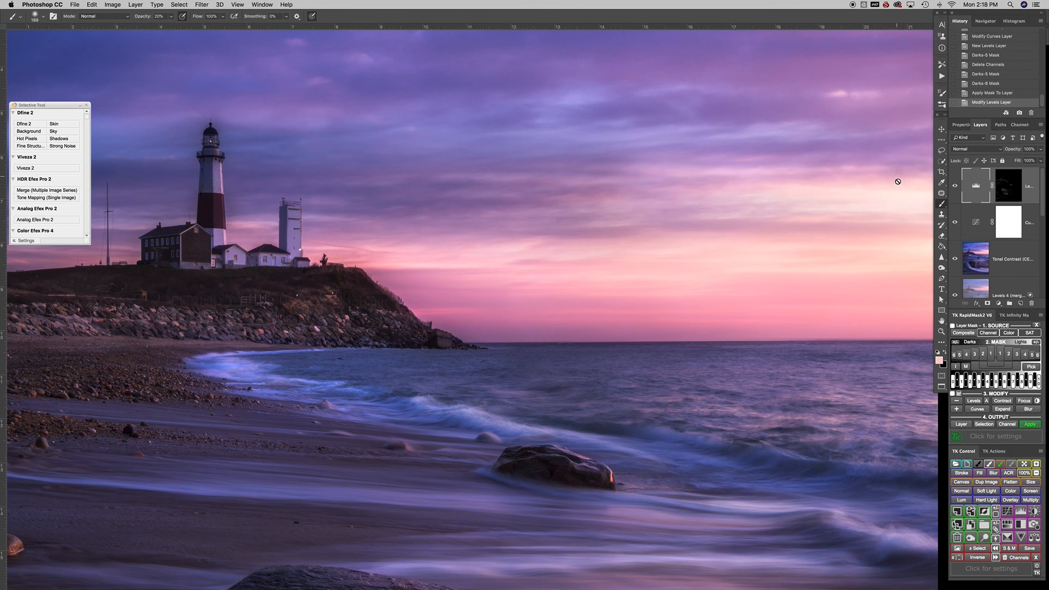
key("super+space")
left_click_drag(622, 224, 602, 224)
Apply Dfine 2 noise reduction to a stamped layer, removing the lighthouse measurement area and remeasuring the noise with the Manual method
key("super+0")
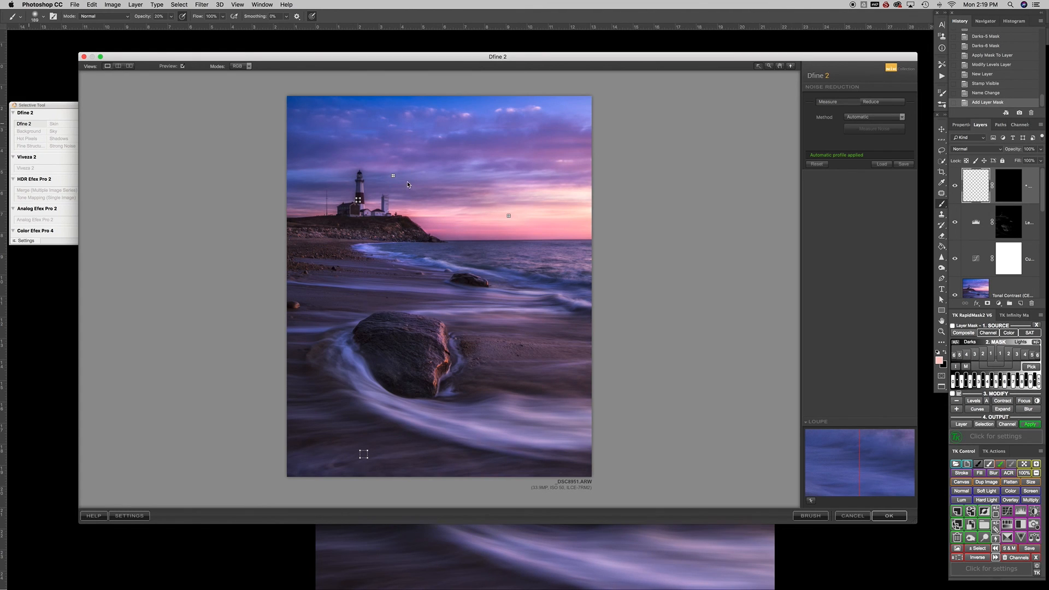
left_click(811, 503)
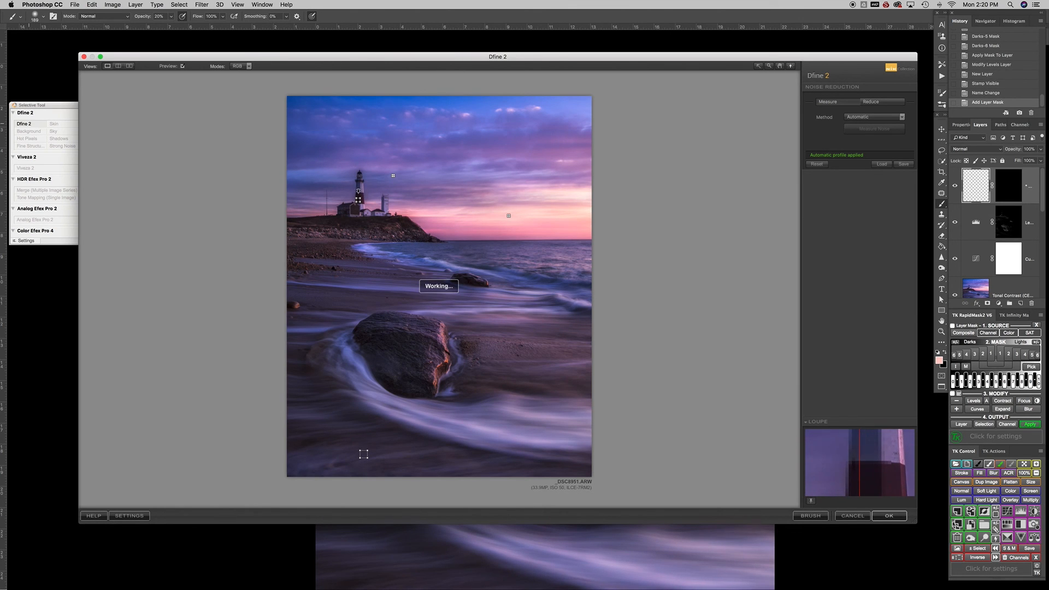
left_click(358, 201)
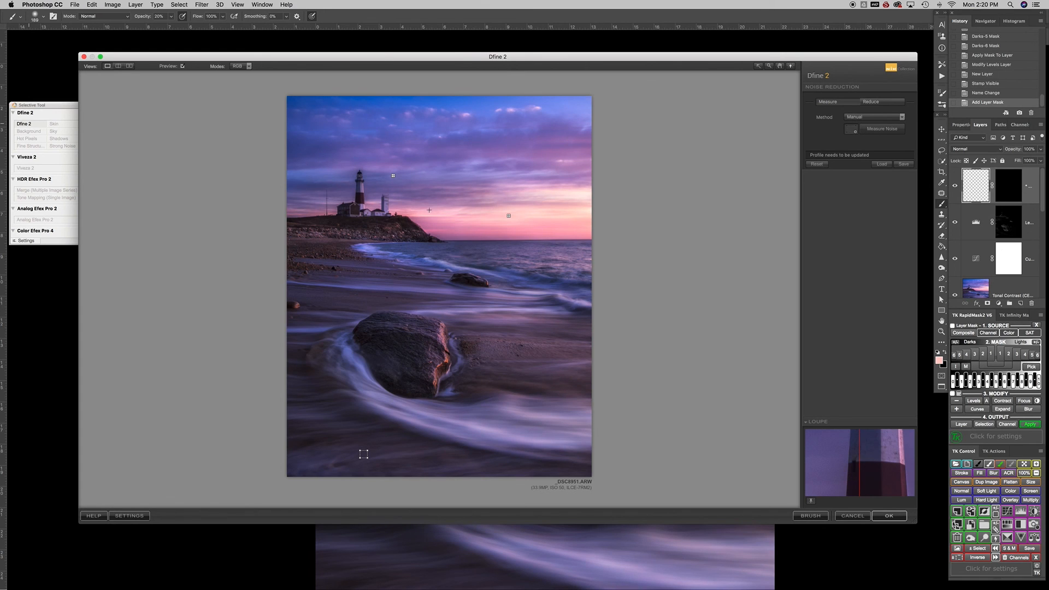
left_click(297, 145)
left_click(882, 128)
left_click(889, 517)
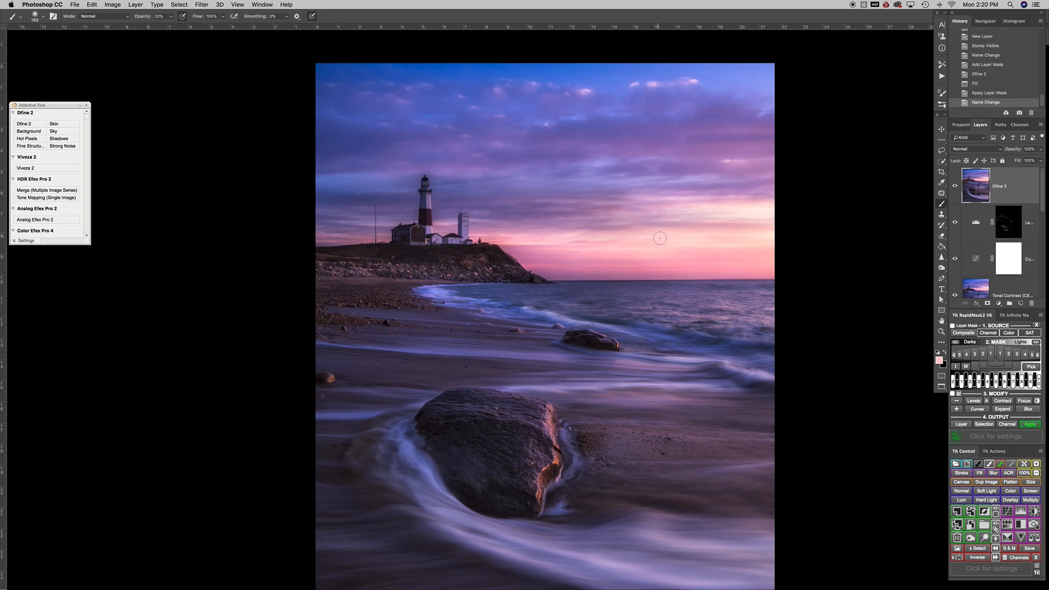
Duplicate the Dfine 2 layer and apply a High Pass filter with a 1.5-pixel radius to the copy
left_click_drag(633, 266, 624, 262)
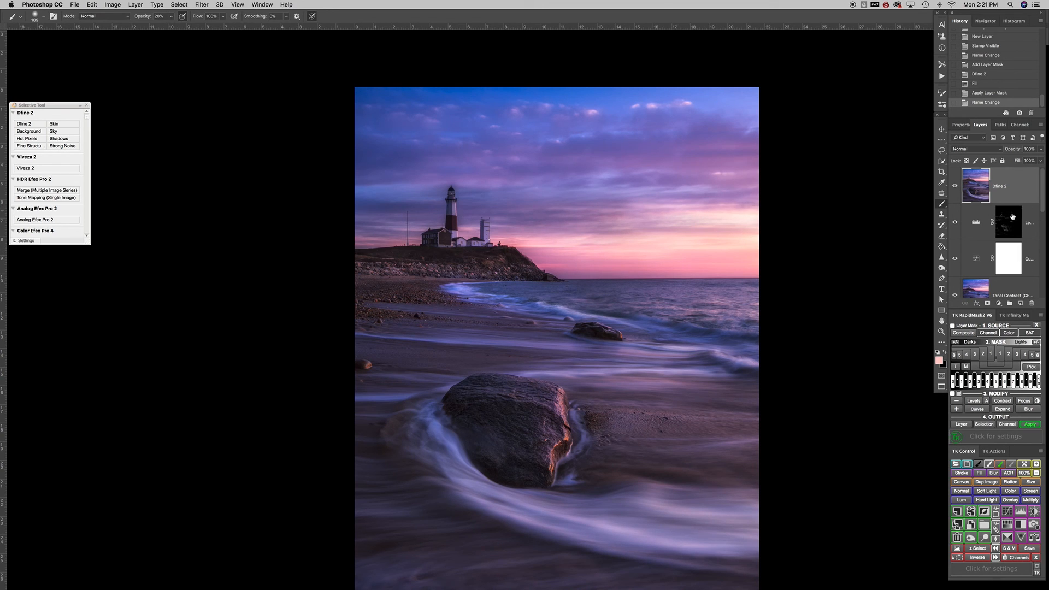
left_click_drag(973, 196, 973, 198)
key("super+j")
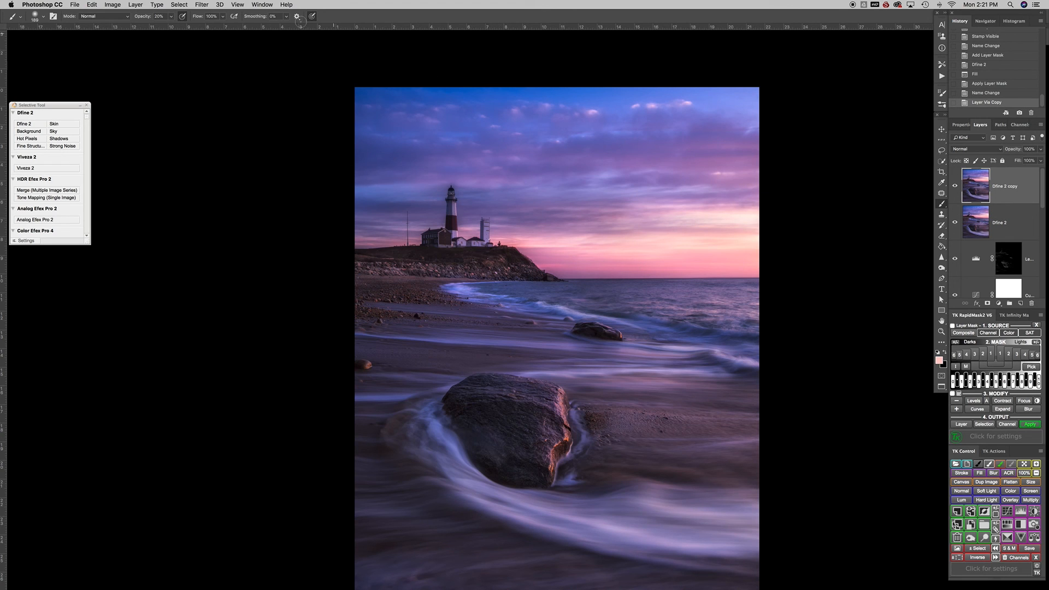
left_click(210, 4)
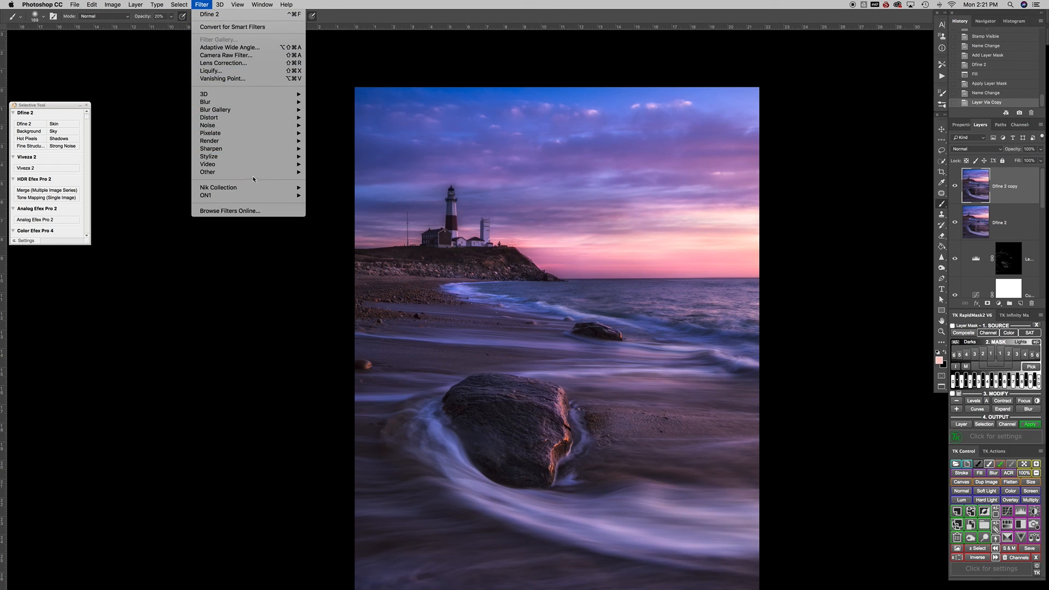
mouse_move(272, 173)
left_click(329, 180)
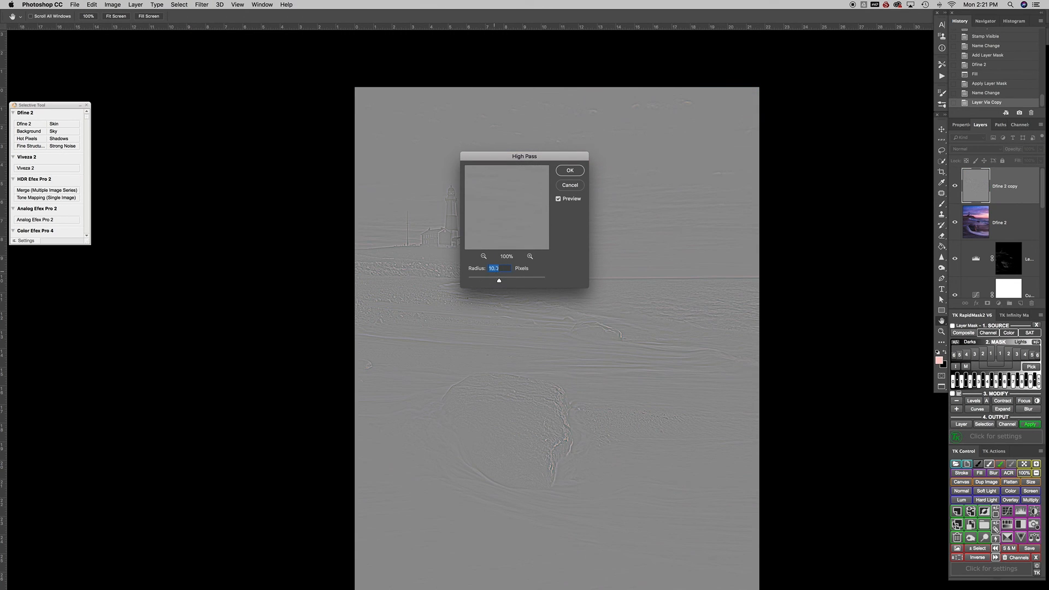
left_click_drag(499, 281, 483, 284)
type("1")
left_click_drag(461, 345, 489, 349)
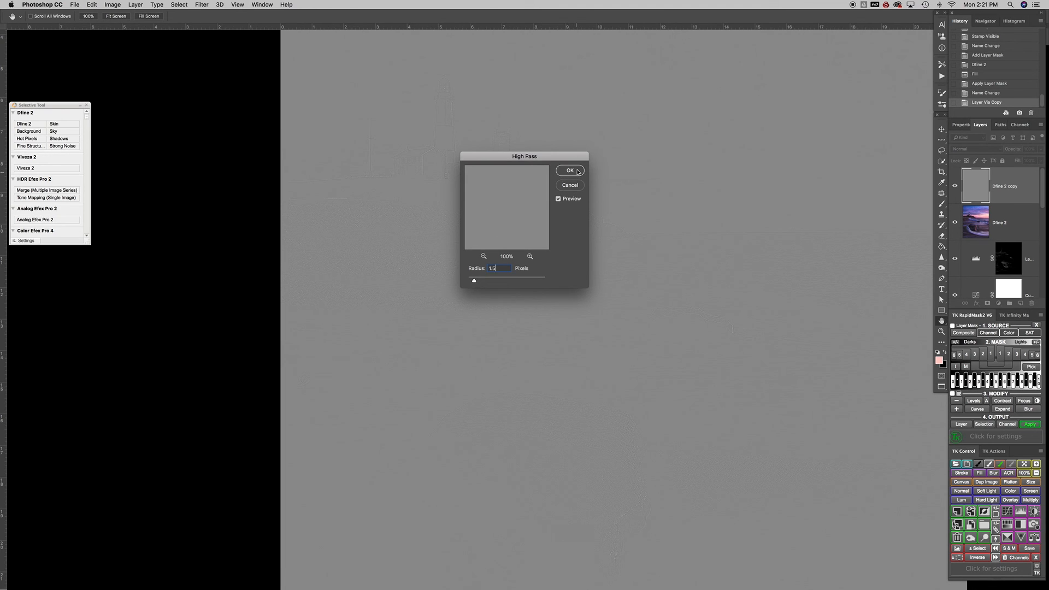
key("Return")
Set the High Pass copy's blending mode to Overlay to sharpen the photo
key("b")
mouse_move(797, 385)
left_mouse_down()
mouse_move(667, 323)
mouse_move(652, 327)
mouse_move(663, 327)
left_mouse_up()
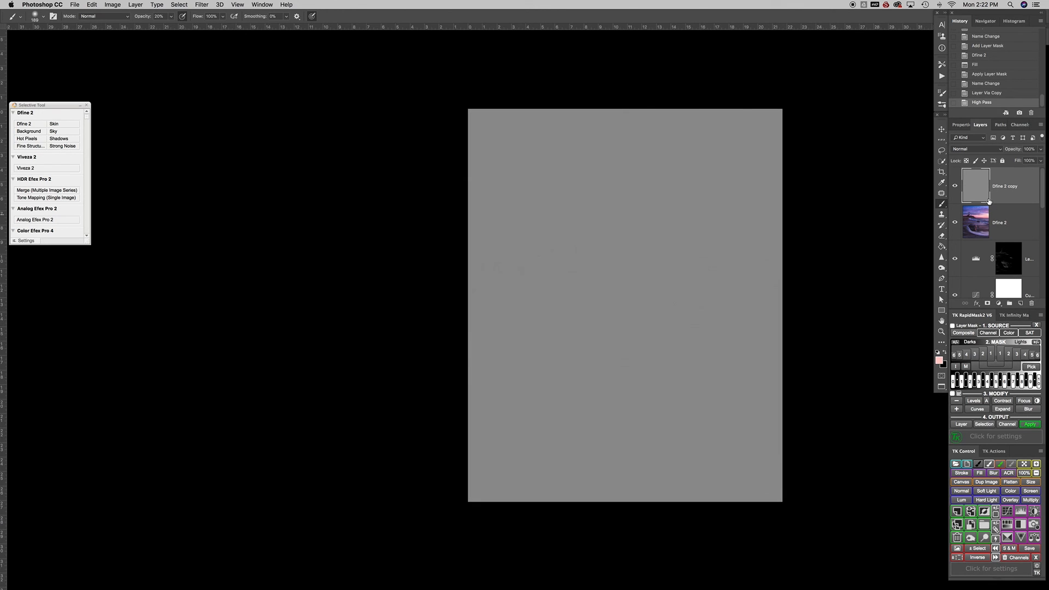
left_click(972, 149)
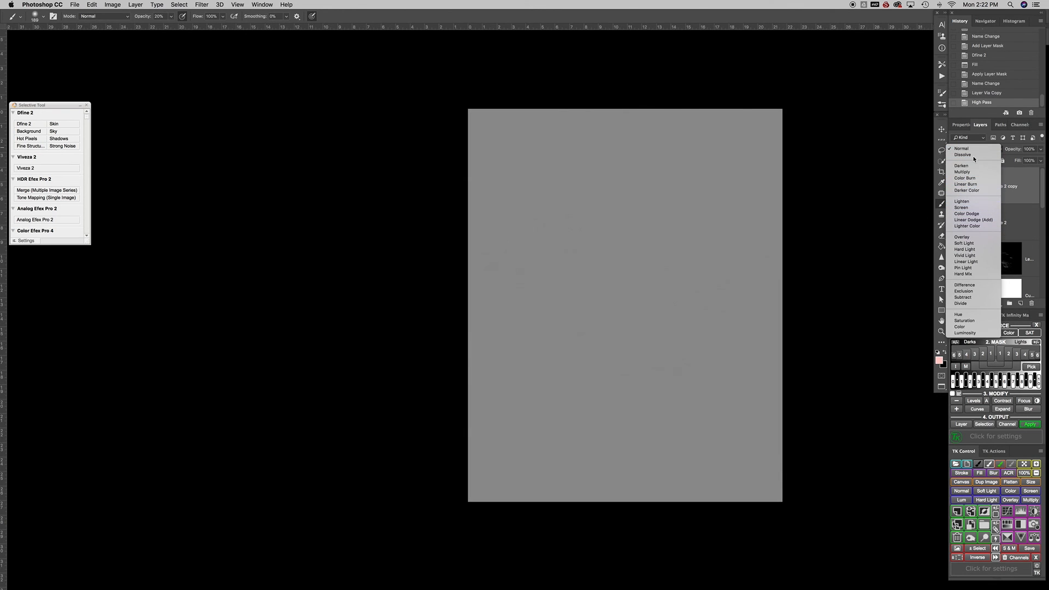
left_click(963, 238)
Try Soft Light on the High Pass layer against Overlay while checking the rocks and shoreline, and return it to Overlay
key("super+f")
left_click_drag(555, 265, 627, 271)
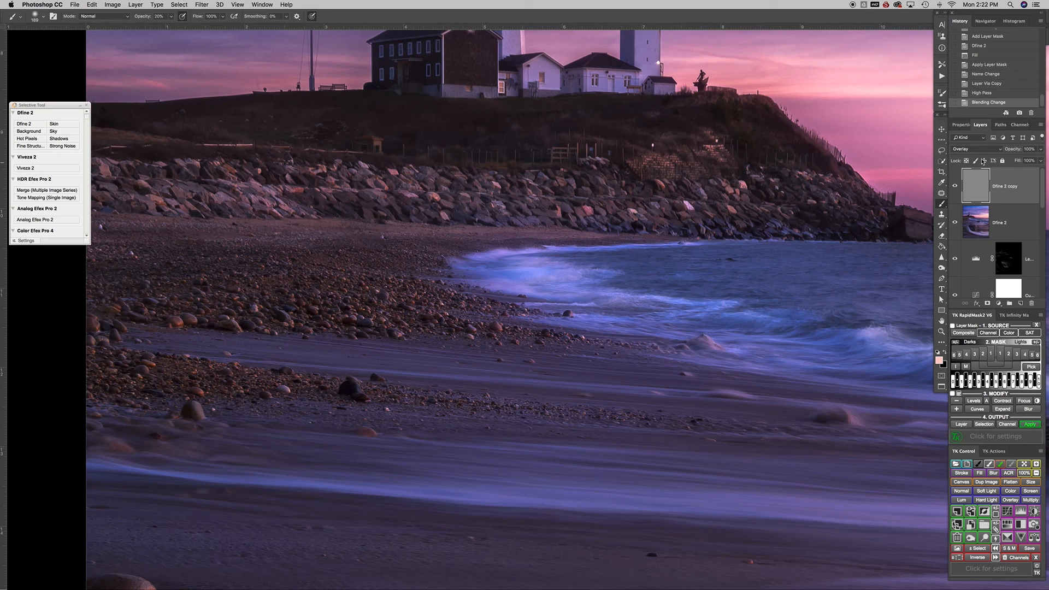
left_click(969, 149)
left_click(966, 154)
left_click(967, 148)
left_click(966, 144)
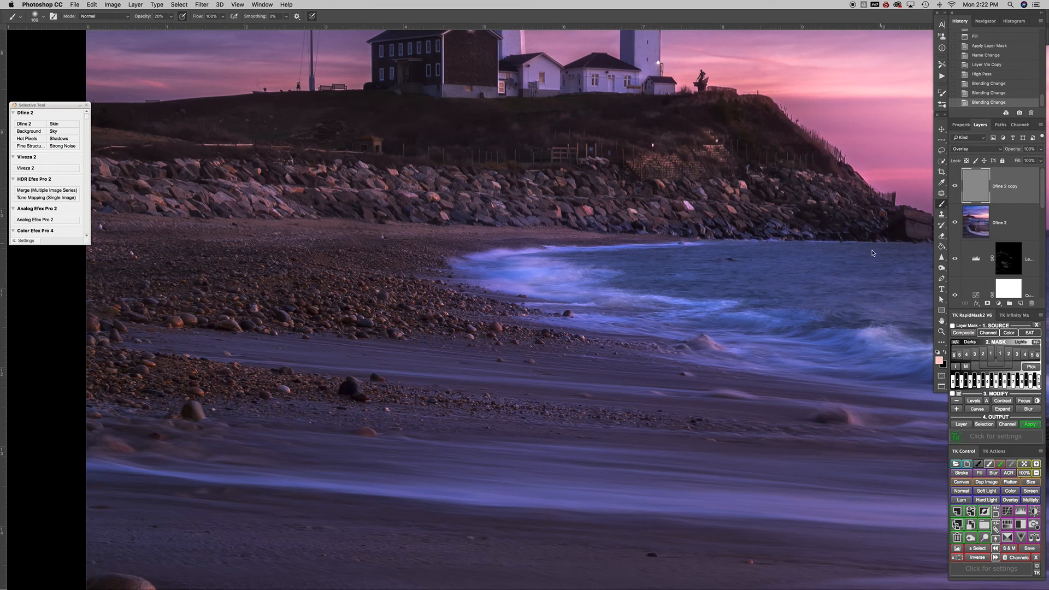
key("h")
left_click_drag(775, 296, 772, 290)
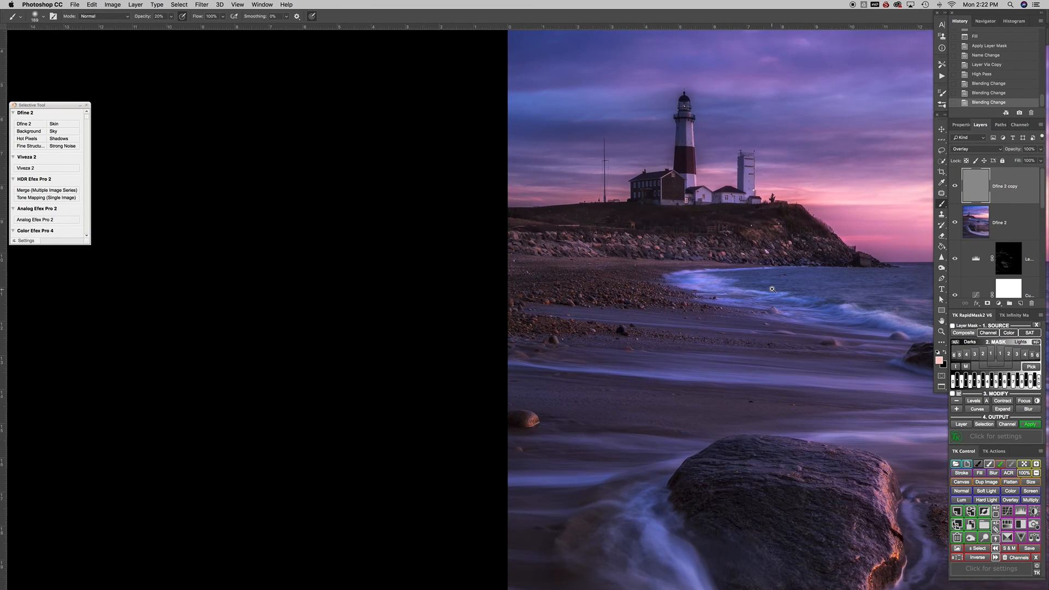
left_click(959, 147)
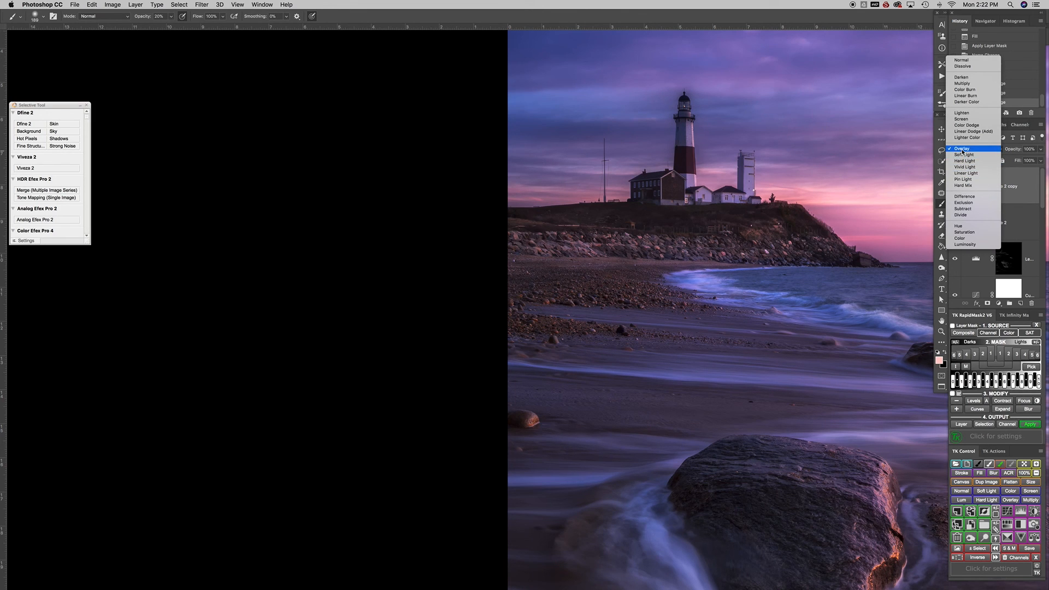
left_click(962, 149)
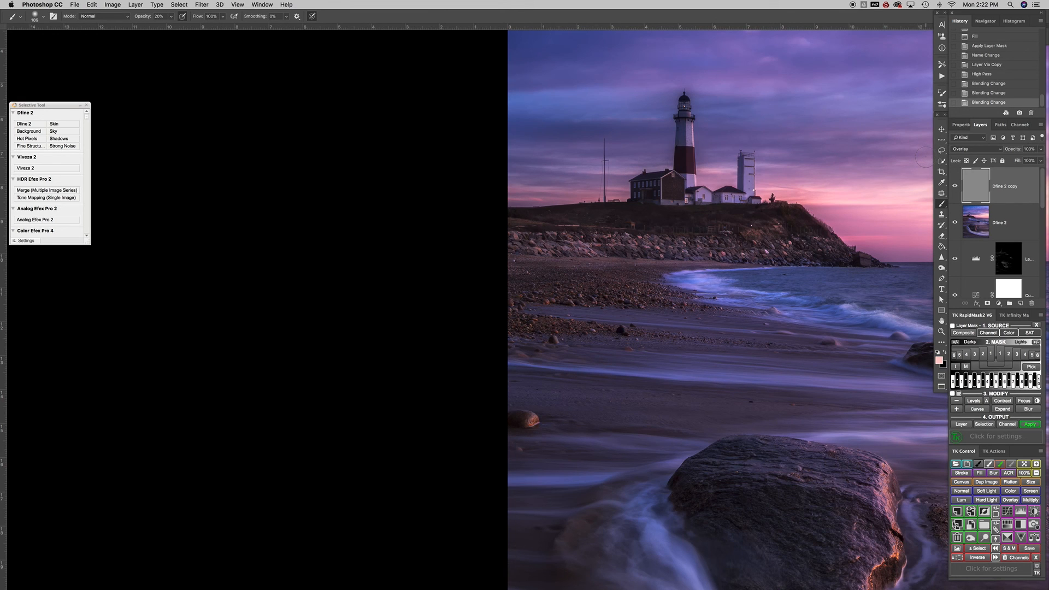
Try Linear Light and then Soft Light as the High Pass layer's blending mode, and return it to Overlay
left_click(966, 150)
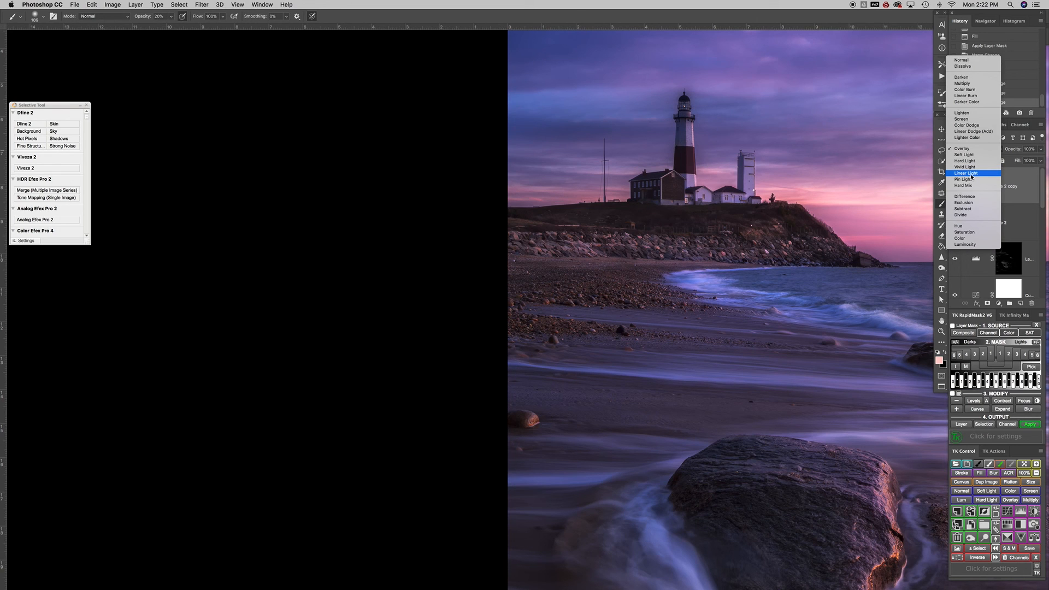
left_click(973, 175)
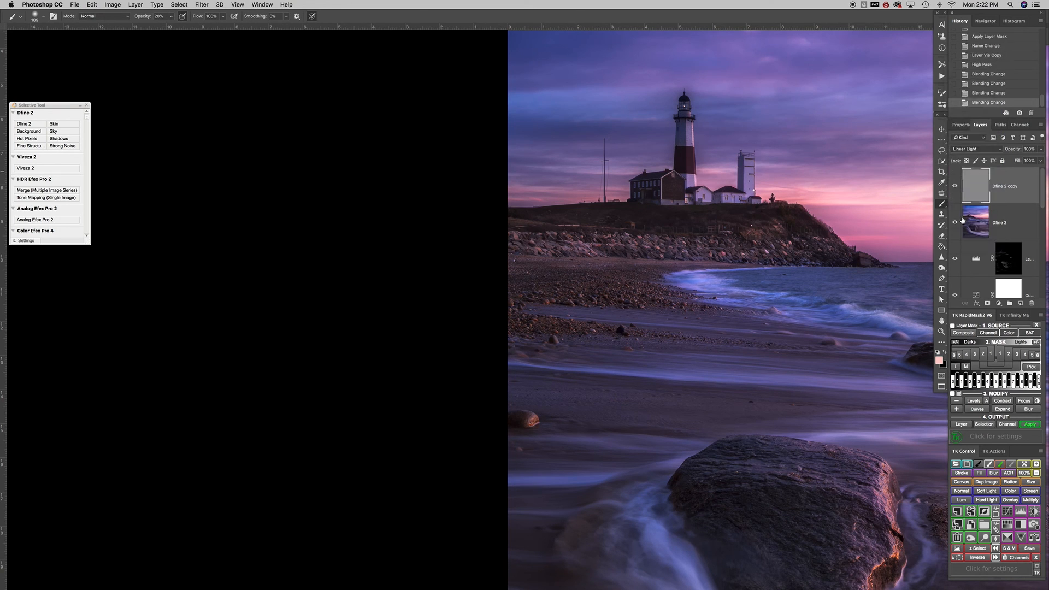
left_click(977, 149)
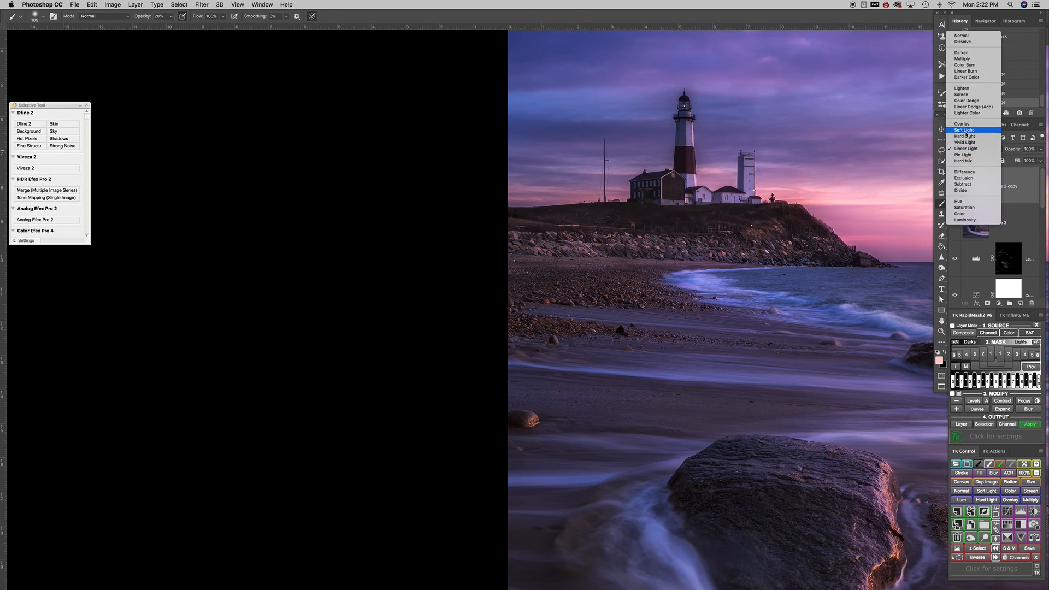
left_click(969, 132)
left_click(982, 150)
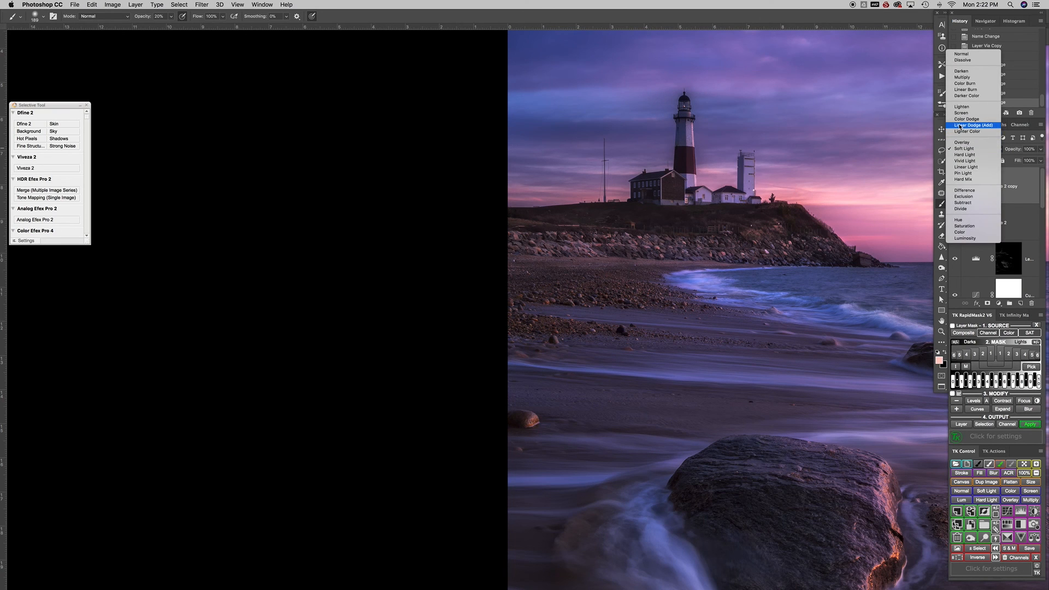
left_click(979, 141)
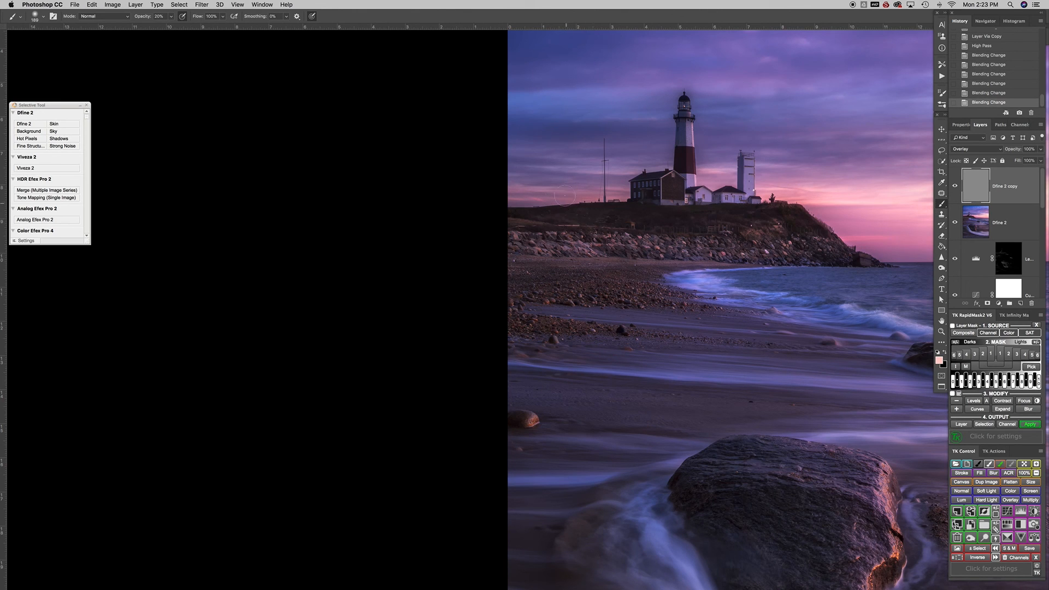
key("space")
left_click_drag(664, 279, 444, 265)
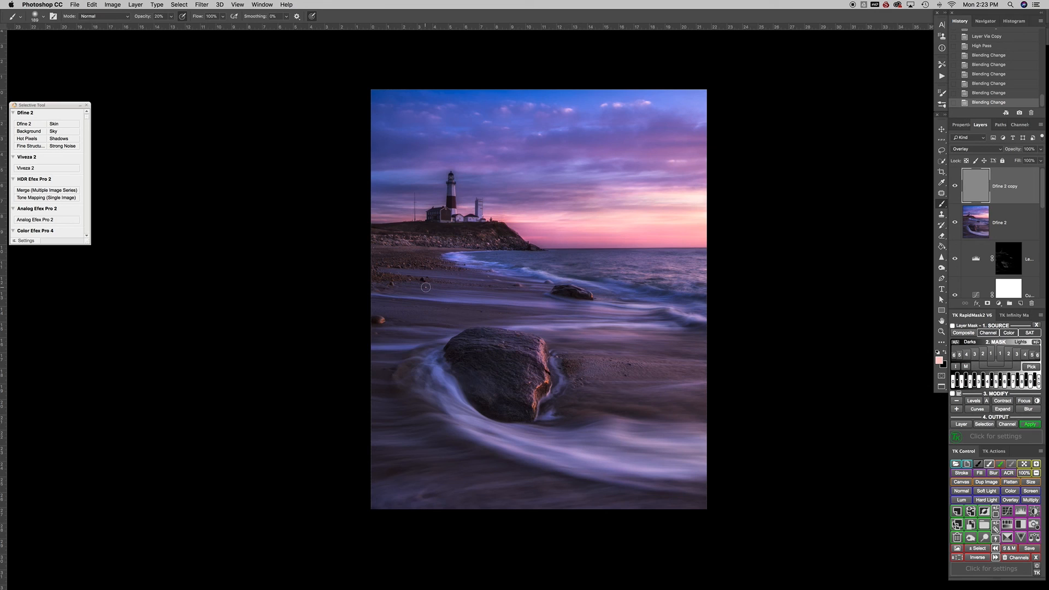